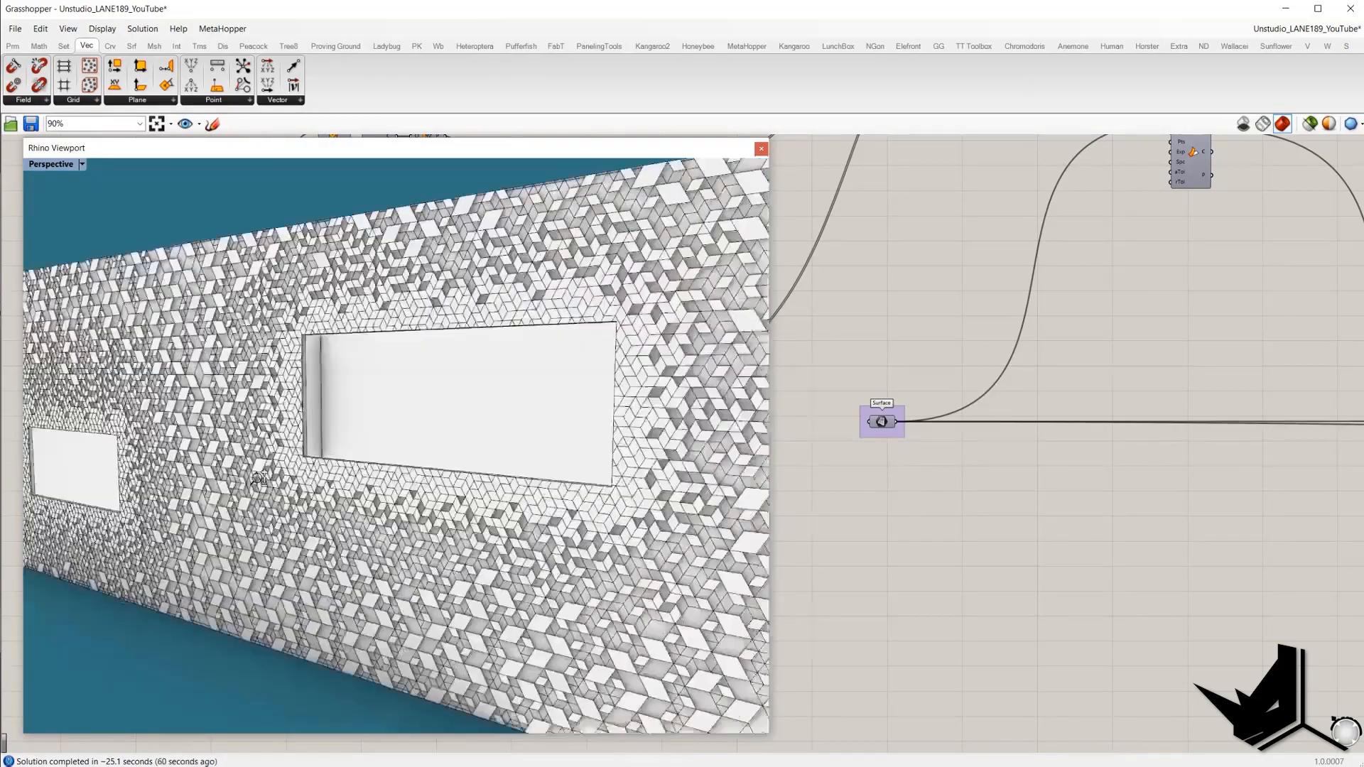
- Examine the patterned facade and its window openings in the Rhino viewport from several angles and distances
{"action": "scroll", "coordinate": [194, 522], "scroll_direction": "up", "scroll_amount": 3}
{"action": "right_click_drag", "start_coordinate": [195, 523], "coordinate": [396, 493]}
{"action": "scroll", "coordinate": [399, 494], "scroll_direction": "down", "scroll_amount": 4}
{"action": "scroll", "coordinate": [341, 487], "scroll_direction": "up", "scroll_amount": 4}
{"action": "scroll", "coordinate": [397, 492], "scroll_direction": "up", "scroll_amount": 3}
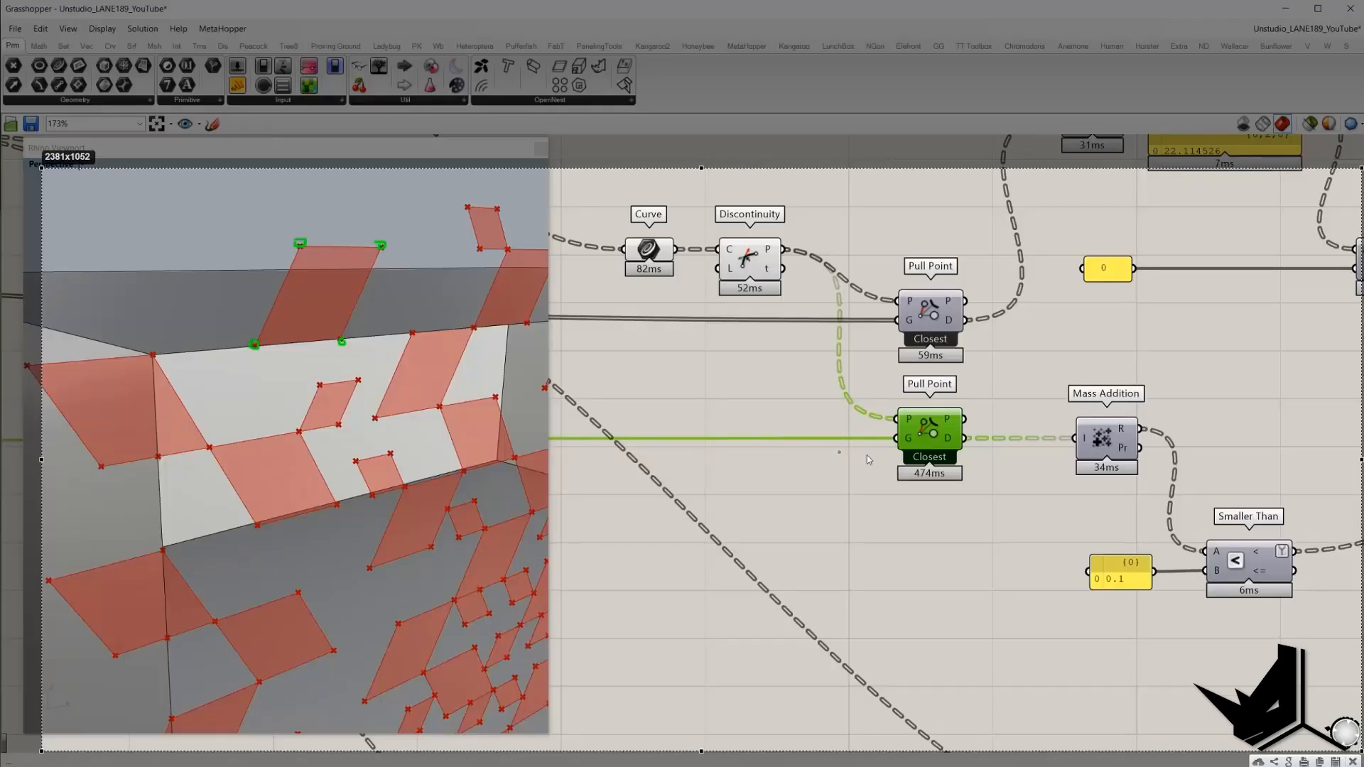
{"action": "left_click_drag", "start_coordinate": [944, 432], "coordinate": [951, 452]}
{"action": "left_click_drag", "start_coordinate": [1108, 382], "coordinate": [1067, 463]}
{"action": "left_click_drag", "start_coordinate": [1122, 560], "coordinate": [1111, 601]}
{"action": "mouse_move", "coordinate": [316, 383]}
{"action": "left_mouse_down"}
{"action": "mouse_move", "coordinate": [297, 426]}
{"action": "mouse_move", "coordinate": [347, 384]}
{"action": "left_mouse_up"}
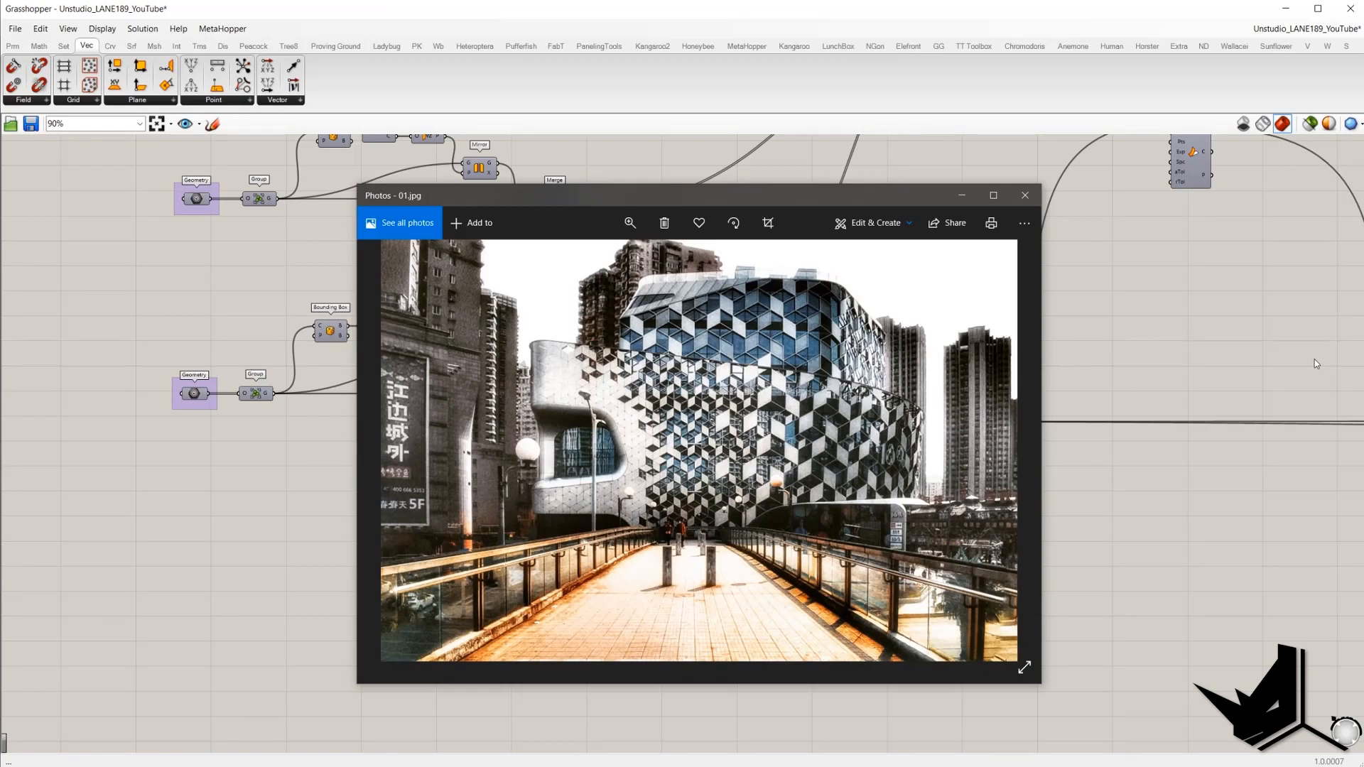
- Browse the building reference images from 01.jpg through to the elevation drawing 04.jpg
{"action": "key", "text": "Right"}
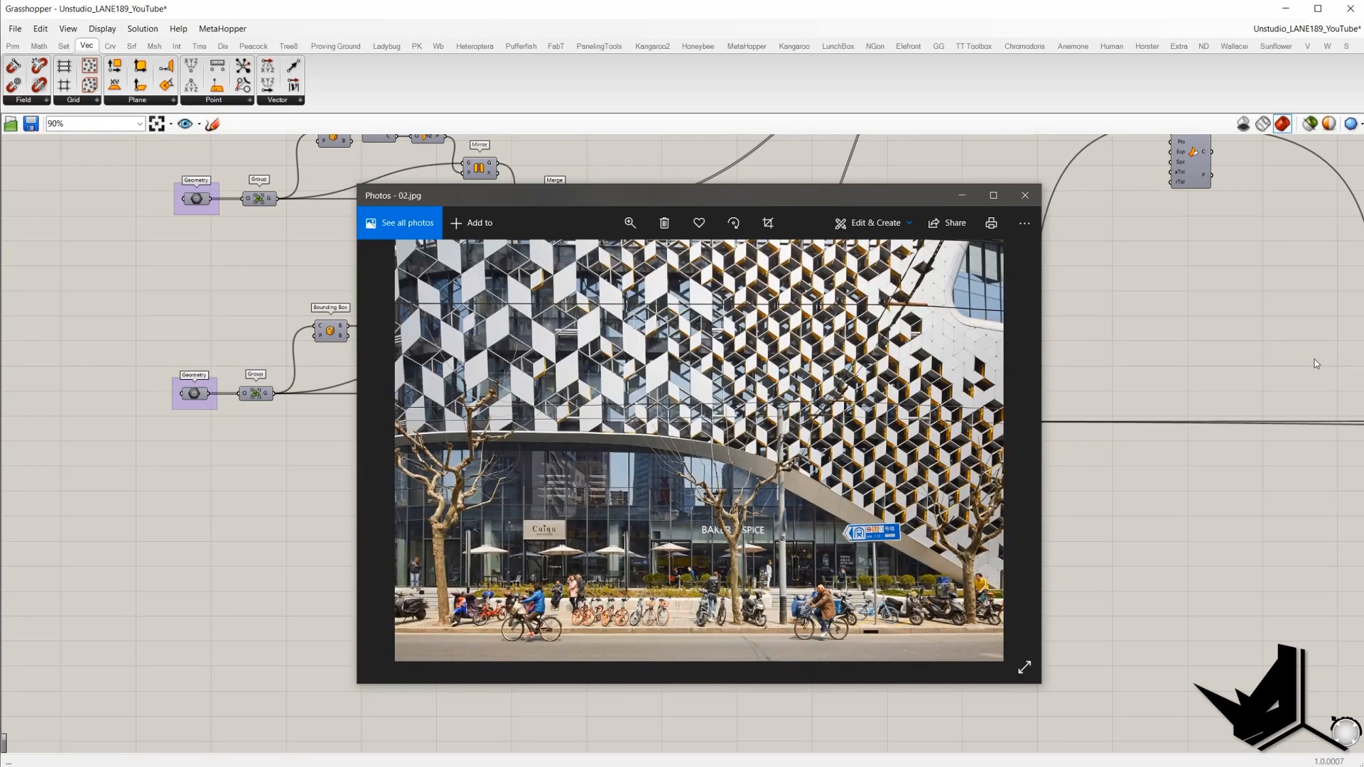
{"action": "key", "text": "Right"}
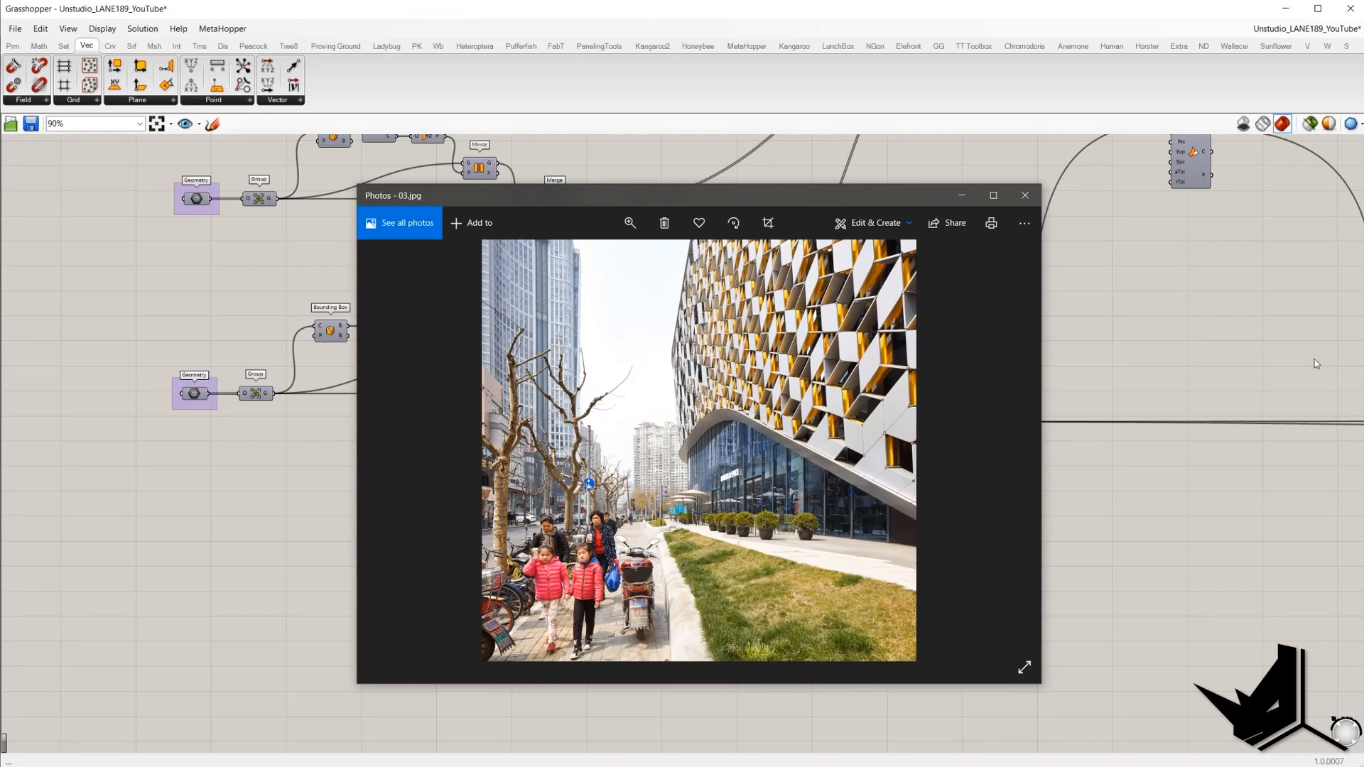
{"action": "key", "text": "Right"}
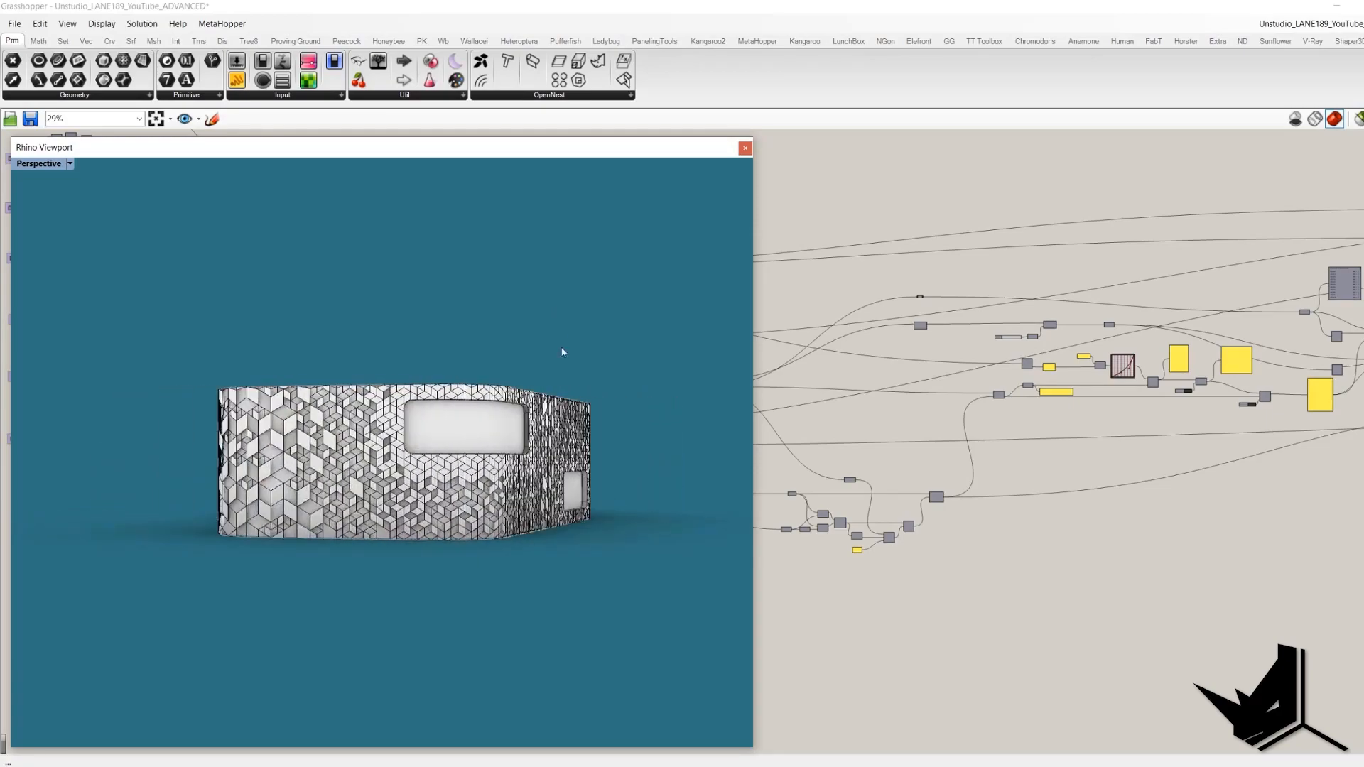
- Inspect the advanced facade model's rounded window openings and panel density transitions around the whole building
{"action": "right_click_drag", "start_coordinate": [327, 433], "coordinate": [524, 449]}
{"action": "scroll", "coordinate": [355, 380], "scroll_direction": "down", "scroll_amount": 4}
{"action": "scroll", "coordinate": [481, 424], "scroll_direction": "up", "scroll_amount": 7}
{"action": "scroll", "coordinate": [426, 429], "scroll_direction": "down", "scroll_amount": 2}
{"action": "scroll", "coordinate": [483, 444], "scroll_direction": "down", "scroll_amount": 3}
{"action": "scroll", "coordinate": [524, 449], "scroll_direction": "up", "scroll_amount": 6}
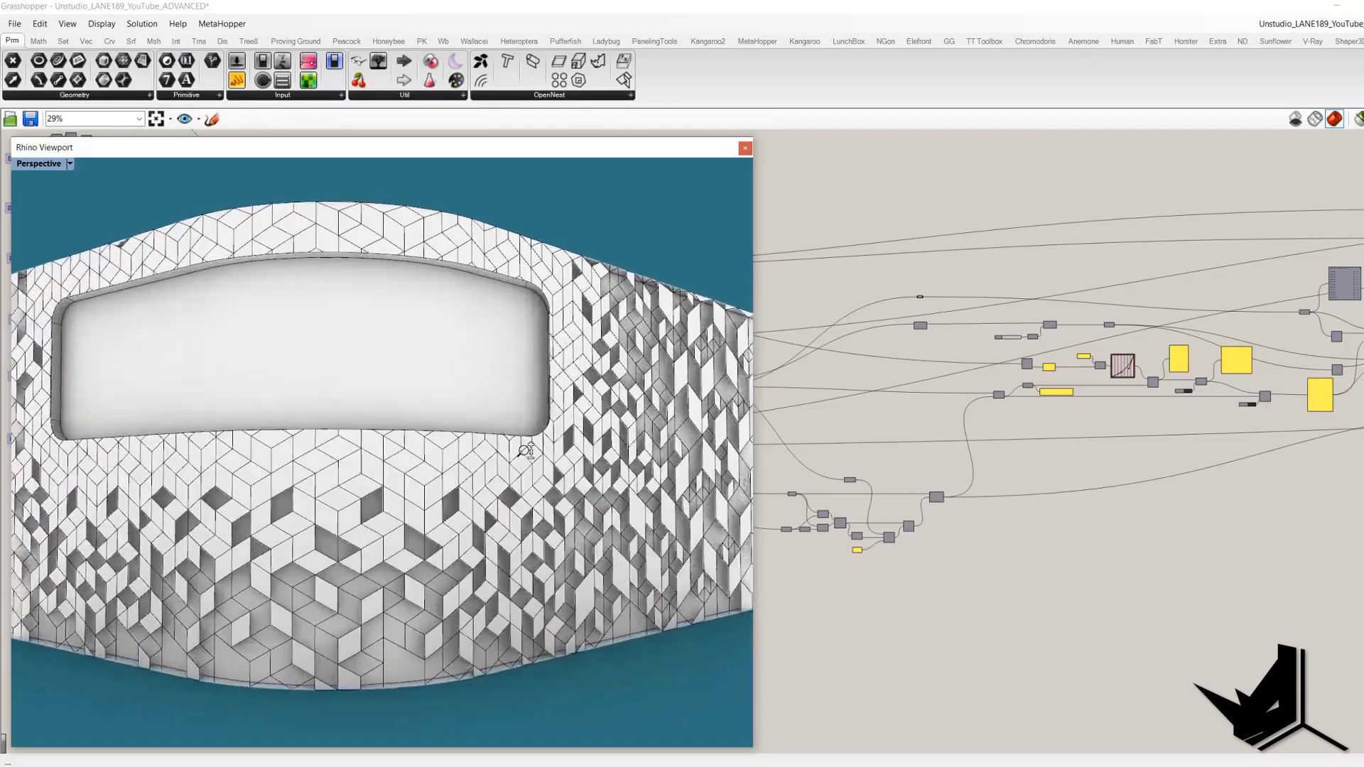
{"action": "scroll", "coordinate": [524, 449], "scroll_direction": "down", "scroll_amount": 5}
{"action": "right_click_drag", "start_coordinate": [369, 443], "coordinate": [277, 465]}
{"action": "scroll", "coordinate": [181, 509], "scroll_direction": "up", "scroll_amount": 5}
{"action": "scroll", "coordinate": [180, 509], "scroll_direction": "down", "scroll_amount": 8}
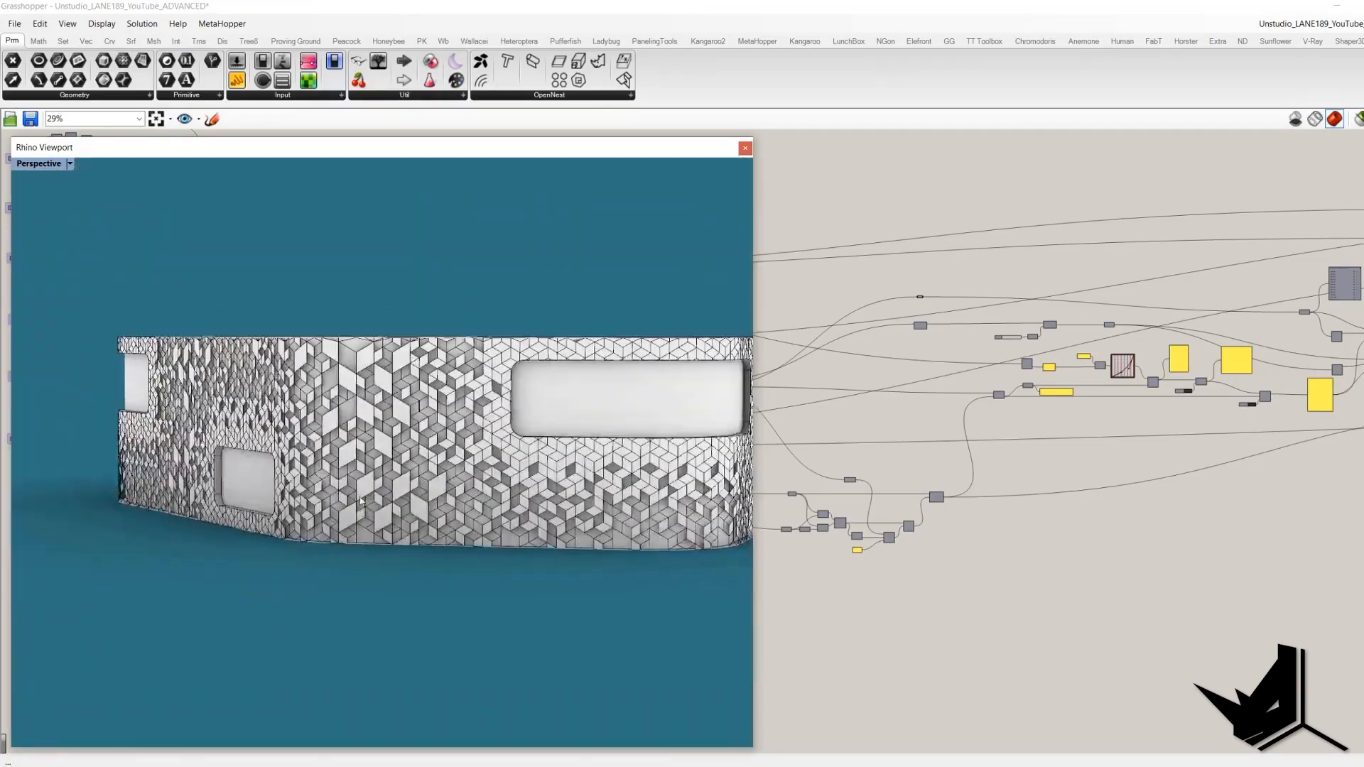
{"action": "right_click_drag", "start_coordinate": [213, 497], "coordinate": [370, 489]}
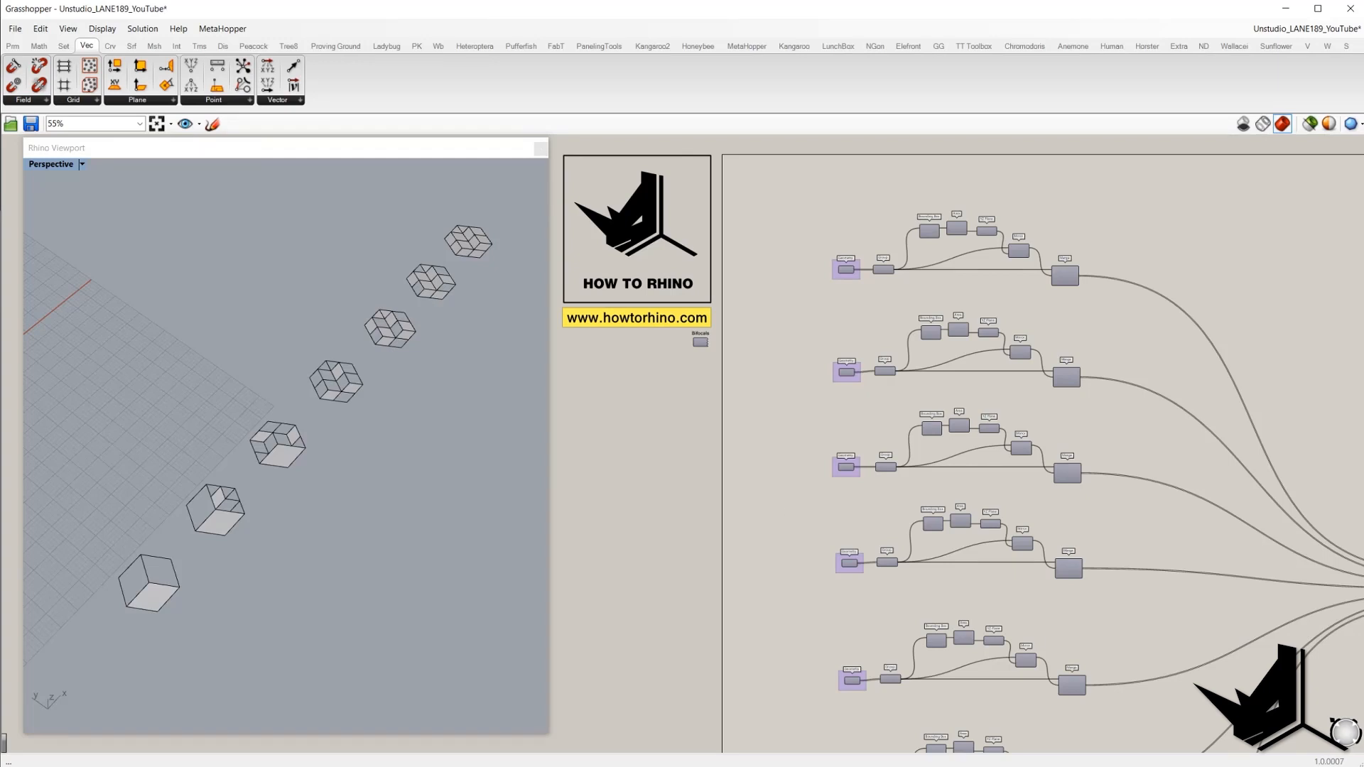
- Switch to Photos with 04.jpg, then enlarge and reposition its window over the Grasshopper canvas
{"action": "left_click", "coordinate": [1092, 766]}
{"action": "left_click_drag", "start_coordinate": [970, 139], "coordinate": [557, 166]}
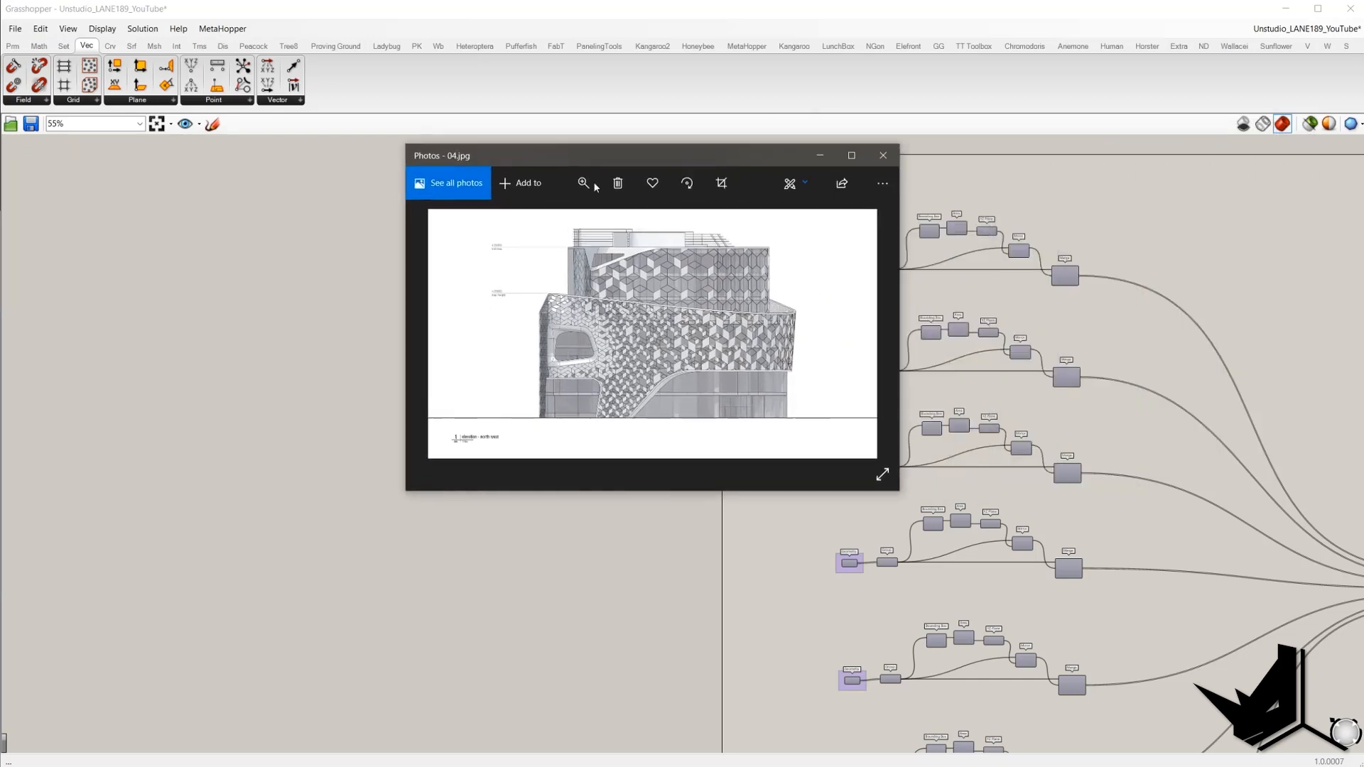
{"action": "left_click_drag", "start_coordinate": [1012, 580], "coordinate": [1234, 699]}
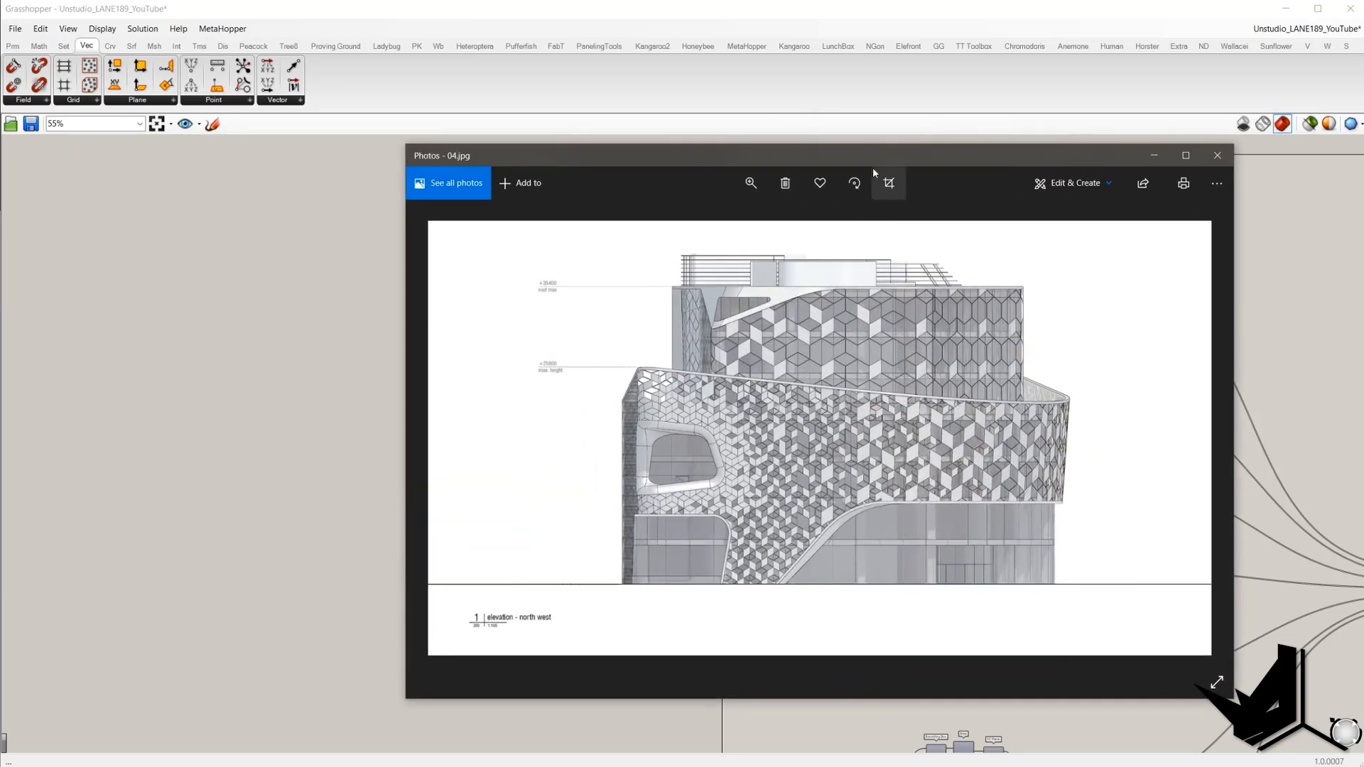
{"action": "left_click_drag", "start_coordinate": [863, 160], "coordinate": [794, 170]}
- Review the facade photos 03.jpg and 02.jpg again, then bring up the single layer component diagram 05.jpg
{"action": "key", "text": "Left"}
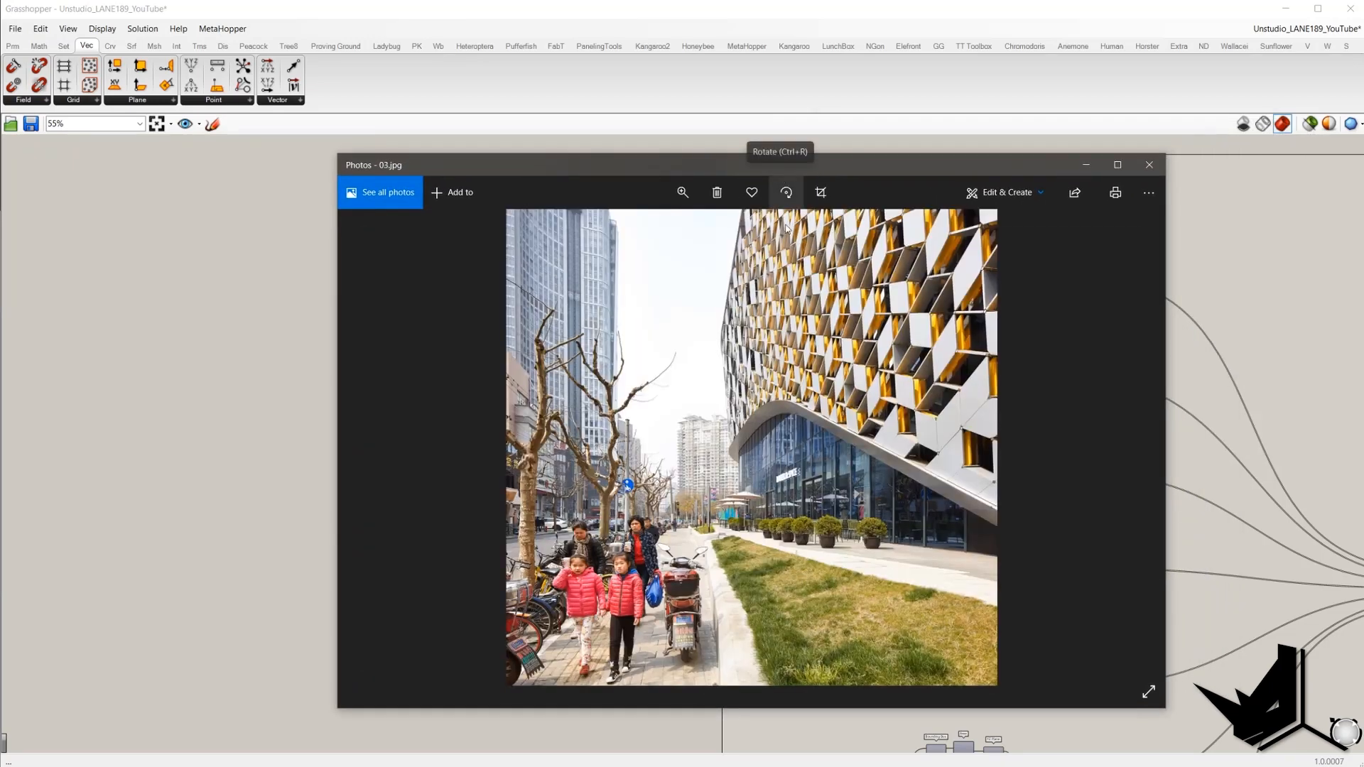
{"action": "key", "text": "Left"}
{"action": "key", "text": "Right"}
{"action": "key", "text": "Right"}
{"action": "key", "text": "Right"}
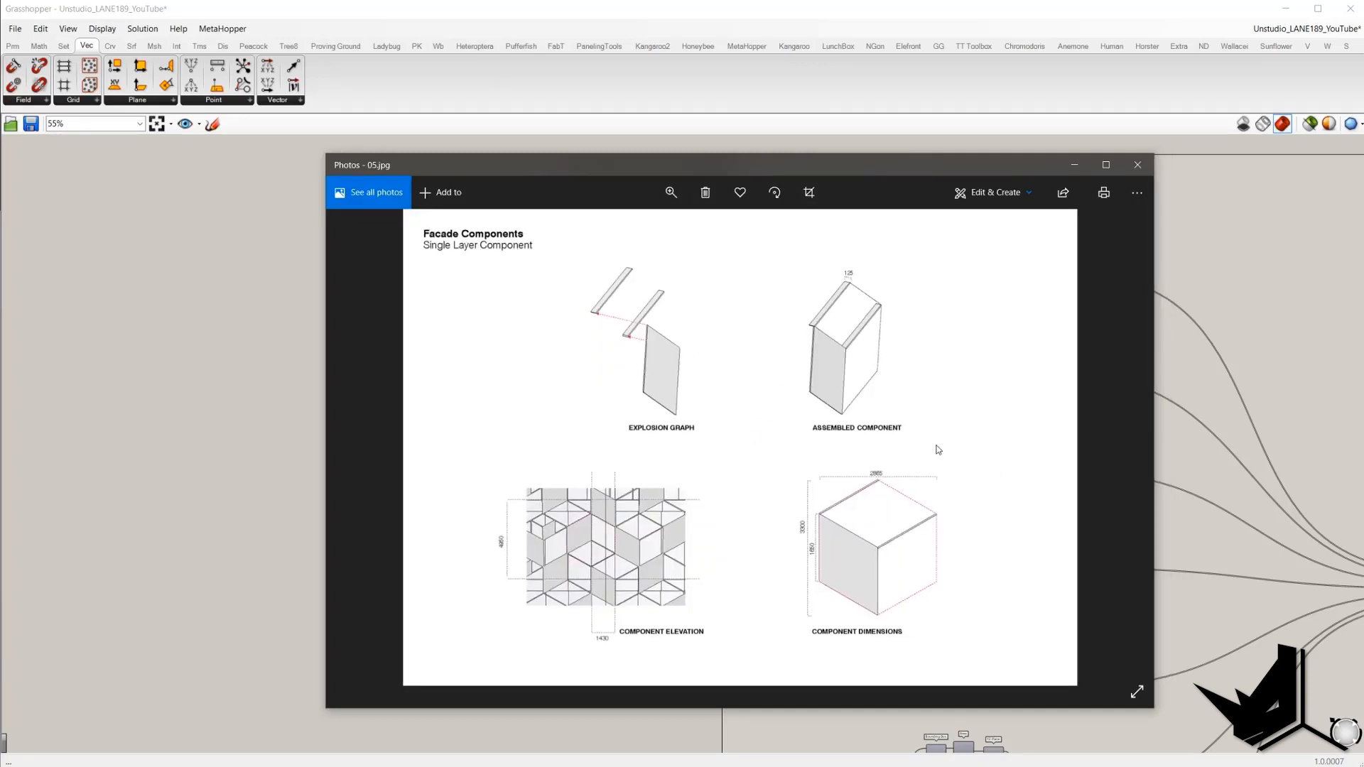
- Compare the single, double and triple layer component diagrams with the north west elevation, finishing on 07.jpg
{"action": "key", "text": "Right"}
{"action": "key", "text": "Right"}
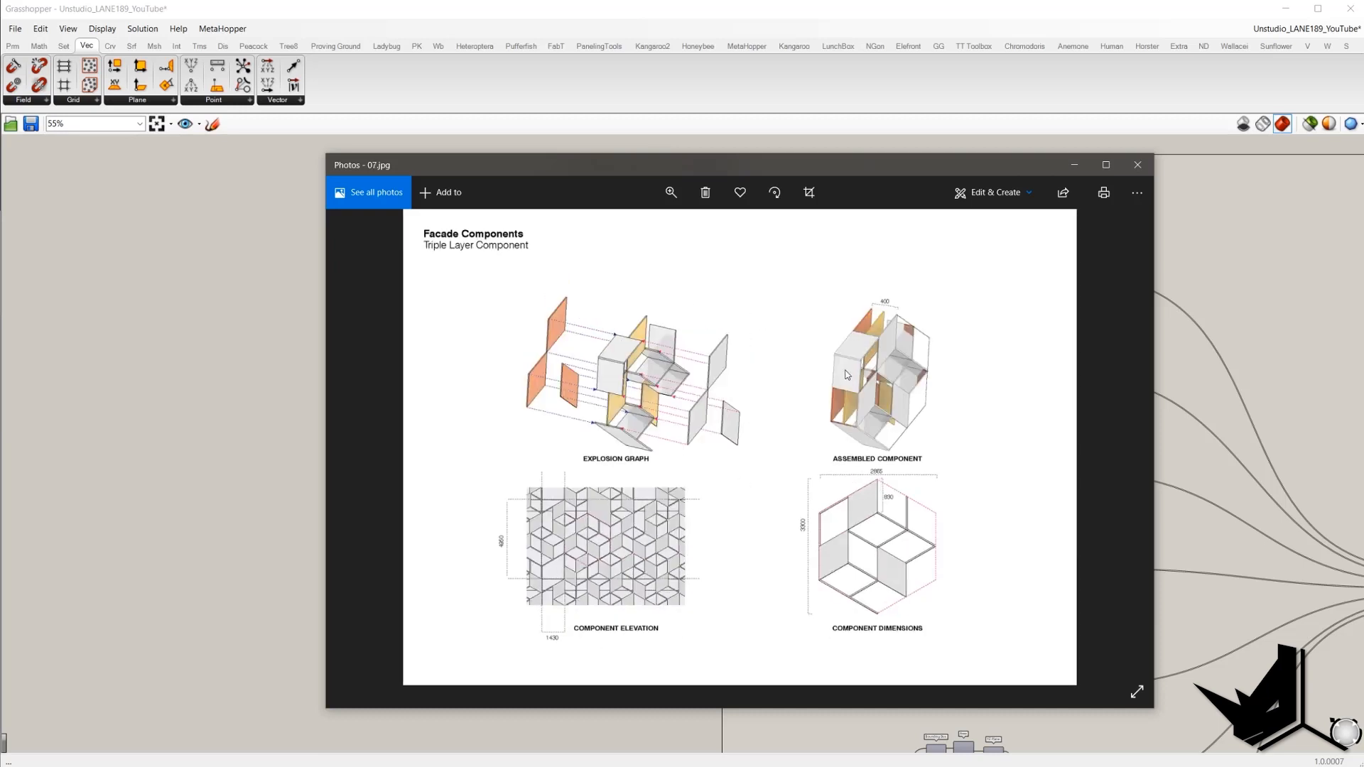
{"action": "key", "text": "Left"}
{"action": "key", "text": "Left"}
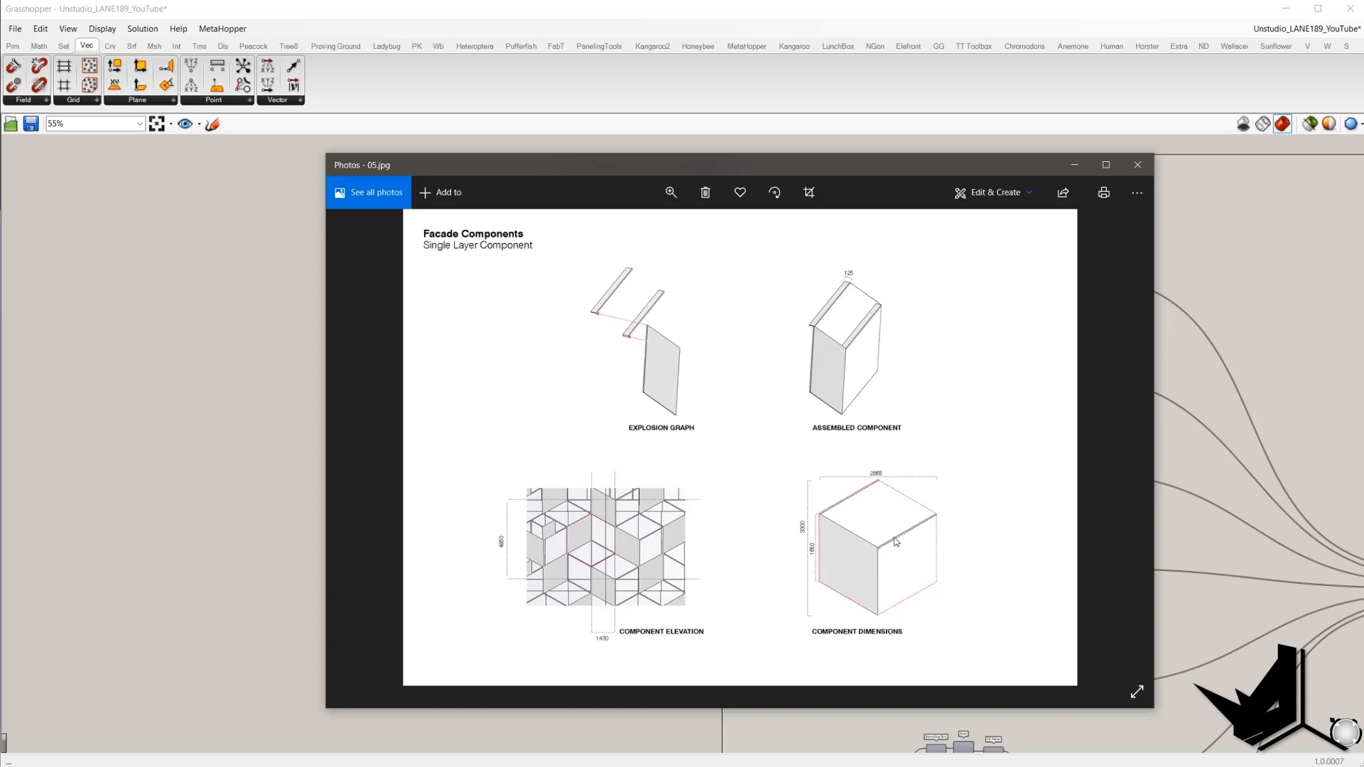
{"action": "key", "text": "Left"}
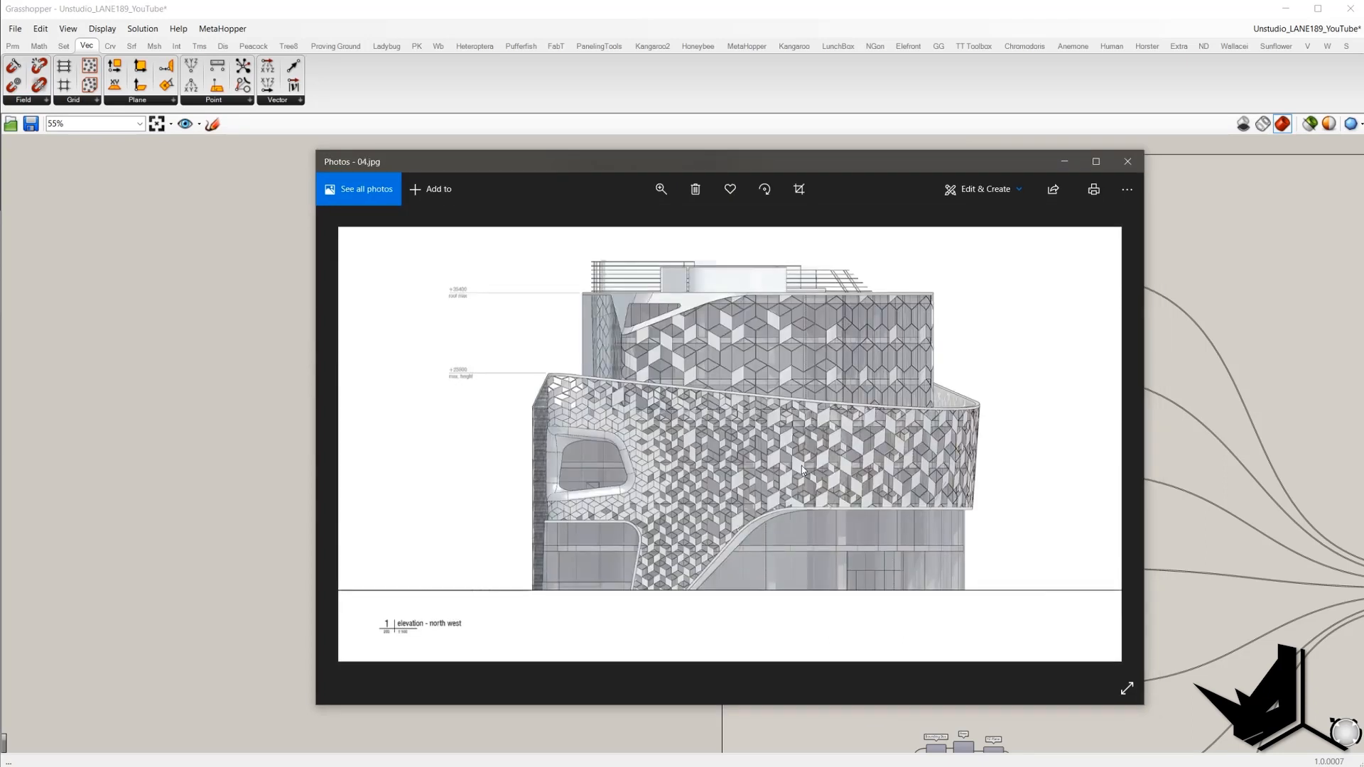
{"action": "key", "text": "Right"}
{"action": "key", "text": "Right"}
{"action": "key", "text": "Right"}
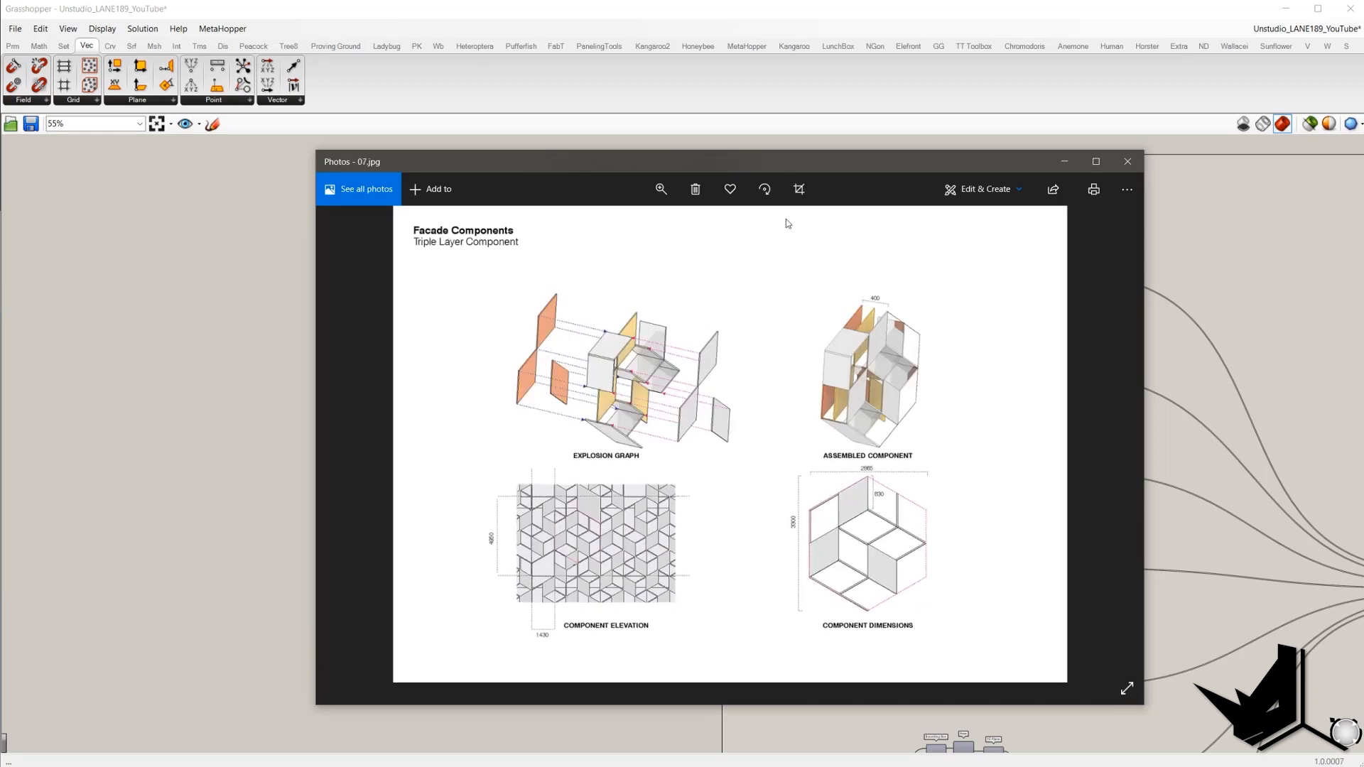
- Minimize Photos and inspect the row of cube modules in the Rhino viewport, selecting individual modules
{"action": "left_click", "coordinate": [1064, 161]}
{"action": "right_click_drag", "start_coordinate": [300, 448], "coordinate": [152, 567], "text": "shift"}
{"action": "left_click_drag", "start_coordinate": [69, 512], "coordinate": [68, 510]}
{"action": "right_click_drag", "start_coordinate": [68, 510], "coordinate": [396, 410]}
{"action": "left_click_drag", "start_coordinate": [341, 461], "coordinate": [279, 390]}
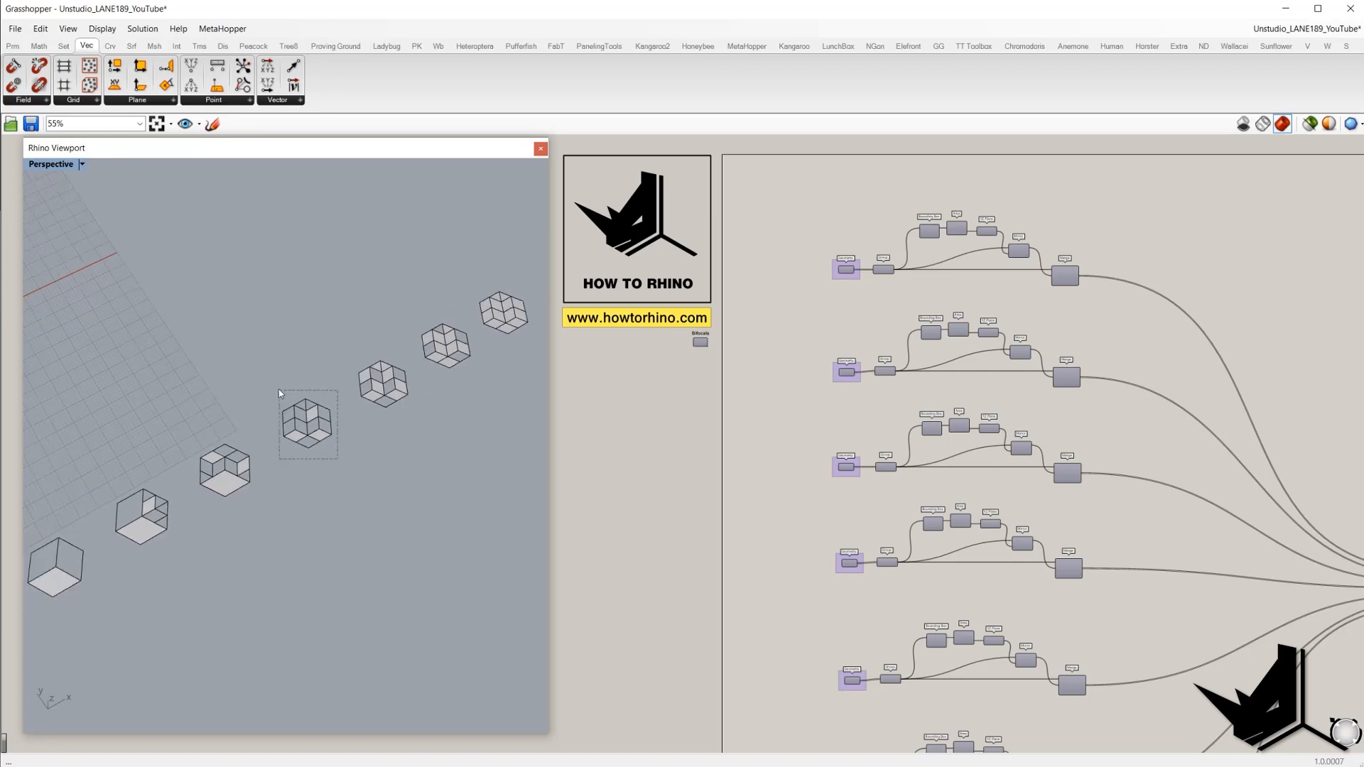
{"action": "right_click_drag", "start_coordinate": [202, 450], "coordinate": [287, 411], "text": "shift"}
{"action": "left_click_drag", "start_coordinate": [340, 467], "coordinate": [301, 416]}
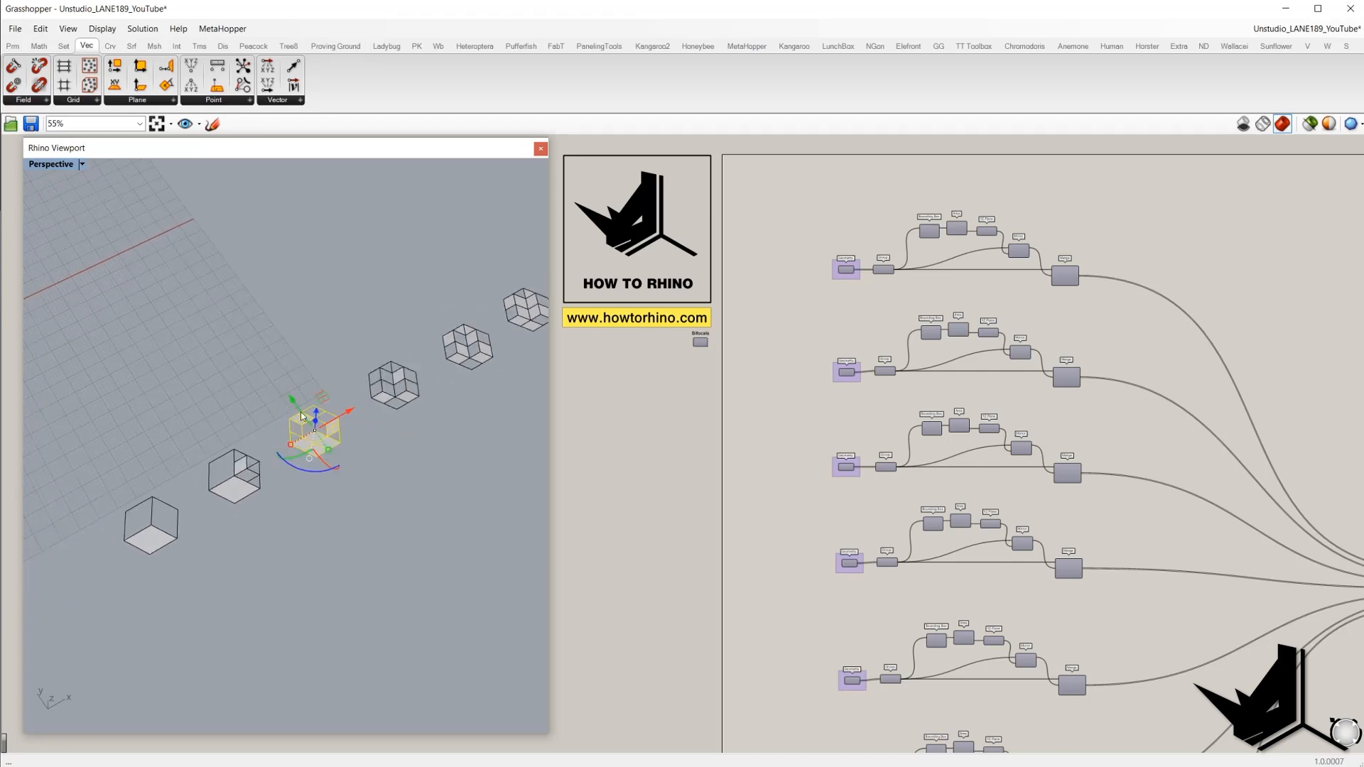
- Switch to Photos to check the double layer component diagram 06.jpg, move its window aside and return to Grasshopper
{"action": "key", "text": "alt+Tab"}
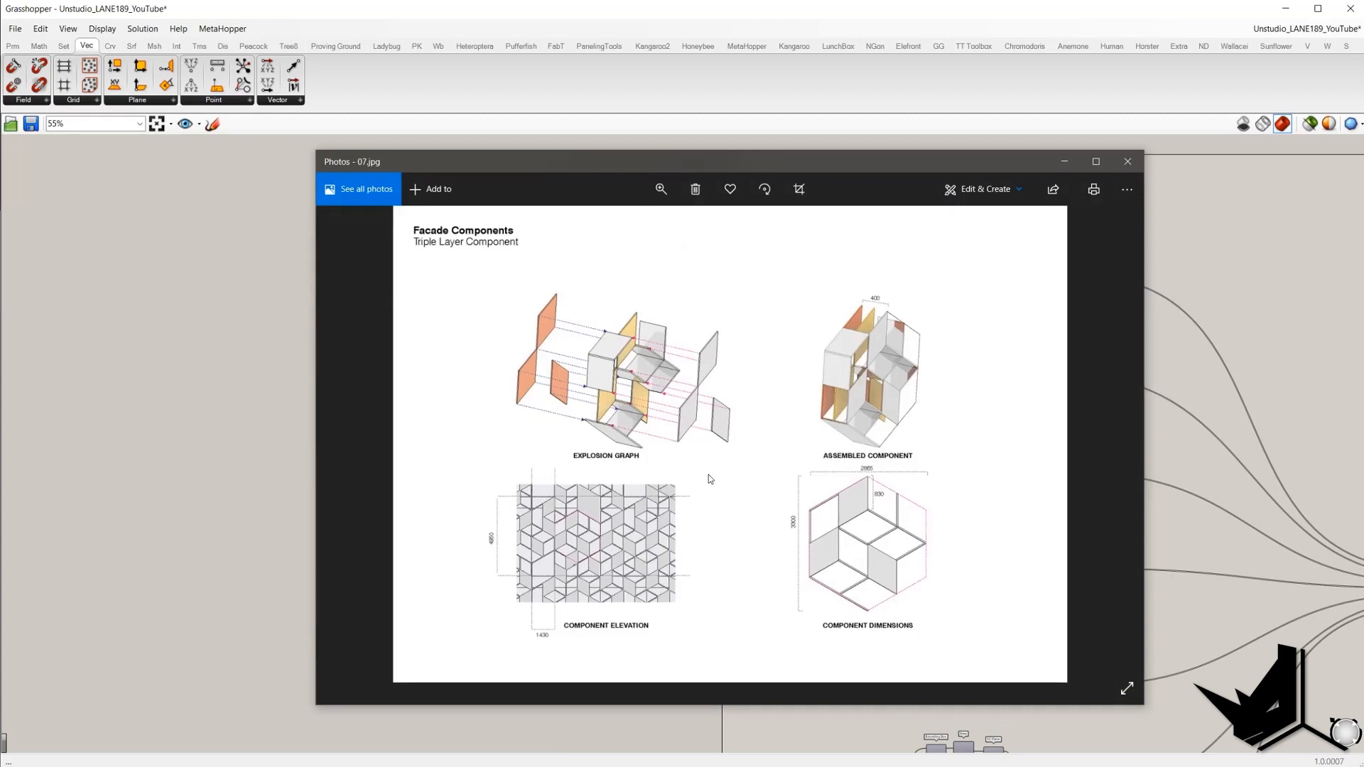
{"action": "key", "text": "Left"}
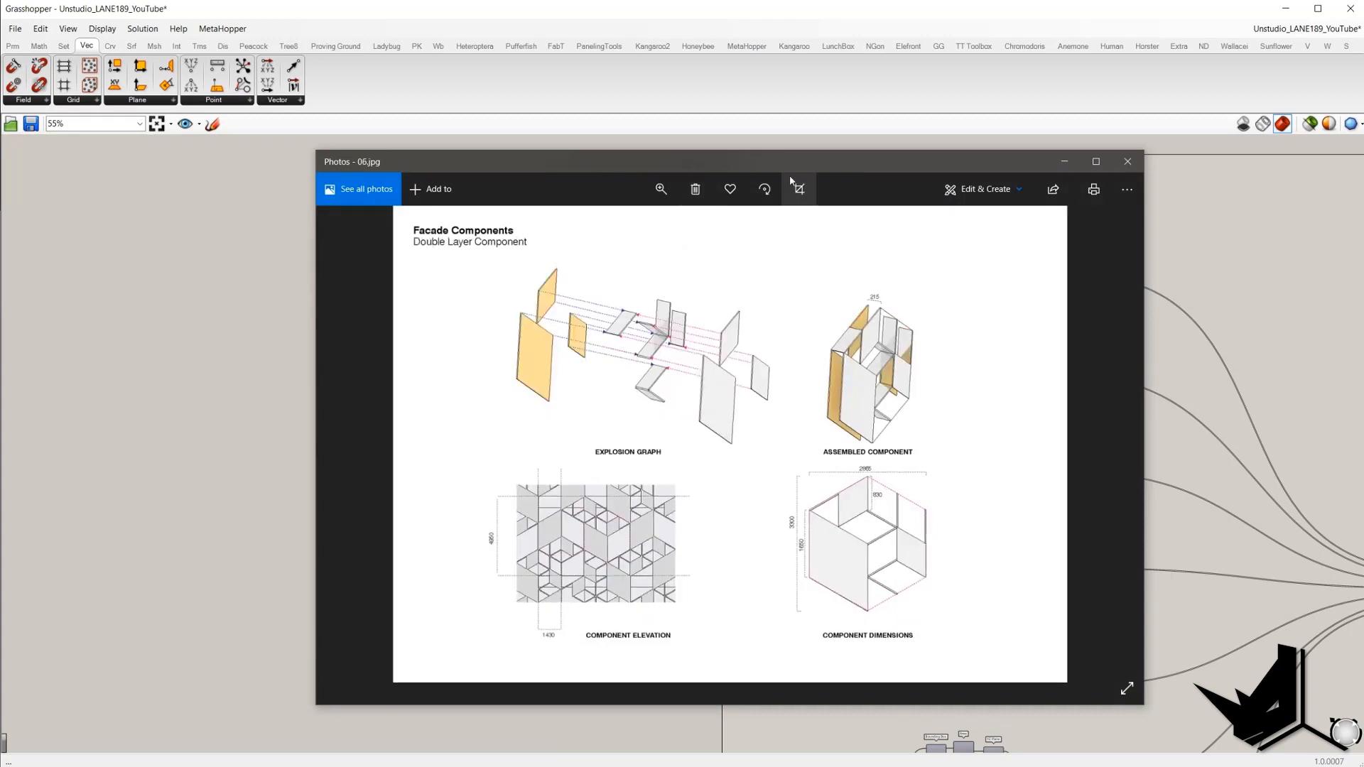
{"action": "left_click_drag", "start_coordinate": [786, 160], "coordinate": [1040, 420]}
{"action": "key", "text": "alt+Tab"}
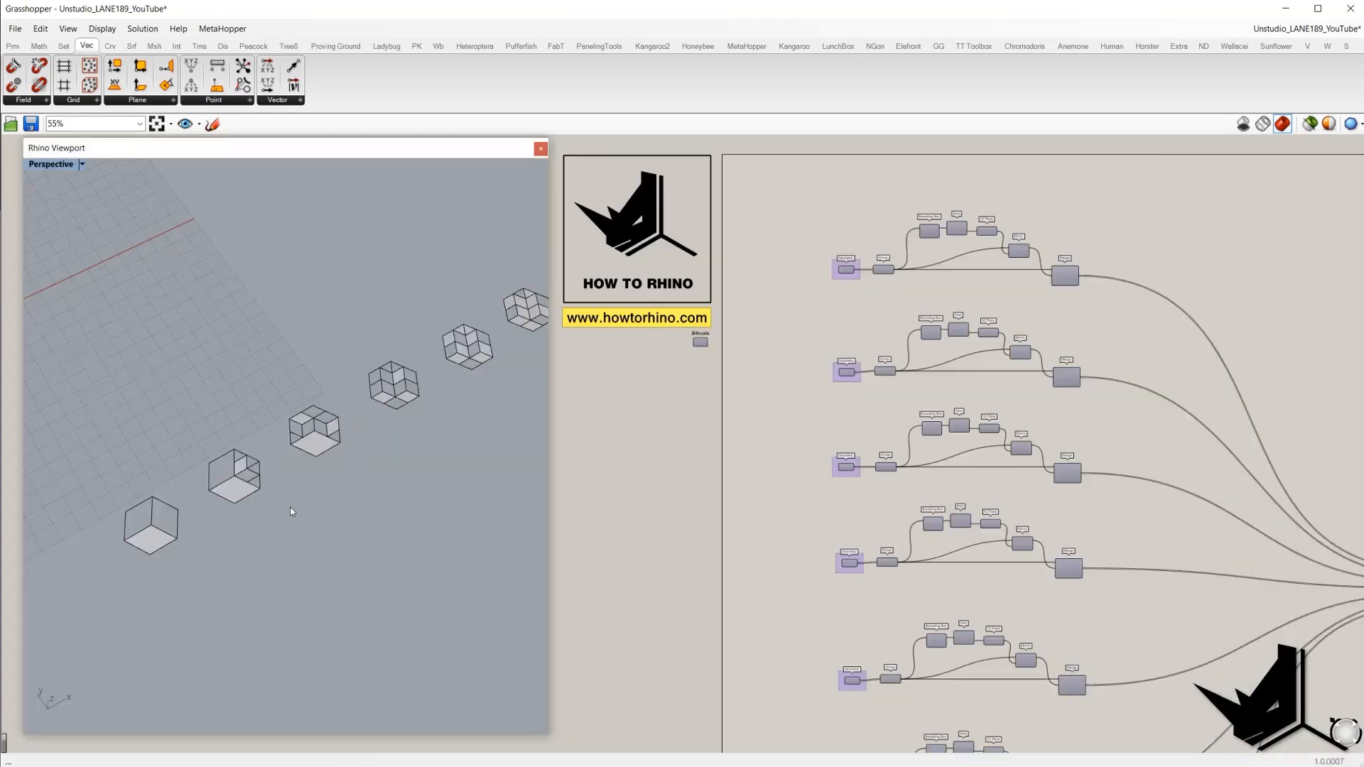
- Examine the whole row of cube modules in the Rhino viewport, from the plain cube to the most subdivided one, ending in plan view
{"action": "scroll", "coordinate": [314, 466], "scroll_direction": "down", "scroll_amount": 3}
{"action": "right_click_drag", "start_coordinate": [314, 466], "coordinate": [268, 479], "text": "shift"}
{"action": "left_click_drag", "start_coordinate": [203, 487], "coordinate": [184, 464]}
{"action": "left_click_drag", "start_coordinate": [345, 308], "coordinate": [526, 423]}
{"action": "mouse_move", "coordinate": [363, 421]}
{"action": "right_mouse_down", "text": "shift"}
{"action": "mouse_move", "coordinate": [361, 444]}
{"action": "mouse_move", "coordinate": [348, 422]}
{"action": "right_mouse_up", "text": "shift"}
{"action": "right_click_drag", "start_coordinate": [460, 455], "coordinate": [386, 397]}
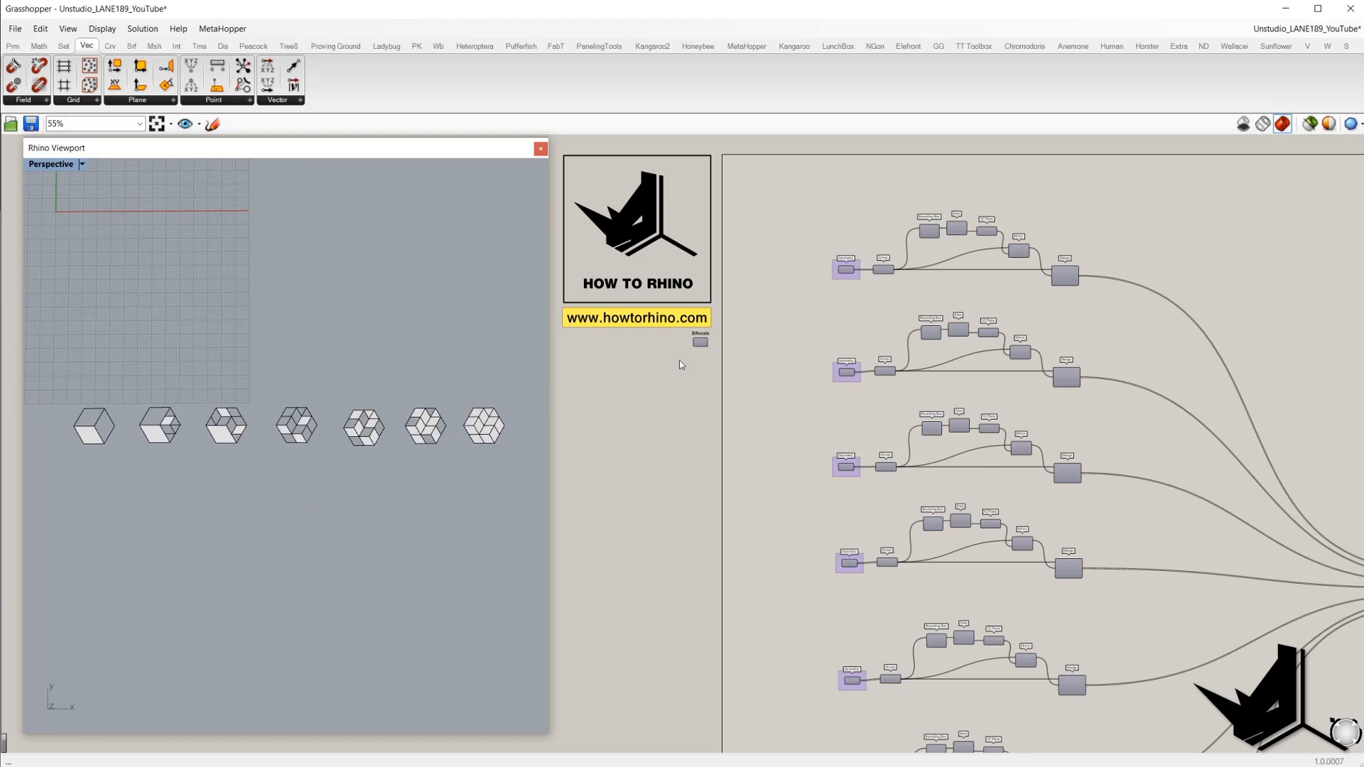
- Run Set Multiple Geometries on the topmost Geometry parameter
{"action": "scroll", "coordinate": [840, 278], "scroll_direction": "up", "scroll_amount": 6}
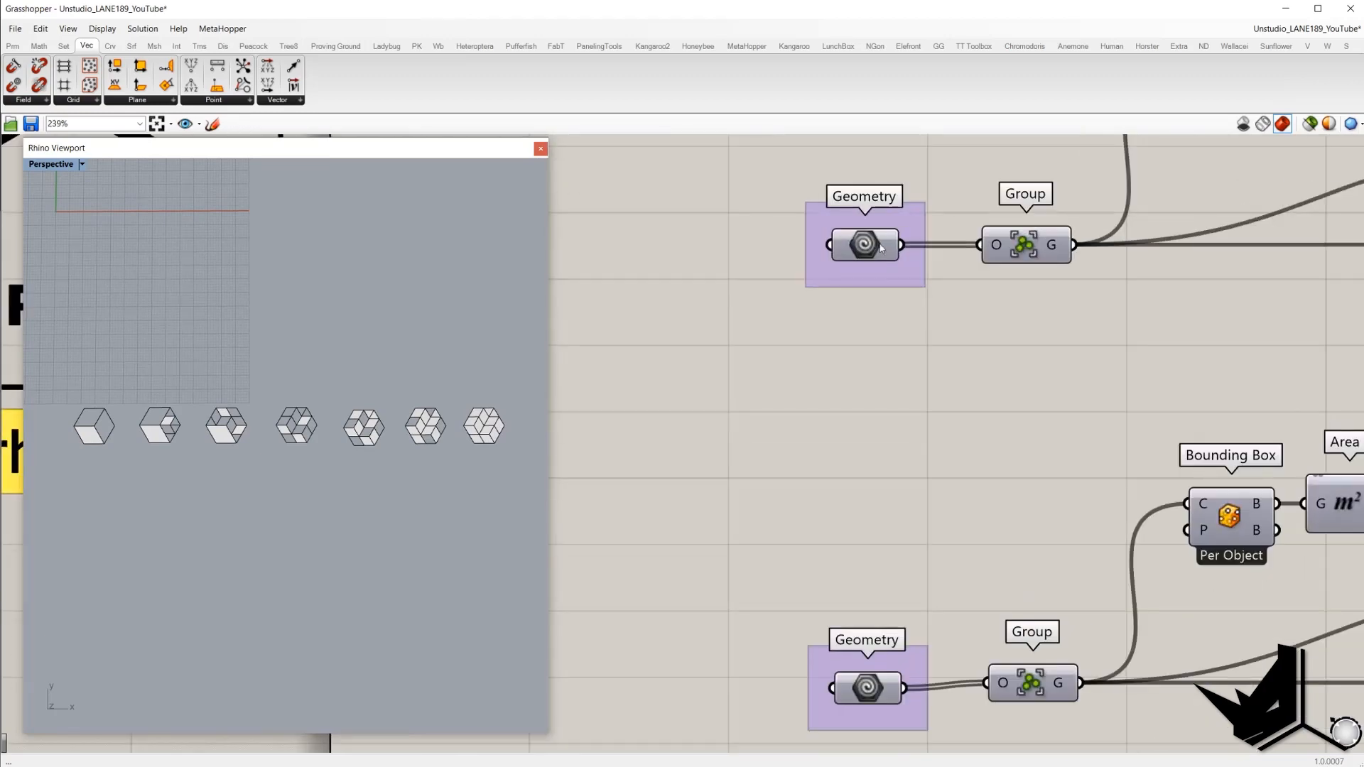
{"action": "scroll", "coordinate": [881, 248], "scroll_direction": "down", "scroll_amount": 3}
{"action": "right_click", "coordinate": [864, 202]}
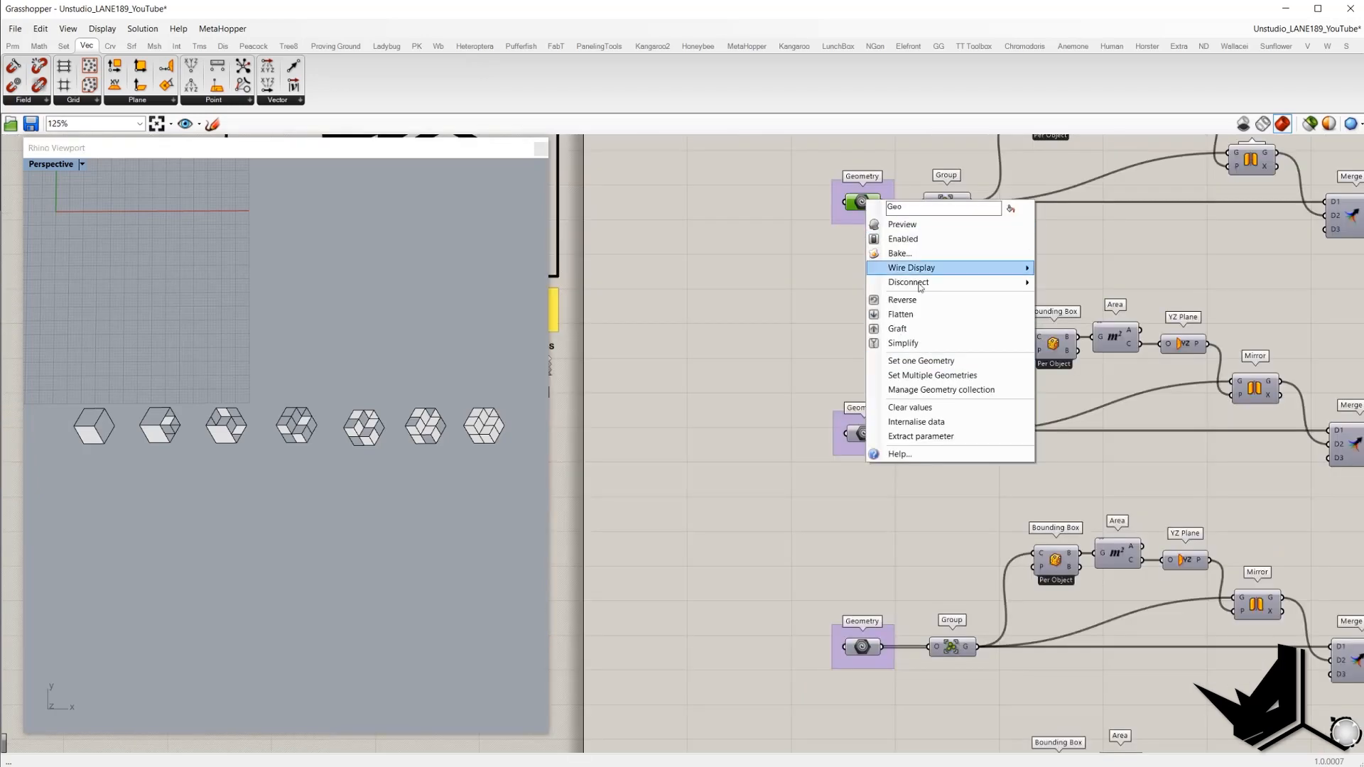
{"action": "left_click", "coordinate": [947, 377]}
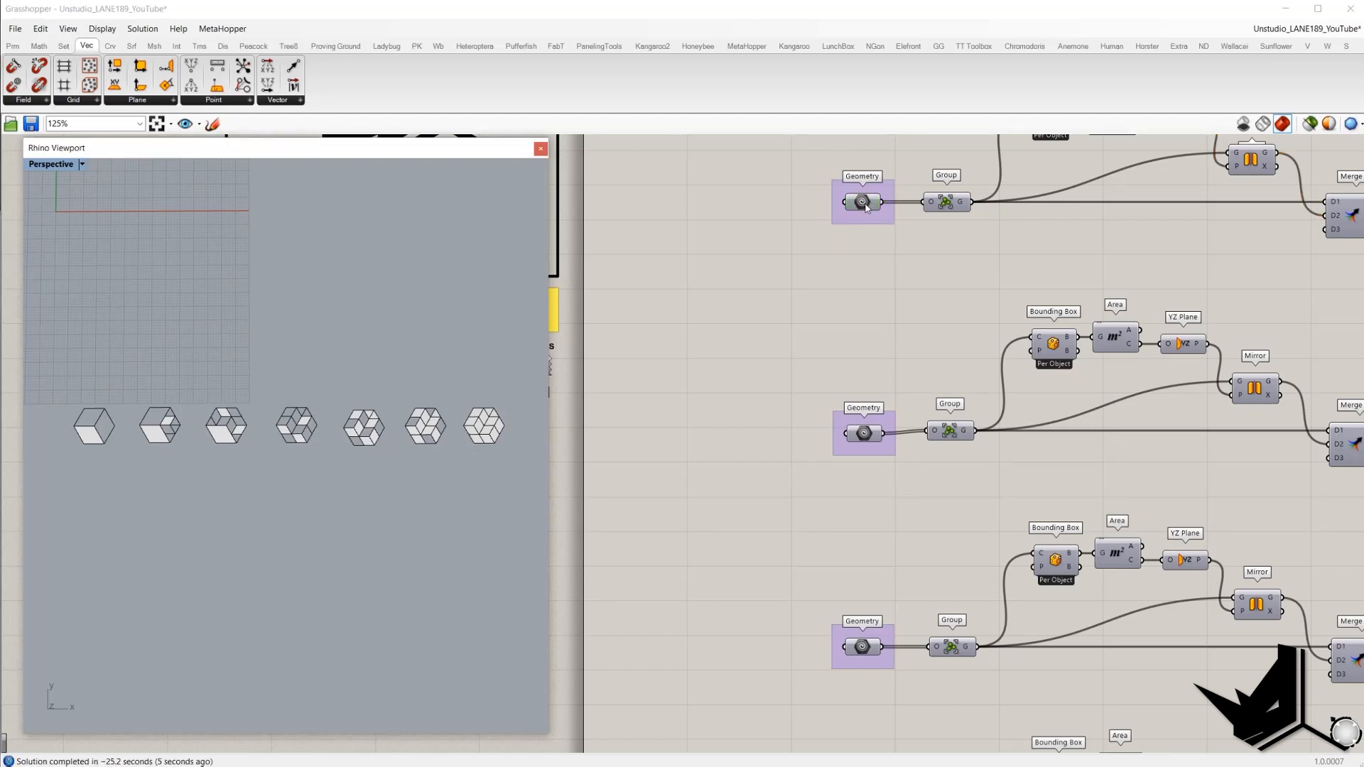
- Turn on the preview of the topmost Geometry parameter and check its module in the Rhino viewport
{"action": "left_click", "coordinate": [866, 207]}
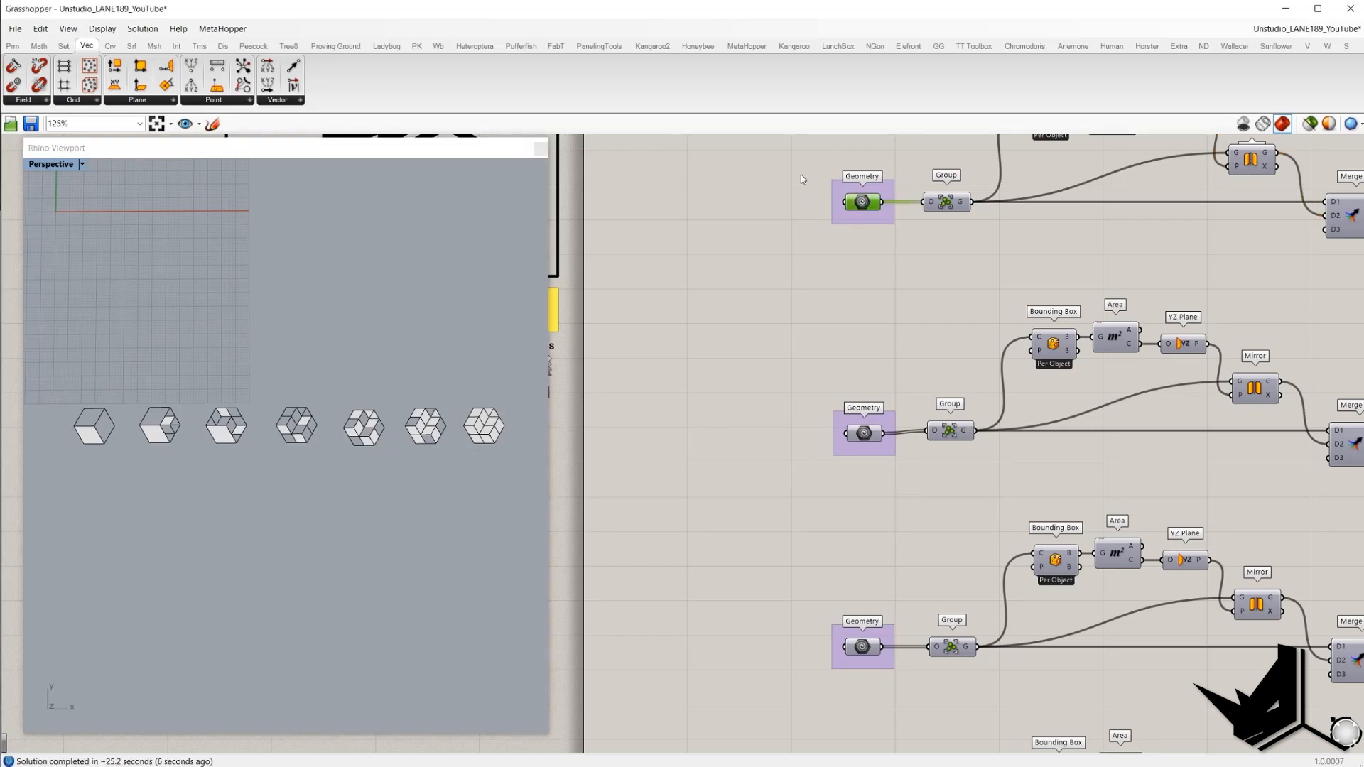
{"action": "scroll", "coordinate": [816, 289], "scroll_direction": "down", "scroll_amount": 3}
{"action": "scroll", "coordinate": [835, 283], "scroll_direction": "up", "scroll_amount": 4}
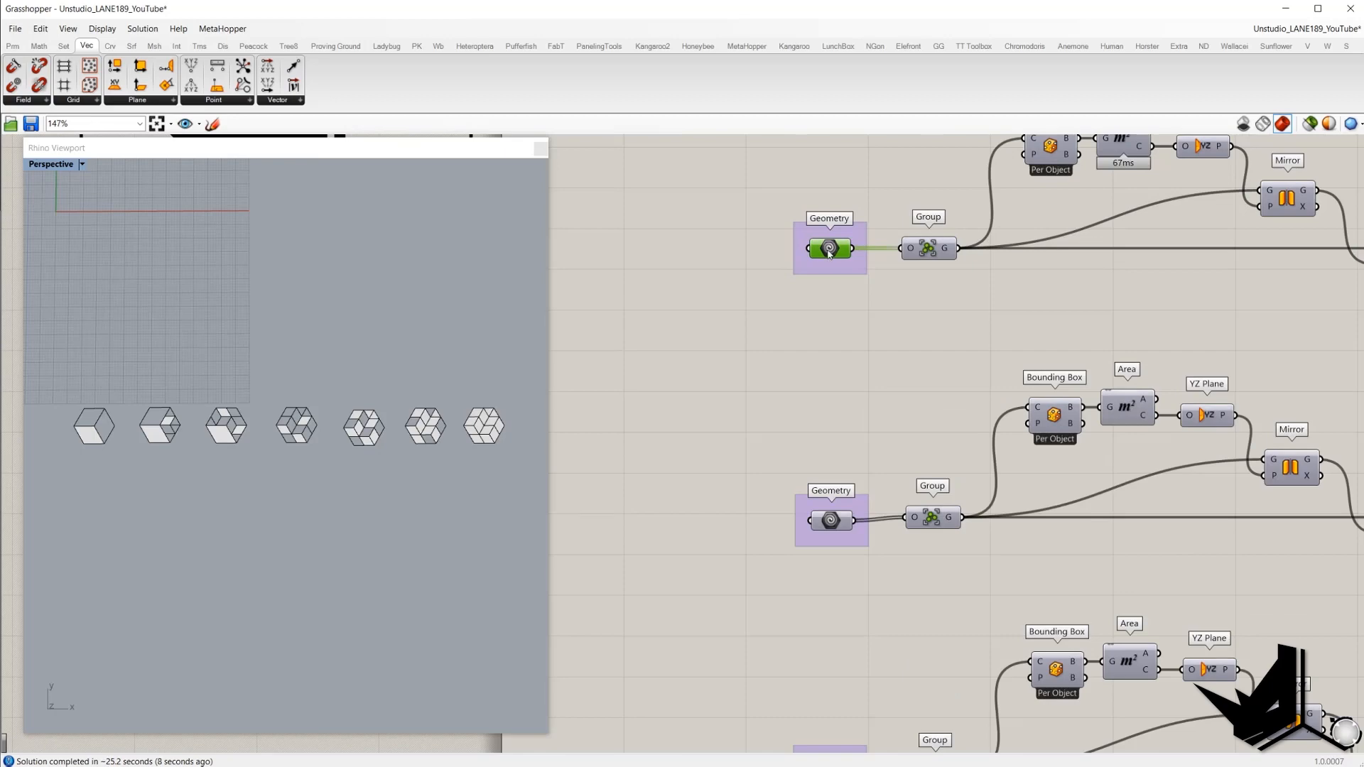
{"action": "right_click", "coordinate": [829, 253]}
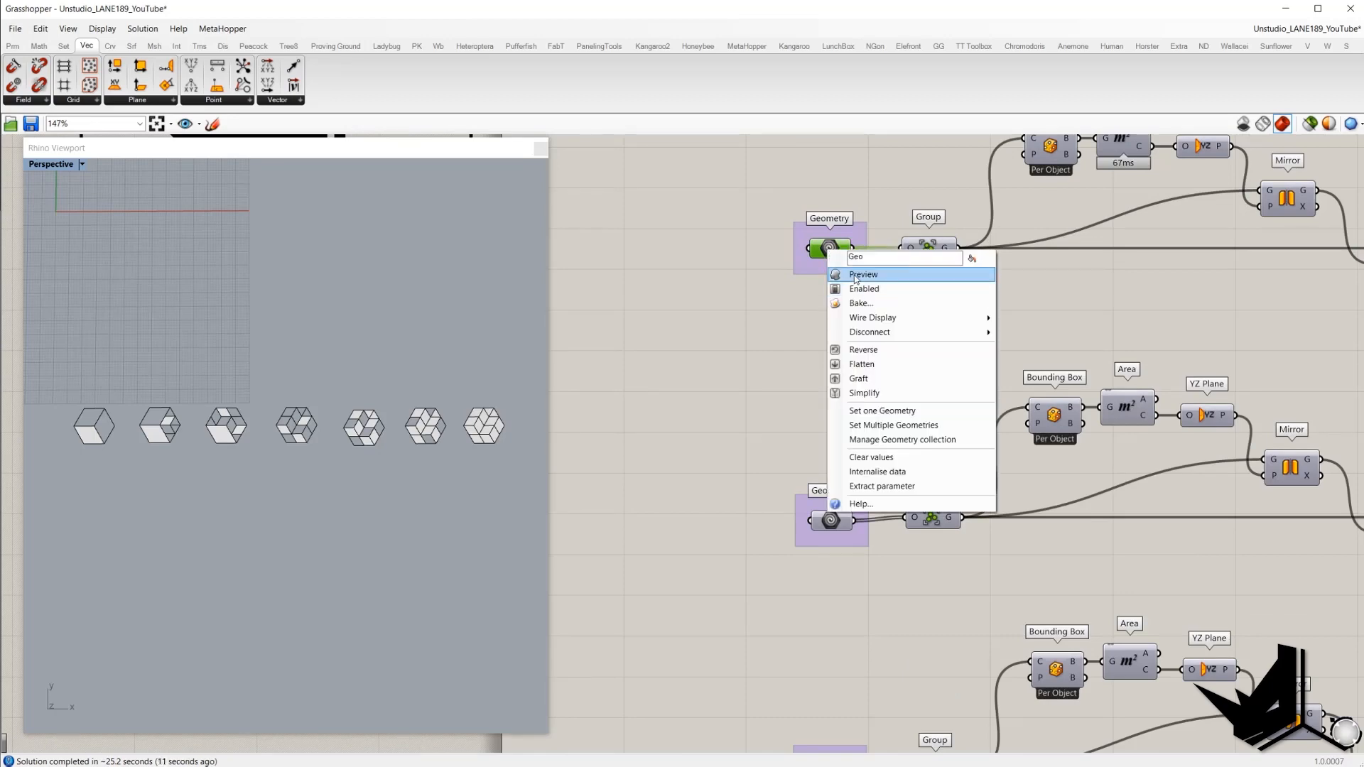
{"action": "left_click", "coordinate": [855, 276]}
{"action": "left_click", "coordinate": [792, 296]}
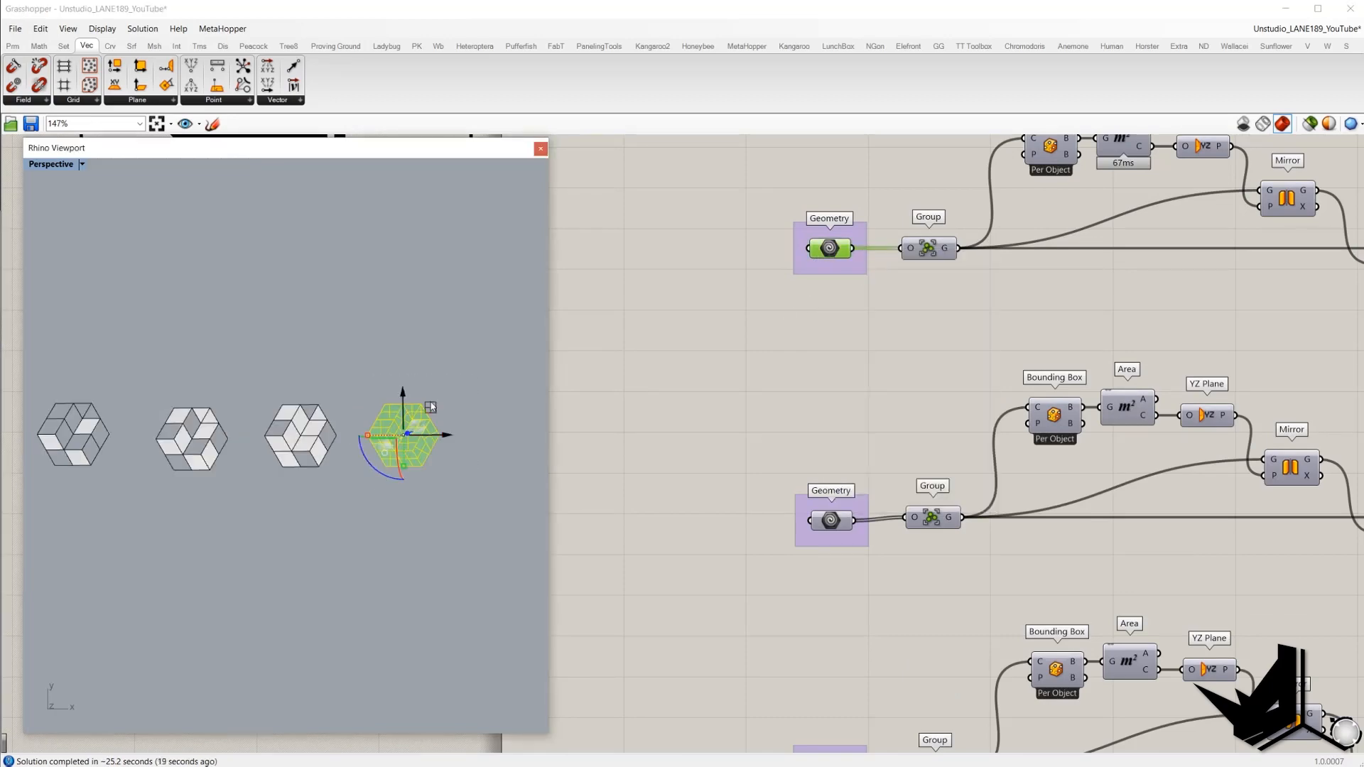
{"action": "left_click", "coordinate": [432, 391]}
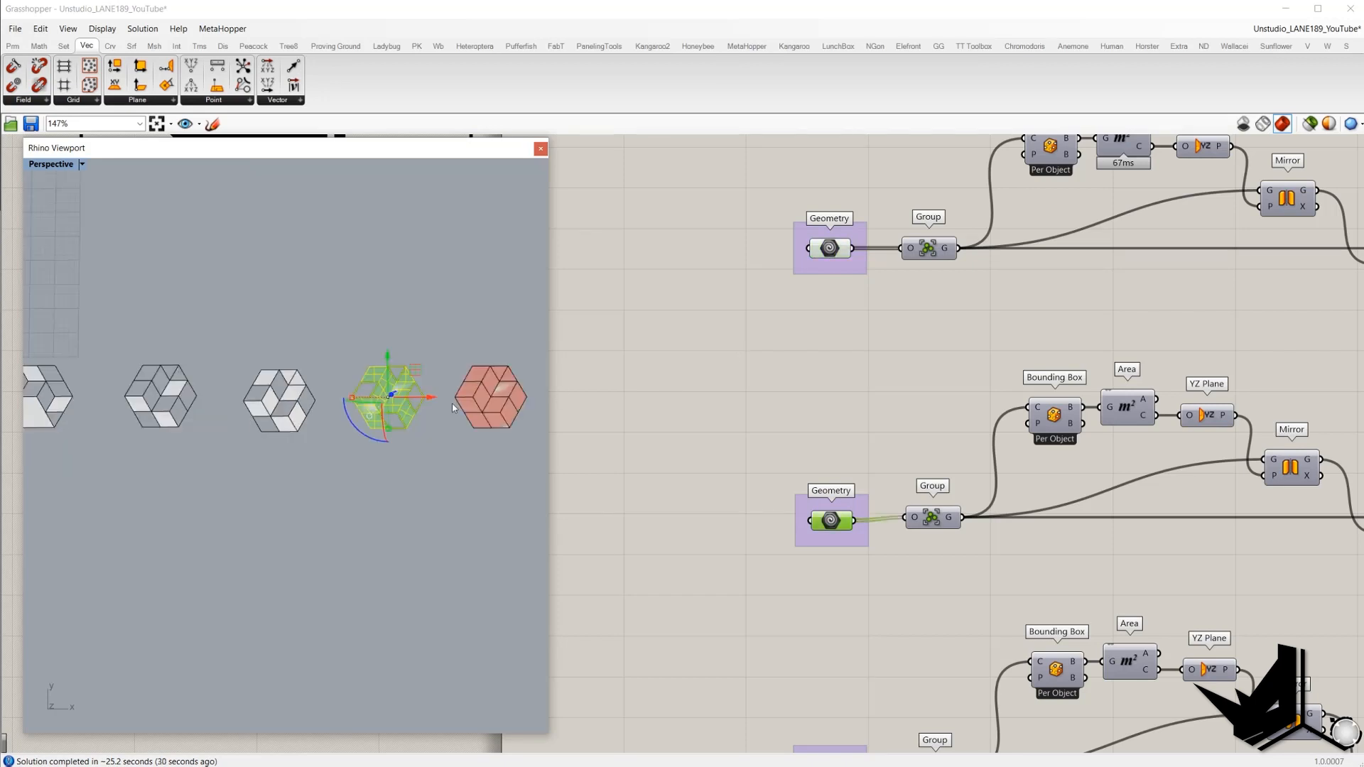
- Check the module referenced by the second Geometry parameter and move down to the lowest Geometry parameter
{"action": "left_click_drag", "start_coordinate": [470, 332], "coordinate": [376, 384]}
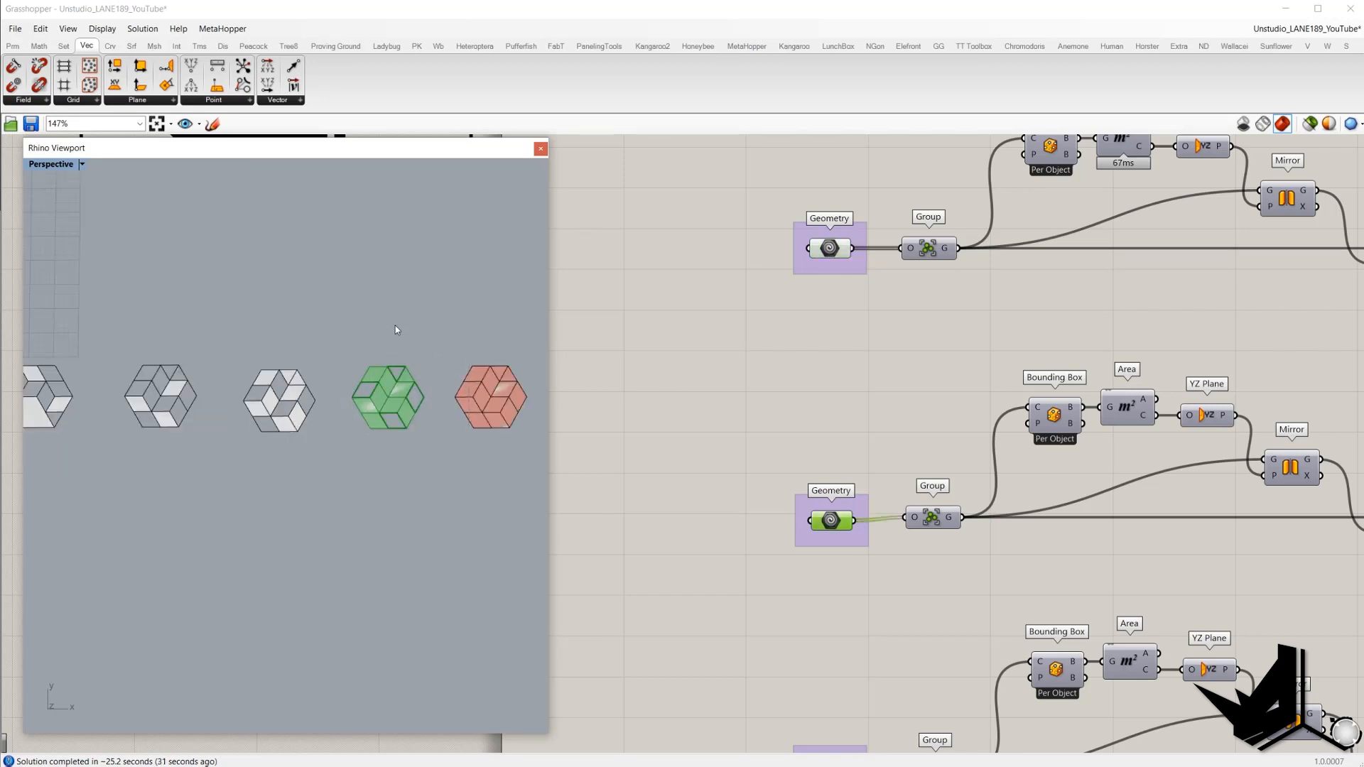
{"action": "left_click", "coordinate": [784, 461]}
{"action": "scroll", "coordinate": [810, 441], "scroll_direction": "down", "scroll_amount": 4}
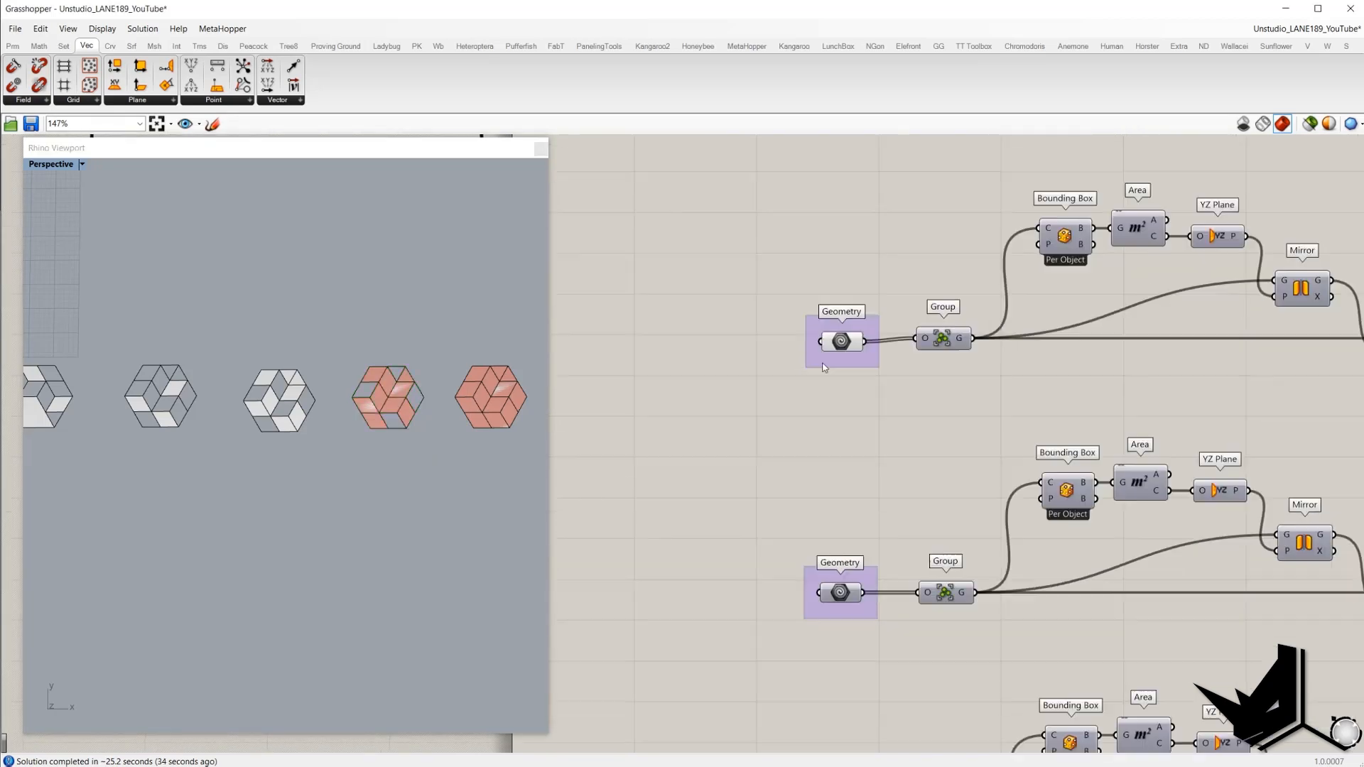
{"action": "scroll", "coordinate": [831, 543], "scroll_direction": "up", "scroll_amount": 4}
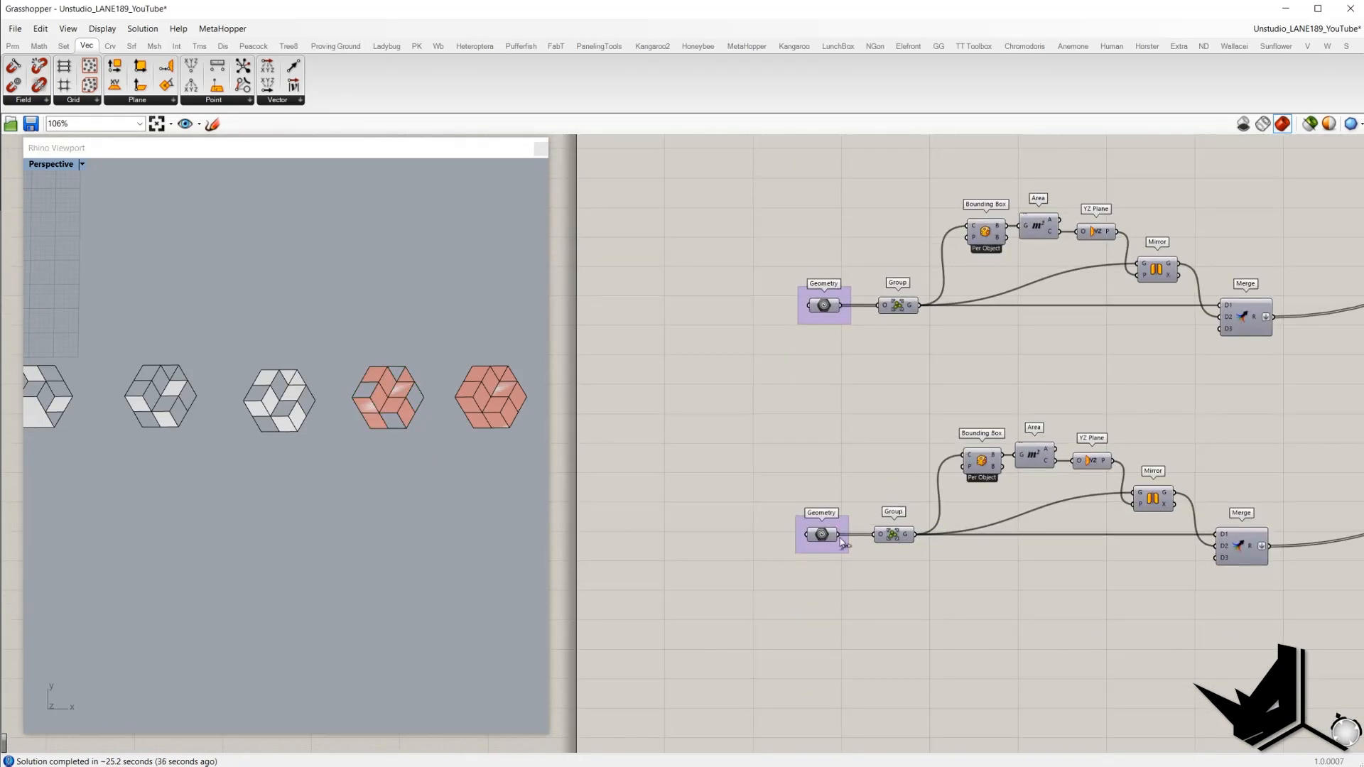
- Turn on the preview of the lowest Geometry parameter
{"action": "left_click", "coordinate": [824, 540]}
{"action": "middle_click", "coordinate": [811, 493]}
{"action": "left_click", "coordinate": [811, 493]}
- Inspect the plain cube module referenced by the lowest Geometry parameter, then view all the modules together and clear the selection
{"action": "right_click_drag", "start_coordinate": [177, 417], "coordinate": [415, 418], "text": "shift"}
{"action": "scroll", "coordinate": [415, 417], "scroll_direction": "down", "scroll_amount": 7}
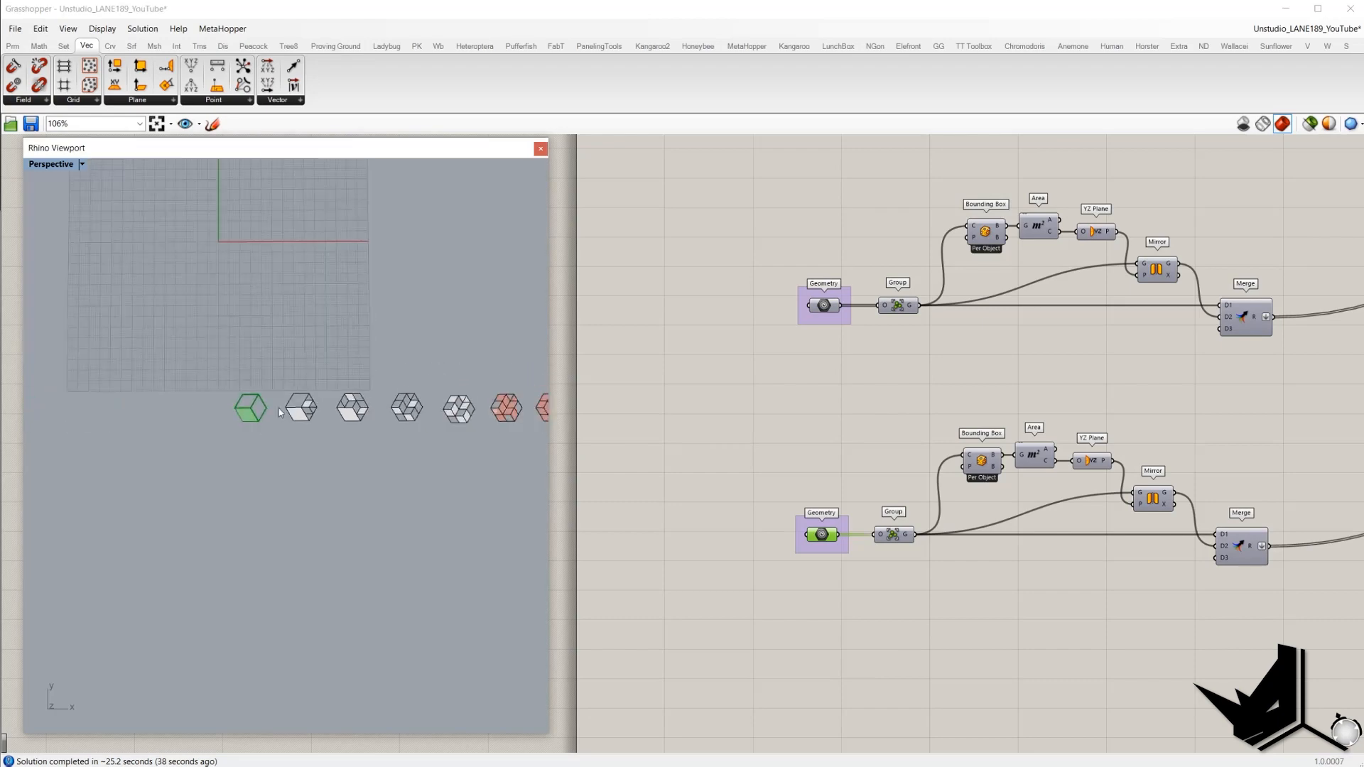
{"action": "scroll", "coordinate": [242, 405], "scroll_direction": "up", "scroll_amount": 7}
{"action": "left_click_drag", "start_coordinate": [202, 365], "coordinate": [340, 494]}
{"action": "left_click", "coordinate": [340, 493]}
{"action": "scroll", "coordinate": [341, 433], "scroll_direction": "down", "scroll_amount": 5}
{"action": "right_click_drag", "start_coordinate": [398, 419], "coordinate": [220, 391], "text": "shift"}
{"action": "left_click", "coordinate": [618, 395]}
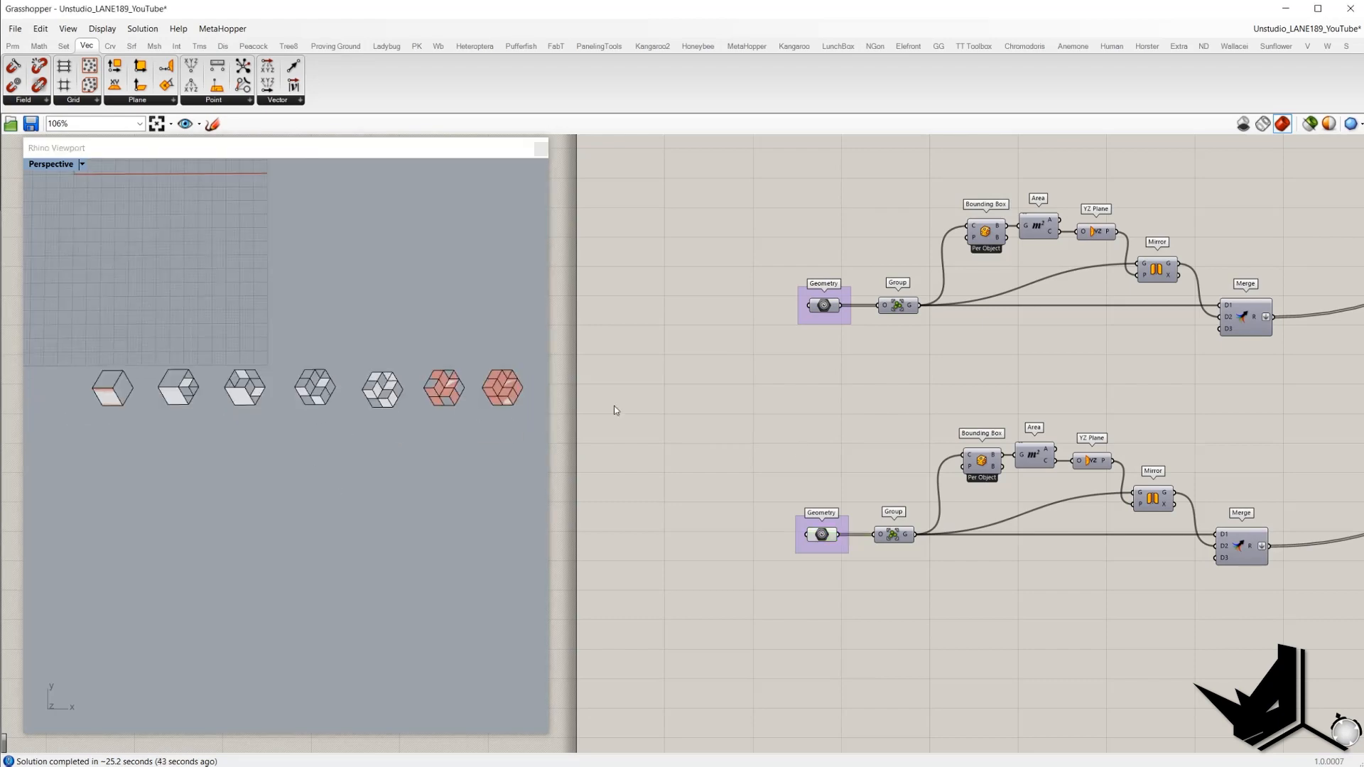
- Place a text panel below the topmost branch and connect it to that branch's Group output
{"action": "scroll", "coordinate": [614, 410], "scroll_direction": "down", "scroll_amount": 5}
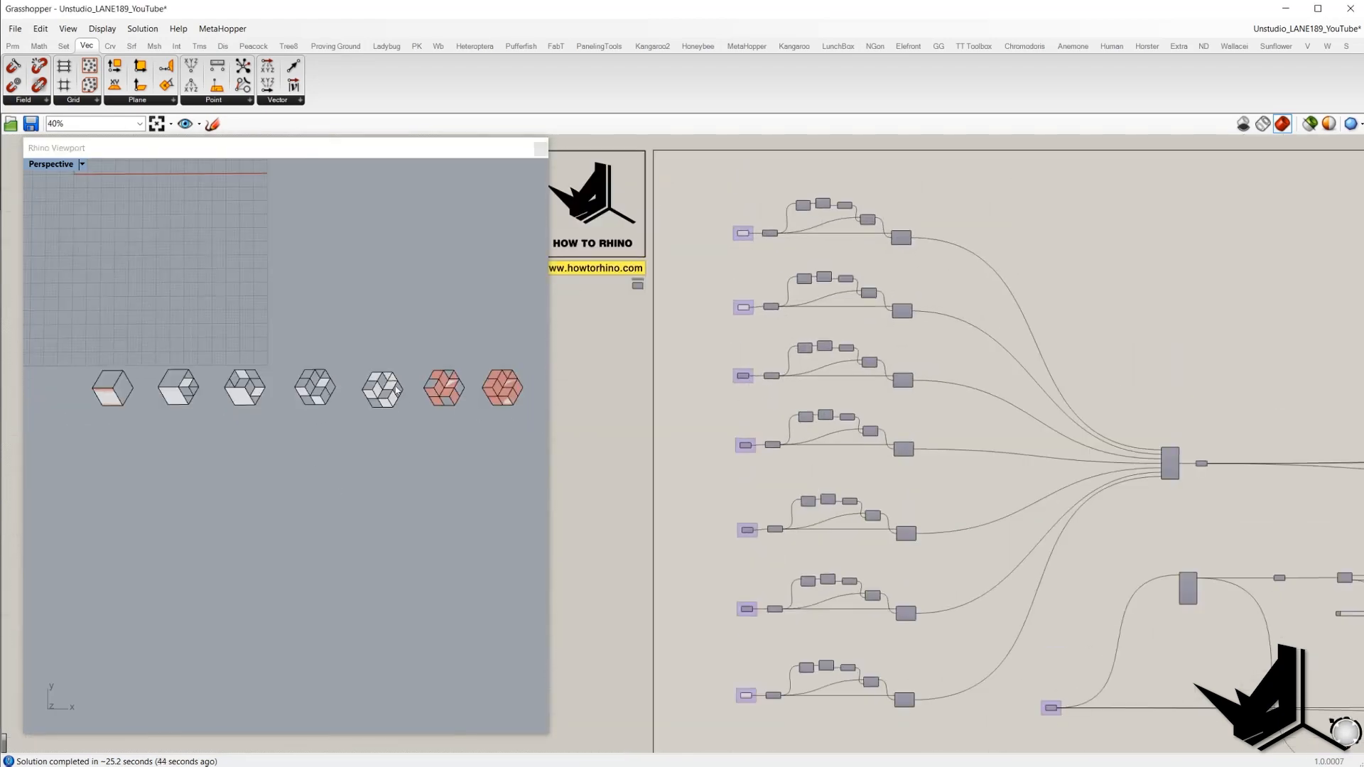
{"action": "right_click_drag", "start_coordinate": [396, 390], "coordinate": [376, 405], "text": "shift"}
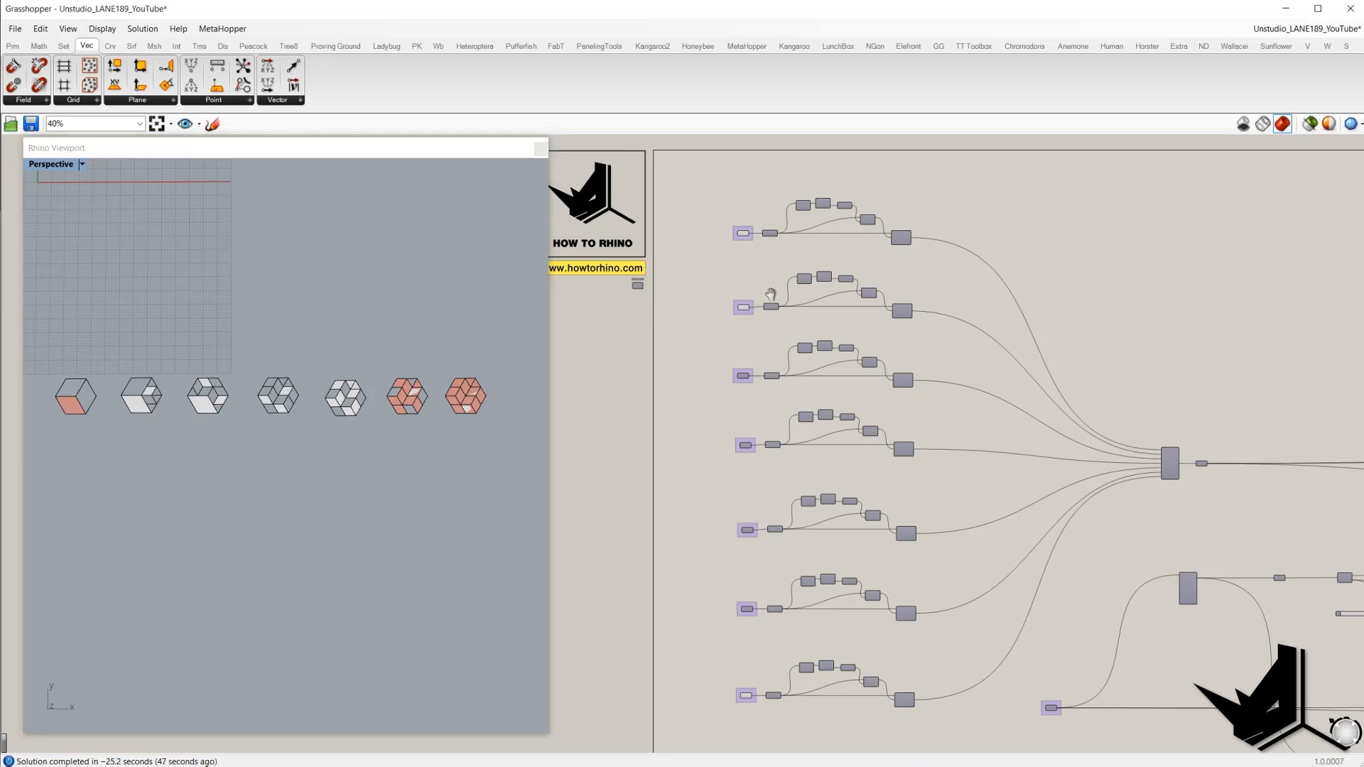
{"action": "scroll", "coordinate": [717, 242], "scroll_direction": "up", "scroll_amount": 7}
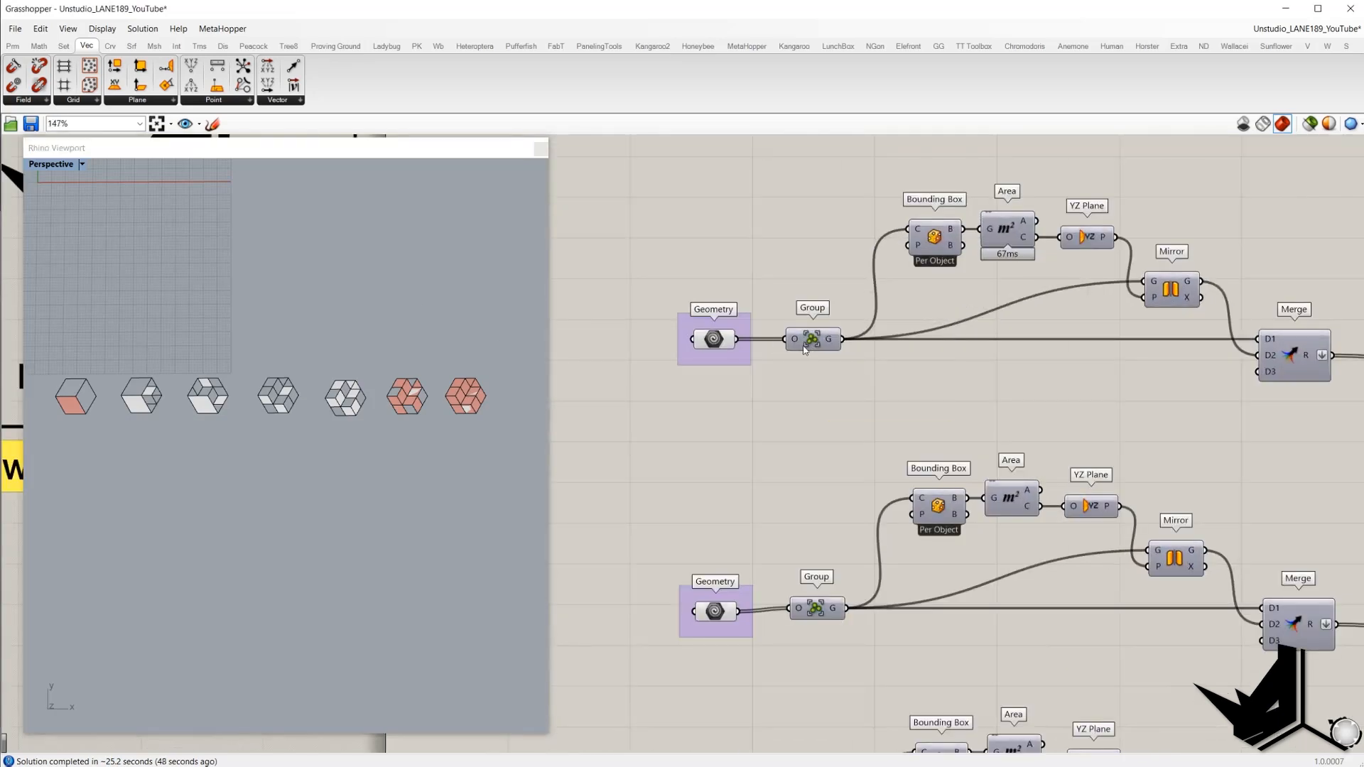
{"action": "left_click", "coordinate": [13, 46]}
{"action": "left_click", "coordinate": [236, 88]}
{"action": "left_click", "coordinate": [930, 376]}
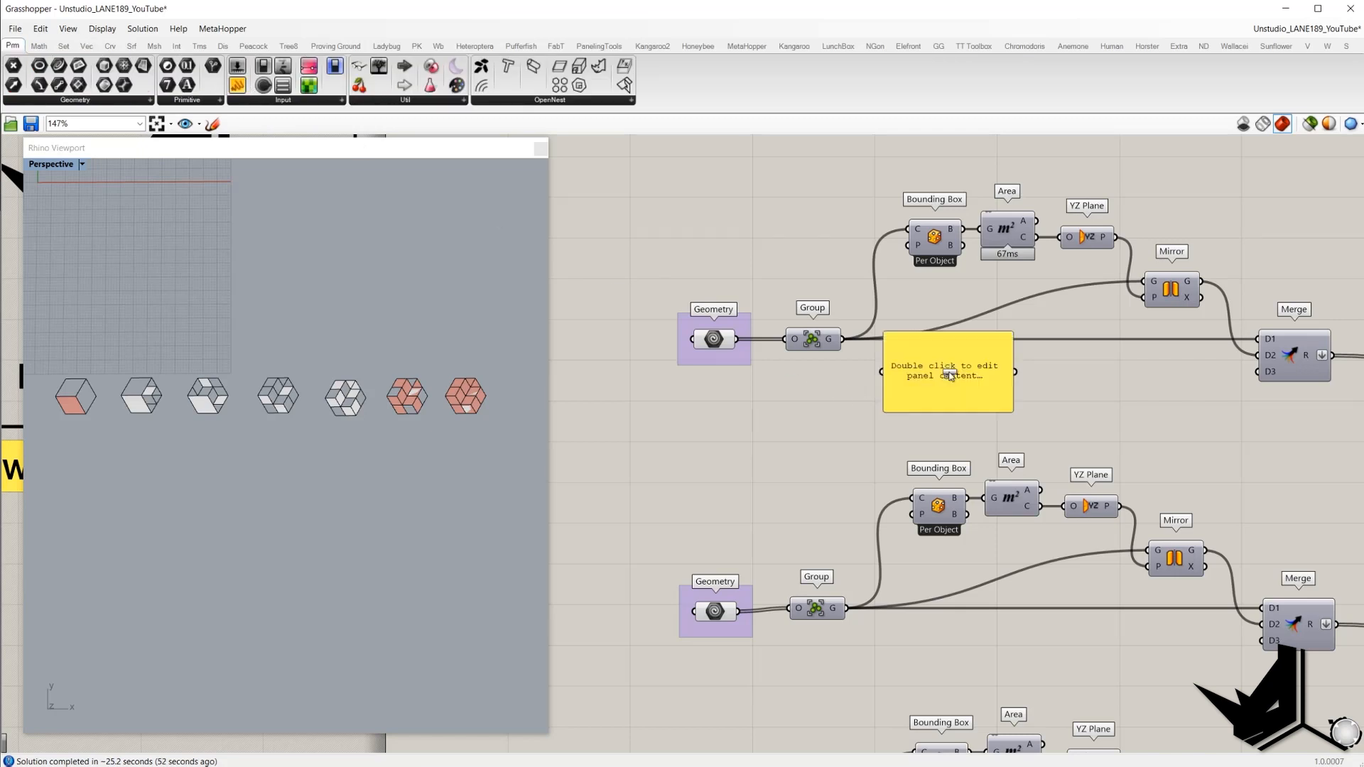
{"action": "left_click_drag", "start_coordinate": [927, 372], "coordinate": [964, 395]}
{"action": "right_click_drag", "start_coordinate": [1131, 380], "coordinate": [1087, 388]}
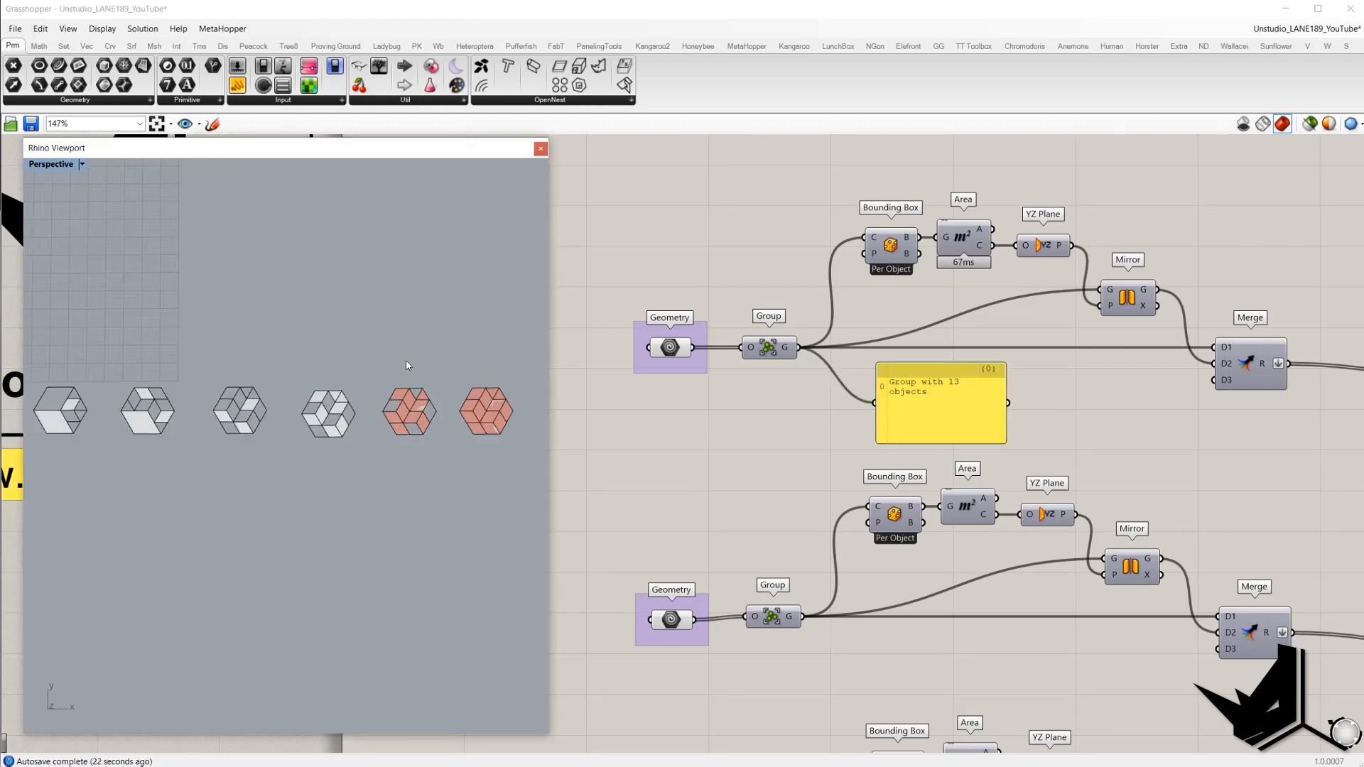
- Try to mirror the second-to-last cube module in Rhino about a vertical axis just beside it
{"action": "left_click_drag", "start_coordinate": [370, 380], "coordinate": [458, 466]}
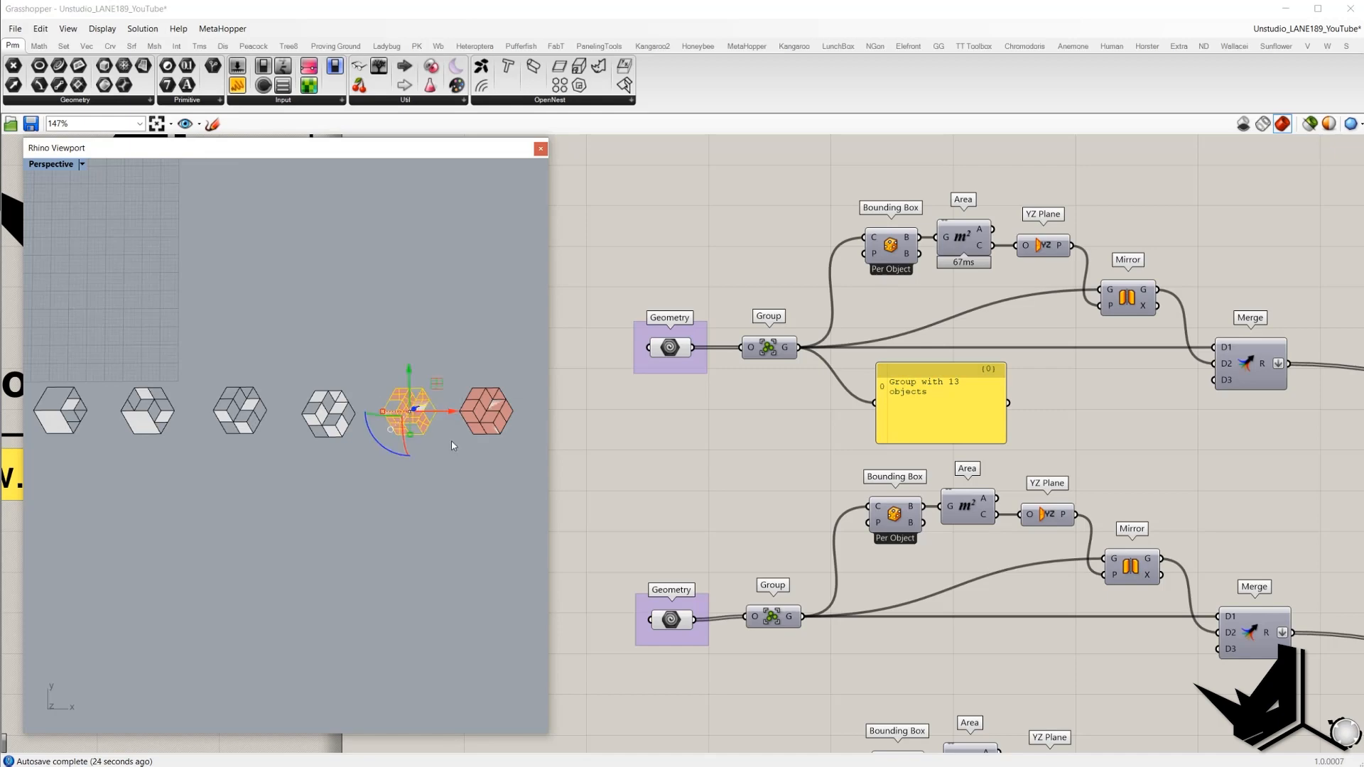
{"action": "left_click", "coordinate": [436, 411]}
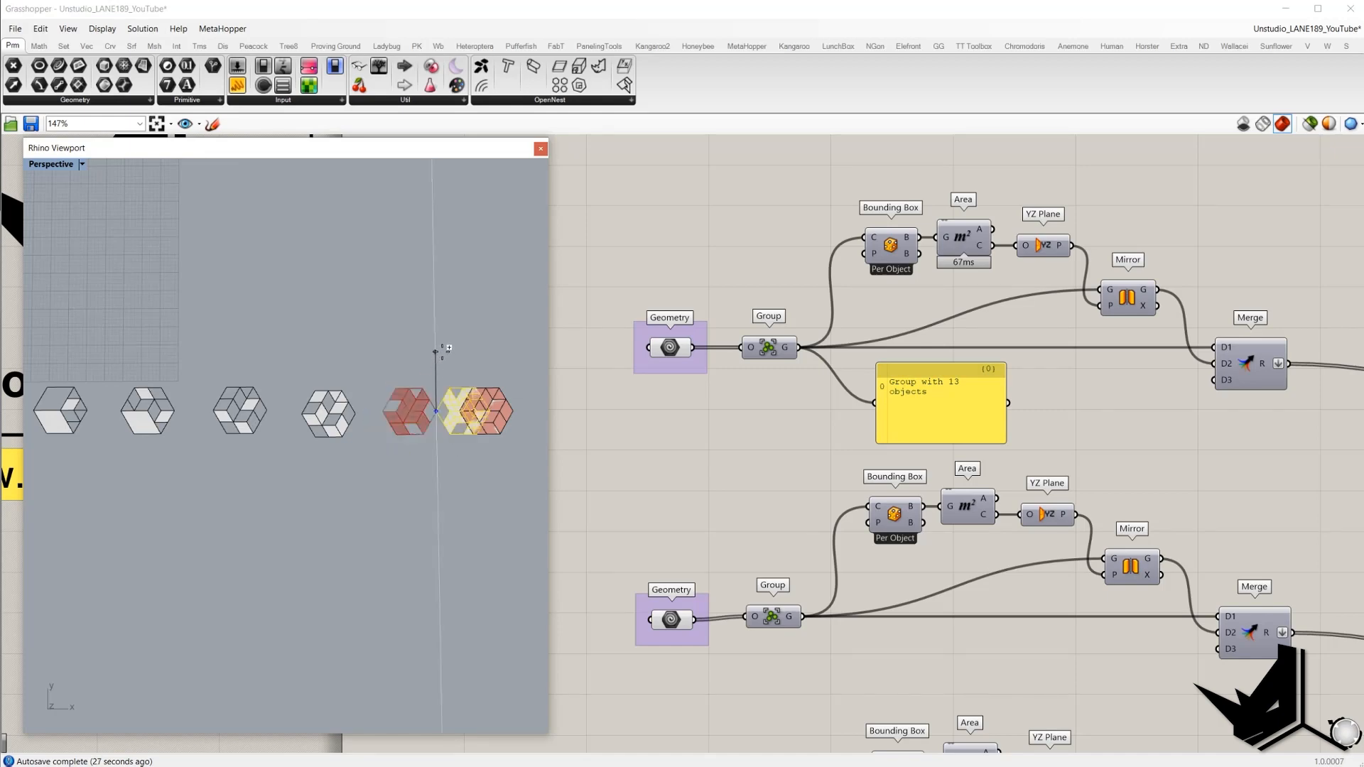
{"action": "left_click", "coordinate": [436, 351]}
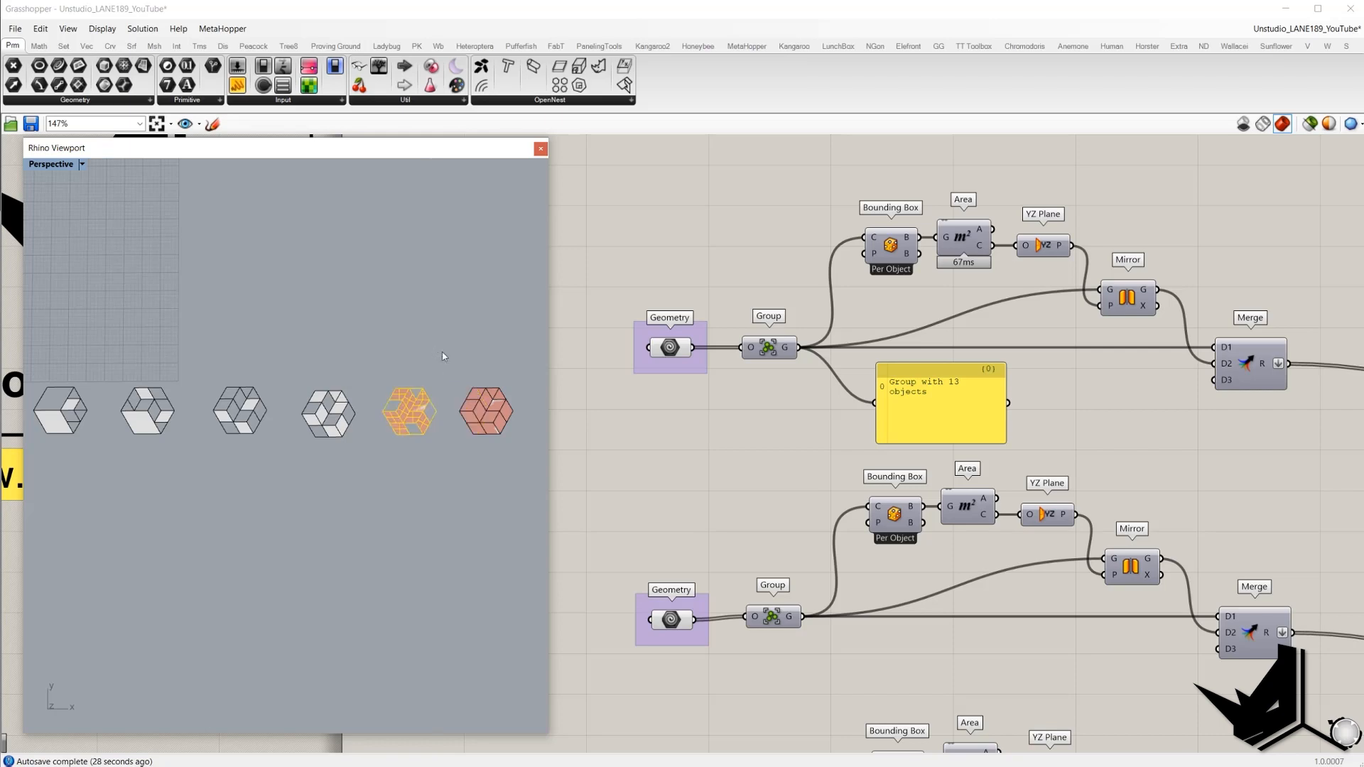
{"action": "right_click_drag", "start_coordinate": [922, 299], "coordinate": [885, 307]}
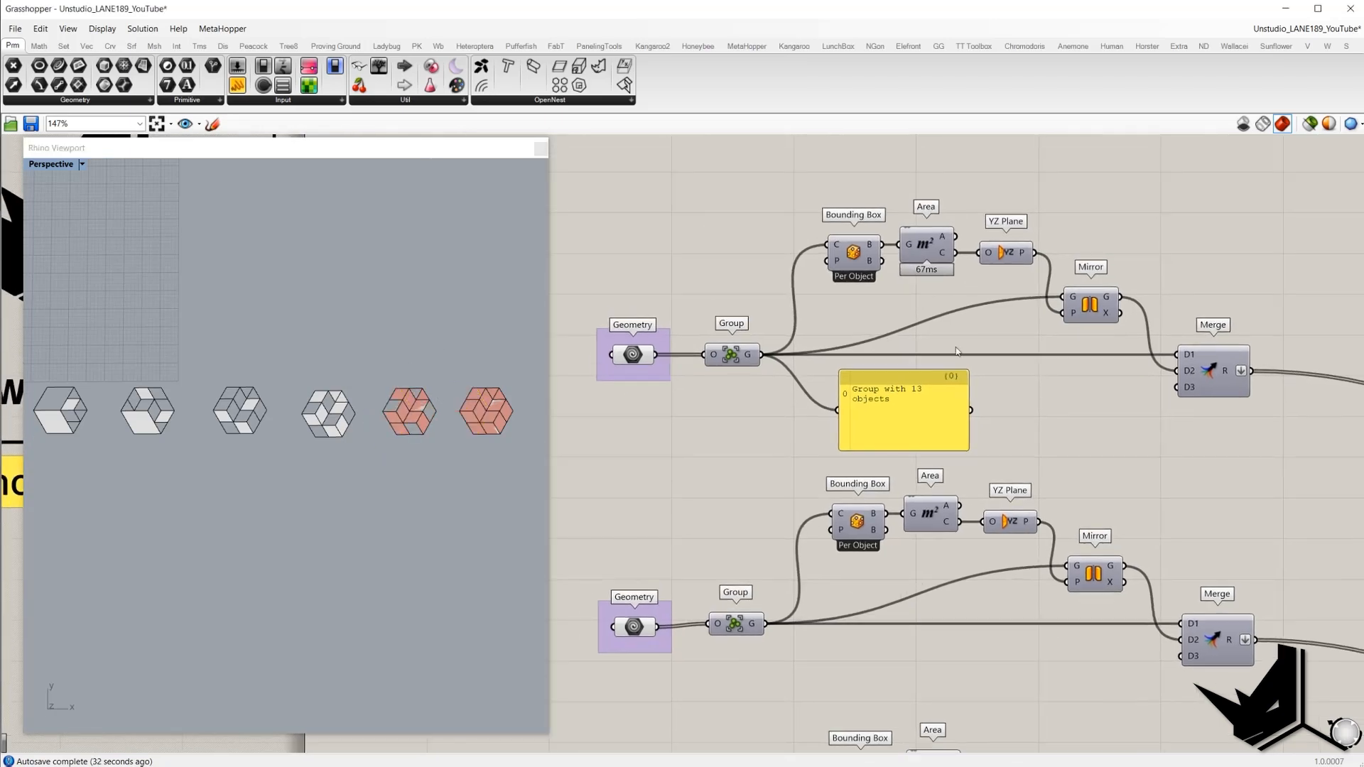
- Turn on the previews of the topmost Bounding Box and Area components to show the module's box and center point
{"action": "left_click", "coordinate": [753, 364]}
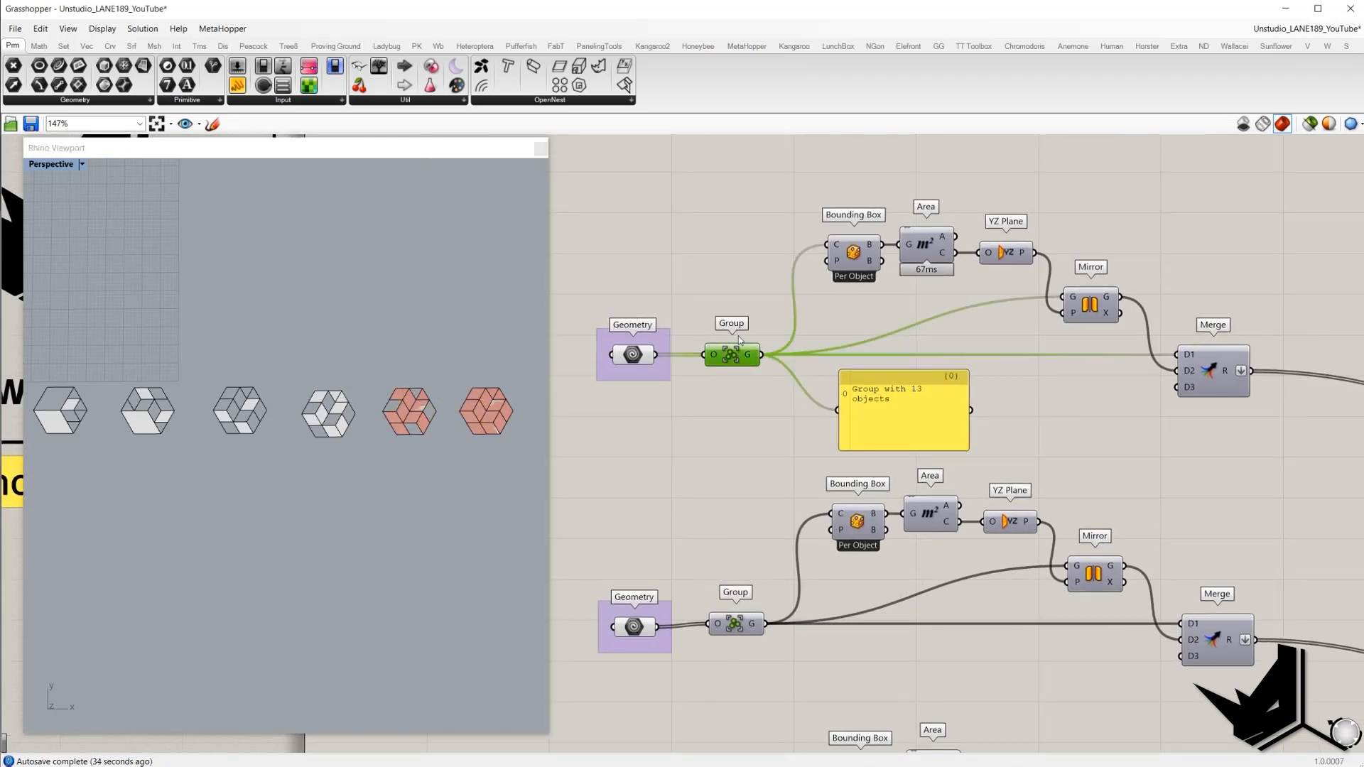
{"action": "right_click_drag", "start_coordinate": [713, 297], "coordinate": [690, 301]}
{"action": "left_click", "coordinate": [815, 253]}
{"action": "right_click", "coordinate": [752, 215]}
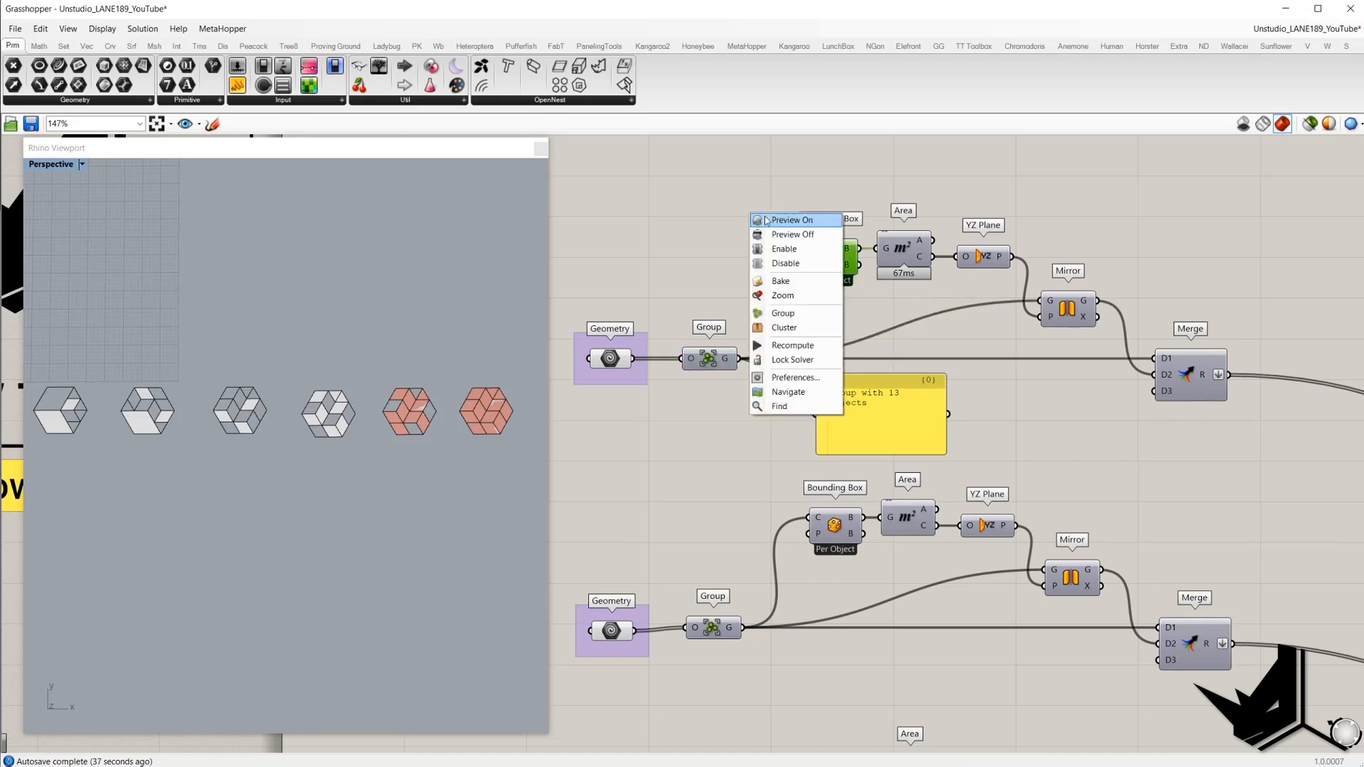
{"action": "left_click", "coordinate": [760, 219]}
{"action": "right_click_drag", "start_coordinate": [495, 445], "coordinate": [461, 427]}
{"action": "right_click_drag", "start_coordinate": [500, 446], "coordinate": [417, 480]}
{"action": "left_click", "coordinate": [903, 248]}
{"action": "scroll", "coordinate": [361, 456], "scroll_direction": "up", "scroll_amount": 3}
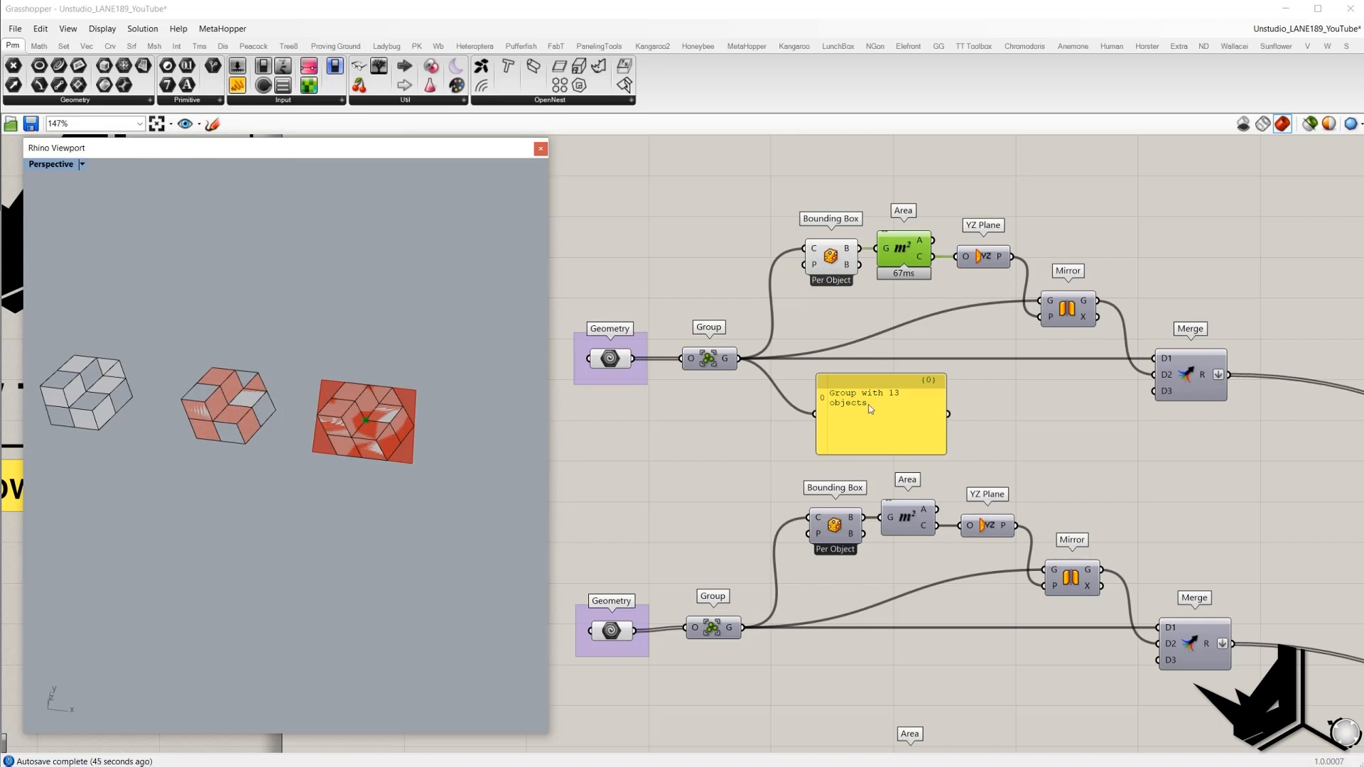
- Move the panel aside and rewire it to the Box output of the topmost Bounding Box component
{"action": "left_click_drag", "start_coordinate": [861, 375], "coordinate": [901, 366]}
{"action": "mouse_move", "coordinate": [857, 250]}
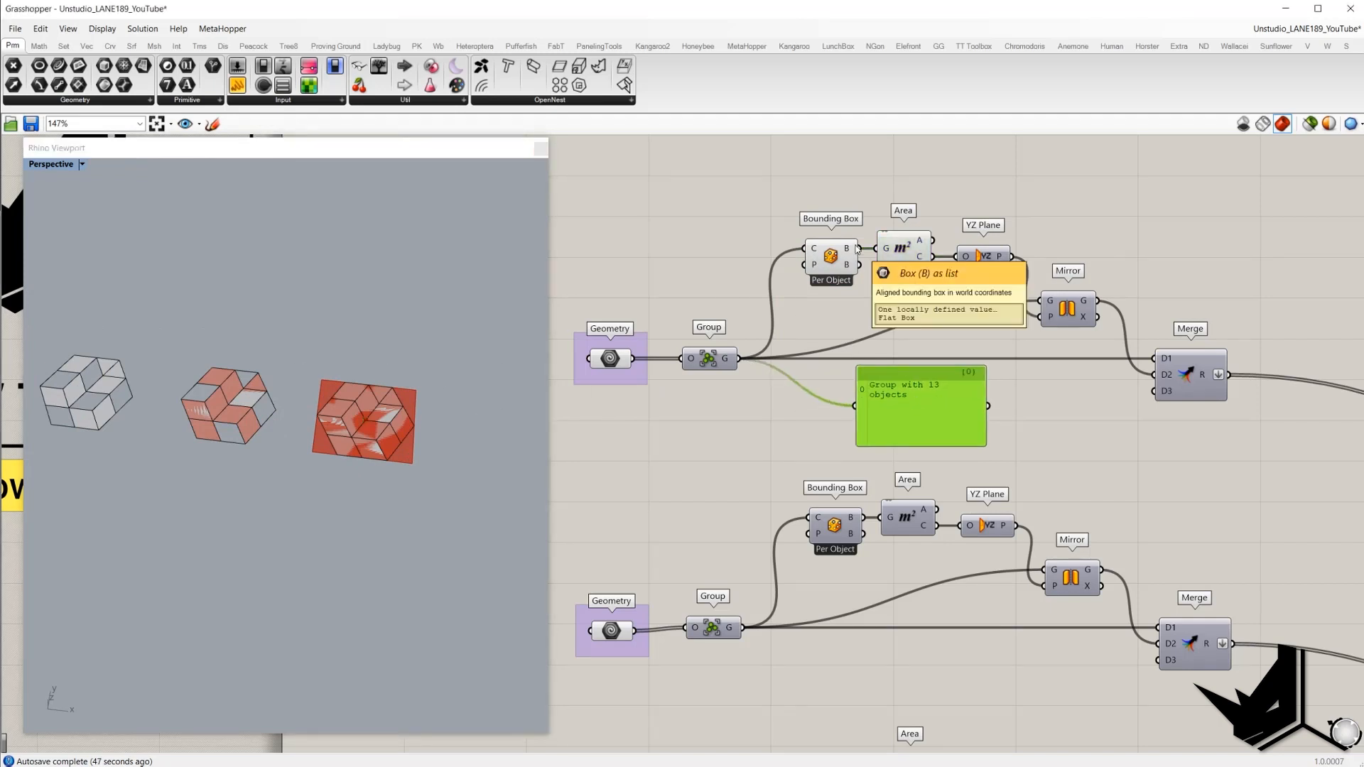
{"action": "left_click_drag", "start_coordinate": [857, 249], "coordinate": [901, 401]}
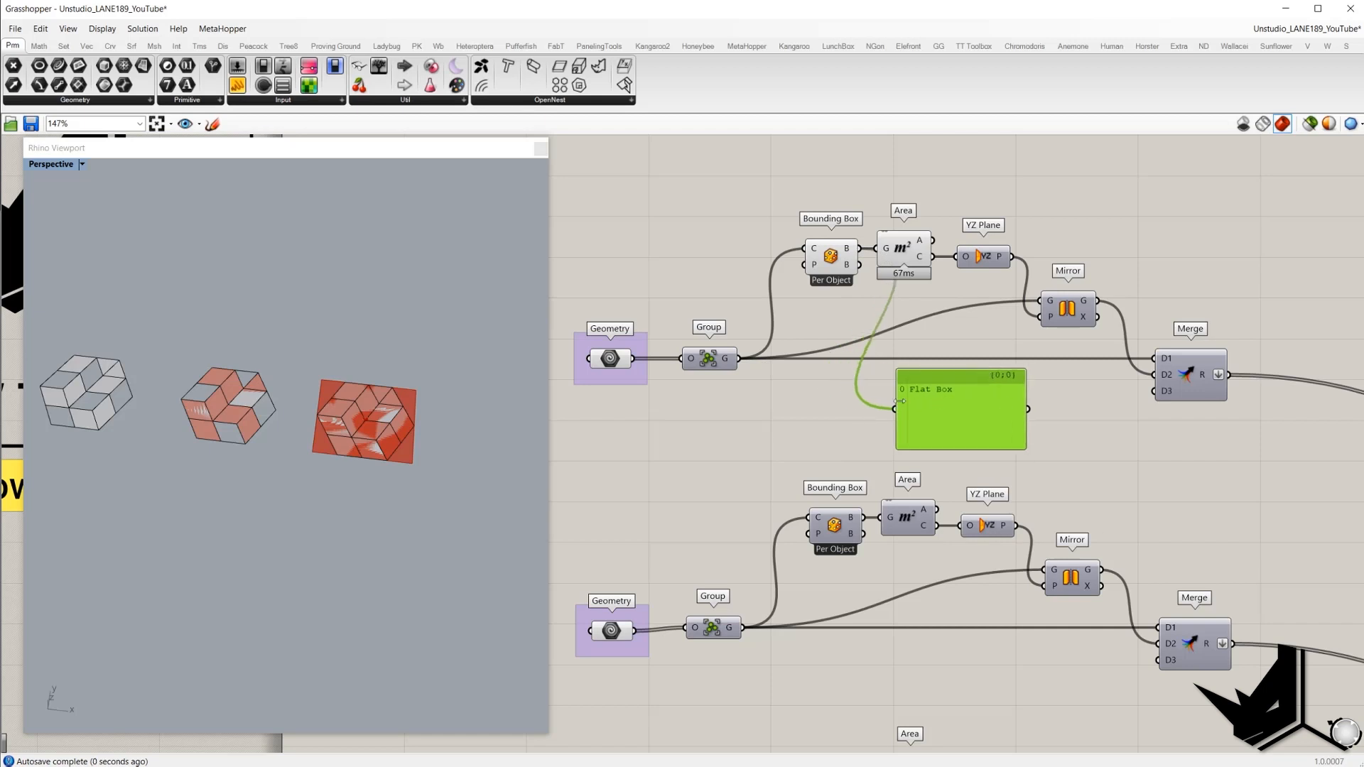
- Turn on the previews of the topmost YZ Plane and Mirror components to show the mirrored module
{"action": "left_click_drag", "start_coordinate": [311, 355], "coordinate": [435, 480]}
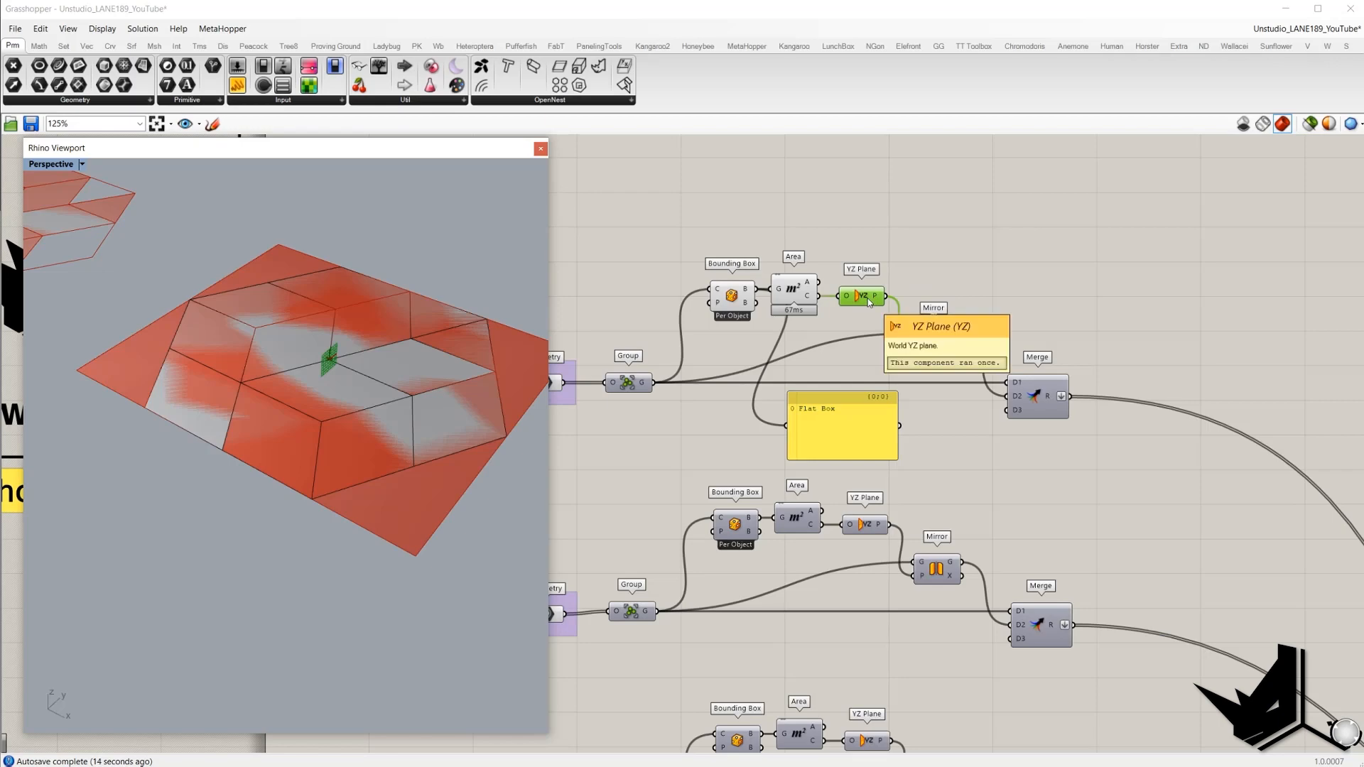
{"action": "left_click", "coordinate": [934, 341]}
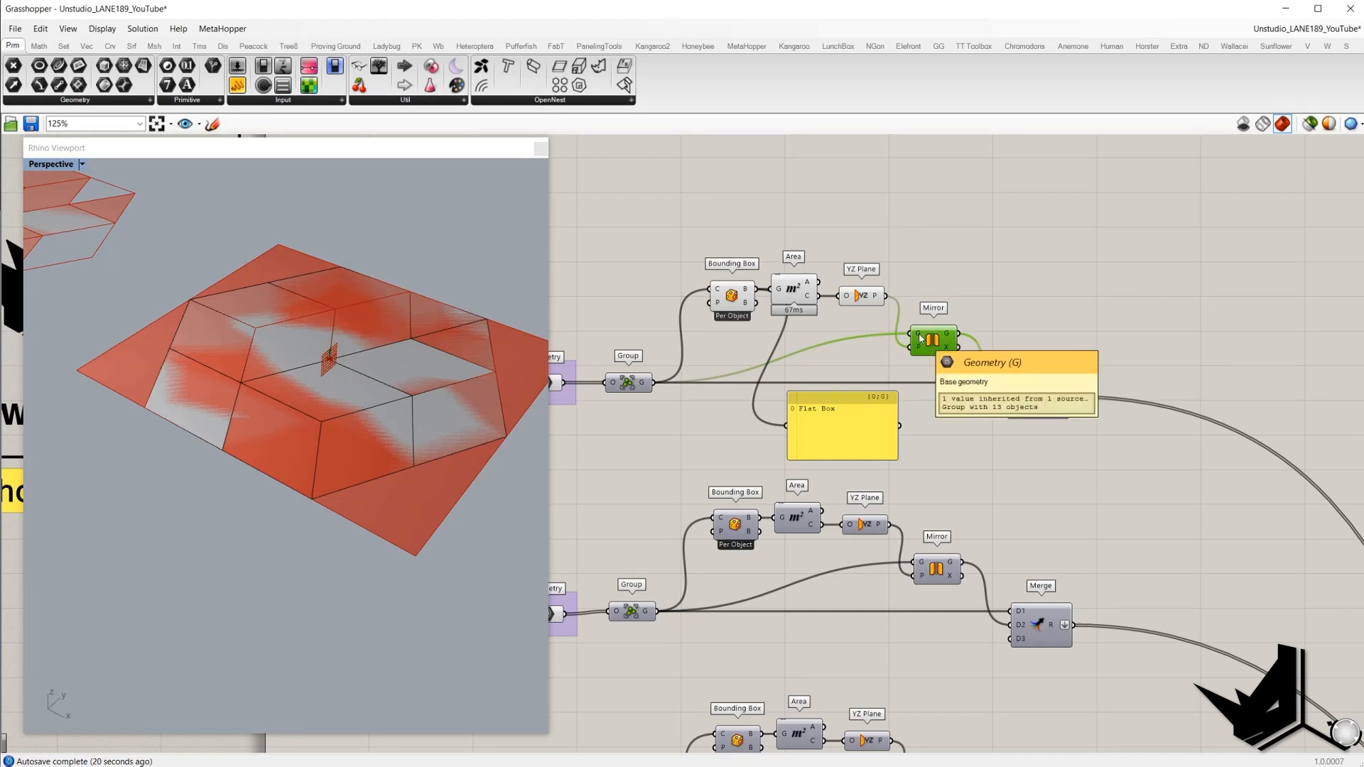
{"action": "right_click_drag", "start_coordinate": [657, 365], "coordinate": [661, 366]}
{"action": "left_click_drag", "start_coordinate": [598, 337], "coordinate": [666, 414]}
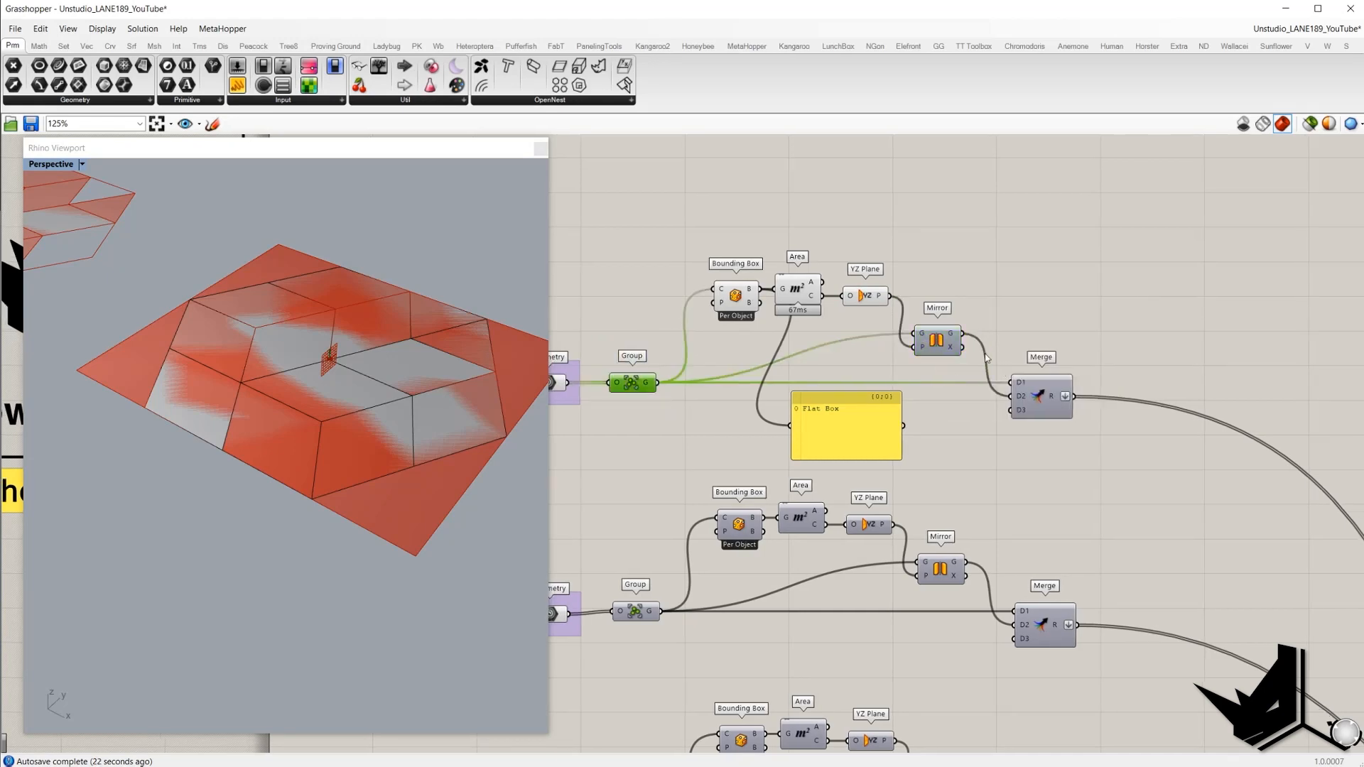
{"action": "left_click", "coordinate": [956, 345]}
{"action": "right_click", "coordinate": [975, 267]}
{"action": "left_click", "coordinate": [995, 270]}
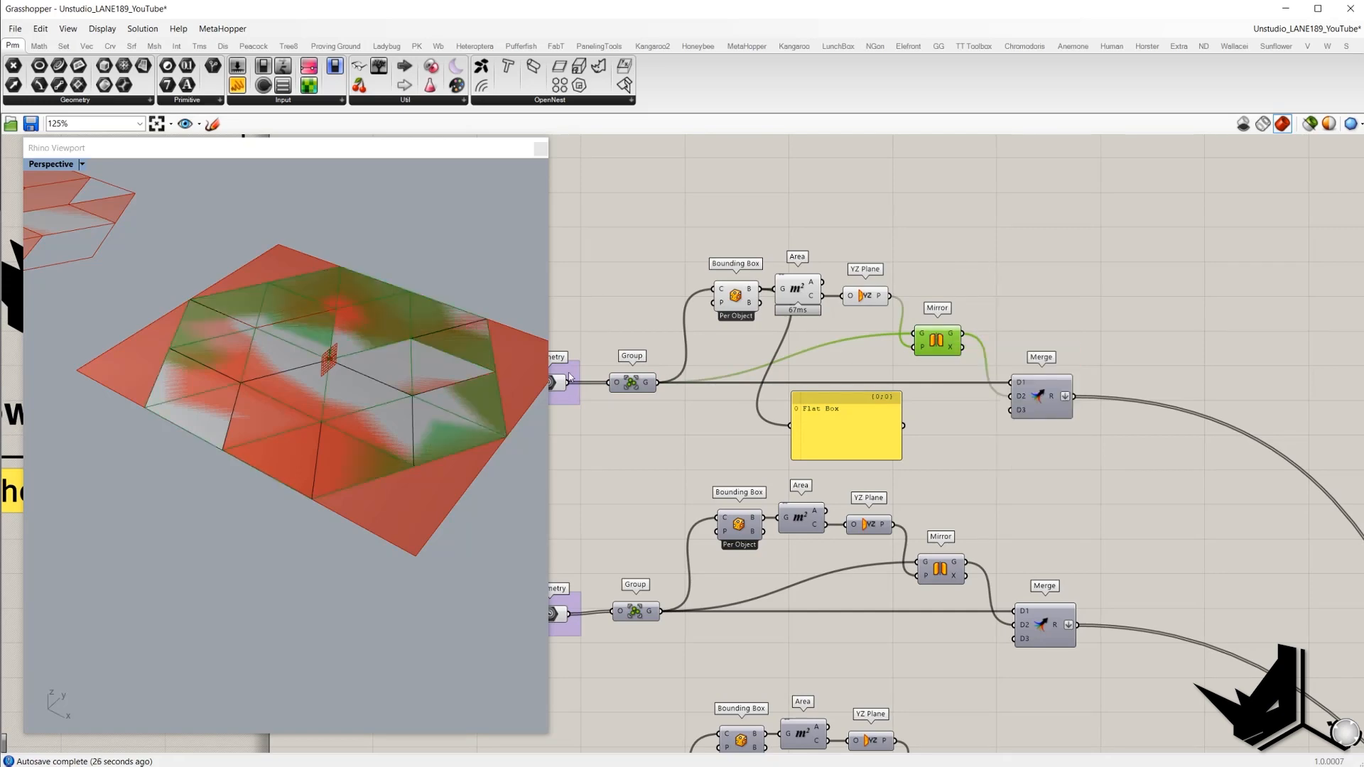
- Rewire the panel to the result of the topmost Merge component and place it beside that component
{"action": "right_click_drag", "start_coordinate": [568, 377], "coordinate": [664, 352]}
{"action": "left_click", "coordinate": [721, 364]}
{"action": "left_click", "coordinate": [732, 374]}
{"action": "right_click_drag", "start_coordinate": [1120, 390], "coordinate": [1012, 411]}
{"action": "left_click_drag", "start_coordinate": [1065, 450], "coordinate": [950, 335]}
{"action": "left_click_drag", "start_coordinate": [751, 419], "coordinate": [1033, 390]}
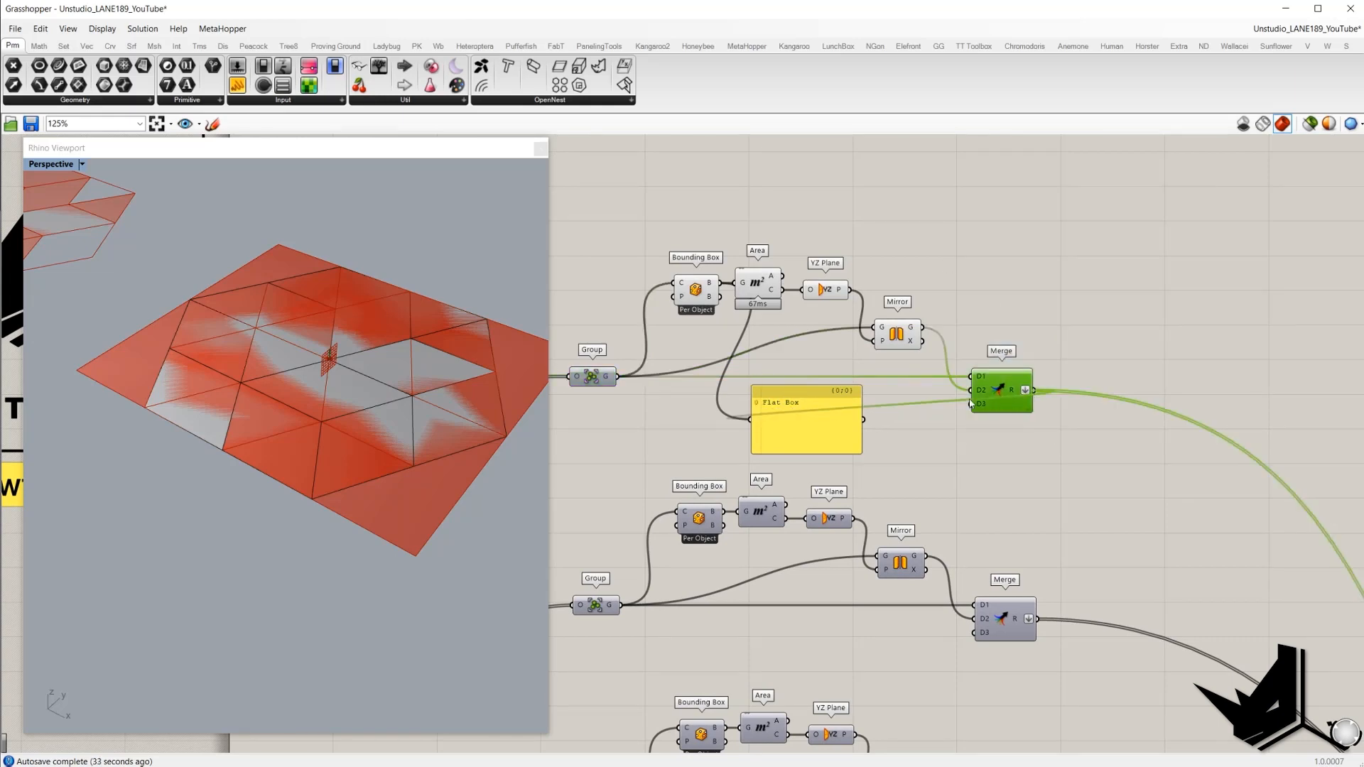
{"action": "left_click_drag", "start_coordinate": [844, 392], "coordinate": [1254, 330]}
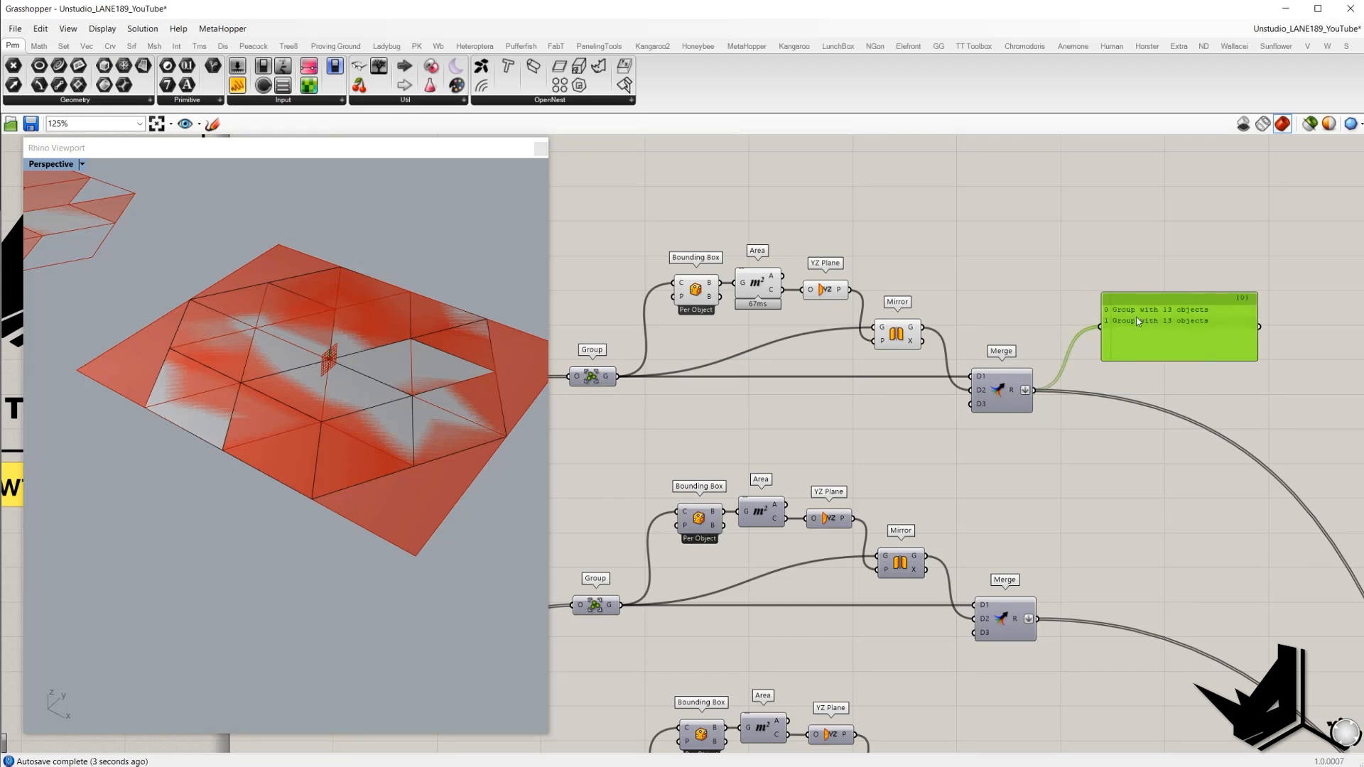
- Examine how the branches repeat the same Group, Mirror and Merge setup and run into the Entwine component
{"action": "scroll", "coordinate": [1009, 335], "scroll_direction": "down", "scroll_amount": 4}
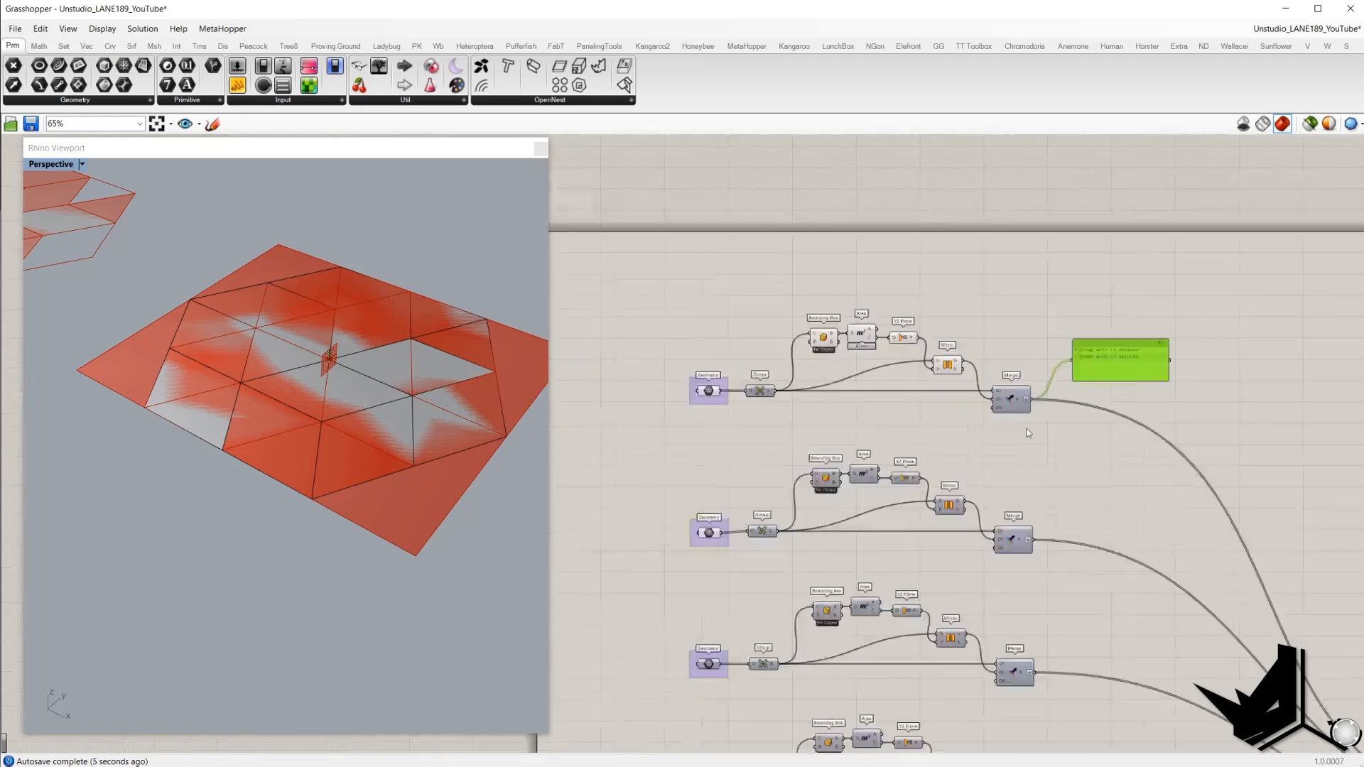
{"action": "scroll", "coordinate": [855, 202], "scroll_direction": "up", "scroll_amount": 3}
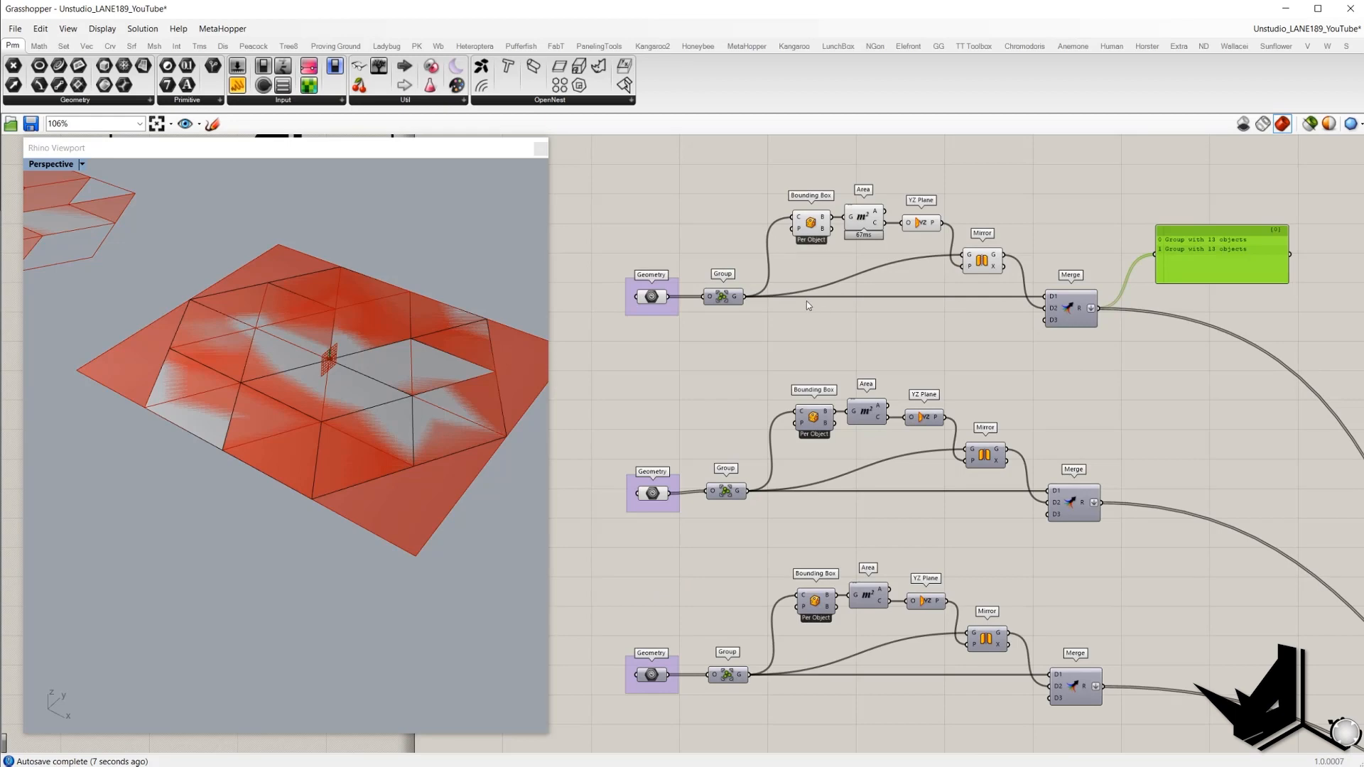
{"action": "scroll", "coordinate": [807, 306], "scroll_direction": "down", "scroll_amount": 5}
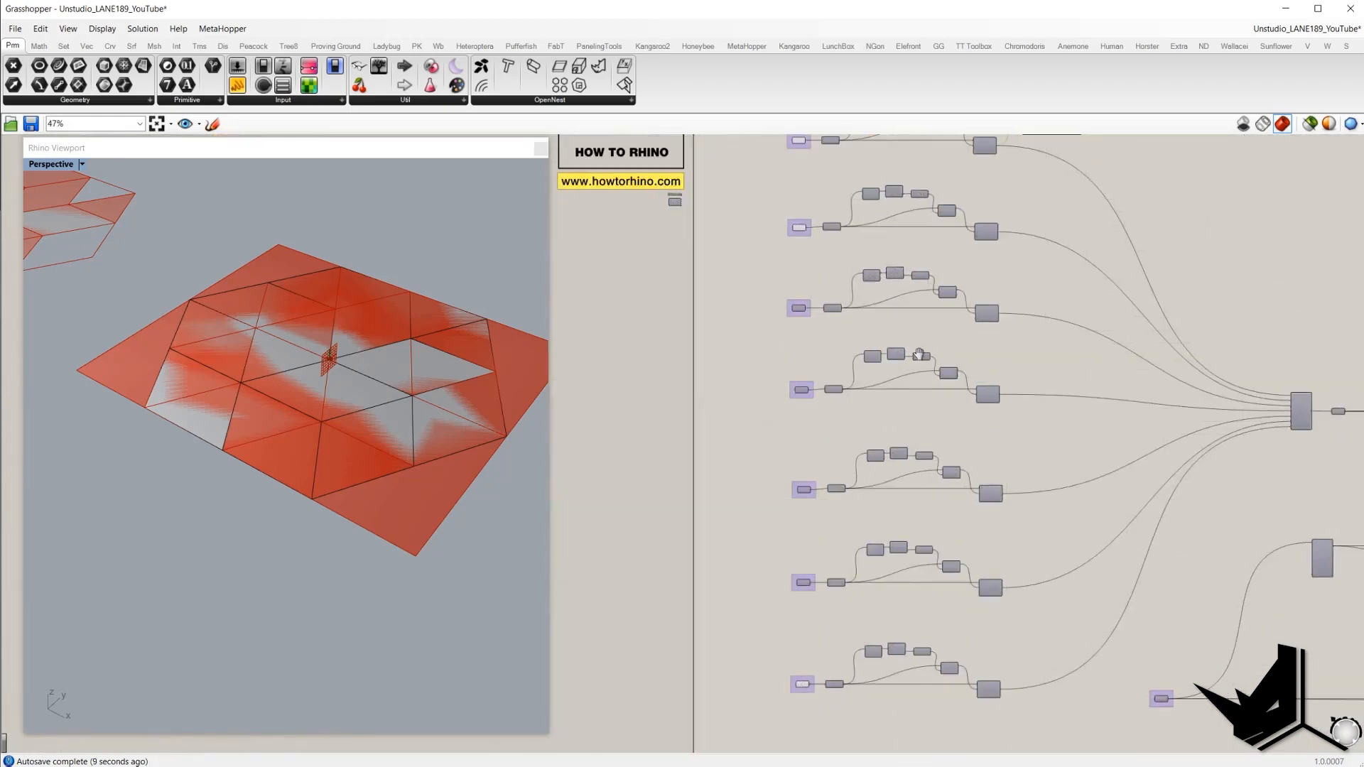
{"action": "scroll", "coordinate": [893, 326], "scroll_direction": "up", "scroll_amount": 6}
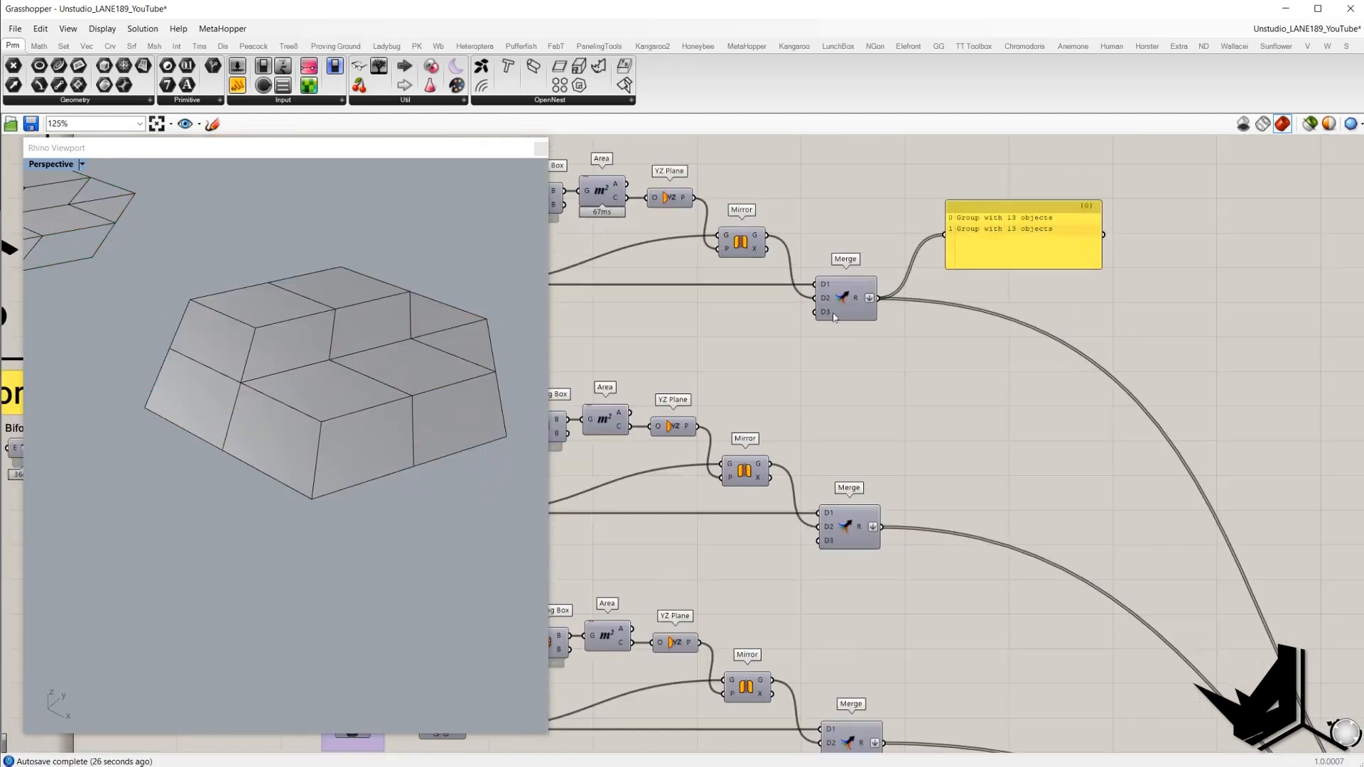
{"action": "scroll", "coordinate": [857, 386], "scroll_direction": "down", "scroll_amount": 2}
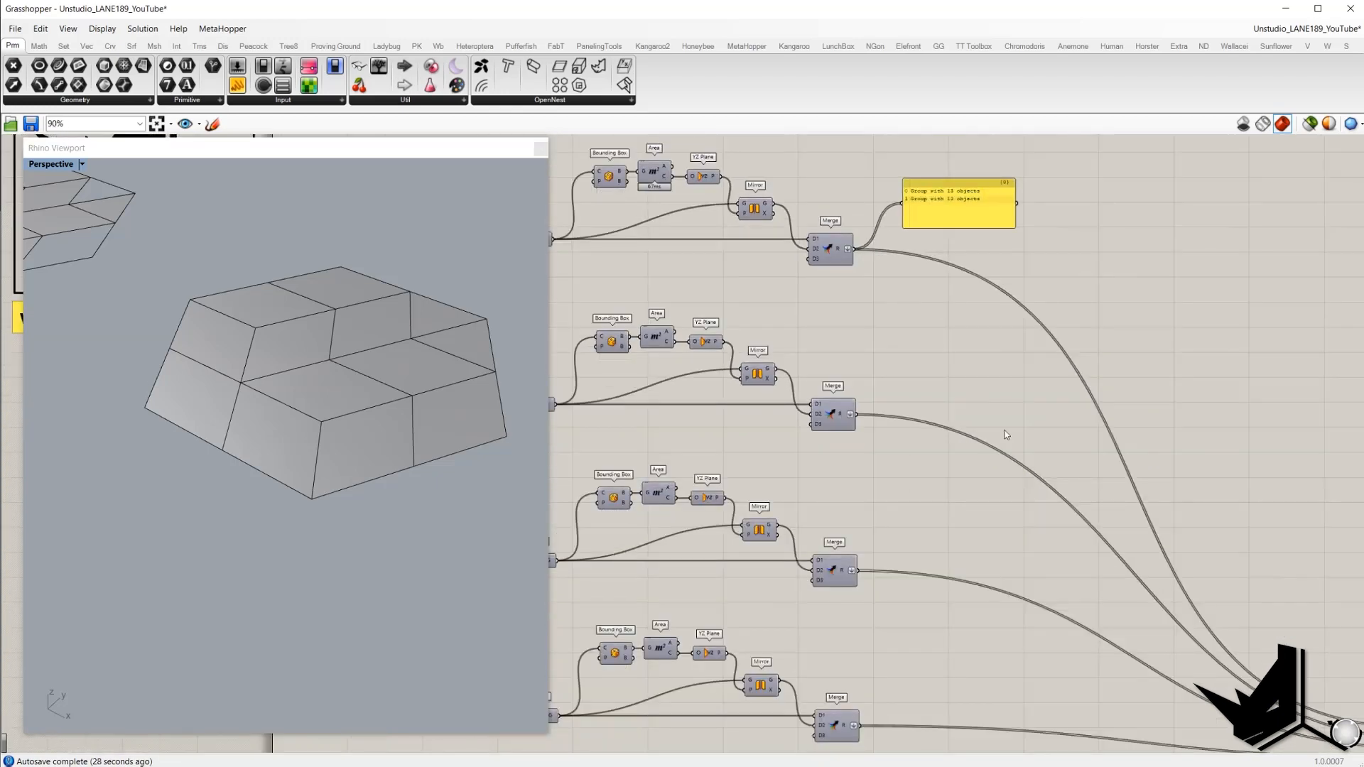
{"action": "scroll", "coordinate": [895, 322], "scroll_direction": "down", "scroll_amount": 4}
{"action": "scroll", "coordinate": [834, 252], "scroll_direction": "up", "scroll_amount": 2}
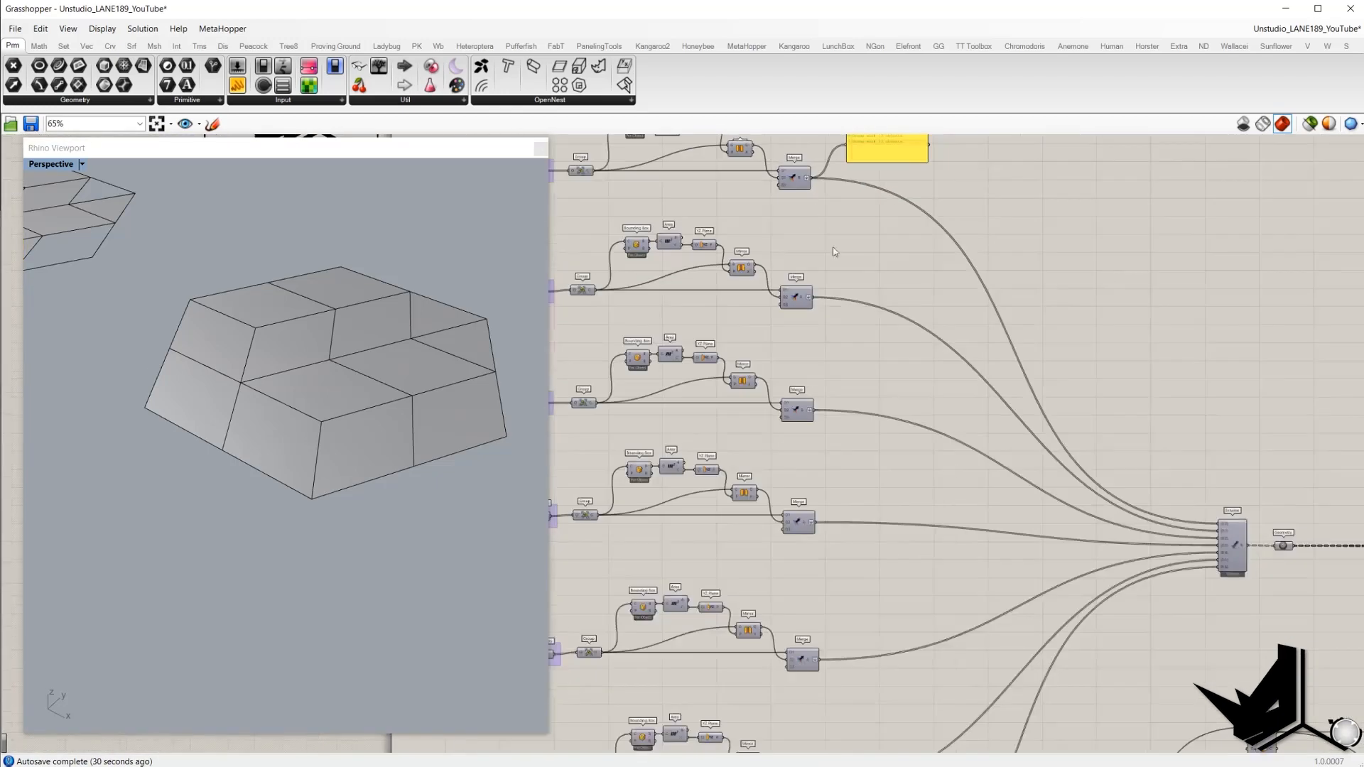
{"action": "scroll", "coordinate": [835, 251], "scroll_direction": "up", "scroll_amount": 3}
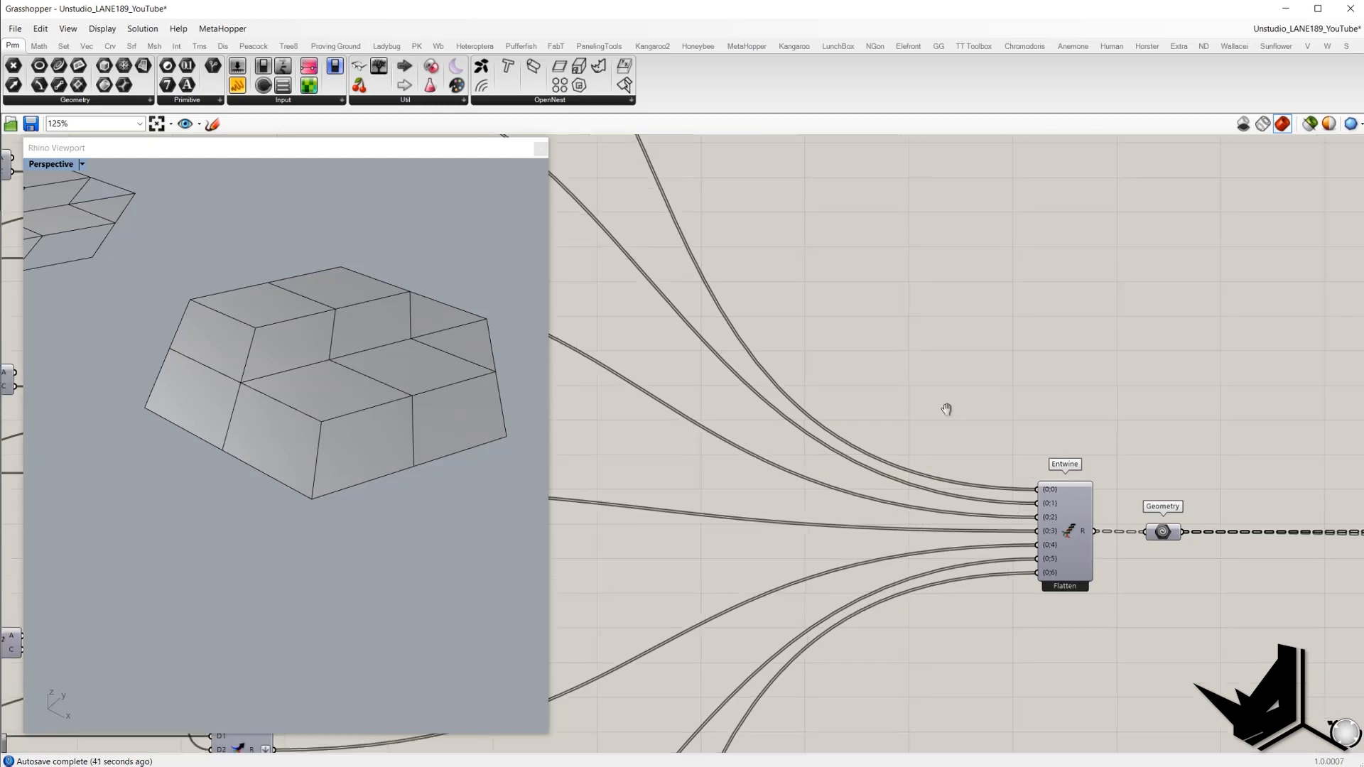
{"action": "scroll", "coordinate": [923, 322], "scroll_direction": "down", "scroll_amount": 3}
{"action": "scroll", "coordinate": [804, 301], "scroll_direction": "up", "scroll_amount": 3}
- Check the Merge components of the first and third branches and follow their wires toward Entwine
{"action": "left_click_drag", "start_coordinate": [848, 399], "coordinate": [739, 272]}
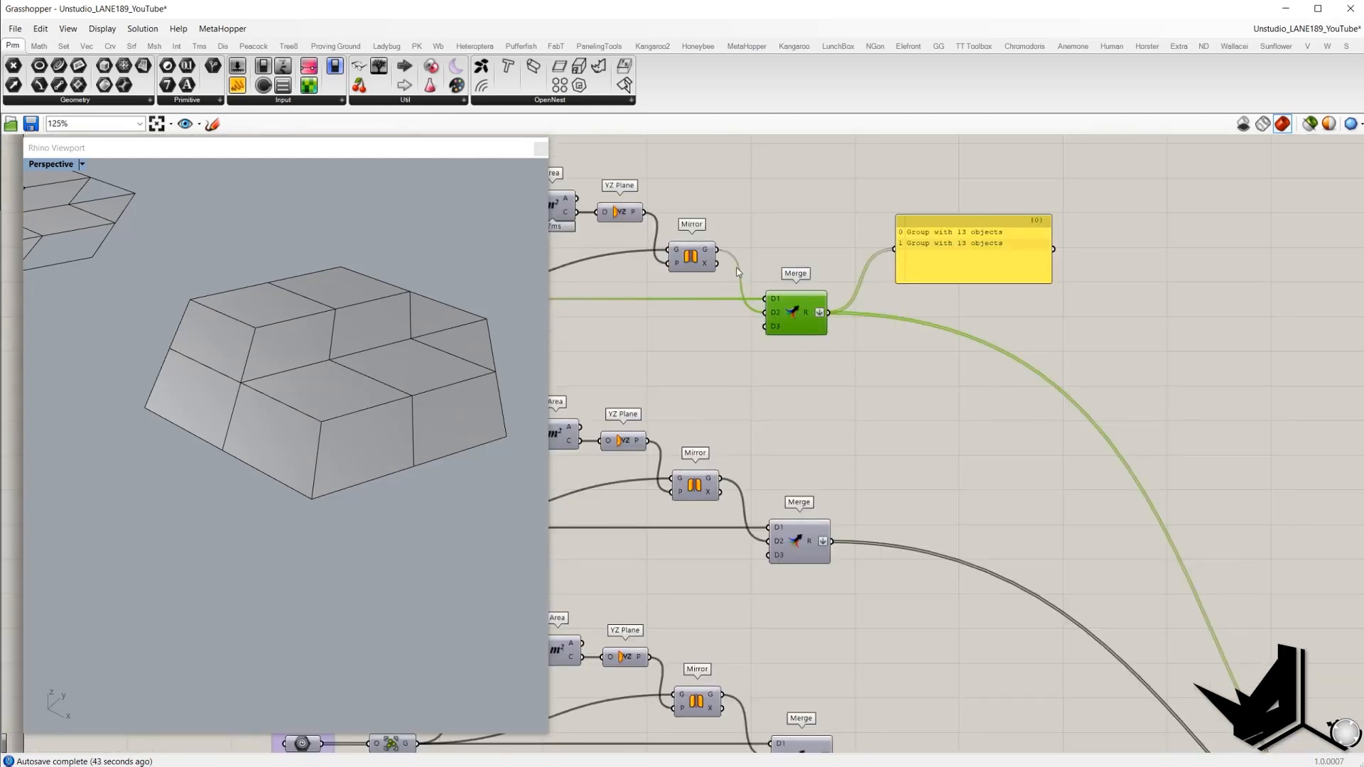
{"action": "right_click_drag", "start_coordinate": [897, 458], "coordinate": [904, 304]}
{"action": "left_click_drag", "start_coordinate": [904, 305], "coordinate": [771, 422]}
{"action": "mouse_move", "coordinate": [827, 508]}
{"action": "right_mouse_down"}
{"action": "mouse_move", "coordinate": [830, 377]}
{"action": "mouse_move", "coordinate": [829, 514]}
{"action": "right_mouse_up"}
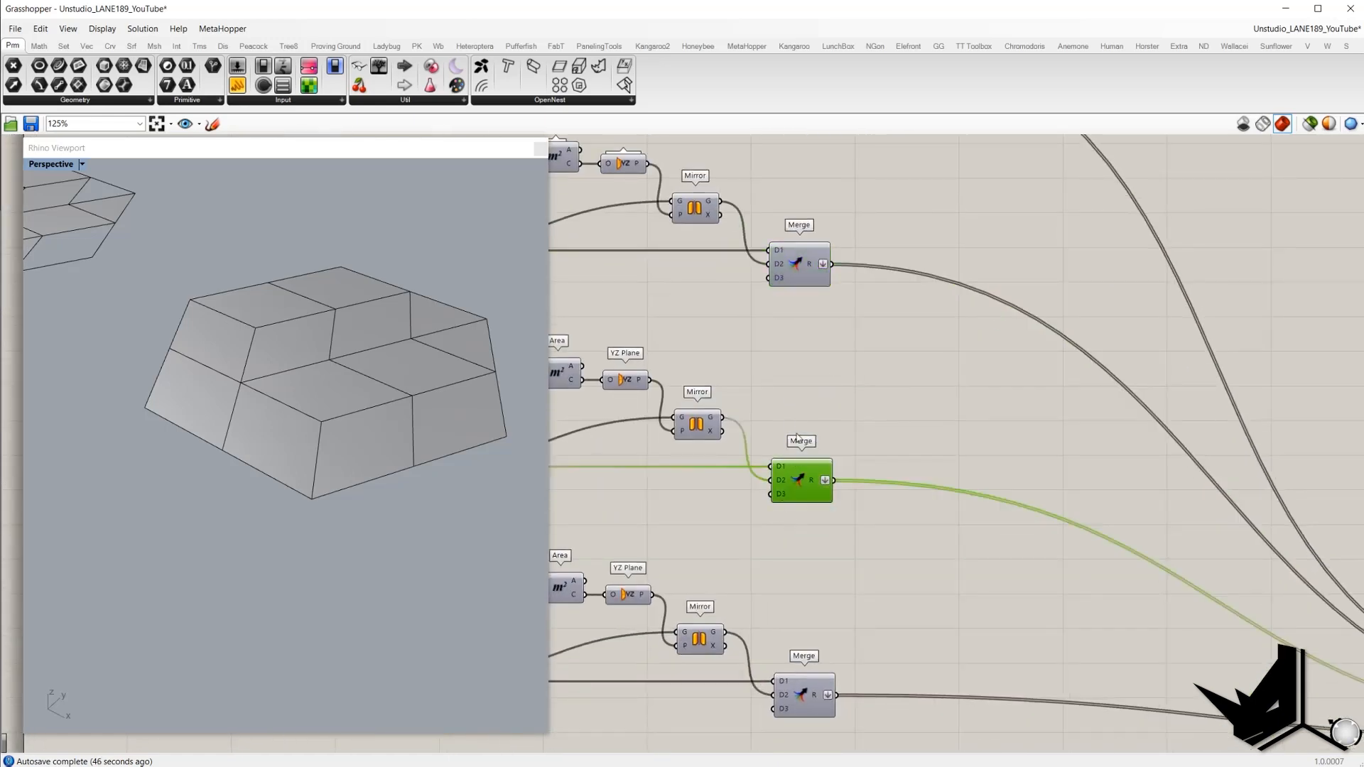
{"action": "scroll", "coordinate": [800, 426], "scroll_direction": "down", "scroll_amount": 2}
{"action": "scroll", "coordinate": [799, 416], "scroll_direction": "down", "scroll_amount": 2}
{"action": "scroll", "coordinate": [1050, 441], "scroll_direction": "up", "scroll_amount": 3}
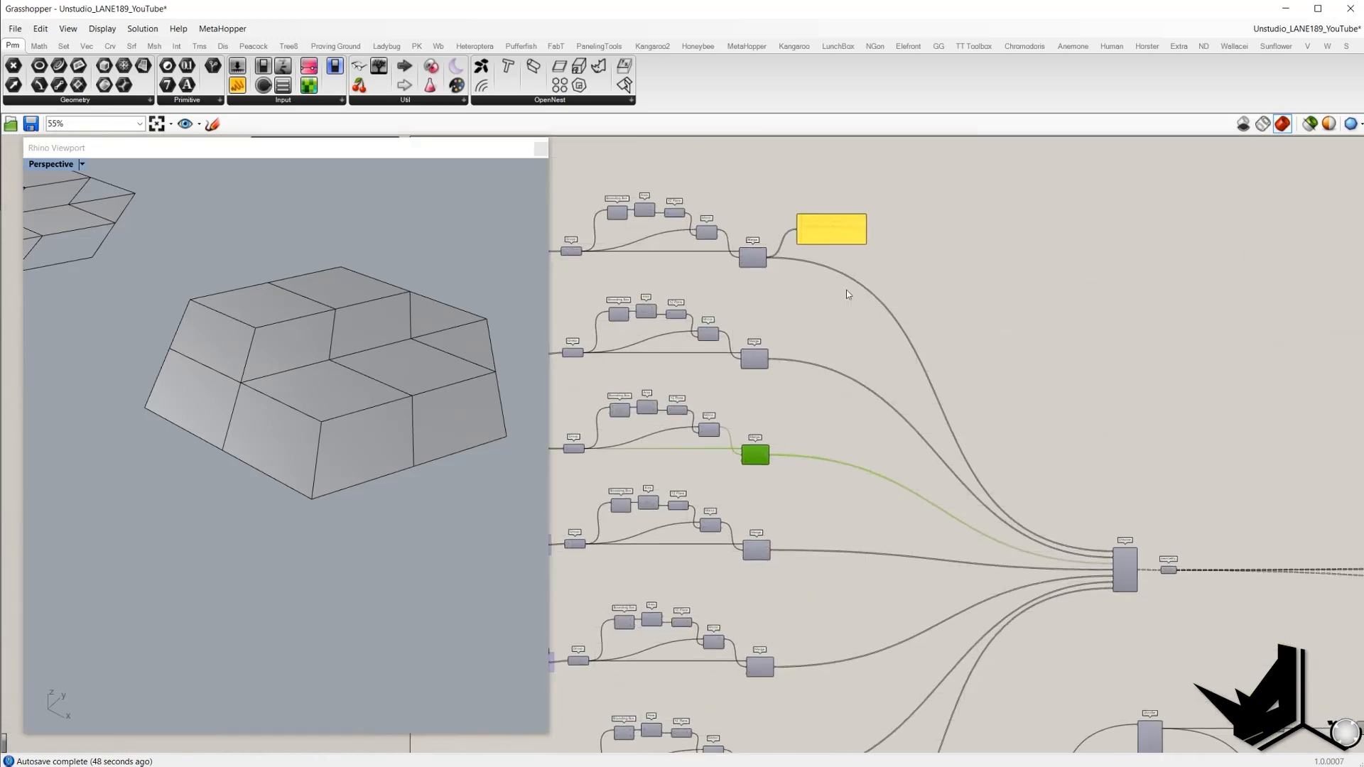
- Inspect the Flatten Inputs option of the Entwine component
{"action": "right_click_drag", "start_coordinate": [1186, 590], "coordinate": [1005, 463]}
{"action": "scroll", "coordinate": [1005, 463], "scroll_direction": "up", "scroll_amount": 4}
{"action": "left_click_drag", "start_coordinate": [862, 350], "coordinate": [1031, 639]}
{"action": "left_click", "coordinate": [1033, 488]}
{"action": "right_click", "coordinate": [964, 474]}
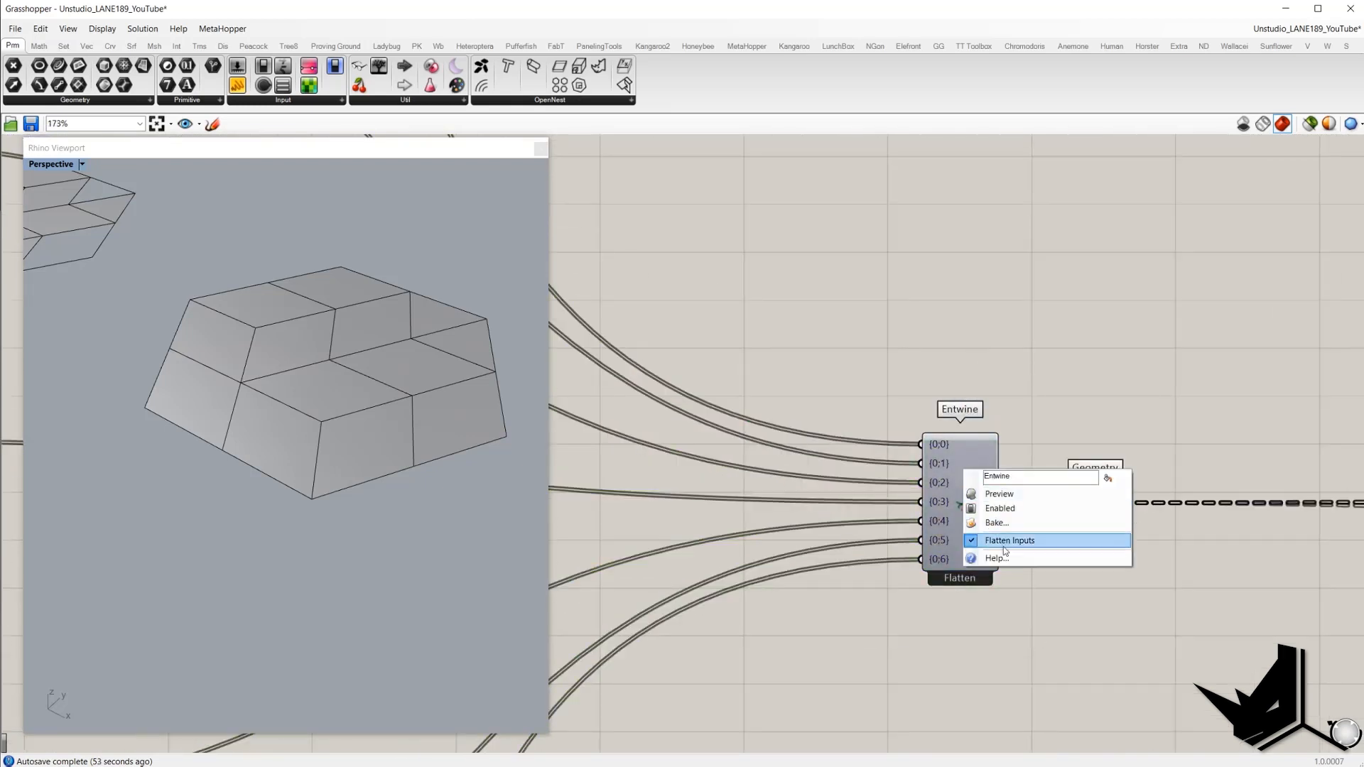
{"action": "left_click", "coordinate": [1002, 541]}
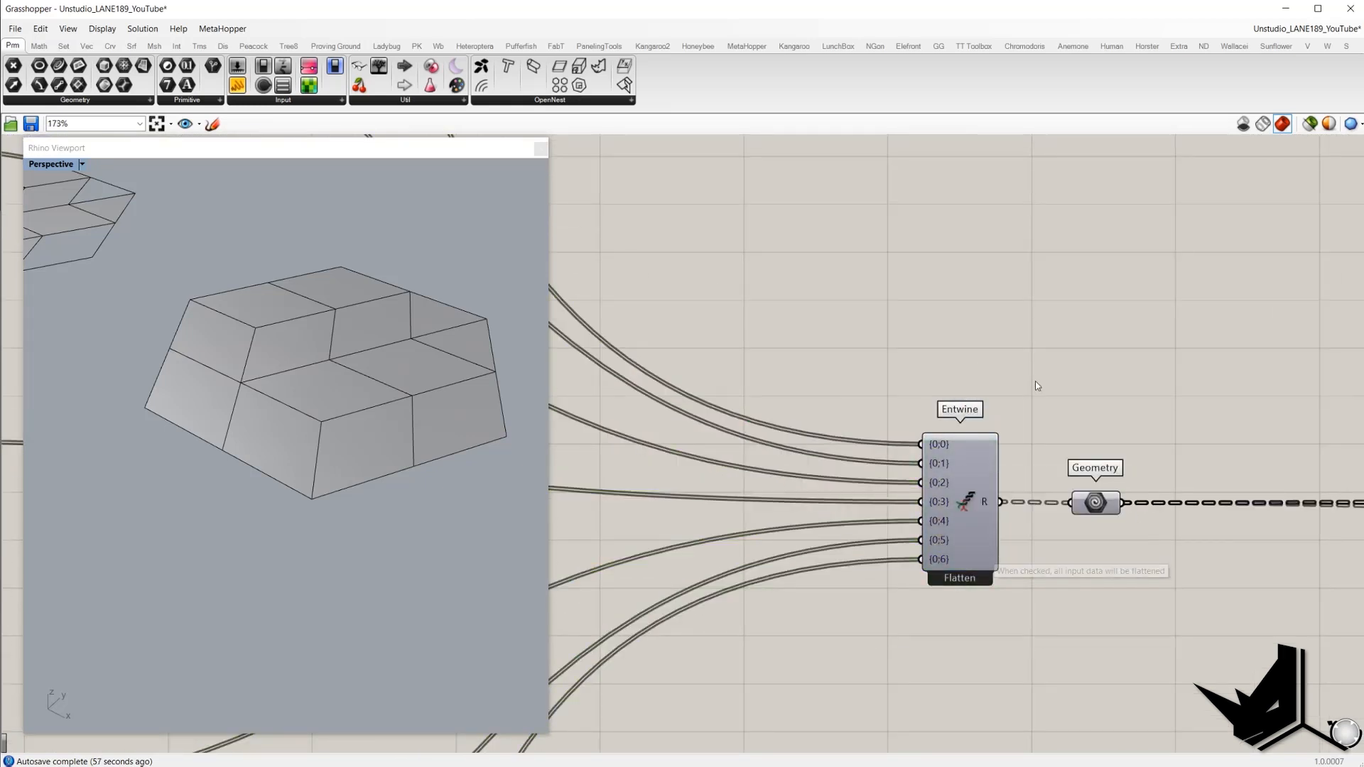
- Add a Param Viewer above the Geometry parameter after Entwine, connect it to the Entwine result and read its branch list
{"action": "scroll", "coordinate": [1034, 381], "scroll_direction": "down", "scroll_amount": 2}
{"action": "left_click_drag", "start_coordinate": [379, 65], "coordinate": [969, 355]}
{"action": "left_click_drag", "start_coordinate": [931, 455], "coordinate": [945, 334]}
{"action": "scroll", "coordinate": [1047, 320], "scroll_direction": "up", "scroll_amount": 3}
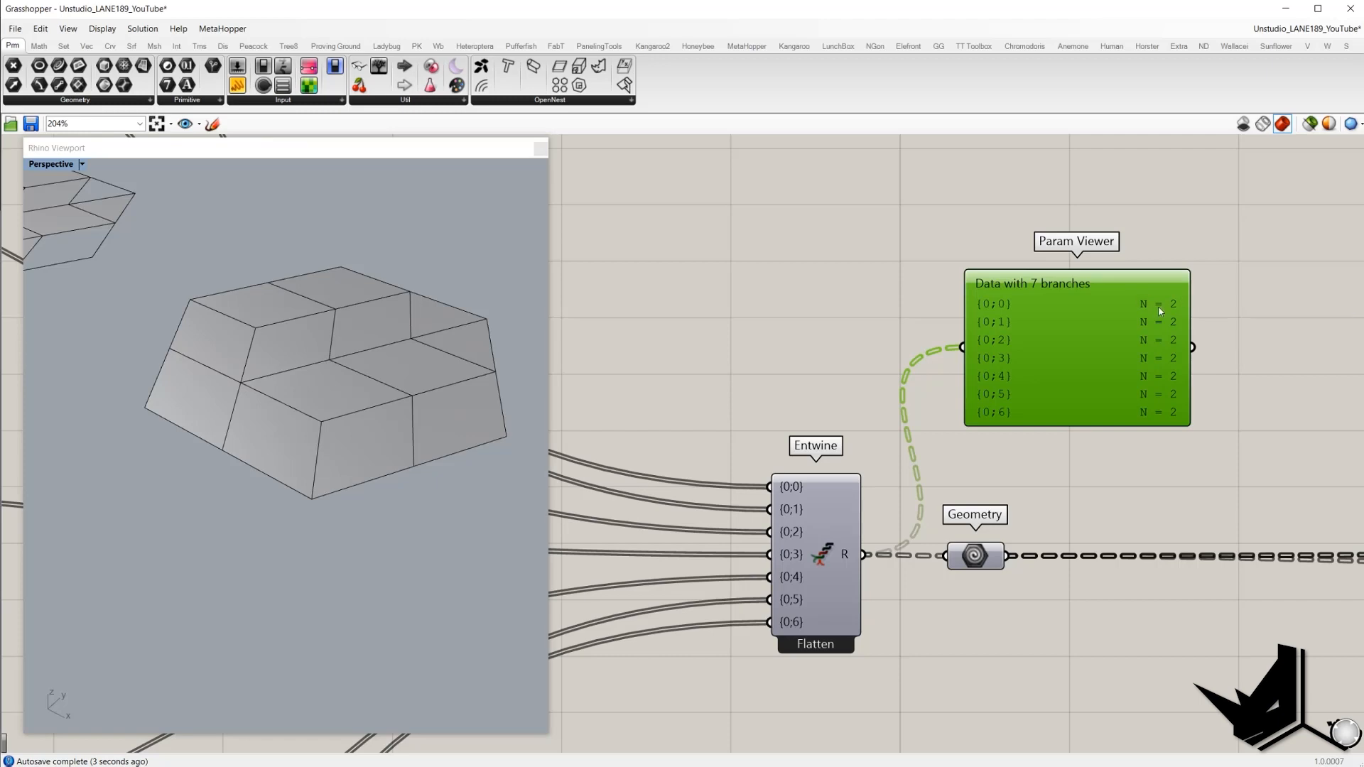
{"action": "scroll", "coordinate": [974, 361], "scroll_direction": "up", "scroll_amount": 1}
{"action": "scroll", "coordinate": [1047, 306], "scroll_direction": "up", "scroll_amount": 1}
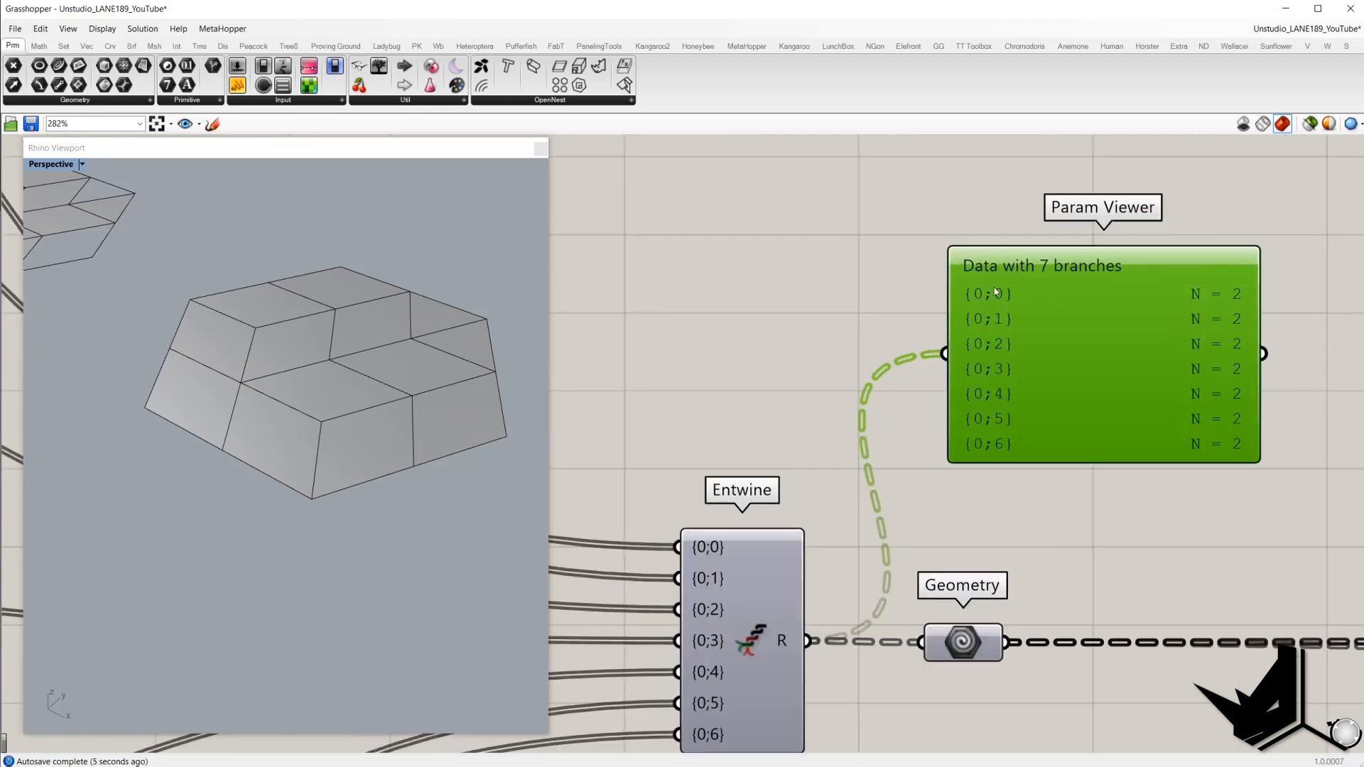
{"action": "scroll", "coordinate": [959, 360], "scroll_direction": "down", "scroll_amount": 2}
{"action": "scroll", "coordinate": [381, 400], "scroll_direction": "down", "scroll_amount": 5}
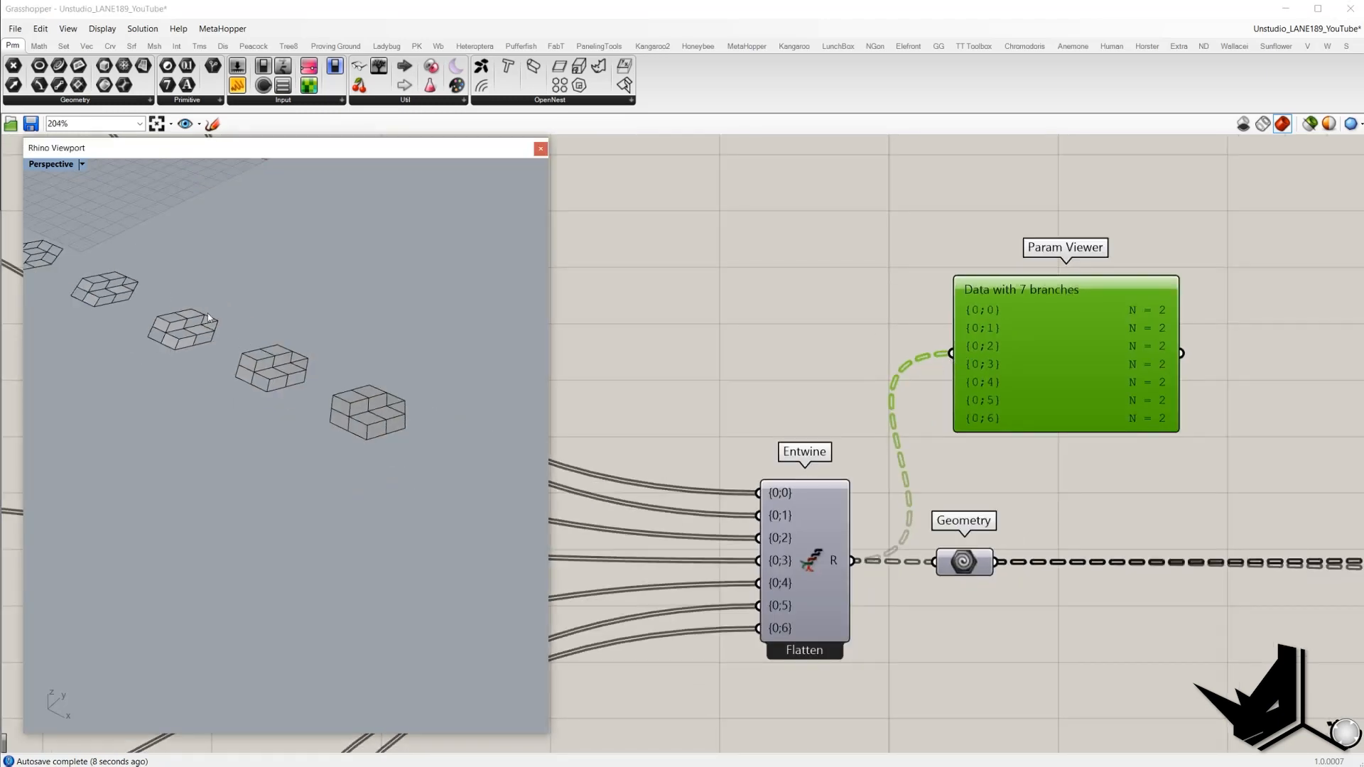
- Compare the Param Viewer's branch list with the module pairs shown in the Rhino viewport
{"action": "scroll", "coordinate": [1104, 302], "scroll_direction": "up", "scroll_amount": 2}
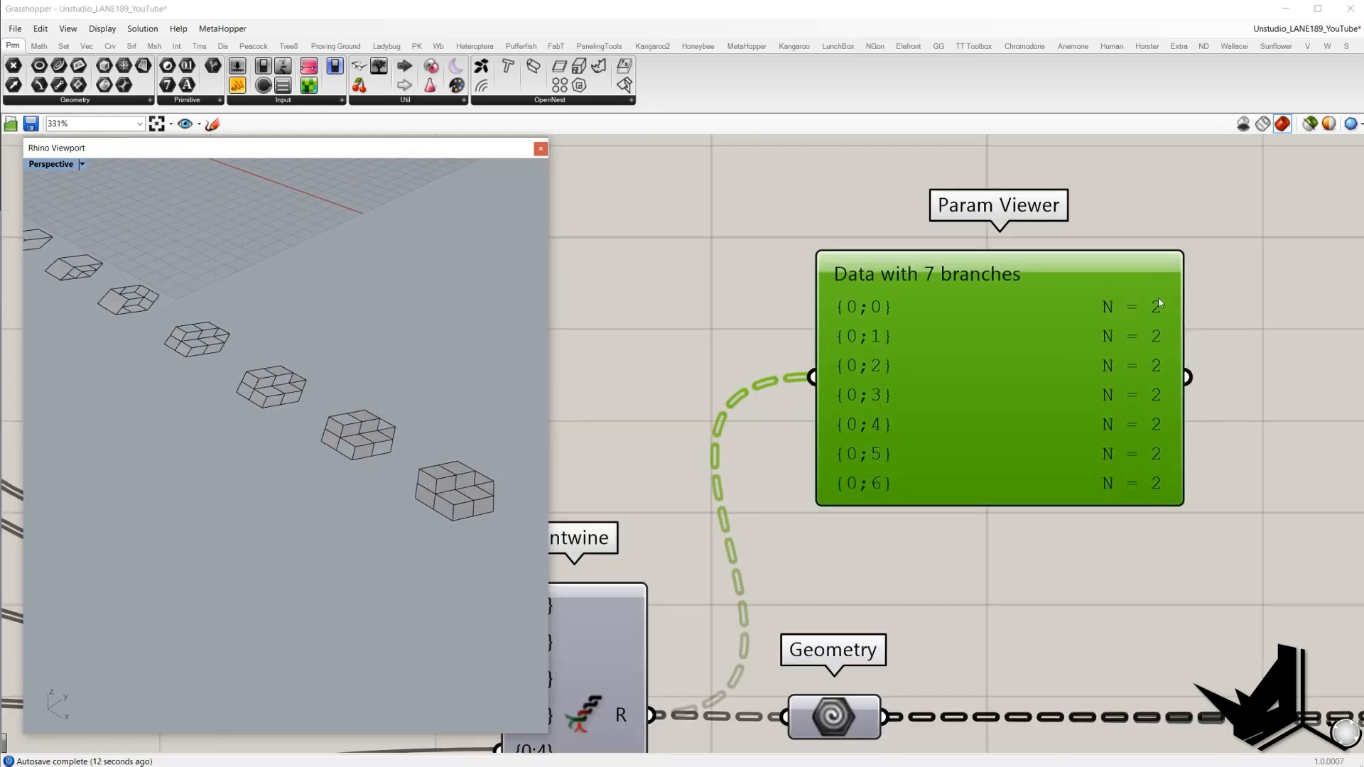
{"action": "right_click_drag", "start_coordinate": [295, 371], "coordinate": [292, 377]}
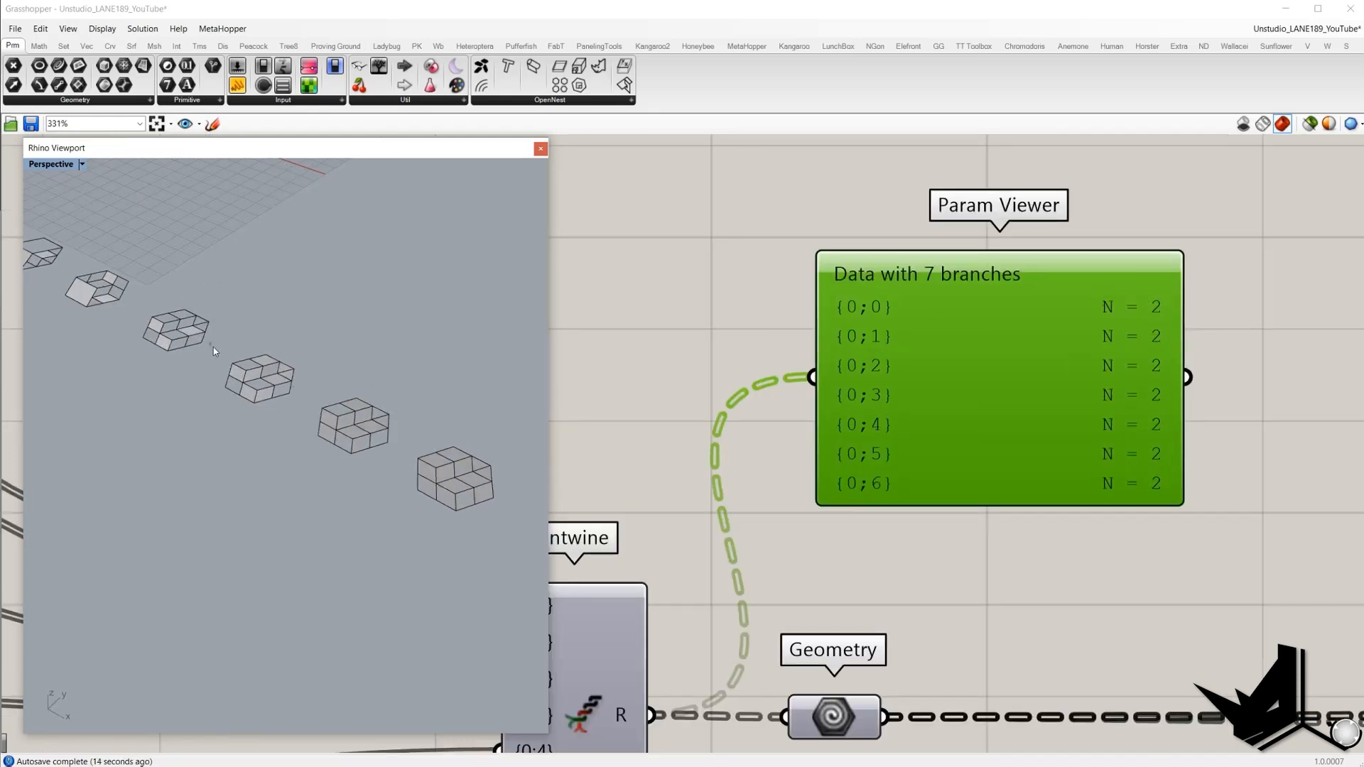
{"action": "left_click_drag", "start_coordinate": [211, 344], "coordinate": [307, 407]}
{"action": "left_click", "coordinate": [318, 348]}
- Delete the Param Viewer above the Geometry parameter
{"action": "scroll", "coordinate": [938, 245], "scroll_direction": "down", "scroll_amount": 5}
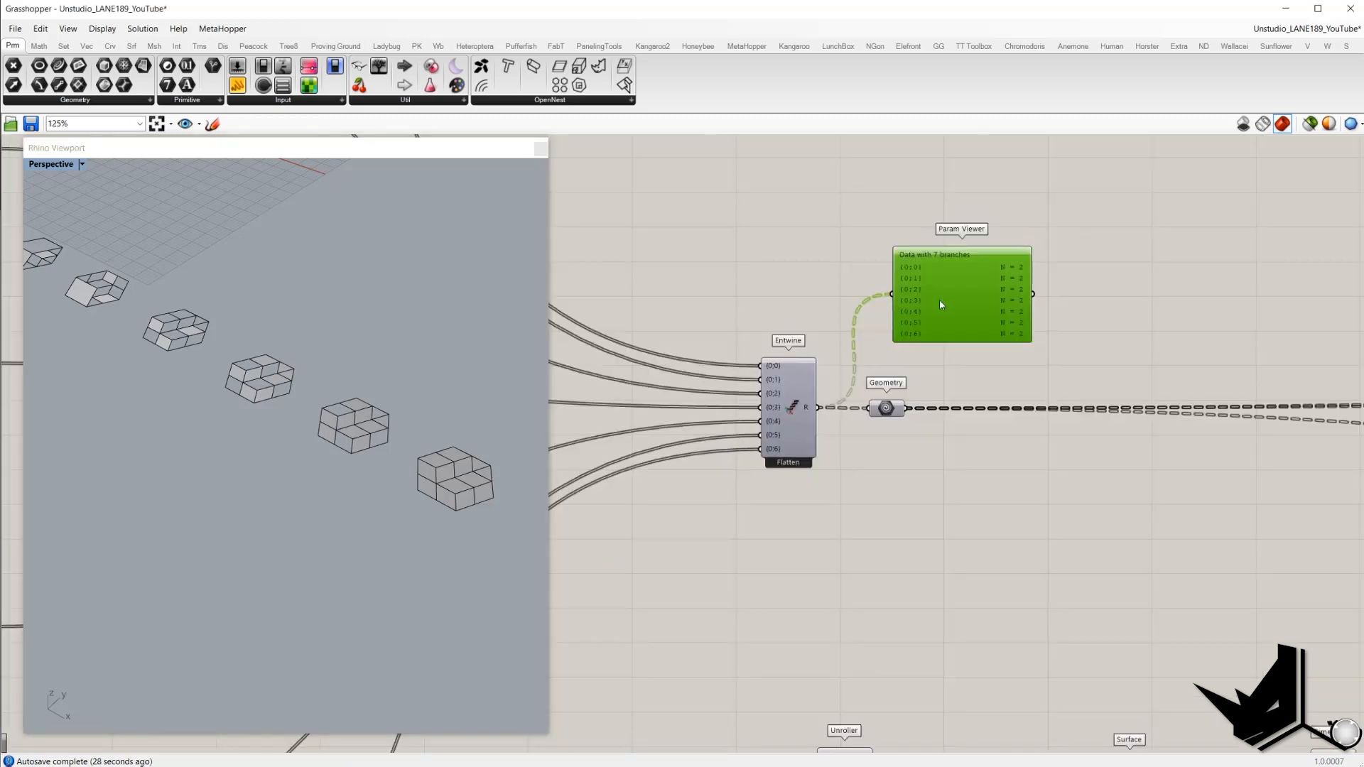
{"action": "scroll", "coordinate": [939, 304], "scroll_direction": "down", "scroll_amount": 3}
{"action": "key", "text": "Delete"}
{"action": "scroll", "coordinate": [944, 334], "scroll_direction": "down", "scroll_amount": 2}
{"action": "scroll", "coordinate": [954, 343], "scroll_direction": "up", "scroll_amount": 3}
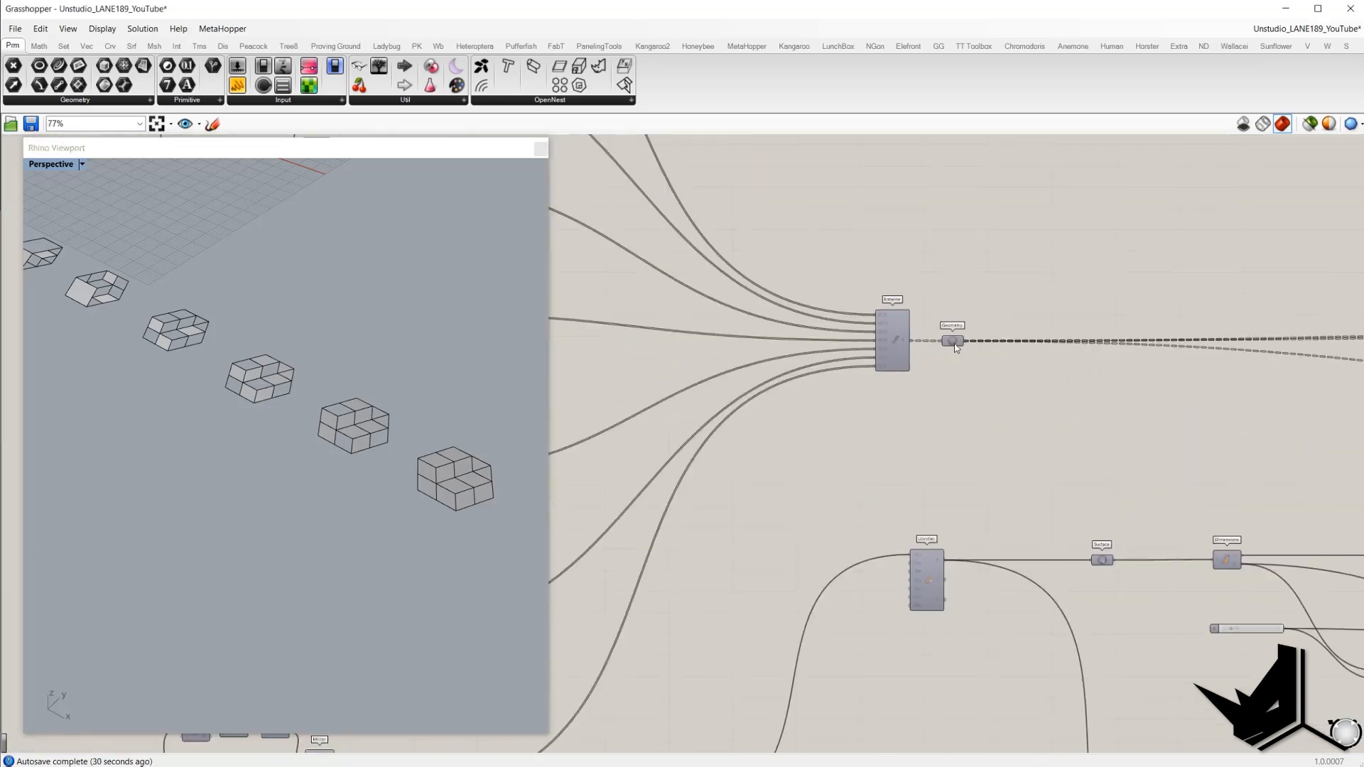
- Highlight the Geometry parameter after Entwine to check that it collects all seven cube modules
{"action": "left_click", "coordinate": [952, 341]}
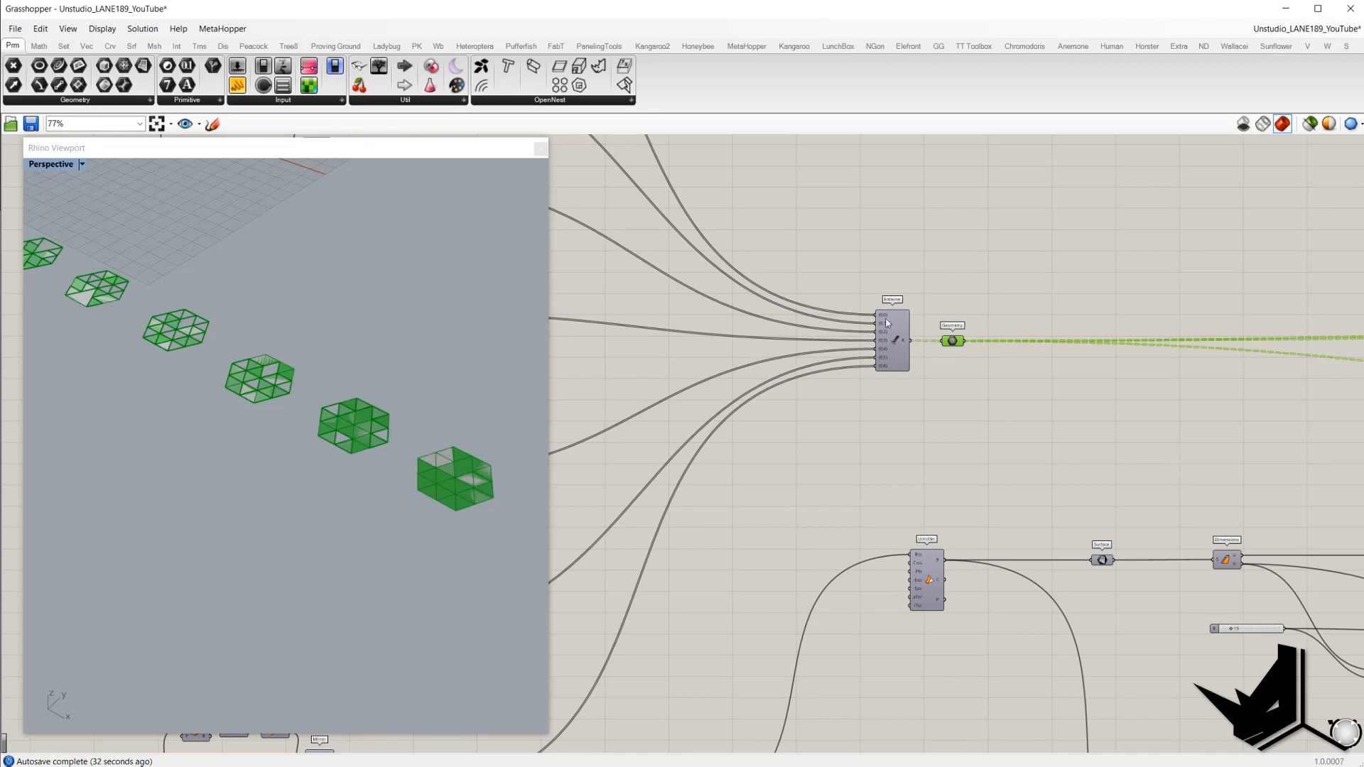
{"action": "scroll", "coordinate": [954, 338], "scroll_direction": "up", "scroll_amount": 3}
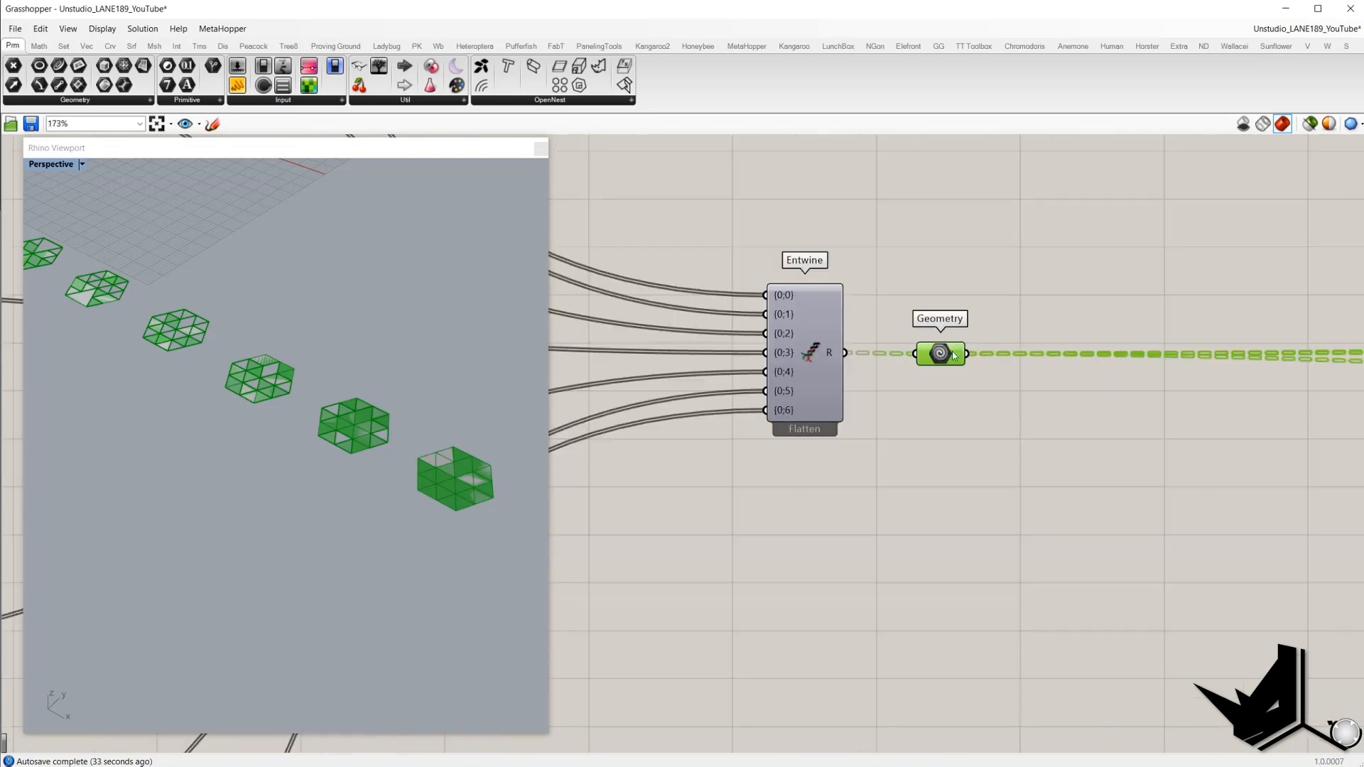
{"action": "left_click", "coordinate": [957, 289]}
{"action": "right_click_drag", "start_coordinate": [962, 361], "coordinate": [927, 329]}
{"action": "scroll", "coordinate": [784, 326], "scroll_direction": "down", "scroll_amount": 5}
{"action": "scroll", "coordinate": [900, 315], "scroll_direction": "up", "scroll_amount": 2}
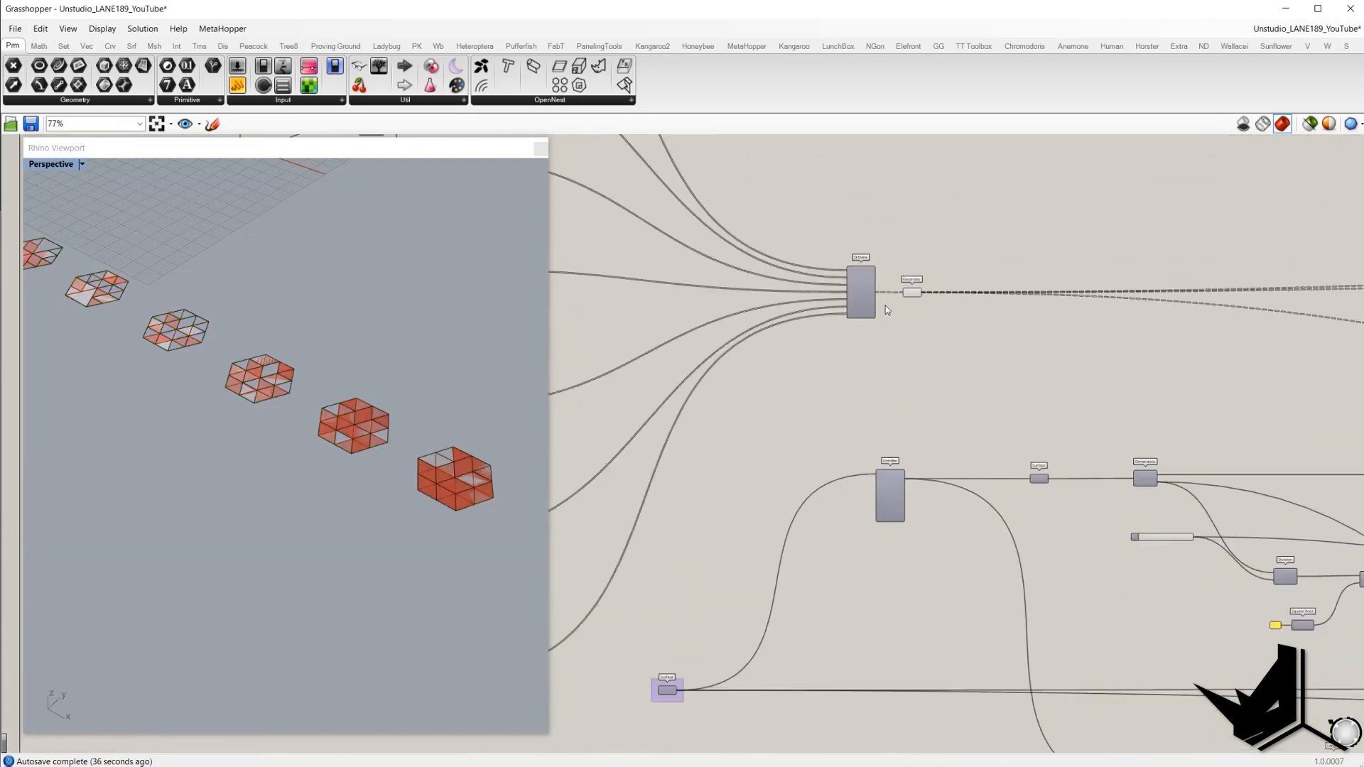
{"action": "scroll", "coordinate": [889, 304], "scroll_direction": "up", "scroll_amount": 1}
{"action": "left_click", "coordinate": [922, 290]}
{"action": "right_click_drag", "start_coordinate": [909, 389], "coordinate": [973, 304]}
{"action": "scroll", "coordinate": [973, 304], "scroll_direction": "down", "scroll_amount": 3}
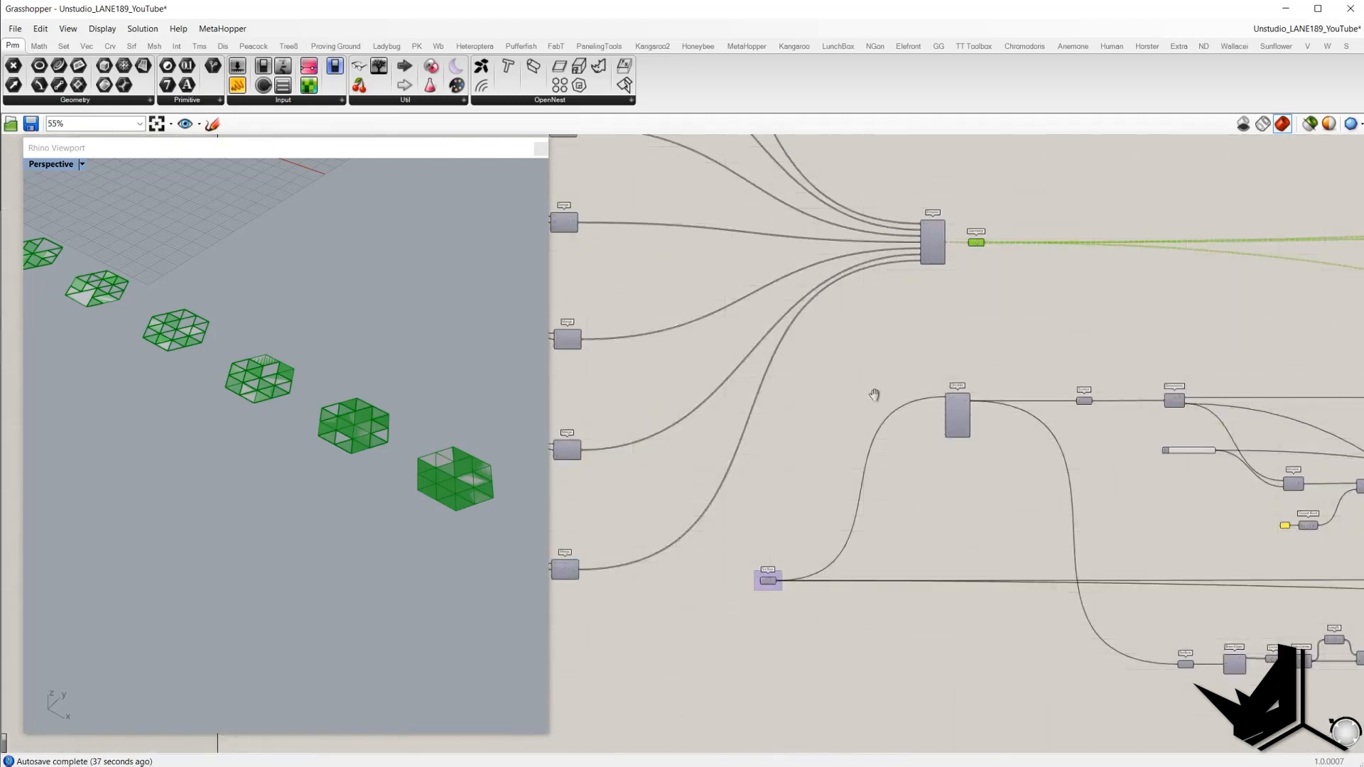
- Highlight the grouped Surface parameter and examine the facade face it references on the box building, including the window openings
{"action": "right_click_drag", "start_coordinate": [875, 394], "coordinate": [1007, 375]}
{"action": "scroll", "coordinate": [934, 500], "scroll_direction": "up", "scroll_amount": 2}
{"action": "left_click", "coordinate": [892, 587]}
{"action": "right_click_drag", "start_coordinate": [301, 419], "coordinate": [341, 364]}
{"action": "scroll", "coordinate": [404, 341], "scroll_direction": "down", "scroll_amount": 3}
{"action": "scroll", "coordinate": [256, 379], "scroll_direction": "down", "scroll_amount": 5}
{"action": "right_click_drag", "start_coordinate": [441, 326], "coordinate": [304, 397], "text": "shift"}
{"action": "scroll", "coordinate": [256, 388], "scroll_direction": "up", "scroll_amount": 5}
{"action": "scroll", "coordinate": [257, 388], "scroll_direction": "down", "scroll_amount": 2}
{"action": "scroll", "coordinate": [273, 400], "scroll_direction": "up", "scroll_amount": 5}
{"action": "scroll", "coordinate": [273, 400], "scroll_direction": "down", "scroll_amount": 4}
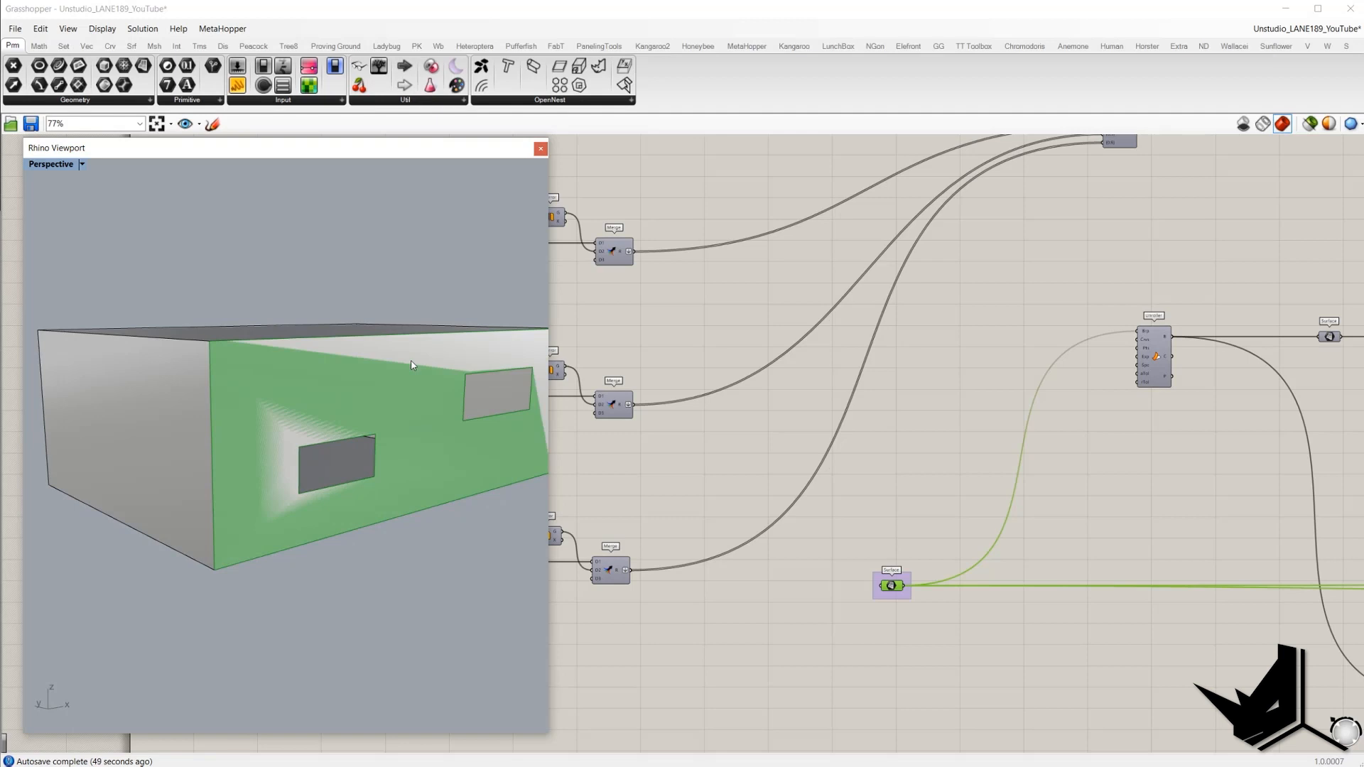
{"action": "scroll", "coordinate": [412, 365], "scroll_direction": "down", "scroll_amount": 2}
{"action": "right_click_drag", "start_coordinate": [380, 398], "coordinate": [412, 414]}
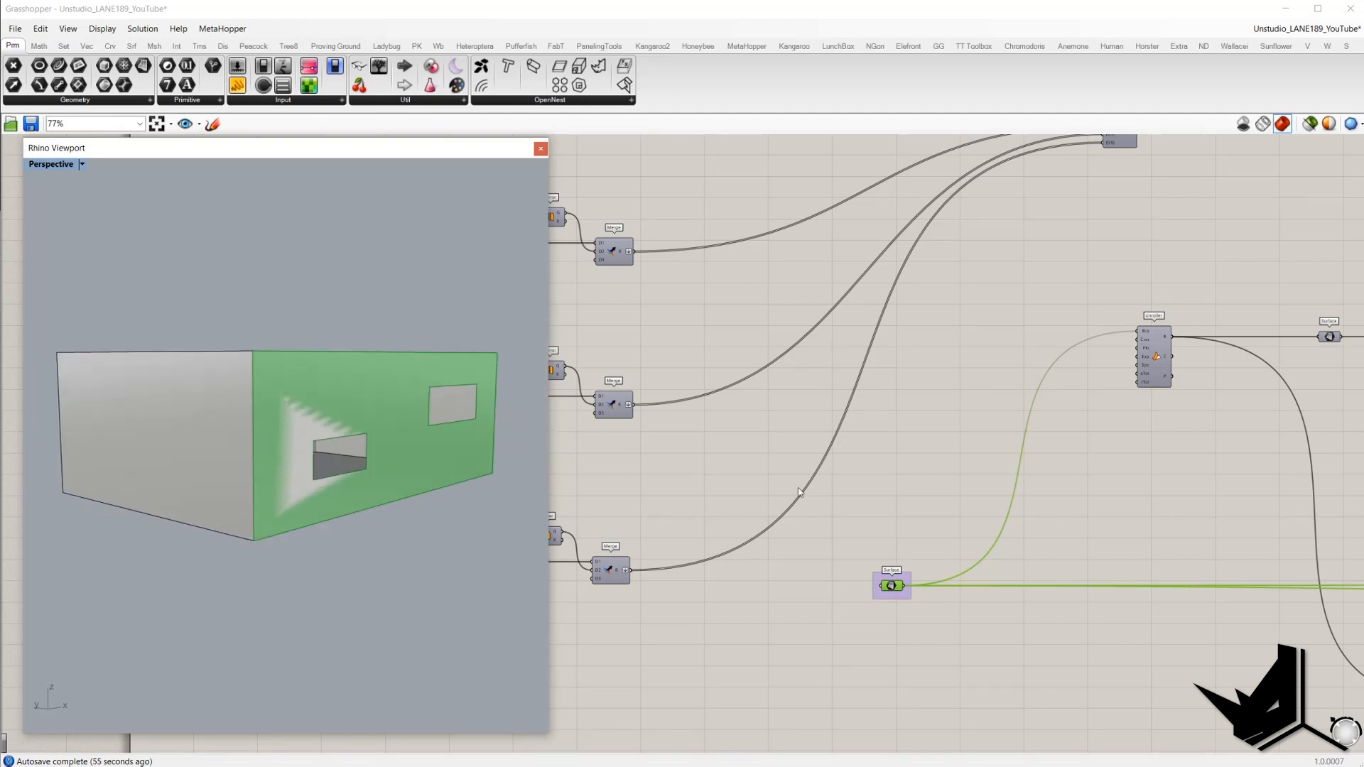
- Inspect the Set one Surface option of the facade's Surface parameter and view the building face from several angles
{"action": "scroll", "coordinate": [867, 519], "scroll_direction": "up", "scroll_amount": 1}
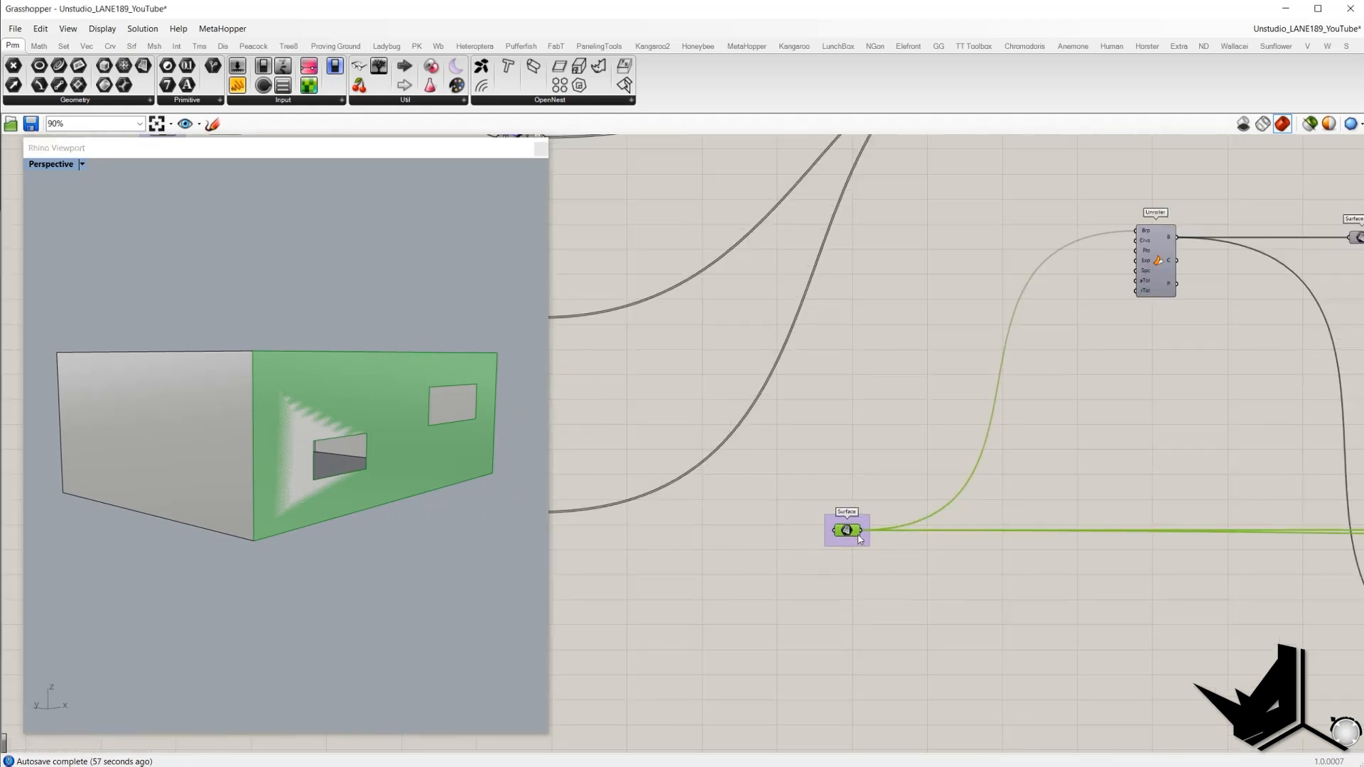
{"action": "right_click", "coordinate": [848, 531]}
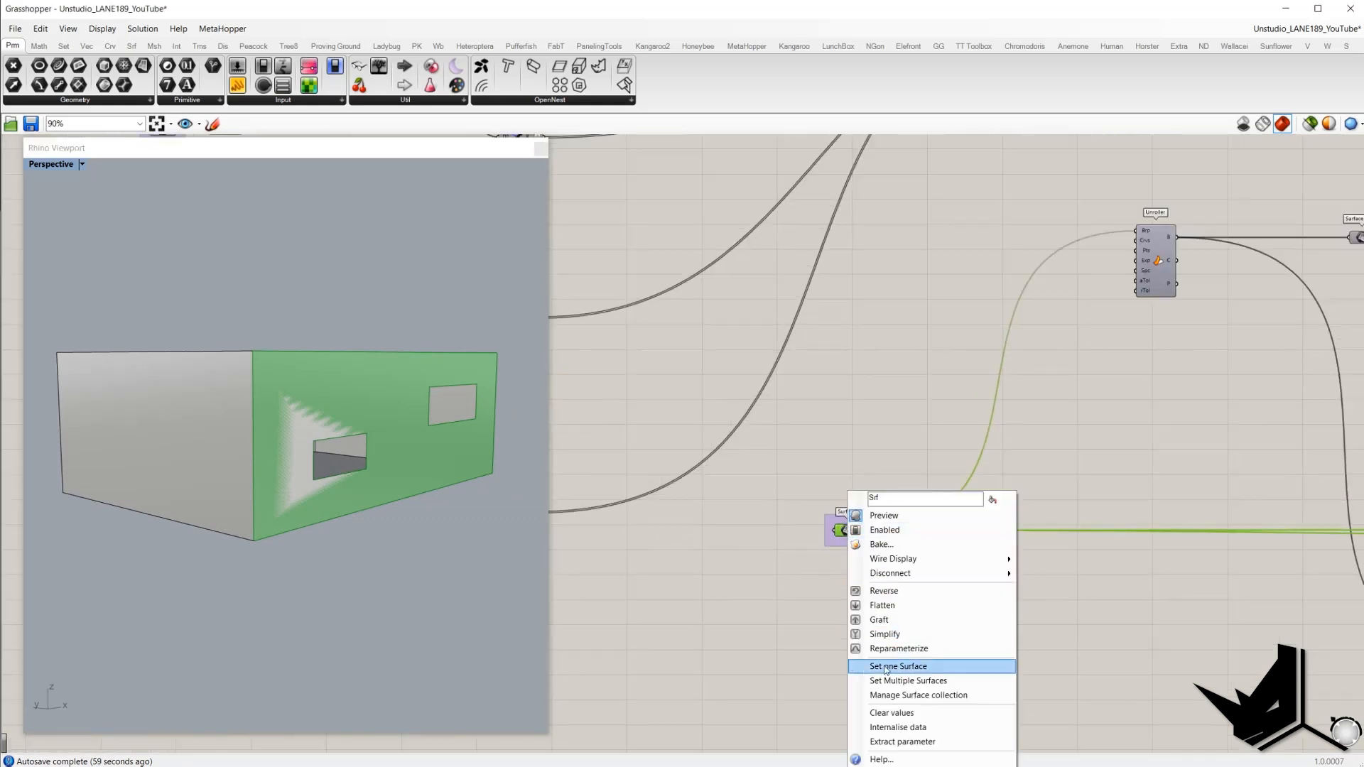
{"action": "left_click", "coordinate": [439, 564]}
{"action": "right_click_drag", "start_coordinate": [249, 348], "coordinate": [351, 344]}
{"action": "left_click_drag", "start_coordinate": [235, 310], "coordinate": [413, 578]}
{"action": "right_click_drag", "start_coordinate": [423, 554], "coordinate": [362, 560]}
{"action": "scroll", "coordinate": [892, 454], "scroll_direction": "down", "scroll_amount": 2}
{"action": "right_click_drag", "start_coordinate": [472, 465], "coordinate": [430, 501]}
{"action": "left_click", "coordinate": [446, 503]}
- Inspect the Unroller component that receives the facade surface
{"action": "scroll", "coordinate": [954, 332], "scroll_direction": "up", "scroll_amount": 3}
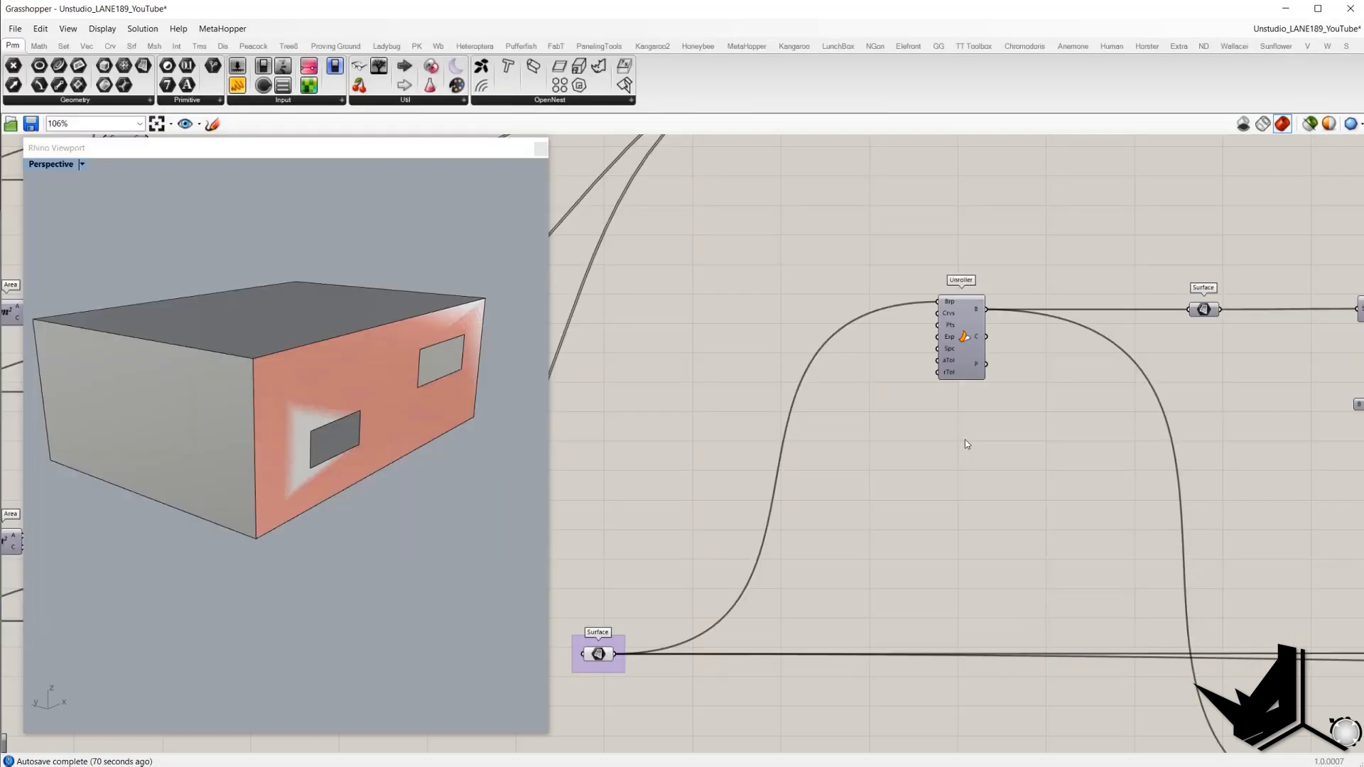
{"action": "left_click_drag", "start_coordinate": [851, 219], "coordinate": [1028, 428]}
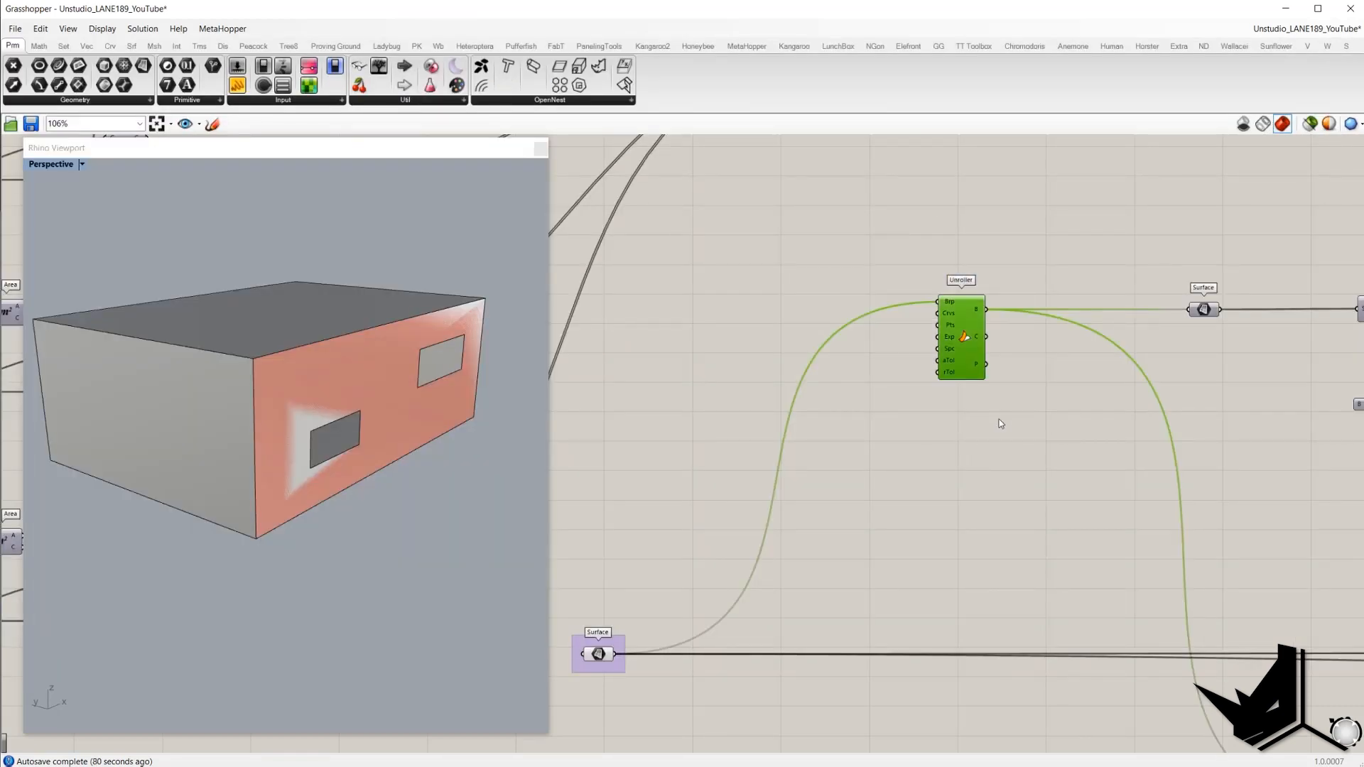
{"action": "left_click_drag", "start_coordinate": [867, 267], "coordinate": [1023, 422]}
{"action": "left_click", "coordinate": [1001, 381]}
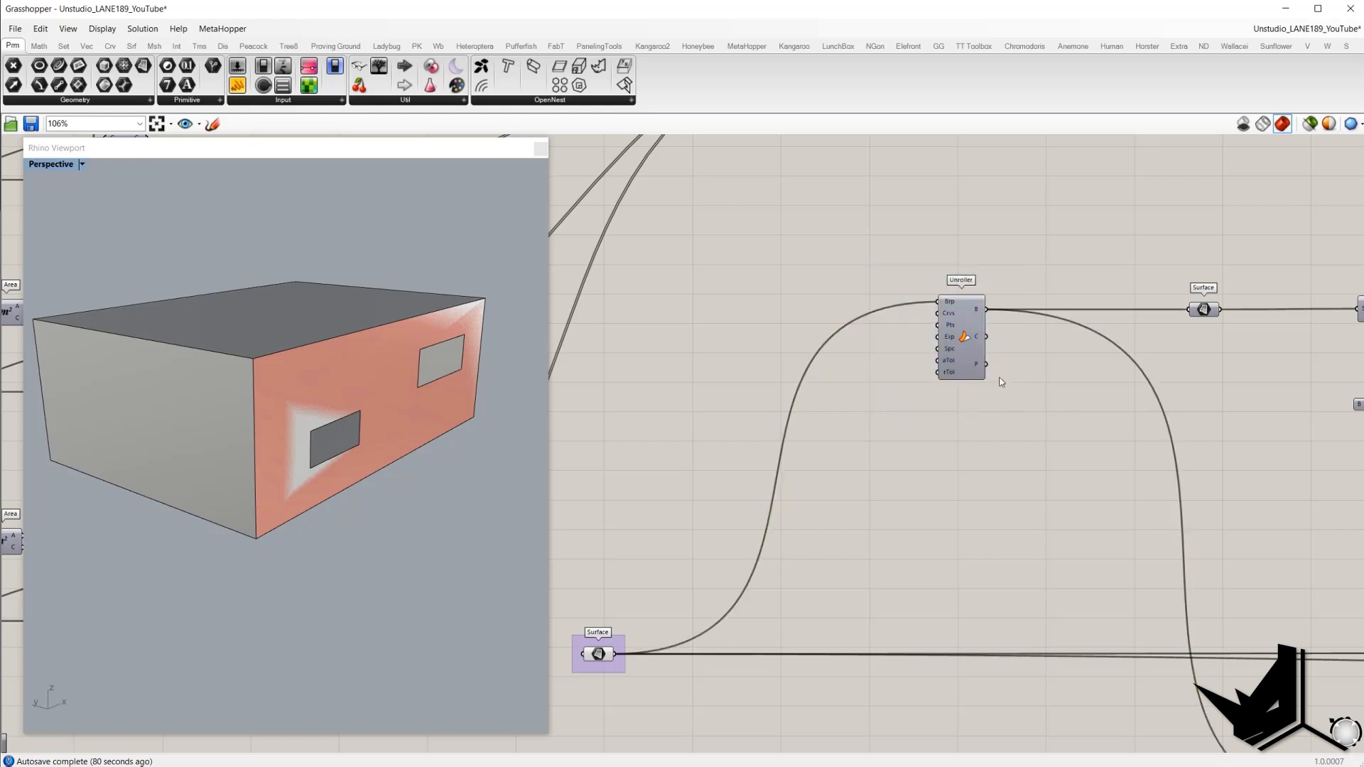
{"action": "left_click_drag", "start_coordinate": [875, 242], "coordinate": [1023, 428]}
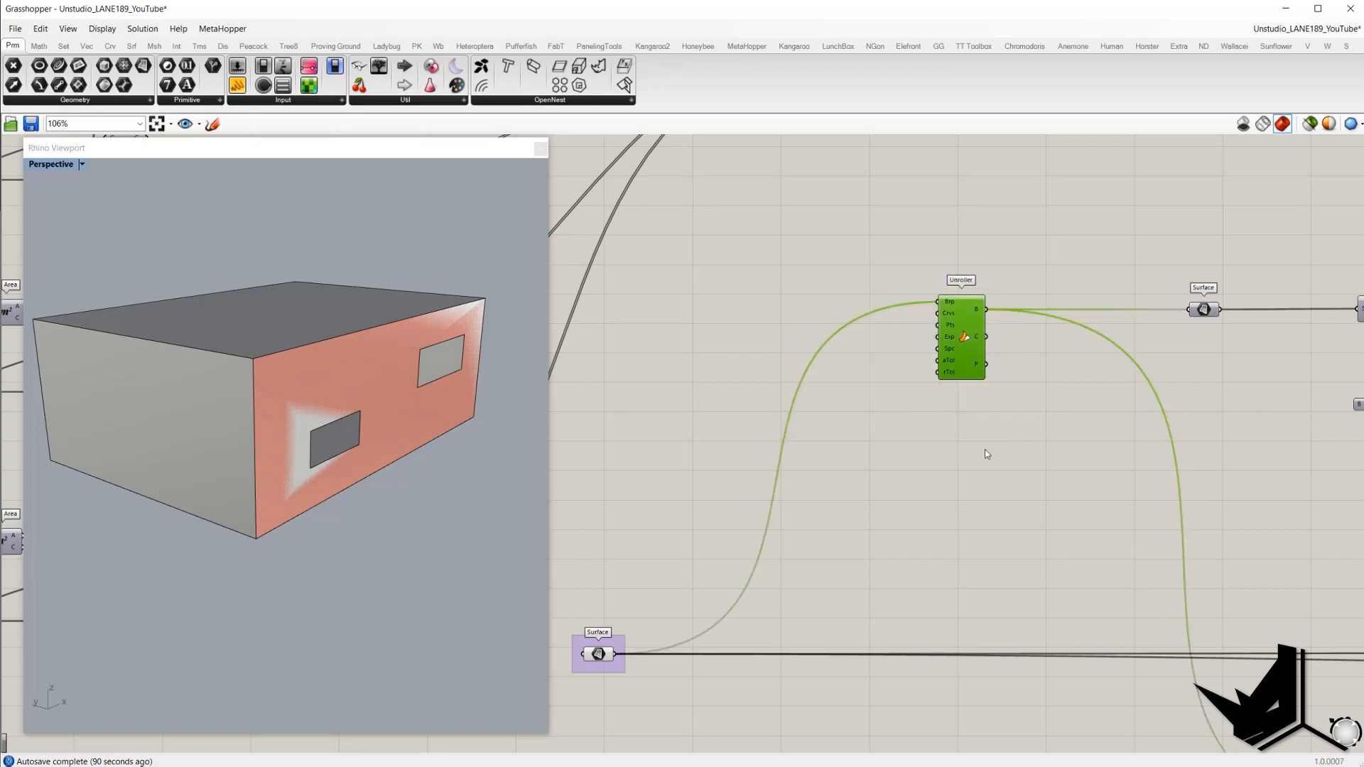
{"action": "scroll", "coordinate": [913, 328], "scroll_direction": "up", "scroll_amount": 2}
{"action": "left_click_drag", "start_coordinate": [920, 233], "coordinate": [1085, 444]}
- Preview the unrolled facade through the Surface parameter after Unroller and view it flat on the ground plane
{"action": "scroll", "coordinate": [1037, 398], "scroll_direction": "down", "scroll_amount": 3}
{"action": "right_click_drag", "start_coordinate": [933, 429], "coordinate": [623, 303]}
{"action": "scroll", "coordinate": [753, 262], "scroll_direction": "down", "scroll_amount": 2}
{"action": "scroll", "coordinate": [476, 305], "scroll_direction": "down", "scroll_amount": 8}
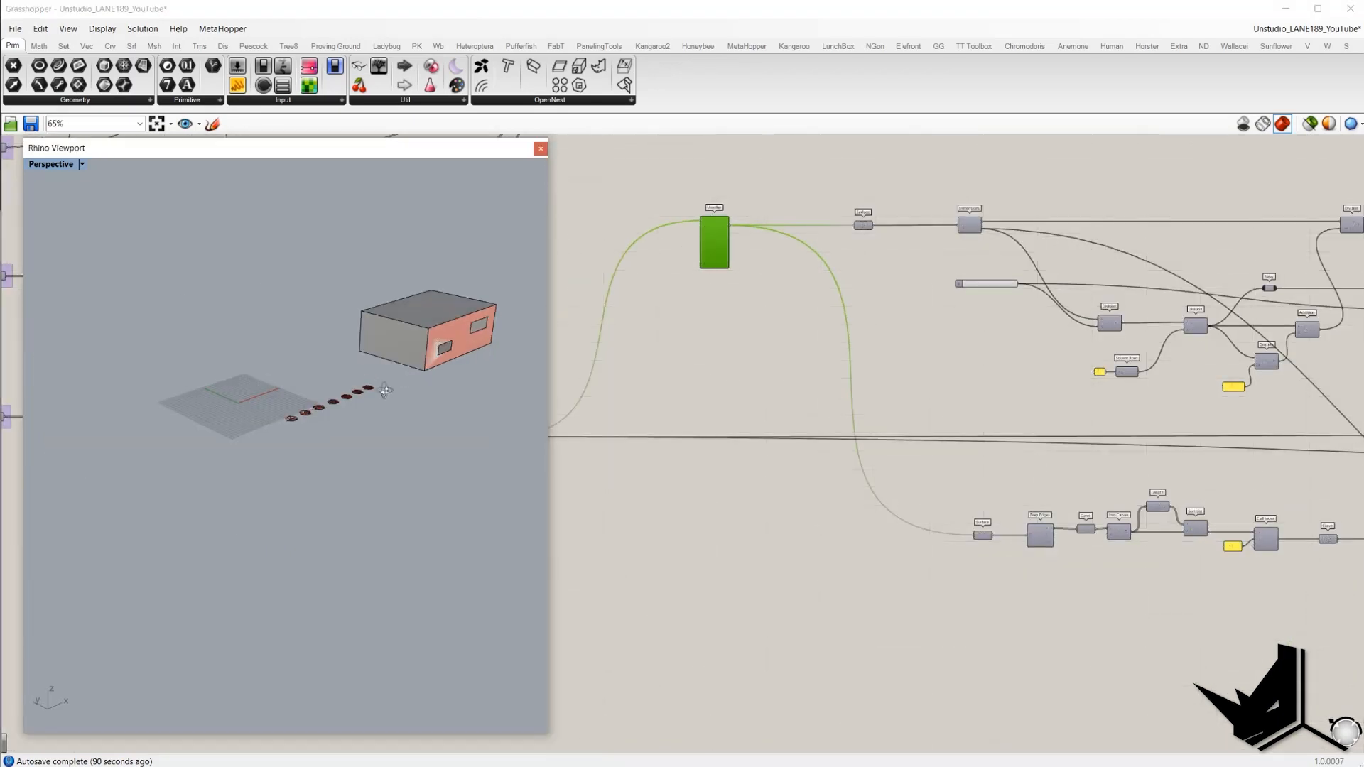
{"action": "right_click_drag", "start_coordinate": [462, 312], "coordinate": [412, 370]}
{"action": "scroll", "coordinate": [743, 247], "scroll_direction": "up", "scroll_amount": 4}
{"action": "left_click", "coordinate": [982, 223]}
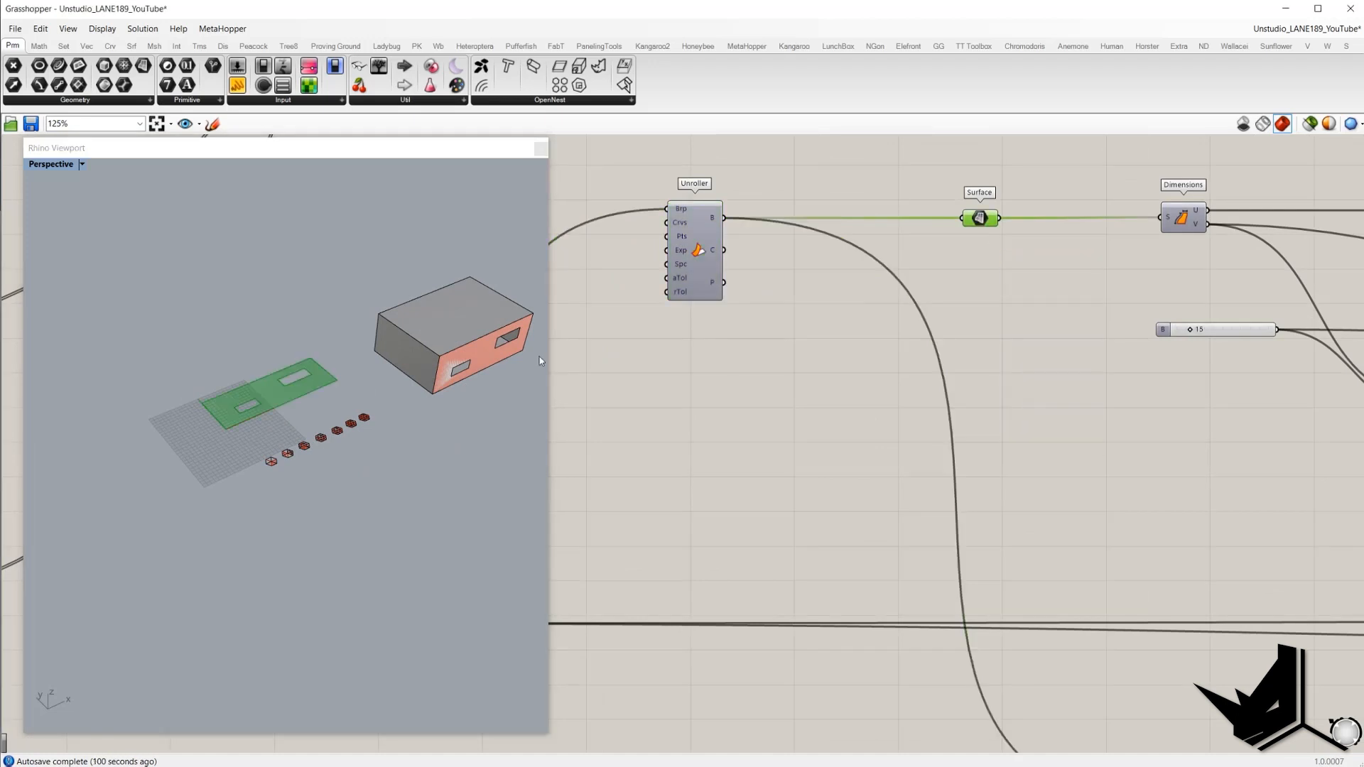
{"action": "scroll", "coordinate": [228, 436], "scroll_direction": "up", "scroll_amount": 5}
{"action": "left_click", "coordinate": [964, 394]}
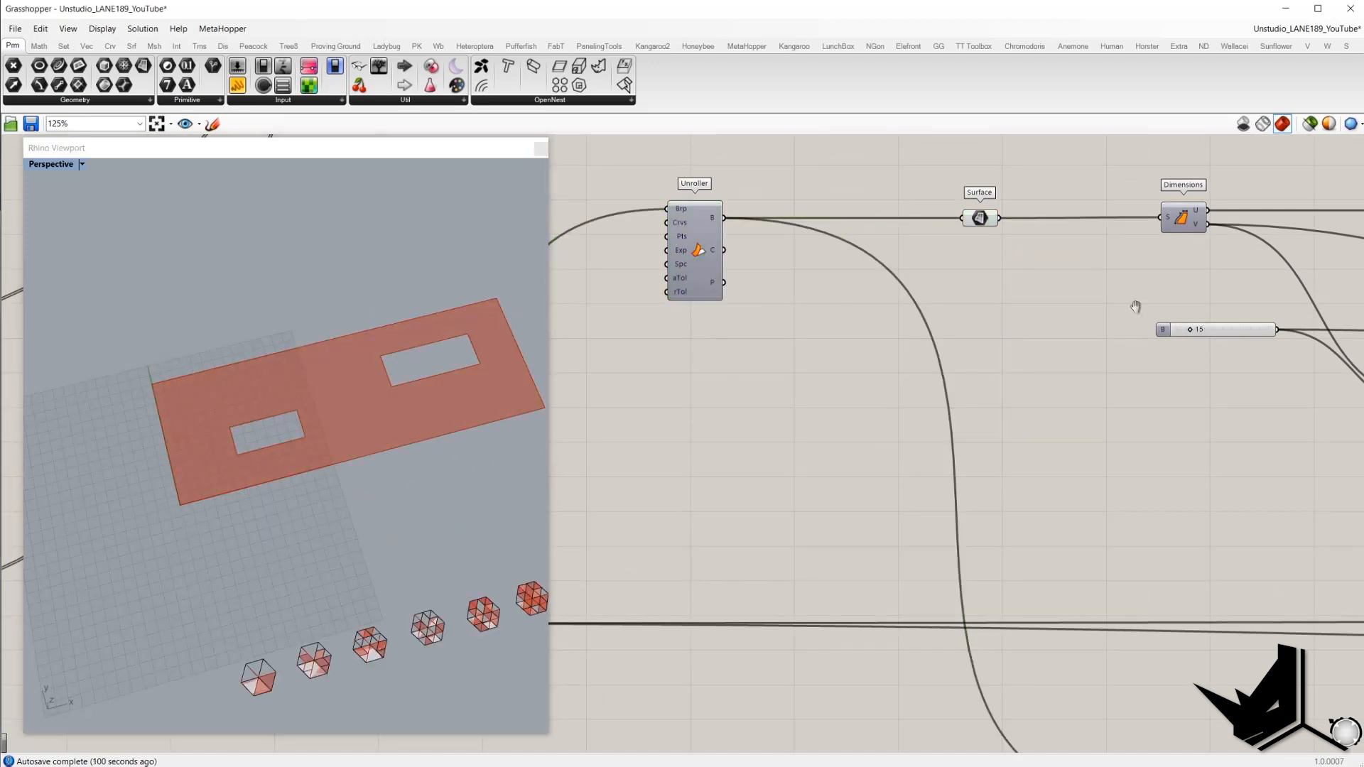
- Follow the wires from the Dimensions component and the number slider into the Division components, with the unrolled facade in view
{"action": "scroll", "coordinate": [1137, 307], "scroll_direction": "down", "scroll_amount": 2}
{"action": "right_click_drag", "start_coordinate": [1136, 307], "coordinate": [946, 303]}
{"action": "right_click_drag", "start_coordinate": [359, 406], "coordinate": [324, 377]}
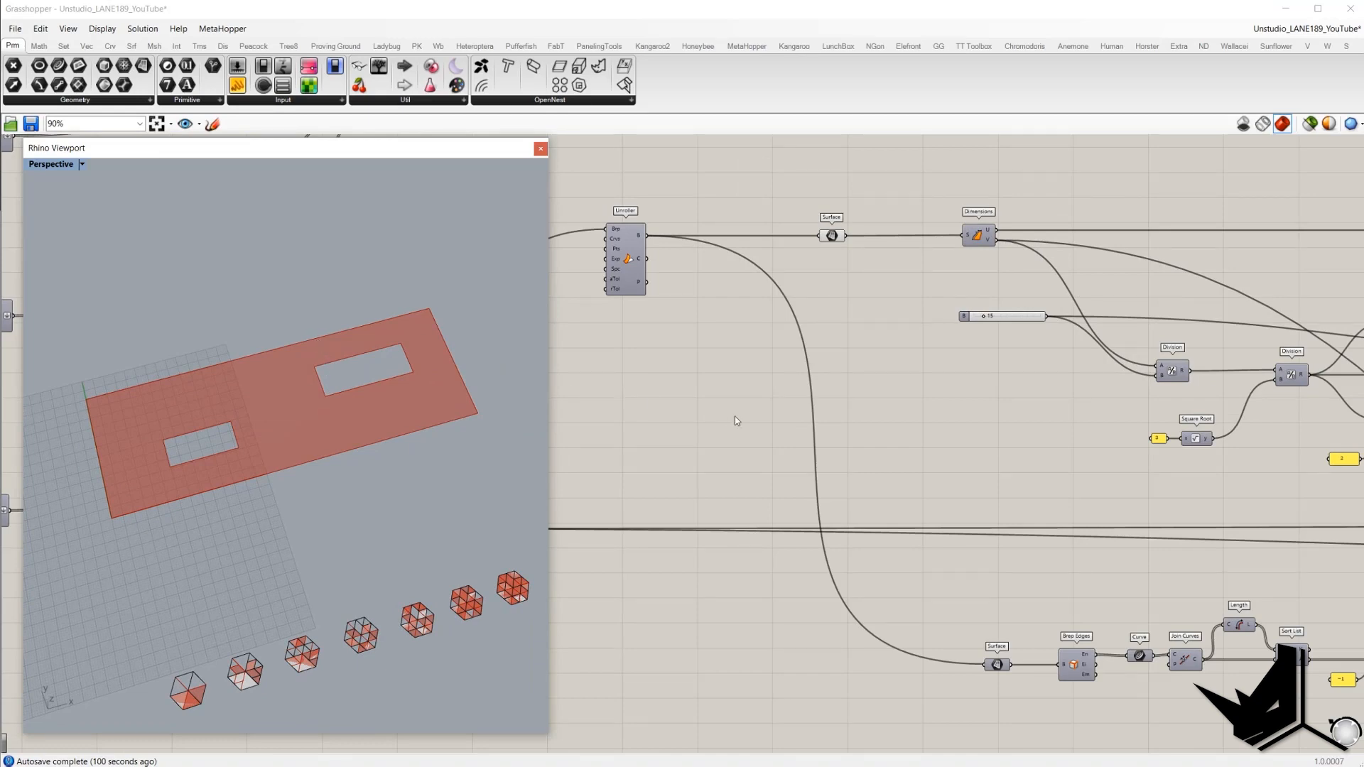
{"action": "right_click_drag", "start_coordinate": [737, 420], "coordinate": [633, 405]}
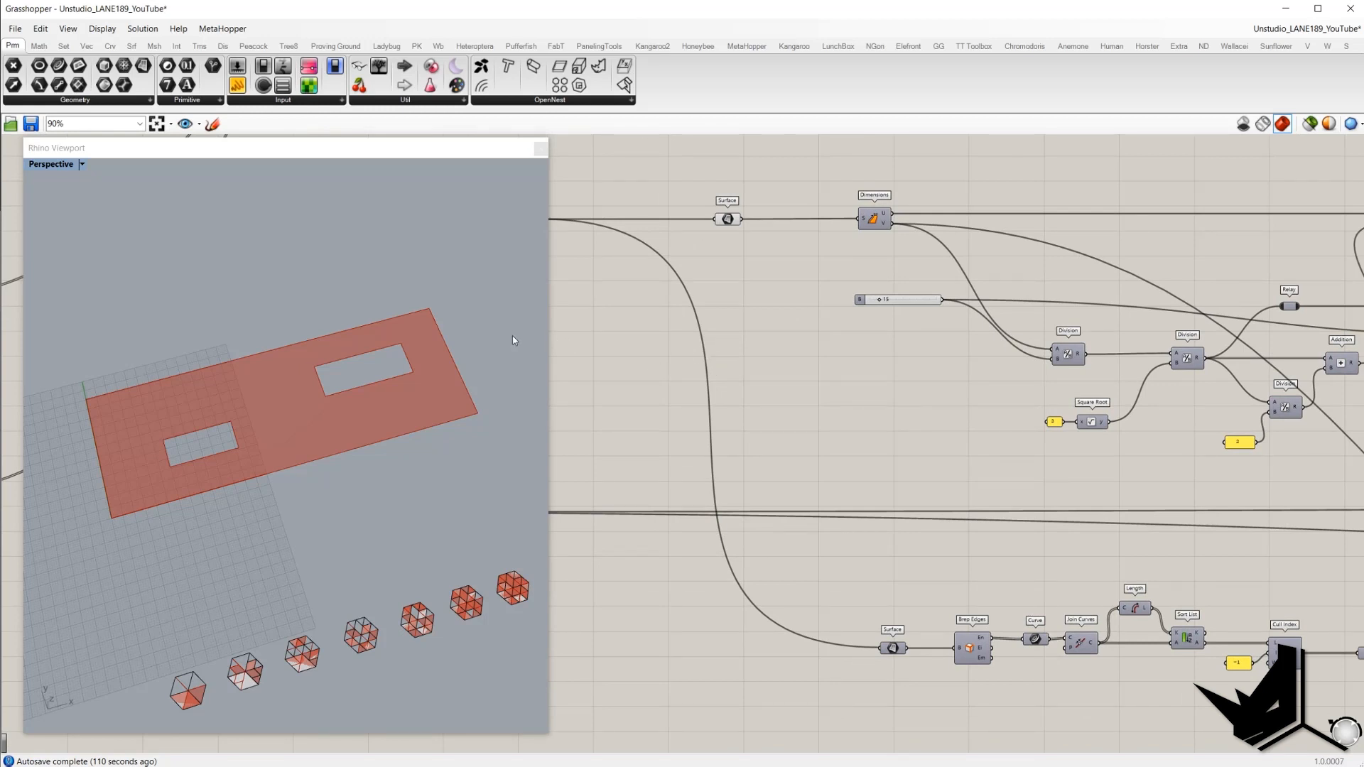
{"action": "right_click_drag", "start_coordinate": [806, 392], "coordinate": [876, 384]}
{"action": "scroll", "coordinate": [875, 373], "scroll_direction": "down", "scroll_amount": 1}
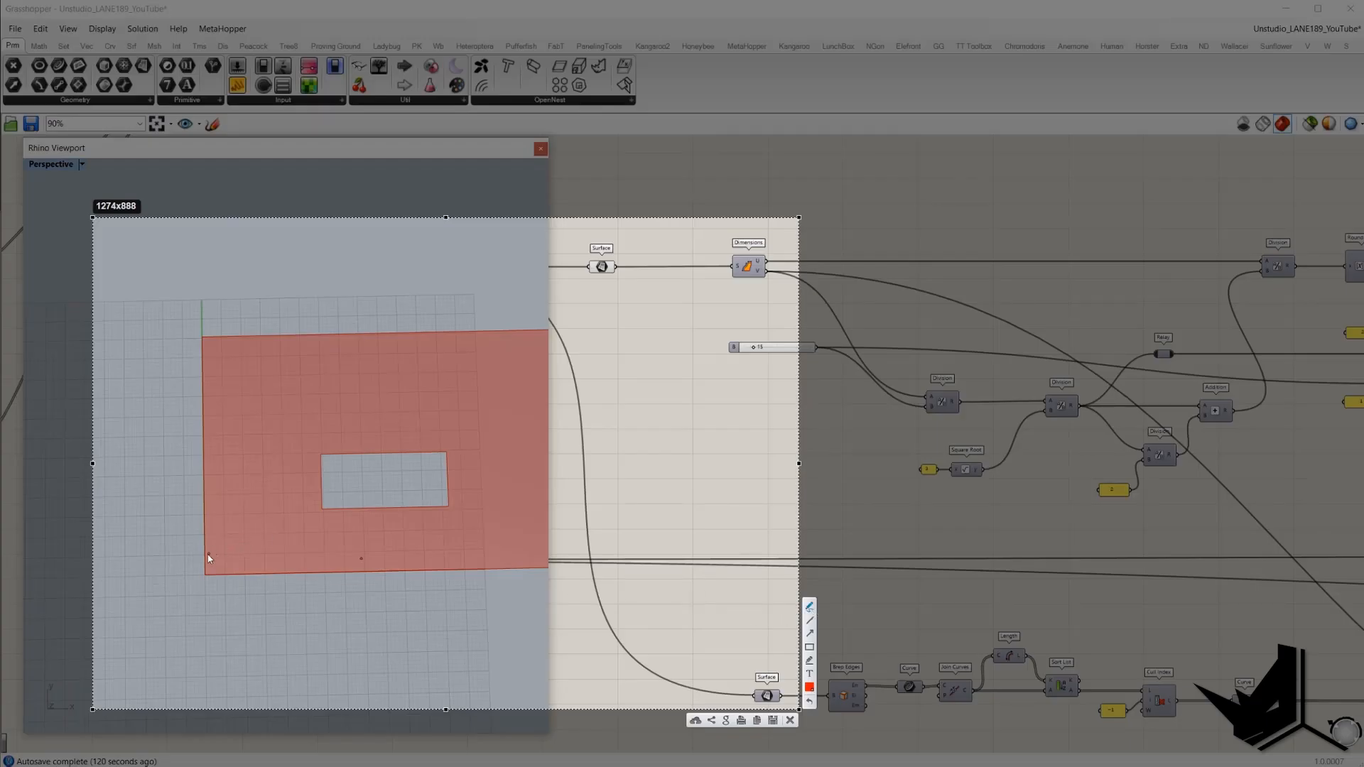
- Sketch a column of red hexagons along the short edge of the unrolled facade on the screen capture
{"action": "mouse_move", "coordinate": [206, 554]}
{"action": "left_mouse_down"}
{"action": "mouse_move", "coordinate": [242, 534]}
{"action": "mouse_move", "coordinate": [253, 553]}
{"action": "mouse_move", "coordinate": [222, 574]}
{"action": "mouse_move", "coordinate": [248, 575]}
{"action": "mouse_move", "coordinate": [258, 558]}
{"action": "mouse_move", "coordinate": [248, 574]}
{"action": "left_mouse_up"}
{"action": "left_click_drag", "start_coordinate": [206, 518], "coordinate": [219, 533]}
{"action": "mouse_move", "coordinate": [205, 513]}
{"action": "left_mouse_down"}
{"action": "mouse_move", "coordinate": [245, 496]}
{"action": "mouse_move", "coordinate": [241, 534]}
{"action": "left_mouse_up"}
{"action": "mouse_move", "coordinate": [220, 336]}
{"action": "left_mouse_down"}
{"action": "mouse_move", "coordinate": [251, 355]}
{"action": "mouse_move", "coordinate": [219, 378]}
{"action": "mouse_move", "coordinate": [243, 374]}
{"action": "left_mouse_up"}
- Change the annotation colour to green and mark the surface directions beside the facade and at the Dimensions outputs
{"action": "left_click", "coordinate": [809, 687]}
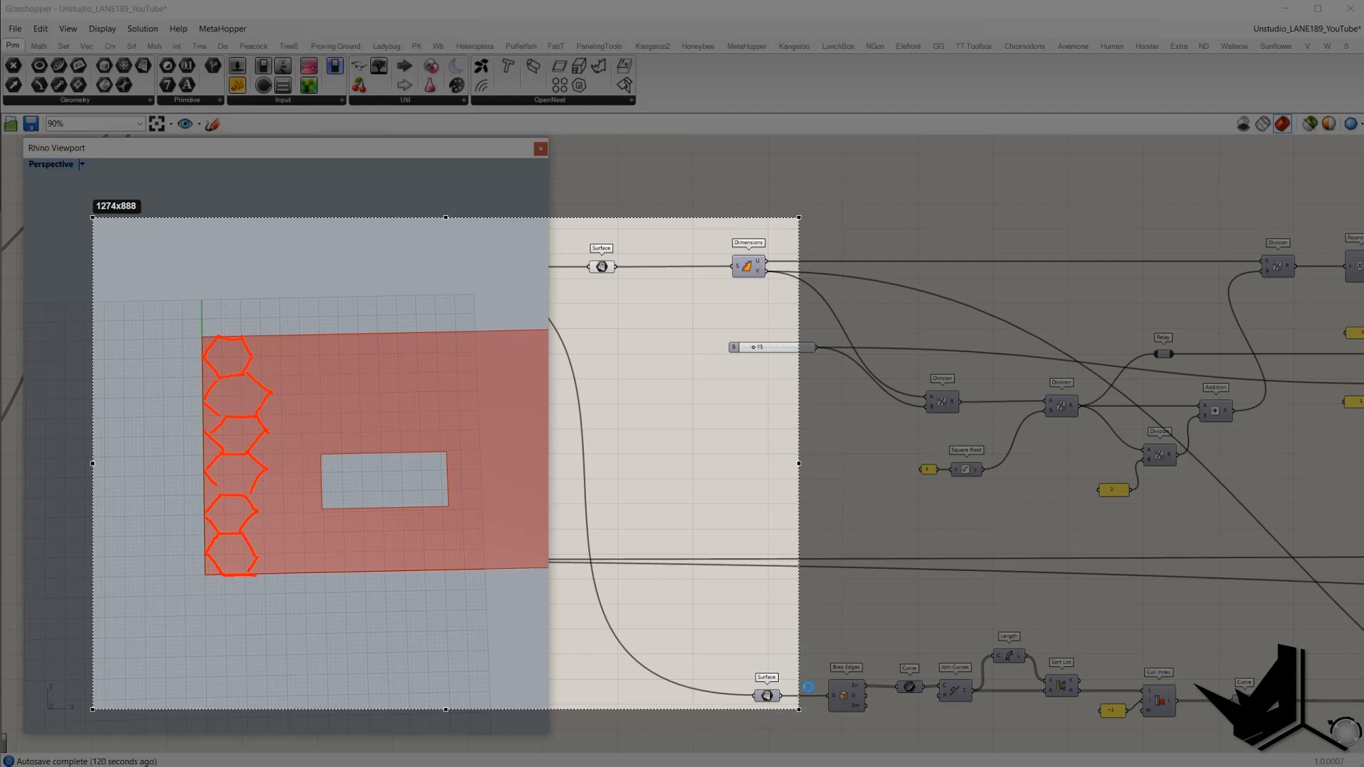
{"action": "left_click", "coordinate": [683, 554]}
{"action": "left_click", "coordinate": [658, 693]}
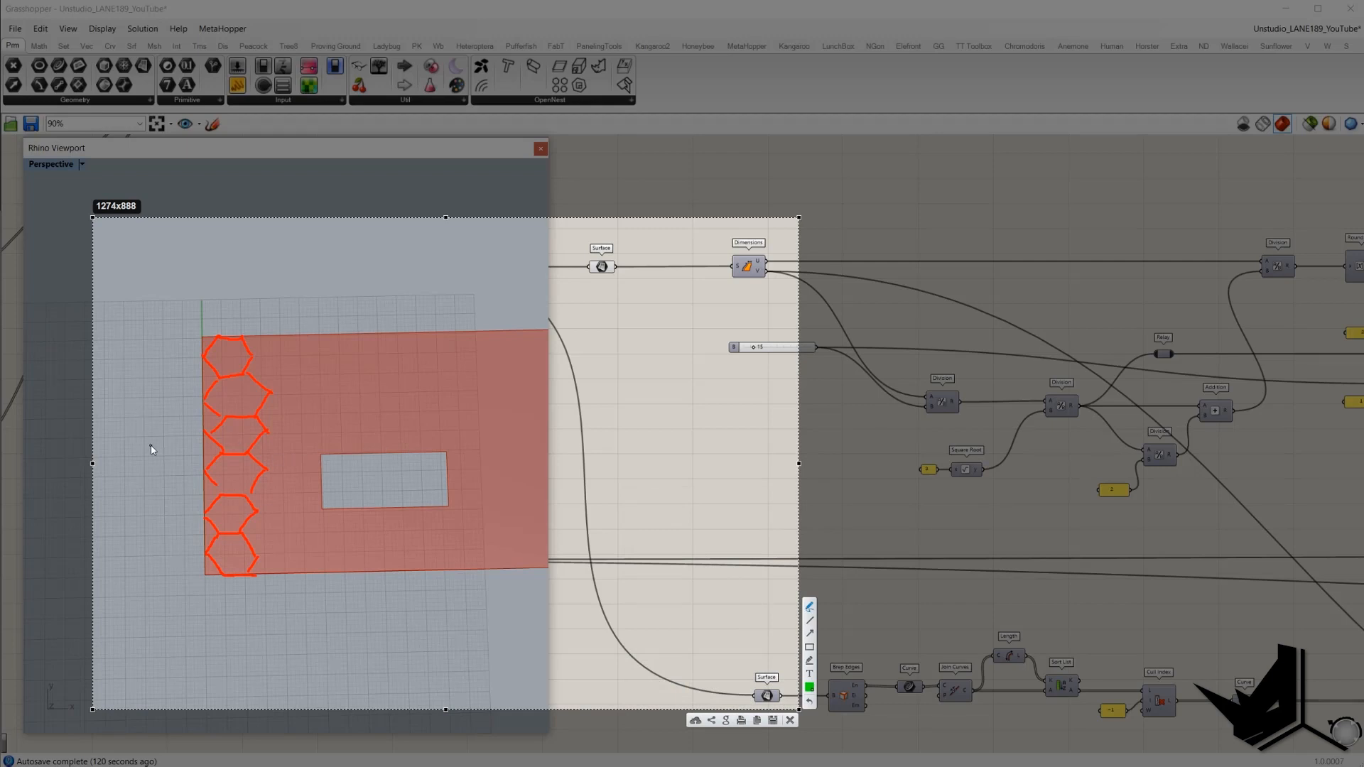
{"action": "mouse_move", "coordinate": [132, 440]}
{"action": "left_mouse_down"}
{"action": "mouse_move", "coordinate": [135, 452]}
{"action": "mouse_move", "coordinate": [151, 440]}
{"action": "left_mouse_up"}
{"action": "mouse_move", "coordinate": [765, 268]}
{"action": "left_mouse_down"}
{"action": "mouse_move", "coordinate": [750, 279]}
{"action": "mouse_move", "coordinate": [767, 264]}
{"action": "left_mouse_up"}
{"action": "mouse_move", "coordinate": [421, 603]}
{"action": "left_mouse_down"}
{"action": "mouse_move", "coordinate": [429, 618]}
{"action": "mouse_move", "coordinate": [442, 600]}
{"action": "left_mouse_up"}
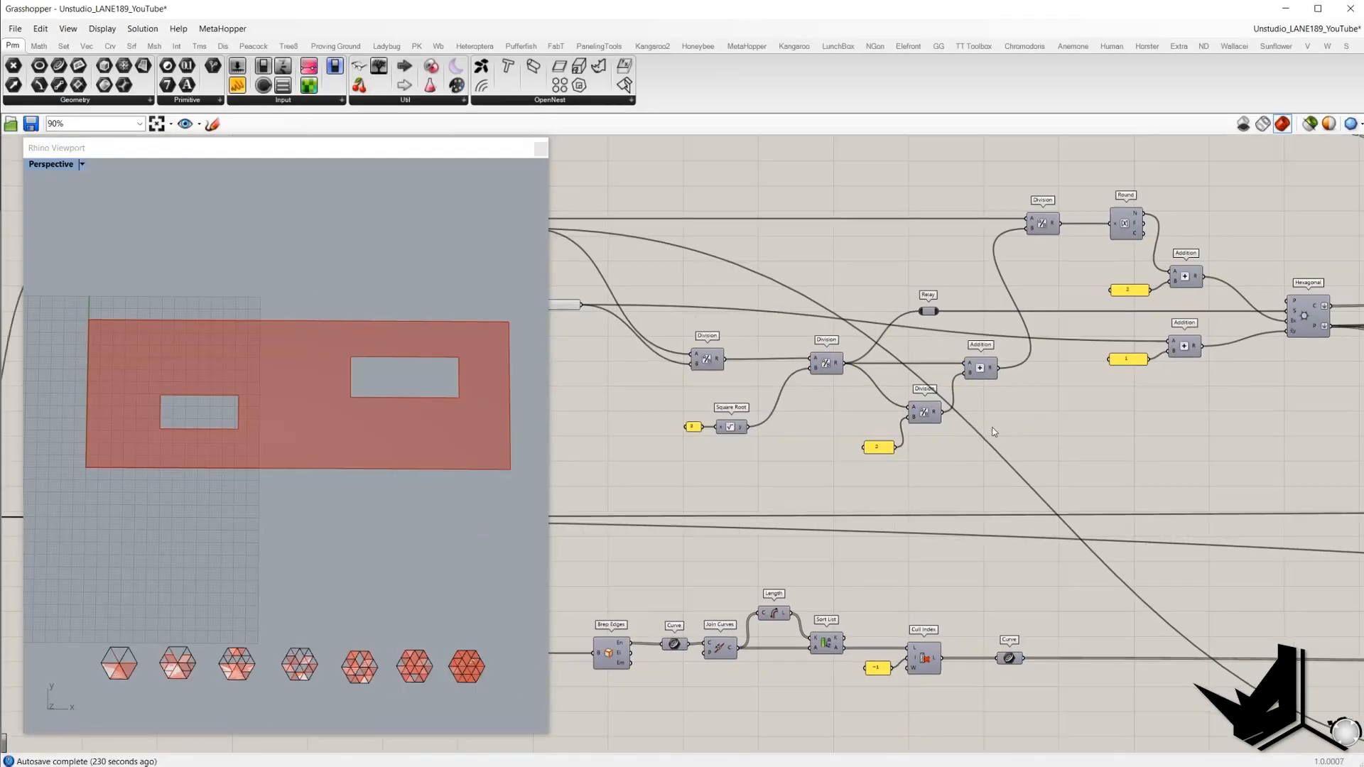
- Capture the viewport together with the Division chain and sketch a column of green hexagons along the facade's short edge
{"action": "scroll", "coordinate": [993, 432], "scroll_direction": "down", "scroll_amount": 2}
{"action": "scroll", "coordinate": [1211, 287], "scroll_direction": "down", "scroll_amount": 3}
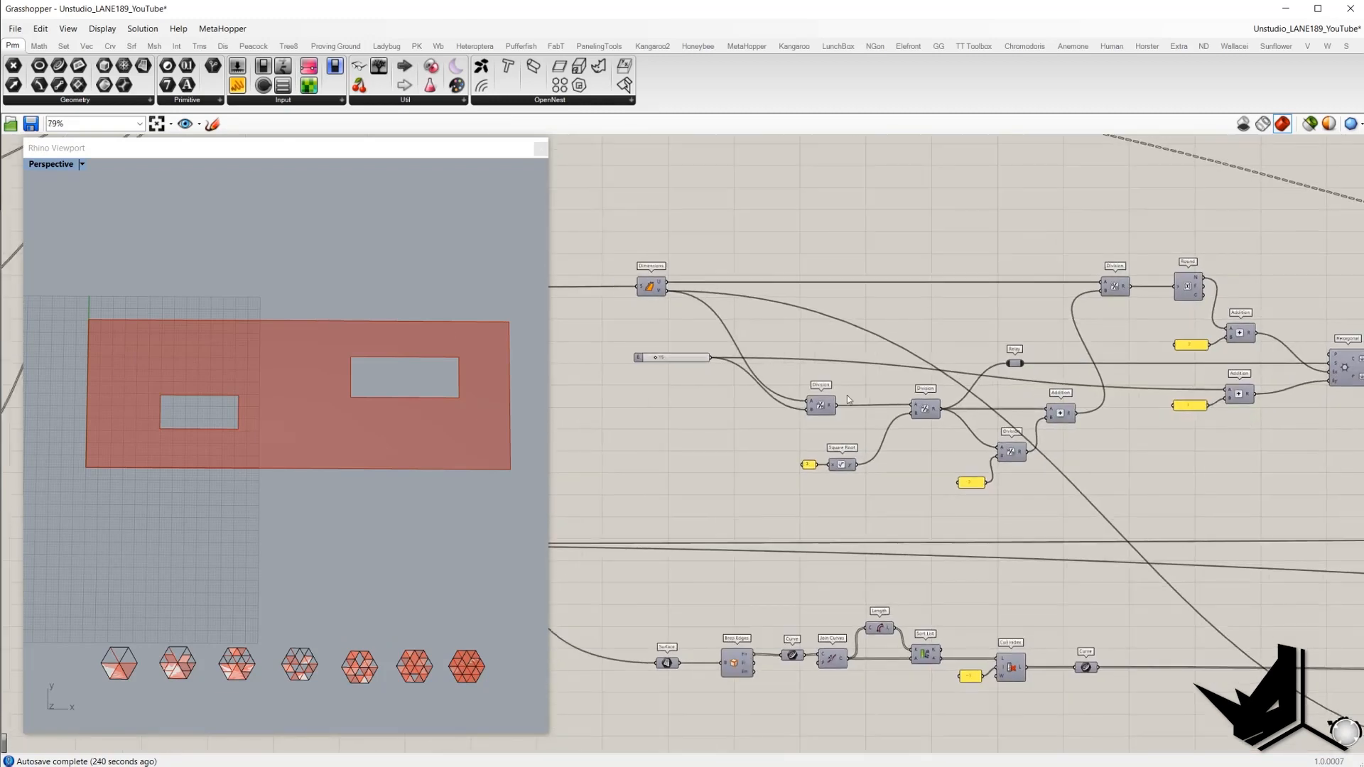
{"action": "right_click_drag", "start_coordinate": [906, 384], "coordinate": [866, 402]}
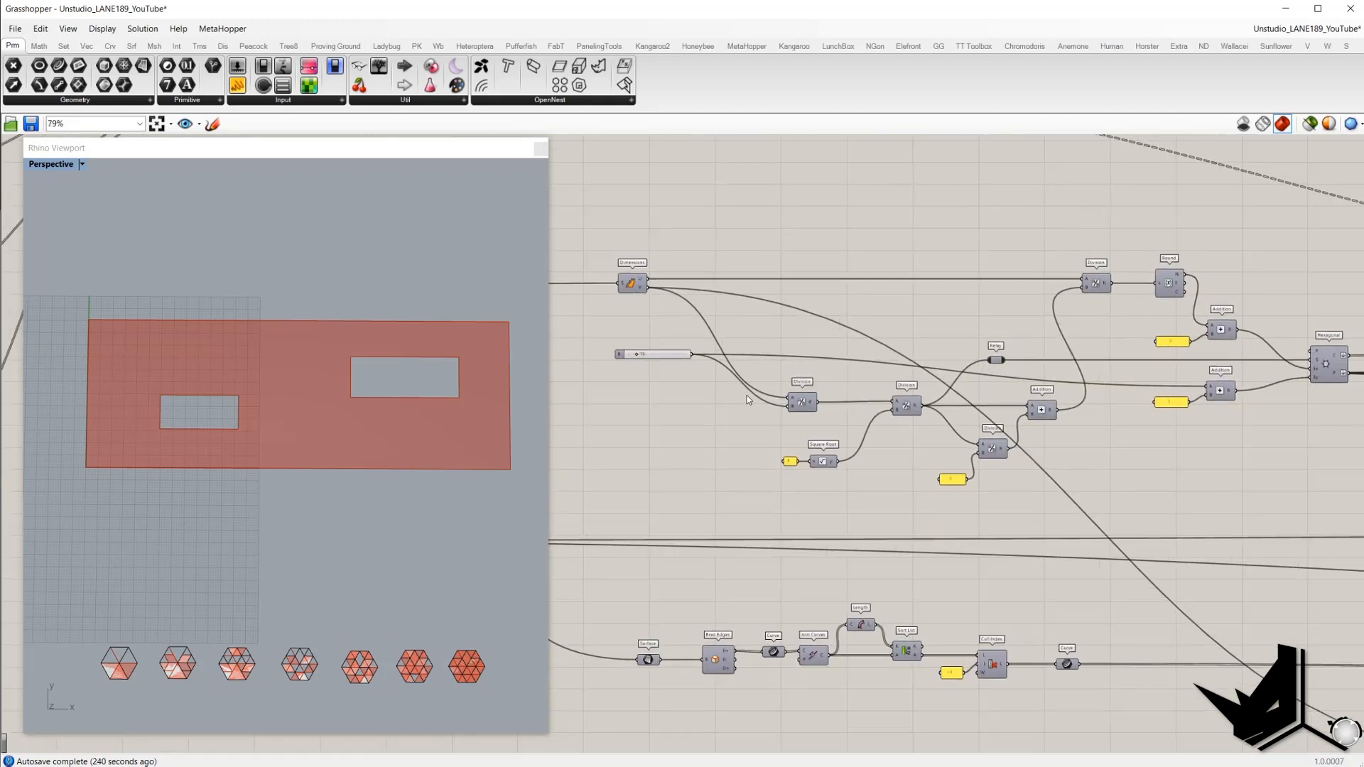
{"action": "key", "text": "Print"}
{"action": "left_click_drag", "start_coordinate": [40, 178], "coordinate": [1363, 732]}
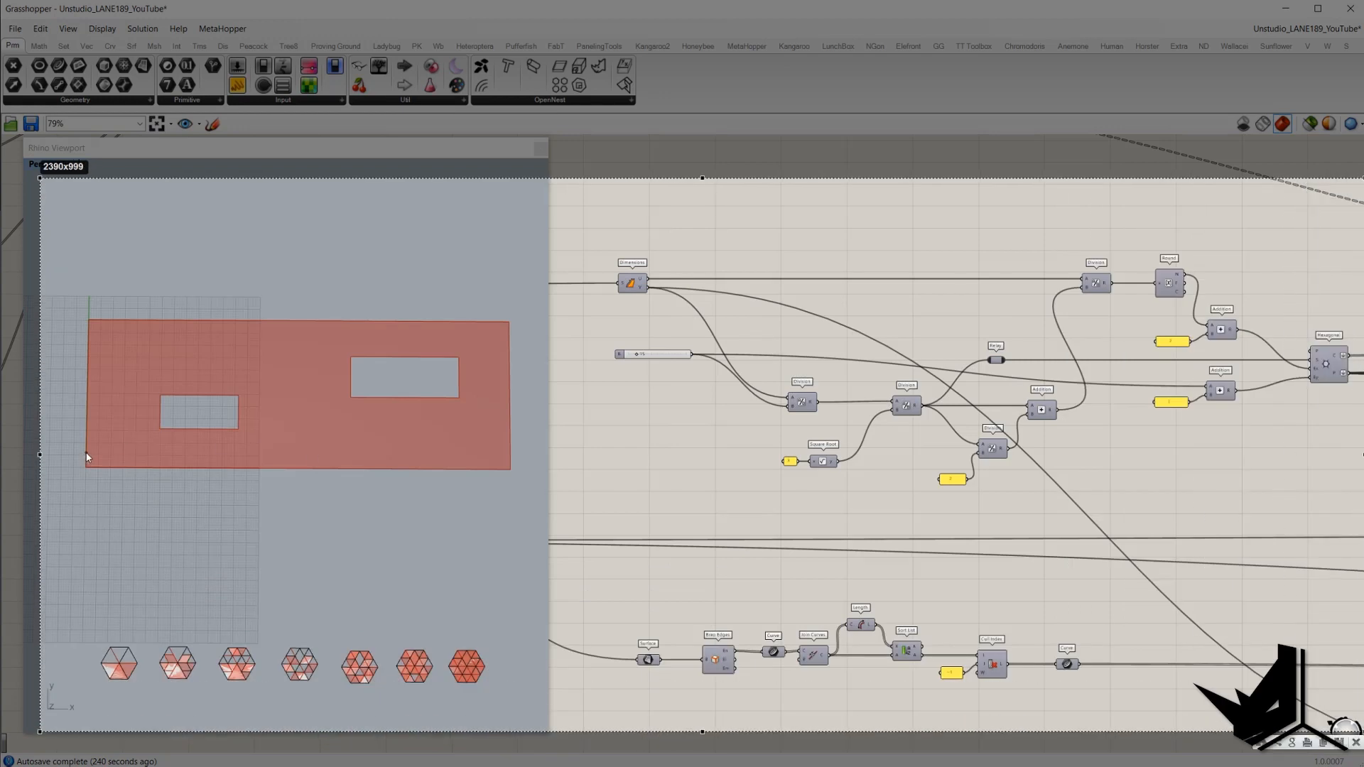
{"action": "mouse_move", "coordinate": [88, 457]}
{"action": "left_mouse_down"}
{"action": "mouse_move", "coordinate": [114, 454]}
{"action": "mouse_move", "coordinate": [118, 426]}
{"action": "mouse_move", "coordinate": [92, 412]}
{"action": "mouse_move", "coordinate": [104, 323]}
{"action": "mouse_move", "coordinate": [119, 330]}
{"action": "mouse_move", "coordinate": [119, 364]}
{"action": "left_mouse_up"}
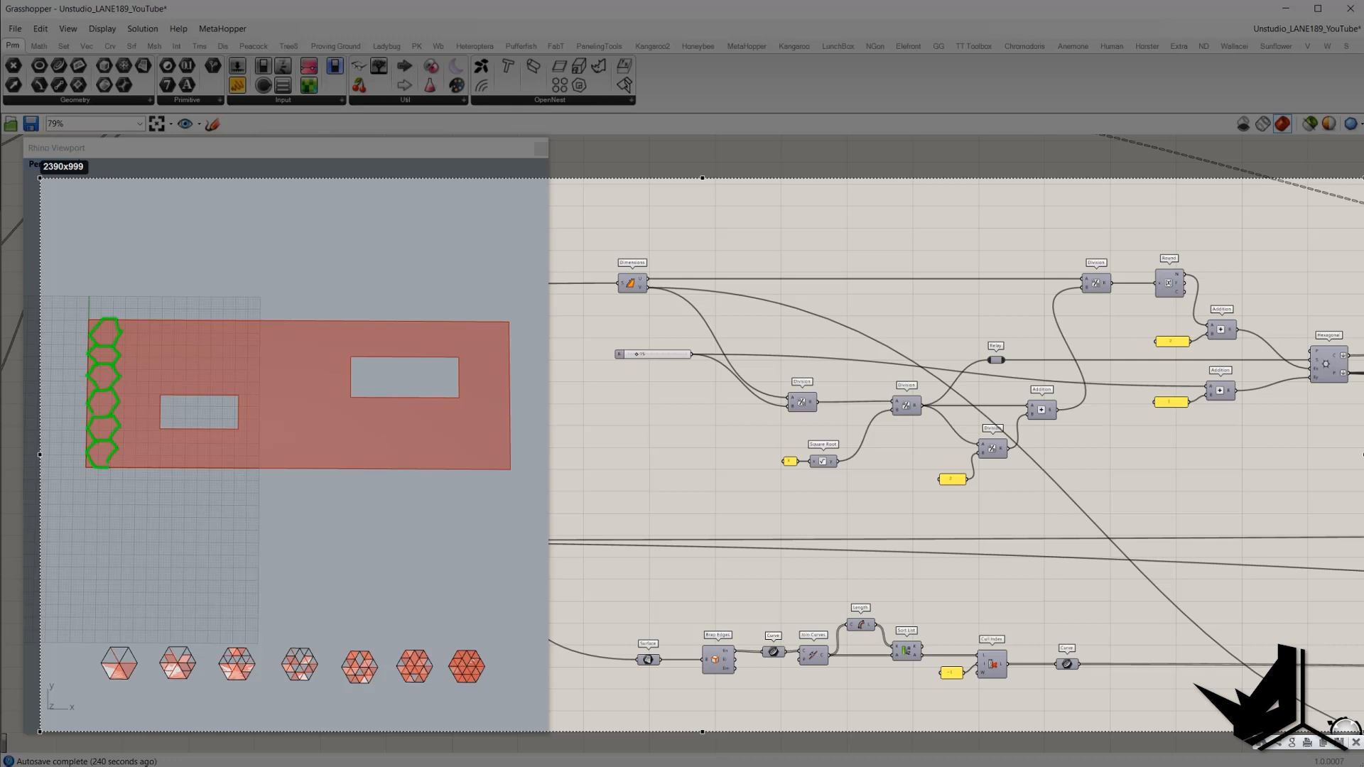
- Change the annotation colour to yellow and write V beside the facade's short edge and U along its long edge
{"action": "left_click", "coordinate": [1363, 708]}
{"action": "left_click", "coordinate": [1231, 562]}
{"action": "left_click", "coordinate": [1218, 713]}
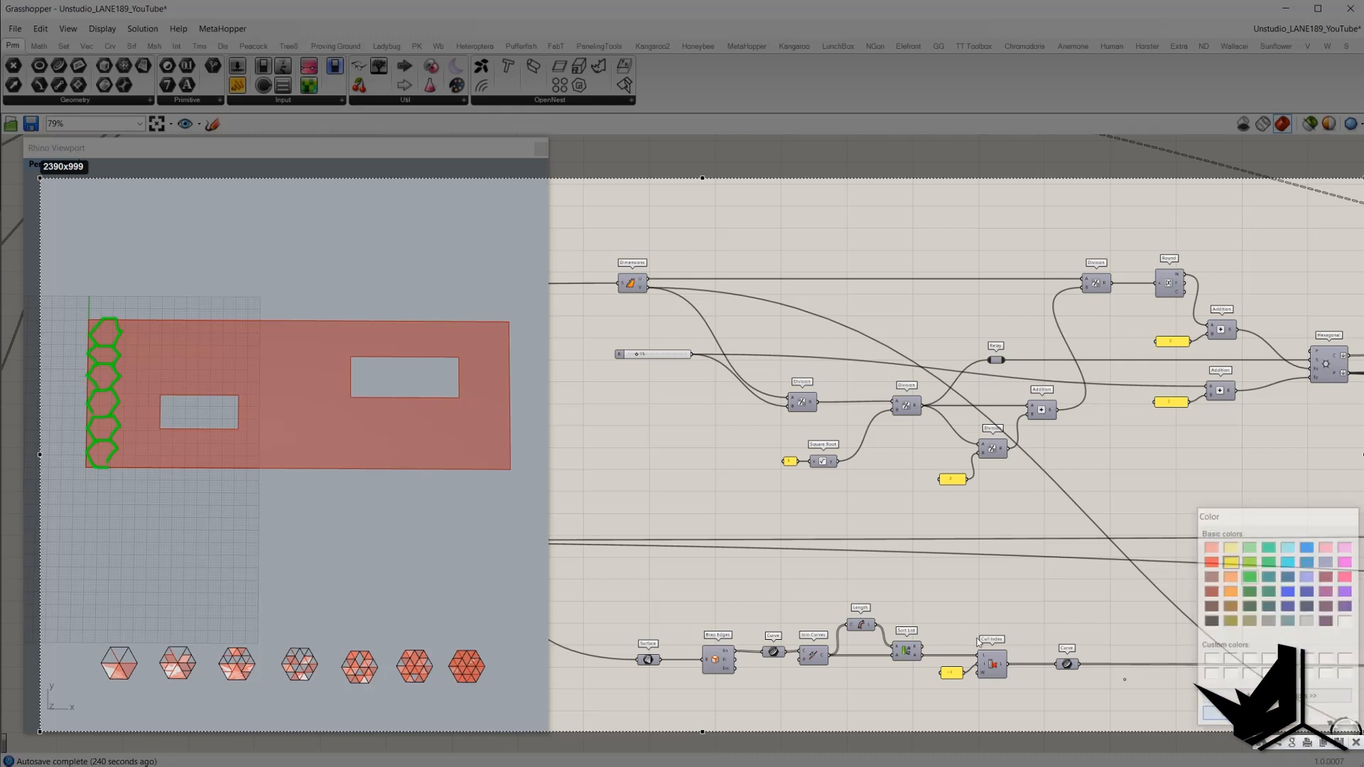
{"action": "left_click_drag", "start_coordinate": [44, 378], "coordinate": [54, 374]}
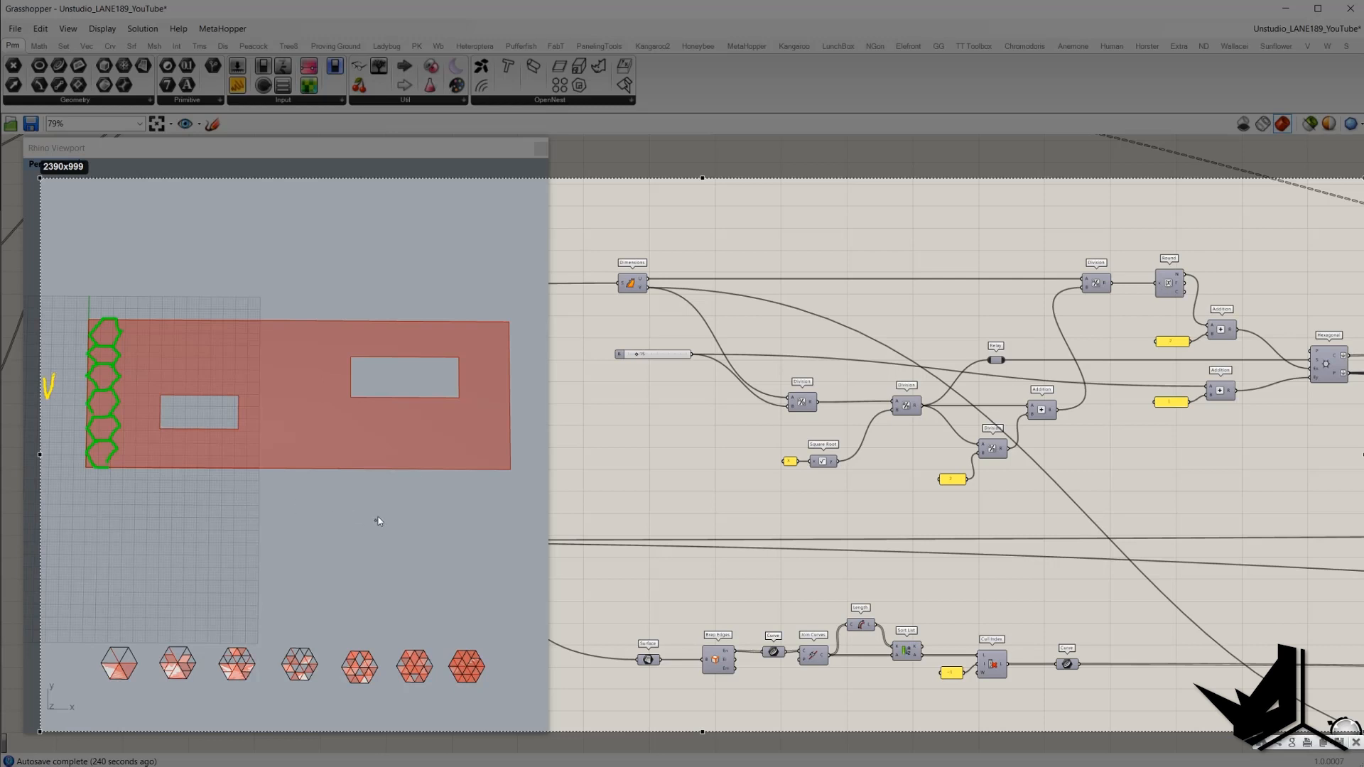
{"action": "left_click_drag", "start_coordinate": [286, 487], "coordinate": [299, 486]}
- Change the annotation colour to red, circle the size input of the Hexagonal component and sketch a large hexagon above the facade
{"action": "left_click", "coordinate": [1343, 728]}
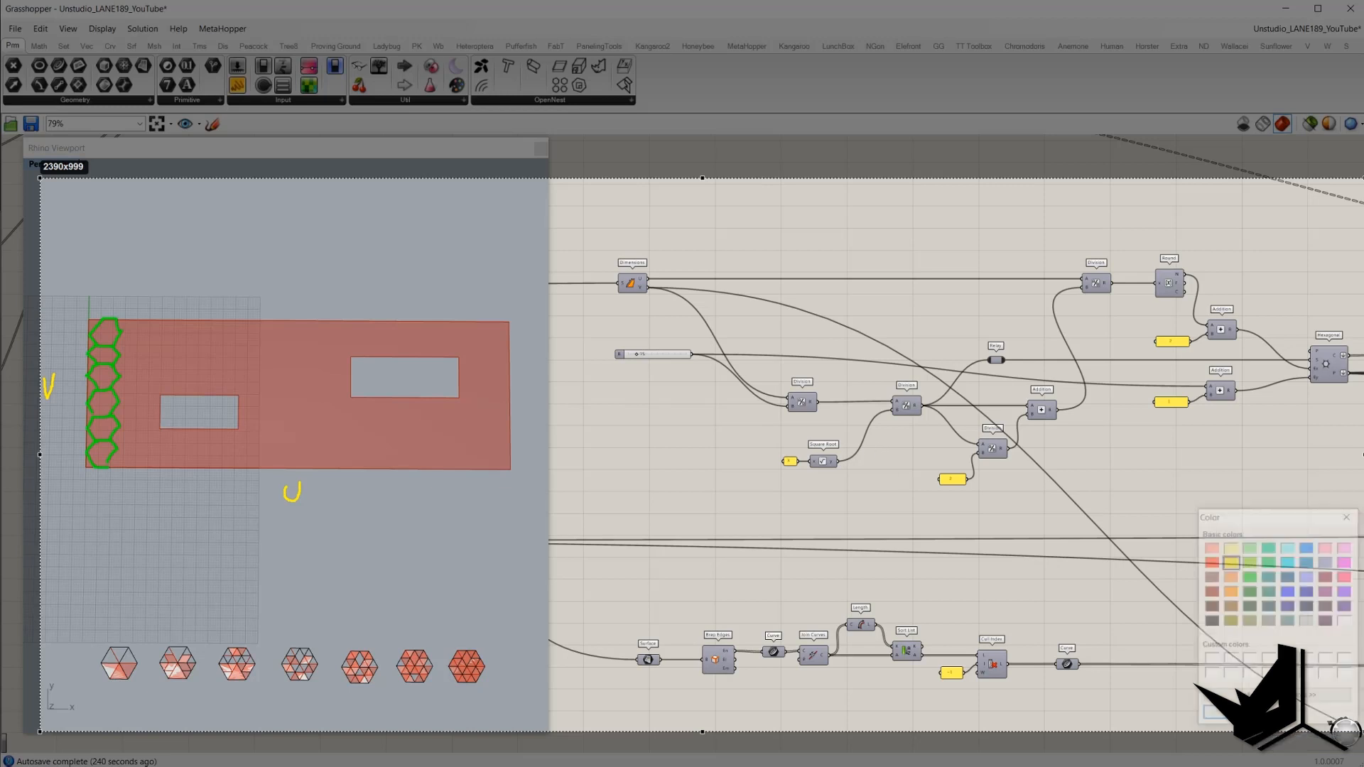
{"action": "left_click", "coordinate": [1216, 715]}
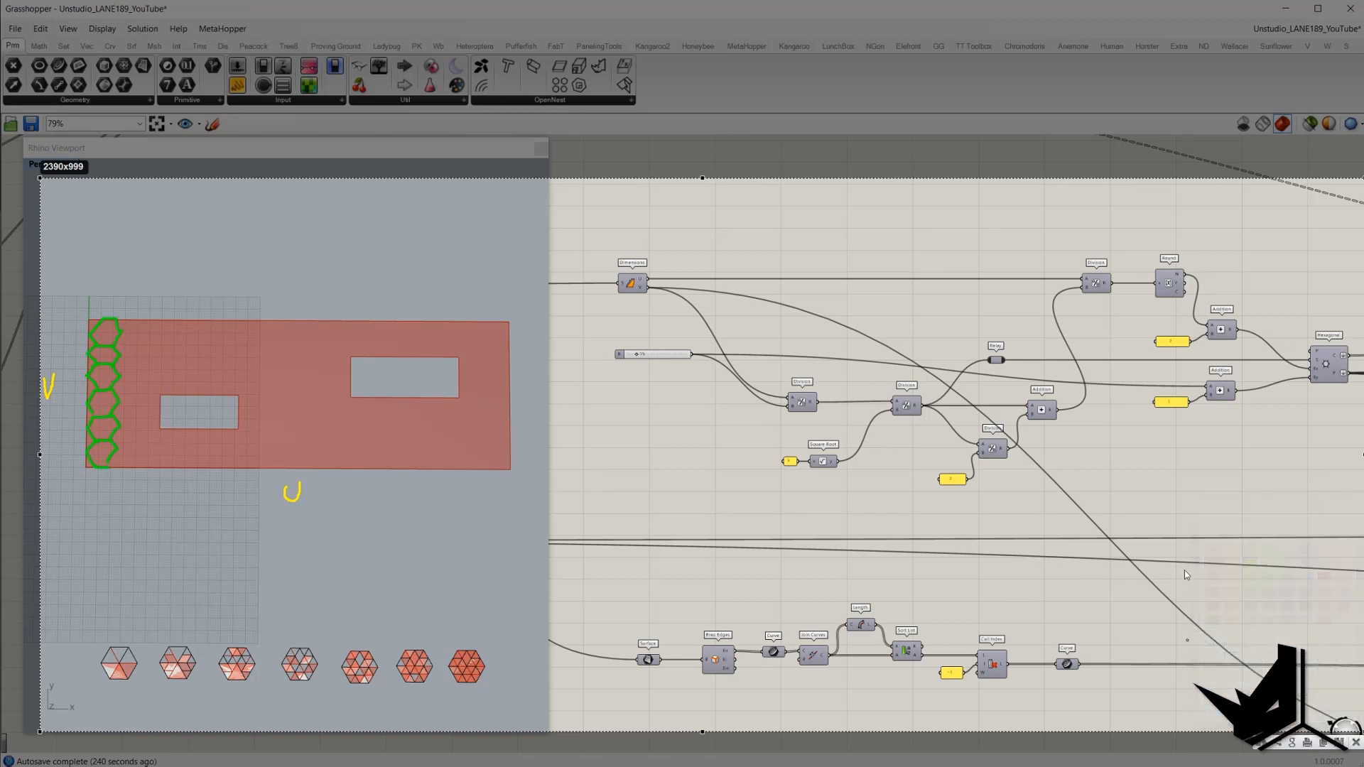
{"action": "mouse_move", "coordinate": [1315, 361]}
{"action": "left_mouse_down"}
{"action": "mouse_move", "coordinate": [1324, 368]}
{"action": "mouse_move", "coordinate": [1315, 356]}
{"action": "left_mouse_up"}
{"action": "mouse_move", "coordinate": [319, 216]}
{"action": "left_mouse_down"}
{"action": "mouse_move", "coordinate": [357, 214]}
{"action": "mouse_move", "coordinate": [318, 206]}
{"action": "mouse_move", "coordinate": [289, 232]}
{"action": "mouse_move", "coordinate": [311, 274]}
{"action": "mouse_move", "coordinate": [354, 271]}
{"action": "mouse_move", "coordinate": [375, 237]}
{"action": "mouse_move", "coordinate": [355, 206]}
{"action": "left_mouse_up"}
- Mark the height of the lowest hexagon as H with an arrow and write V=5xH below the facade
{"action": "left_click_drag", "start_coordinate": [95, 444], "coordinate": [91, 469]}
{"action": "left_click_drag", "start_coordinate": [98, 459], "coordinate": [151, 466]}
{"action": "left_click_drag", "start_coordinate": [151, 458], "coordinate": [157, 458]}
{"action": "mouse_move", "coordinate": [158, 450]}
{"action": "left_mouse_down"}
{"action": "mouse_move", "coordinate": [158, 466]}
{"action": "mouse_move", "coordinate": [94, 465]}
{"action": "left_mouse_up"}
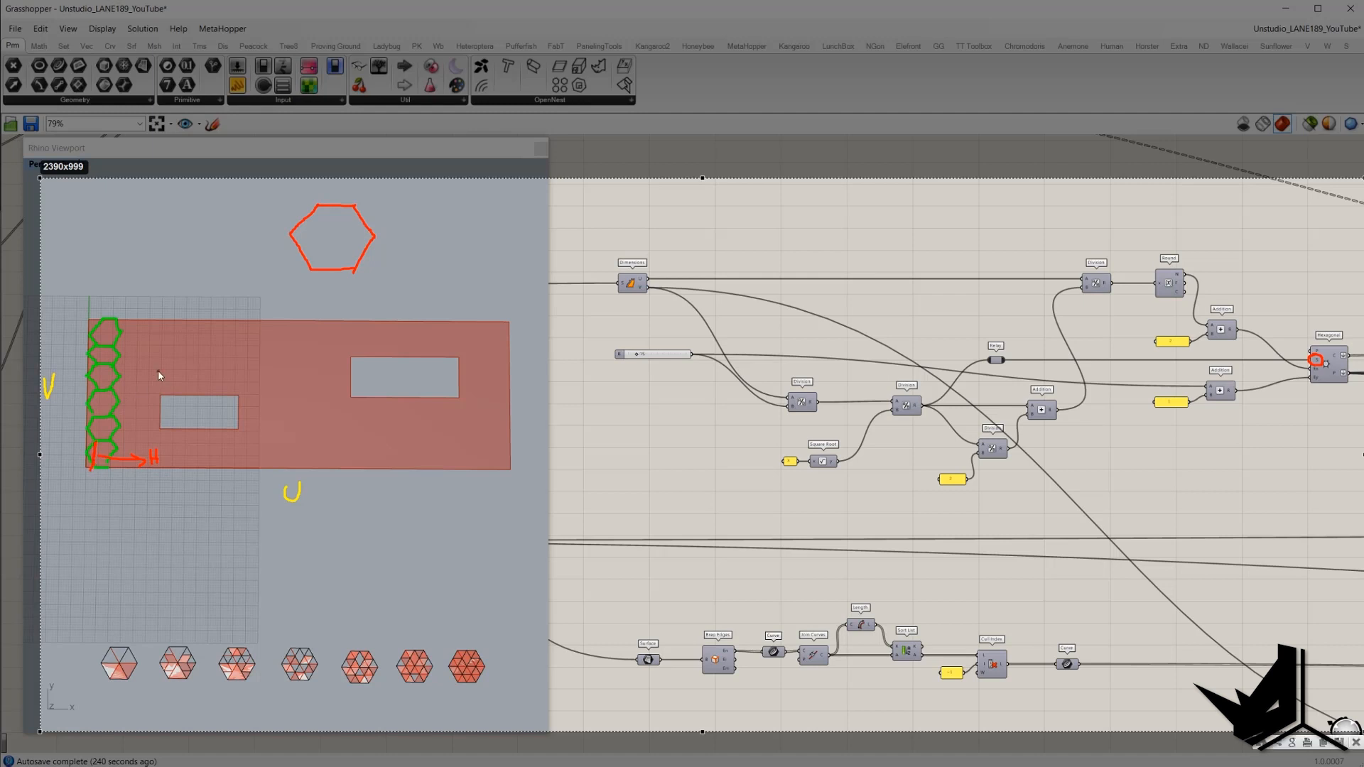
{"action": "mouse_move", "coordinate": [57, 539]}
{"action": "left_mouse_down"}
{"action": "mouse_move", "coordinate": [95, 560]}
{"action": "mouse_move", "coordinate": [89, 541]}
{"action": "mouse_move", "coordinate": [101, 540]}
{"action": "mouse_move", "coordinate": [103, 561]}
{"action": "mouse_move", "coordinate": [126, 560]}
{"action": "left_mouse_up"}
{"action": "left_click_drag", "start_coordinate": [118, 551], "coordinate": [126, 550]}
- Divide the red hexagon above the facade into triangles with diagonals and write H=2xh beside it
{"action": "mouse_move", "coordinate": [320, 207]}
{"action": "left_mouse_down"}
{"action": "mouse_move", "coordinate": [329, 236]}
{"action": "mouse_move", "coordinate": [353, 206]}
{"action": "mouse_move", "coordinate": [311, 267]}
{"action": "mouse_move", "coordinate": [346, 271]}
{"action": "left_mouse_up"}
{"action": "left_click_drag", "start_coordinate": [292, 234], "coordinate": [382, 235]}
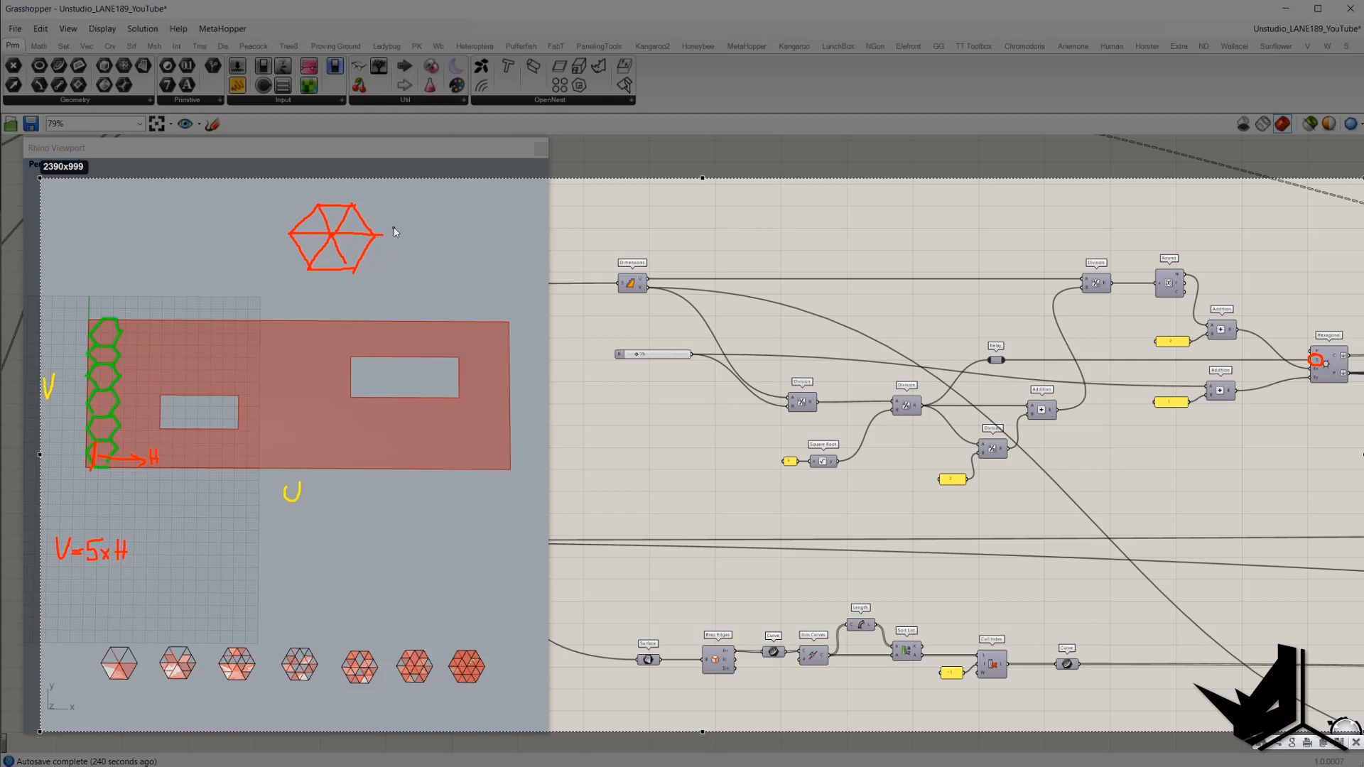
{"action": "left_click_drag", "start_coordinate": [412, 201], "coordinate": [421, 217]}
{"action": "mouse_move", "coordinate": [402, 206]}
{"action": "left_mouse_down"}
{"action": "mouse_move", "coordinate": [465, 196]}
{"action": "mouse_move", "coordinate": [488, 214]}
{"action": "left_mouse_up"}
{"action": "mouse_move", "coordinate": [487, 200]}
{"action": "left_mouse_down"}
{"action": "mouse_move", "coordinate": [474, 215]}
{"action": "mouse_move", "coordinate": [510, 219]}
{"action": "left_mouse_up"}
- Change the annotation colour to yellow, draw the lower triangle's height inside the hexagon and write h=a√3/2 beside it
{"action": "left_click", "coordinate": [1363, 708]}
{"action": "left_click", "coordinate": [1231, 561]}
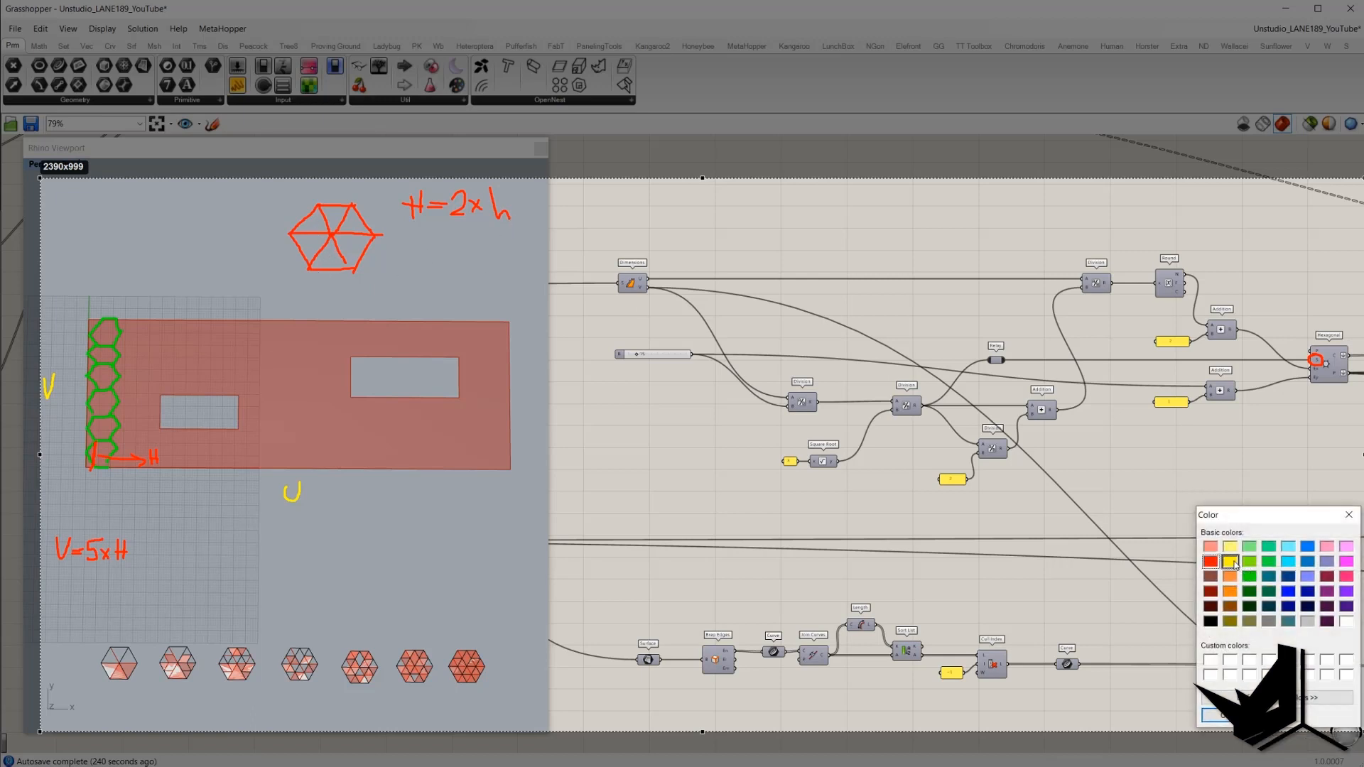
{"action": "left_click", "coordinate": [1216, 716]}
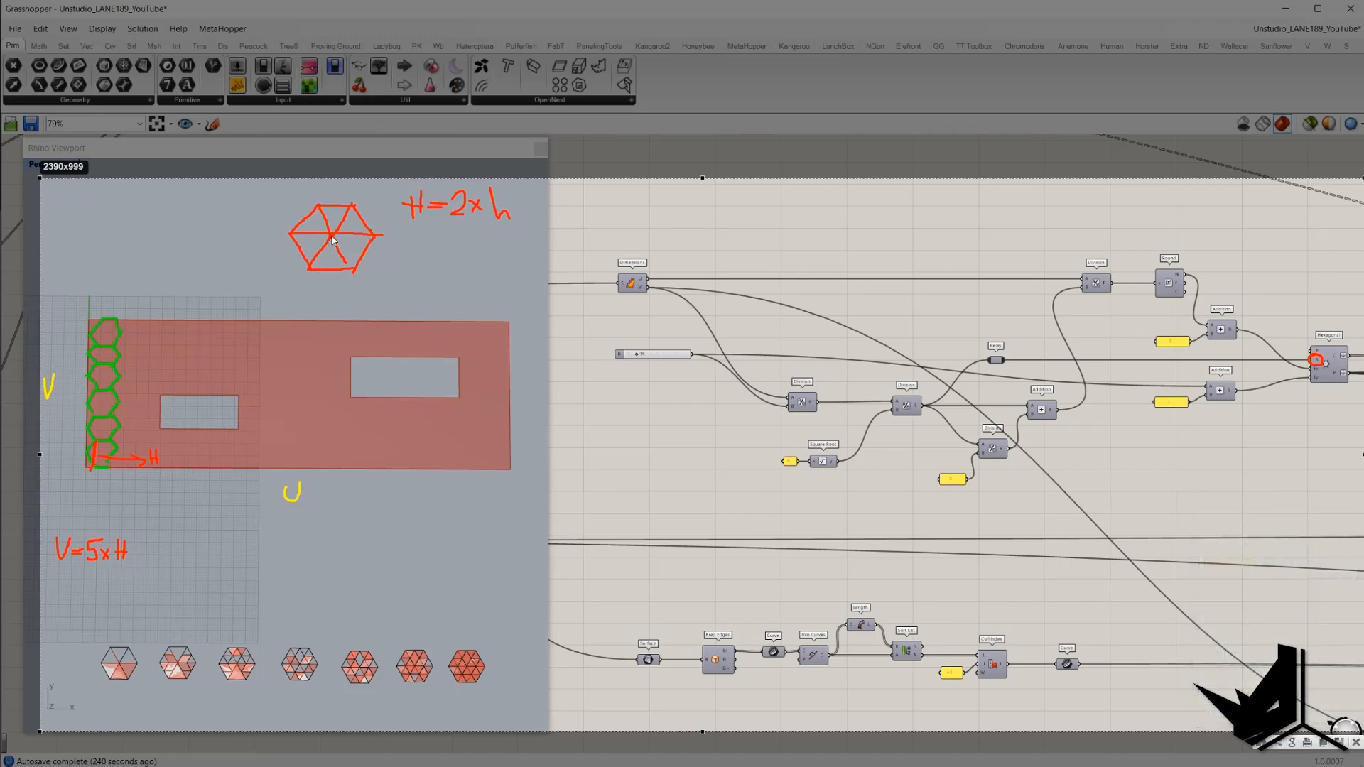
{"action": "left_click_drag", "start_coordinate": [330, 236], "coordinate": [331, 270]}
{"action": "mouse_move", "coordinate": [408, 245]}
{"action": "left_mouse_down"}
{"action": "mouse_move", "coordinate": [419, 272]}
{"action": "mouse_move", "coordinate": [436, 256]}
{"action": "mouse_move", "coordinate": [481, 259]}
{"action": "mouse_move", "coordinate": [495, 236]}
{"action": "mouse_move", "coordinate": [463, 291]}
{"action": "mouse_move", "coordinate": [484, 291]}
{"action": "left_mouse_up"}
{"action": "left_click_drag", "start_coordinate": [331, 281], "coordinate": [339, 287]}
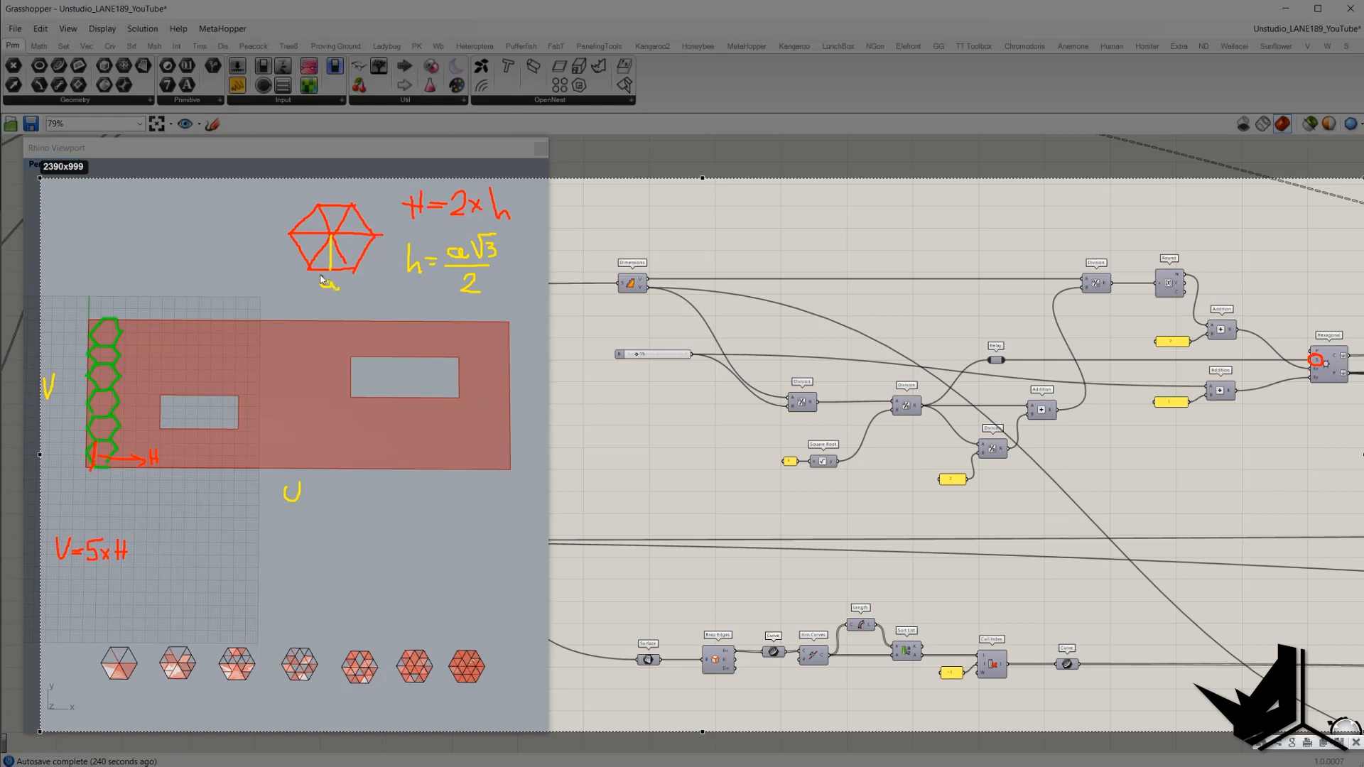
- Redo the hexagon's side label a in light blue and circle the Hexagonal component's size input and the V label
{"action": "key", "text": "ctrl+z"}
{"action": "left_click", "coordinate": [1363, 703]}
{"action": "left_click", "coordinate": [1291, 563]}
{"action": "left_click", "coordinate": [1215, 715]}
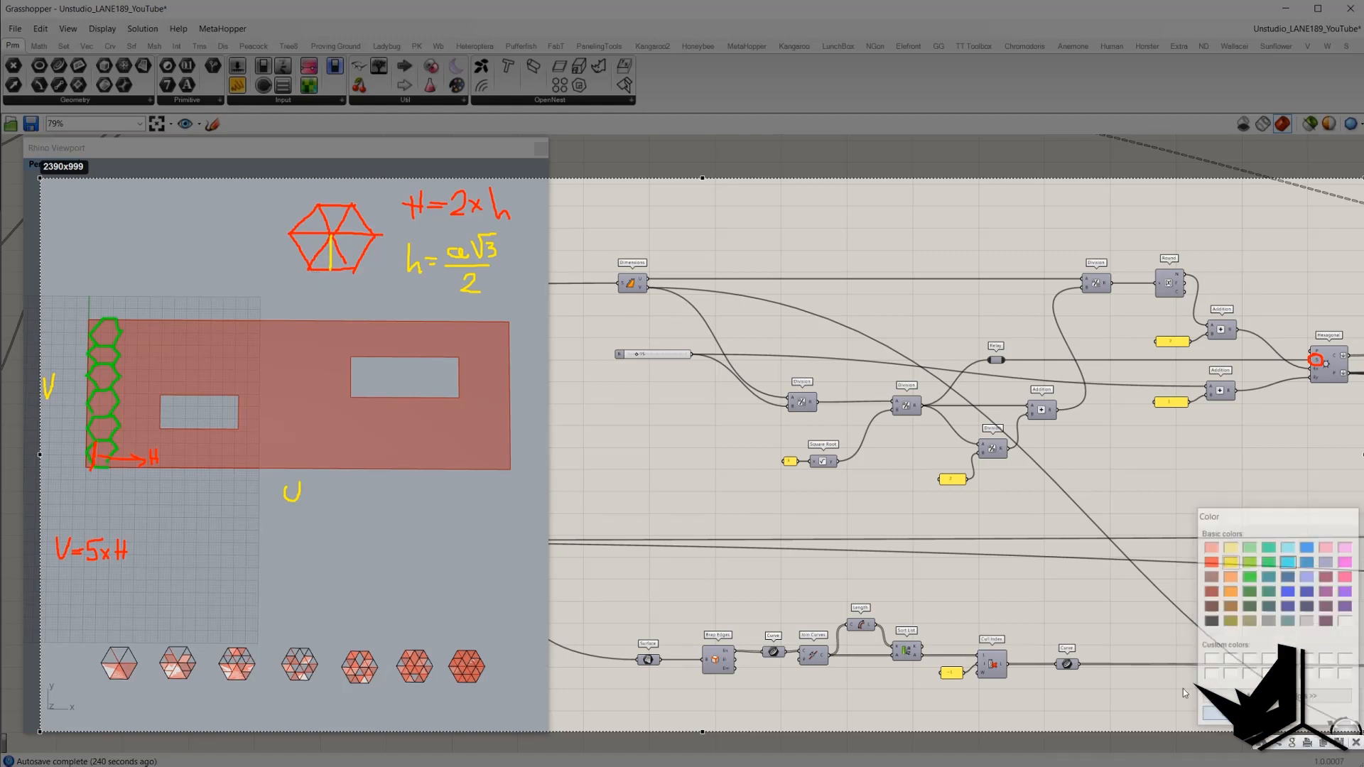
{"action": "mouse_move", "coordinate": [334, 287]}
{"action": "left_mouse_down"}
{"action": "mouse_move", "coordinate": [351, 291]}
{"action": "mouse_move", "coordinate": [360, 270]}
{"action": "left_mouse_up"}
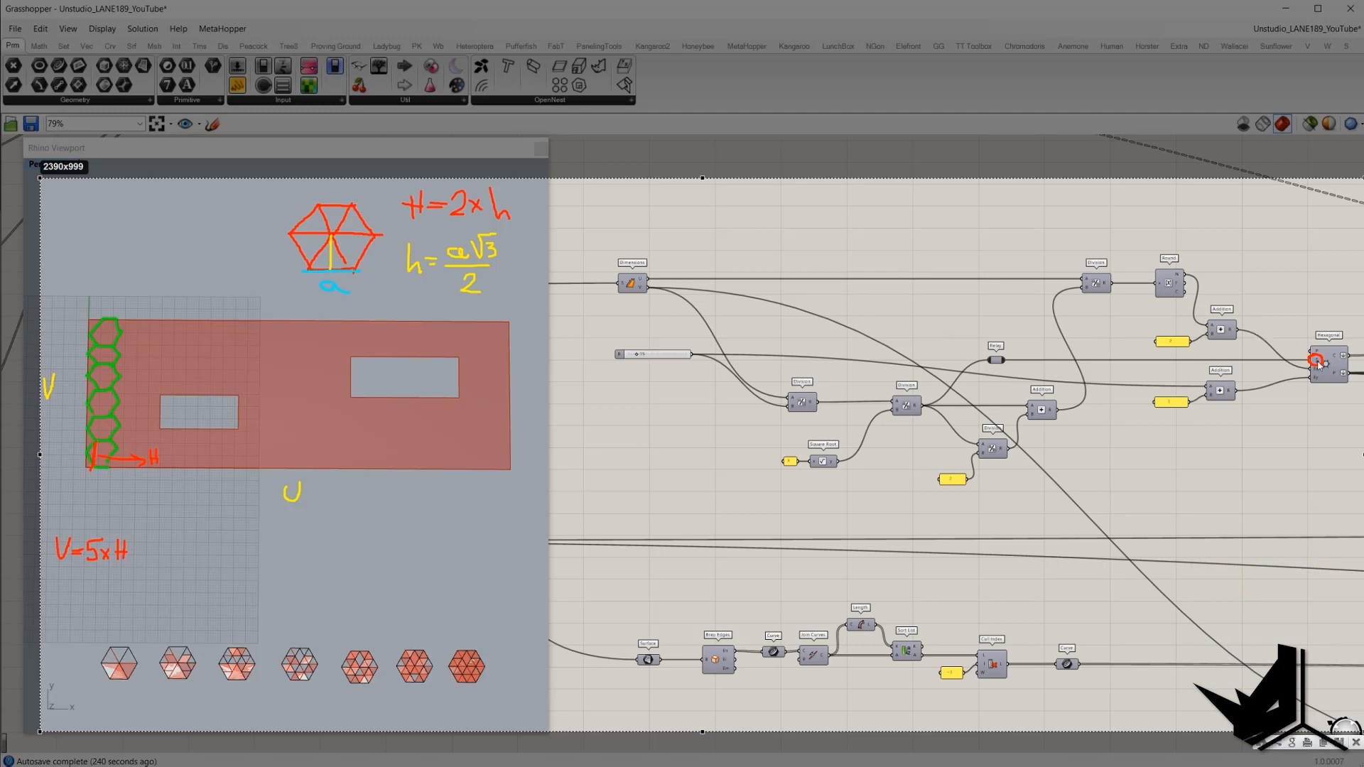
{"action": "mouse_move", "coordinate": [1320, 355]}
{"action": "left_mouse_down"}
{"action": "mouse_move", "coordinate": [1320, 368]}
{"action": "mouse_move", "coordinate": [1314, 355]}
{"action": "left_mouse_up"}
{"action": "mouse_move", "coordinate": [51, 368]}
{"action": "left_mouse_down"}
{"action": "mouse_move", "coordinate": [36, 374]}
{"action": "mouse_move", "coordinate": [41, 412]}
{"action": "mouse_move", "coordinate": [49, 364]}
{"action": "left_mouse_up"}
- Write V=5x2xh=5x2x(a√3/2) beneath the V=5xH note, undoing the misdrawn strokes
{"action": "left_click_drag", "start_coordinate": [56, 578], "coordinate": [82, 585]}
{"action": "mouse_move", "coordinate": [92, 579]}
{"action": "left_mouse_down"}
{"action": "mouse_move", "coordinate": [89, 595]}
{"action": "mouse_move", "coordinate": [100, 580]}
{"action": "mouse_move", "coordinate": [120, 600]}
{"action": "left_mouse_up"}
{"action": "mouse_move", "coordinate": [119, 590]}
{"action": "left_mouse_down"}
{"action": "mouse_move", "coordinate": [110, 601]}
{"action": "mouse_move", "coordinate": [144, 598]}
{"action": "left_mouse_up"}
{"action": "left_click_drag", "start_coordinate": [148, 587], "coordinate": [156, 594]}
{"action": "left_click_drag", "start_coordinate": [156, 587], "coordinate": [147, 595]}
{"action": "key", "text": "ctrl+z"}
{"action": "key", "text": "ctrl+z"}
{"action": "key", "text": "ctrl+z"}
{"action": "left_click_drag", "start_coordinate": [130, 587], "coordinate": [147, 594]}
{"action": "mouse_move", "coordinate": [163, 581]}
{"action": "left_mouse_down"}
{"action": "mouse_move", "coordinate": [177, 603]}
{"action": "mouse_move", "coordinate": [206, 601]}
{"action": "mouse_move", "coordinate": [216, 584]}
{"action": "left_mouse_up"}
{"action": "mouse_move", "coordinate": [222, 590]}
{"action": "left_mouse_down"}
{"action": "mouse_move", "coordinate": [222, 605]}
{"action": "mouse_move", "coordinate": [261, 605]}
{"action": "mouse_move", "coordinate": [311, 583]}
{"action": "mouse_move", "coordinate": [317, 561]}
{"action": "mouse_move", "coordinate": [328, 568]}
{"action": "mouse_move", "coordinate": [299, 616]}
{"action": "mouse_move", "coordinate": [315, 619]}
{"action": "mouse_move", "coordinate": [243, 610]}
{"action": "left_mouse_up"}
{"action": "left_click_drag", "start_coordinate": [342, 600], "coordinate": [359, 599]}
- Circle the 5 in V=5xH, write N=Ey above it and draw an arrow to the Ey input of the Hexagonal component
{"action": "mouse_move", "coordinate": [91, 530]}
{"action": "left_mouse_down"}
{"action": "mouse_move", "coordinate": [84, 566]}
{"action": "mouse_move", "coordinate": [88, 528]}
{"action": "mouse_move", "coordinate": [136, 507]}
{"action": "left_mouse_up"}
{"action": "left_click_drag", "start_coordinate": [128, 512], "coordinate": [136, 511]}
{"action": "left_click_drag", "start_coordinate": [145, 499], "coordinate": [167, 512]}
{"action": "left_click_drag", "start_coordinate": [172, 505], "coordinate": [164, 519]}
{"action": "mouse_move", "coordinate": [191, 517]}
{"action": "left_mouse_down"}
{"action": "mouse_move", "coordinate": [284, 538]}
{"action": "mouse_move", "coordinate": [834, 529]}
{"action": "mouse_move", "coordinate": [1304, 385]}
{"action": "left_mouse_up"}
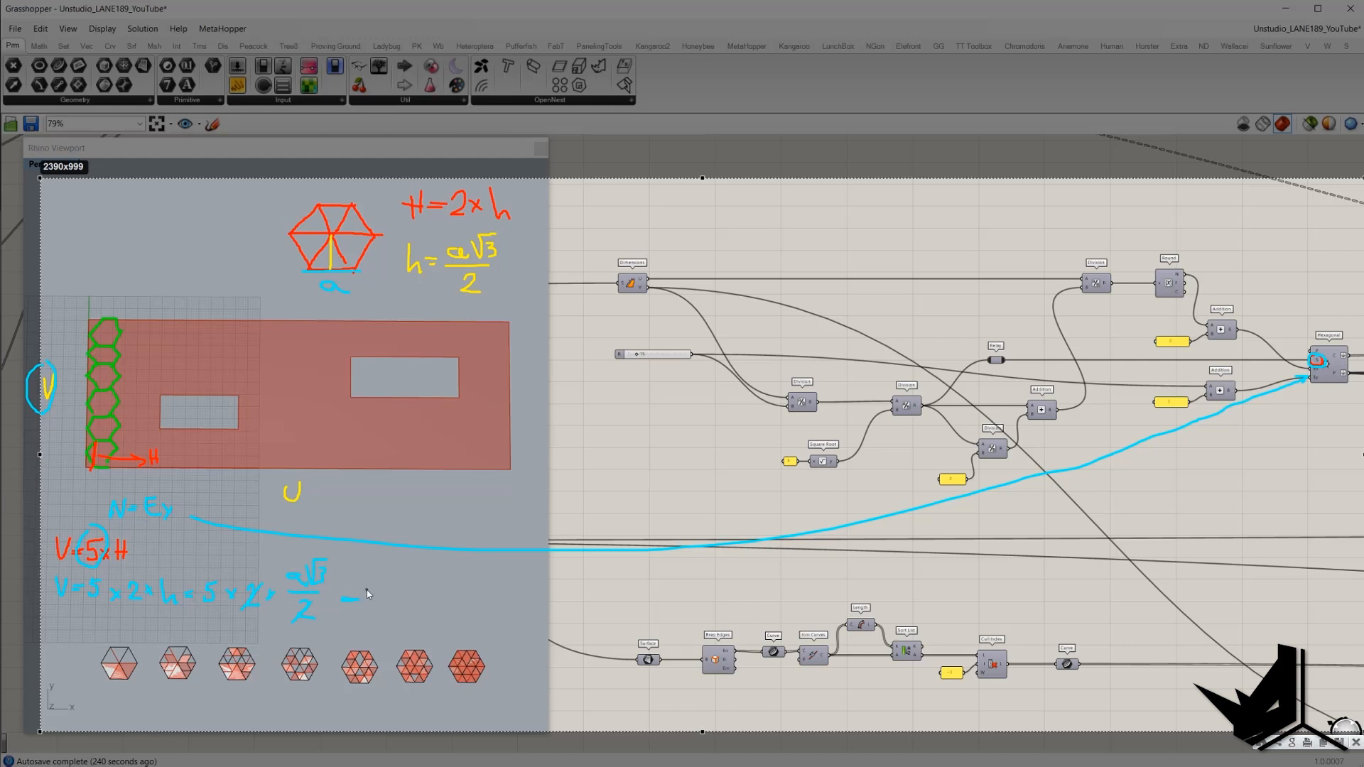
- Complete the equation with Ey x a√3 and write a=V/(Ey x √3) below it
{"action": "mouse_move", "coordinate": [372, 591]}
{"action": "left_mouse_down"}
{"action": "mouse_move", "coordinate": [368, 608]}
{"action": "mouse_move", "coordinate": [378, 585]}
{"action": "mouse_move", "coordinate": [390, 611]}
{"action": "mouse_move", "coordinate": [407, 607]}
{"action": "left_mouse_up"}
{"action": "left_click_drag", "start_coordinate": [433, 597], "coordinate": [435, 609]}
{"action": "mouse_move", "coordinate": [440, 598]}
{"action": "left_mouse_down"}
{"action": "mouse_move", "coordinate": [457, 584]}
{"action": "mouse_move", "coordinate": [469, 610]}
{"action": "mouse_move", "coordinate": [458, 613]}
{"action": "left_mouse_up"}
{"action": "mouse_move", "coordinate": [66, 641]}
{"action": "left_mouse_down"}
{"action": "mouse_move", "coordinate": [55, 651]}
{"action": "mouse_move", "coordinate": [115, 623]}
{"action": "mouse_move", "coordinate": [120, 640]}
{"action": "mouse_move", "coordinate": [85, 660]}
{"action": "mouse_move", "coordinate": [90, 670]}
{"action": "mouse_move", "coordinate": [96, 652]}
{"action": "mouse_move", "coordinate": [106, 679]}
{"action": "mouse_move", "coordinate": [129, 667]}
{"action": "left_mouse_up"}
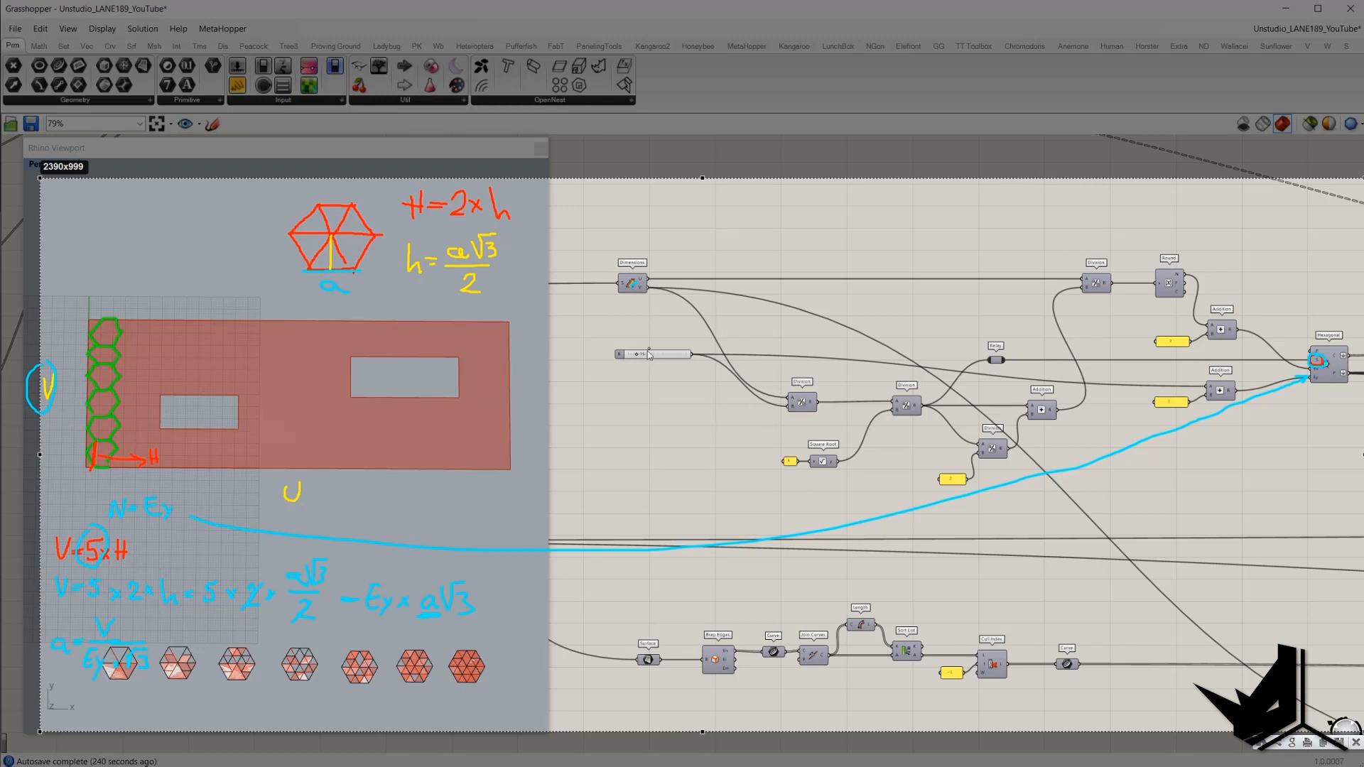
- Label the number slider Ey and circle the first Division, the Square Root with its panel, and the second Division
{"action": "mouse_move", "coordinate": [649, 331]}
{"action": "left_mouse_down"}
{"action": "mouse_move", "coordinate": [641, 342]}
{"action": "mouse_move", "coordinate": [659, 342]}
{"action": "left_mouse_up"}
{"action": "left_click_drag", "start_coordinate": [666, 329], "coordinate": [652, 353]}
{"action": "mouse_move", "coordinate": [796, 380]}
{"action": "left_mouse_down"}
{"action": "mouse_move", "coordinate": [810, 423]}
{"action": "mouse_move", "coordinate": [795, 376]}
{"action": "left_mouse_up"}
{"action": "left_click_drag", "start_coordinate": [826, 449], "coordinate": [831, 448]}
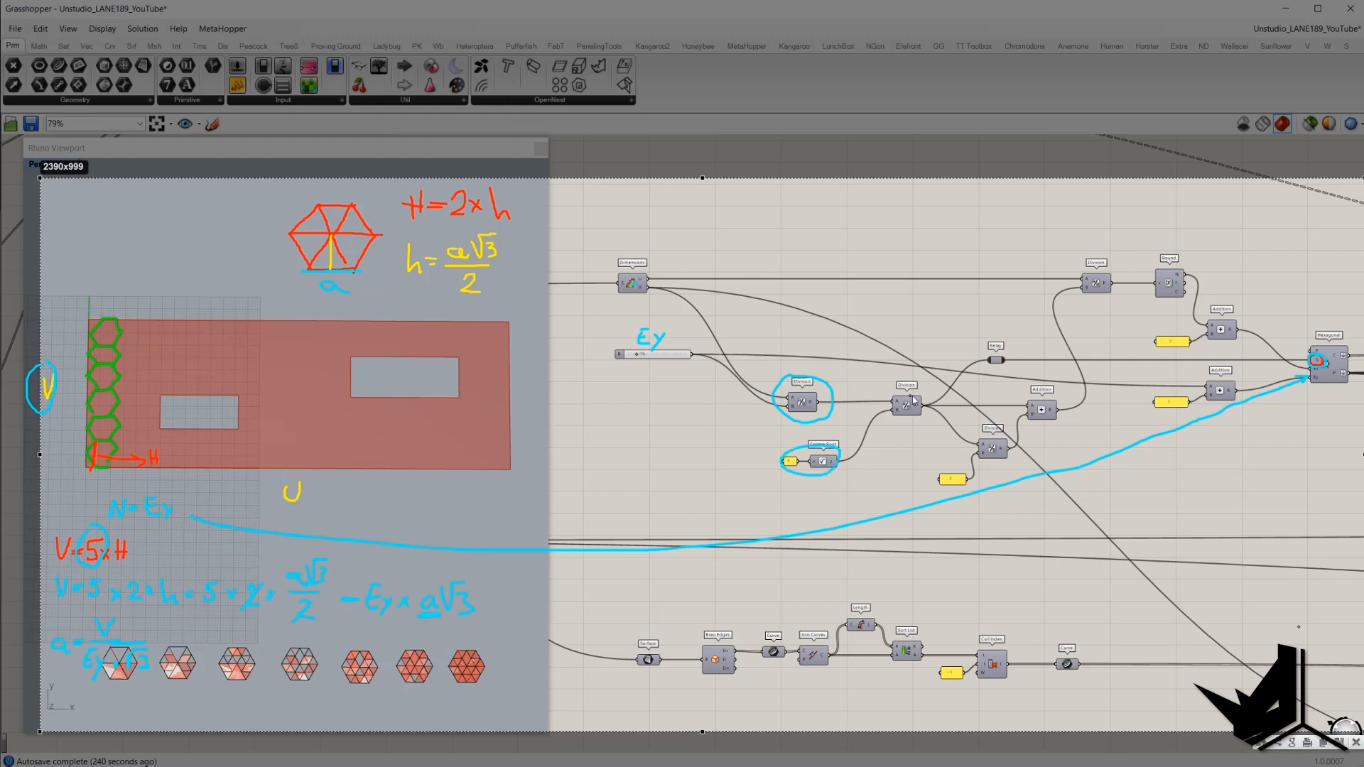
{"action": "left_click_drag", "start_coordinate": [916, 400], "coordinate": [916, 400]}
- Change the annotation colour to red and mark the second Division and the panel feeding the lower Addition
{"action": "left_click", "coordinate": [1362, 707]}
{"action": "left_click", "coordinate": [1212, 562]}
{"action": "left_click", "coordinate": [1216, 716]}
{"action": "mouse_move", "coordinate": [904, 383]}
{"action": "left_mouse_down"}
{"action": "mouse_move", "coordinate": [888, 416]}
{"action": "mouse_move", "coordinate": [925, 398]}
{"action": "mouse_move", "coordinate": [912, 364]}
{"action": "mouse_move", "coordinate": [931, 366]}
{"action": "left_mouse_up"}
{"action": "mouse_move", "coordinate": [1176, 401]}
{"action": "left_mouse_down"}
{"action": "mouse_move", "coordinate": [1162, 393]}
{"action": "mouse_move", "coordinate": [1165, 416]}
{"action": "mouse_move", "coordinate": [1183, 396]}
{"action": "mouse_move", "coordinate": [1162, 398]}
{"action": "left_mouse_up"}
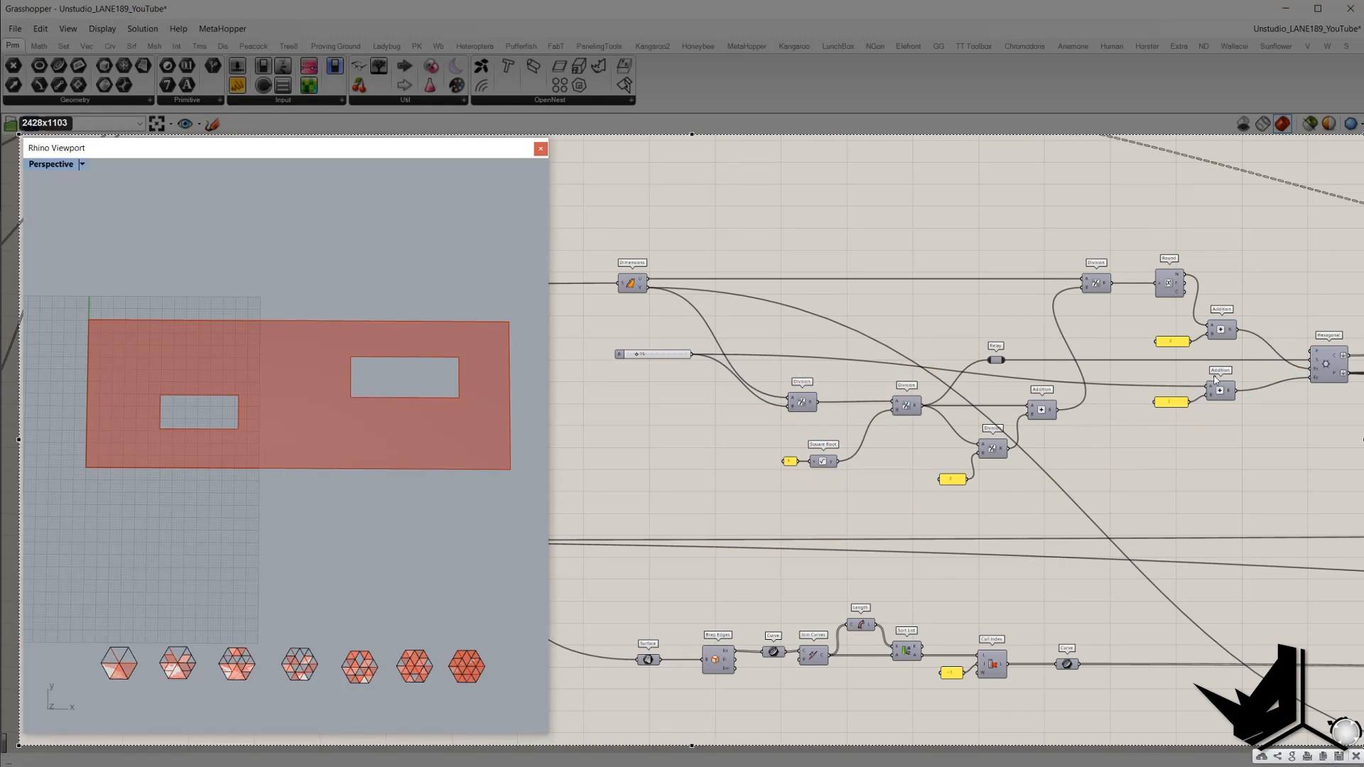
- Circle the lower Addition in red, label the slider Ey and sketch two hexagon columns, circling the gap above the second
{"action": "mouse_move", "coordinate": [1165, 377]}
{"action": "left_mouse_down"}
{"action": "mouse_move", "coordinate": [1221, 427]}
{"action": "mouse_move", "coordinate": [1207, 367]}
{"action": "left_mouse_up"}
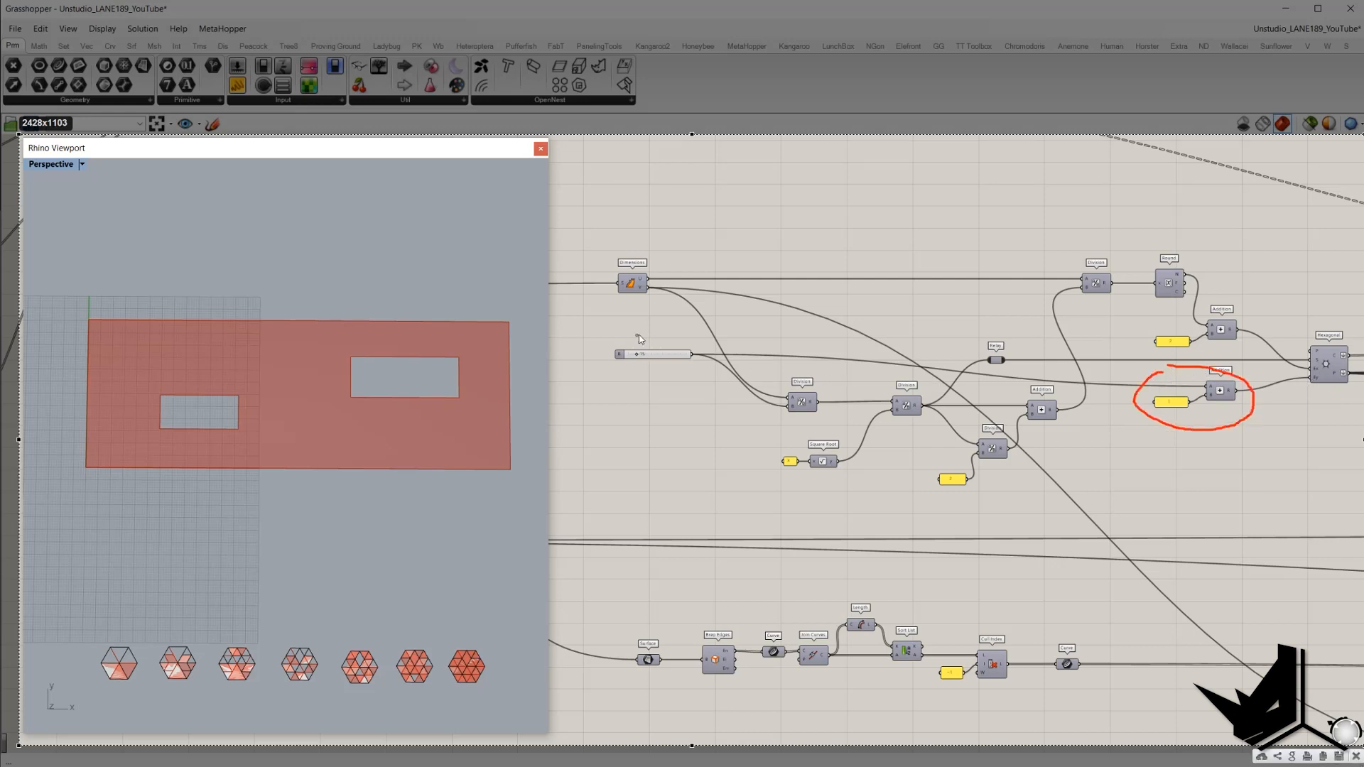
{"action": "mouse_move", "coordinate": [659, 321]}
{"action": "left_mouse_down"}
{"action": "mouse_move", "coordinate": [651, 334]}
{"action": "mouse_move", "coordinate": [672, 331]}
{"action": "mouse_move", "coordinate": [660, 349]}
{"action": "left_mouse_up"}
{"action": "mouse_move", "coordinate": [135, 444]}
{"action": "left_mouse_down"}
{"action": "mouse_move", "coordinate": [87, 449]}
{"action": "mouse_move", "coordinate": [134, 464]}
{"action": "mouse_move", "coordinate": [136, 446]}
{"action": "mouse_move", "coordinate": [91, 411]}
{"action": "mouse_move", "coordinate": [121, 388]}
{"action": "mouse_move", "coordinate": [96, 359]}
{"action": "mouse_move", "coordinate": [138, 370]}
{"action": "mouse_move", "coordinate": [130, 351]}
{"action": "mouse_move", "coordinate": [171, 337]}
{"action": "mouse_move", "coordinate": [167, 365]}
{"action": "left_mouse_up"}
{"action": "left_click_drag", "start_coordinate": [140, 364], "coordinate": [179, 364]}
{"action": "mouse_move", "coordinate": [150, 296]}
{"action": "left_mouse_down"}
{"action": "mouse_move", "coordinate": [181, 293]}
{"action": "mouse_move", "coordinate": [133, 284]}
{"action": "left_mouse_up"}
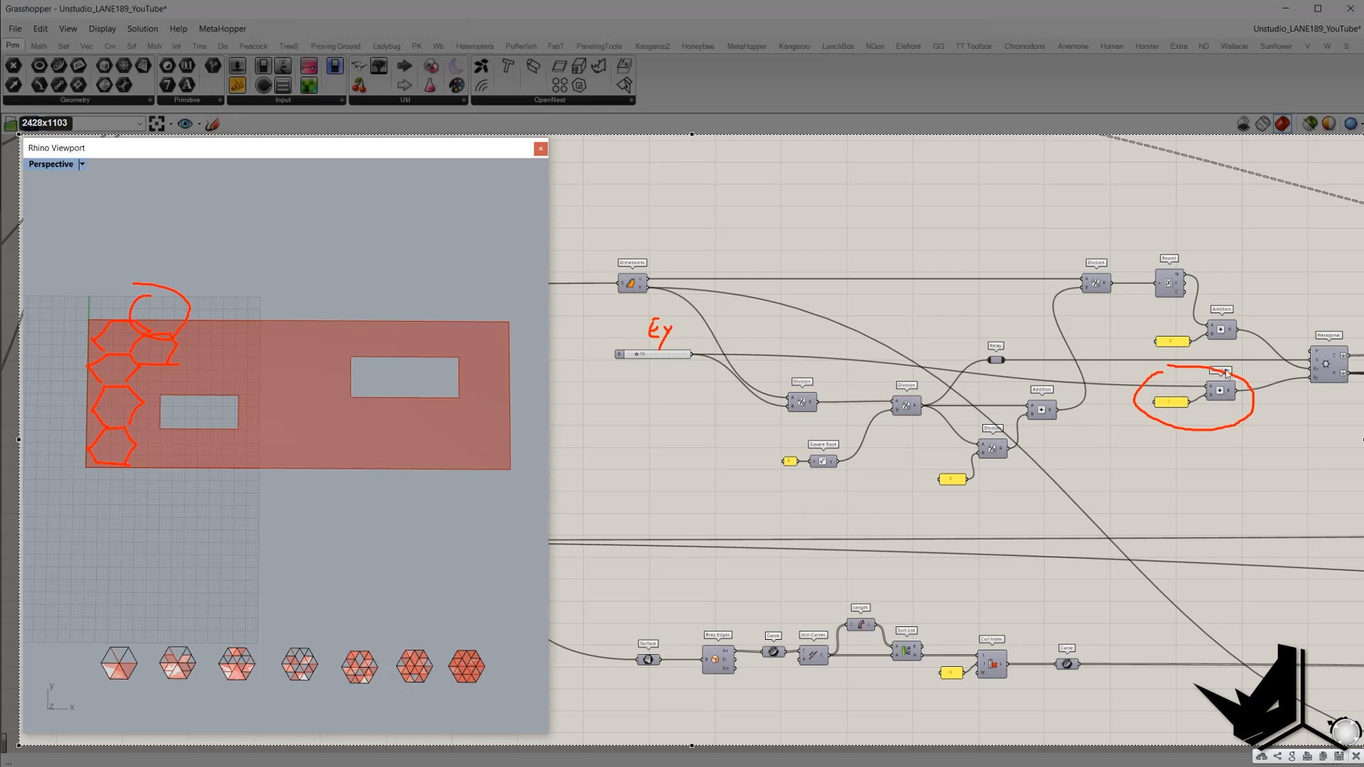
- Change the annotation colour to yellow, sketch an extra hexagon atop each column and circle the lower Addition with its panel
{"action": "left_click", "coordinate": [1363, 723]}
{"action": "left_click", "coordinate": [1230, 575]}
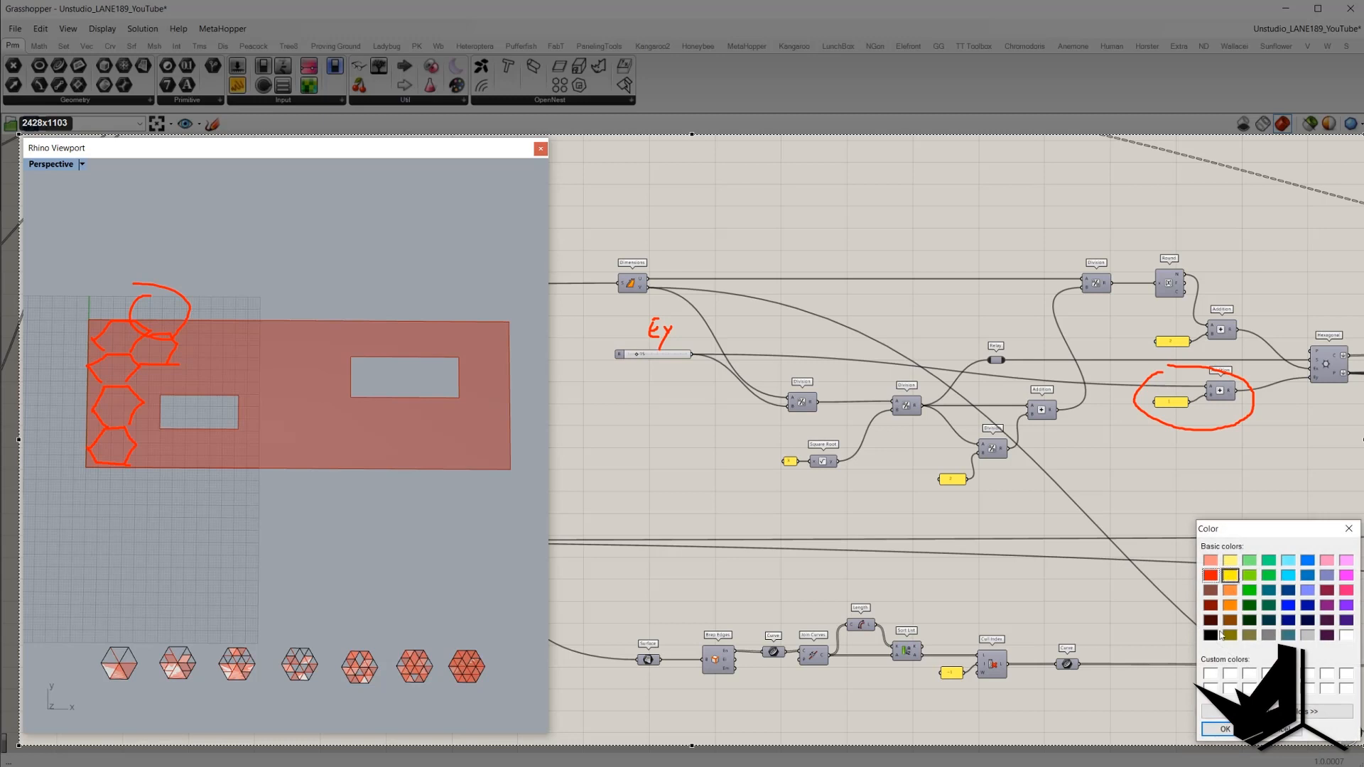
{"action": "left_click", "coordinate": [1217, 730]}
{"action": "mouse_move", "coordinate": [130, 324]}
{"action": "left_mouse_down"}
{"action": "mouse_move", "coordinate": [171, 294]}
{"action": "mouse_move", "coordinate": [172, 327]}
{"action": "mouse_move", "coordinate": [101, 302]}
{"action": "mouse_move", "coordinate": [138, 279]}
{"action": "mouse_move", "coordinate": [147, 301]}
{"action": "left_mouse_up"}
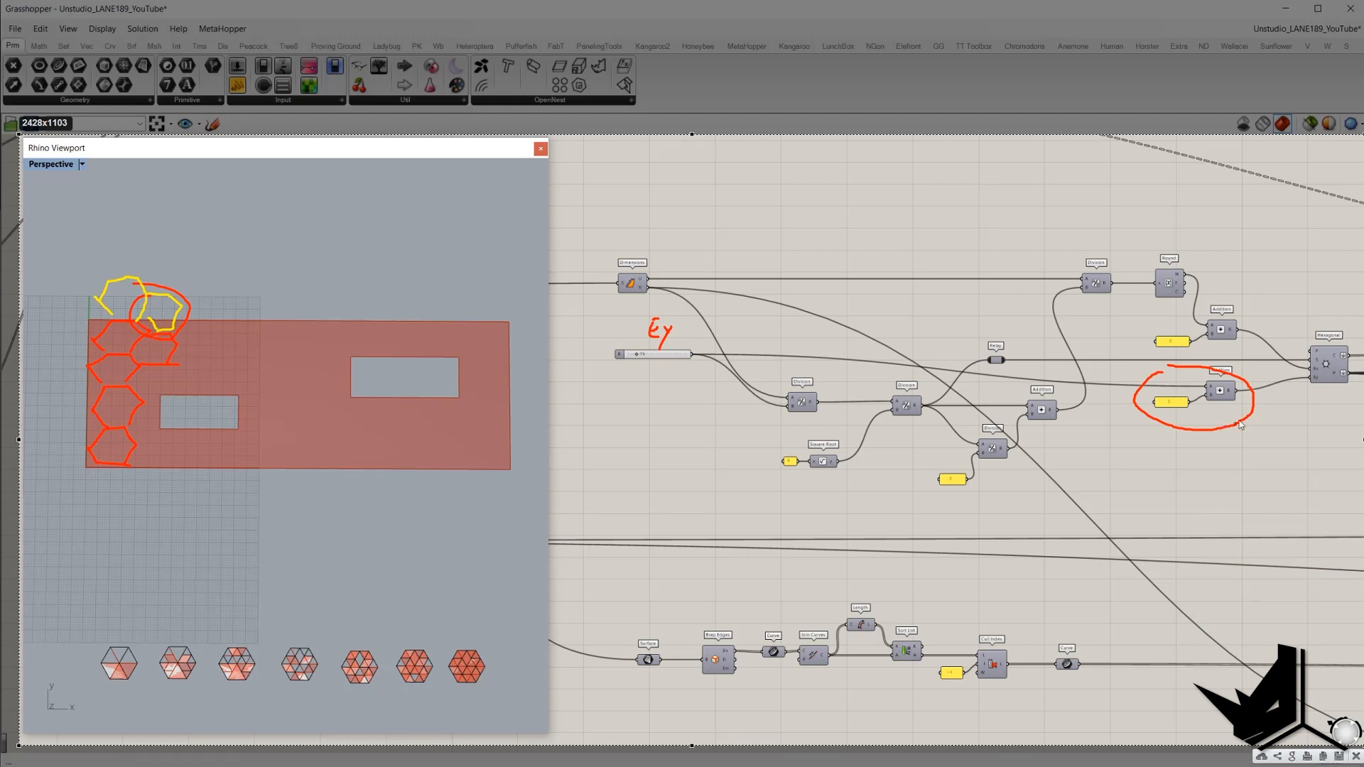
{"action": "mouse_move", "coordinate": [1236, 364]}
{"action": "left_mouse_down"}
{"action": "mouse_move", "coordinate": [1151, 373]}
{"action": "mouse_move", "coordinate": [1233, 431]}
{"action": "left_mouse_up"}
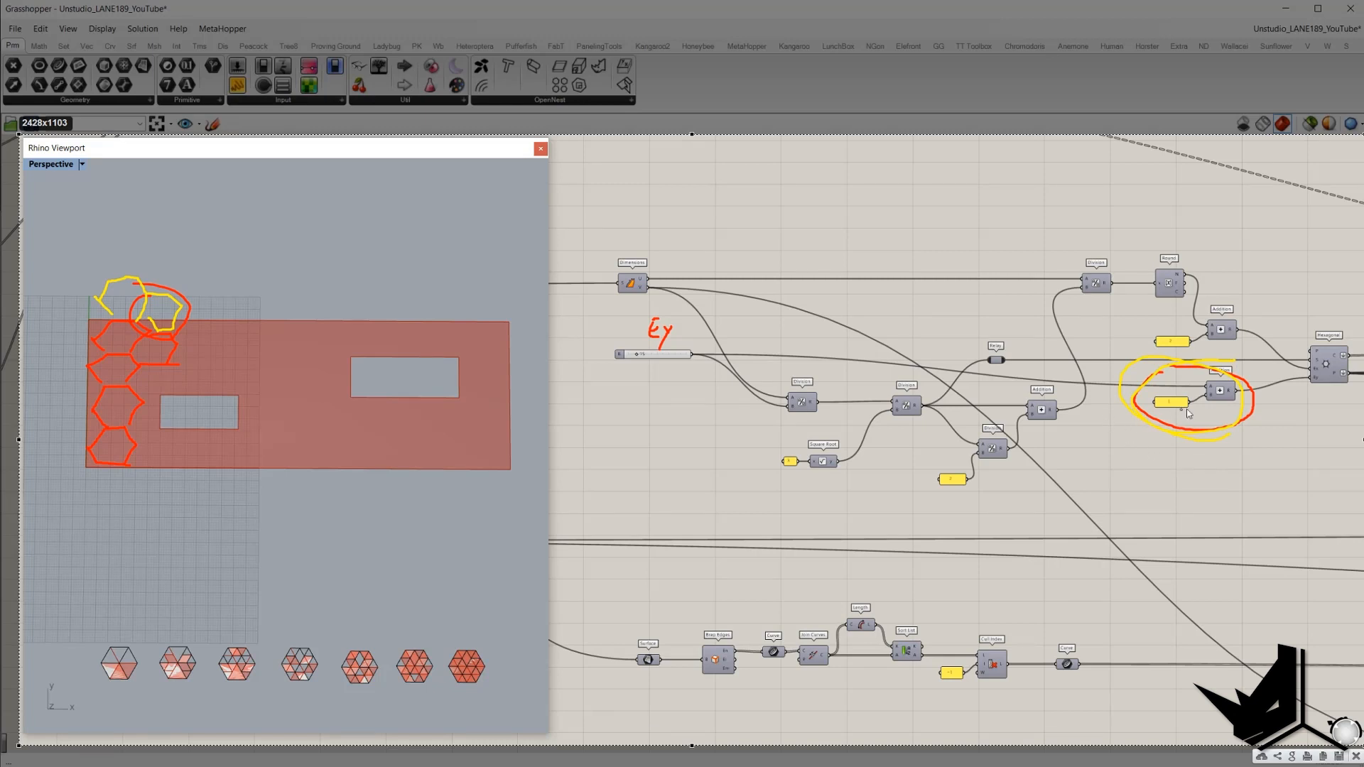
- Mark the Hexagonal component's size and Ey inputs, dot the lowest hexagon's centre and label the facade's edges U and V
{"action": "left_click_drag", "start_coordinate": [1319, 363], "coordinate": [1313, 382]}
{"action": "left_click", "coordinate": [111, 449]}
{"action": "mouse_move", "coordinate": [286, 254]}
{"action": "left_mouse_down"}
{"action": "mouse_move", "coordinate": [291, 280]}
{"action": "mouse_move", "coordinate": [305, 254]}
{"action": "left_mouse_up"}
{"action": "mouse_move", "coordinate": [30, 364]}
{"action": "left_mouse_down"}
{"action": "mouse_move", "coordinate": [42, 378]}
{"action": "mouse_move", "coordinate": [49, 363]}
{"action": "left_mouse_up"}
- Change the annotation colour to red and sketch further hexagons in the second and third columns
{"action": "left_click", "coordinate": [1345, 732]}
{"action": "left_click", "coordinate": [1212, 576]}
{"action": "left_click", "coordinate": [1222, 724]}
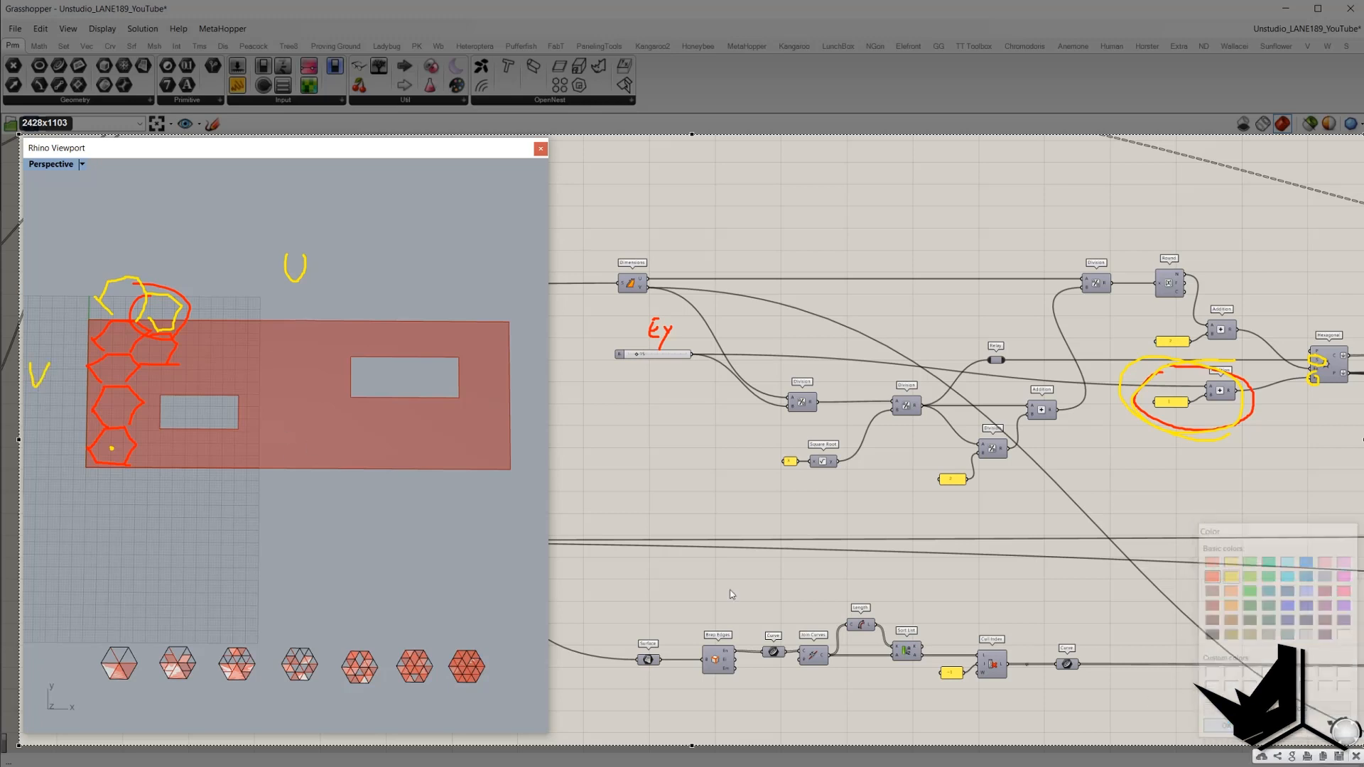
{"action": "mouse_move", "coordinate": [142, 403]}
{"action": "left_mouse_down"}
{"action": "mouse_move", "coordinate": [161, 404]}
{"action": "mouse_move", "coordinate": [161, 437]}
{"action": "left_mouse_up"}
{"action": "mouse_move", "coordinate": [135, 444]}
{"action": "left_mouse_down"}
{"action": "mouse_move", "coordinate": [158, 443]}
{"action": "mouse_move", "coordinate": [169, 464]}
{"action": "left_mouse_up"}
{"action": "mouse_move", "coordinate": [171, 425]}
{"action": "left_mouse_down"}
{"action": "mouse_move", "coordinate": [193, 425]}
{"action": "mouse_move", "coordinate": [169, 463]}
{"action": "mouse_move", "coordinate": [175, 381]}
{"action": "mouse_move", "coordinate": [201, 427]}
{"action": "left_mouse_up"}
- Change the annotation colour to yellow and dot the centres of six neighbouring hexagons across the three columns
{"action": "left_click", "coordinate": [1229, 574]}
{"action": "left_click", "coordinate": [1218, 730]}
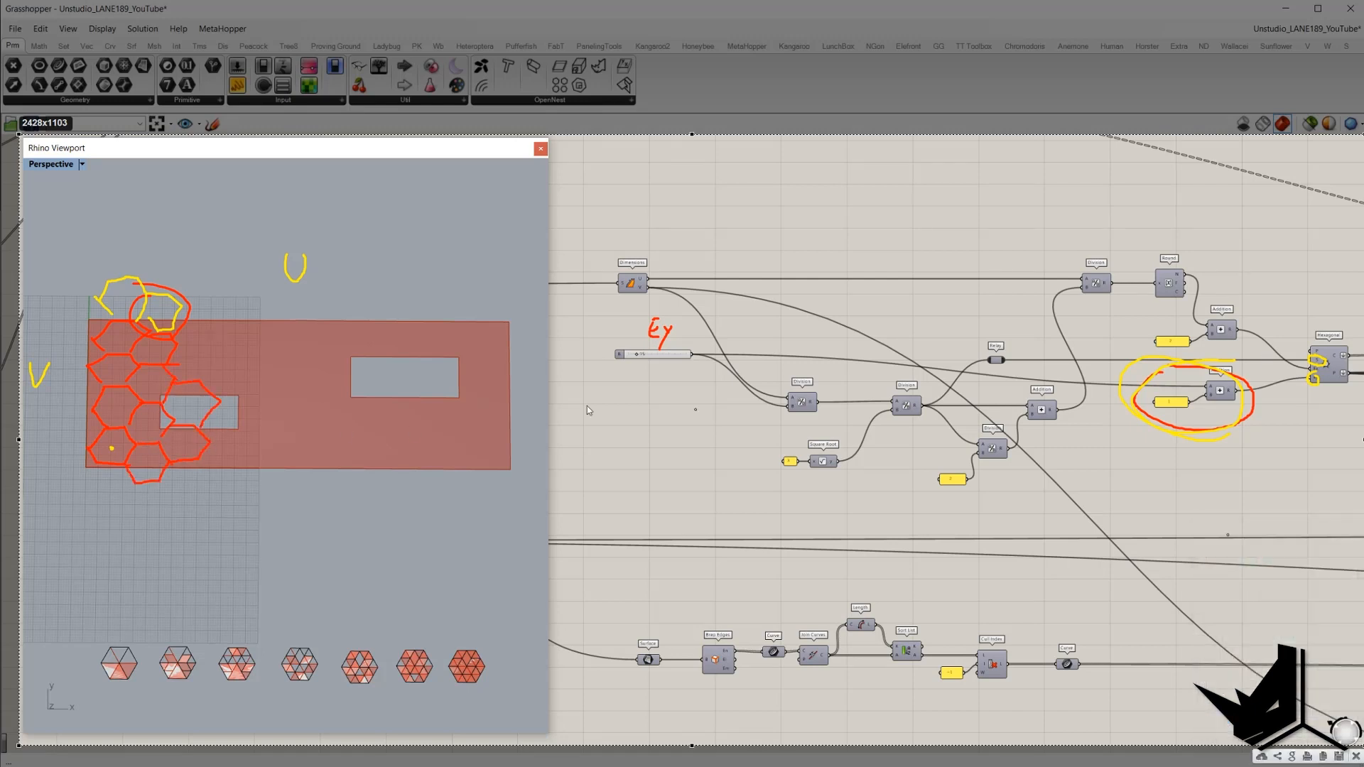
{"action": "left_click", "coordinate": [146, 426]}
{"action": "left_click", "coordinate": [145, 465]}
{"action": "left_click", "coordinate": [182, 445]}
{"action": "left_click", "coordinate": [188, 406]}
{"action": "left_click", "coordinate": [113, 406]}
{"action": "left_click", "coordinate": [150, 383]}
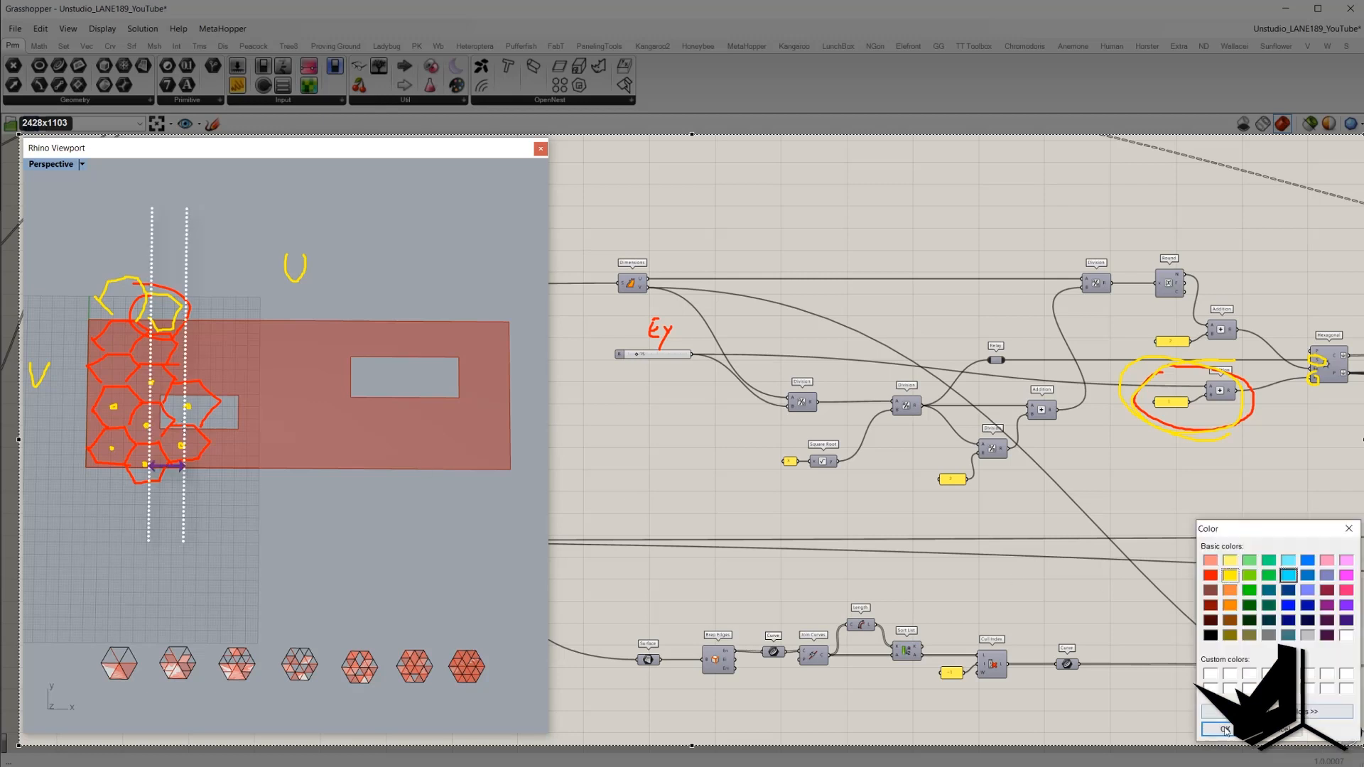
- Change the annotation colour to light blue and write a+a/2 below the facade
{"action": "left_click", "coordinate": [1225, 731]}
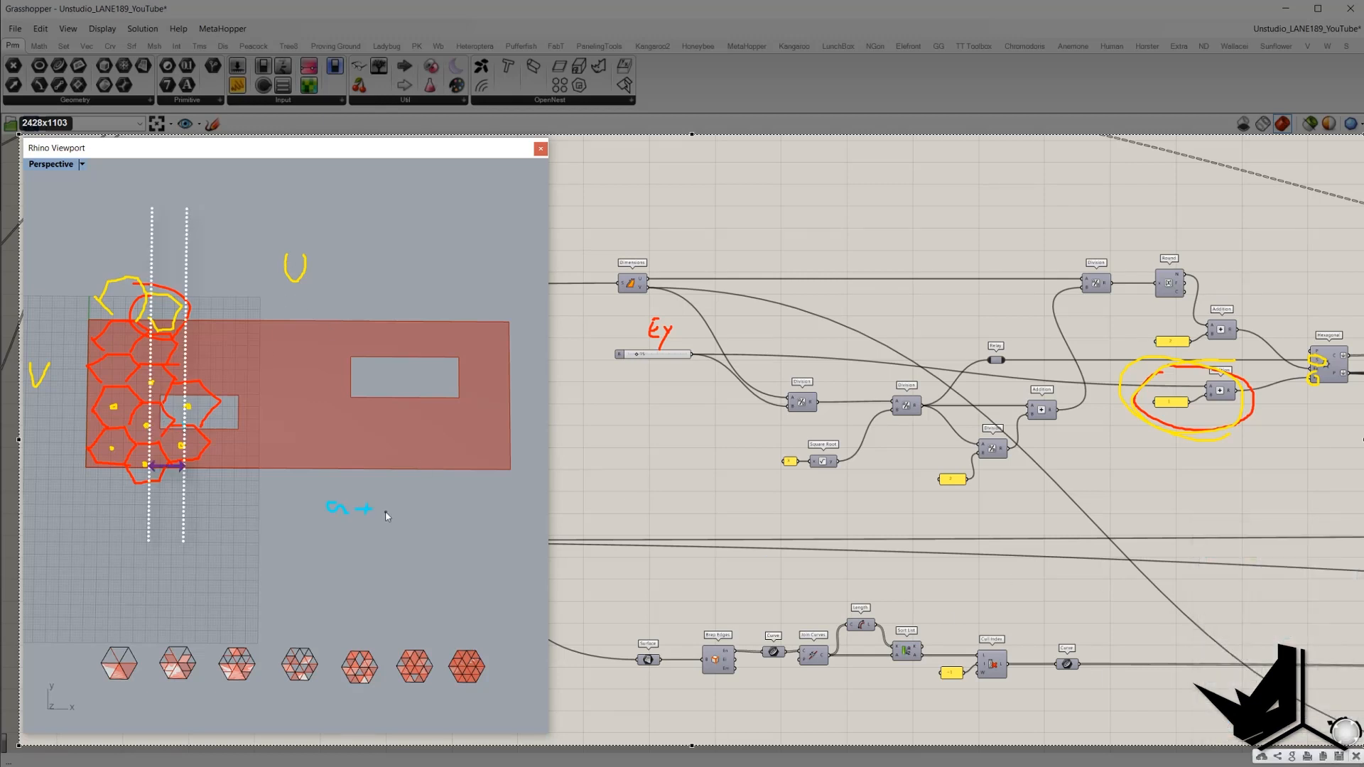
{"action": "key", "text": "ctrl+z"}
{"action": "left_click_drag", "start_coordinate": [360, 512], "coordinate": [371, 526]}
{"action": "mouse_move", "coordinate": [378, 515]}
{"action": "left_mouse_down"}
{"action": "mouse_move", "coordinate": [424, 508]}
{"action": "mouse_move", "coordinate": [429, 548]}
{"action": "left_mouse_up"}
{"action": "key", "text": "ctrl+z"}
{"action": "key", "text": "ctrl+z"}
{"action": "key", "text": "ctrl+z"}
- Draw four light-blue vertical lines across the facade through the centres of successive hexagon columns
{"action": "left_click_drag", "start_coordinate": [158, 256], "coordinate": [157, 307]}
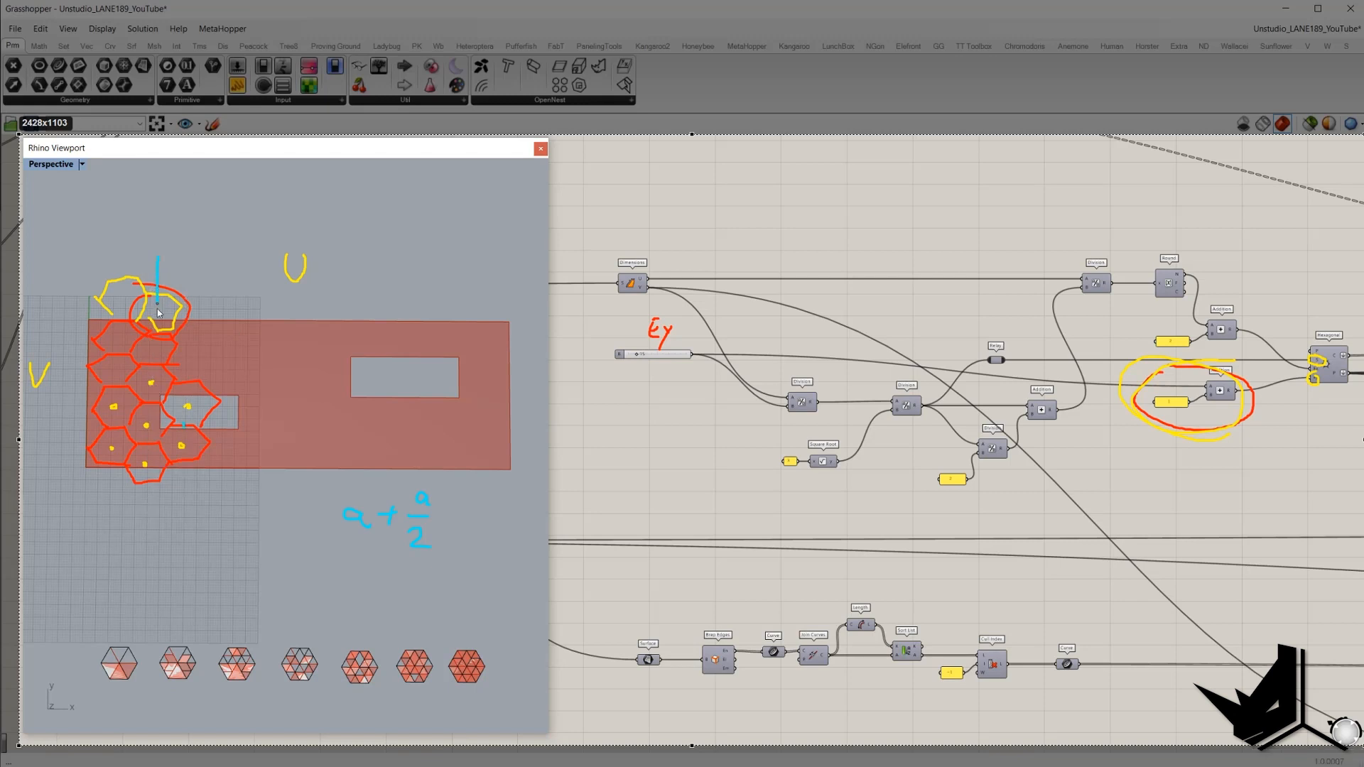
{"action": "left_click_drag", "start_coordinate": [151, 402], "coordinate": [143, 505]}
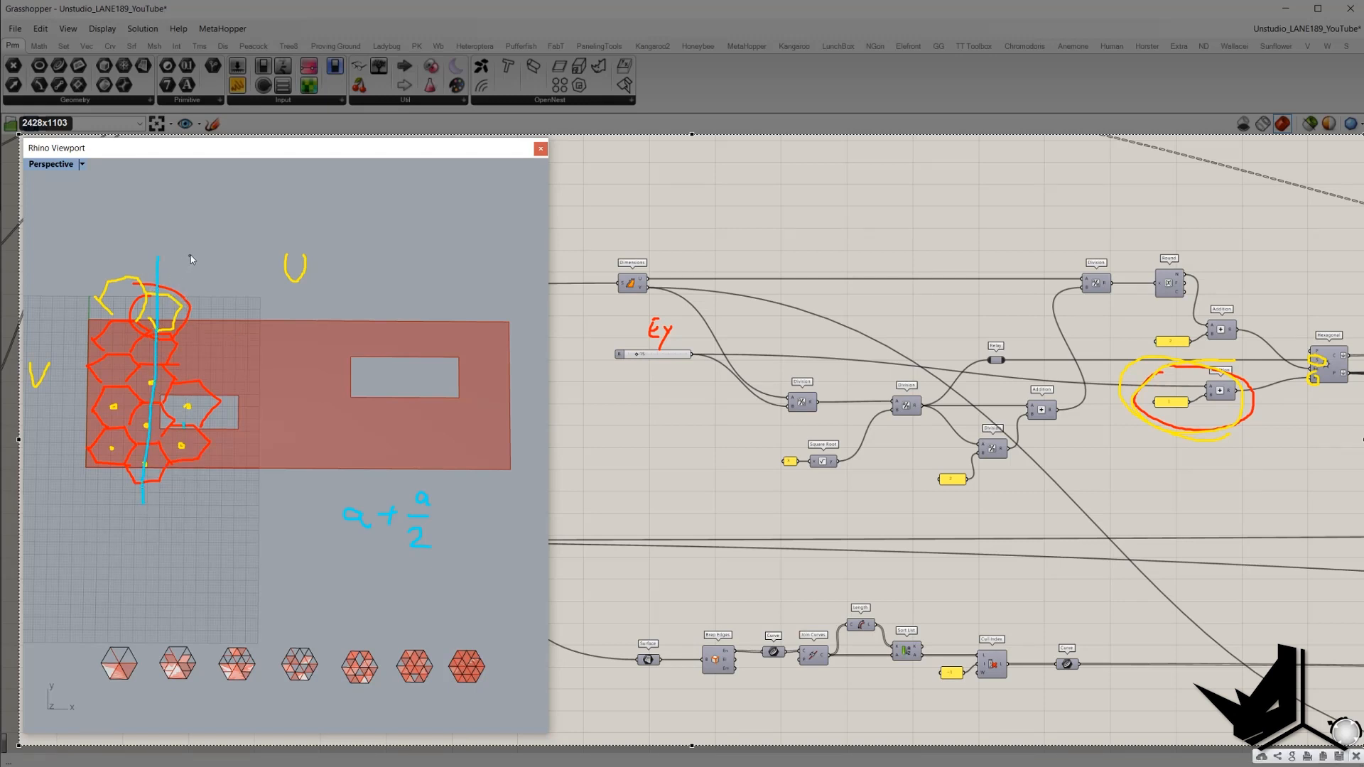
{"action": "left_click_drag", "start_coordinate": [190, 255], "coordinate": [181, 498]}
{"action": "left_click_drag", "start_coordinate": [121, 243], "coordinate": [118, 377]}
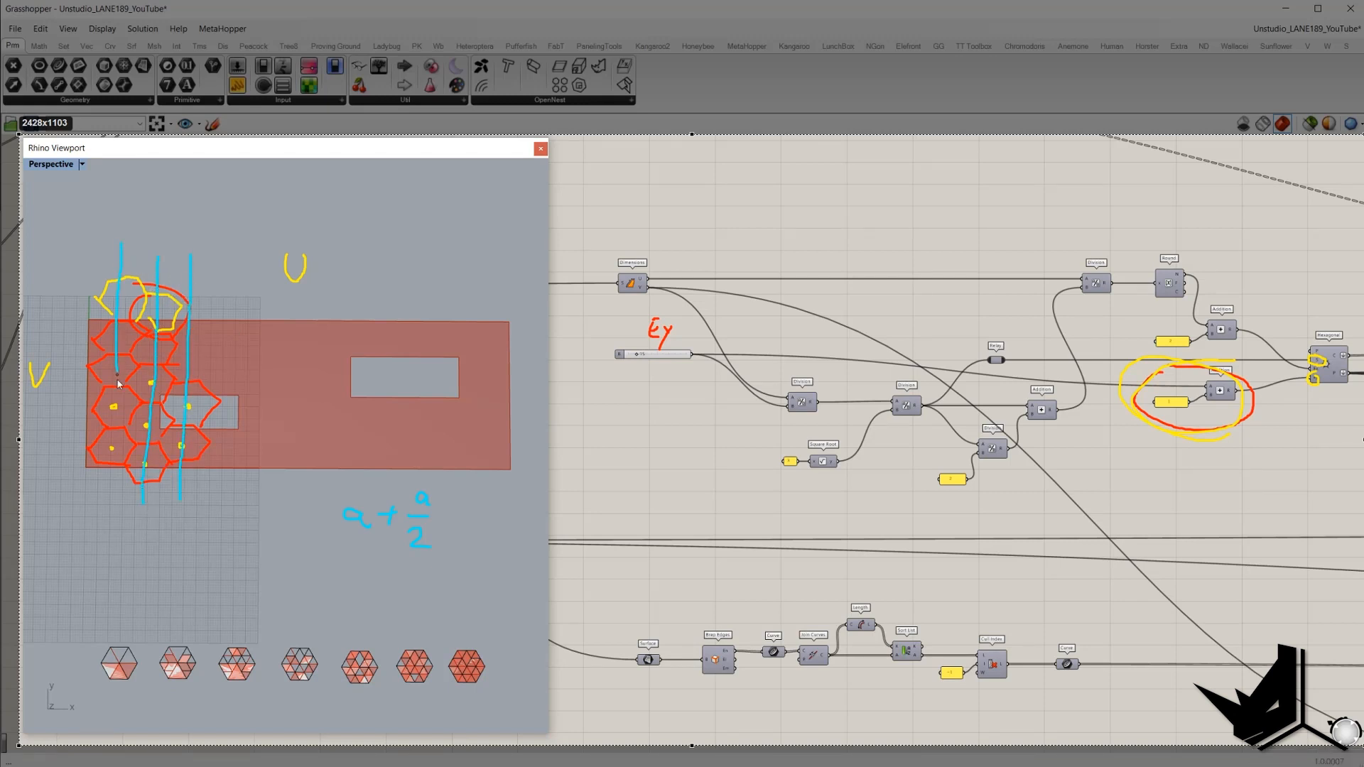
{"action": "left_click_drag", "start_coordinate": [108, 500], "coordinate": [109, 505]}
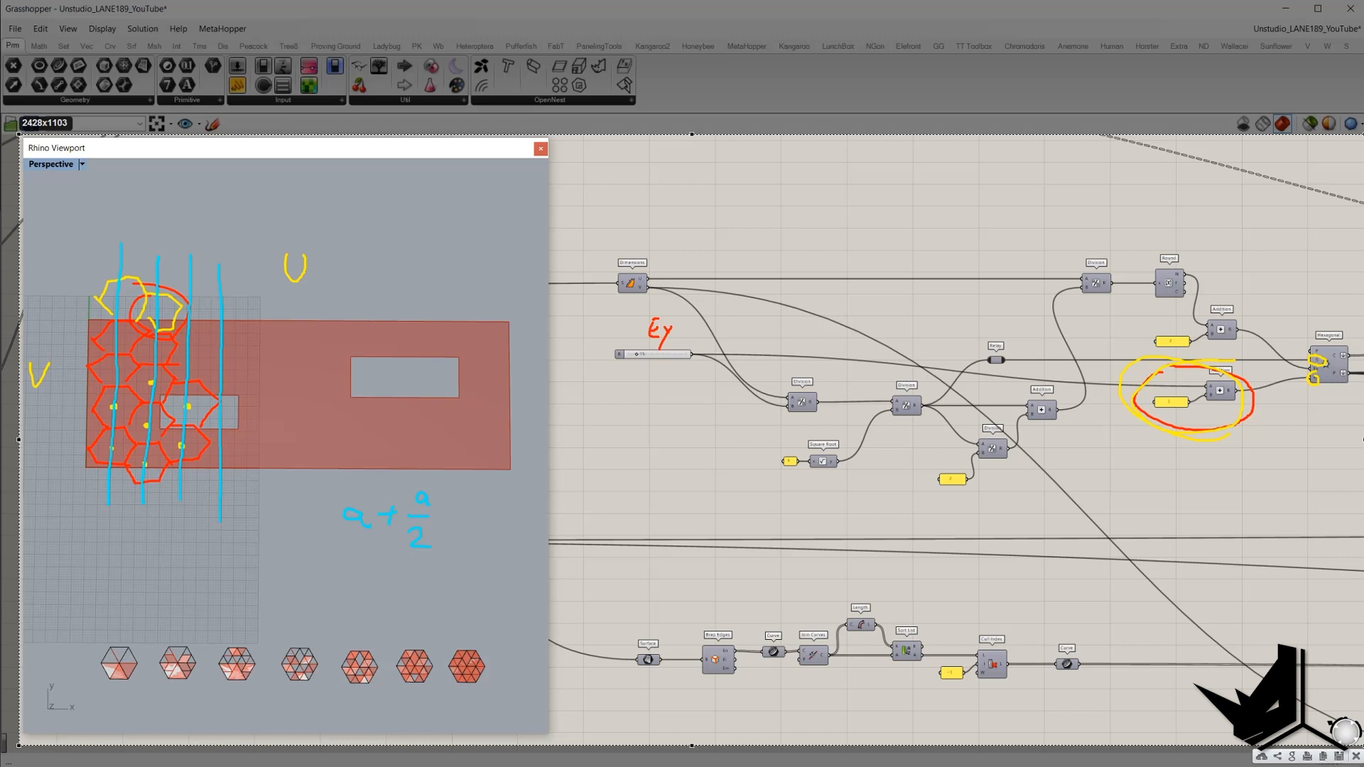
- Change the annotation colour to yellow and mark the horizontal distance between the second and third column lines
{"action": "left_click", "coordinate": [1363, 719]}
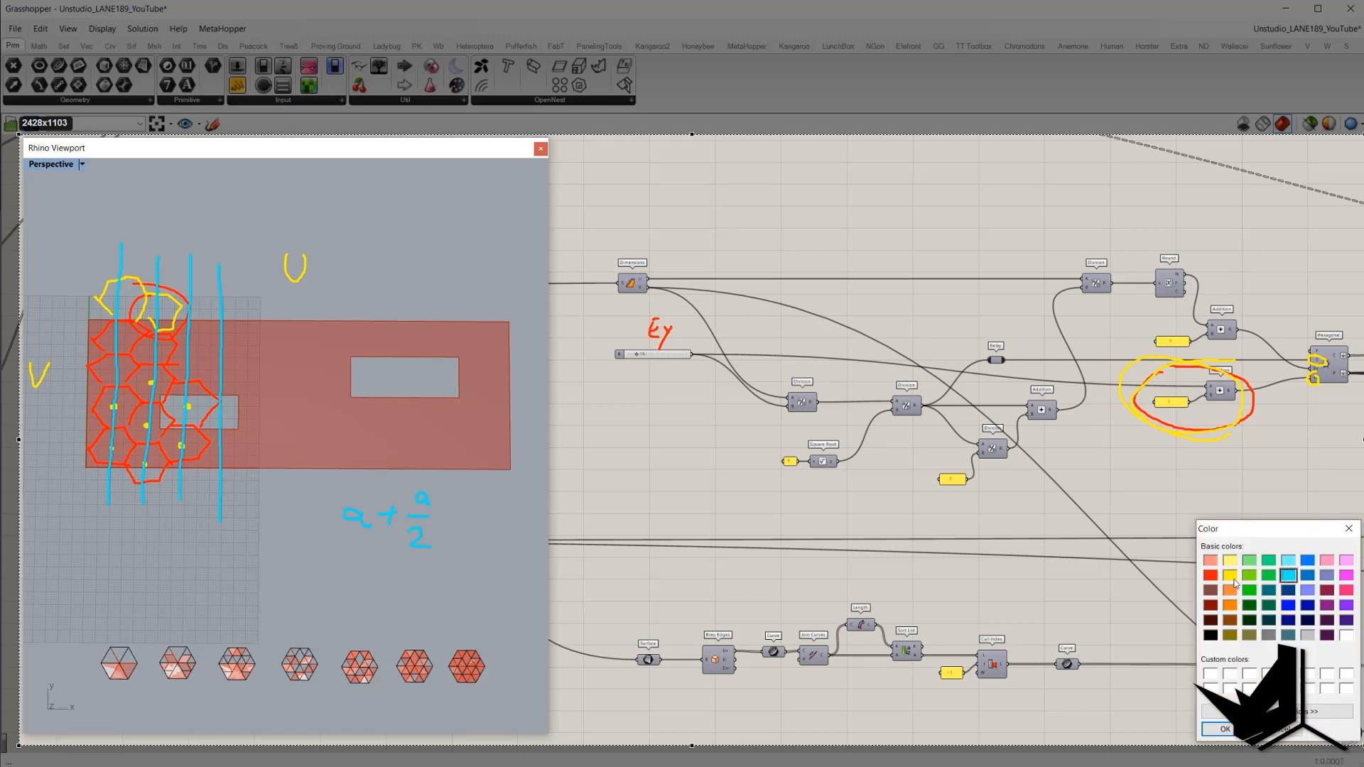
{"action": "left_click", "coordinate": [1233, 577]}
{"action": "left_click", "coordinate": [1223, 730]}
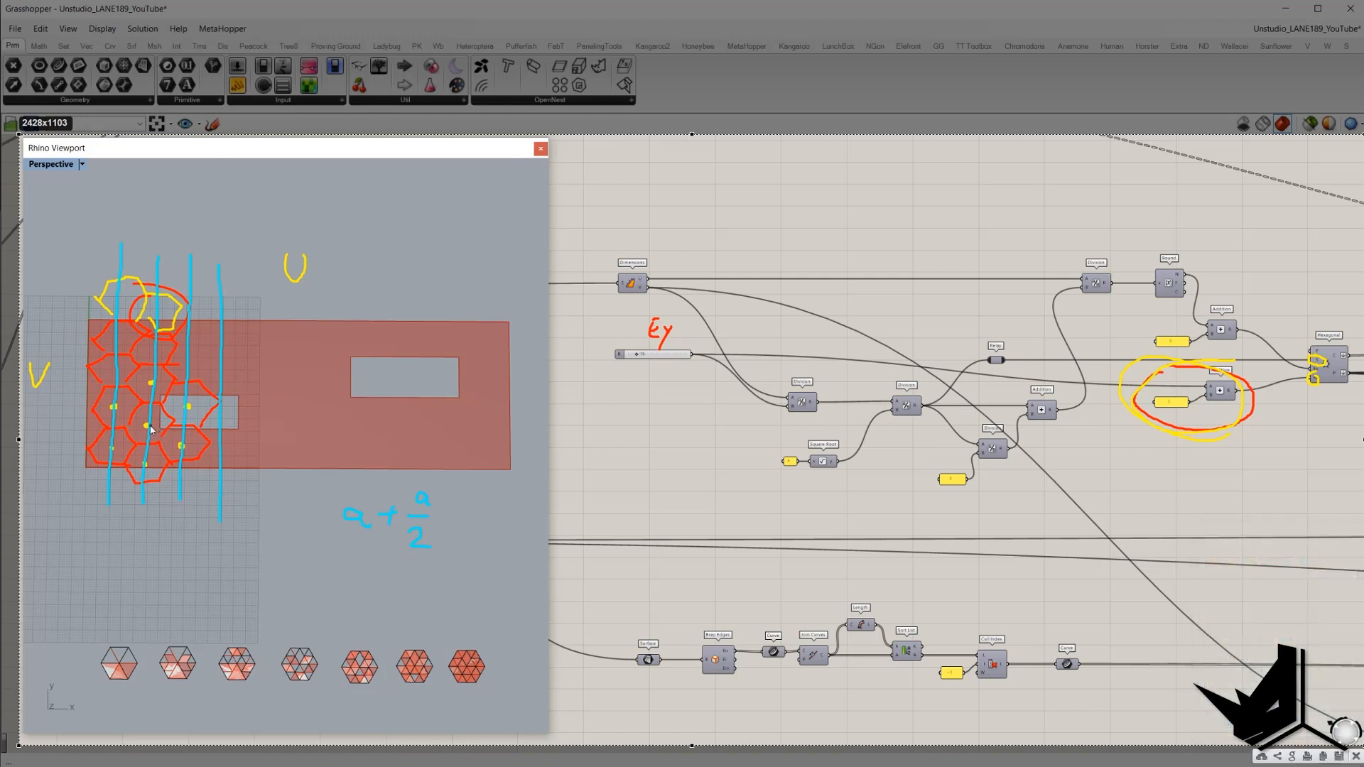
{"action": "mouse_move", "coordinate": [147, 426]}
{"action": "left_mouse_down"}
{"action": "mouse_move", "coordinate": [158, 444]}
{"action": "mouse_move", "coordinate": [171, 424]}
{"action": "mouse_move", "coordinate": [161, 436]}
{"action": "left_mouse_up"}
{"action": "left_click_drag", "start_coordinate": [146, 424], "coordinate": [173, 425]}
- Write the column spacing a+a/2=3/2a in yellow below the facade
{"action": "mouse_move", "coordinate": [166, 559]}
{"action": "left_mouse_down"}
{"action": "mouse_move", "coordinate": [199, 562]}
{"action": "mouse_move", "coordinate": [189, 568]}
{"action": "left_mouse_up"}
{"action": "left_click_drag", "start_coordinate": [216, 546], "coordinate": [223, 562]}
{"action": "mouse_move", "coordinate": [201, 579]}
{"action": "left_mouse_down"}
{"action": "mouse_move", "coordinate": [219, 589]}
{"action": "mouse_move", "coordinate": [242, 561]}
{"action": "left_mouse_up"}
{"action": "left_click_drag", "start_coordinate": [230, 569], "coordinate": [248, 569]}
{"action": "left_click_drag", "start_coordinate": [250, 576], "coordinate": [290, 579]}
- Write U/(3/2)a in green above the component chain
{"action": "mouse_move", "coordinate": [709, 183]}
{"action": "left_mouse_down"}
{"action": "mouse_move", "coordinate": [739, 183]}
{"action": "mouse_move", "coordinate": [746, 246]}
{"action": "left_mouse_up"}
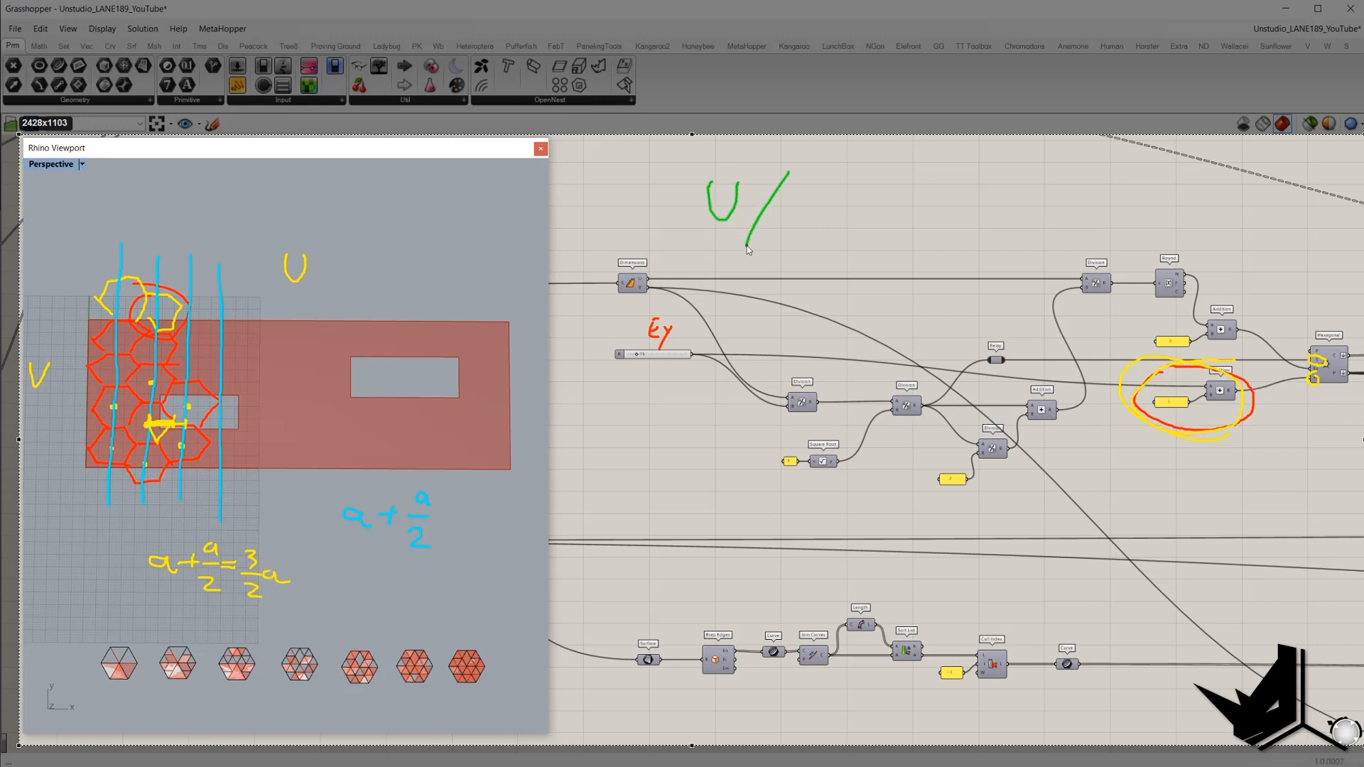
{"action": "left_click_drag", "start_coordinate": [806, 182], "coordinate": [822, 206]}
{"action": "mouse_move", "coordinate": [798, 217]}
{"action": "left_mouse_down"}
{"action": "mouse_move", "coordinate": [819, 233]}
{"action": "mouse_move", "coordinate": [858, 218]}
{"action": "left_mouse_up"}
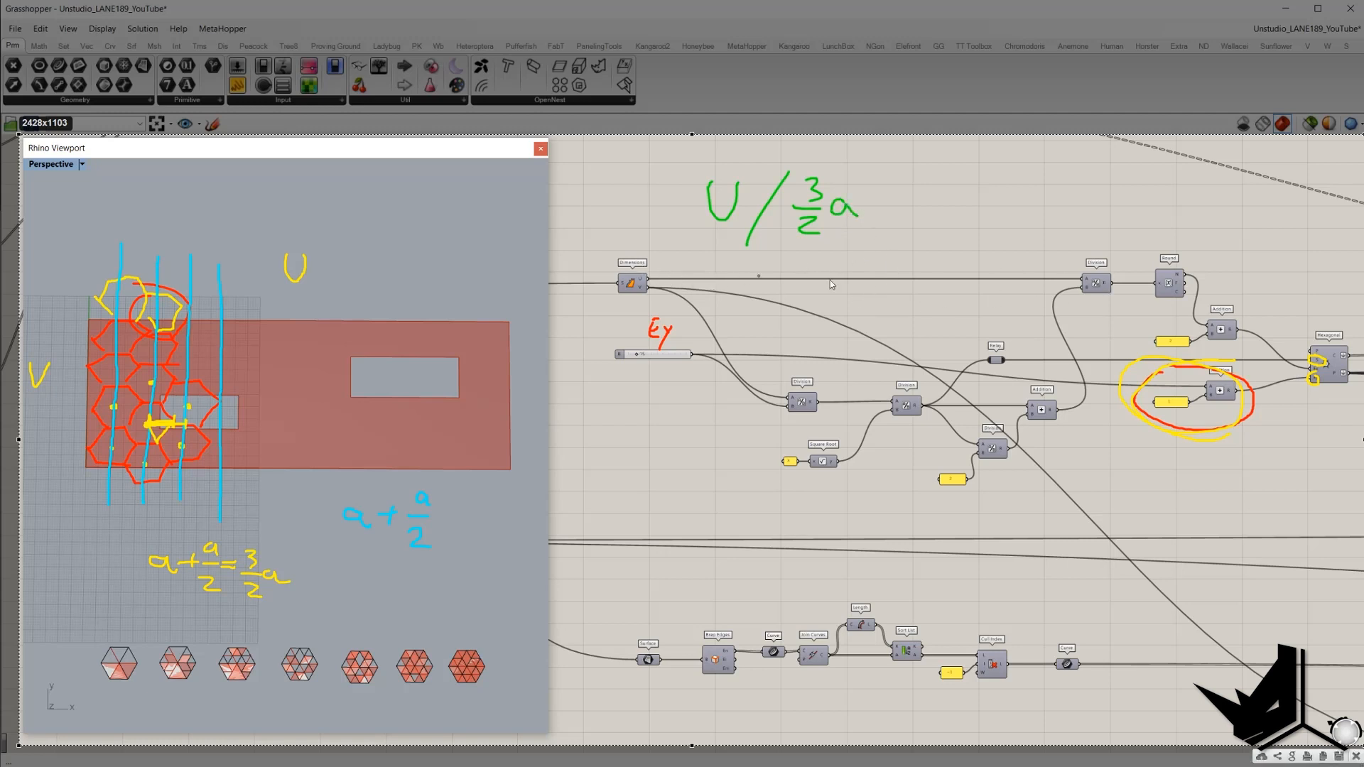
- Circle the Dimensions U output, label the second Division a, and circle the next Addition and the Division with its panel
{"action": "mouse_move", "coordinate": [643, 278]}
{"action": "left_mouse_down"}
{"action": "mouse_move", "coordinate": [633, 271]}
{"action": "mouse_move", "coordinate": [641, 281]}
{"action": "left_mouse_up"}
{"action": "mouse_move", "coordinate": [911, 384]}
{"action": "left_mouse_down"}
{"action": "mouse_move", "coordinate": [893, 376]}
{"action": "mouse_move", "coordinate": [921, 393]}
{"action": "mouse_move", "coordinate": [888, 384]}
{"action": "mouse_move", "coordinate": [916, 365]}
{"action": "left_mouse_up"}
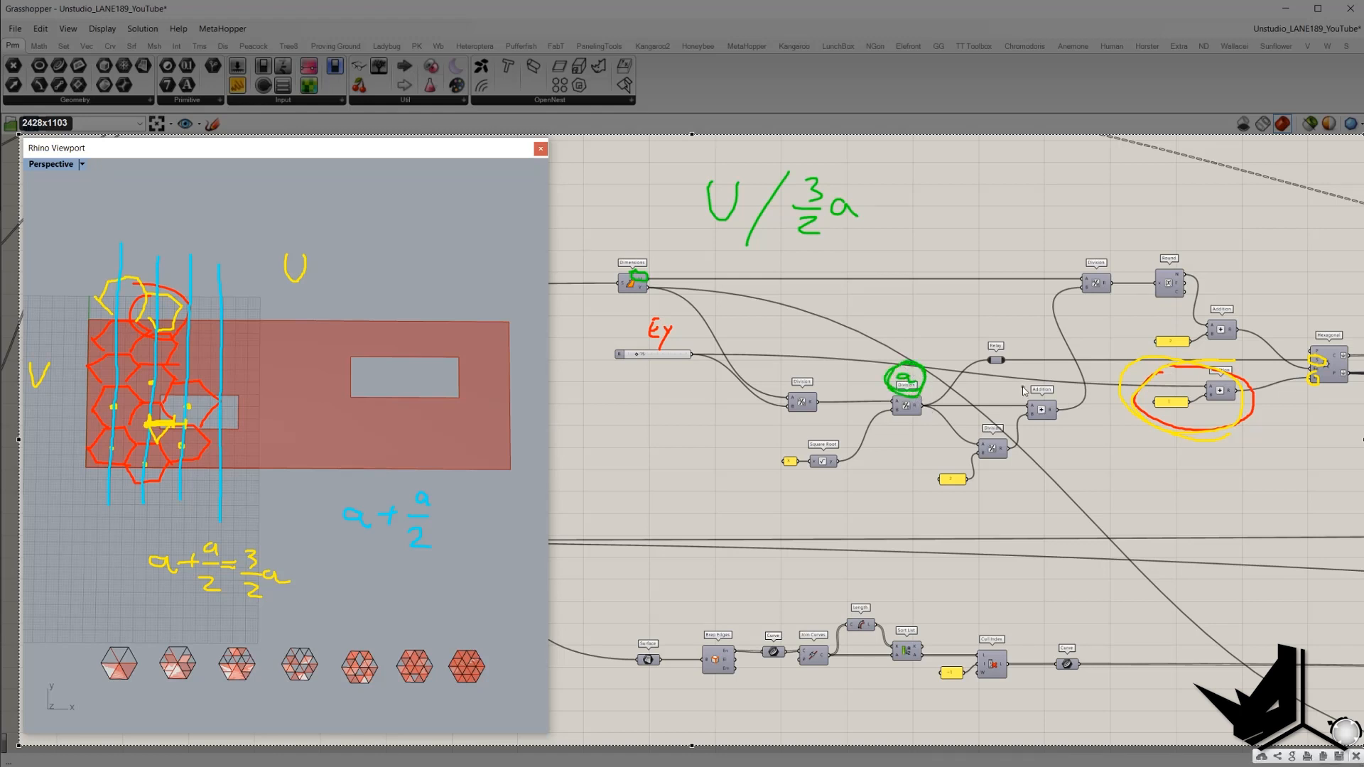
{"action": "mouse_move", "coordinate": [1027, 387]}
{"action": "left_mouse_down"}
{"action": "mouse_move", "coordinate": [1066, 425]}
{"action": "mouse_move", "coordinate": [1029, 380]}
{"action": "left_mouse_up"}
{"action": "mouse_move", "coordinate": [973, 425]}
{"action": "left_mouse_down"}
{"action": "mouse_move", "coordinate": [976, 512]}
{"action": "mouse_move", "coordinate": [984, 425]}
{"action": "mouse_move", "coordinate": [970, 422]}
{"action": "left_mouse_up"}
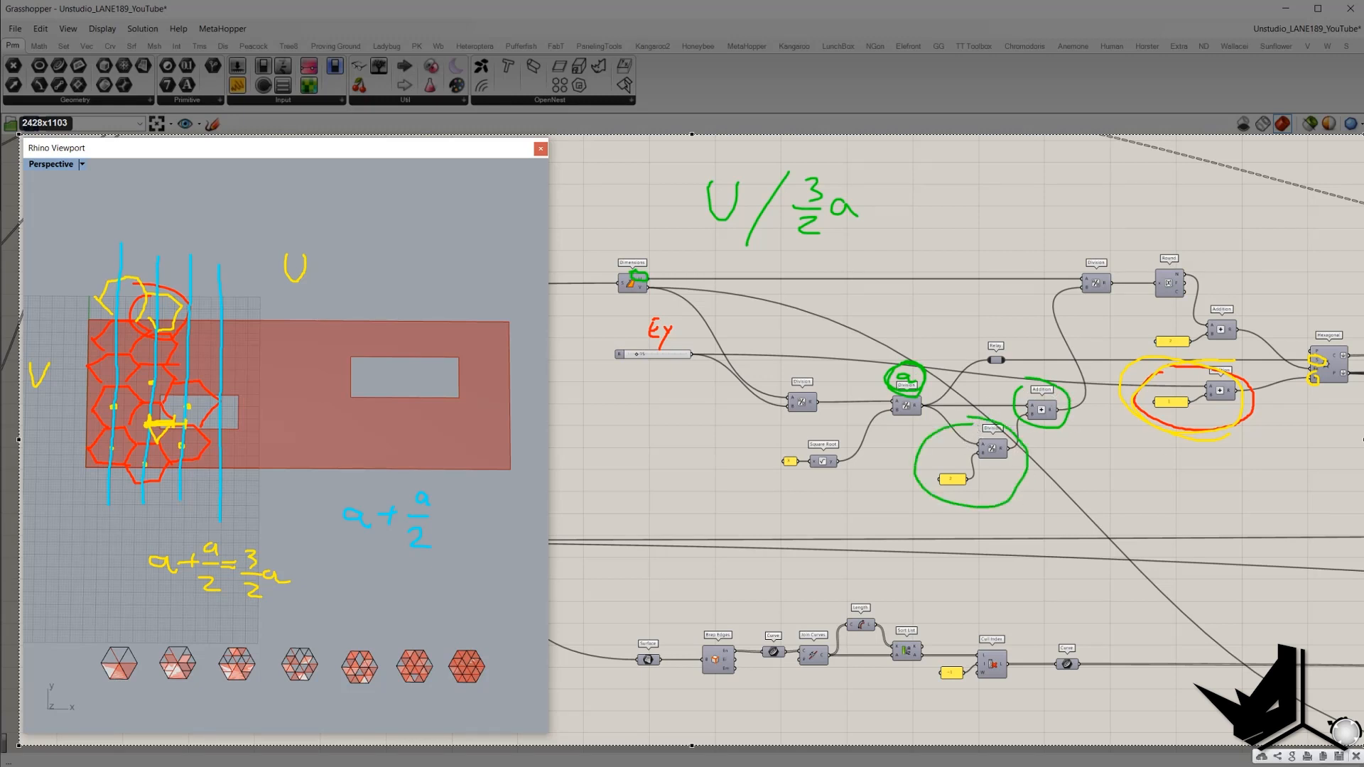
- Change the annotation colour to dark blue, write 3/2a at the Addition with an arrow to the last Division, and mark Round's output
{"action": "left_click", "coordinate": [1343, 730]}
{"action": "left_click", "coordinate": [1288, 605]}
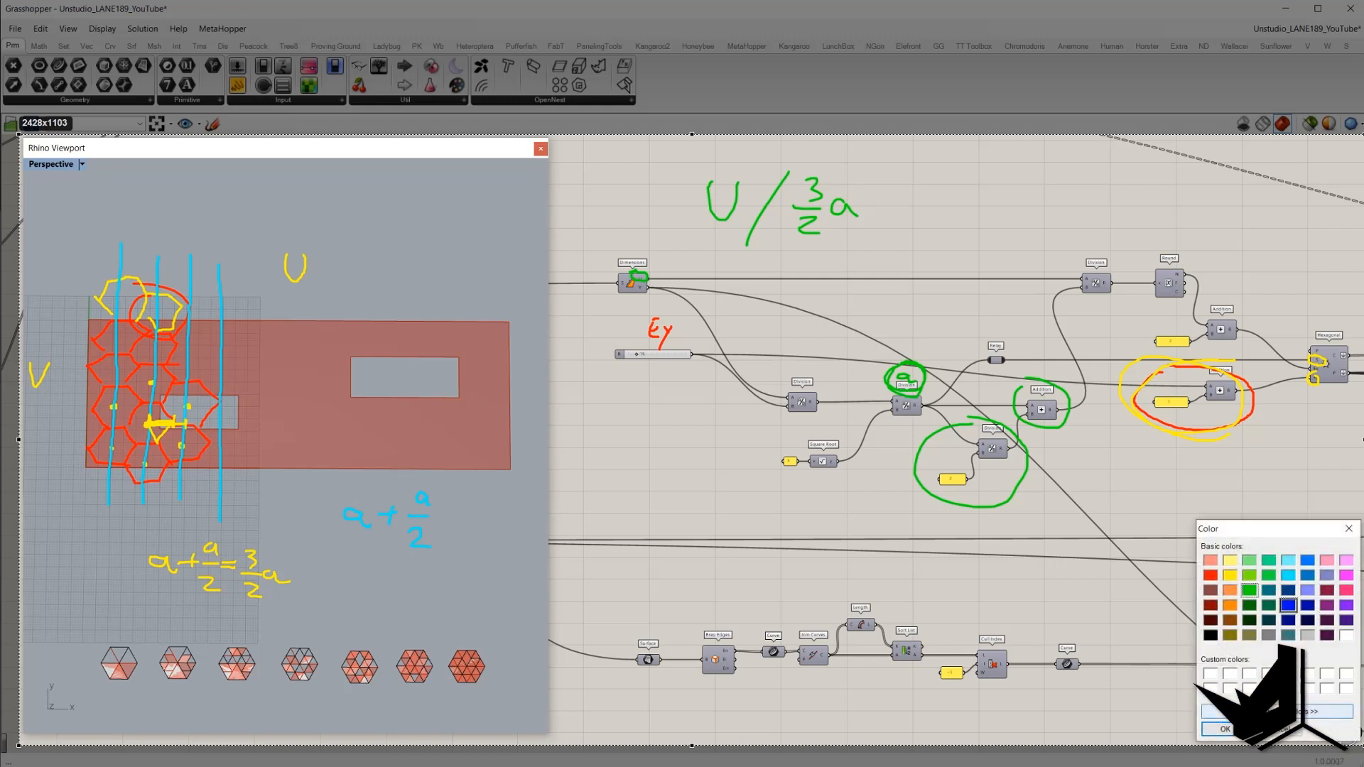
{"action": "left_click", "coordinate": [1225, 729]}
{"action": "mouse_move", "coordinate": [1065, 368]}
{"action": "left_mouse_down"}
{"action": "mouse_move", "coordinate": [1073, 412]}
{"action": "mouse_move", "coordinate": [1100, 399]}
{"action": "mouse_move", "coordinate": [1045, 387]}
{"action": "mouse_move", "coordinate": [1063, 415]}
{"action": "mouse_move", "coordinate": [1083, 289]}
{"action": "left_mouse_up"}
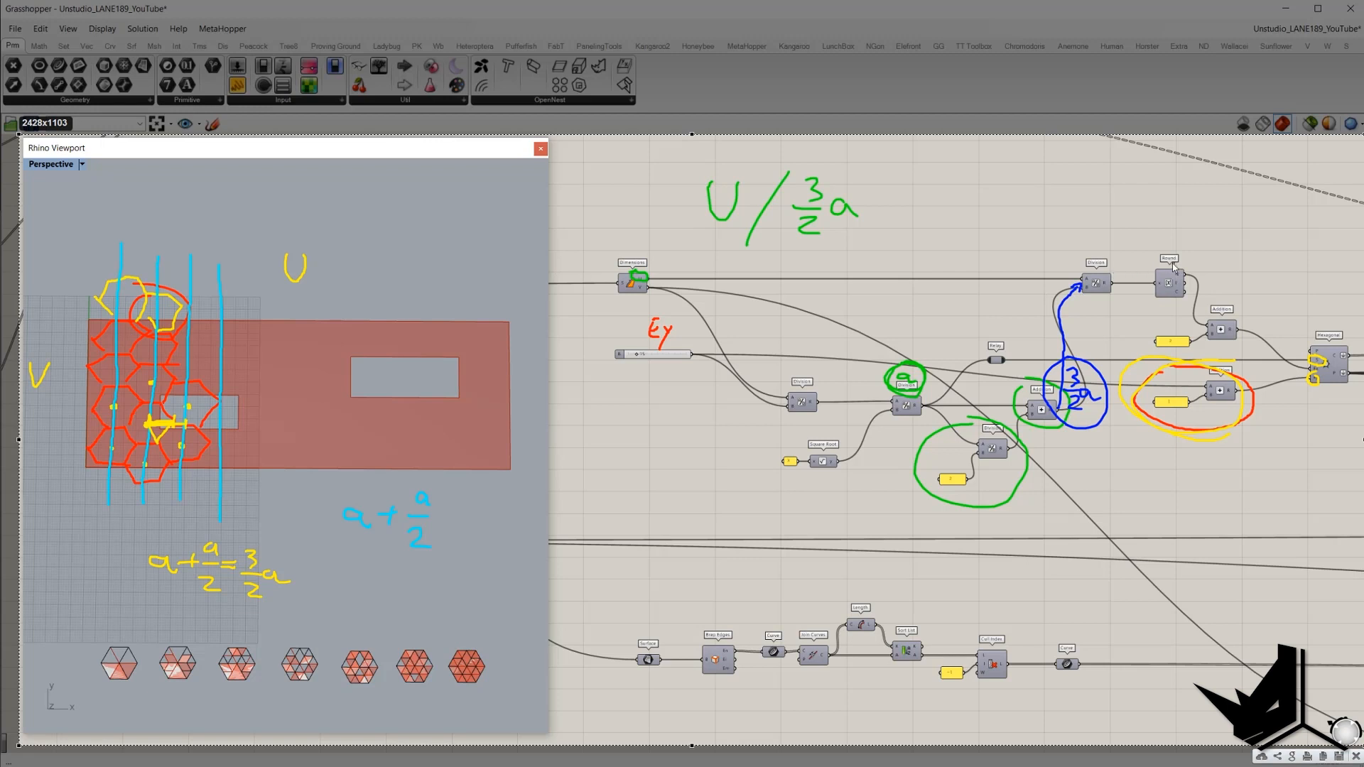
{"action": "mouse_move", "coordinate": [1174, 269]}
{"action": "left_mouse_down"}
{"action": "mouse_move", "coordinate": [1185, 279]}
{"action": "mouse_move", "coordinate": [1181, 265]}
{"action": "left_mouse_up"}
- Draw dark-blue vertical lines across the rest of the facade and mark the upper Addition's input
{"action": "mouse_move", "coordinate": [254, 281]}
{"action": "left_mouse_down"}
{"action": "mouse_move", "coordinate": [267, 455]}
{"action": "mouse_move", "coordinate": [295, 464]}
{"action": "left_mouse_up"}
{"action": "left_click_drag", "start_coordinate": [317, 297], "coordinate": [332, 469]}
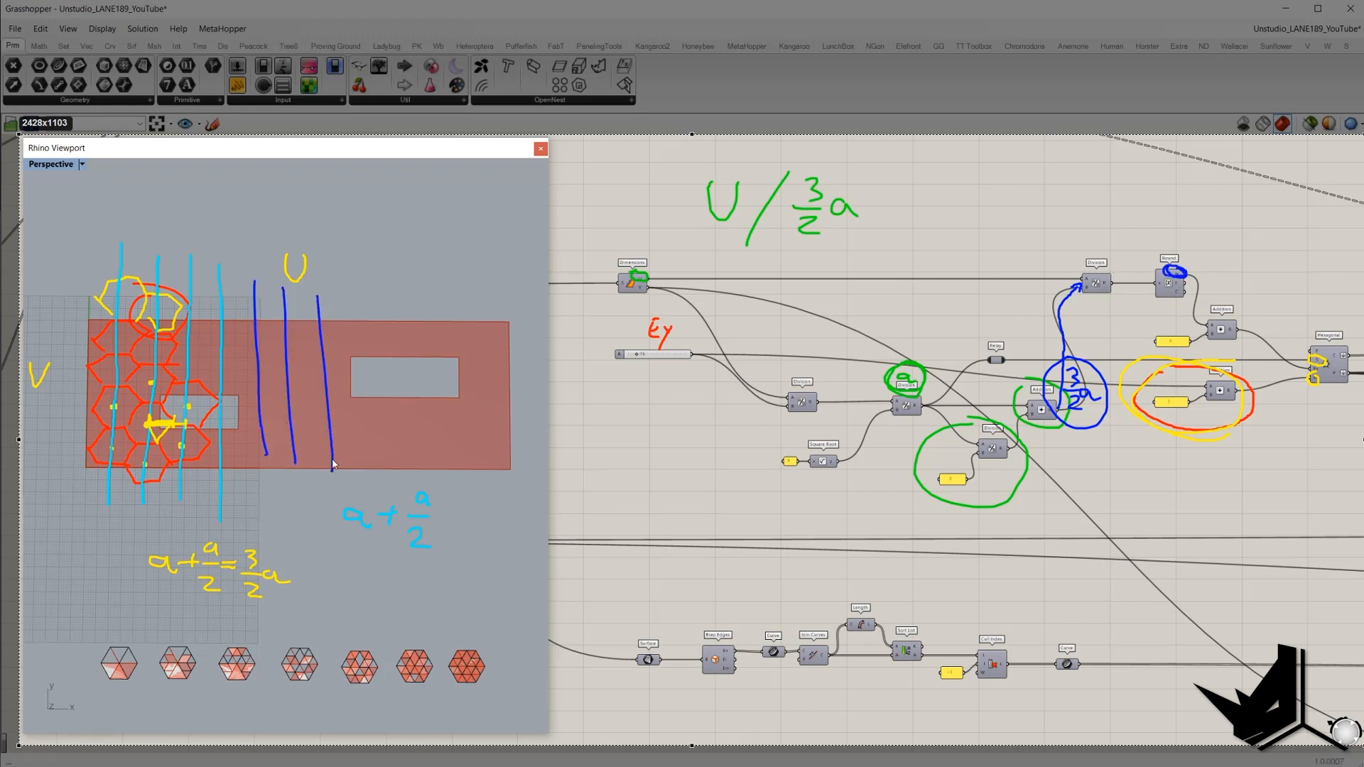
{"action": "mouse_move", "coordinate": [355, 287]}
{"action": "left_mouse_down"}
{"action": "mouse_move", "coordinate": [364, 474]}
{"action": "mouse_move", "coordinate": [414, 493]}
{"action": "left_mouse_up"}
{"action": "mouse_move", "coordinate": [449, 267]}
{"action": "left_mouse_down"}
{"action": "mouse_move", "coordinate": [466, 469]}
{"action": "mouse_move", "coordinate": [486, 478]}
{"action": "left_mouse_up"}
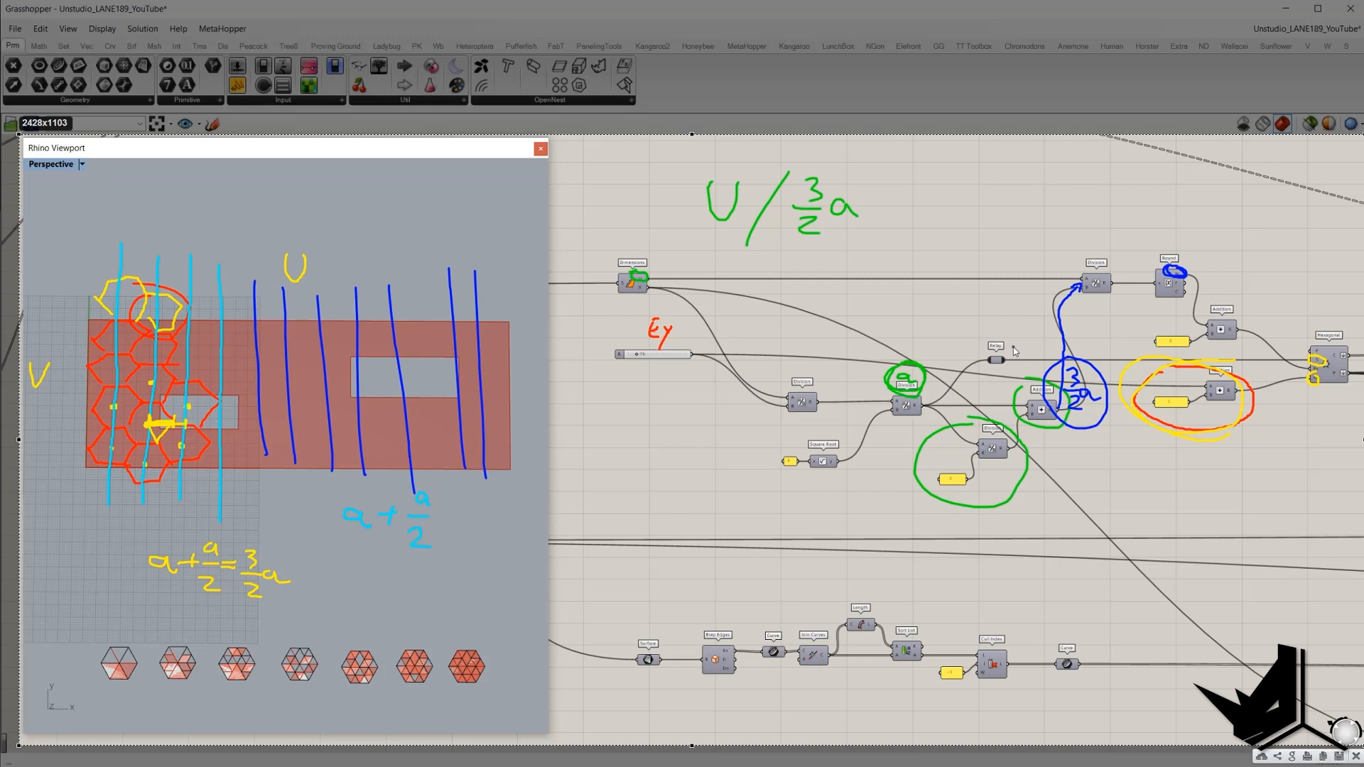
{"action": "mouse_move", "coordinate": [1181, 331]}
{"action": "left_mouse_down"}
{"action": "mouse_move", "coordinate": [1157, 355]}
{"action": "mouse_move", "coordinate": [1187, 328]}
{"action": "mouse_move", "coordinate": [1168, 333]}
{"action": "left_mouse_up"}
- Close the annotated capture and turn on the preview of the Hexagonal grid component
{"action": "key", "text": "Escape"}
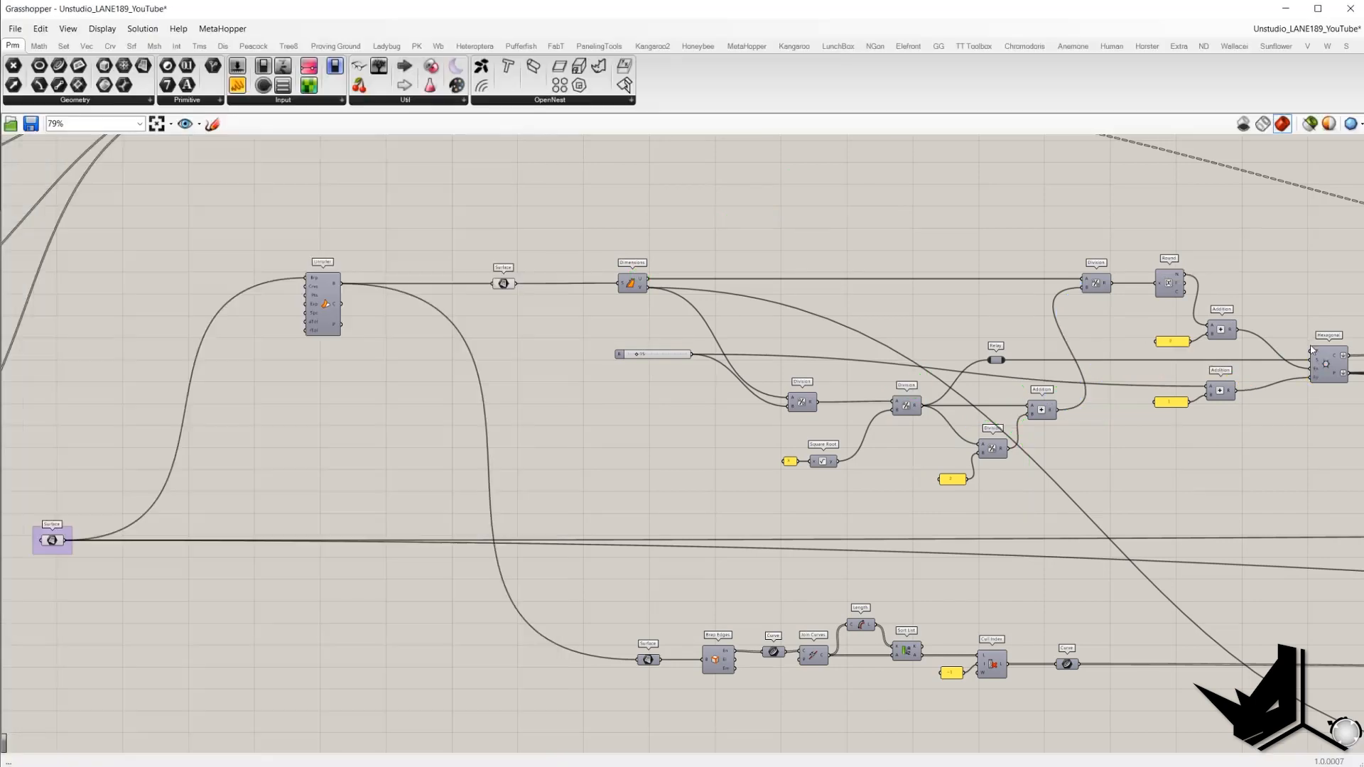
{"action": "left_click", "coordinate": [1317, 352]}
{"action": "key", "text": "ctrl+q"}
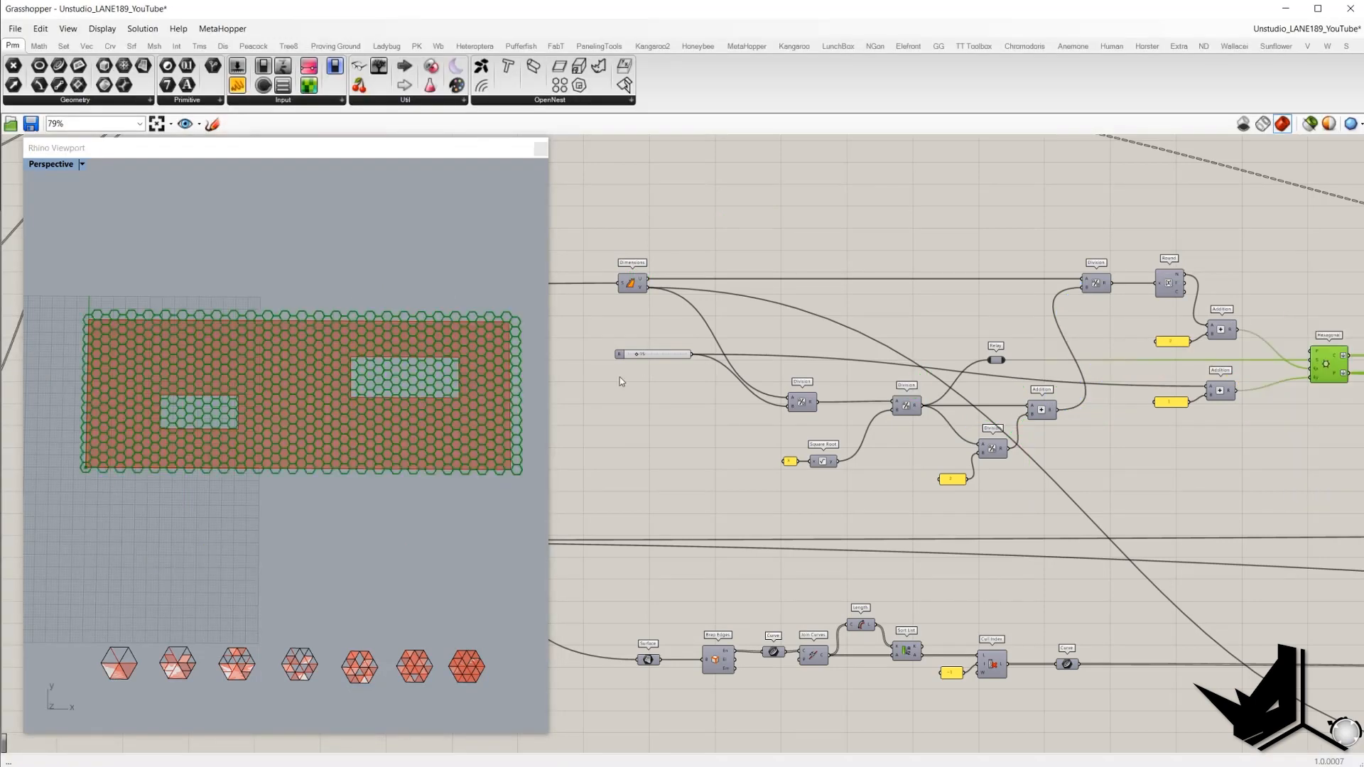
- Disable the group of components directly downstream of the Hexagonal grid
{"action": "right_click_drag", "start_coordinate": [1272, 365], "coordinate": [917, 348]}
{"action": "right_click_drag", "start_coordinate": [1066, 361], "coordinate": [832, 367]}
{"action": "scroll", "coordinate": [833, 367], "scroll_direction": "down", "scroll_amount": 6}
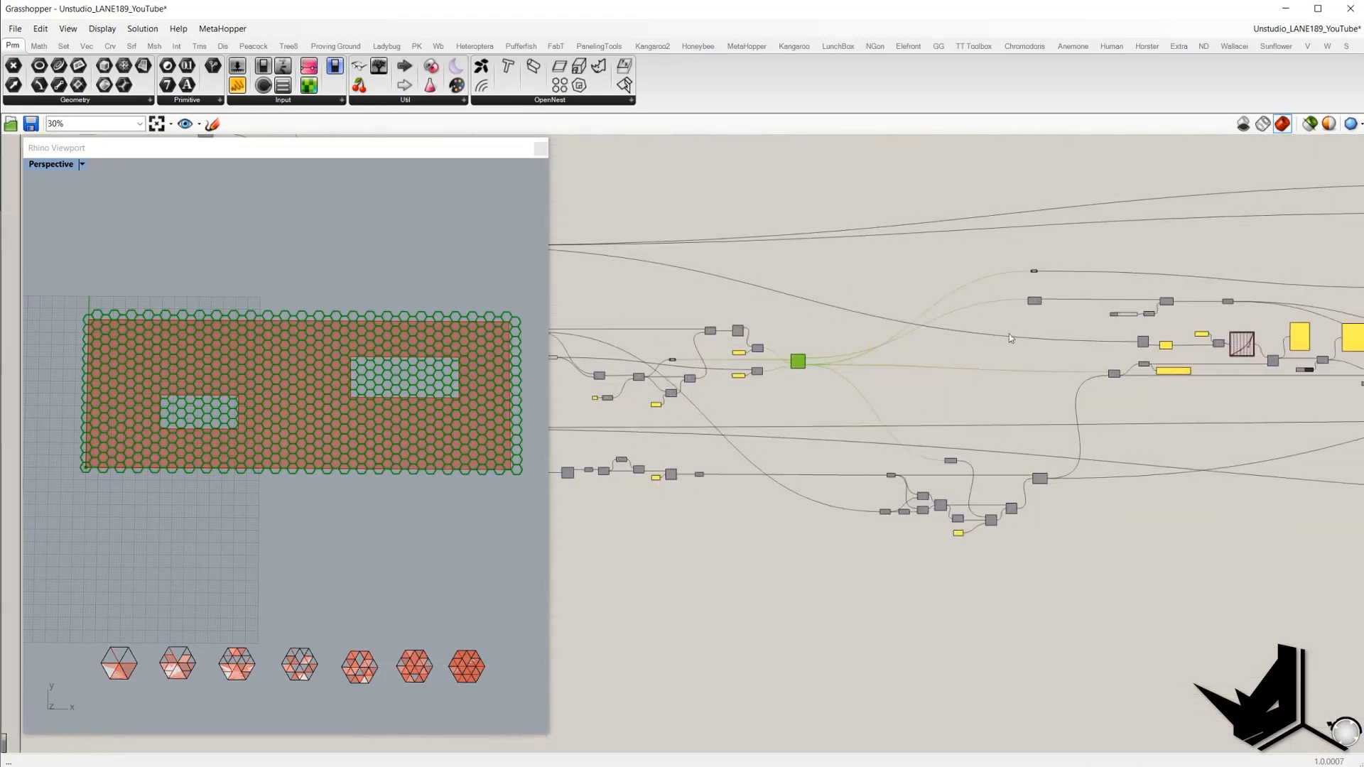
{"action": "scroll", "coordinate": [1046, 322], "scroll_direction": "up", "scroll_amount": 4}
{"action": "left_click_drag", "start_coordinate": [1044, 322], "coordinate": [1005, 233]}
{"action": "scroll", "coordinate": [1040, 388], "scroll_direction": "down", "scroll_amount": 2}
{"action": "left_click_drag", "start_coordinate": [1098, 670], "coordinate": [843, 250]}
{"action": "right_click", "coordinate": [771, 265]}
{"action": "left_click", "coordinate": [808, 316]}
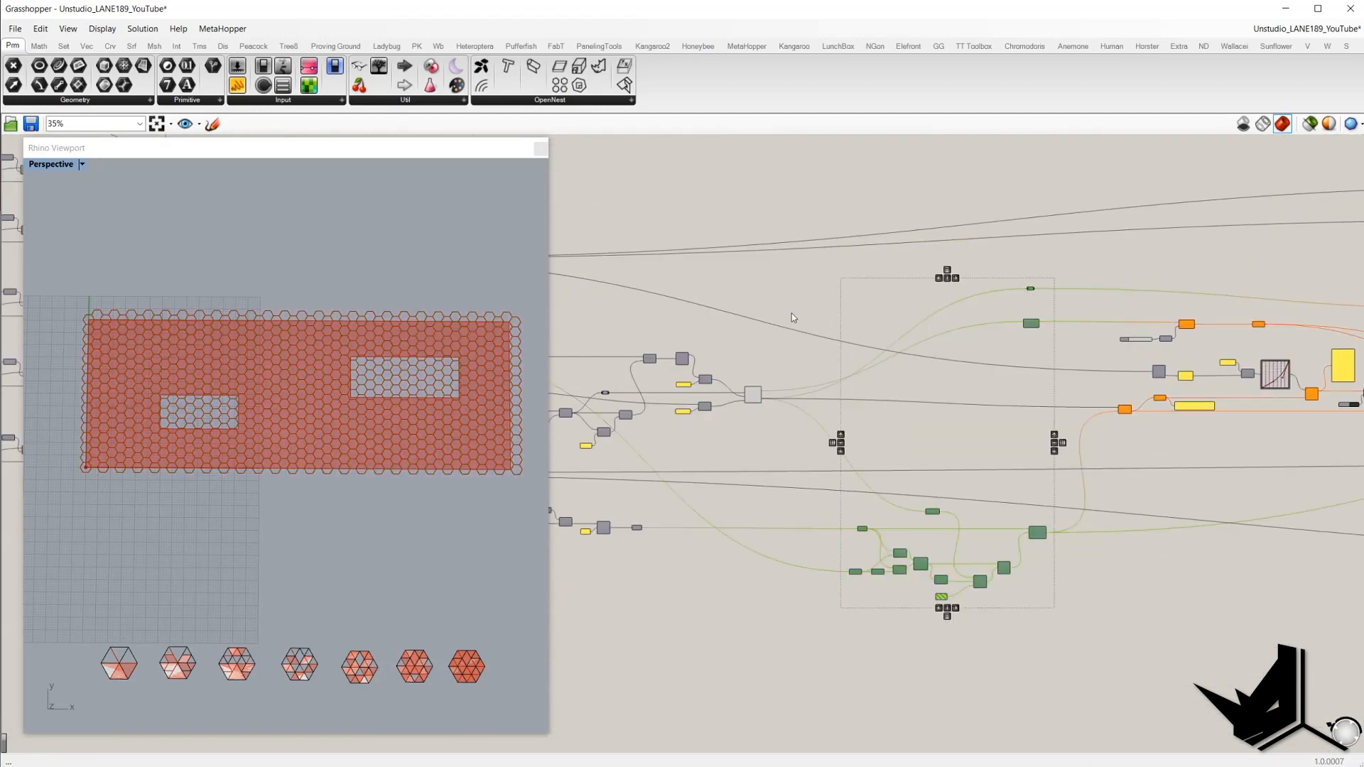
- Test the number slider that drives the row count at 9 and 15, and set it to 12
{"action": "right_click_drag", "start_coordinate": [795, 317], "coordinate": [845, 314]}
{"action": "right_click_drag", "start_coordinate": [752, 394], "coordinate": [1037, 389]}
{"action": "scroll", "coordinate": [1009, 387], "scroll_direction": "up", "scroll_amount": 5}
{"action": "scroll", "coordinate": [1101, 385], "scroll_direction": "down", "scroll_amount": 2}
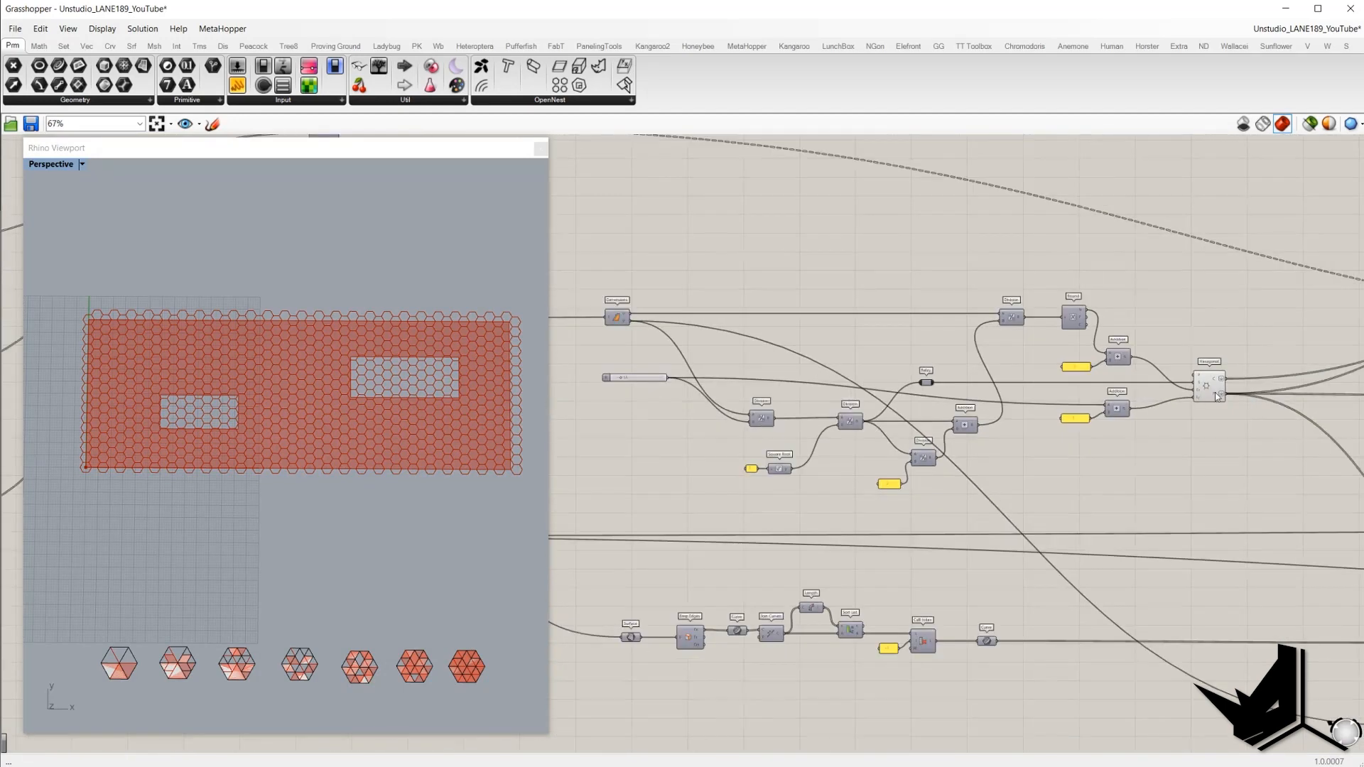
{"action": "scroll", "coordinate": [564, 405], "scroll_direction": "up", "scroll_amount": 2}
{"action": "left_click_drag", "start_coordinate": [599, 318], "coordinate": [769, 383]}
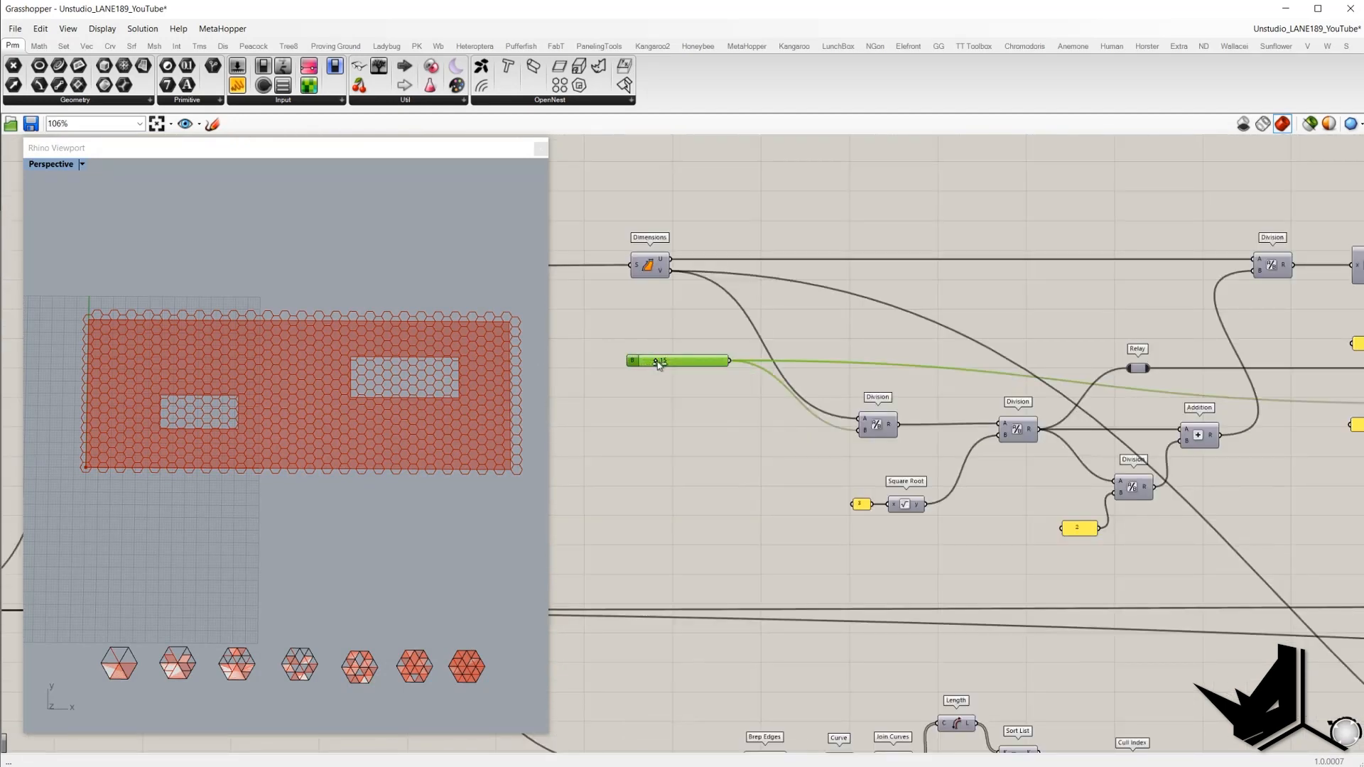
{"action": "mouse_move", "coordinate": [656, 360]}
{"action": "left_mouse_down"}
{"action": "mouse_move", "coordinate": [680, 364]}
{"action": "mouse_move", "coordinate": [654, 364]}
{"action": "left_mouse_up"}
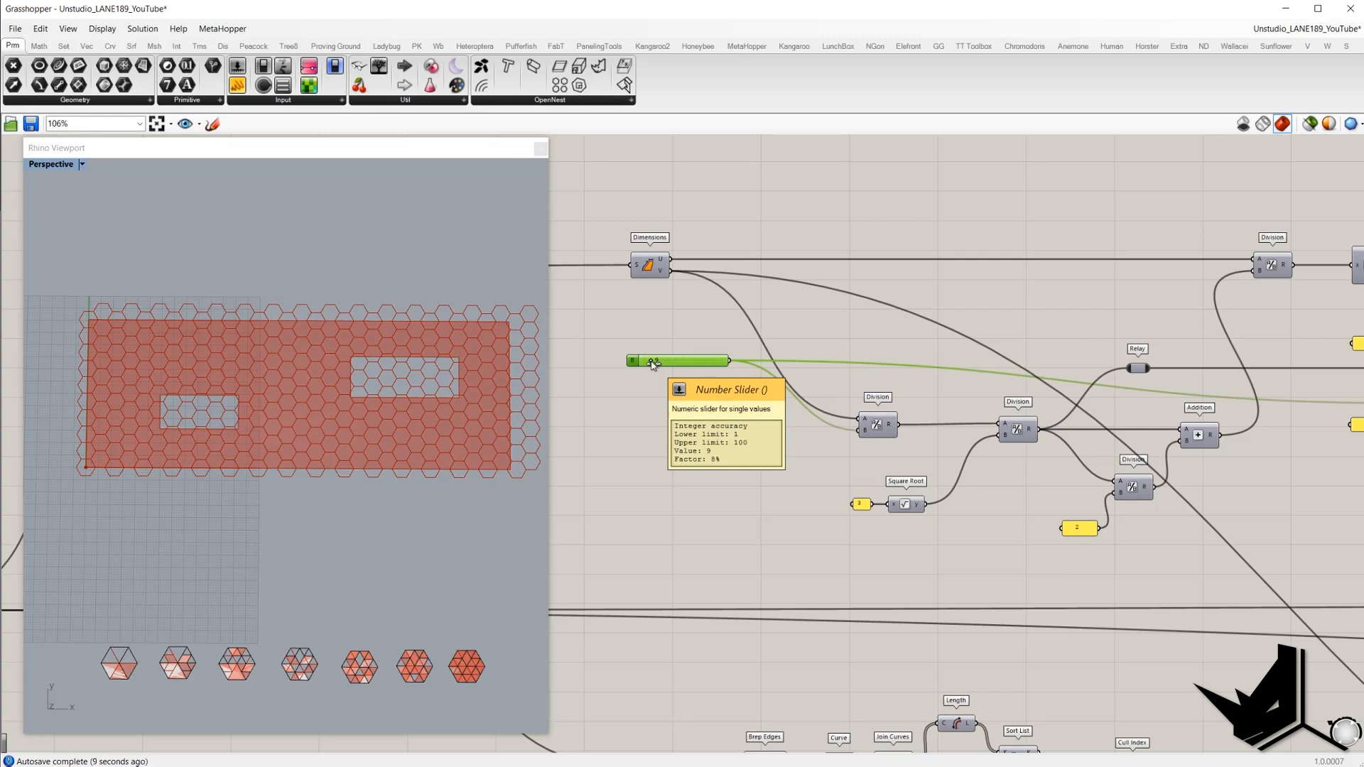
{"action": "mouse_move", "coordinate": [654, 364]}
{"action": "left_mouse_down"}
{"action": "mouse_move", "coordinate": [687, 363]}
{"action": "mouse_move", "coordinate": [655, 363]}
{"action": "left_mouse_up"}
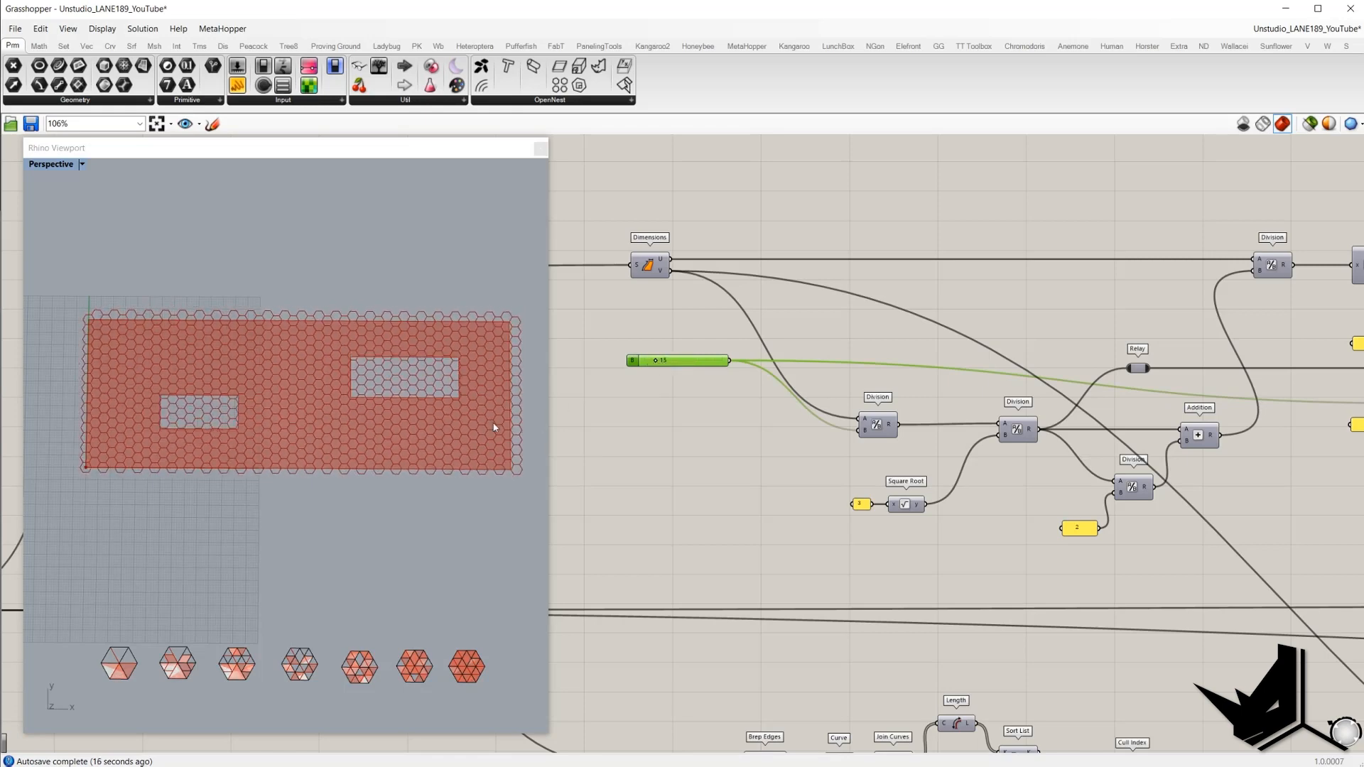
{"action": "scroll", "coordinate": [495, 427], "scroll_direction": "up", "scroll_amount": 4}
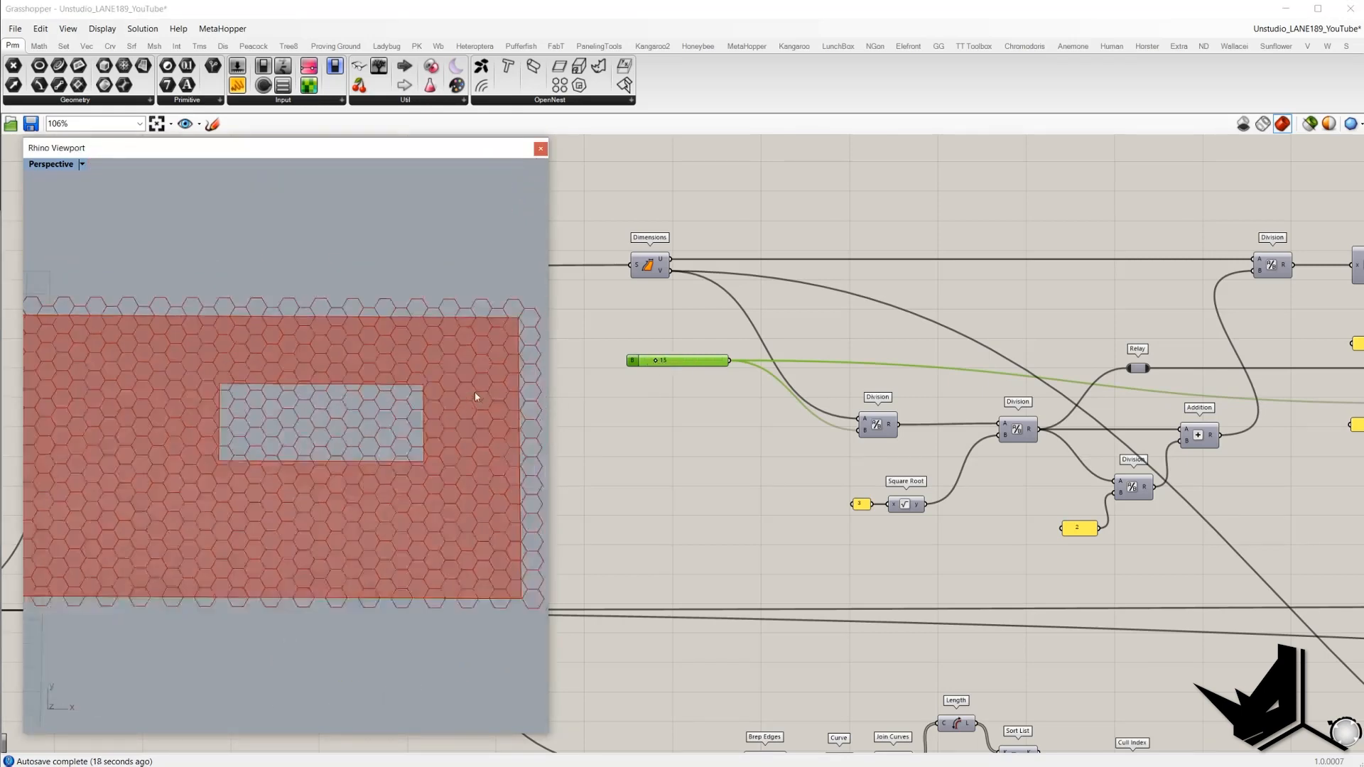
{"action": "scroll", "coordinate": [502, 466], "scroll_direction": "down", "scroll_amount": 2}
{"action": "scroll", "coordinate": [502, 466], "scroll_direction": "up", "scroll_amount": 5}
{"action": "scroll", "coordinate": [458, 456], "scroll_direction": "down", "scroll_amount": 2}
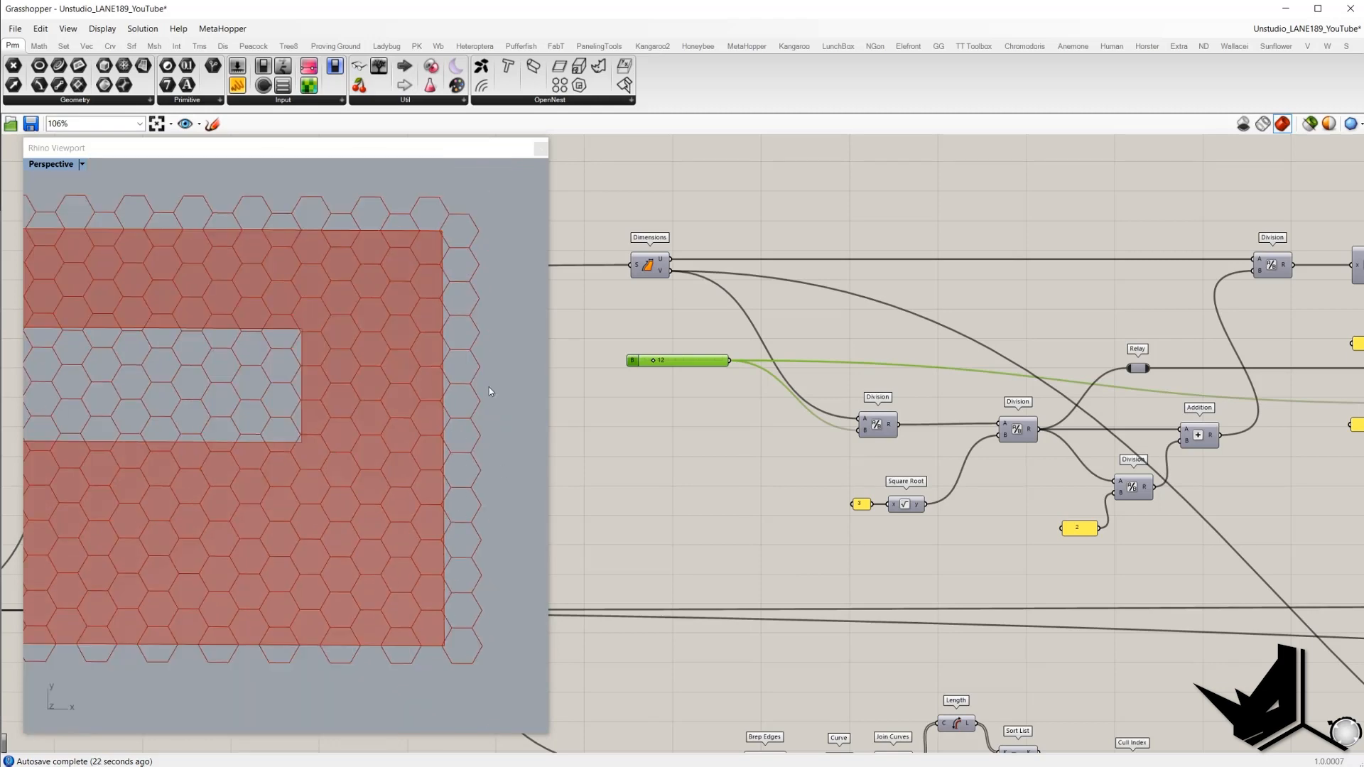
- Try a value of 1 in the panel of the upper Addition and check the grid's coverage along the facade's far vertical edge
{"action": "scroll", "coordinate": [489, 387], "scroll_direction": "up", "scroll_amount": 5}
{"action": "scroll", "coordinate": [710, 391], "scroll_direction": "down", "scroll_amount": 1}
{"action": "right_click_drag", "start_coordinate": [1329, 425], "coordinate": [1079, 404]}
{"action": "scroll", "coordinate": [1080, 403], "scroll_direction": "up", "scroll_amount": 3}
{"action": "double_click", "coordinate": [982, 284]}
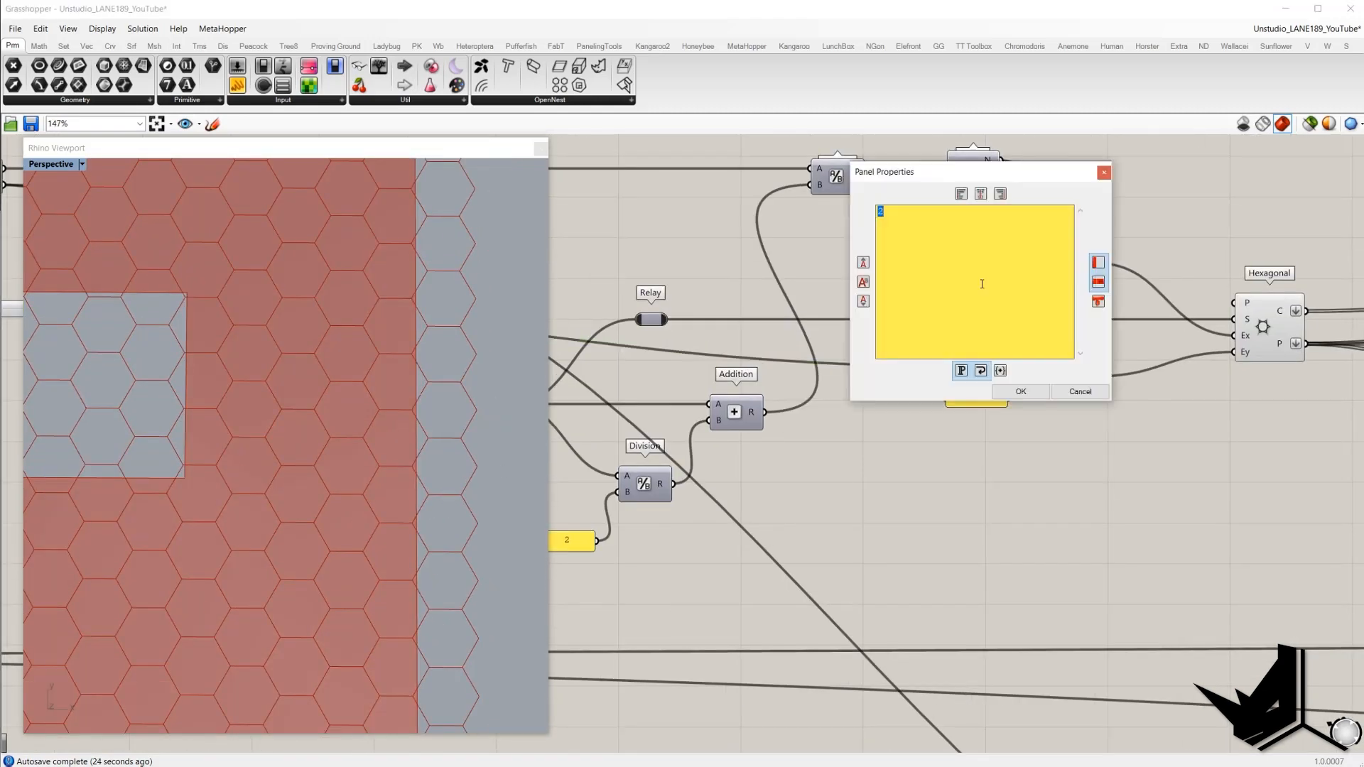
{"action": "type", "text": "1"}
{"action": "left_click", "coordinate": [1021, 392]}
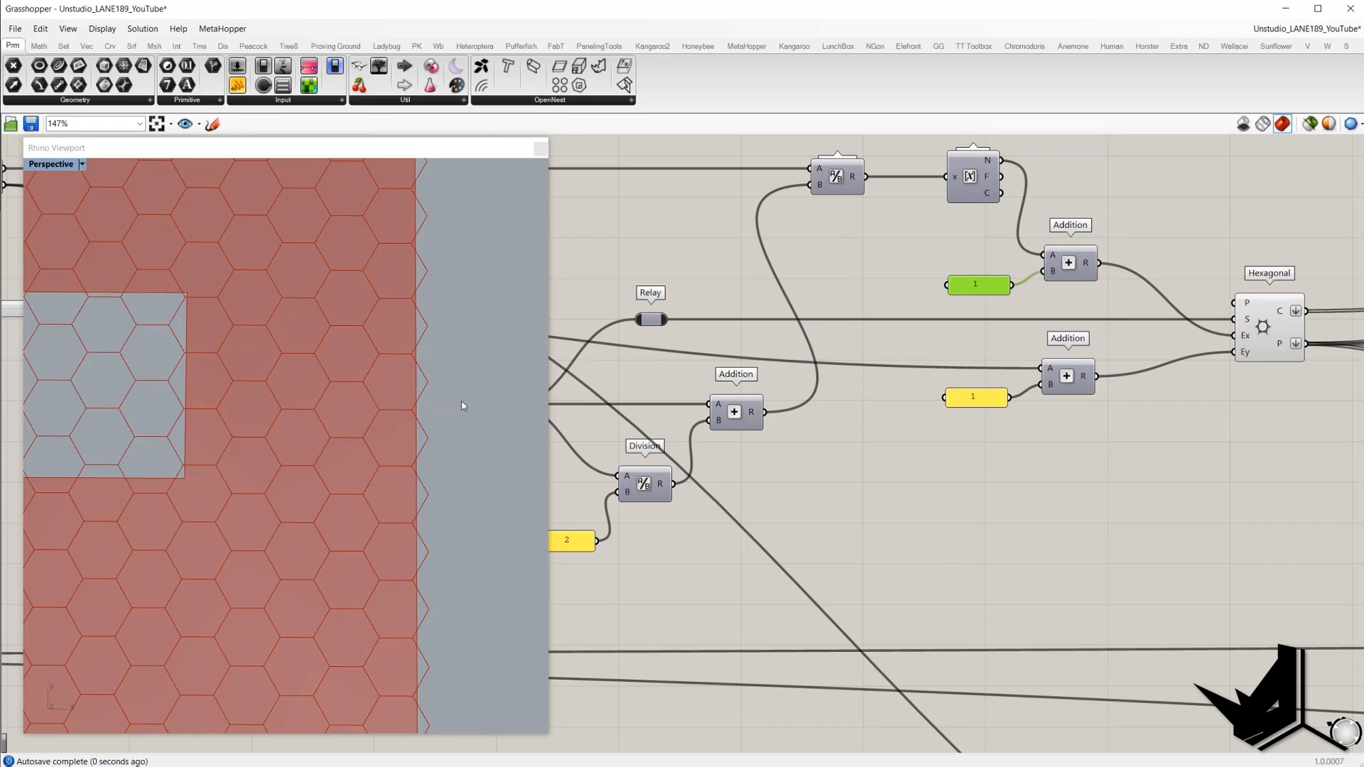
{"action": "right_click_drag", "start_coordinate": [461, 406], "coordinate": [445, 341]}
{"action": "scroll", "coordinate": [426, 317], "scroll_direction": "up", "scroll_amount": 10}
{"action": "scroll", "coordinate": [425, 333], "scroll_direction": "down", "scroll_amount": 4}
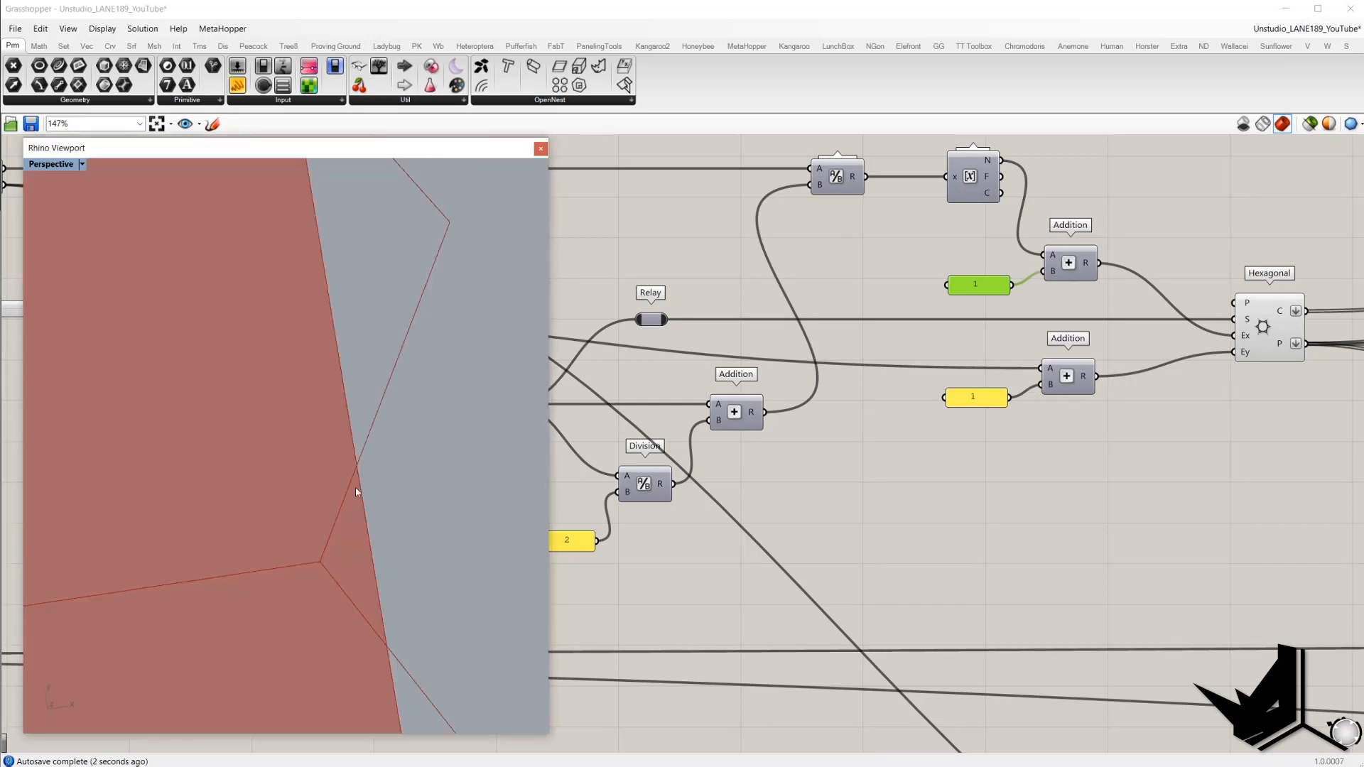
{"action": "scroll", "coordinate": [385, 508], "scroll_direction": "down", "scroll_amount": 15}
{"action": "right_click_drag", "start_coordinate": [443, 458], "coordinate": [414, 506]}
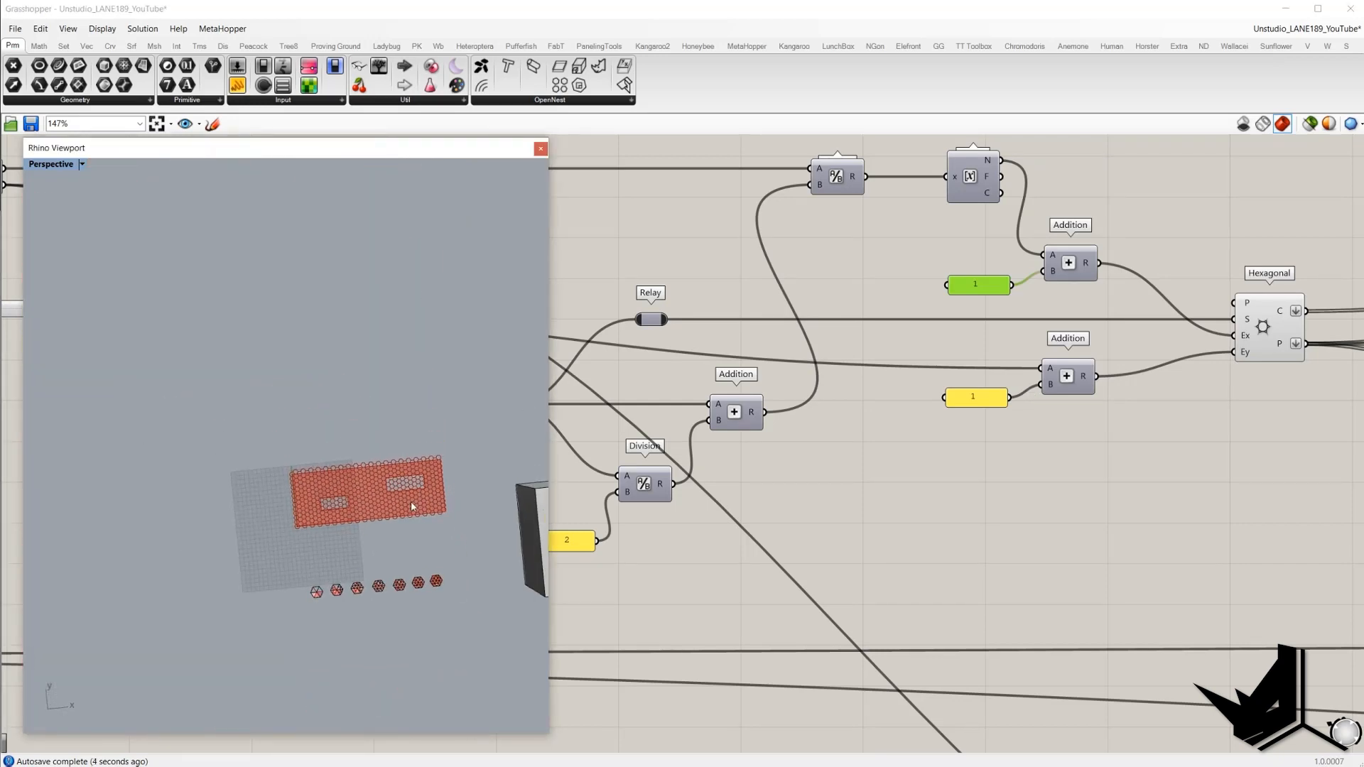
{"action": "scroll", "coordinate": [412, 506], "scroll_direction": "up", "scroll_amount": 7}
- Try a value of 0 in the panel of the lower Addition and check the grid along the facade's upper edge
{"action": "double_click", "coordinate": [979, 401]}
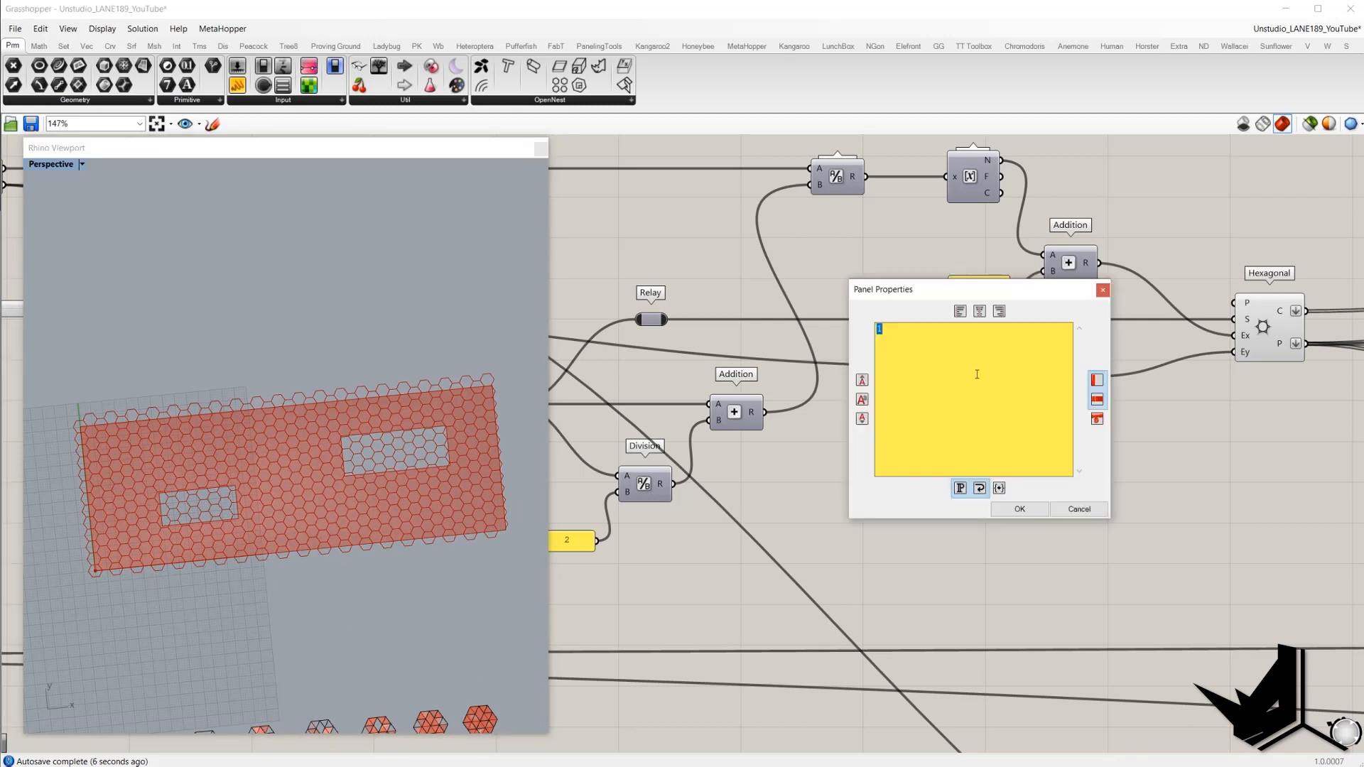
{"action": "type", "text": "0"}
{"action": "left_click", "coordinate": [1020, 508]}
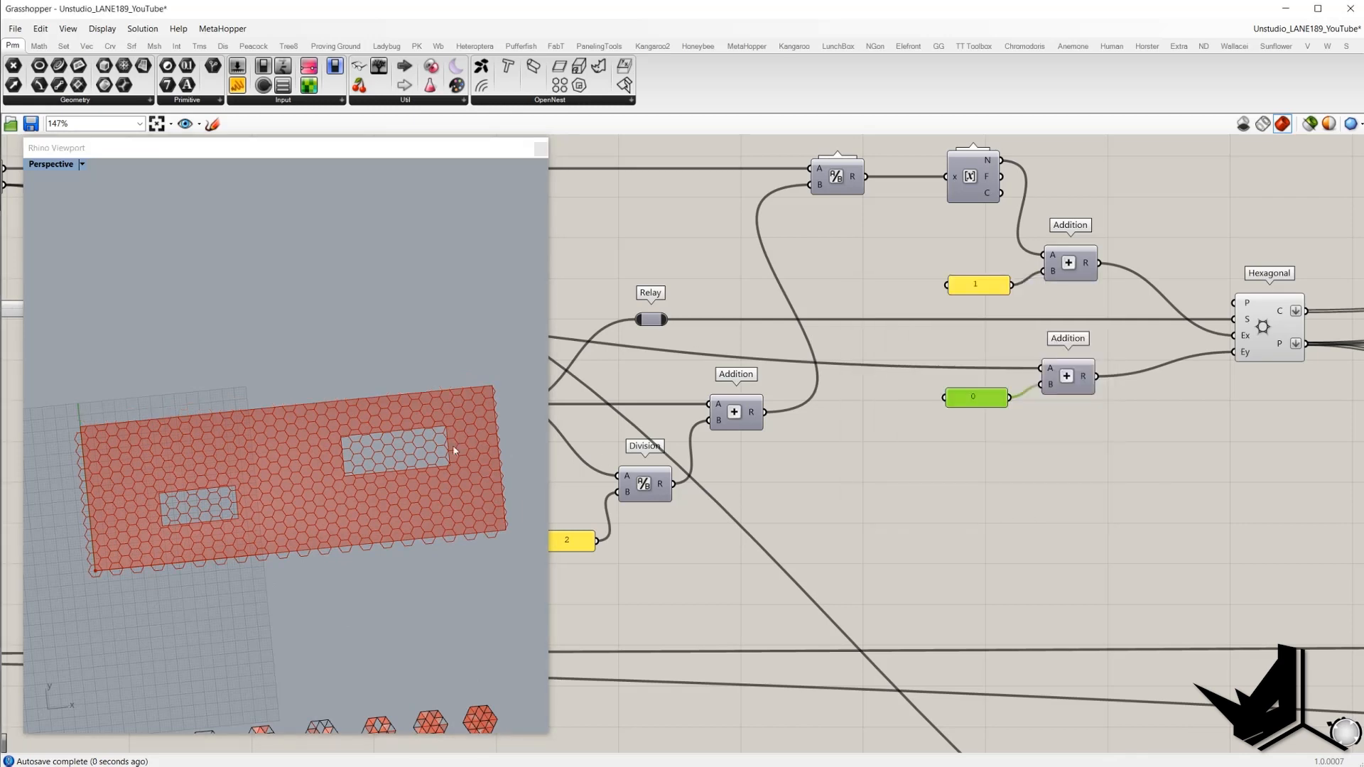
{"action": "scroll", "coordinate": [490, 408], "scroll_direction": "up", "scroll_amount": 8}
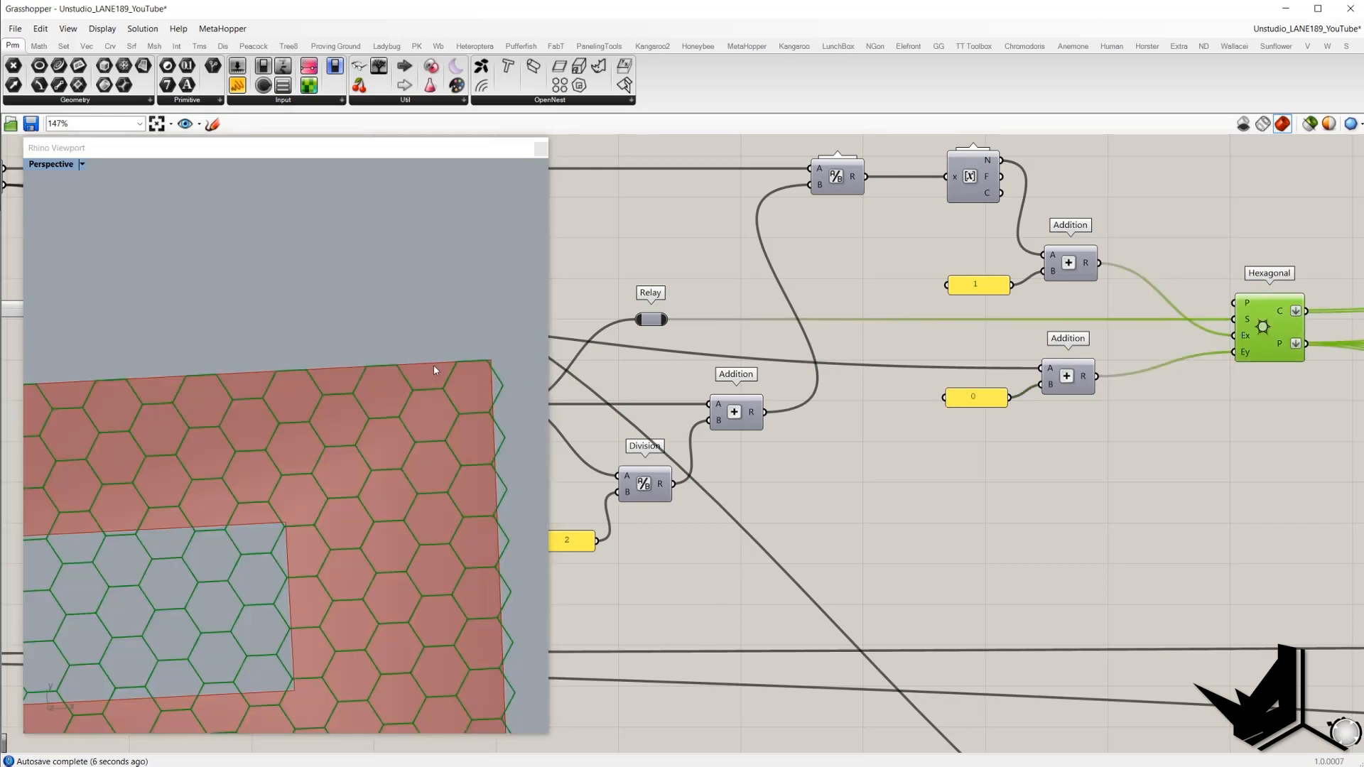
{"action": "scroll", "coordinate": [435, 370], "scroll_direction": "down", "scroll_amount": 5}
- Restore the panels to 1 for the lower Addition and 2 for the upper Addition
{"action": "double_click", "coordinate": [977, 284]}
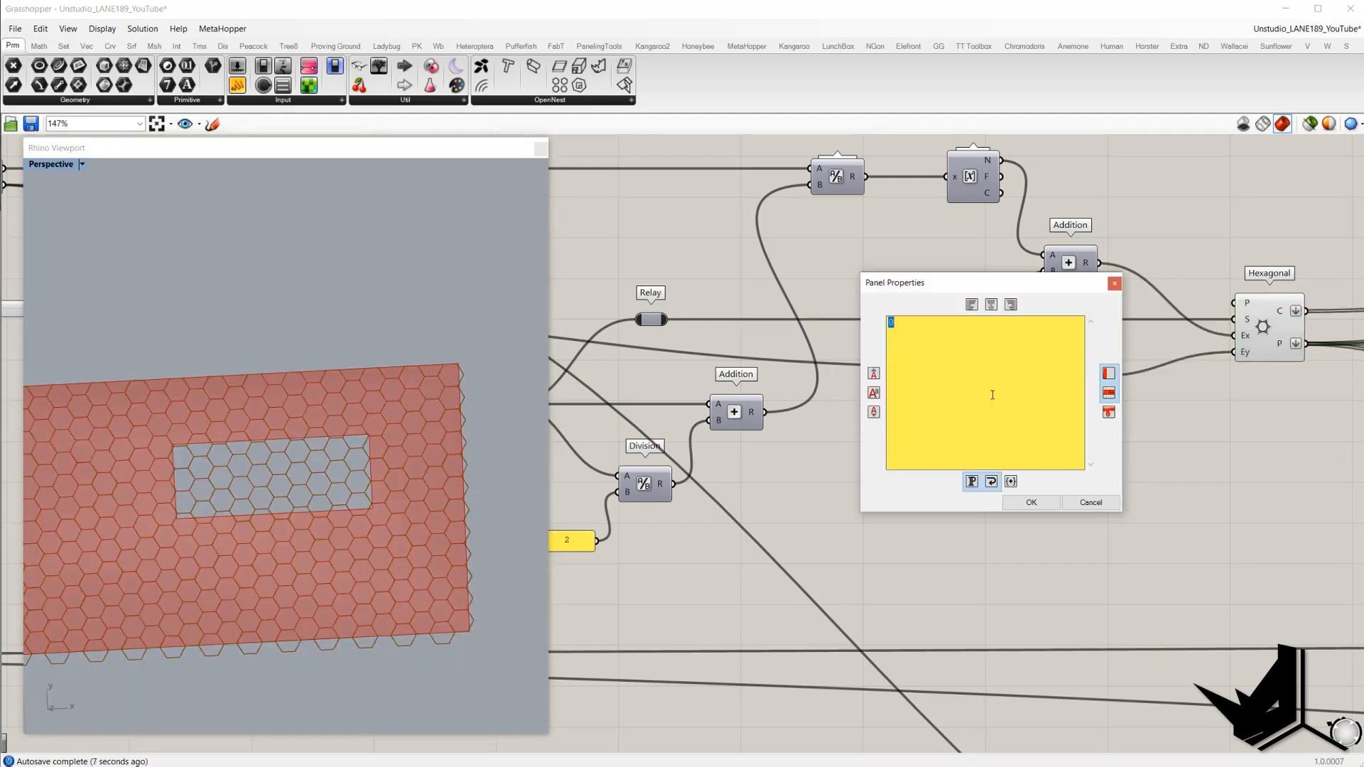
{"action": "left_click", "coordinate": [1034, 502]}
{"action": "double_click", "coordinate": [977, 285]}
{"action": "type", "text": "2"}
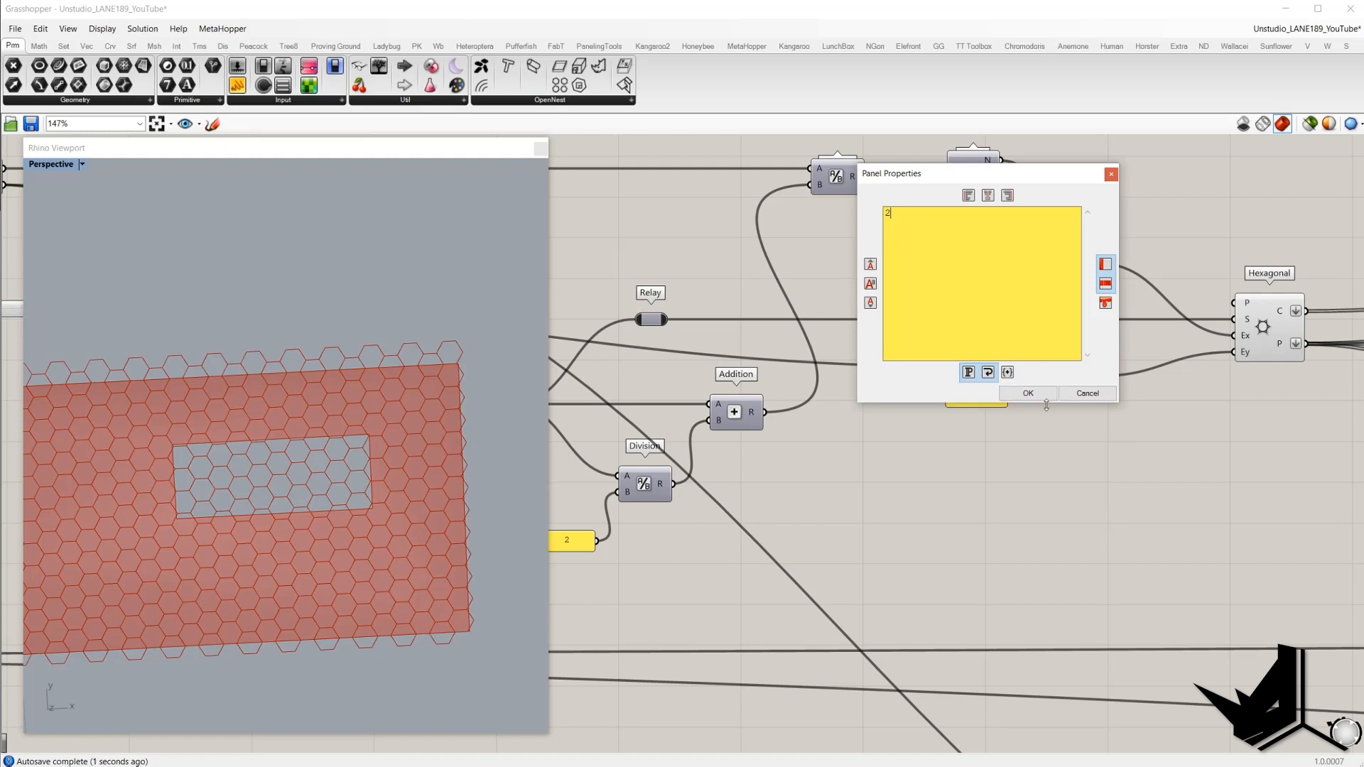
{"action": "left_click", "coordinate": [1033, 396]}
{"action": "left_click", "coordinate": [1269, 327]}
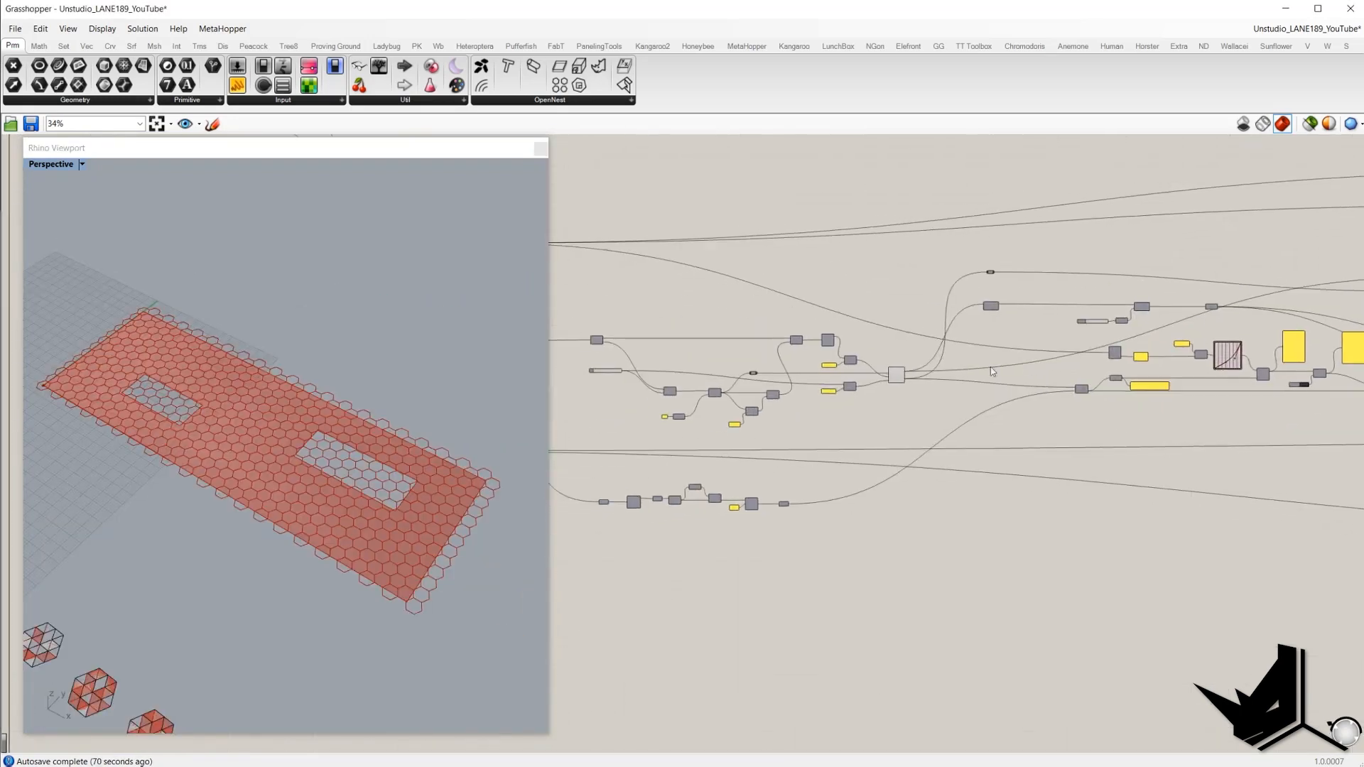
- Turn off the preview of the Surface component that feeds Dimensions
{"action": "scroll", "coordinate": [867, 375], "scroll_direction": "up", "scroll_amount": 3}
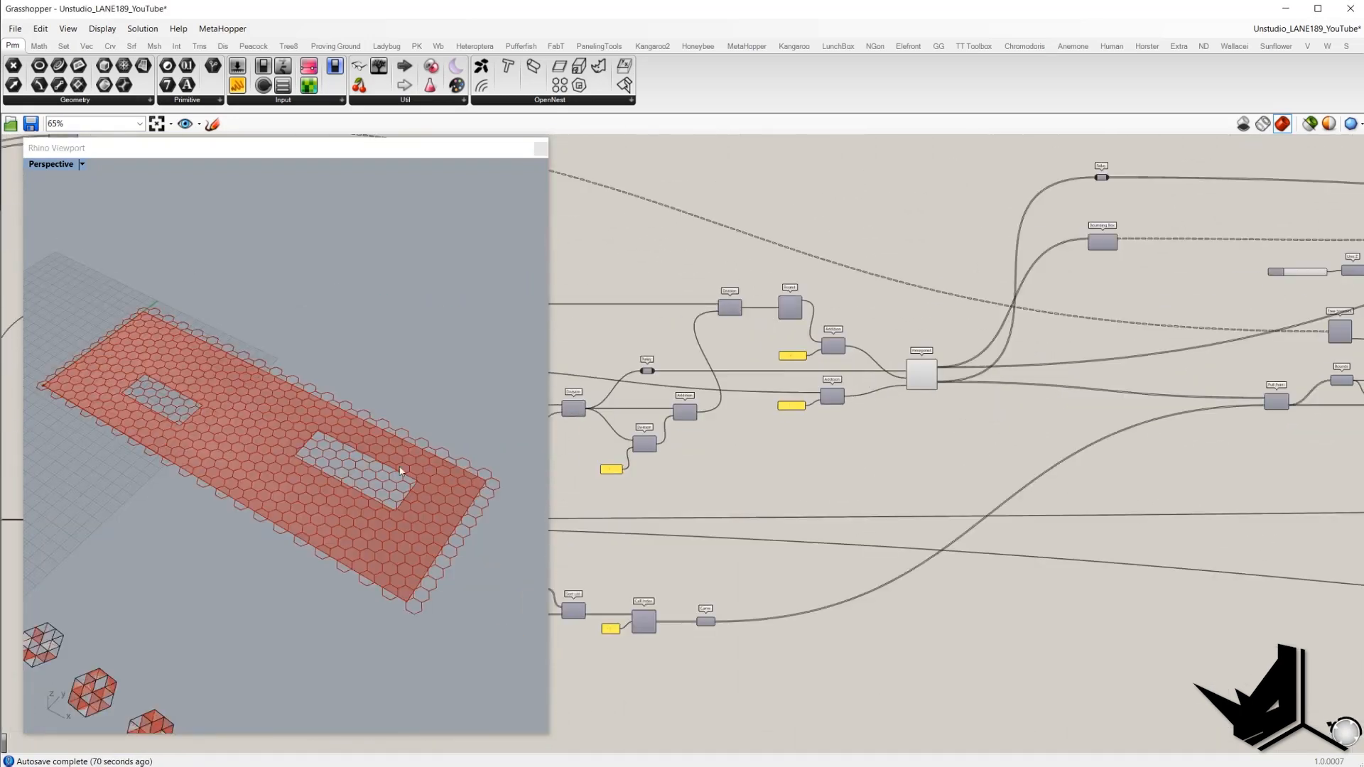
{"action": "right_click_drag", "start_coordinate": [703, 460], "coordinate": [1151, 407]}
{"action": "scroll", "coordinate": [700, 246], "scroll_direction": "up", "scroll_amount": 2}
{"action": "left_click", "coordinate": [682, 260]}
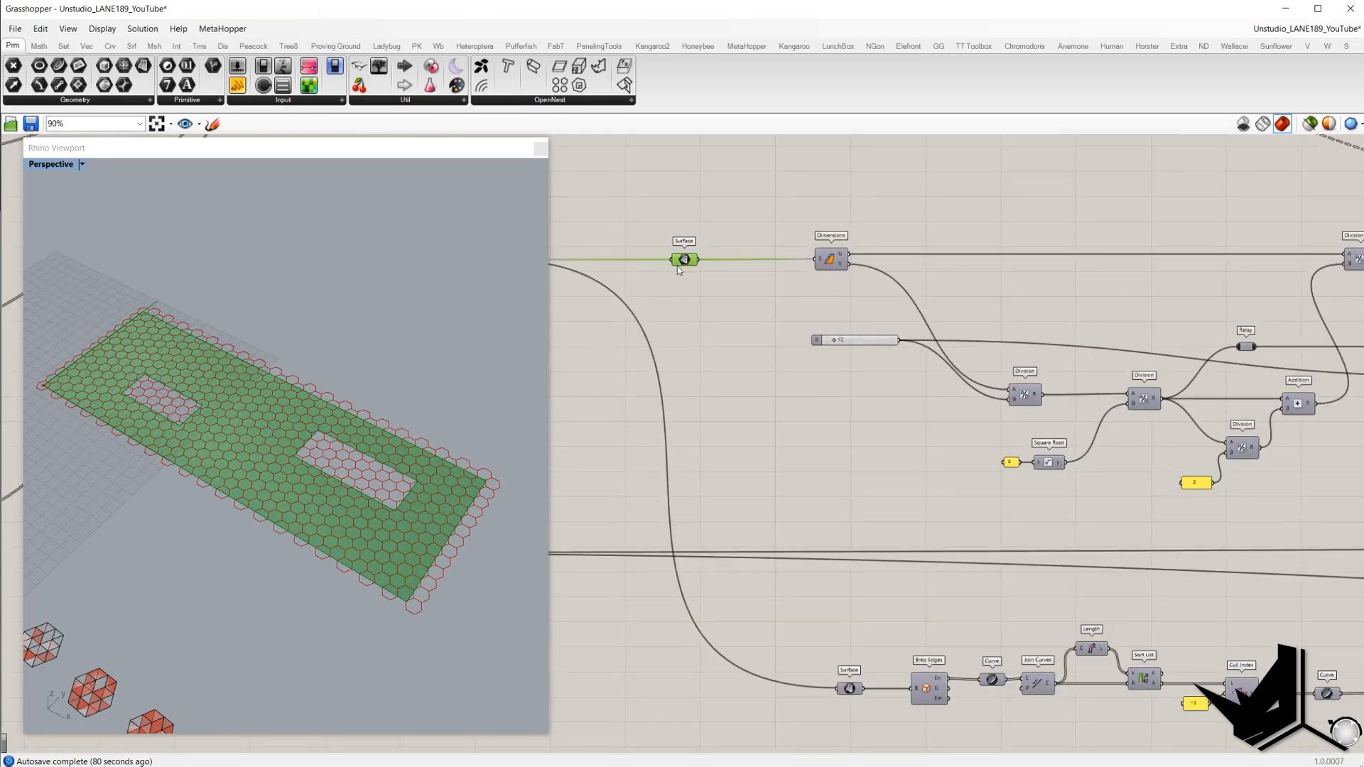
{"action": "left_click", "coordinate": [677, 362]}
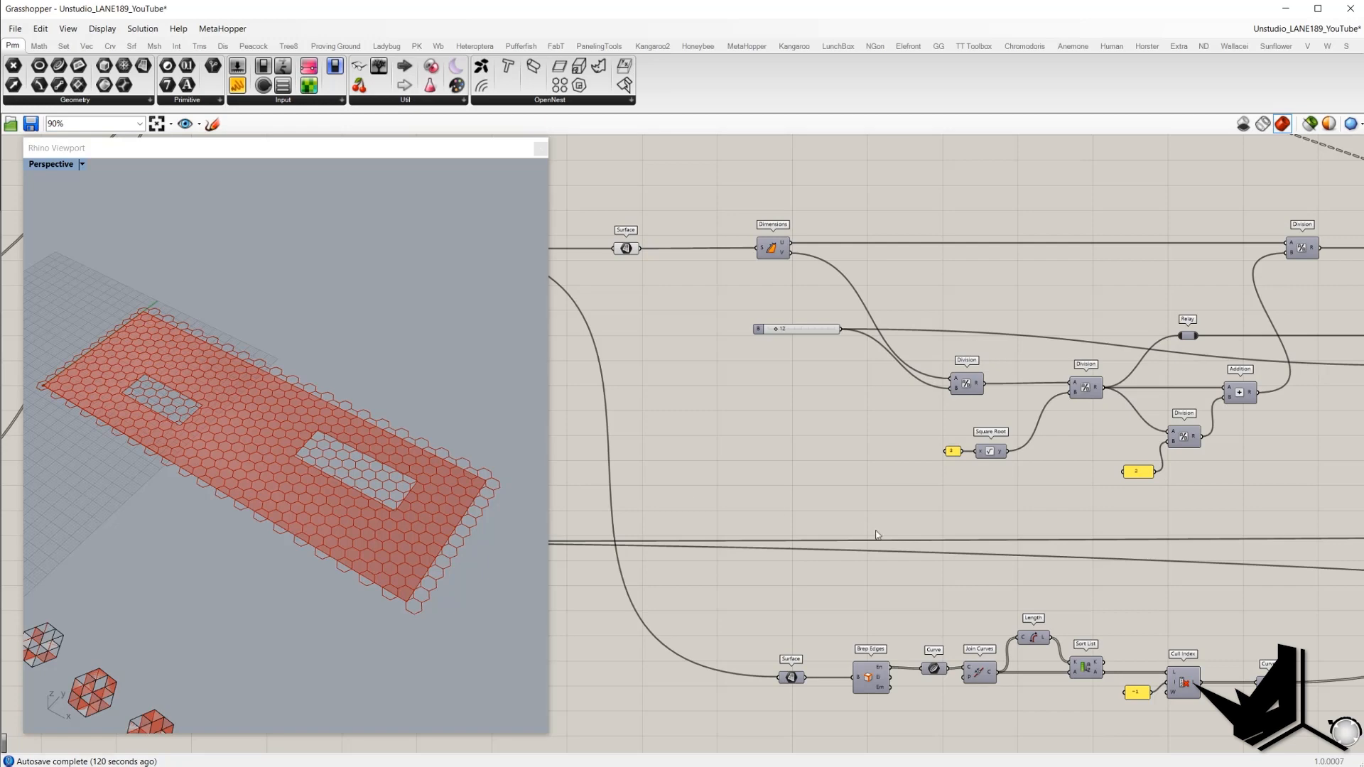
{"action": "left_click", "coordinate": [629, 250]}
{"action": "right_click", "coordinate": [629, 250]}
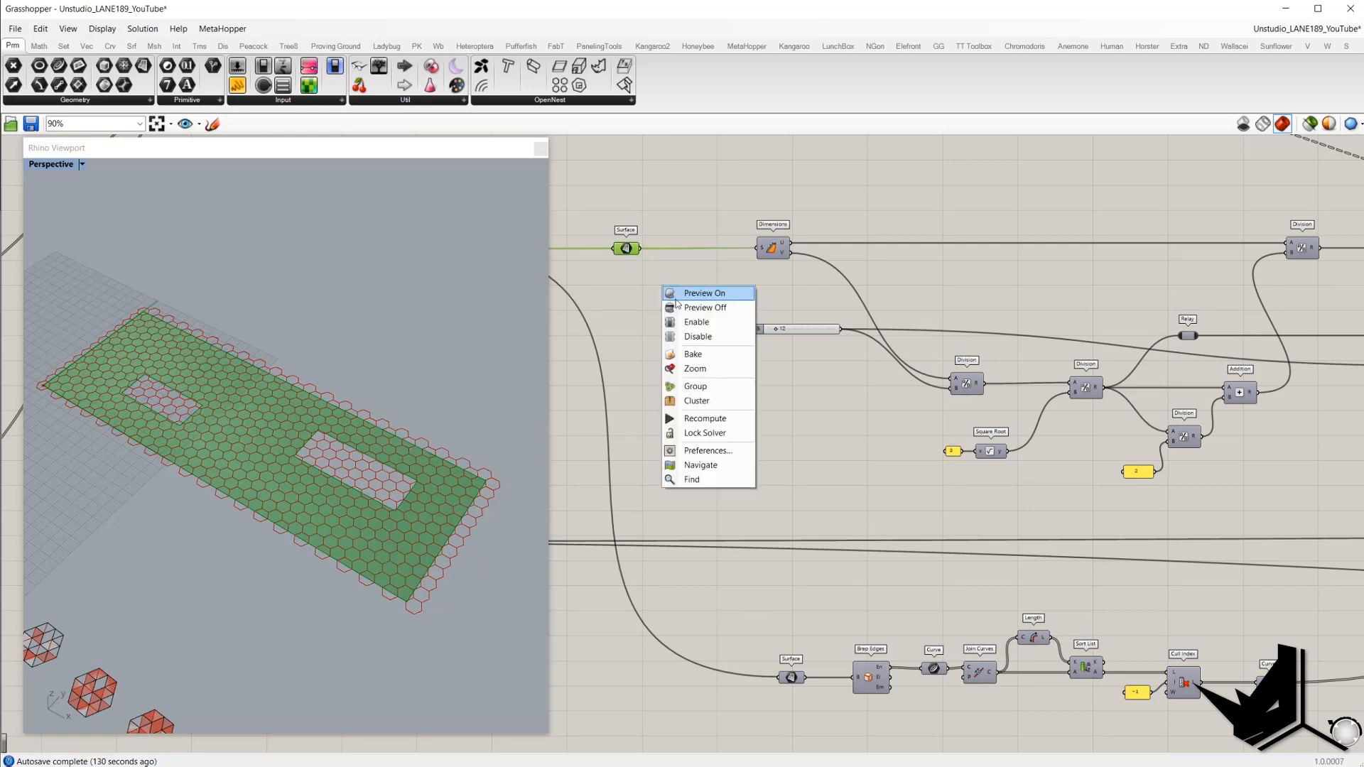
{"action": "left_click", "coordinate": [680, 304]}
- Turn on the preview of the Custom Preview component connected to the Gradient
{"action": "scroll", "coordinate": [799, 377], "scroll_direction": "down", "scroll_amount": 4}
{"action": "right_click_drag", "start_coordinate": [799, 376], "coordinate": [742, 374]}
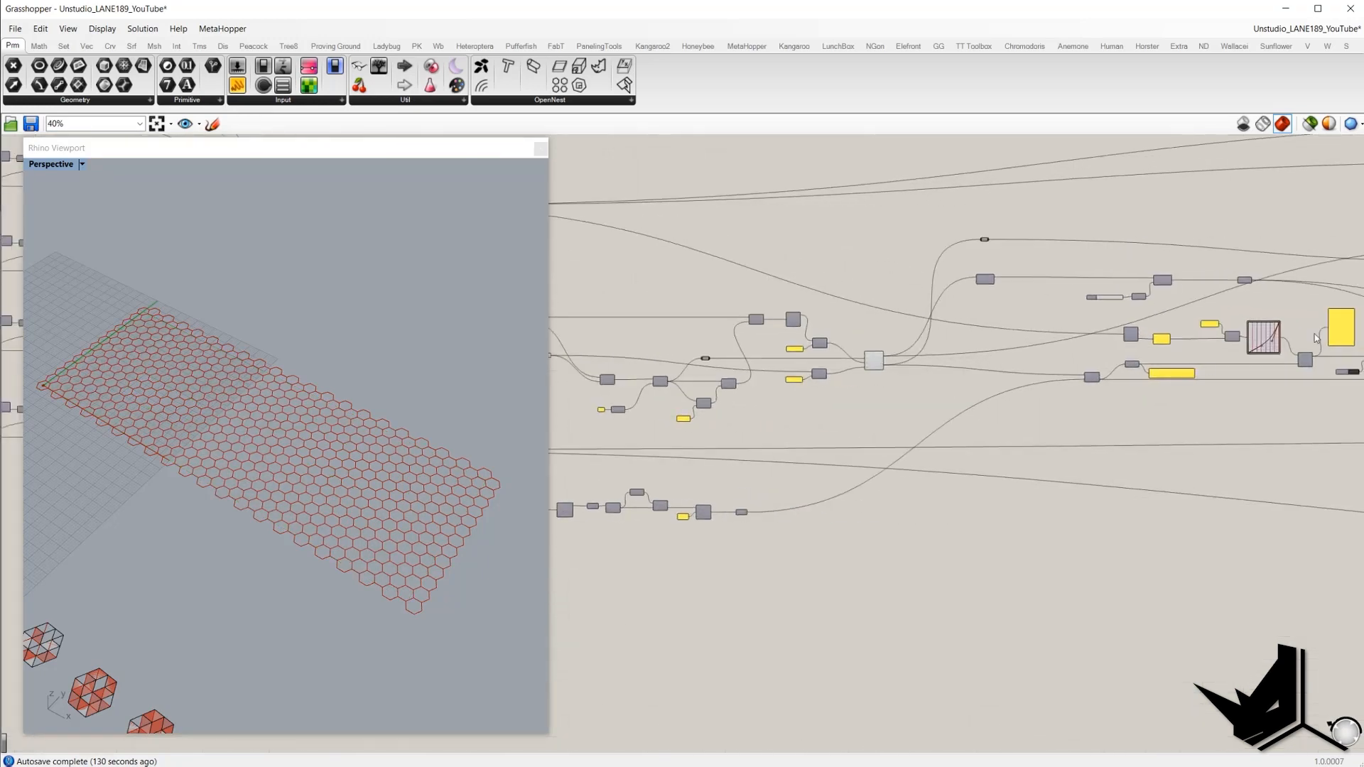
{"action": "right_click_drag", "start_coordinate": [1314, 336], "coordinate": [868, 359]}
{"action": "right_click_drag", "start_coordinate": [1346, 283], "coordinate": [1046, 307]}
{"action": "scroll", "coordinate": [1046, 307], "scroll_direction": "up", "scroll_amount": 5}
{"action": "left_click", "coordinate": [986, 298]}
{"action": "middle_click", "coordinate": [1060, 284]}
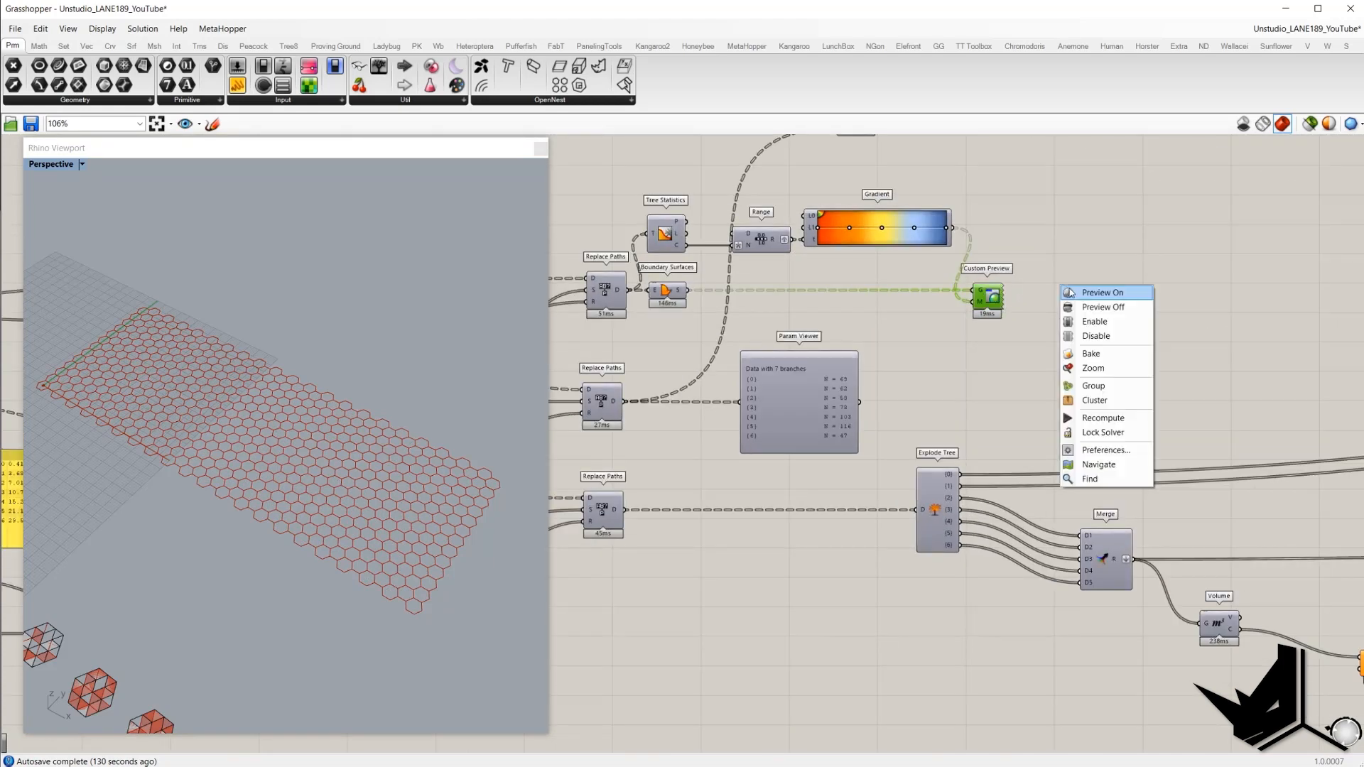
{"action": "left_click", "coordinate": [1072, 293]}
{"action": "left_click", "coordinate": [1125, 315]}
- Examine how the coloured hexagonal cells are grouped around the two window openings and across the rest of the facade
{"action": "right_click_drag", "start_coordinate": [353, 398], "coordinate": [359, 474]}
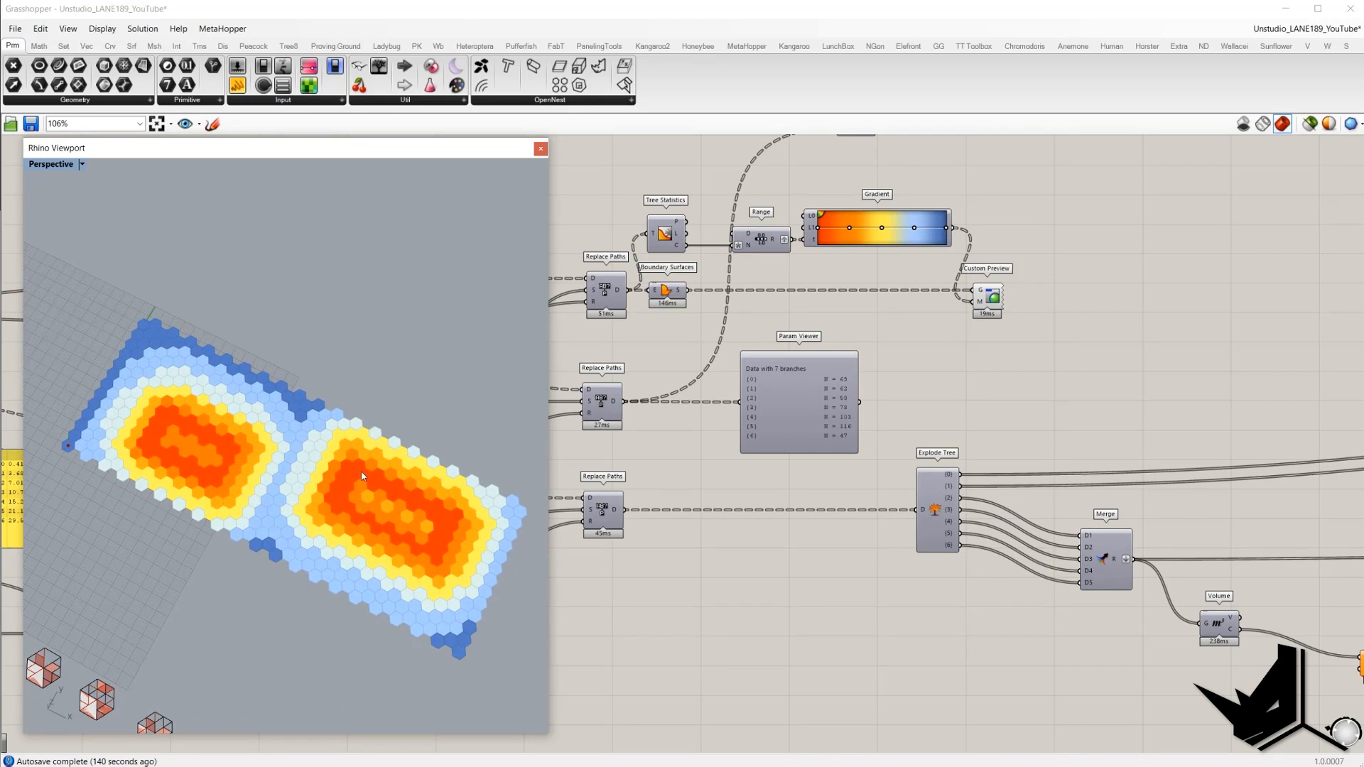
{"action": "scroll", "coordinate": [369, 462], "scroll_direction": "up", "scroll_amount": 4}
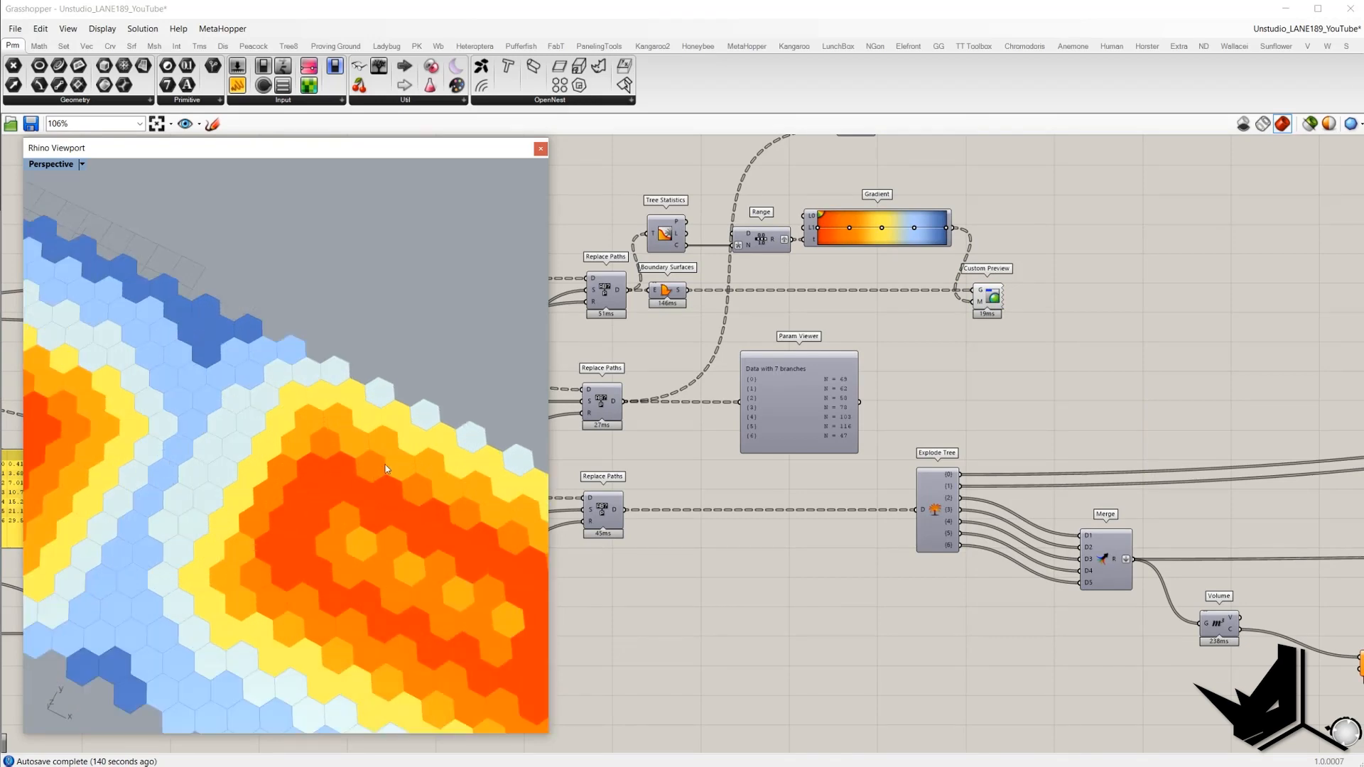
{"action": "scroll", "coordinate": [373, 458], "scroll_direction": "down", "scroll_amount": 2}
{"action": "scroll", "coordinate": [348, 451], "scroll_direction": "up", "scroll_amount": 2}
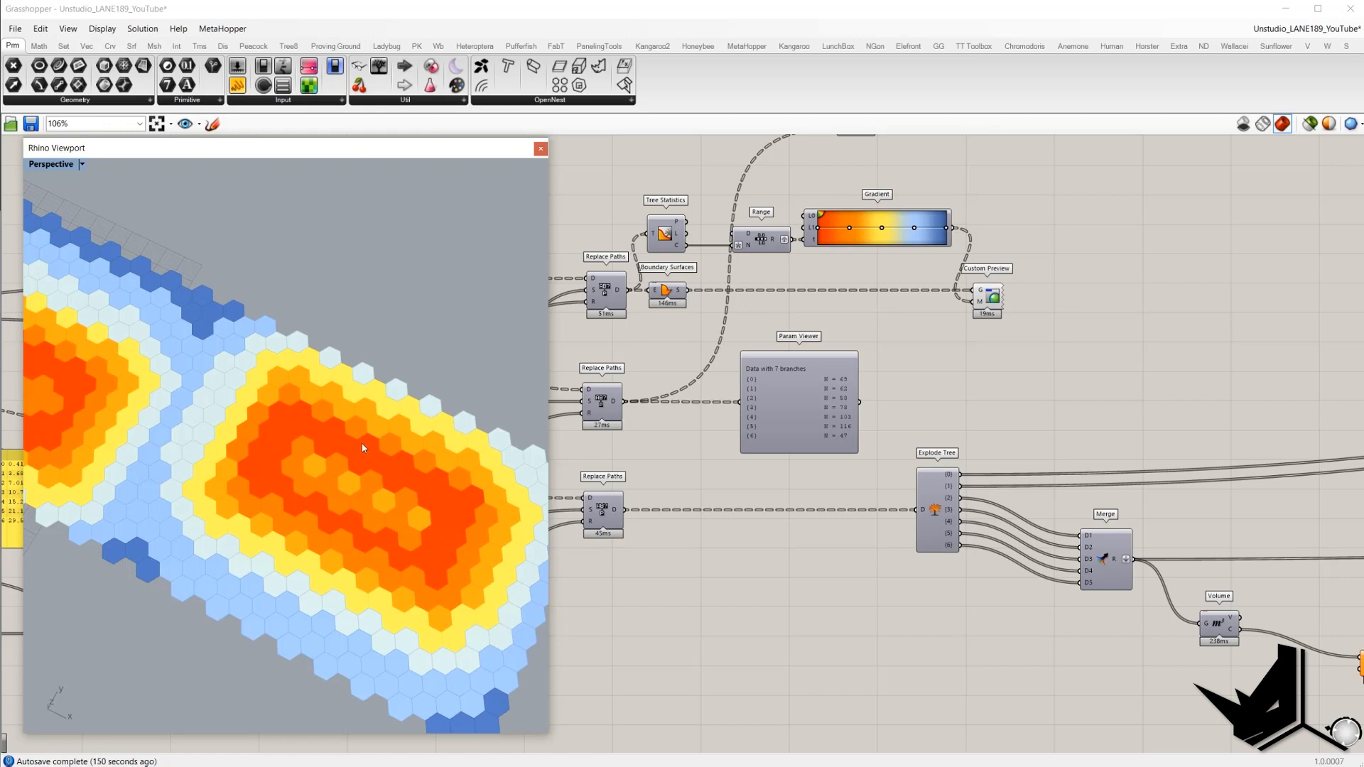
{"action": "scroll", "coordinate": [359, 426], "scroll_direction": "up", "scroll_amount": 2}
{"action": "scroll", "coordinate": [378, 436], "scroll_direction": "down", "scroll_amount": 4}
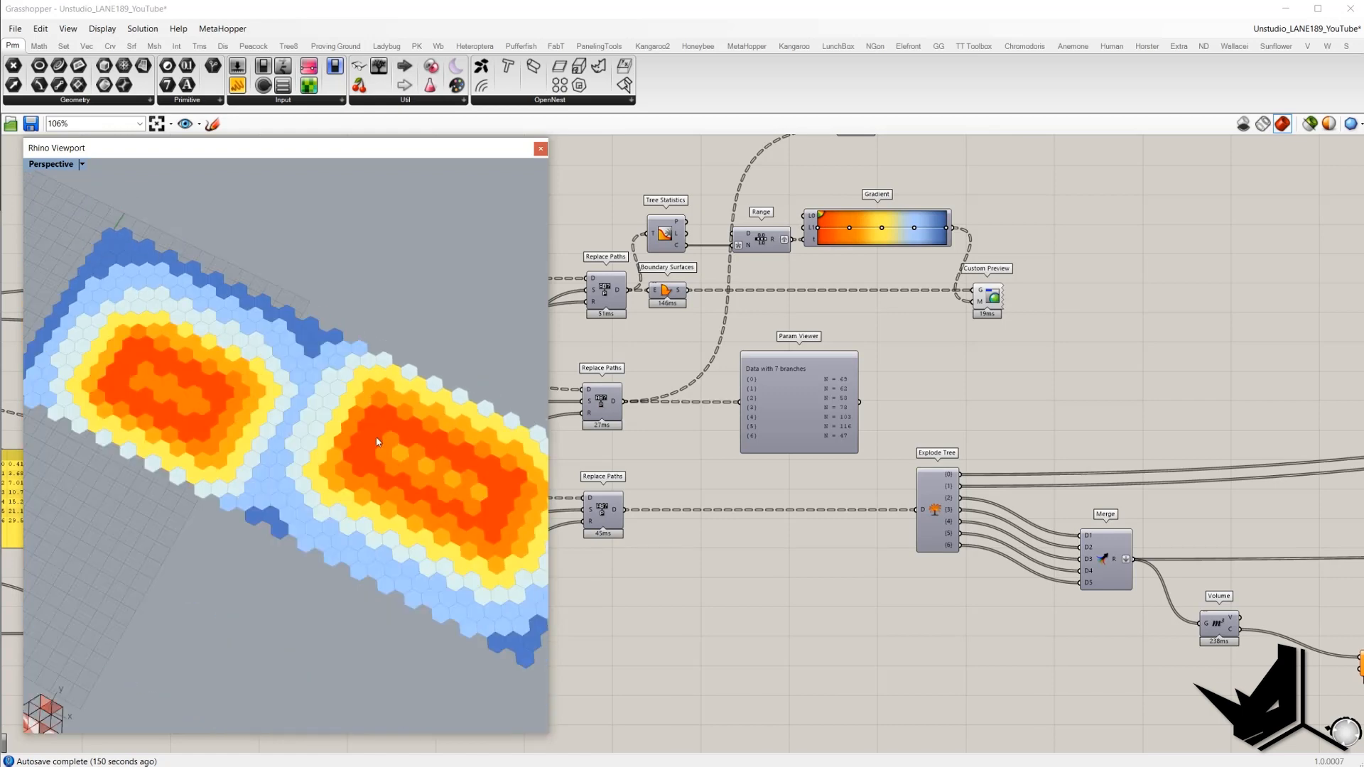
{"action": "right_click_drag", "start_coordinate": [350, 435], "coordinate": [324, 419]}
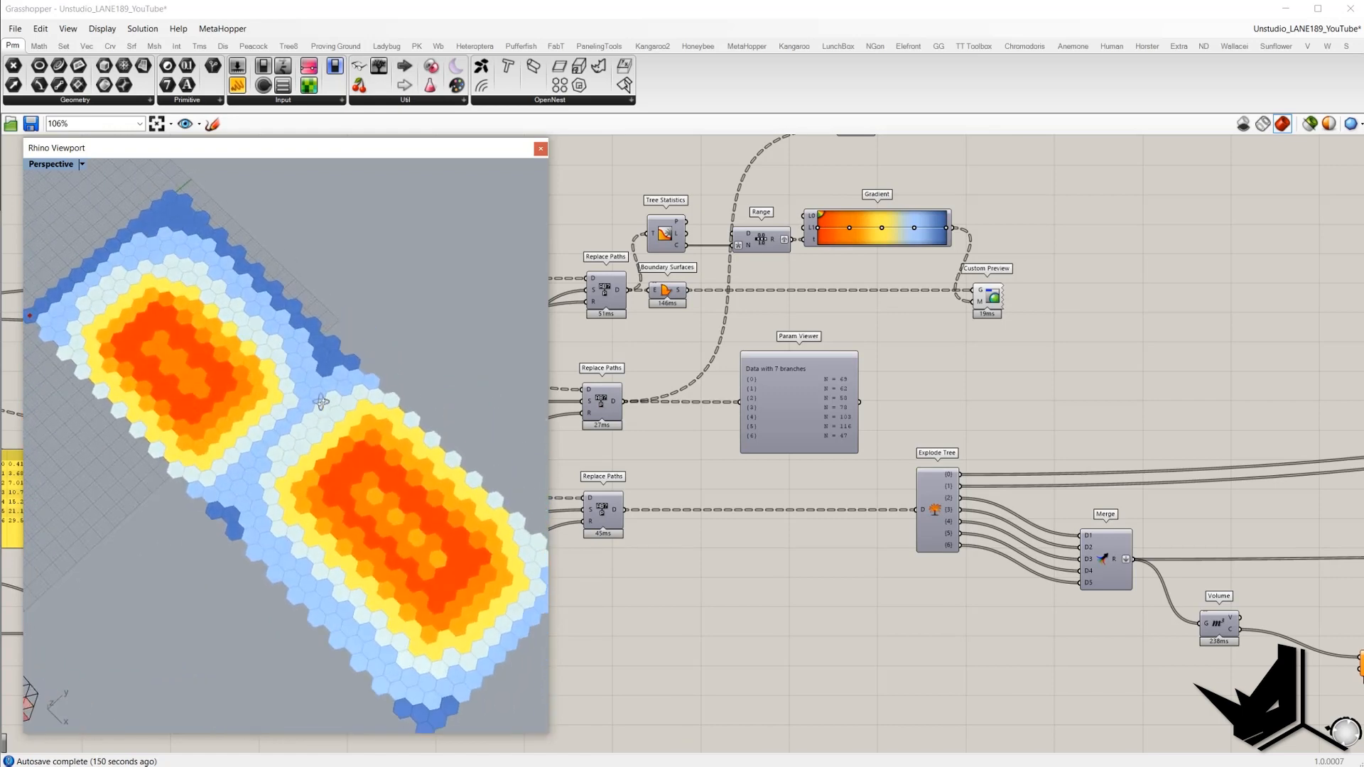
{"action": "scroll", "coordinate": [328, 345], "scroll_direction": "up", "scroll_amount": 3}
{"action": "right_click_drag", "start_coordinate": [327, 340], "coordinate": [356, 437]}
{"action": "scroll", "coordinate": [330, 355], "scroll_direction": "down", "scroll_amount": 4}
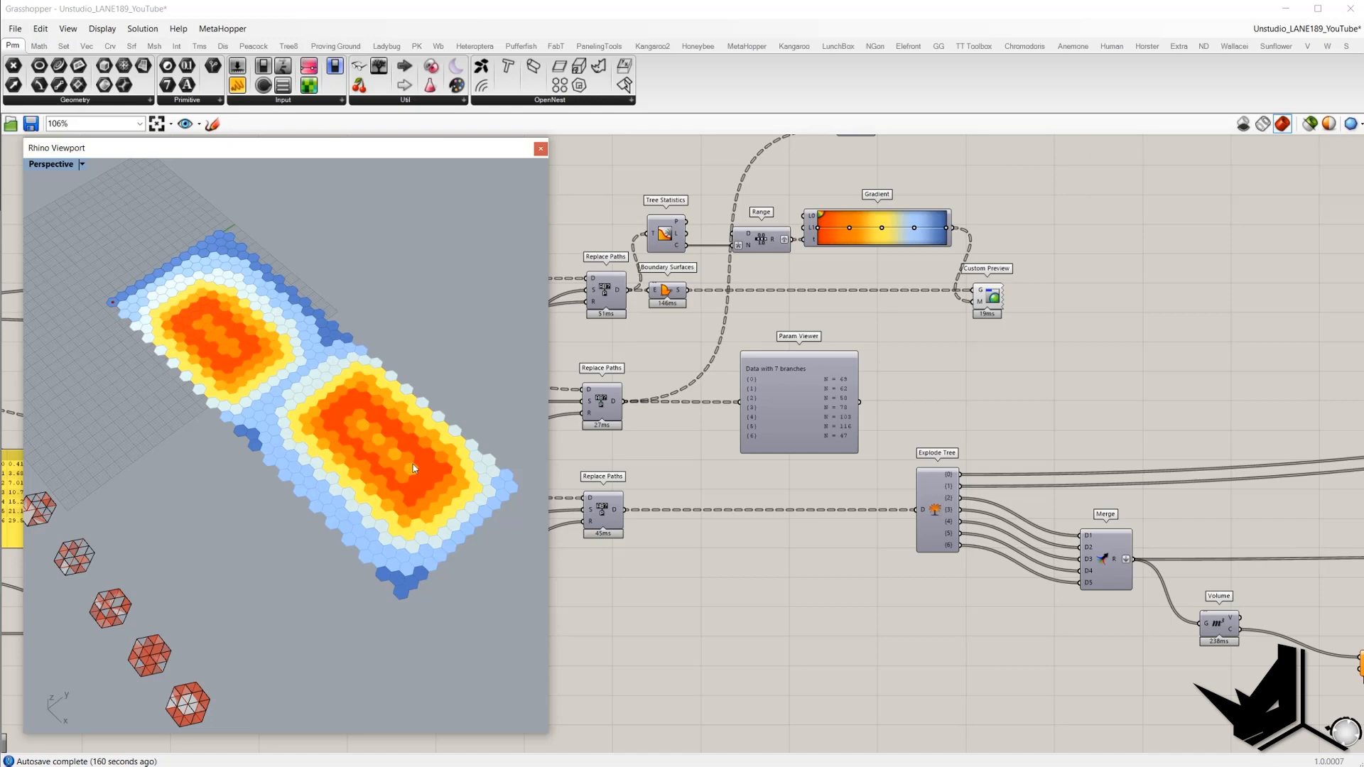
{"action": "right_click_drag", "start_coordinate": [414, 469], "coordinate": [362, 458]}
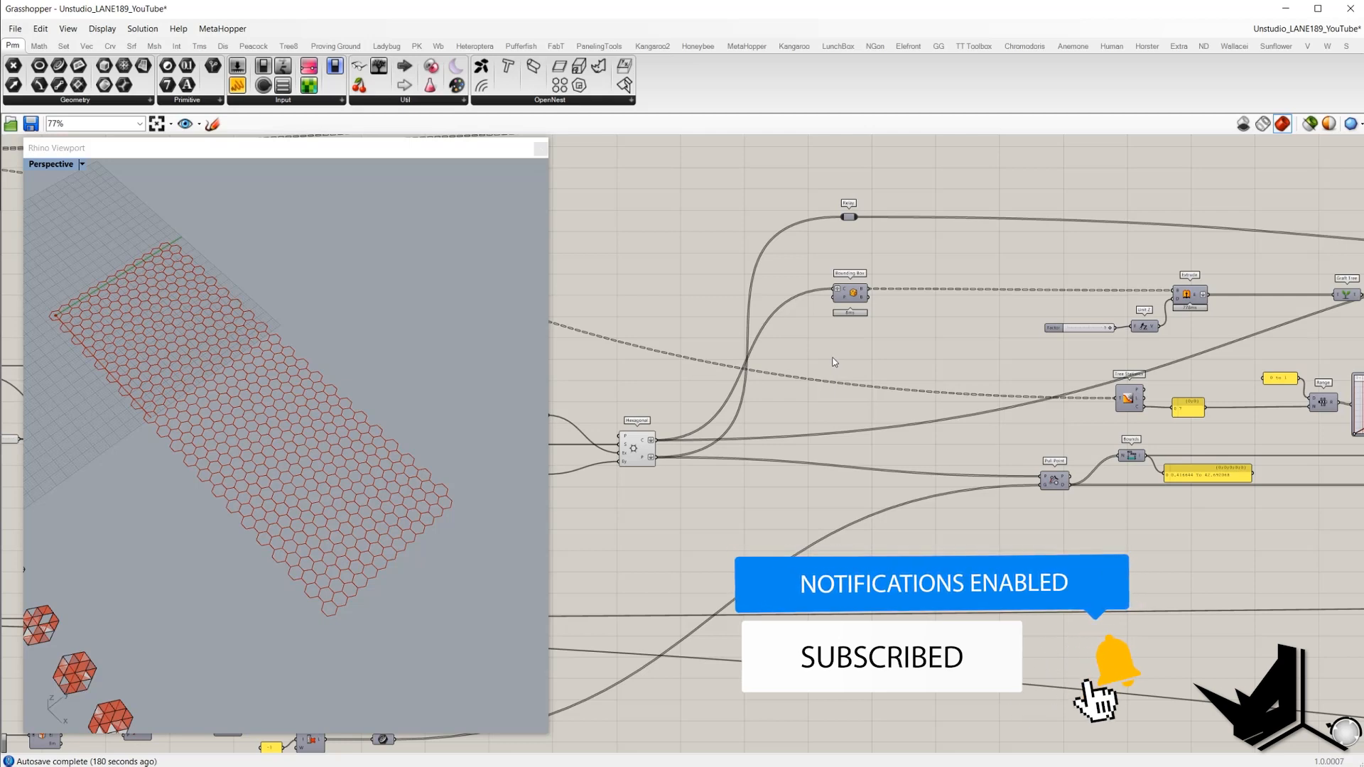
- Select the Hexagonal grid component and inspect its Cells output
{"action": "right_click_drag", "start_coordinate": [880, 341], "coordinate": [1014, 323]}
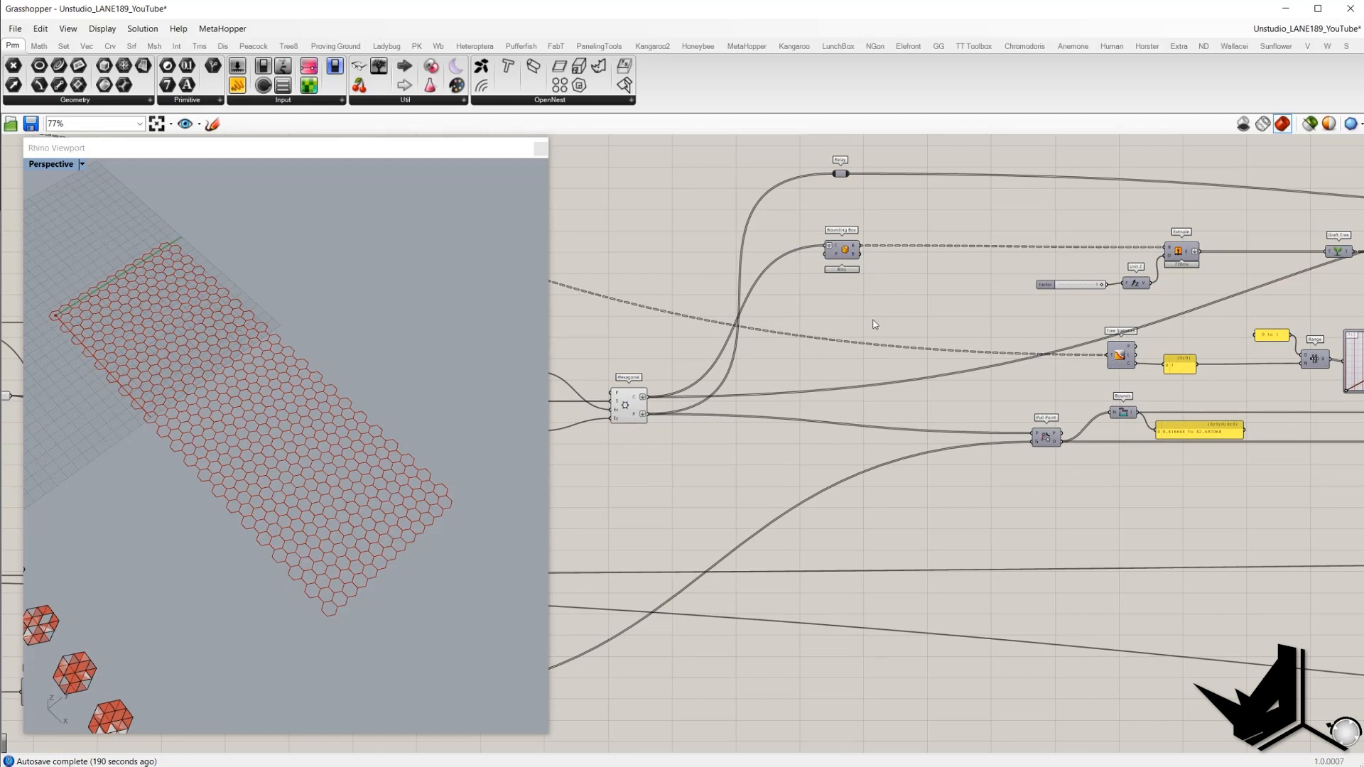
{"action": "right_click_drag", "start_coordinate": [741, 321], "coordinate": [924, 358]}
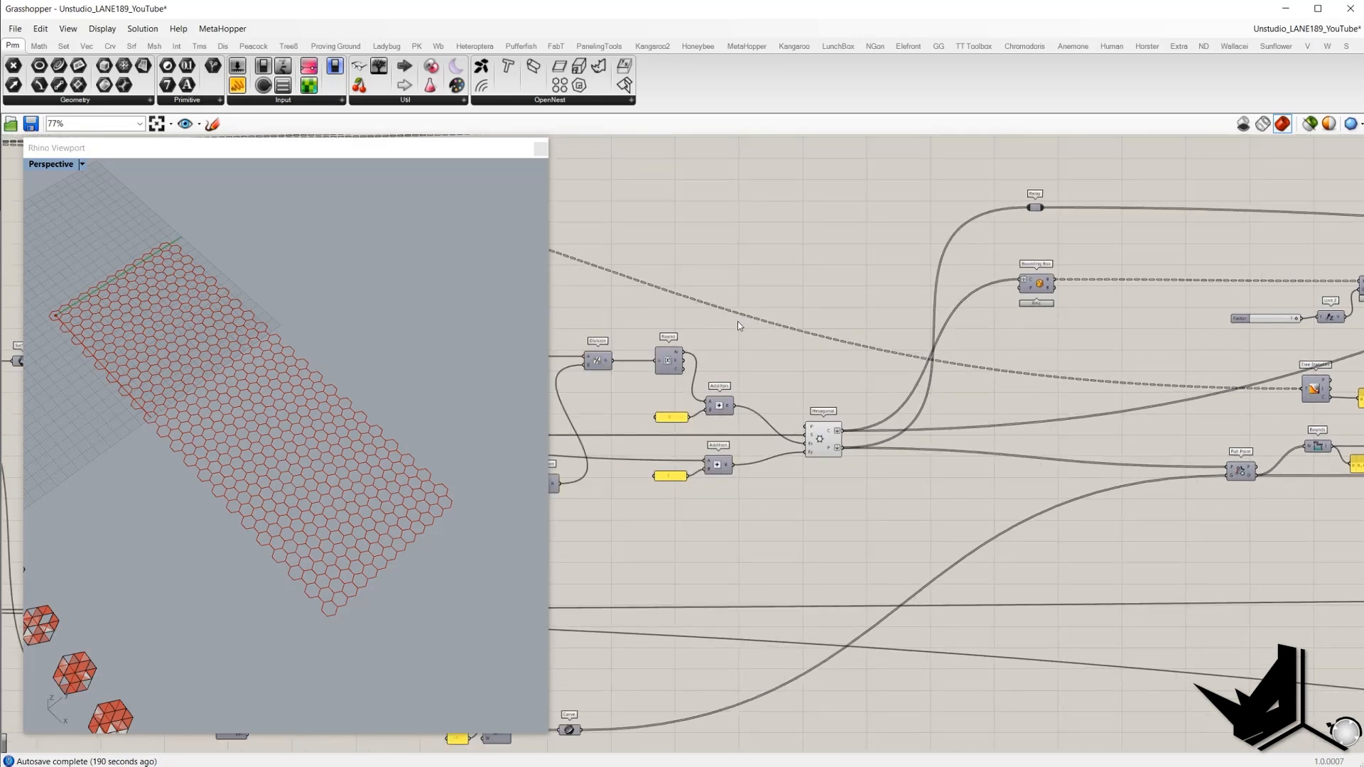
{"action": "right_click_drag", "start_coordinate": [592, 553], "coordinate": [824, 446]}
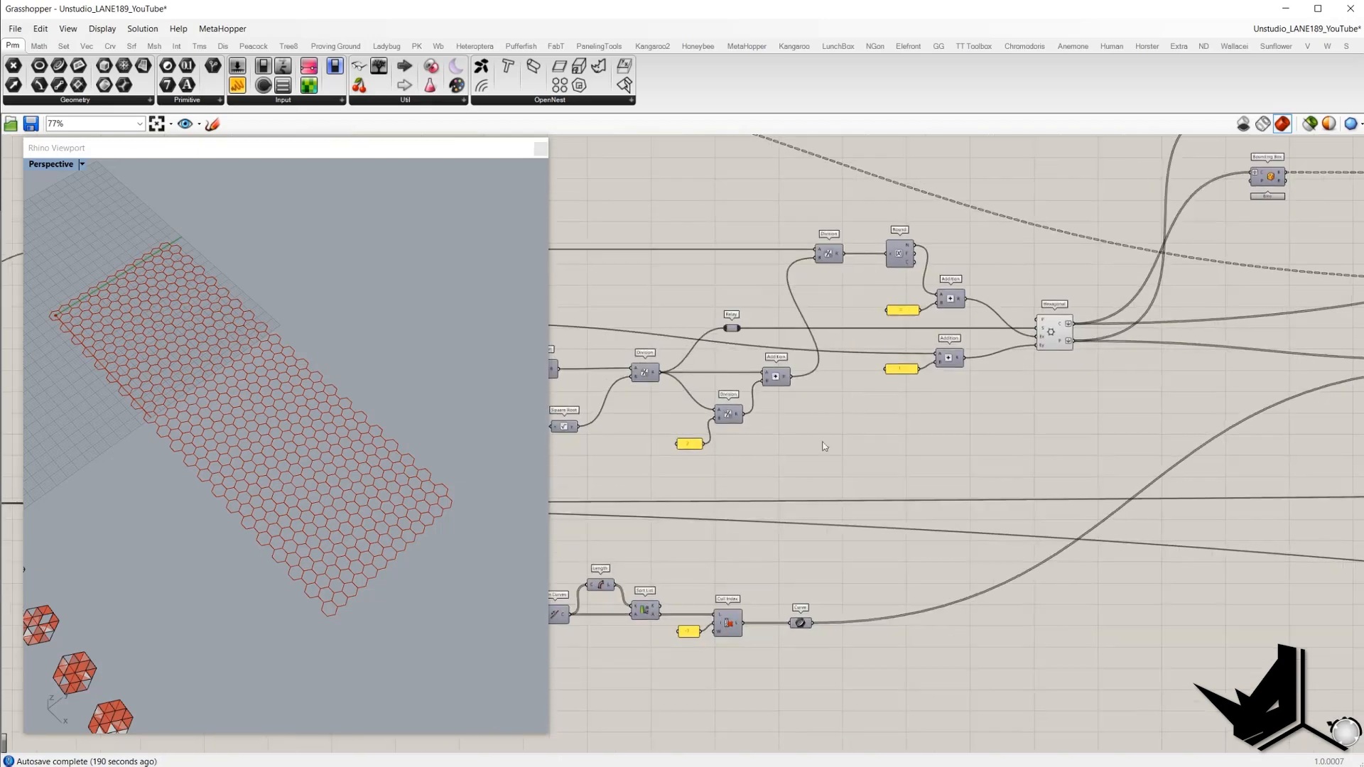
{"action": "scroll", "coordinate": [1058, 326], "scroll_direction": "up", "scroll_amount": 4}
{"action": "left_click", "coordinate": [1058, 333]}
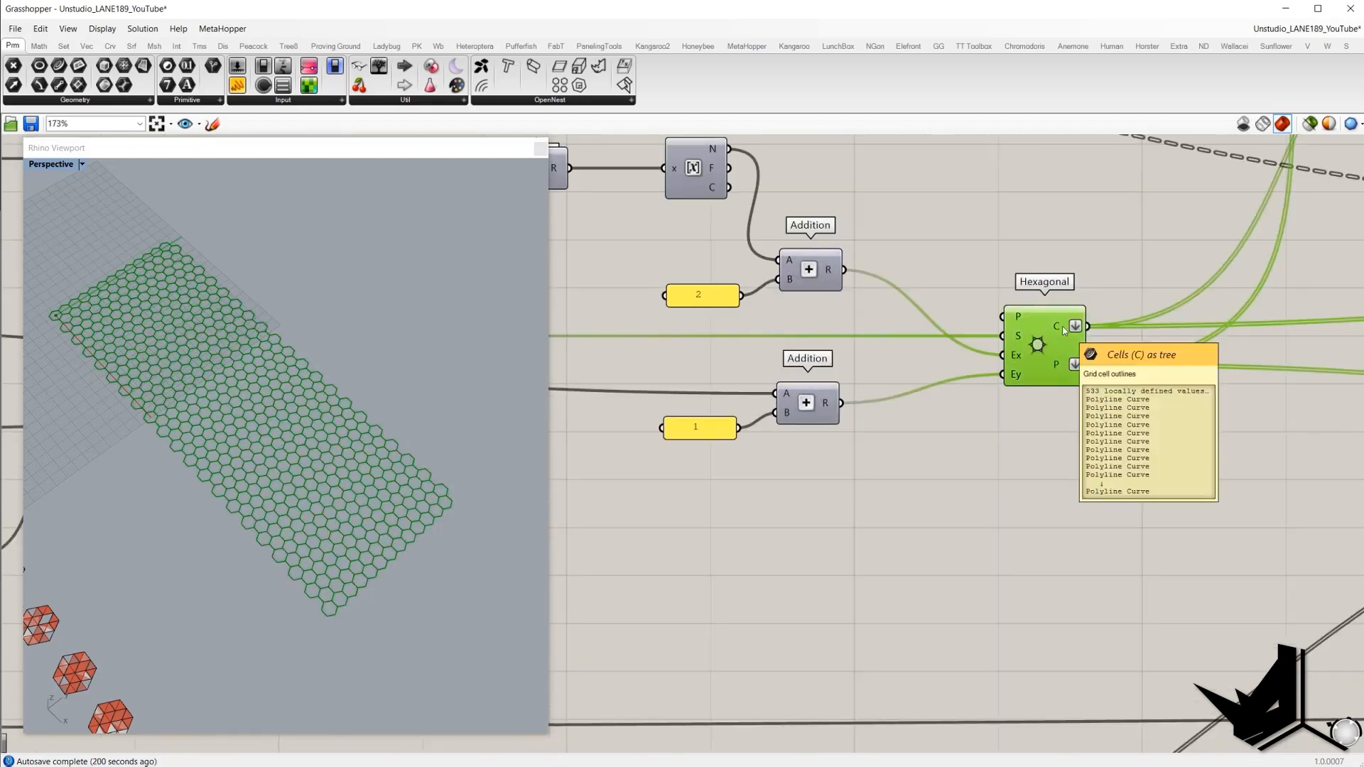
- Check the number of hexagonal cells with a temporary Param Viewer on the Hexagonal component's Cells output
{"action": "left_click_drag", "start_coordinate": [378, 65], "coordinate": [1169, 474]}
{"action": "left_click_drag", "start_coordinate": [1088, 326], "coordinate": [1073, 473]}
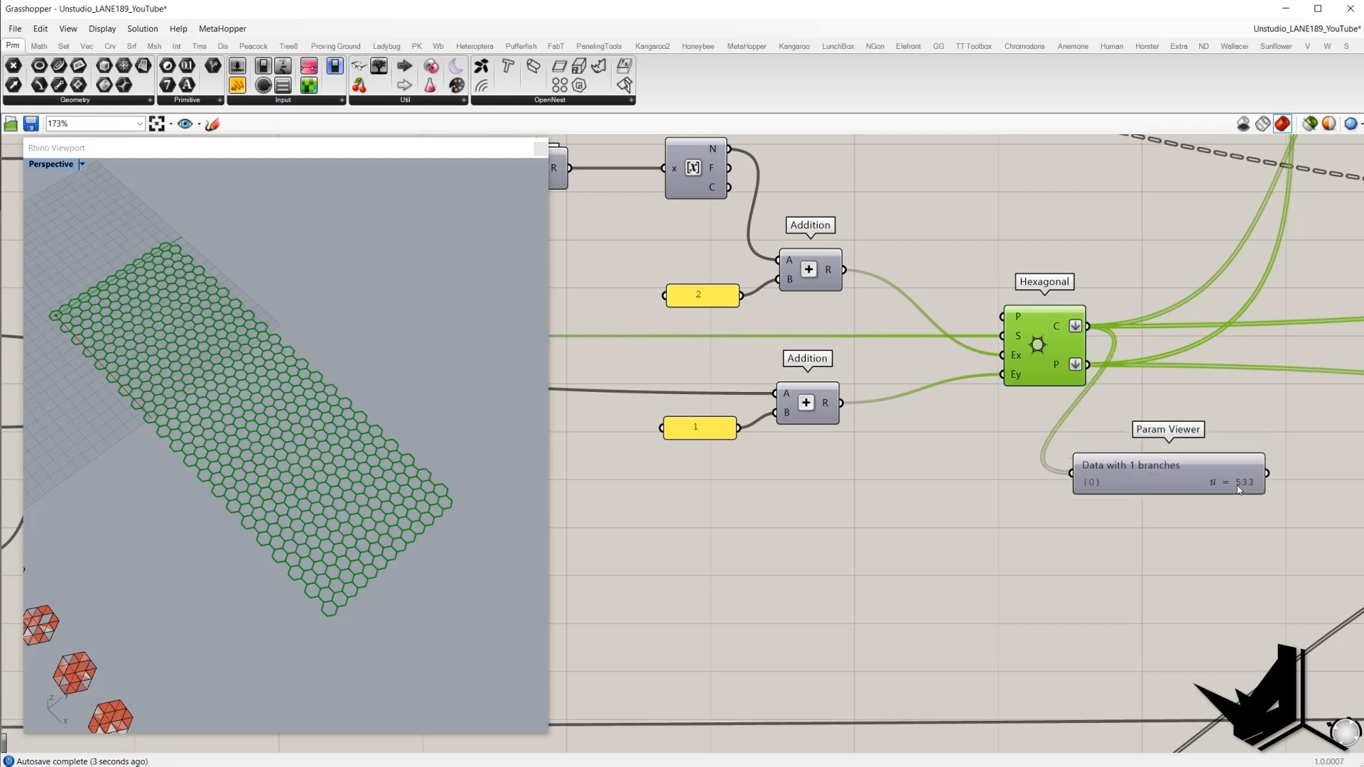
{"action": "left_click", "coordinate": [1239, 489]}
- Select the Geometry component after Entwine and inspect its branch structure and the module geometry it holds
{"action": "scroll", "coordinate": [1183, 453], "scroll_direction": "down", "scroll_amount": 6}
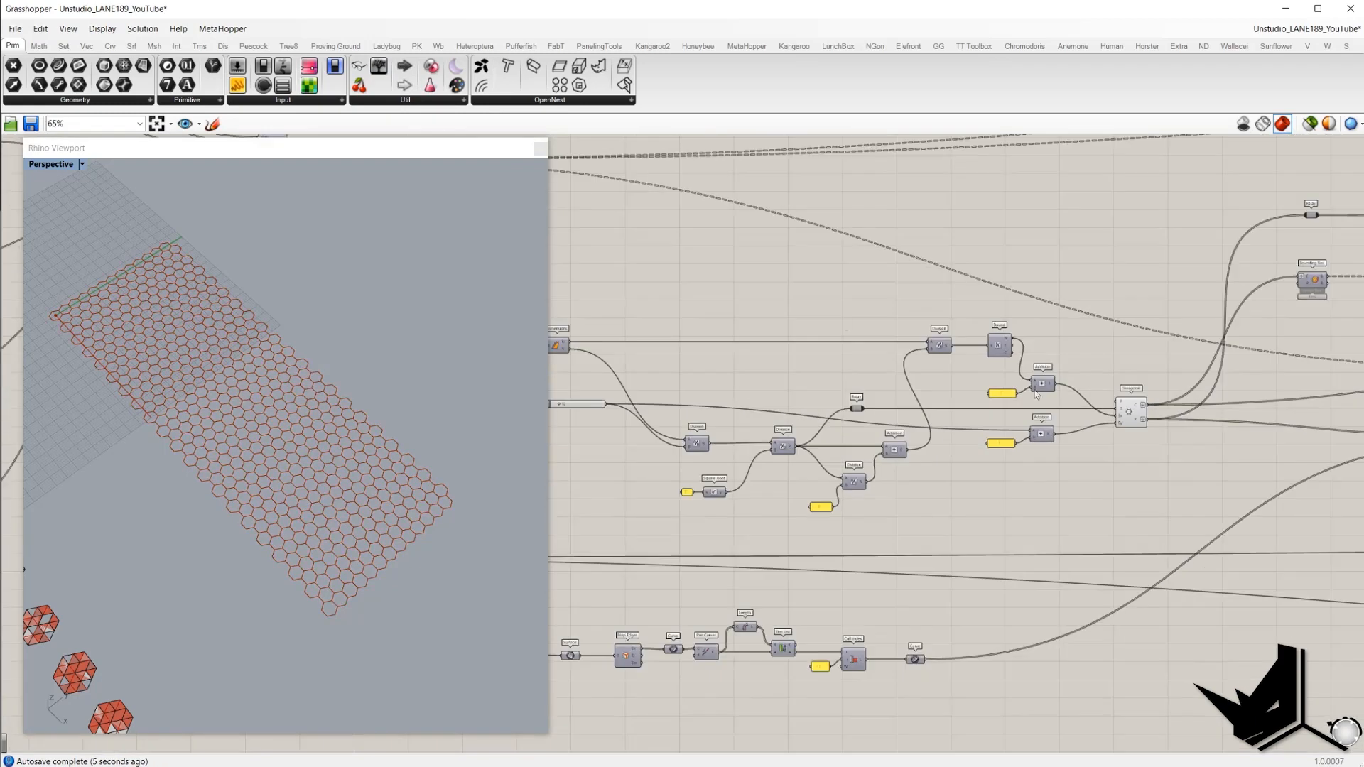
{"action": "right_click_drag", "start_coordinate": [699, 276], "coordinate": [1100, 385]}
{"action": "scroll", "coordinate": [647, 263], "scroll_direction": "up", "scroll_amount": 4}
{"action": "left_click", "coordinate": [791, 273]}
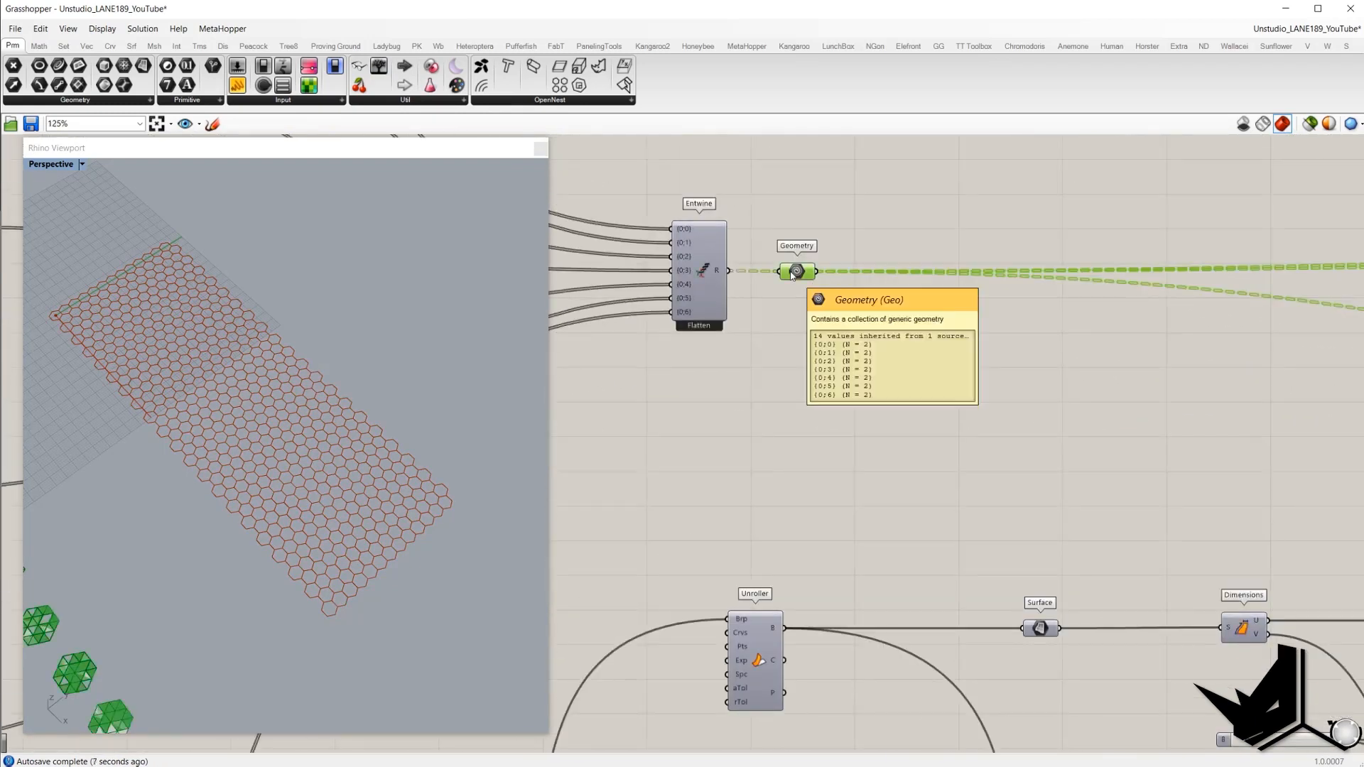
{"action": "left_click_drag", "start_coordinate": [770, 235], "coordinate": [862, 319]}
{"action": "scroll", "coordinate": [863, 319], "scroll_direction": "down", "scroll_amount": 6}
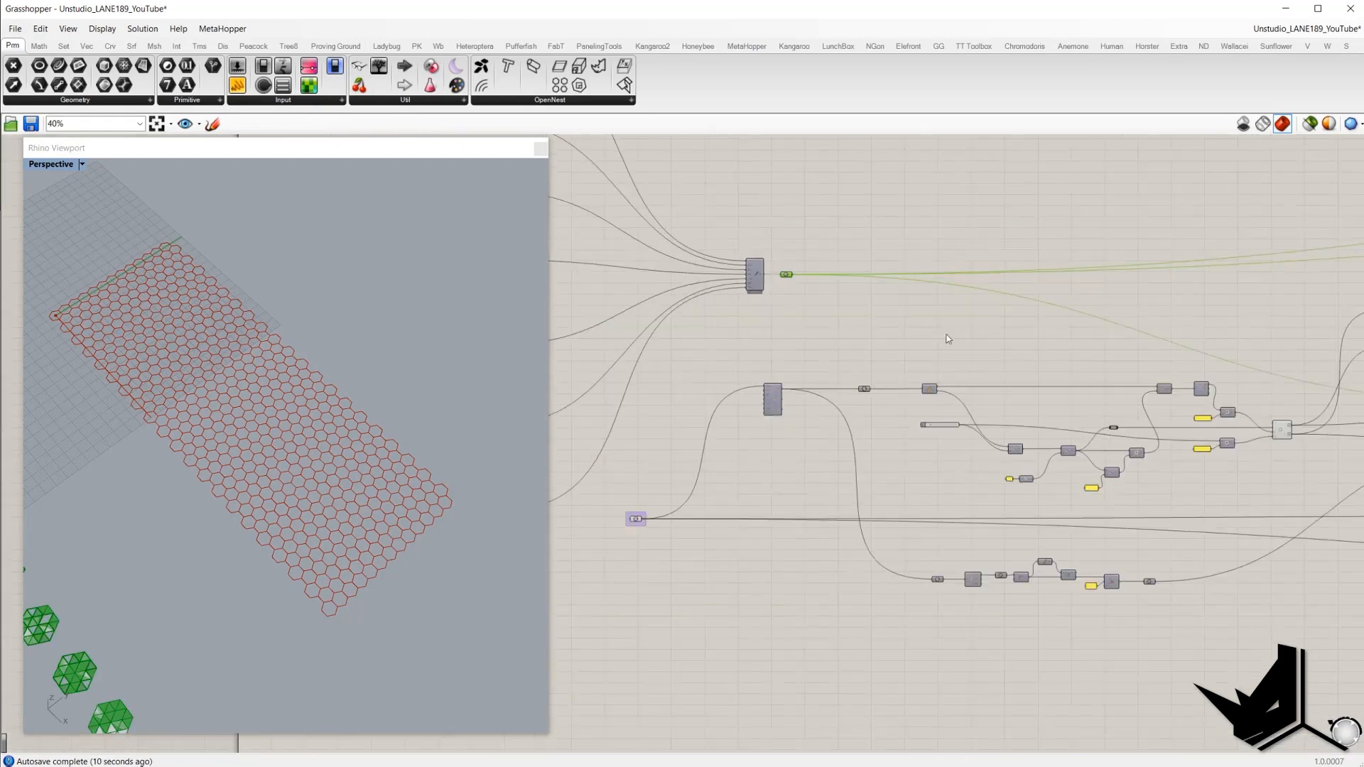
- Select the panel on the Tree Statistics count output and read the number of module branches
{"action": "right_click_drag", "start_coordinate": [1327, 420], "coordinate": [838, 375]}
{"action": "scroll", "coordinate": [1031, 364], "scroll_direction": "up", "scroll_amount": 5}
{"action": "scroll", "coordinate": [1032, 367], "scroll_direction": "up", "scroll_amount": 2}
{"action": "left_click_drag", "start_coordinate": [978, 280], "coordinate": [1091, 364]}
{"action": "scroll", "coordinate": [1057, 358], "scroll_direction": "up", "scroll_amount": 3}
{"action": "left_click", "coordinate": [1176, 380]}
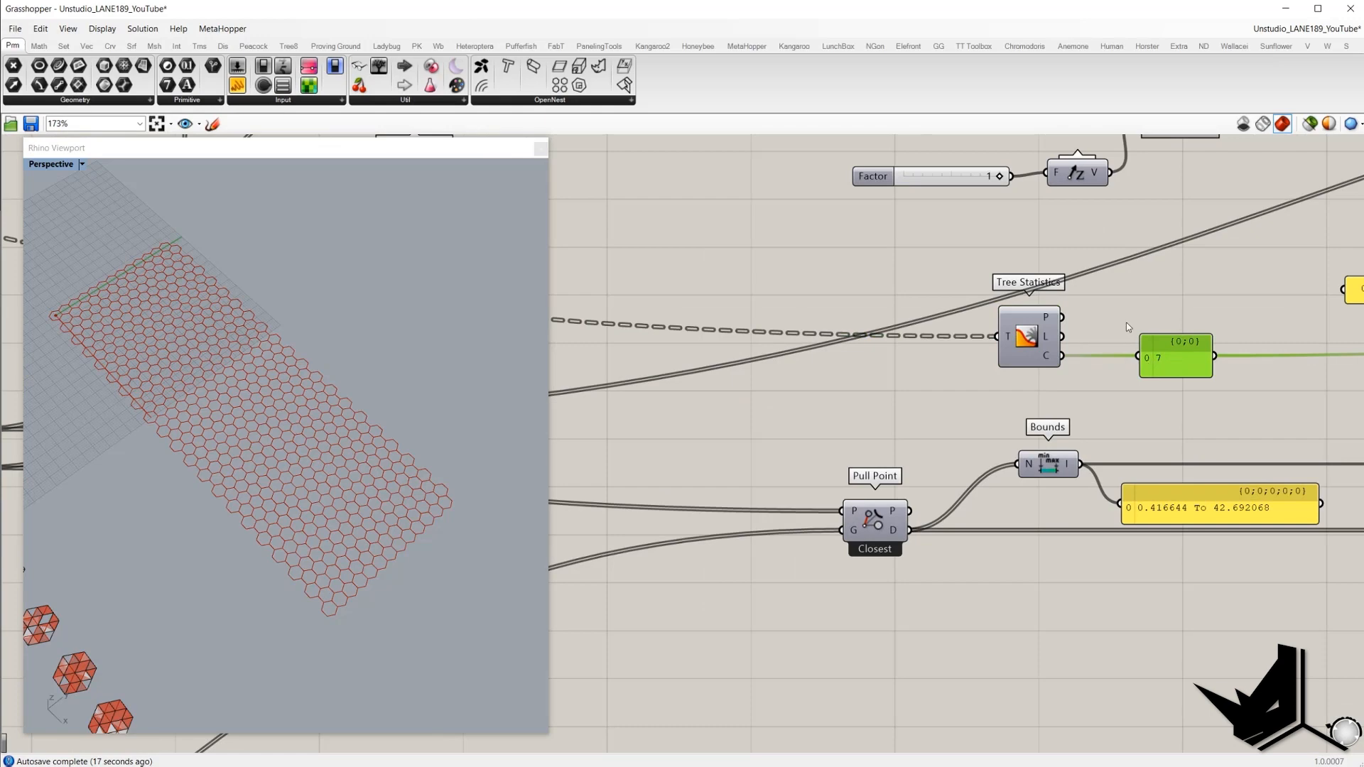
{"action": "left_click_drag", "start_coordinate": [1126, 322], "coordinate": [1246, 394]}
{"action": "scroll", "coordinate": [1238, 390], "scroll_direction": "down", "scroll_amount": 3}
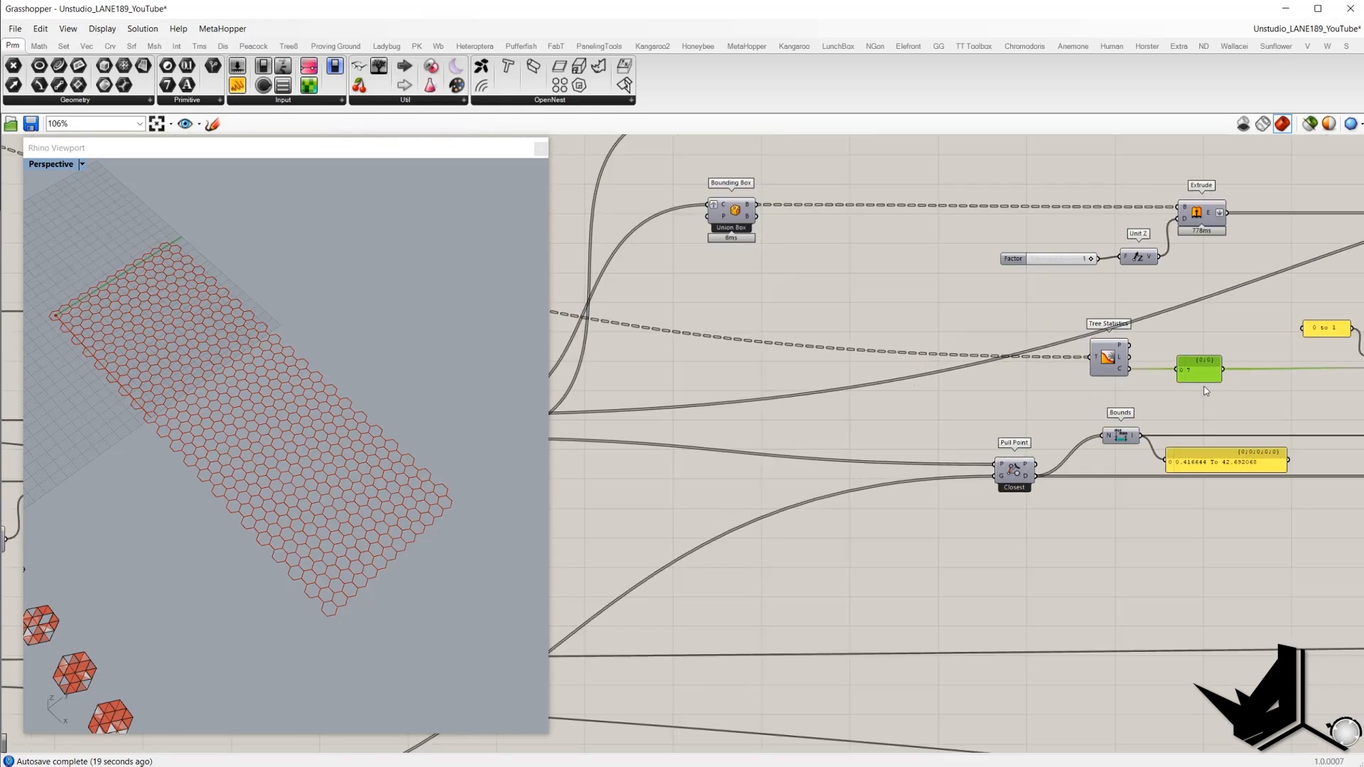
- Select the Hexagonal grid component to highlight its cells in the viewport
{"action": "scroll", "coordinate": [1174, 378], "scroll_direction": "up", "scroll_amount": 1}
{"action": "right_click_drag", "start_coordinate": [668, 430], "coordinate": [1000, 381]}
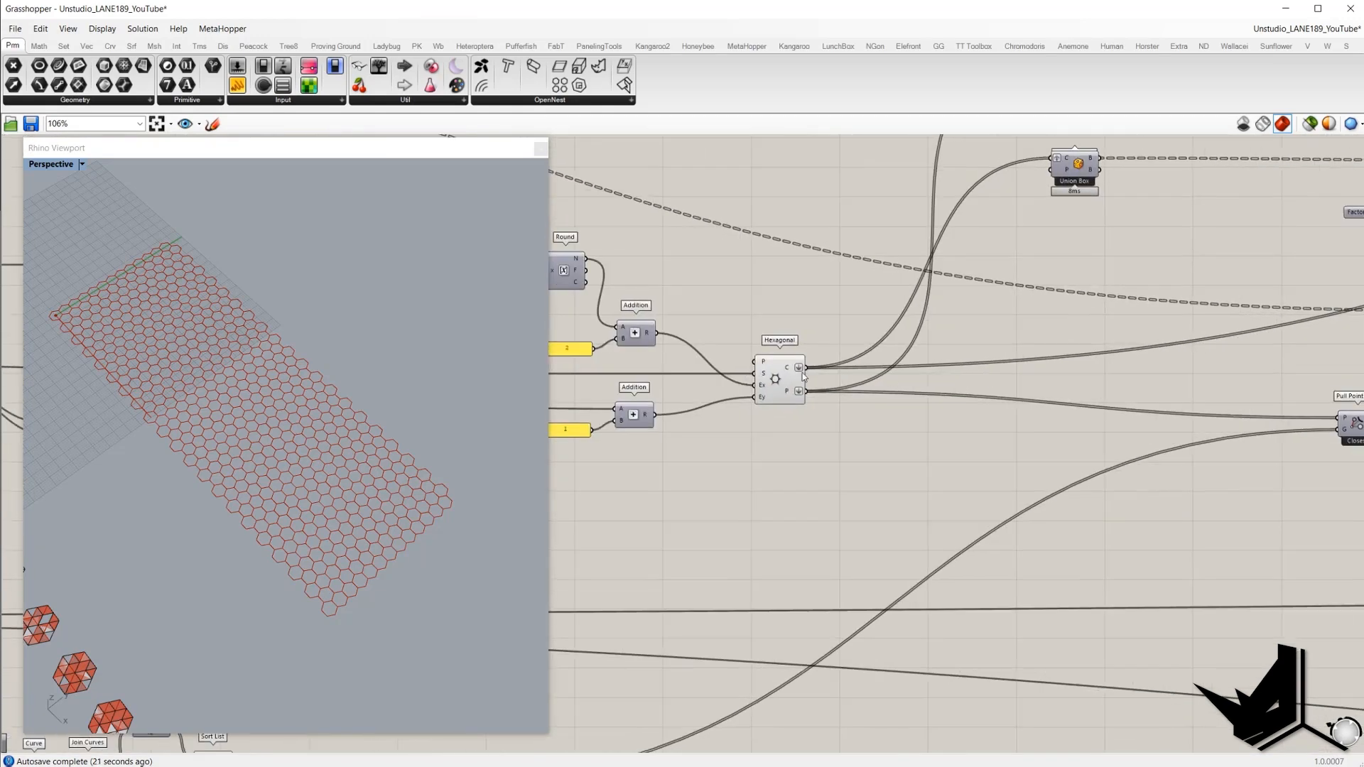
{"action": "left_click", "coordinate": [772, 375]}
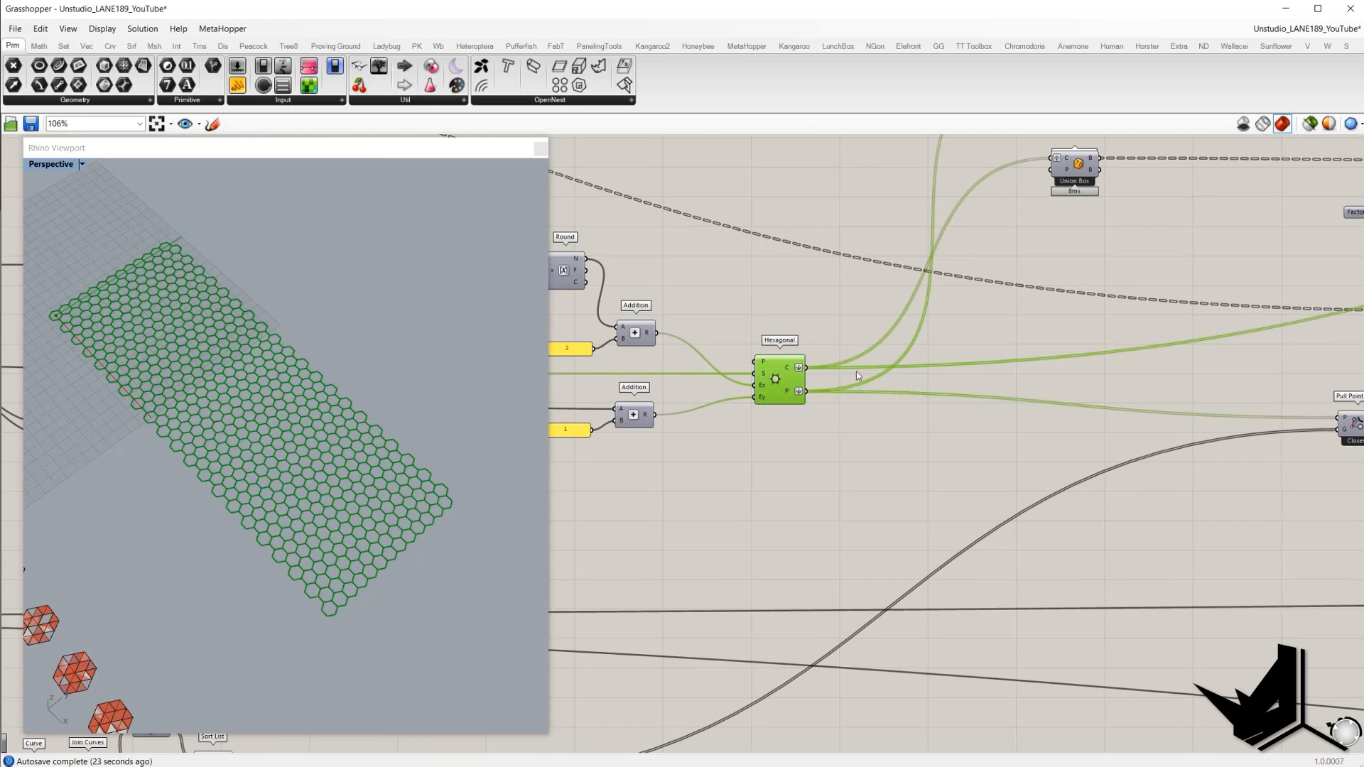
- Examine the Entwine component's inputs and its controls for adding or removing a parameter at {0;6}
{"action": "scroll", "coordinate": [1007, 355], "scroll_direction": "down", "scroll_amount": 3}
{"action": "scroll", "coordinate": [1007, 356], "scroll_direction": "up", "scroll_amount": 5}
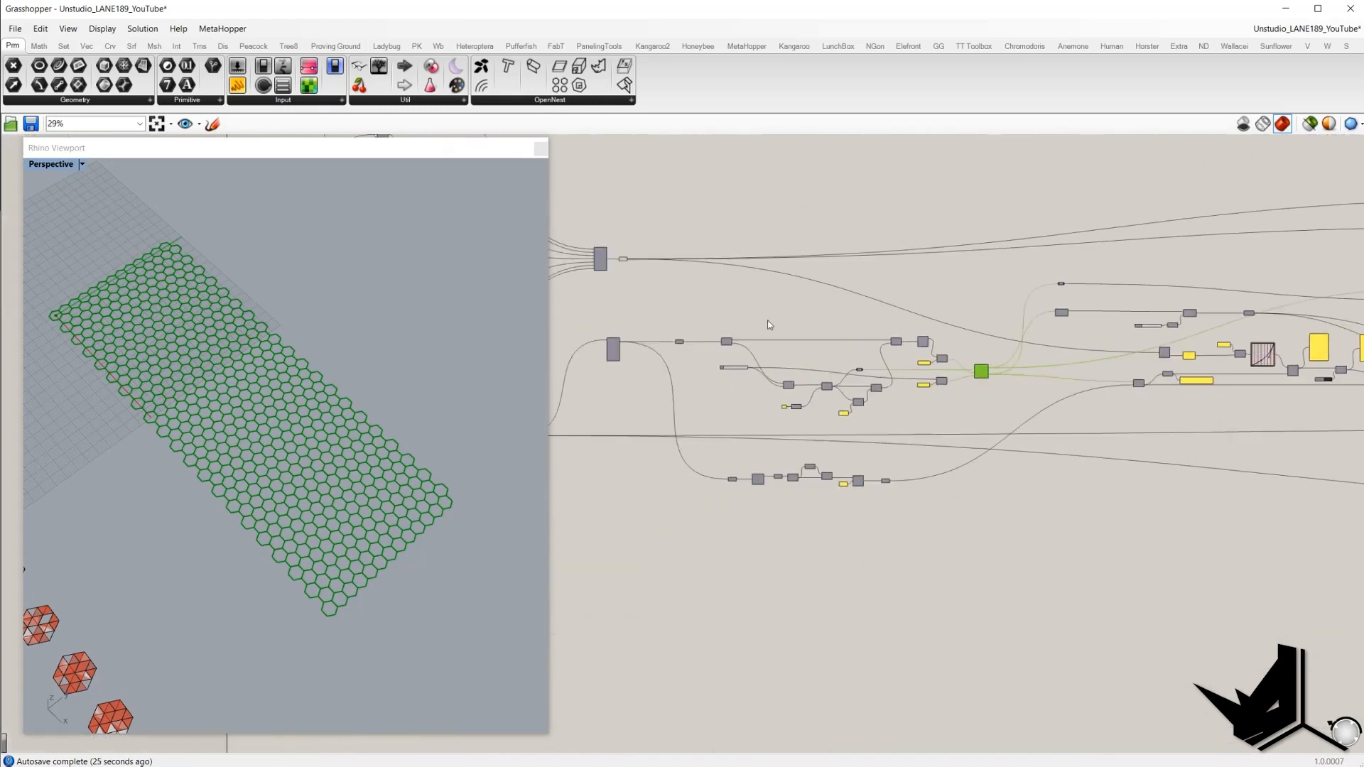
{"action": "scroll", "coordinate": [829, 307], "scroll_direction": "down", "scroll_amount": 5}
{"action": "scroll", "coordinate": [773, 344], "scroll_direction": "up", "scroll_amount": 2}
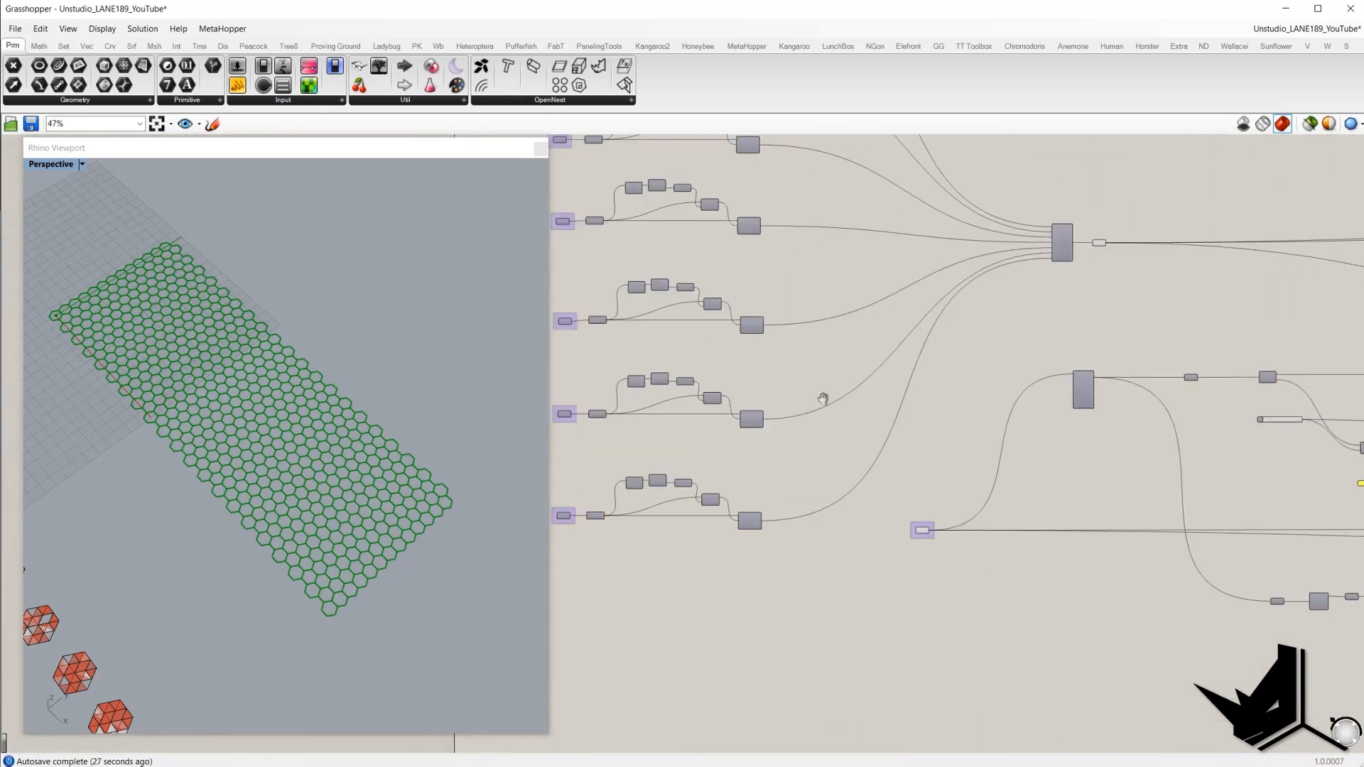
{"action": "left_click_drag", "start_coordinate": [630, 491], "coordinate": [871, 589]}
{"action": "scroll", "coordinate": [1123, 249], "scroll_direction": "up", "scroll_amount": 8}
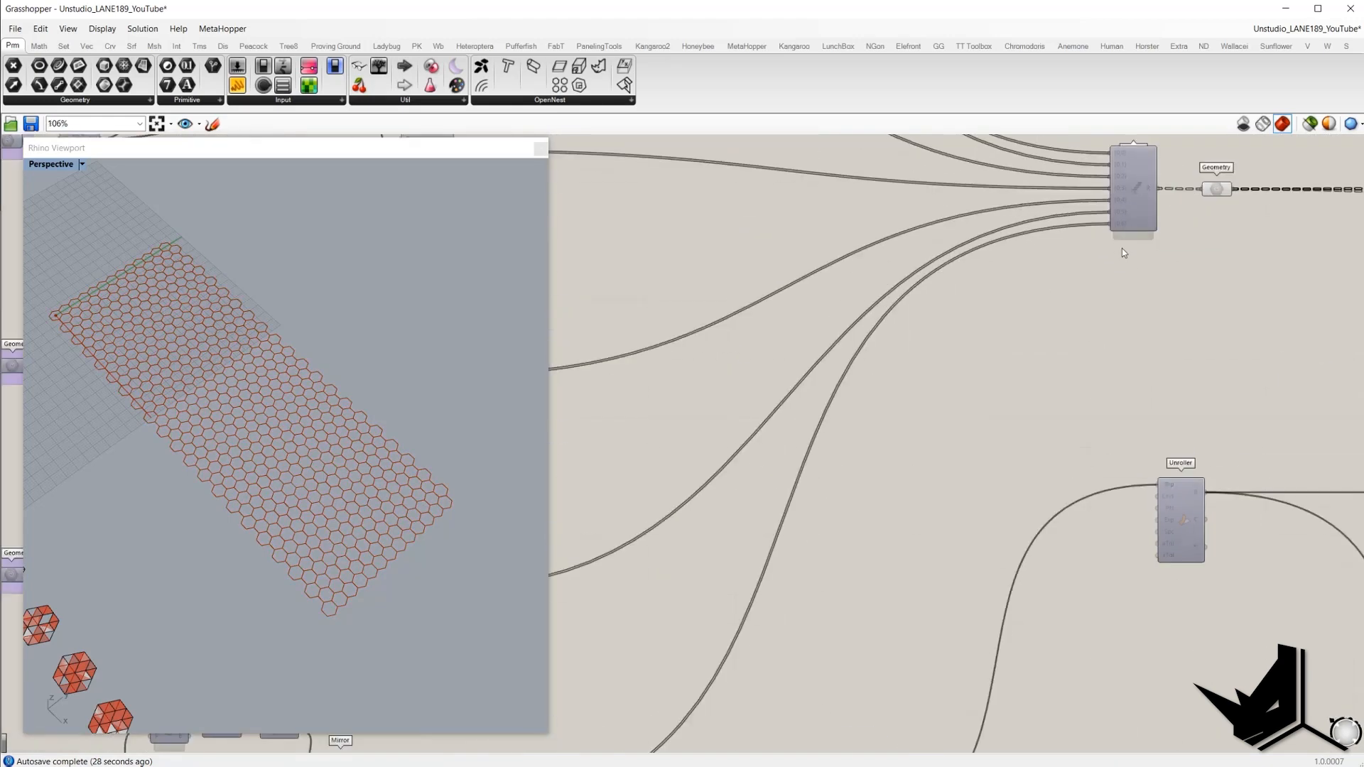
{"action": "scroll", "coordinate": [1079, 246], "scroll_direction": "up", "scroll_amount": 10}
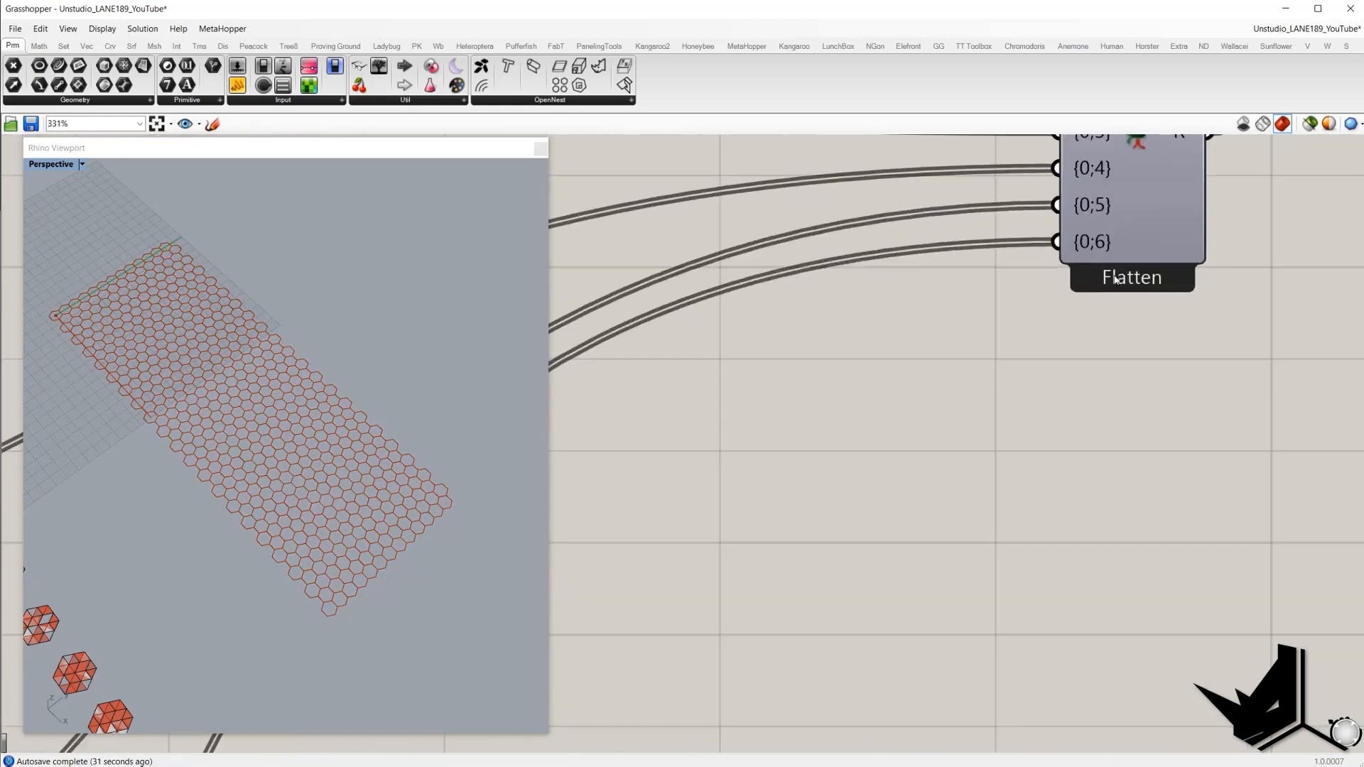
{"action": "scroll", "coordinate": [1100, 309], "scroll_direction": "up", "scroll_amount": 1}
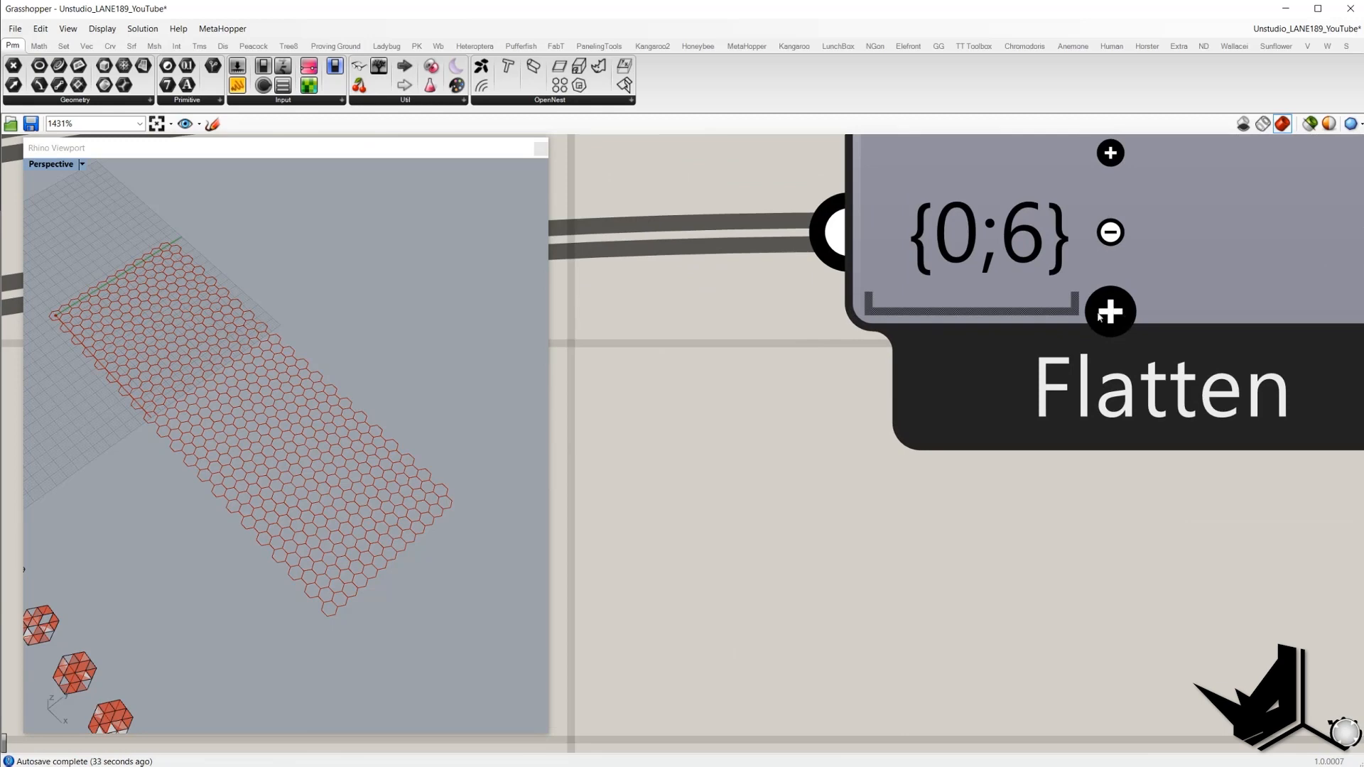
{"action": "scroll", "coordinate": [1108, 315], "scroll_direction": "down", "scroll_amount": 1}
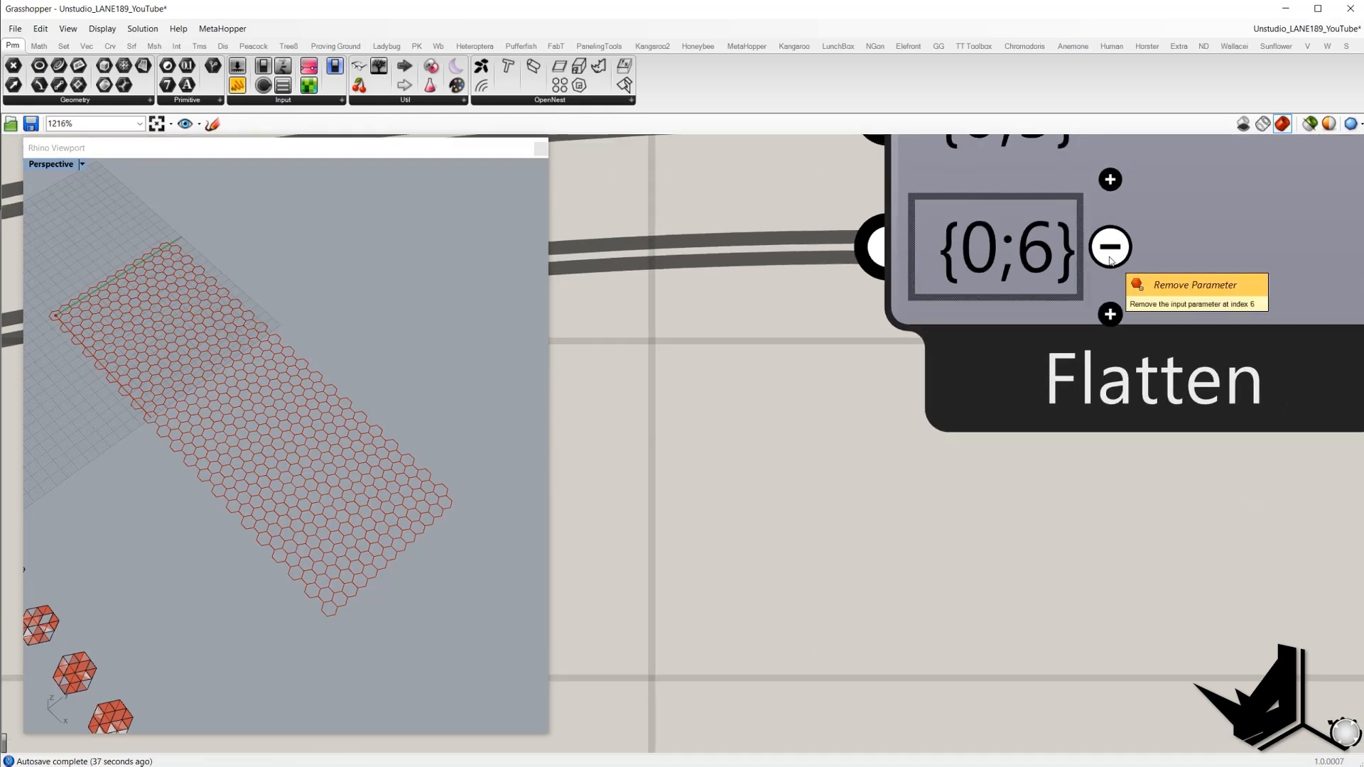
- Add a Panel above the Graph Mapper and connect the Range component's output to it
{"action": "scroll", "coordinate": [952, 340], "scroll_direction": "down", "scroll_amount": 10}
{"action": "right_click_drag", "start_coordinate": [1279, 341], "coordinate": [933, 328]}
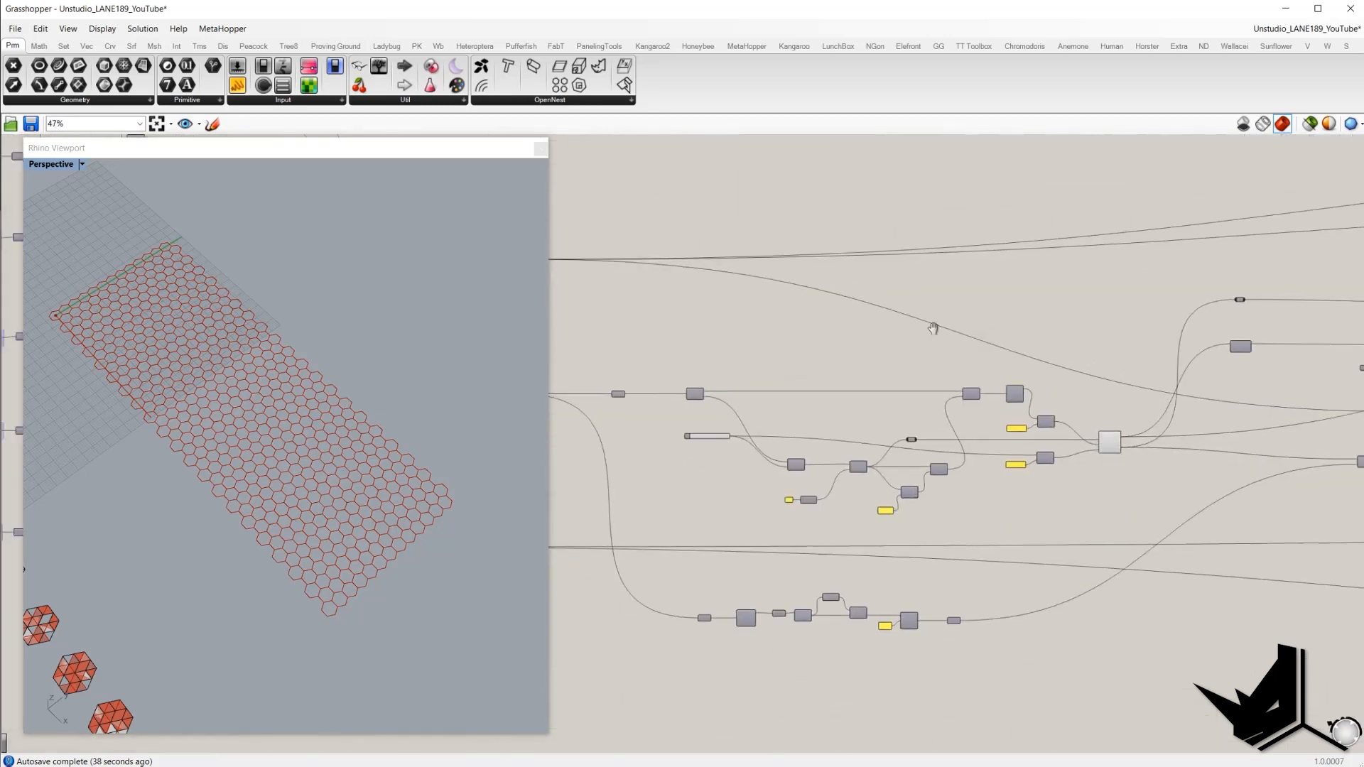
{"action": "scroll", "coordinate": [933, 328], "scroll_direction": "up", "scroll_amount": 5}
{"action": "left_click_drag", "start_coordinate": [874, 311], "coordinate": [986, 381]}
{"action": "right_click_drag", "start_coordinate": [1030, 256], "coordinate": [885, 369]}
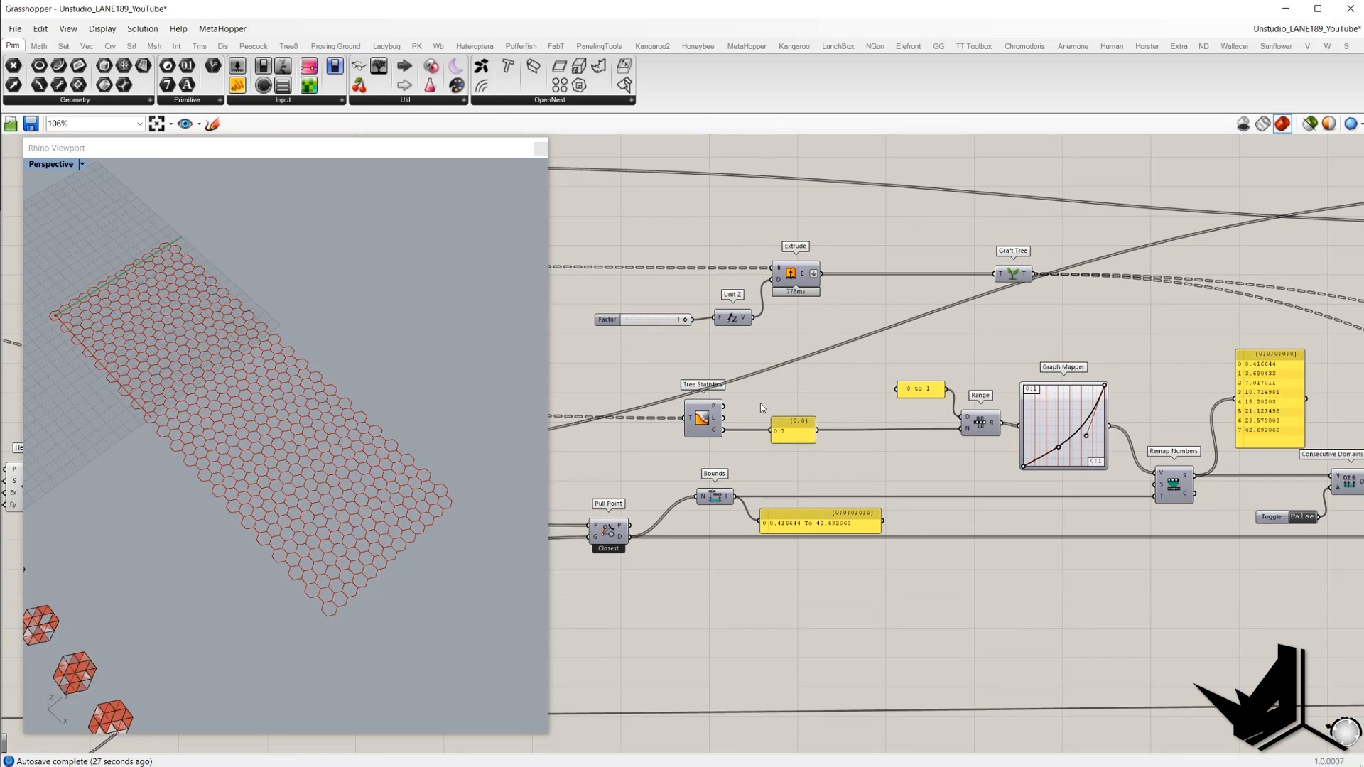
{"action": "left_click_drag", "start_coordinate": [760, 404], "coordinate": [828, 429]}
{"action": "left_click_drag", "start_coordinate": [239, 87], "coordinate": [1066, 331]}
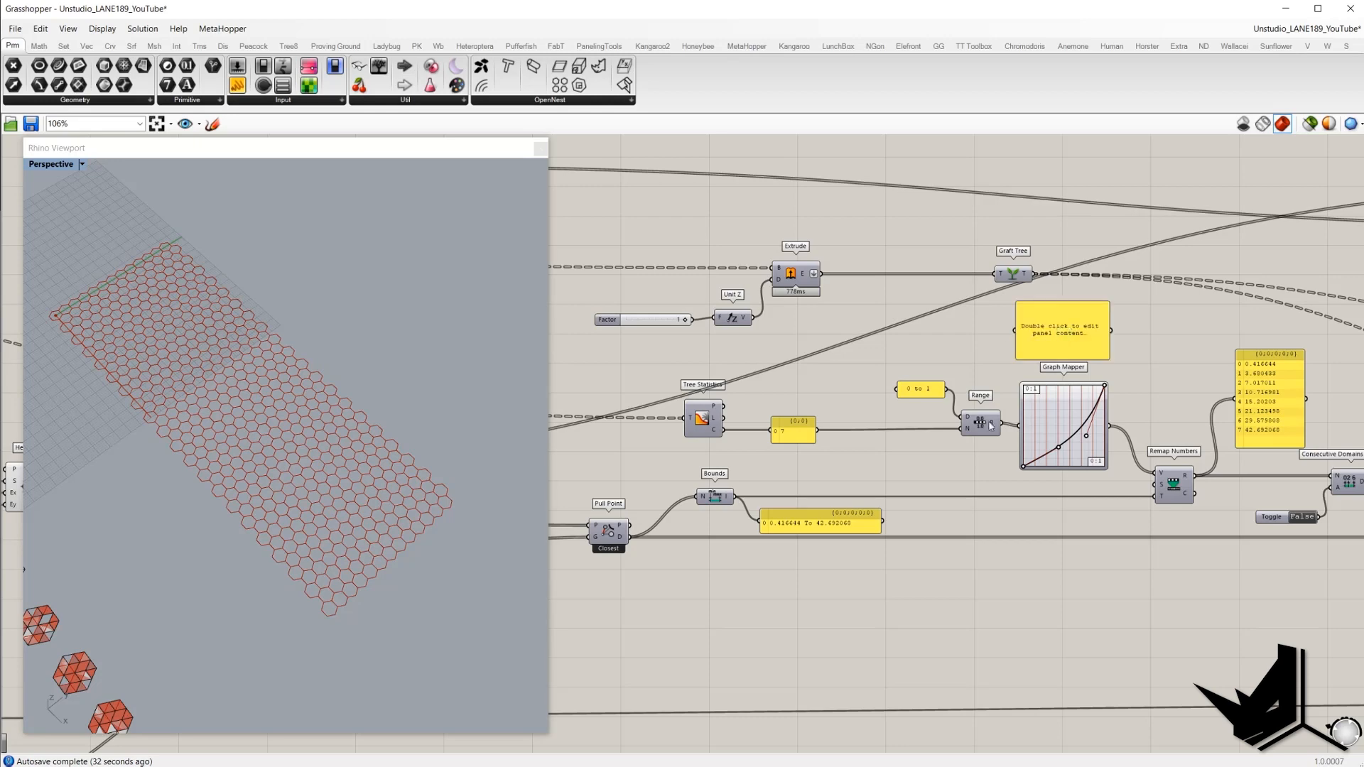
{"action": "left_click_drag", "start_coordinate": [1000, 424], "coordinate": [1013, 332]}
- Adjust the placement of the Range values panel and the Graph Mapper so the panel sits just above the graph
{"action": "scroll", "coordinate": [1099, 317], "scroll_direction": "up", "scroll_amount": 2}
{"action": "left_click_drag", "start_coordinate": [1115, 310], "coordinate": [1119, 327]}
{"action": "scroll", "coordinate": [950, 362], "scroll_direction": "up", "scroll_amount": 2}
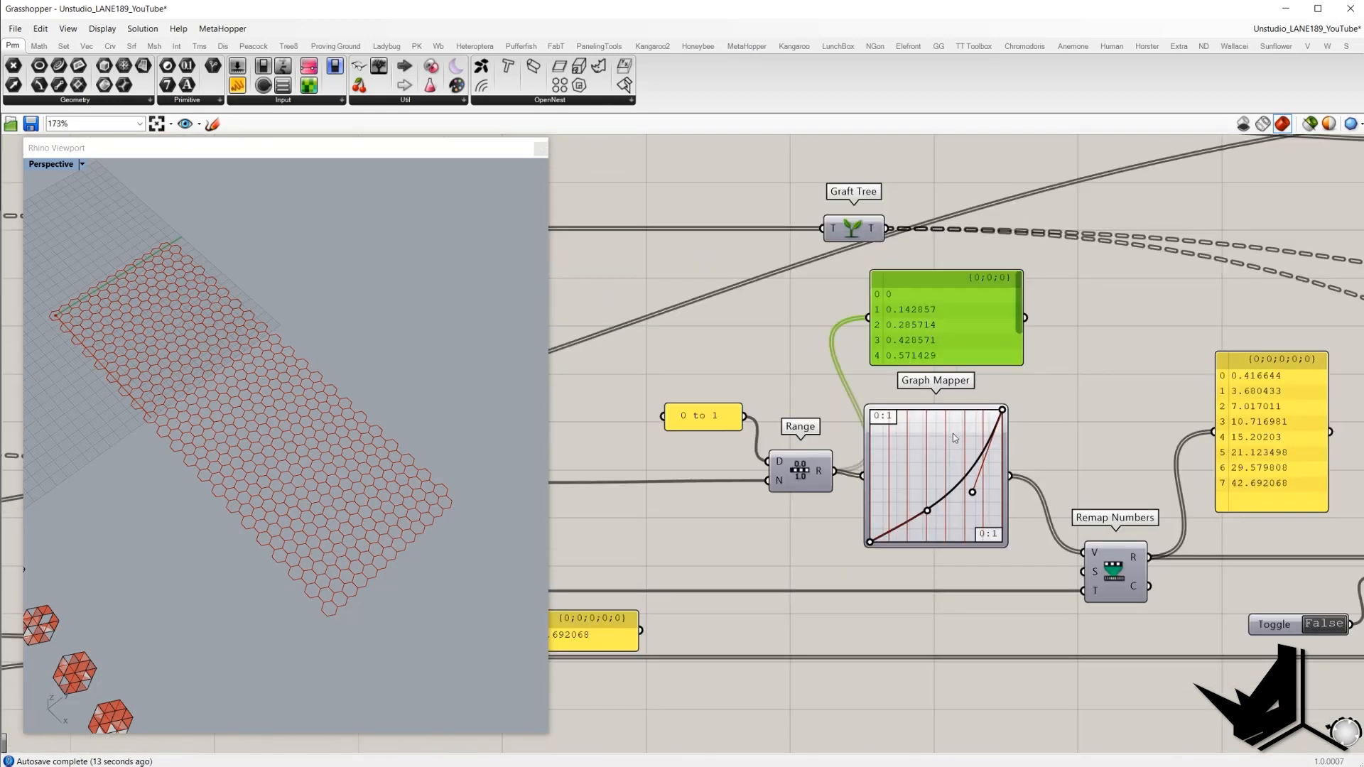
{"action": "left_click_drag", "start_coordinate": [953, 435], "coordinate": [957, 430]}
{"action": "left_click_drag", "start_coordinate": [947, 321], "coordinate": [949, 314]}
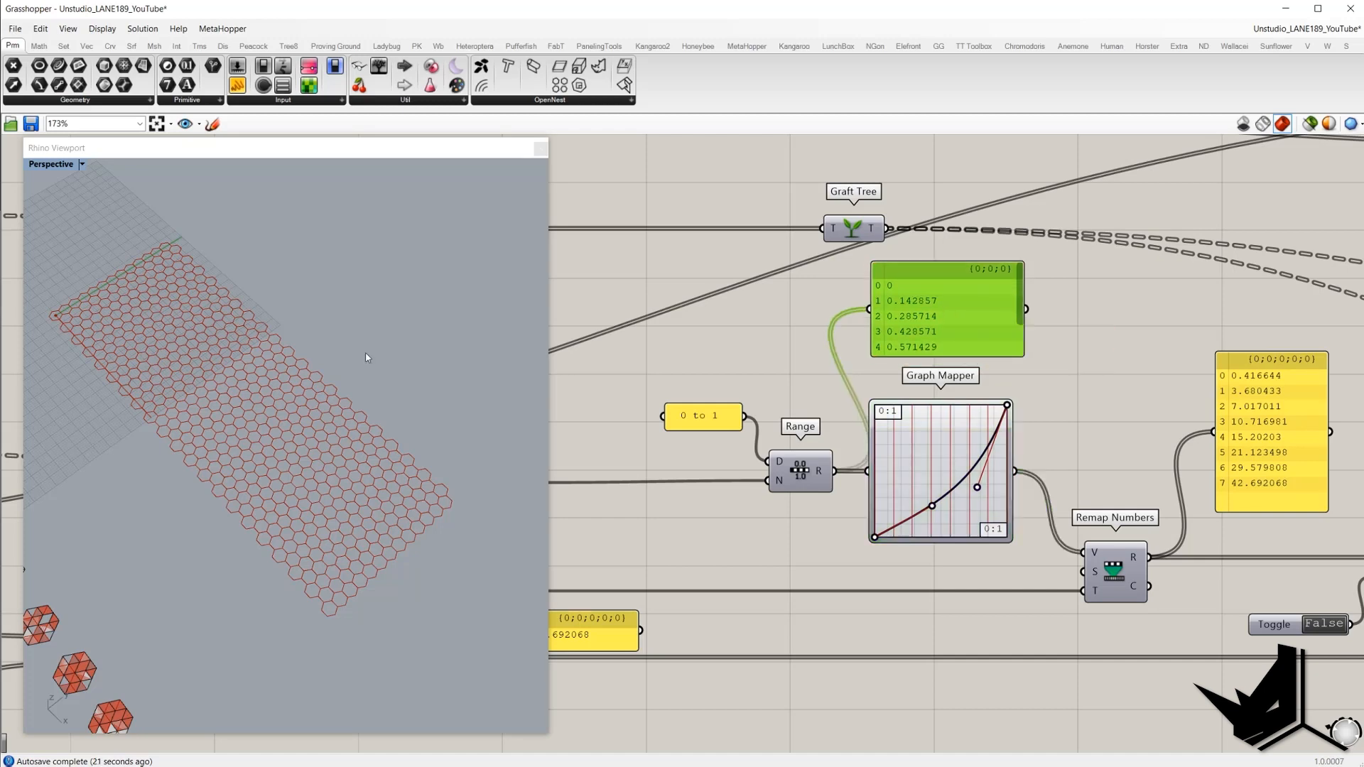
{"action": "scroll", "coordinate": [895, 350], "scroll_direction": "down", "scroll_amount": 2}
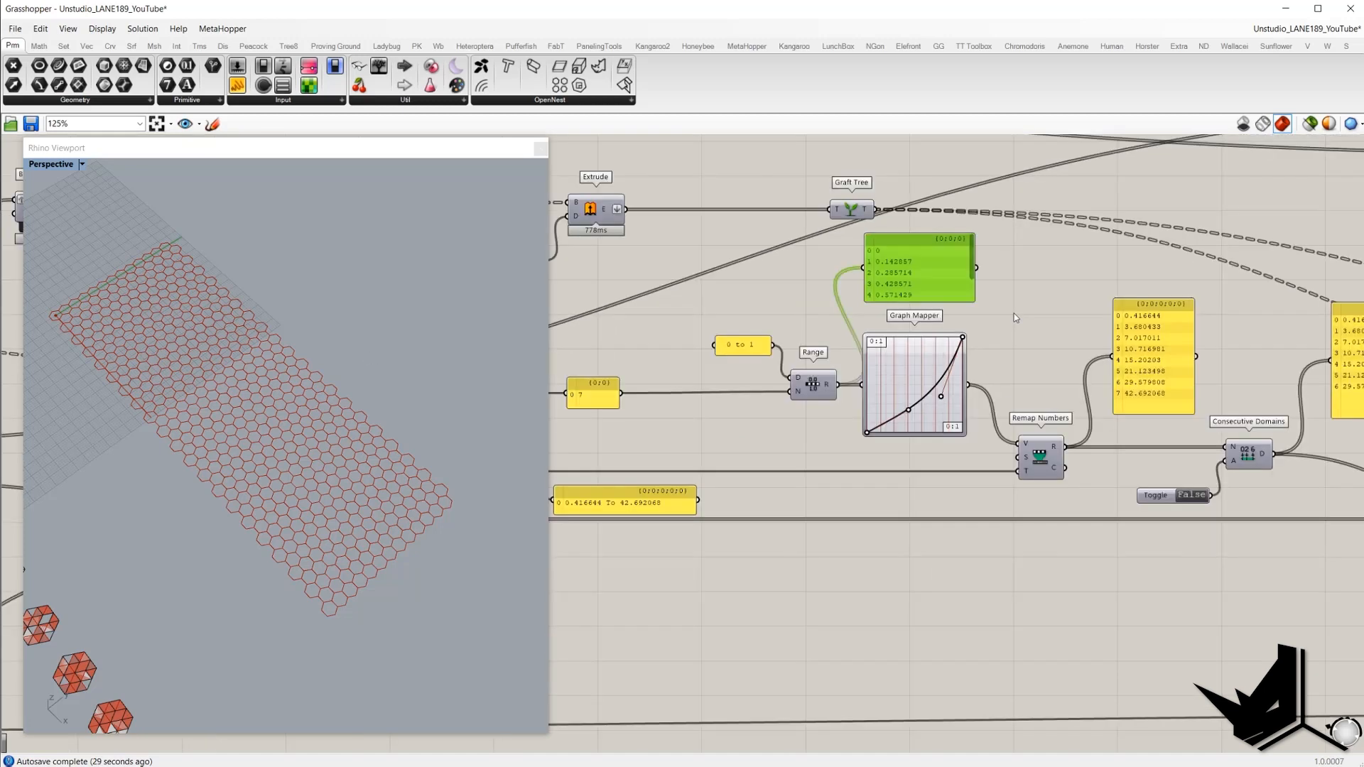
{"action": "left_click", "coordinate": [940, 373]}
{"action": "left_click_drag", "start_coordinate": [925, 292], "coordinate": [922, 306]}
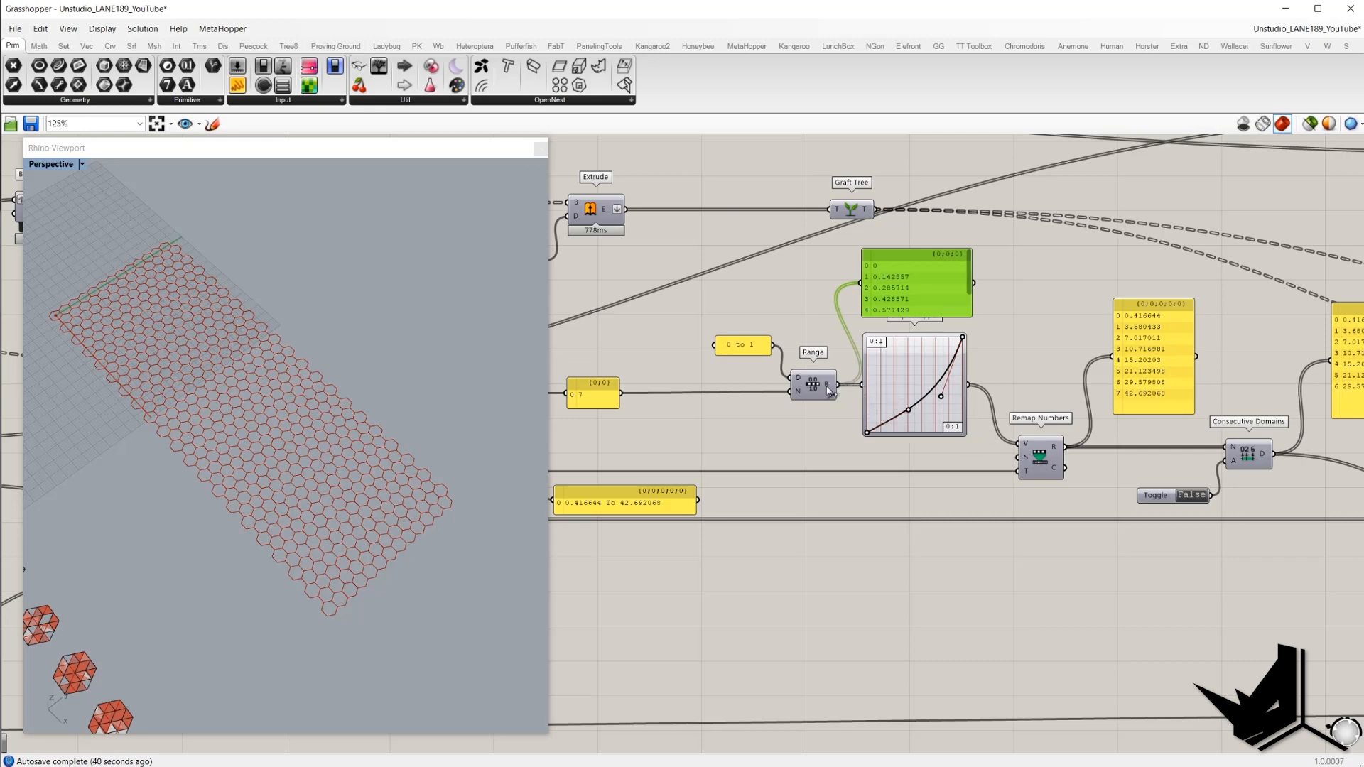
{"action": "left_click_drag", "start_coordinate": [828, 387], "coordinate": [994, 452]}
{"action": "left_click_drag", "start_coordinate": [993, 448], "coordinate": [995, 448]}
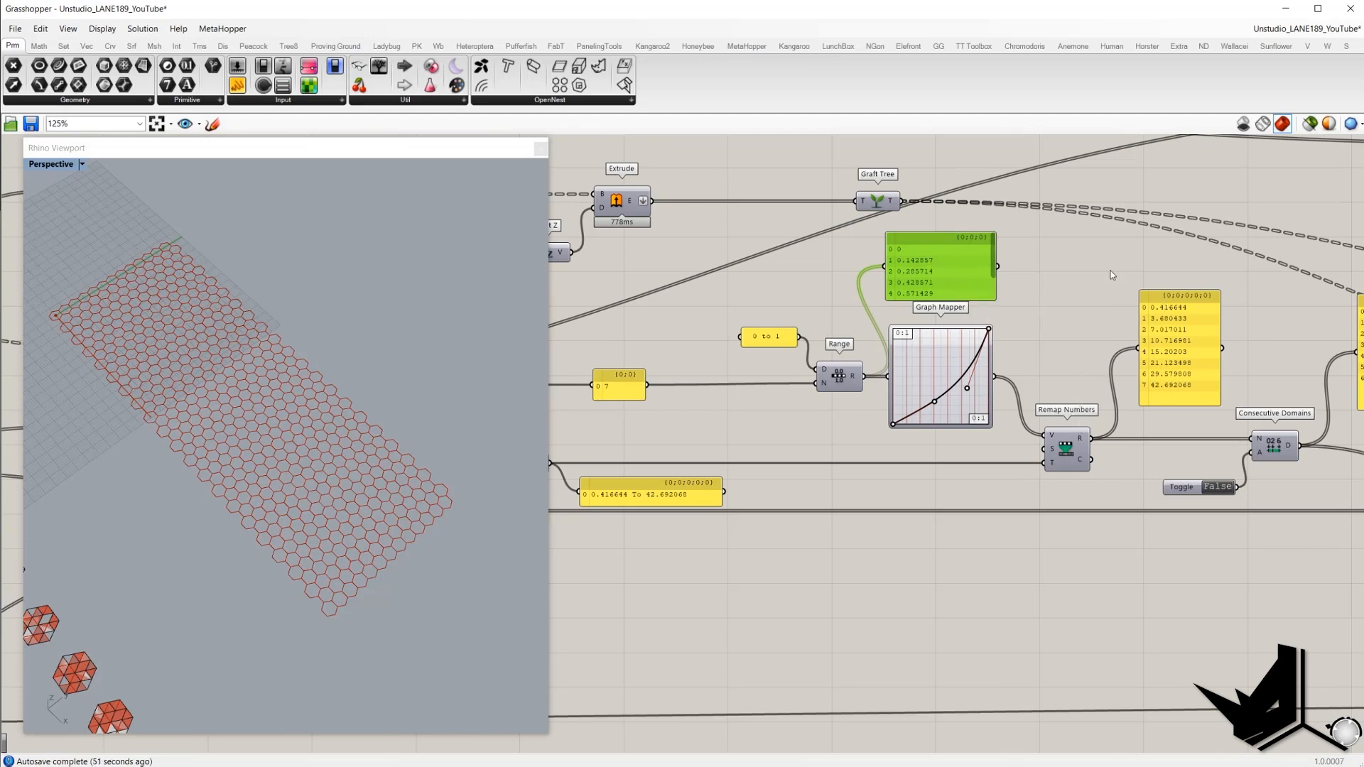
- Inspect the Remap Numbers values panel and the Hexagonal grid component whose points feed Pull Point
{"action": "left_click_drag", "start_coordinate": [1109, 269], "coordinate": [1243, 422]}
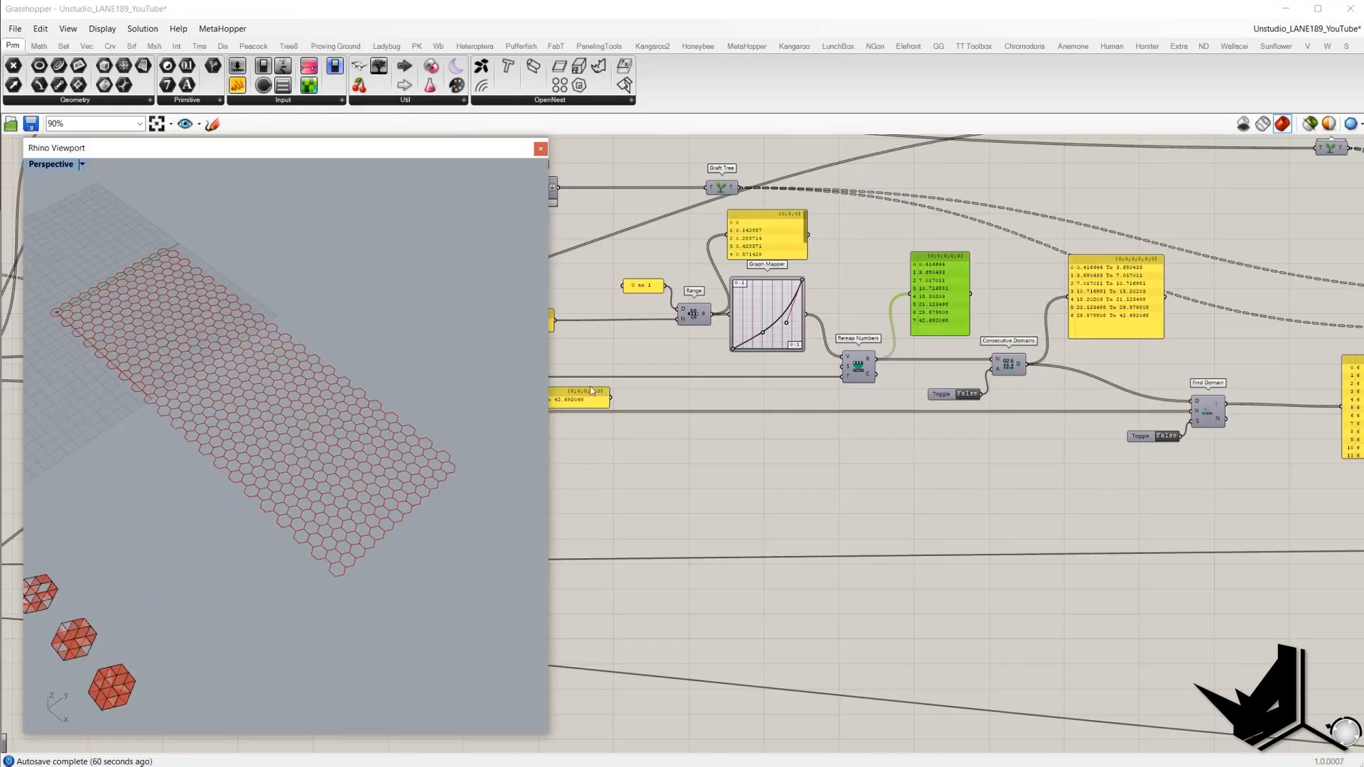
{"action": "left_click", "coordinate": [872, 368]}
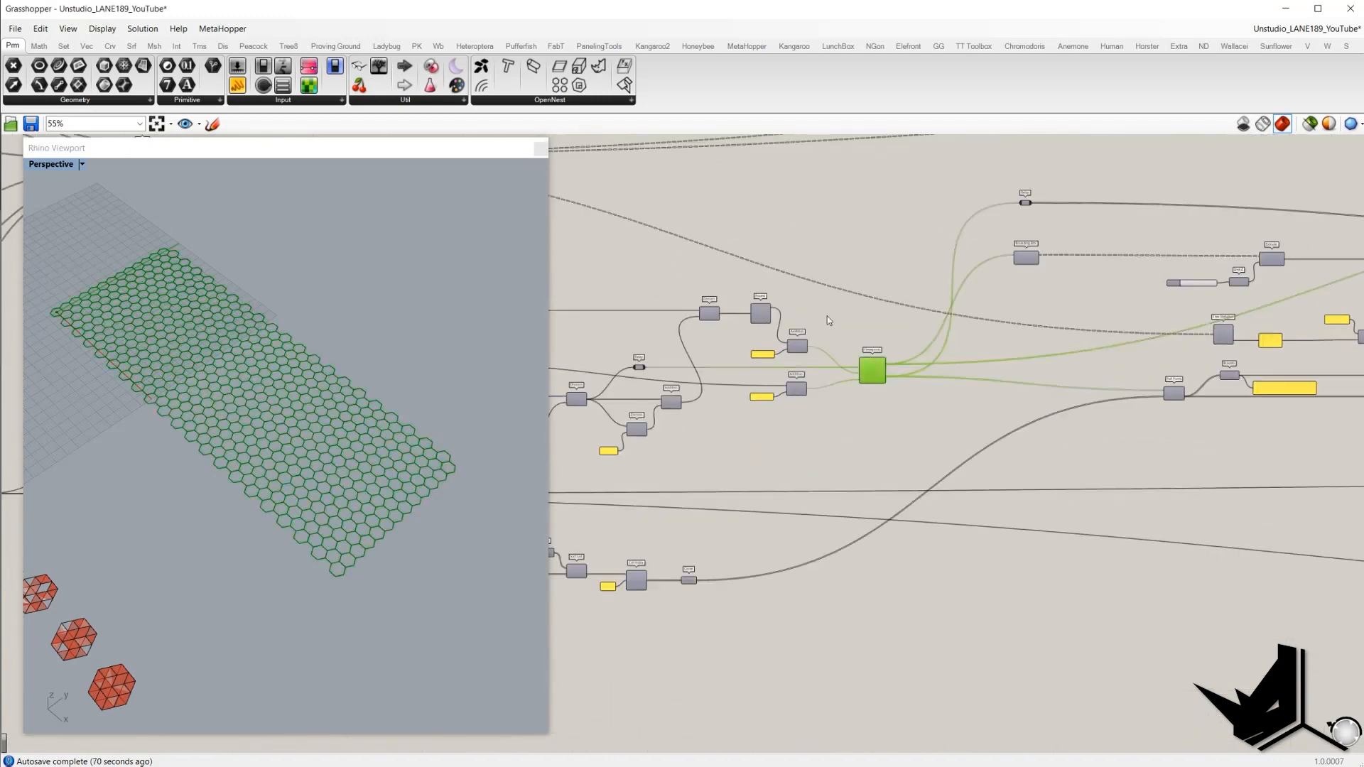
{"action": "right_click_drag", "start_coordinate": [799, 326], "coordinate": [786, 327]}
{"action": "scroll", "coordinate": [1009, 373], "scroll_direction": "up", "scroll_amount": 5}
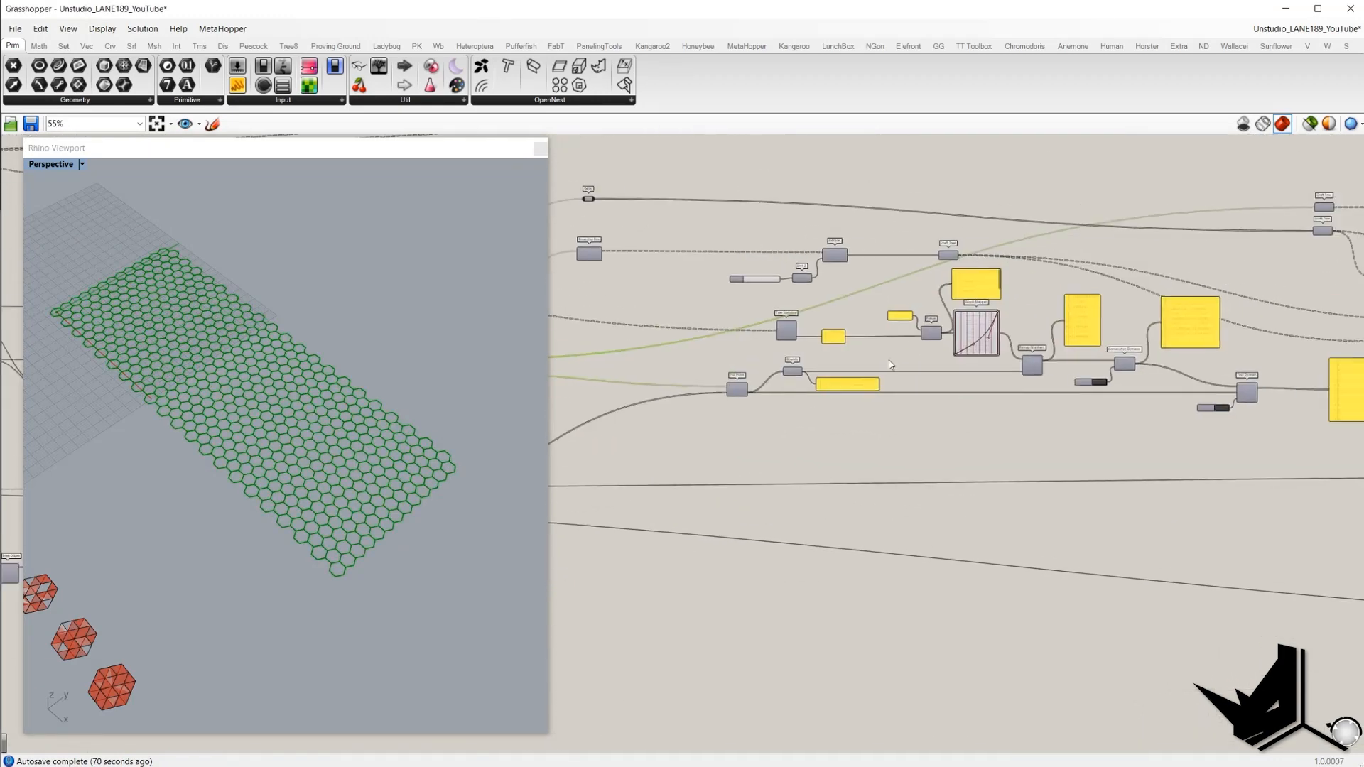
{"action": "right_click_drag", "start_coordinate": [921, 384], "coordinate": [1001, 412]}
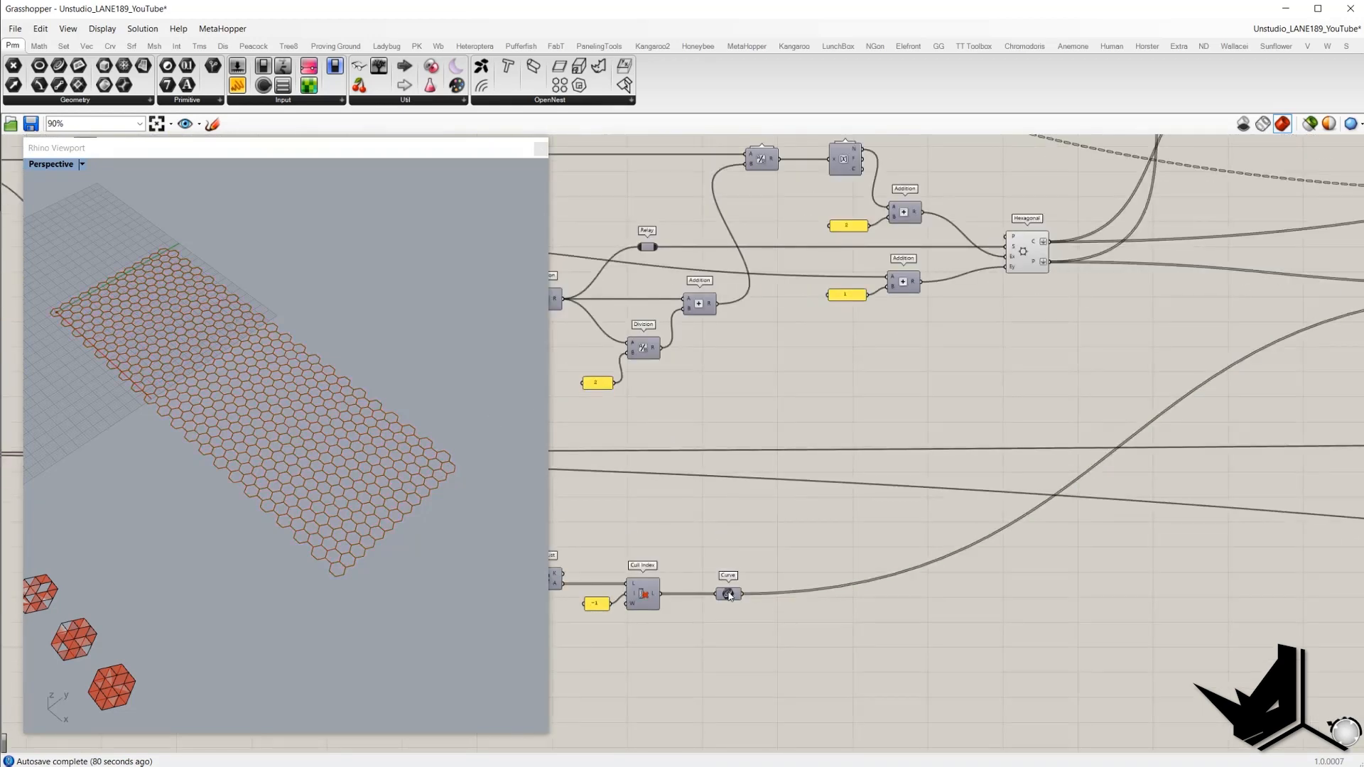
- Turn on the preview of the Curve component after Cull Index and select it to highlight the window outlines
{"action": "right_click", "coordinate": [729, 596]}
{"action": "left_click", "coordinate": [753, 544]}
{"action": "left_click", "coordinate": [745, 530]}
{"action": "left_click", "coordinate": [728, 594]}
{"action": "right_click_drag", "start_coordinate": [923, 466], "coordinate": [740, 544]}
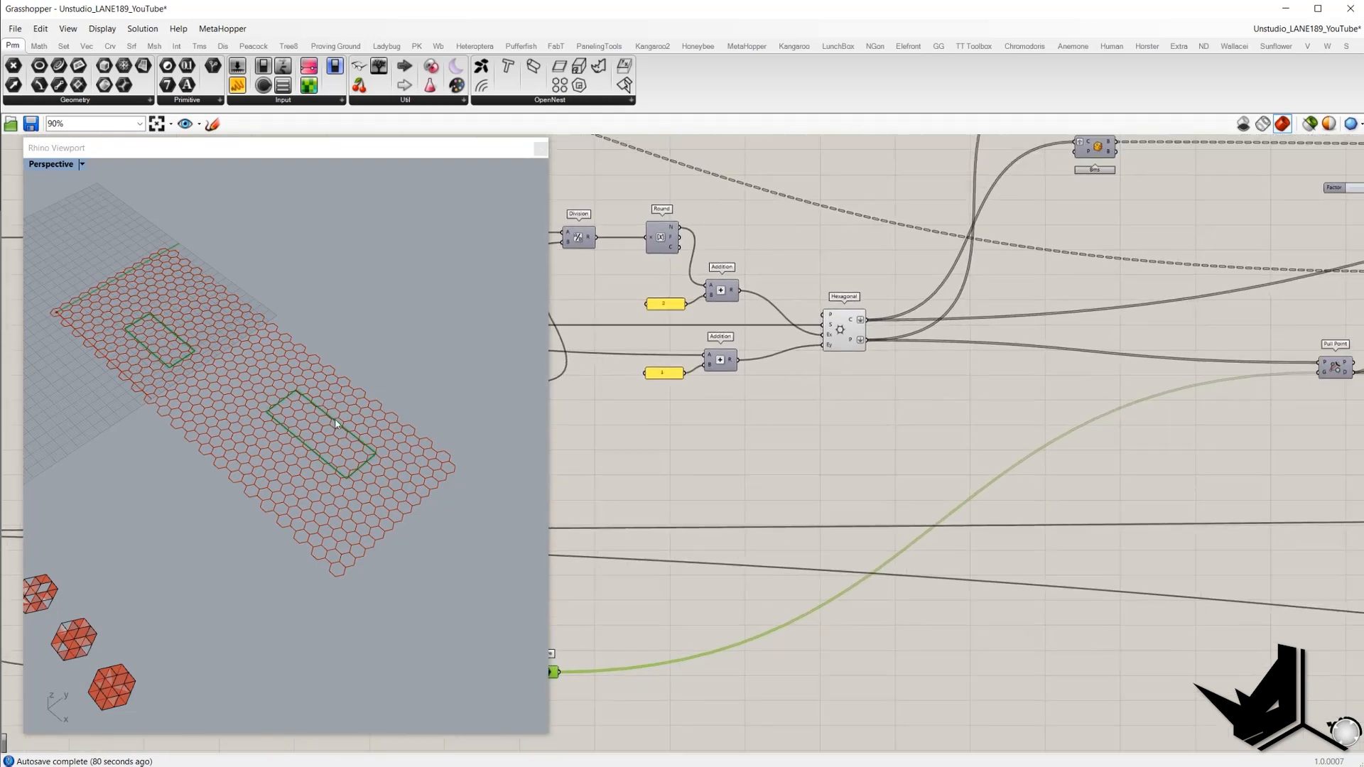
- Follow the data to Consecutive Domains and inspect the panel listing its distance domains
{"action": "right_click_drag", "start_coordinate": [815, 410], "coordinate": [660, 454]}
{"action": "right_click_drag", "start_coordinate": [1187, 343], "coordinate": [825, 359]}
{"action": "scroll", "coordinate": [914, 348], "scroll_direction": "down", "scroll_amount": 2}
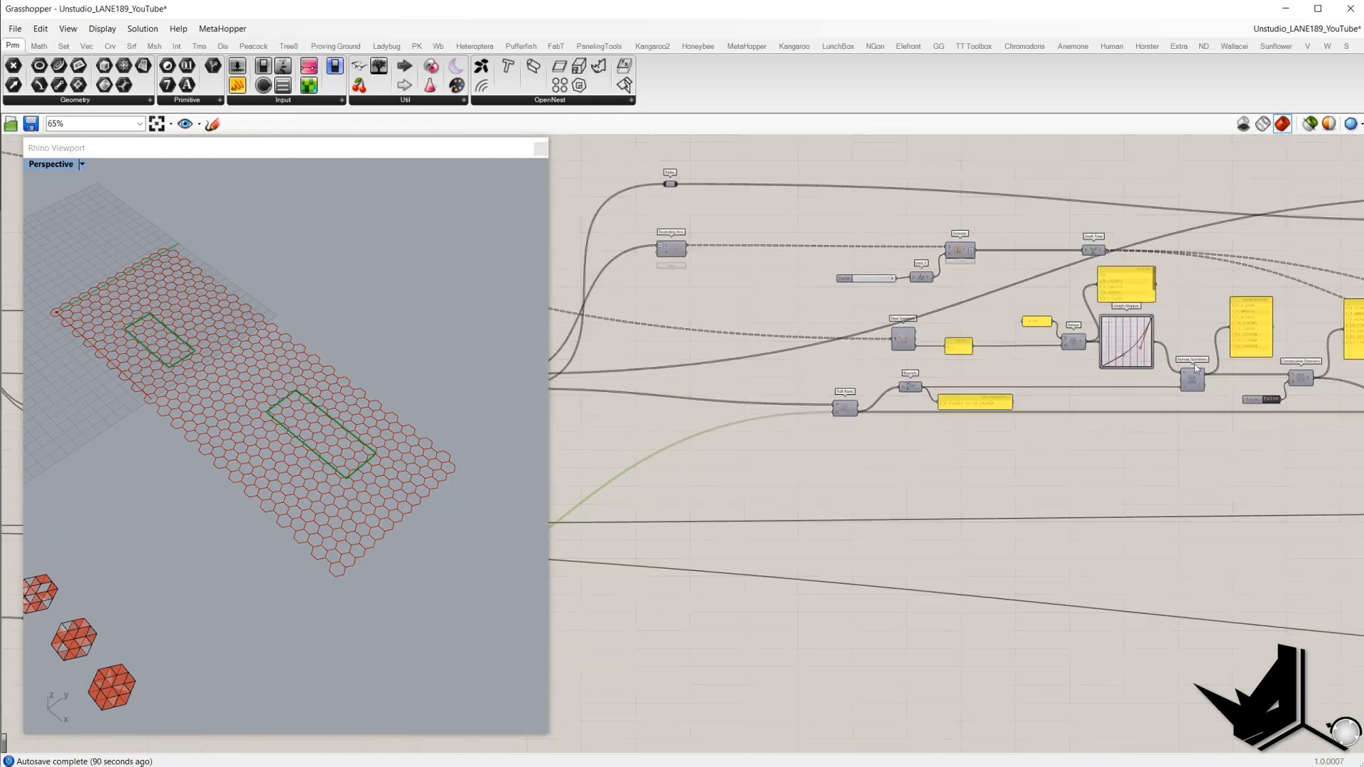
{"action": "scroll", "coordinate": [1195, 368], "scroll_direction": "up", "scroll_amount": 3}
{"action": "right_click_drag", "start_coordinate": [1195, 368], "coordinate": [807, 408]}
{"action": "right_click_drag", "start_coordinate": [1049, 413], "coordinate": [864, 409]}
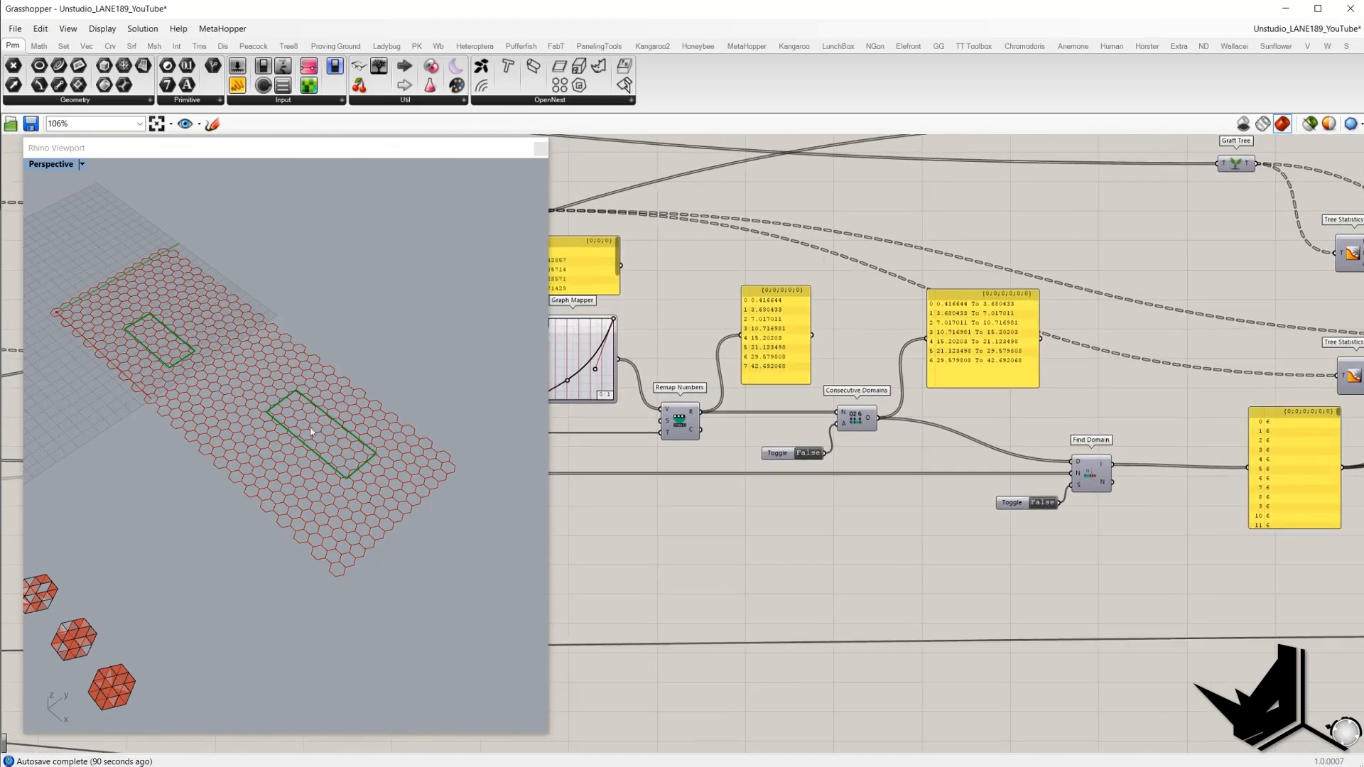
{"action": "left_click_drag", "start_coordinate": [912, 260], "coordinate": [1050, 419]}
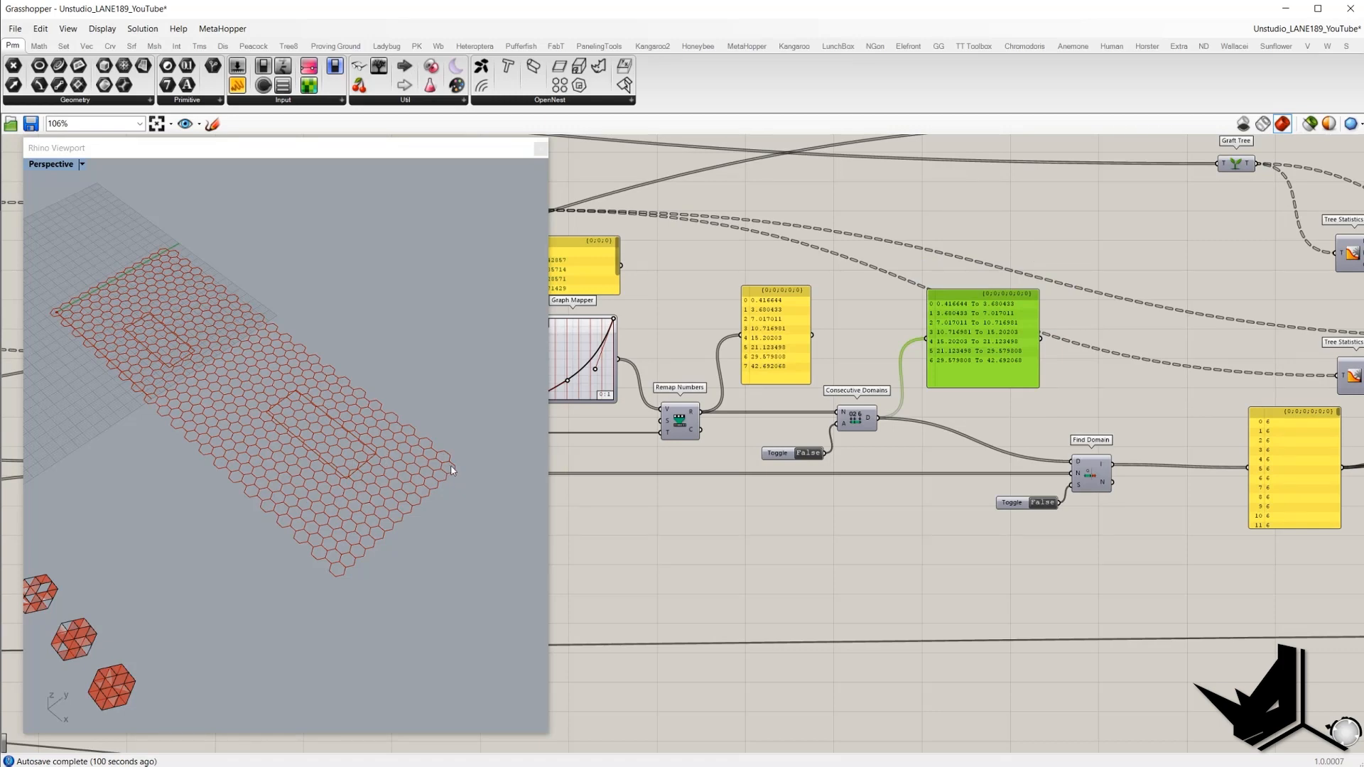
- Trace the chain back past Pull Point and select the Curve component holding the window outlines
{"action": "scroll", "coordinate": [953, 275], "scroll_direction": "down", "scroll_amount": 1}
{"action": "right_click_drag", "start_coordinate": [660, 359], "coordinate": [994, 358]}
{"action": "right_click_drag", "start_coordinate": [805, 382], "coordinate": [1057, 356]}
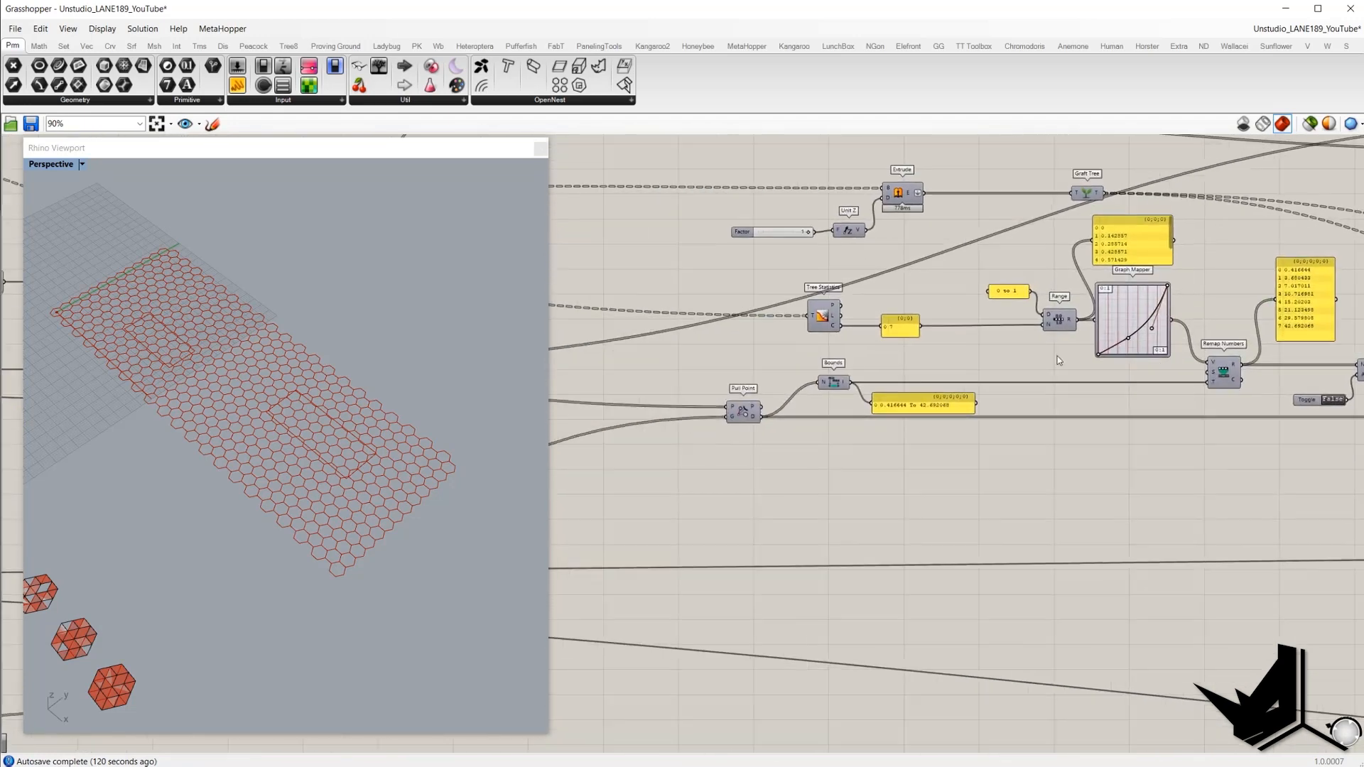
{"action": "scroll", "coordinate": [1055, 351], "scroll_direction": "down", "scroll_amount": 2}
{"action": "mouse_move", "coordinate": [783, 400]}
{"action": "right_mouse_down"}
{"action": "mouse_move", "coordinate": [1010, 345]}
{"action": "mouse_move", "coordinate": [997, 351]}
{"action": "right_mouse_up"}
{"action": "left_click", "coordinate": [704, 521]}
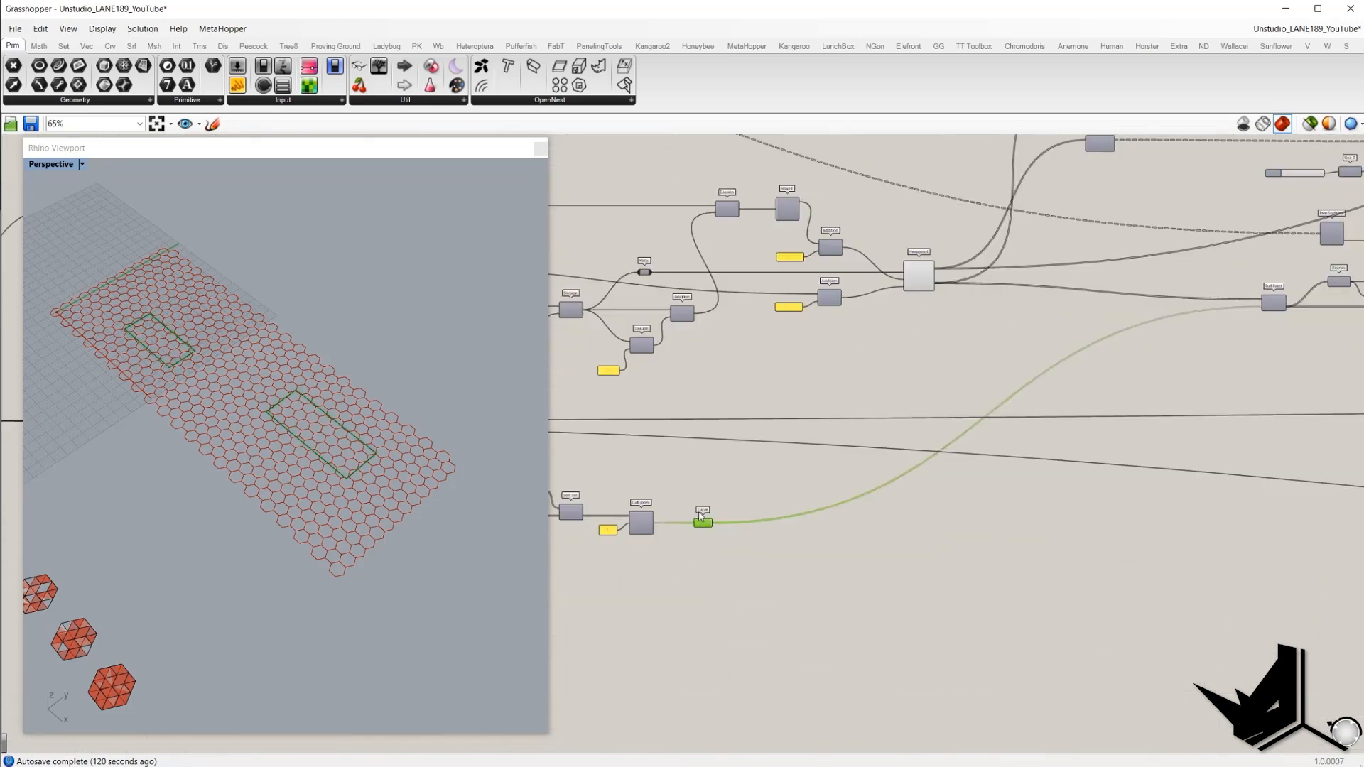
- Turn on the preview of the Surface component that feeds Brep Edges
{"action": "right_click_drag", "start_coordinate": [753, 463], "coordinate": [1121, 405]}
{"action": "left_click", "coordinate": [734, 462]}
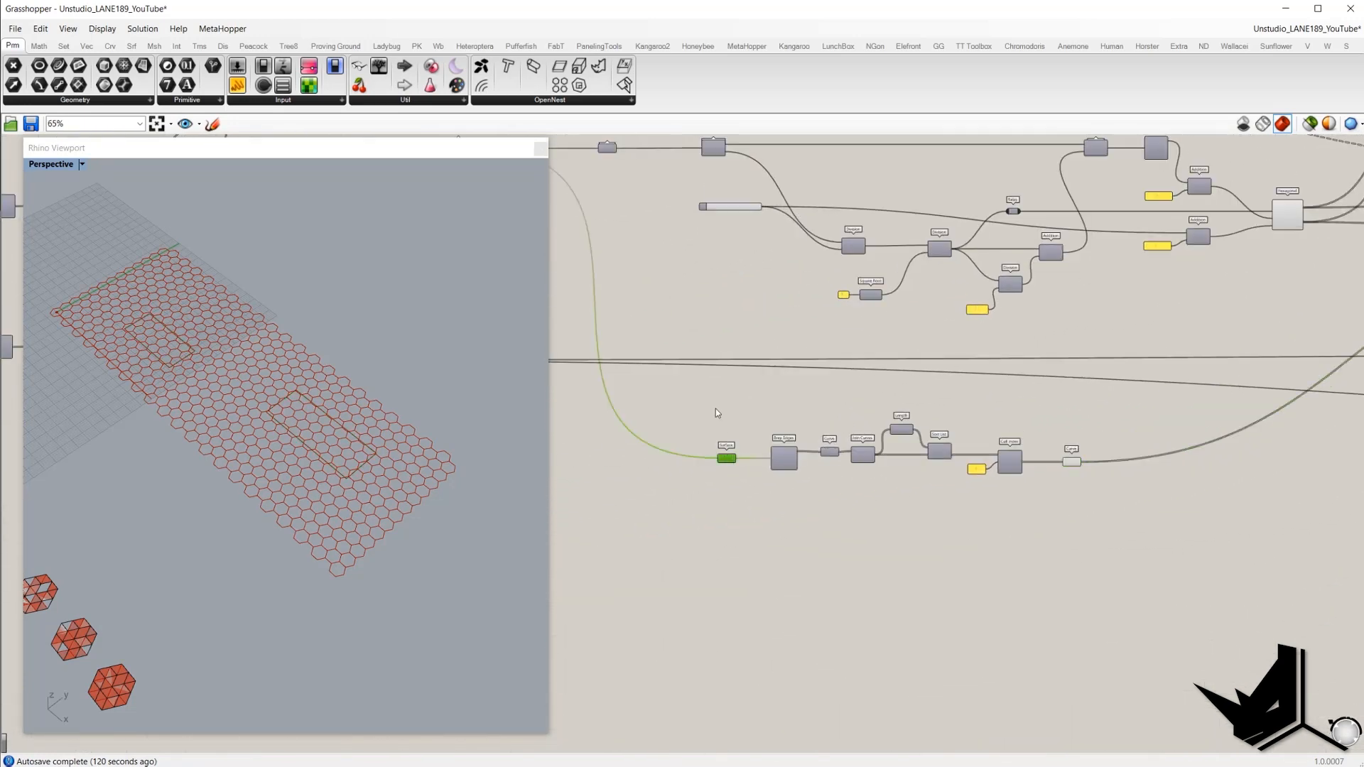
{"action": "right_click", "coordinate": [718, 403]}
{"action": "left_click", "coordinate": [732, 411]}
- Turn on the preview of the Curve component between Brep Edges and Join Curves
{"action": "scroll", "coordinate": [752, 439], "scroll_direction": "up", "scroll_amount": 4}
{"action": "left_click_drag", "start_coordinate": [758, 431], "coordinate": [888, 544]}
{"action": "right_click_drag", "start_coordinate": [872, 466], "coordinate": [766, 463]}
{"action": "left_click", "coordinate": [816, 466]}
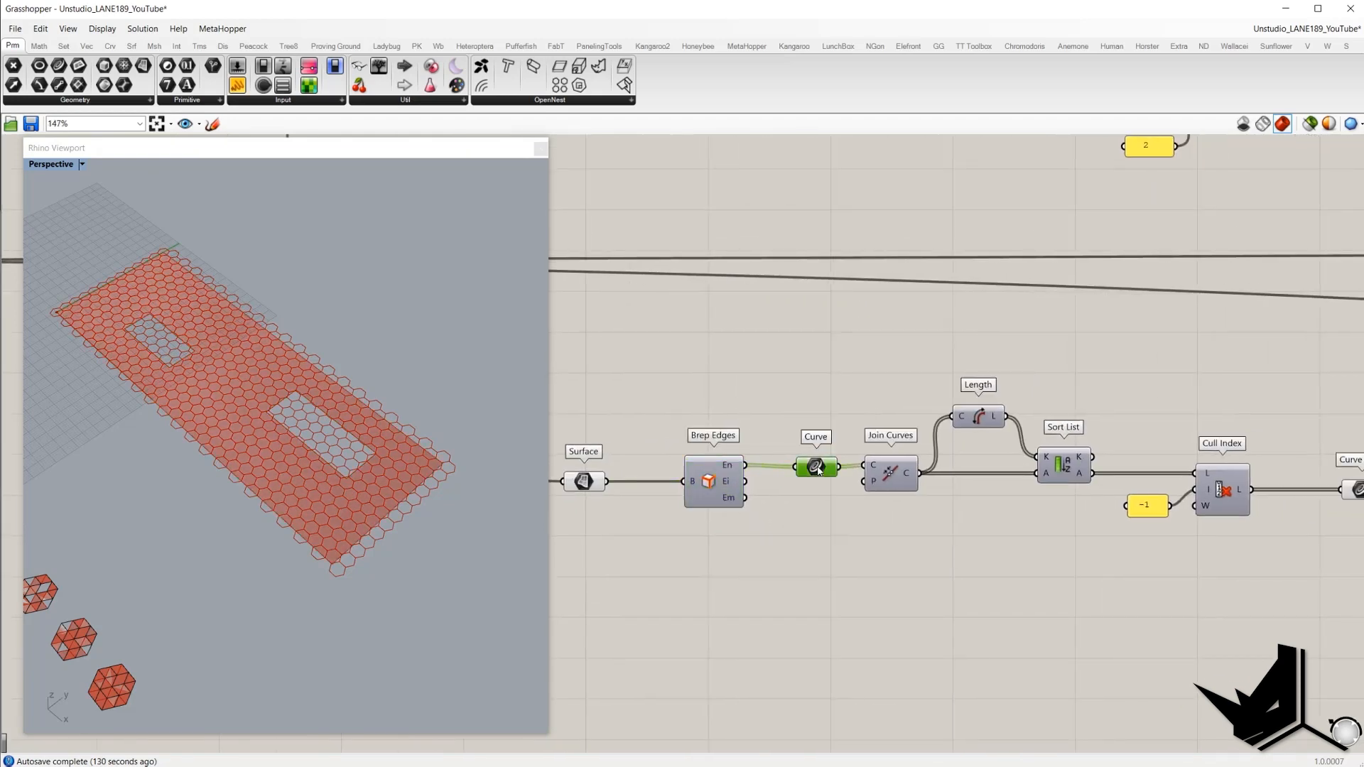
{"action": "right_click", "coordinate": [758, 388]}
{"action": "left_click", "coordinate": [777, 394]}
{"action": "right_click_drag", "start_coordinate": [835, 418], "coordinate": [742, 407]}
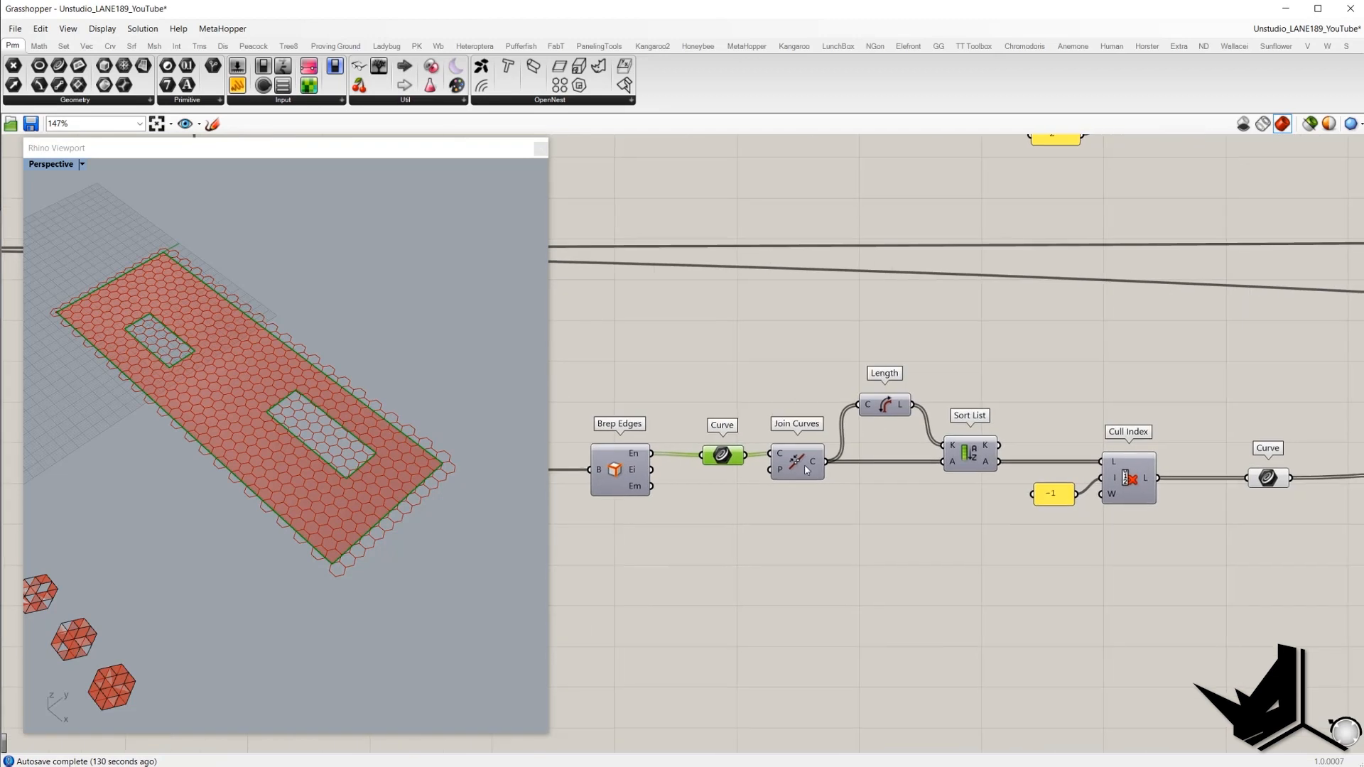
- Turn on the preview of the Join Curves component and inspect its curve output
{"action": "left_click", "coordinate": [797, 462]}
{"action": "right_click", "coordinate": [764, 371]}
{"action": "left_click", "coordinate": [781, 383]}
{"action": "mouse_move", "coordinate": [819, 466]}
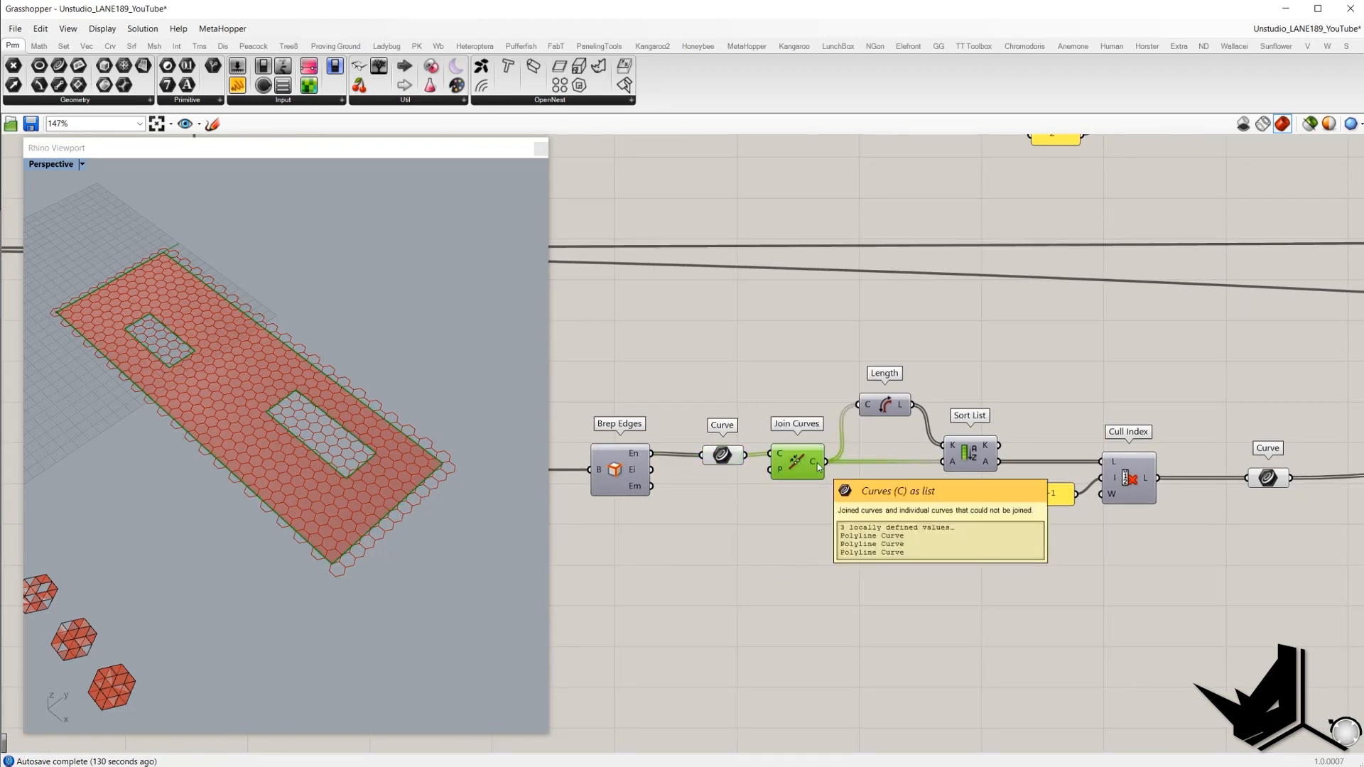
- Follow the sorted curves to Cull Index, check its index input, and examine the curves it keeps in the viewport
{"action": "right_click_drag", "start_coordinate": [1130, 479], "coordinate": [1034, 471]}
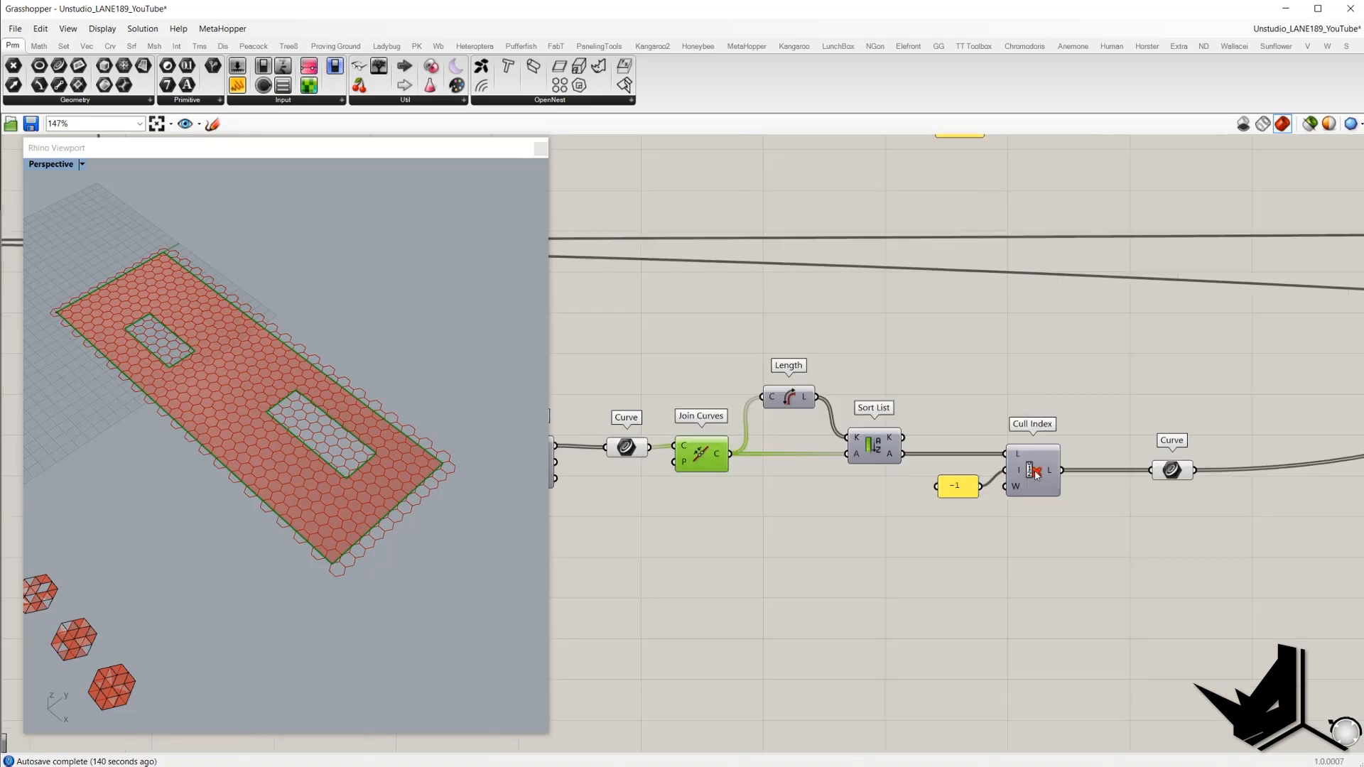
{"action": "left_click", "coordinate": [1034, 471]}
{"action": "mouse_move", "coordinate": [1021, 468]}
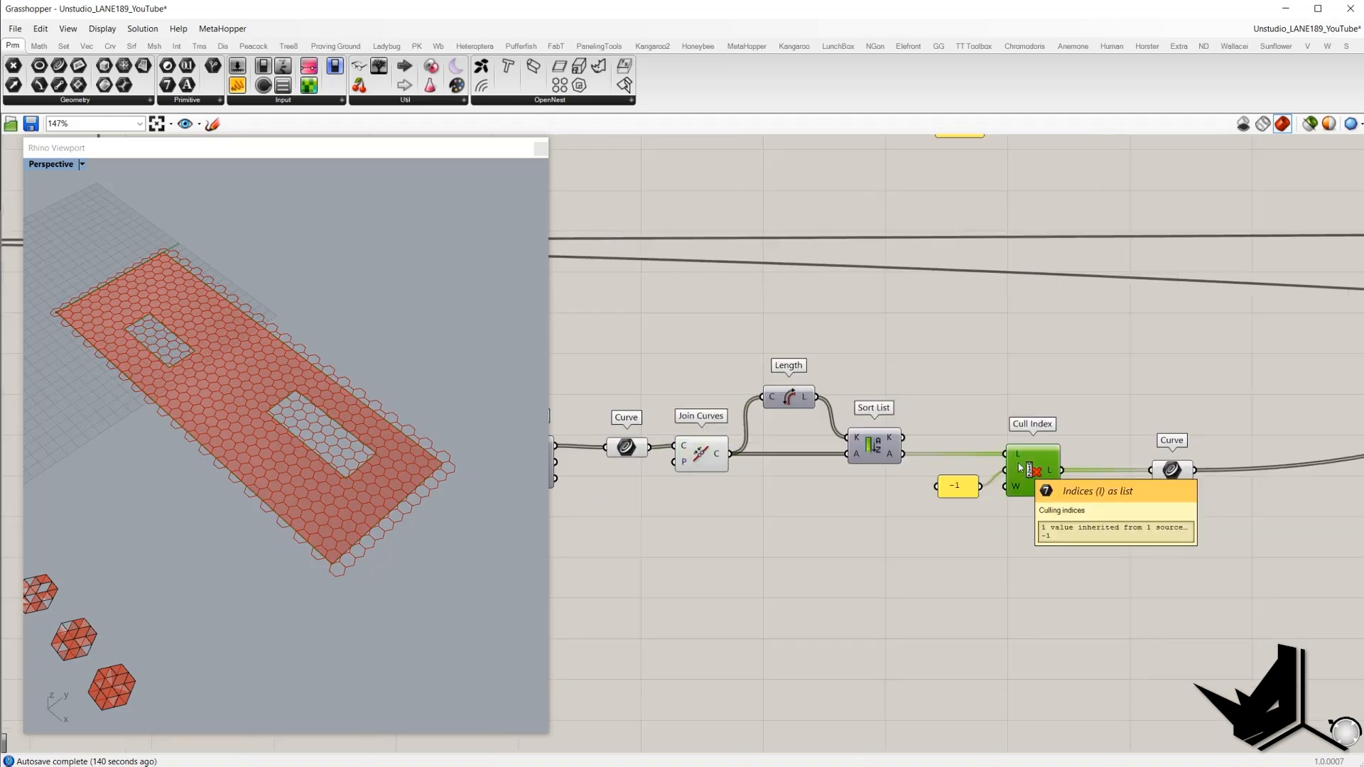
{"action": "scroll", "coordinate": [994, 370], "scroll_direction": "down", "scroll_amount": 1}
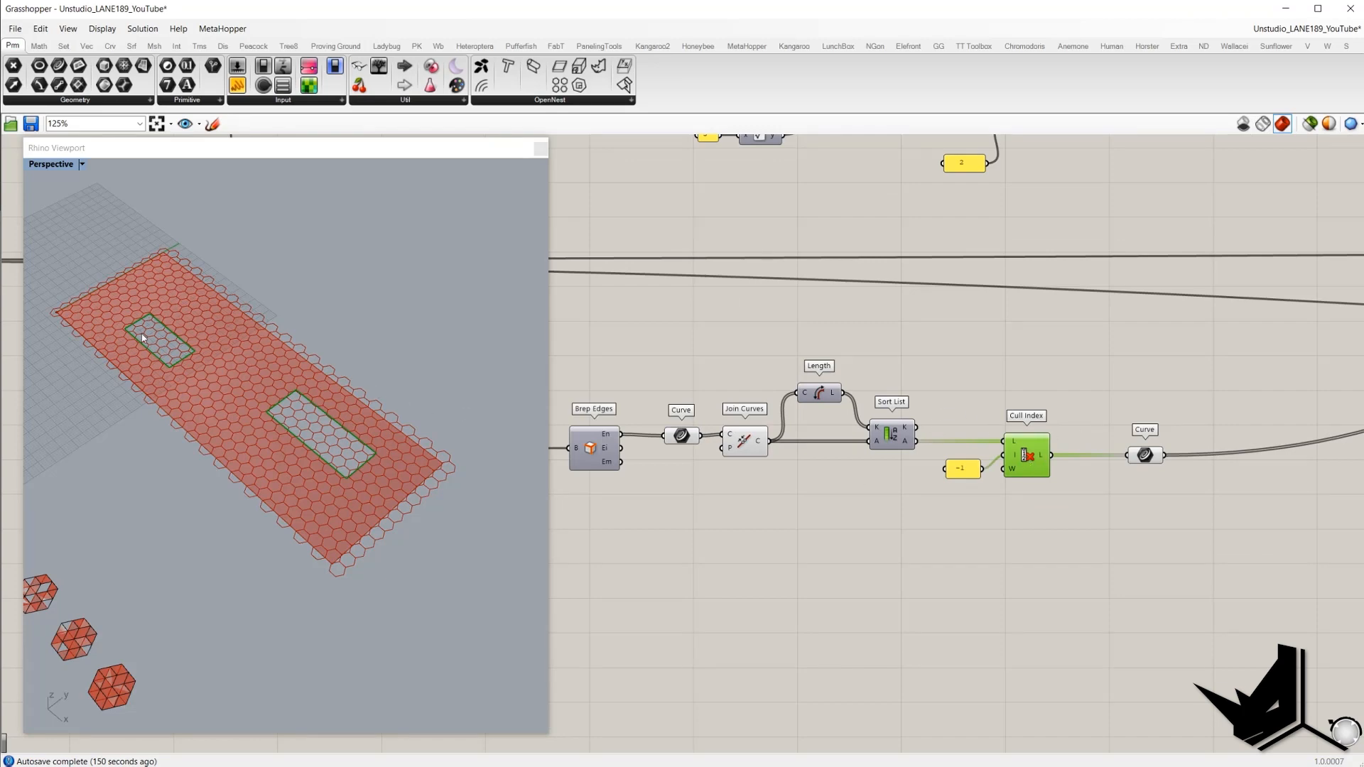
- Select the components of the window outline chain and turn off their previews
{"action": "right_click_drag", "start_coordinate": [827, 378], "coordinate": [1049, 335]}
{"action": "left_click_drag", "start_coordinate": [1044, 503], "coordinate": [771, 371]}
{"action": "right_click", "coordinate": [696, 344]}
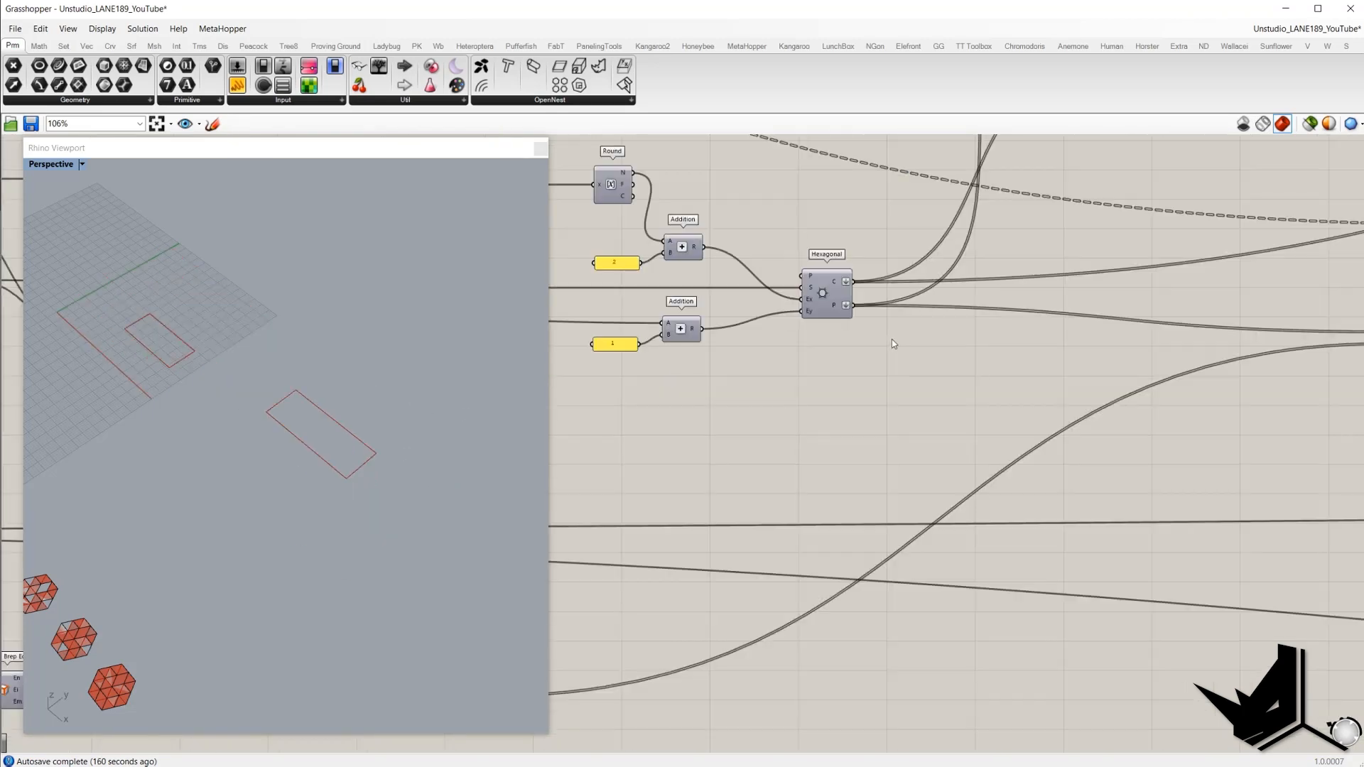
- Add a Point parameter beside the Hexagonal component, connect it to the P output, and compare the points with the window outlines
{"action": "scroll", "coordinate": [916, 342], "scroll_direction": "down", "scroll_amount": 2}
{"action": "right_click_drag", "start_coordinate": [932, 343], "coordinate": [782, 334]}
{"action": "scroll", "coordinate": [973, 342], "scroll_direction": "up", "scroll_amount": 1}
{"action": "double_click", "coordinate": [822, 349]}
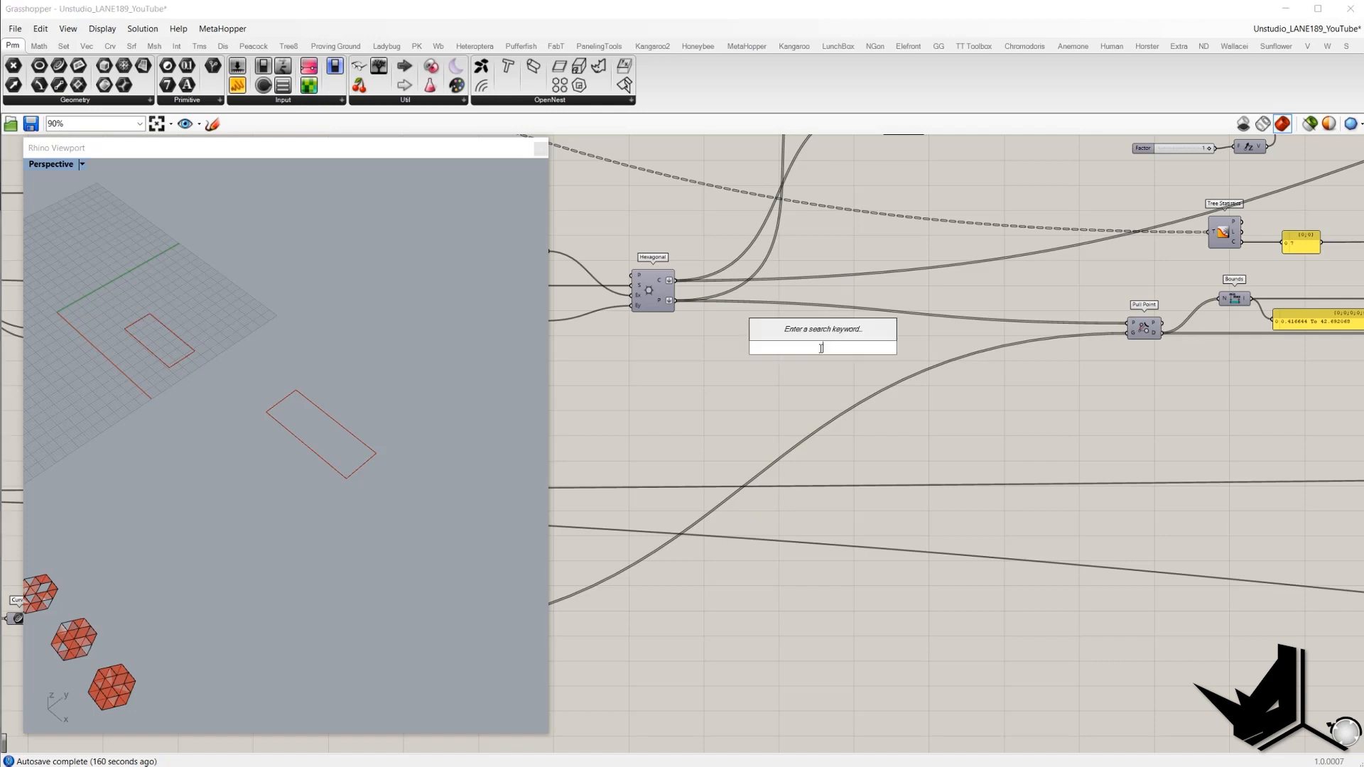
{"action": "type", "text": "pt"}
{"action": "left_click", "coordinate": [790, 278]}
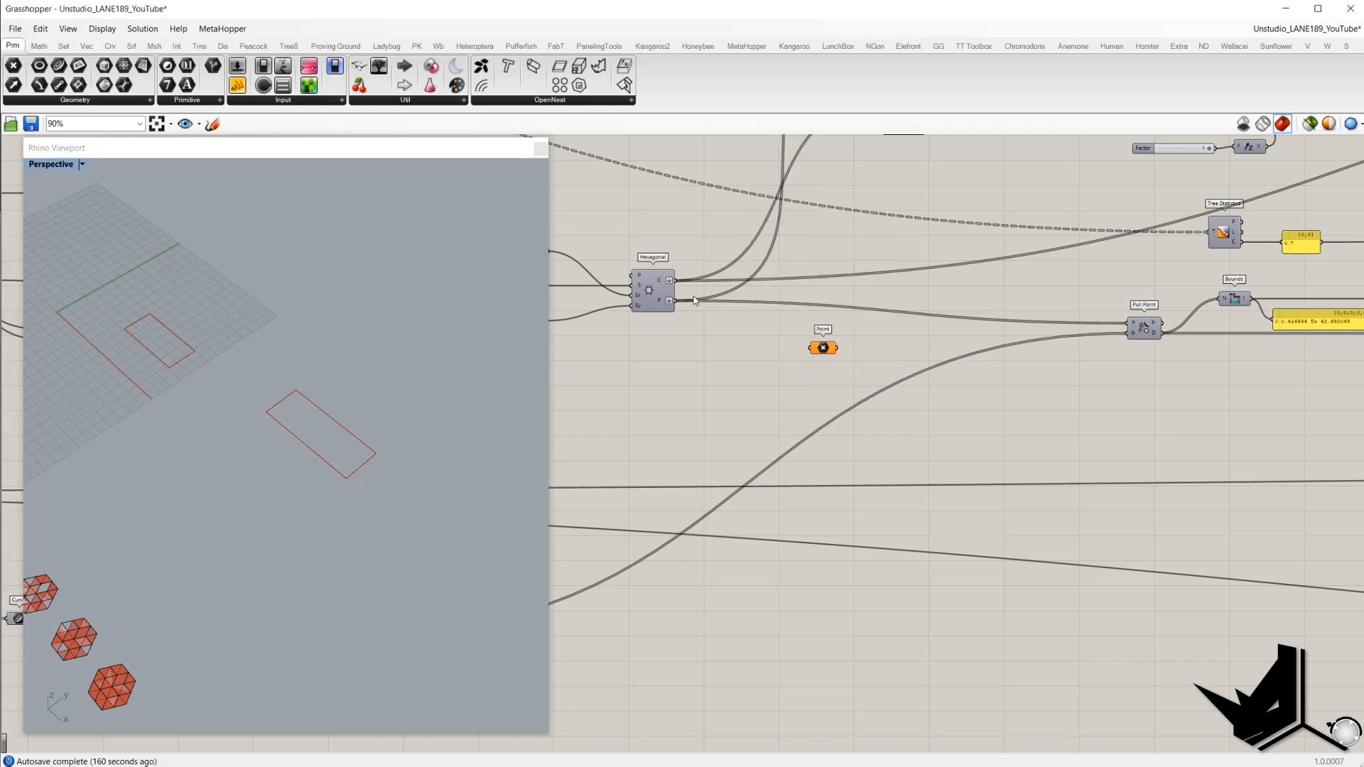
{"action": "left_click_drag", "start_coordinate": [674, 300], "coordinate": [822, 357]}
{"action": "right_click_drag", "start_coordinate": [822, 358], "coordinate": [948, 318]}
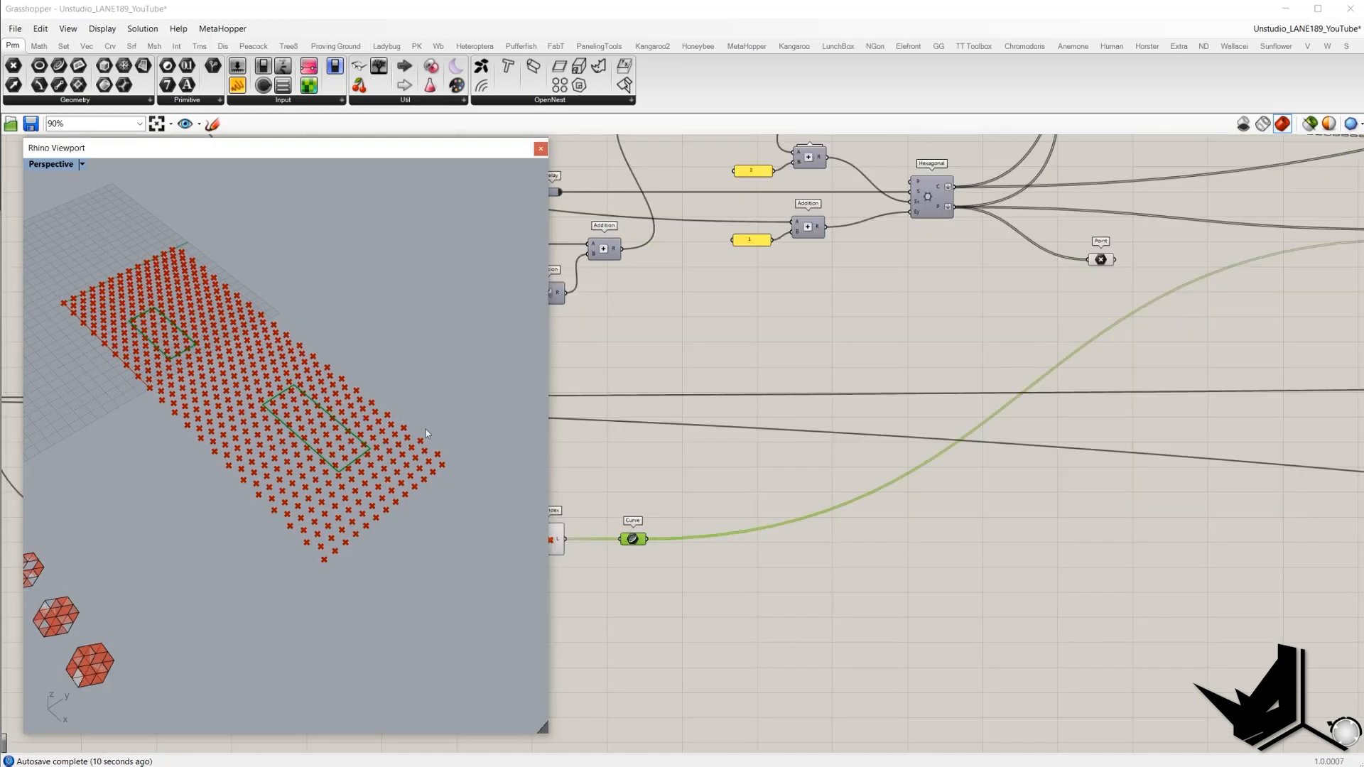
- Delete the Point parameter connected to the Hexagonal component
{"action": "scroll", "coordinate": [901, 441], "scroll_direction": "down", "scroll_amount": 3}
{"action": "right_click_drag", "start_coordinate": [1060, 355], "coordinate": [915, 391]}
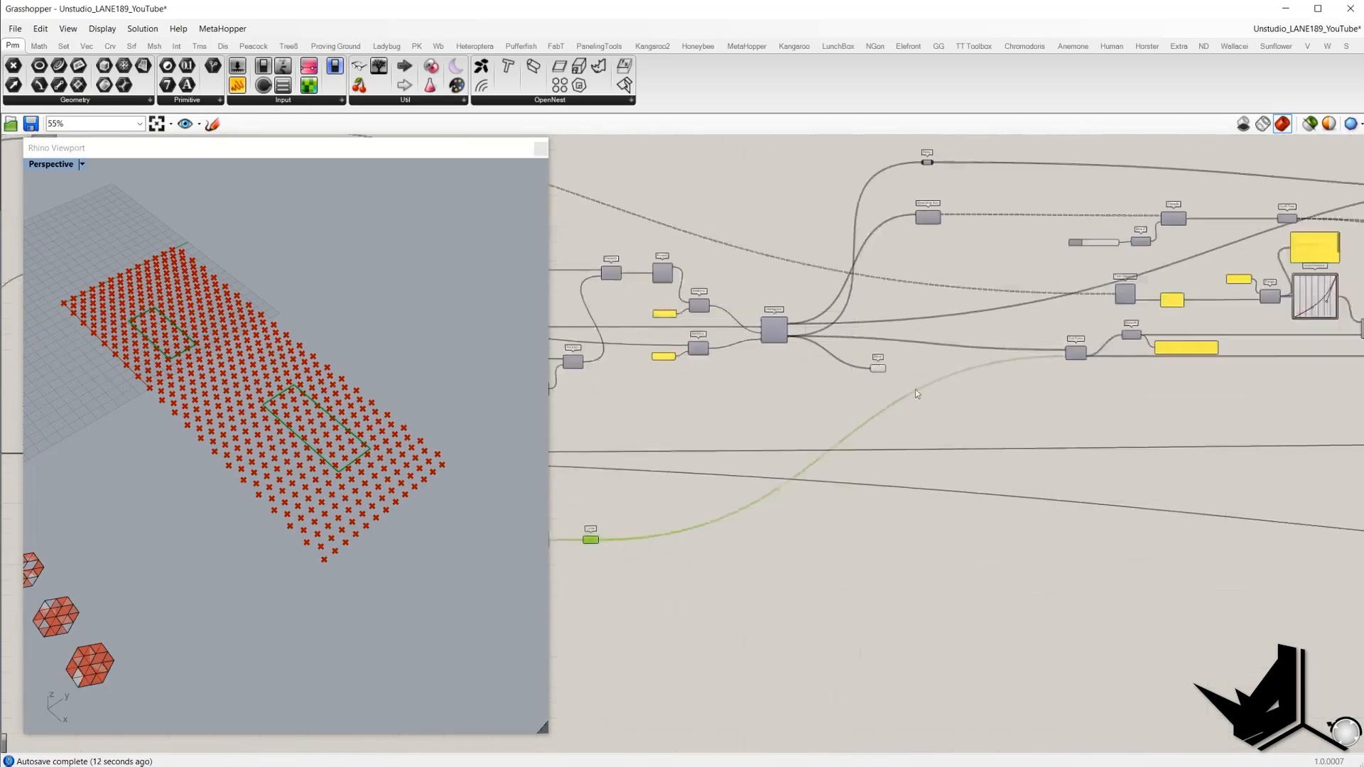
{"action": "scroll", "coordinate": [910, 371], "scroll_direction": "up", "scroll_amount": 3}
{"action": "left_click", "coordinate": [858, 364]}
{"action": "key", "text": "Delete"}
- Connect a new panel to Pull Point's distance output, enlarge it, and scroll through its list of distances
{"action": "right_click_drag", "start_coordinate": [1261, 336], "coordinate": [1046, 337]}
{"action": "scroll", "coordinate": [1046, 336], "scroll_direction": "up", "scroll_amount": 2}
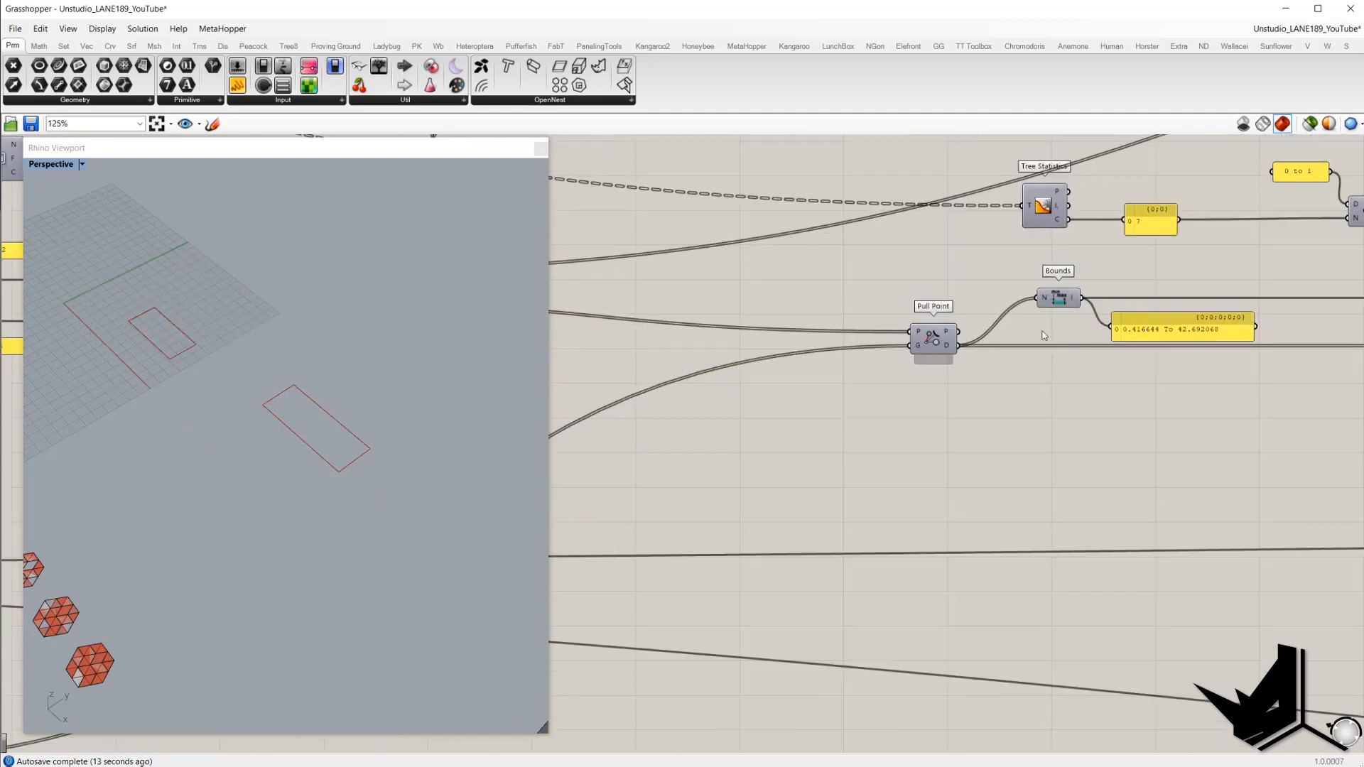
{"action": "scroll", "coordinate": [949, 341], "scroll_direction": "up", "scroll_amount": 2}
{"action": "left_click_drag", "start_coordinate": [241, 87], "coordinate": [1094, 437]}
{"action": "left_click_drag", "start_coordinate": [967, 344], "coordinate": [1030, 435]}
{"action": "right_click_drag", "start_coordinate": [1032, 435], "coordinate": [994, 390]}
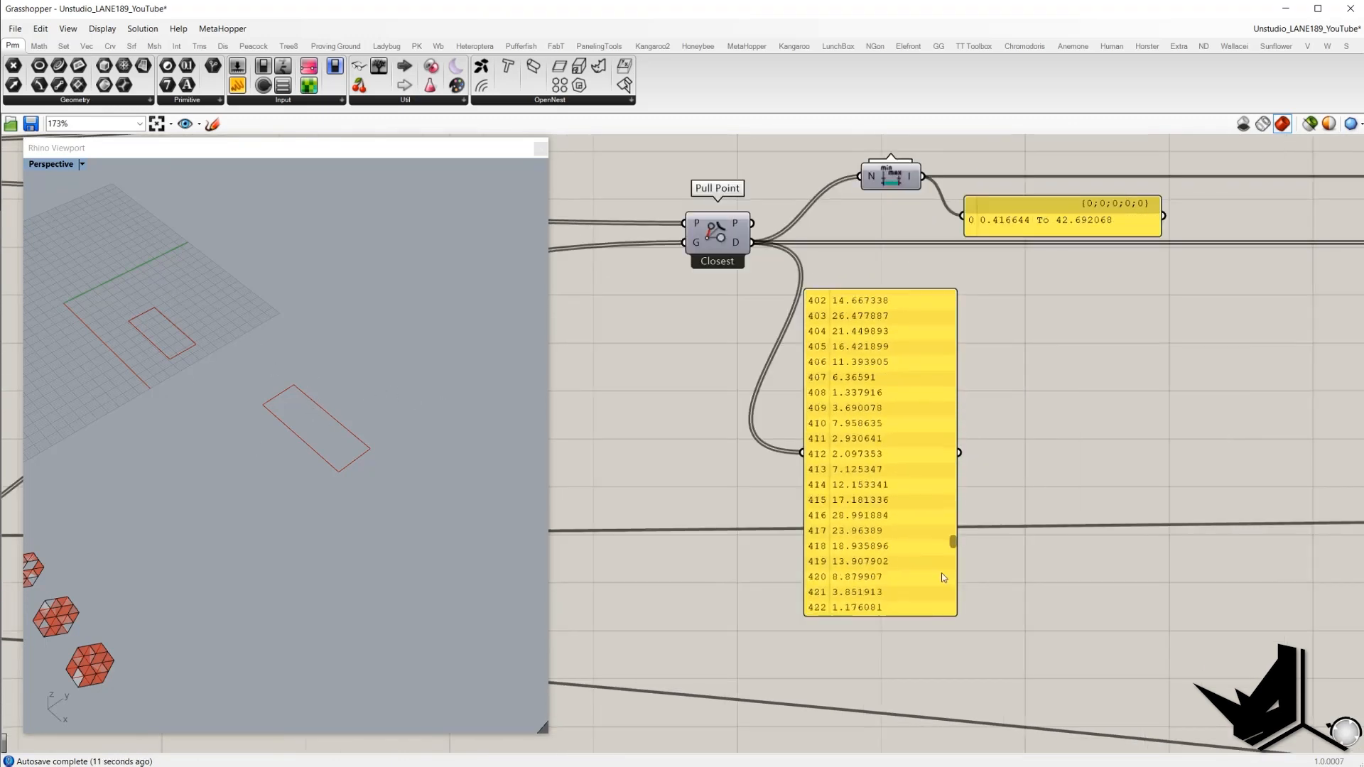
{"action": "left_click_drag", "start_coordinate": [941, 573], "coordinate": [954, 274]}
{"action": "right_click_drag", "start_coordinate": [953, 274], "coordinate": [971, 485]}
- Examine the Bounds component and its panel against the list of Pull Point distances
{"action": "scroll", "coordinate": [970, 484], "scroll_direction": "down", "scroll_amount": 2}
{"action": "right_click_drag", "start_coordinate": [856, 465], "coordinate": [665, 432]}
{"action": "right_click_drag", "start_coordinate": [847, 436], "coordinate": [831, 401]}
{"action": "left_click_drag", "start_coordinate": [738, 466], "coordinate": [785, 472]}
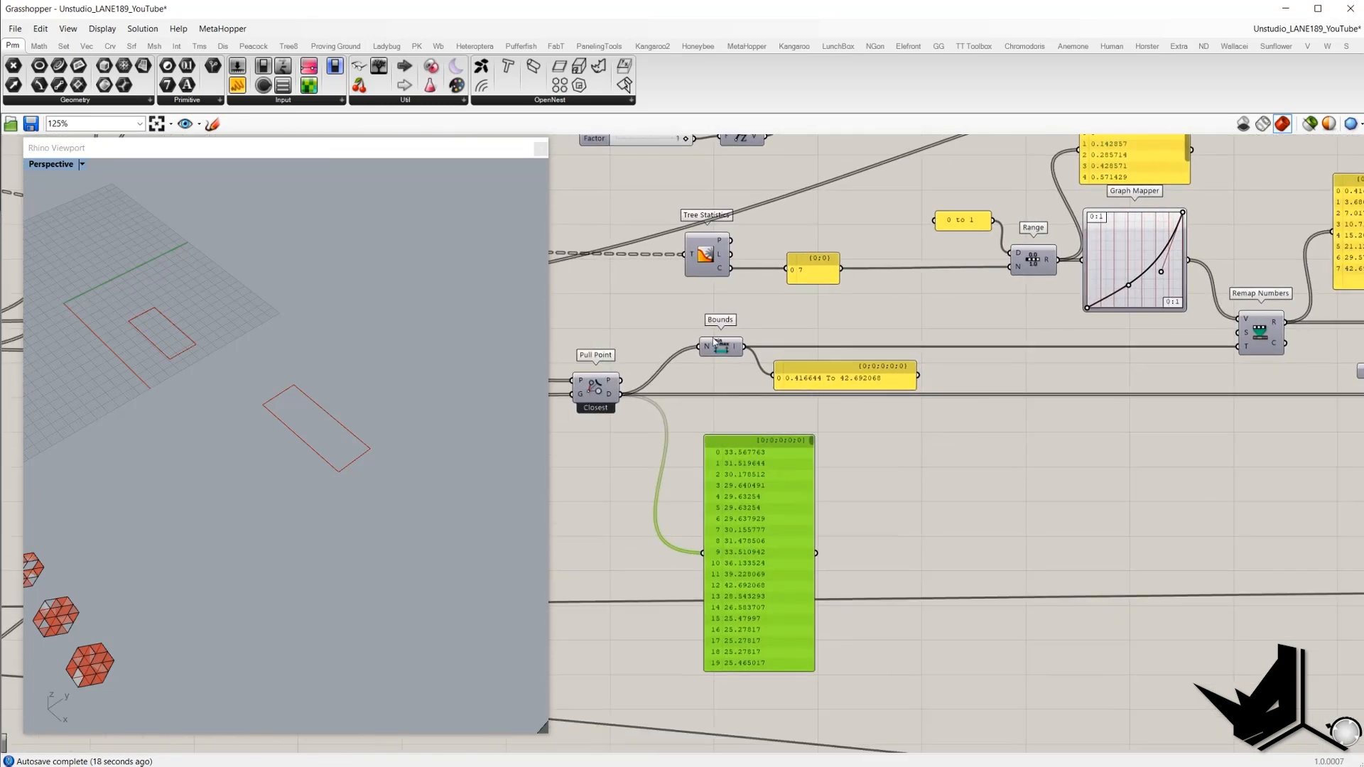
{"action": "scroll", "coordinate": [811, 395], "scroll_direction": "up", "scroll_amount": 2}
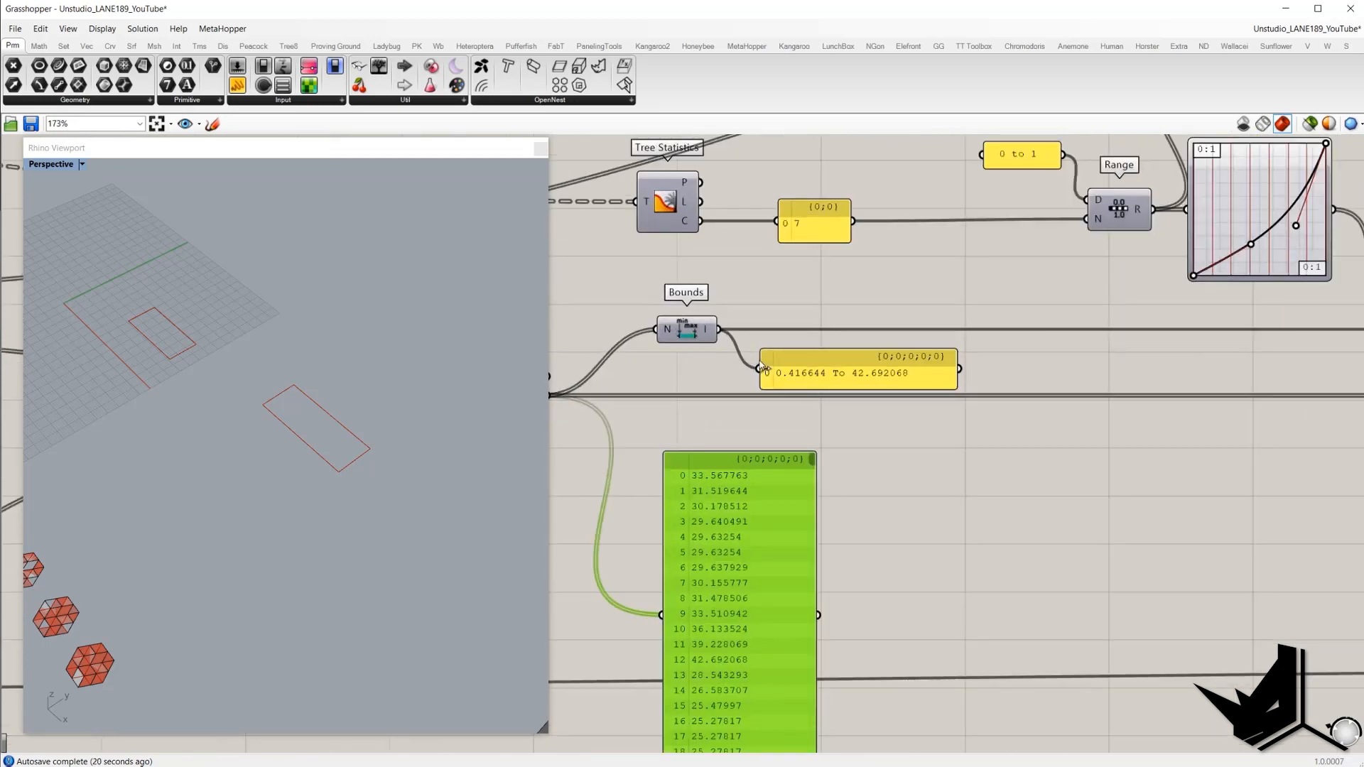
{"action": "left_click", "coordinate": [752, 318]}
{"action": "left_click_drag", "start_coordinate": [752, 317], "coordinate": [781, 348]}
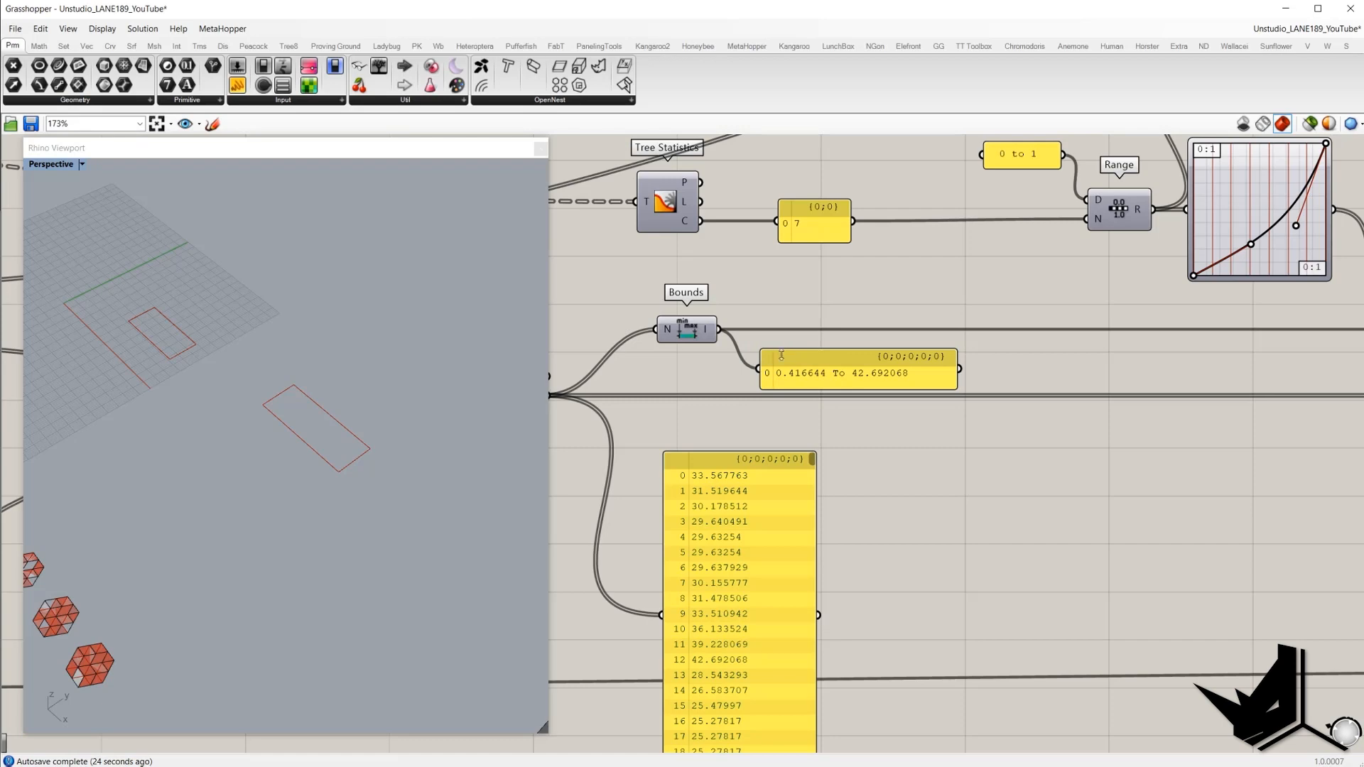
{"action": "right_click_drag", "start_coordinate": [772, 432], "coordinate": [785, 333]}
{"action": "scroll", "coordinate": [852, 322], "scroll_direction": "up", "scroll_amount": 2}
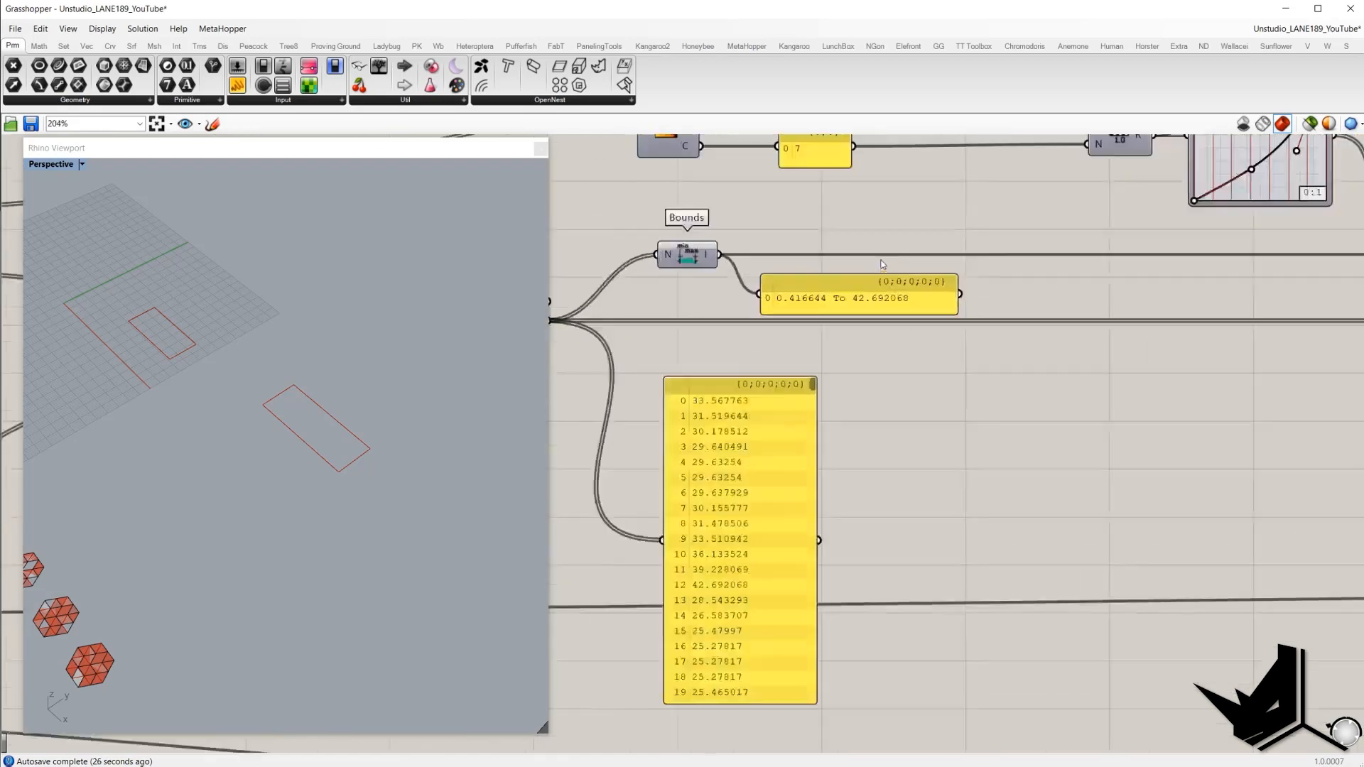
{"action": "left_click_drag", "start_coordinate": [820, 206], "coordinate": [904, 356]}
- Delete the panel listing the Pull Point distances
{"action": "right_click_drag", "start_coordinate": [811, 444], "coordinate": [848, 429]}
{"action": "scroll", "coordinate": [816, 357], "scroll_direction": "down", "scroll_amount": 2}
{"action": "left_click", "coordinate": [791, 362]}
{"action": "key", "text": "Delete"}
{"action": "scroll", "coordinate": [840, 429], "scroll_direction": "down", "scroll_amount": 2}
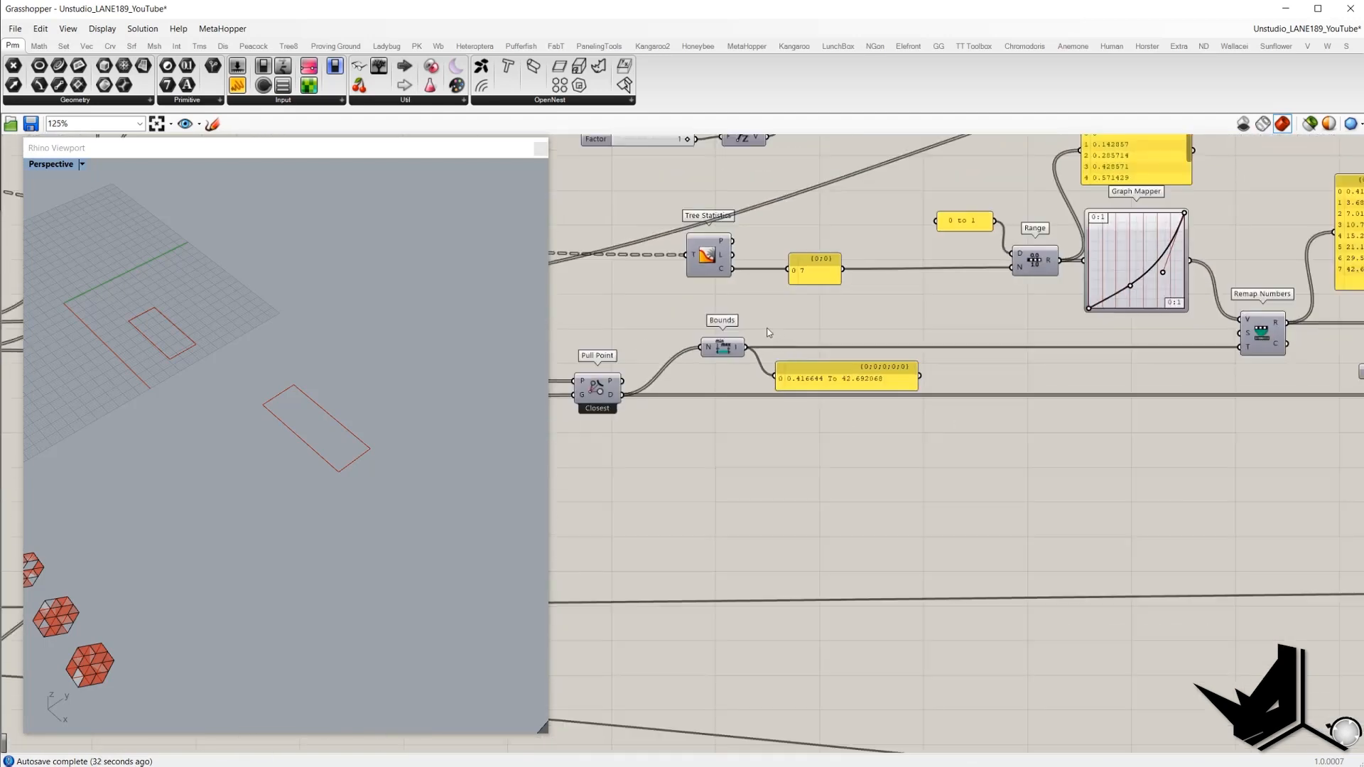
- Follow the bounds to Remap Numbers and connect a new panel to its R output, placed below the component
{"action": "left_click_drag", "start_coordinate": [769, 332], "coordinate": [940, 420]}
{"action": "right_click_drag", "start_coordinate": [983, 389], "coordinate": [749, 493]}
{"action": "left_click_drag", "start_coordinate": [998, 291], "coordinate": [931, 255]}
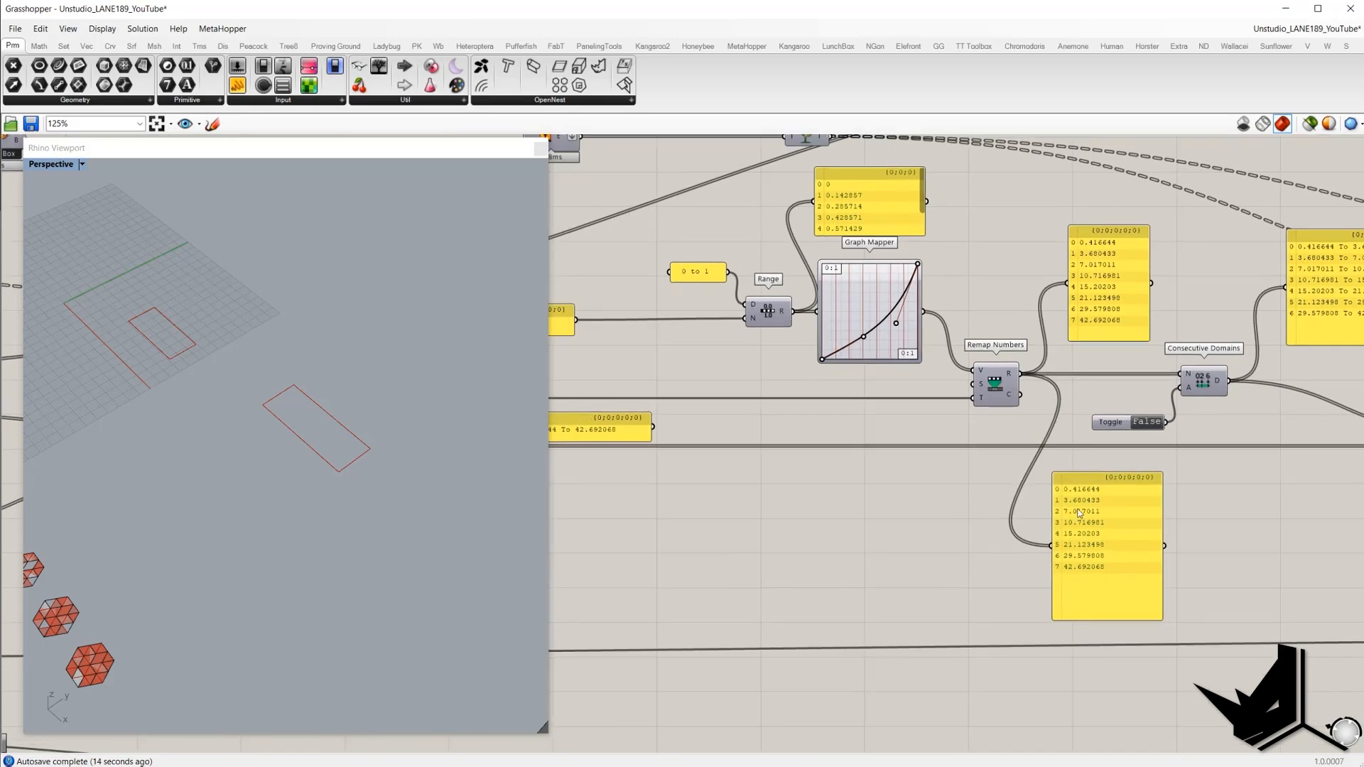
{"action": "left_click_drag", "start_coordinate": [1014, 462], "coordinate": [1121, 560]}
- Examine Consecutive Domains with its toggle, comparing the remapped numbers panels with the resulting domains panel
{"action": "right_click_drag", "start_coordinate": [752, 344], "coordinate": [864, 420]}
{"action": "scroll", "coordinate": [922, 417], "scroll_direction": "down", "scroll_amount": 1}
{"action": "right_click_drag", "start_coordinate": [1250, 473], "coordinate": [1062, 464]}
{"action": "scroll", "coordinate": [1068, 446], "scroll_direction": "up", "scroll_amount": 1}
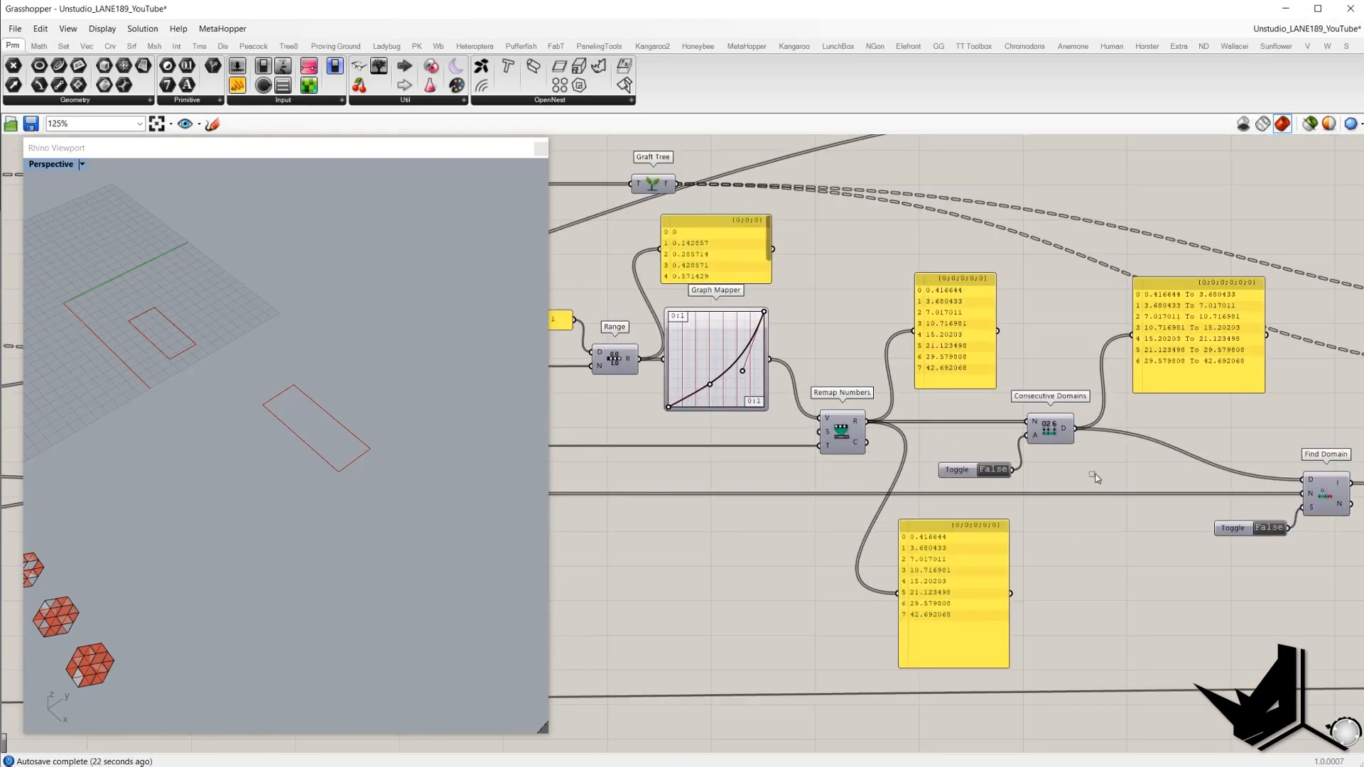
{"action": "left_click_drag", "start_coordinate": [1108, 482], "coordinate": [953, 420]}
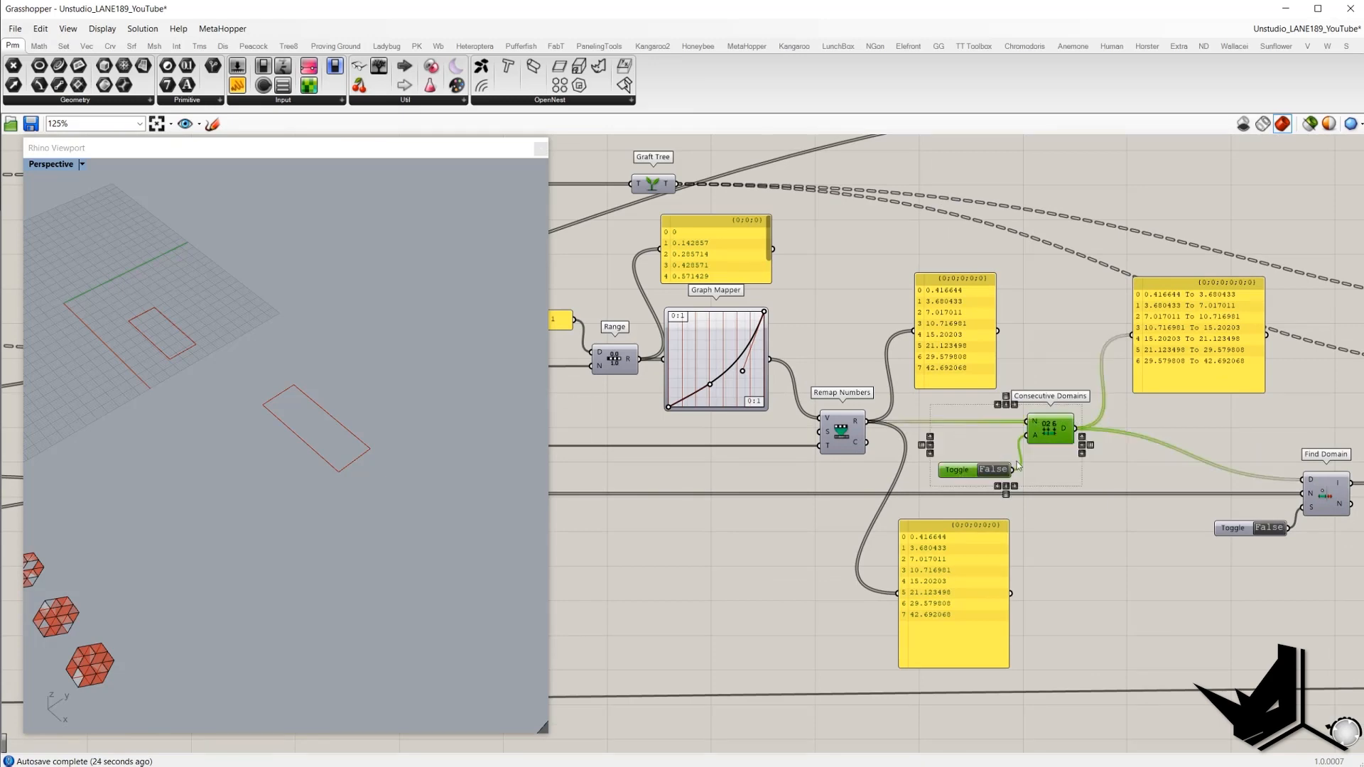
{"action": "left_click", "coordinate": [951, 505]}
{"action": "right_click_drag", "start_coordinate": [951, 505], "coordinate": [909, 513]}
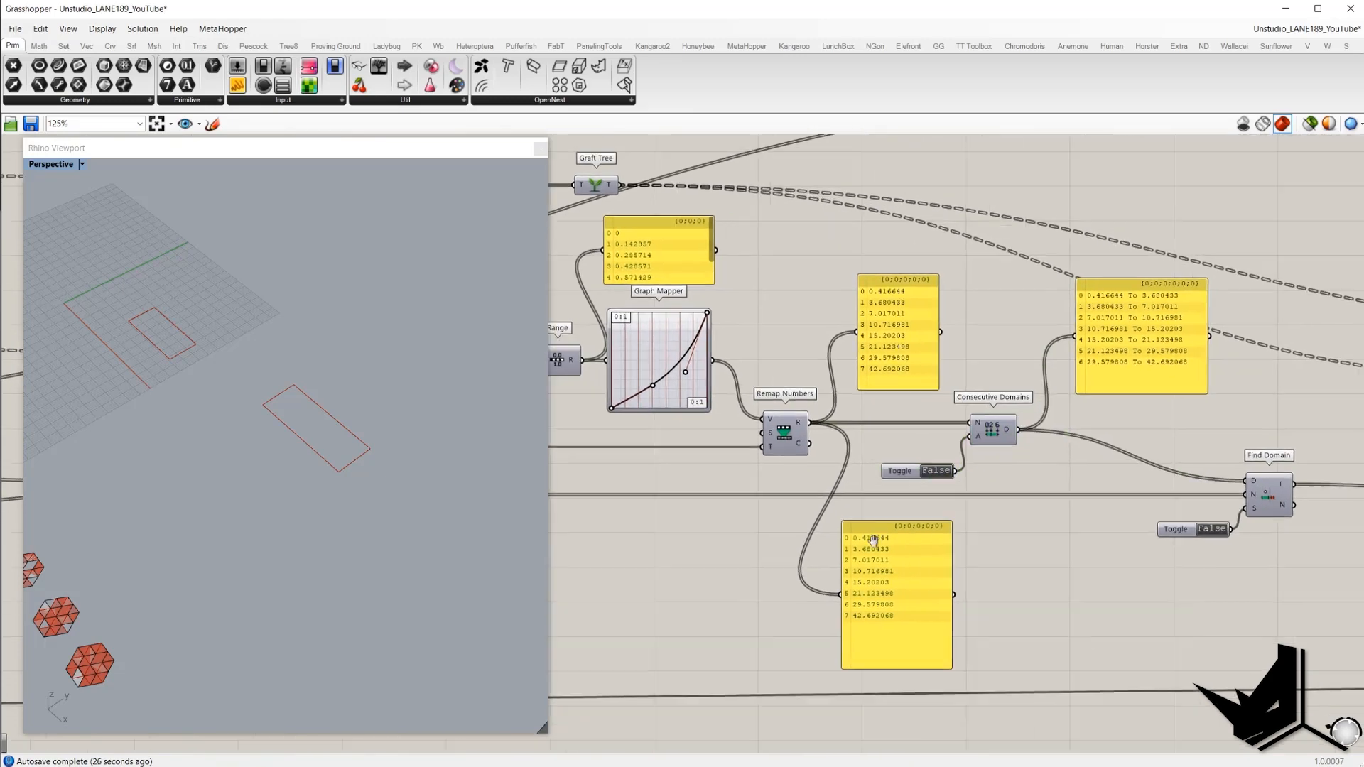
{"action": "scroll", "coordinate": [906, 463], "scroll_direction": "up", "scroll_amount": 2}
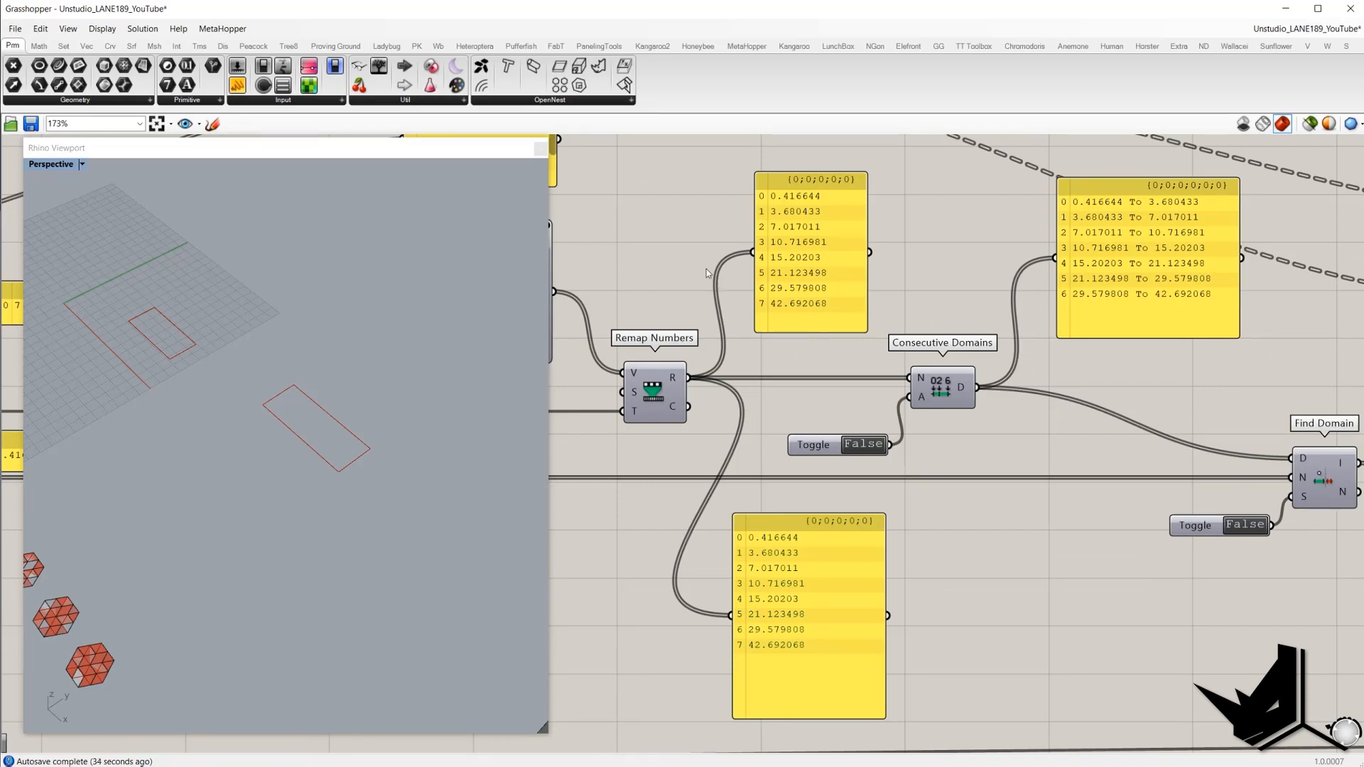
- Start a screen capture of the canvas and mark in blue how values 0 and 1 form the first consecutive domain
{"action": "key", "text": "Print"}
{"action": "left_click_drag", "start_coordinate": [295, 108], "coordinate": [1361, 724]}
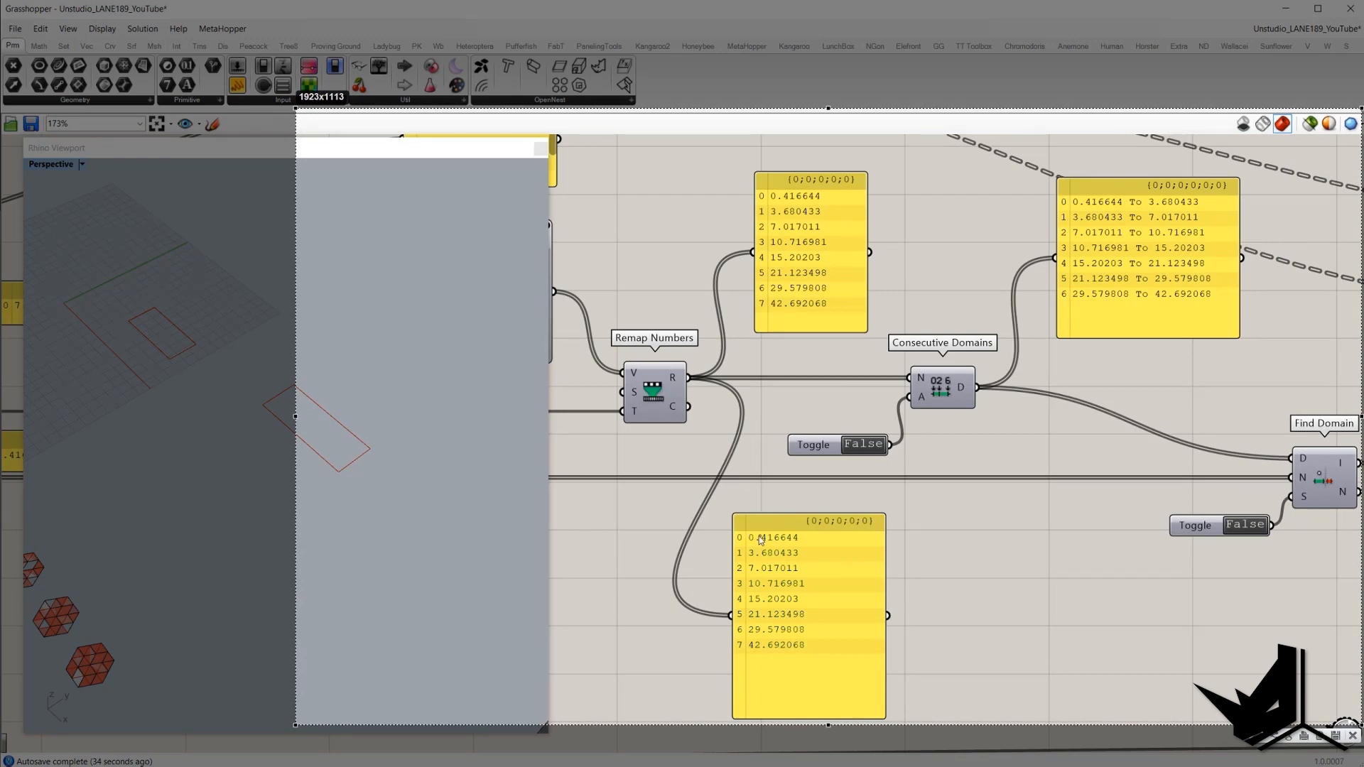
{"action": "mouse_move", "coordinate": [733, 532]}
{"action": "left_mouse_down"}
{"action": "mouse_move", "coordinate": [753, 561]}
{"action": "mouse_move", "coordinate": [817, 561]}
{"action": "mouse_move", "coordinate": [761, 531]}
{"action": "mouse_move", "coordinate": [731, 538]}
{"action": "mouse_move", "coordinate": [814, 538]}
{"action": "mouse_move", "coordinate": [1049, 203]}
{"action": "mouse_move", "coordinate": [1059, 218]}
{"action": "left_mouse_up"}
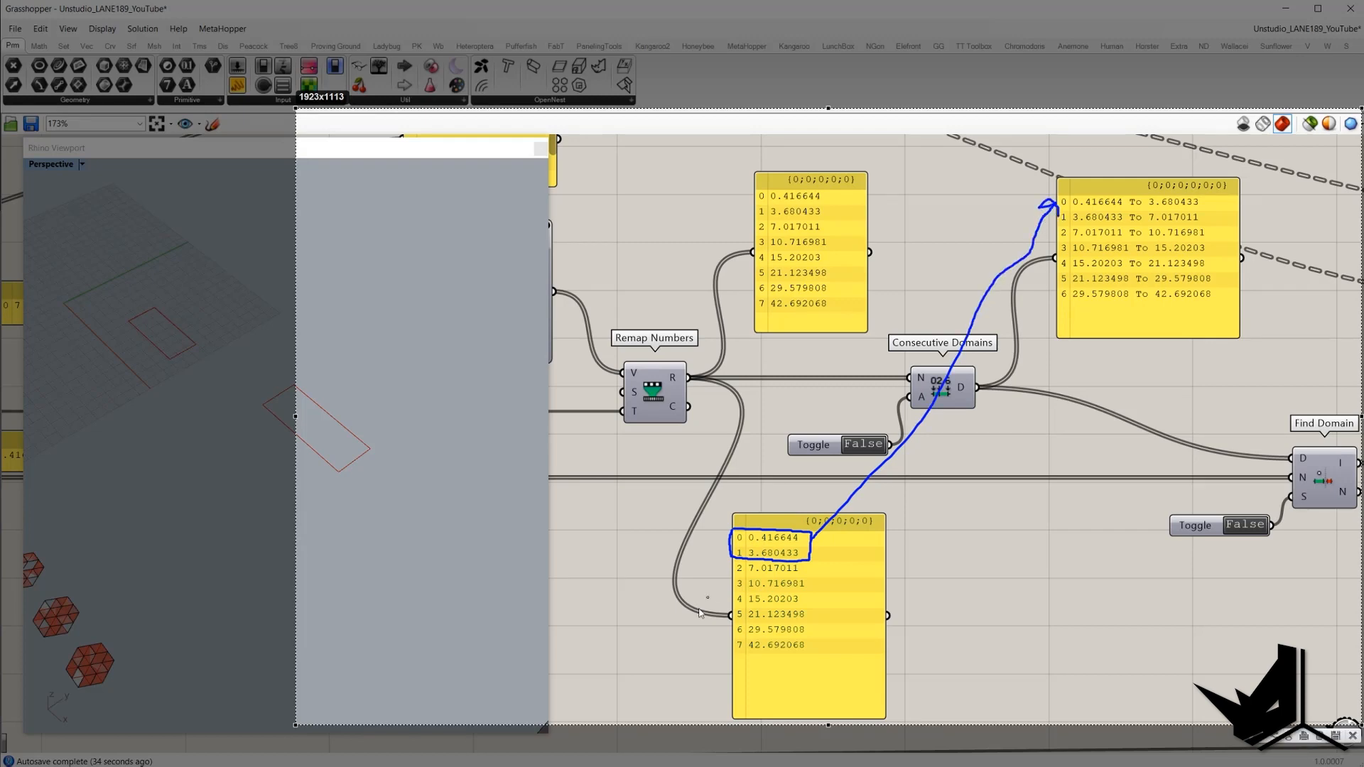
- Switch the capture's pen to green, mark how values 1 and 2 form the second domain, and close the capture
{"action": "left_click", "coordinate": [1362, 699]}
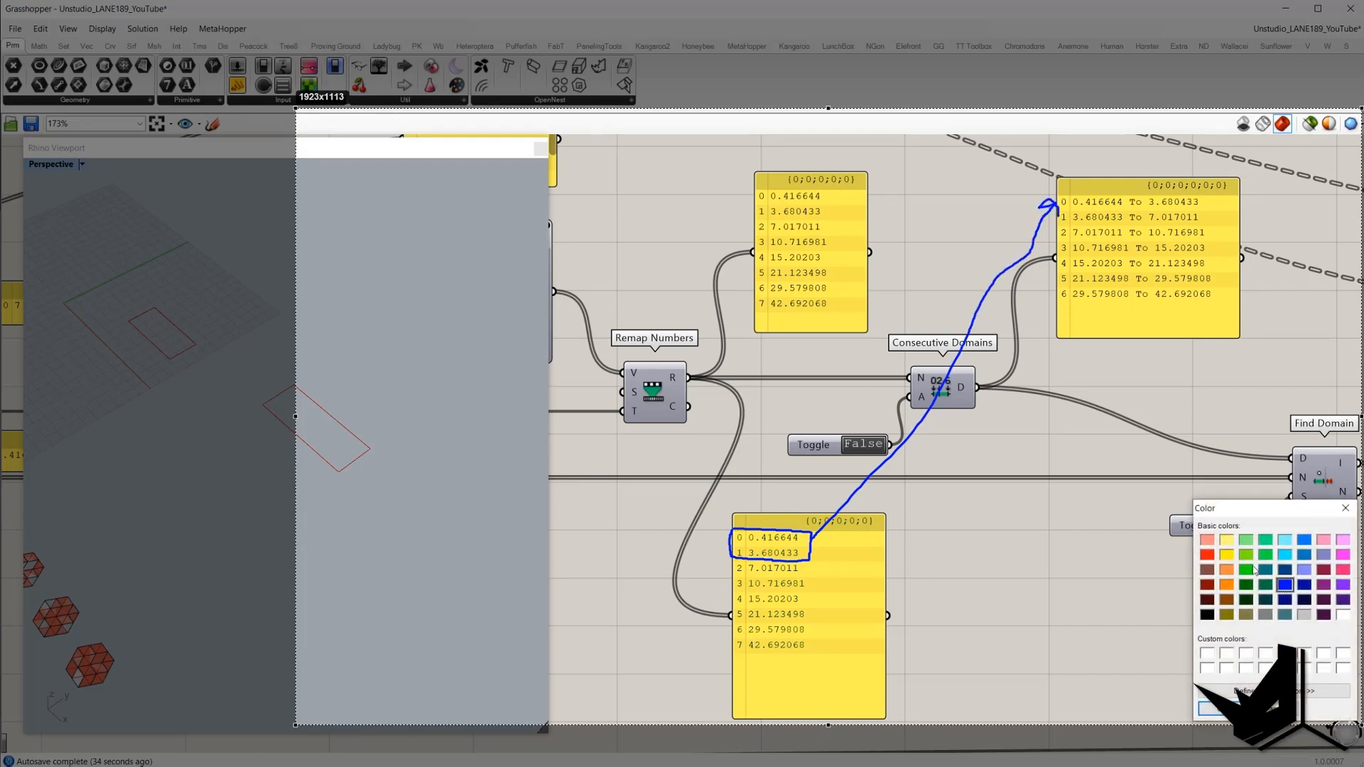
{"action": "left_click", "coordinate": [1251, 569]}
{"action": "left_click", "coordinate": [1221, 705]}
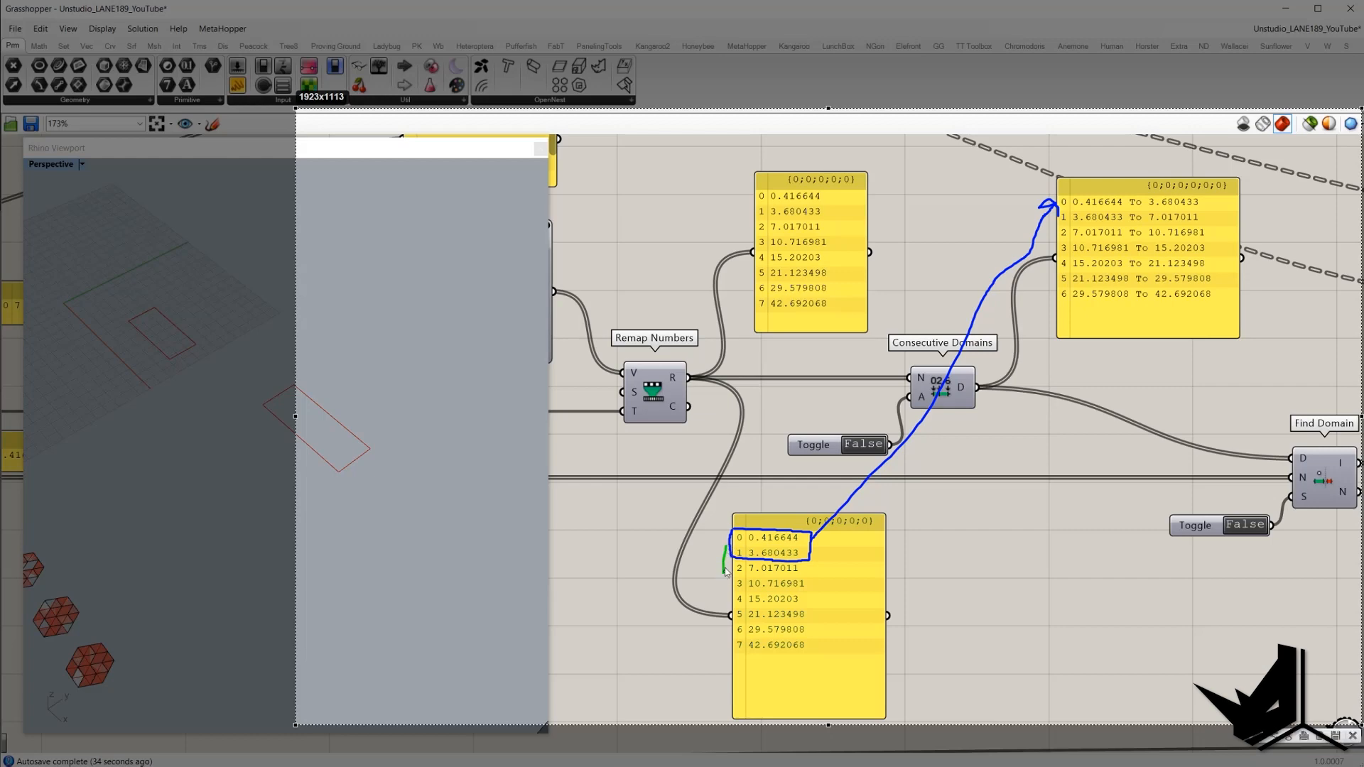
{"action": "mouse_move", "coordinate": [724, 573]}
{"action": "left_mouse_down"}
{"action": "mouse_move", "coordinate": [746, 547]}
{"action": "mouse_move", "coordinate": [810, 547]}
{"action": "mouse_move", "coordinate": [805, 574]}
{"action": "mouse_move", "coordinate": [782, 576]}
{"action": "mouse_move", "coordinate": [974, 441]}
{"action": "mouse_move", "coordinate": [1042, 291]}
{"action": "mouse_move", "coordinate": [1057, 221]}
{"action": "mouse_move", "coordinate": [1050, 233]}
{"action": "mouse_move", "coordinate": [1067, 229]}
{"action": "left_mouse_up"}
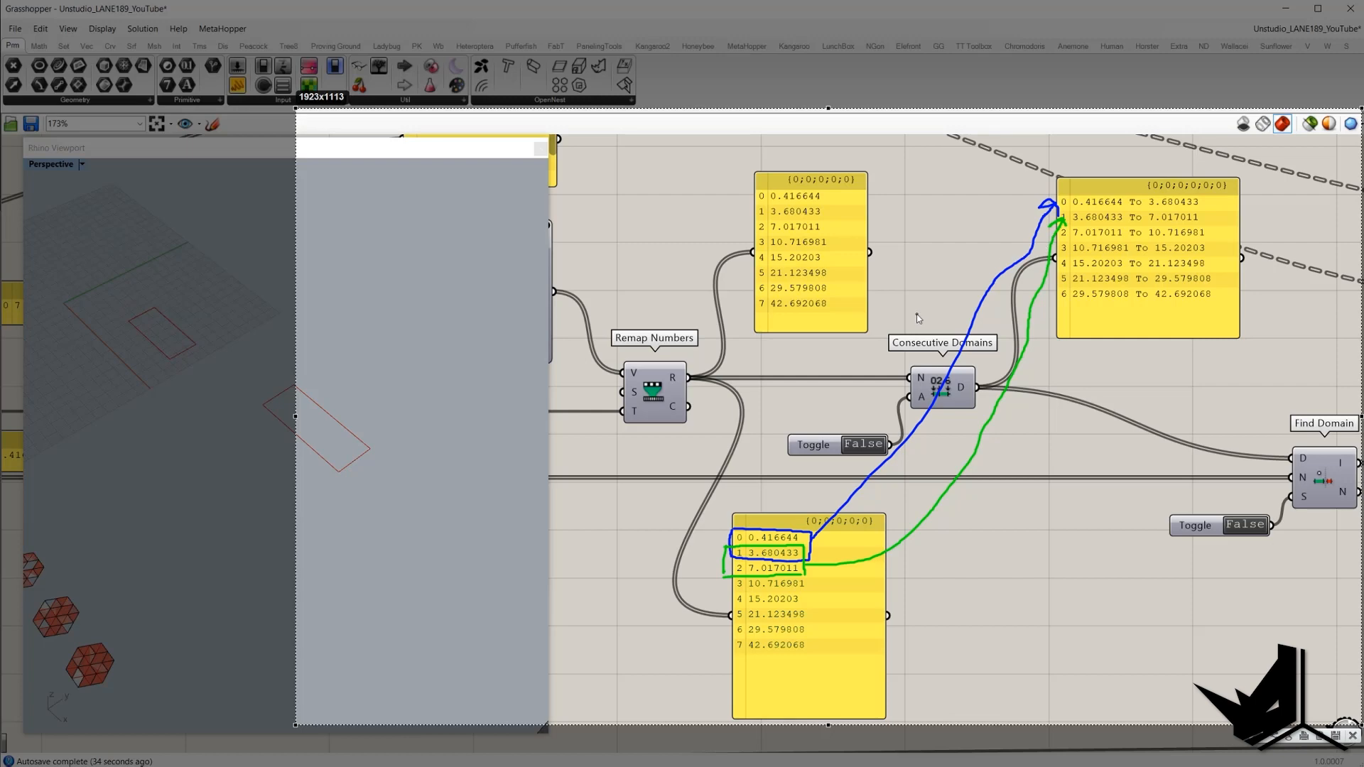
{"action": "mouse_move", "coordinate": [1059, 165]}
{"action": "left_mouse_down"}
{"action": "mouse_move", "coordinate": [1044, 309]}
{"action": "mouse_move", "coordinate": [1258, 206]}
{"action": "mouse_move", "coordinate": [1061, 165]}
{"action": "left_mouse_up"}
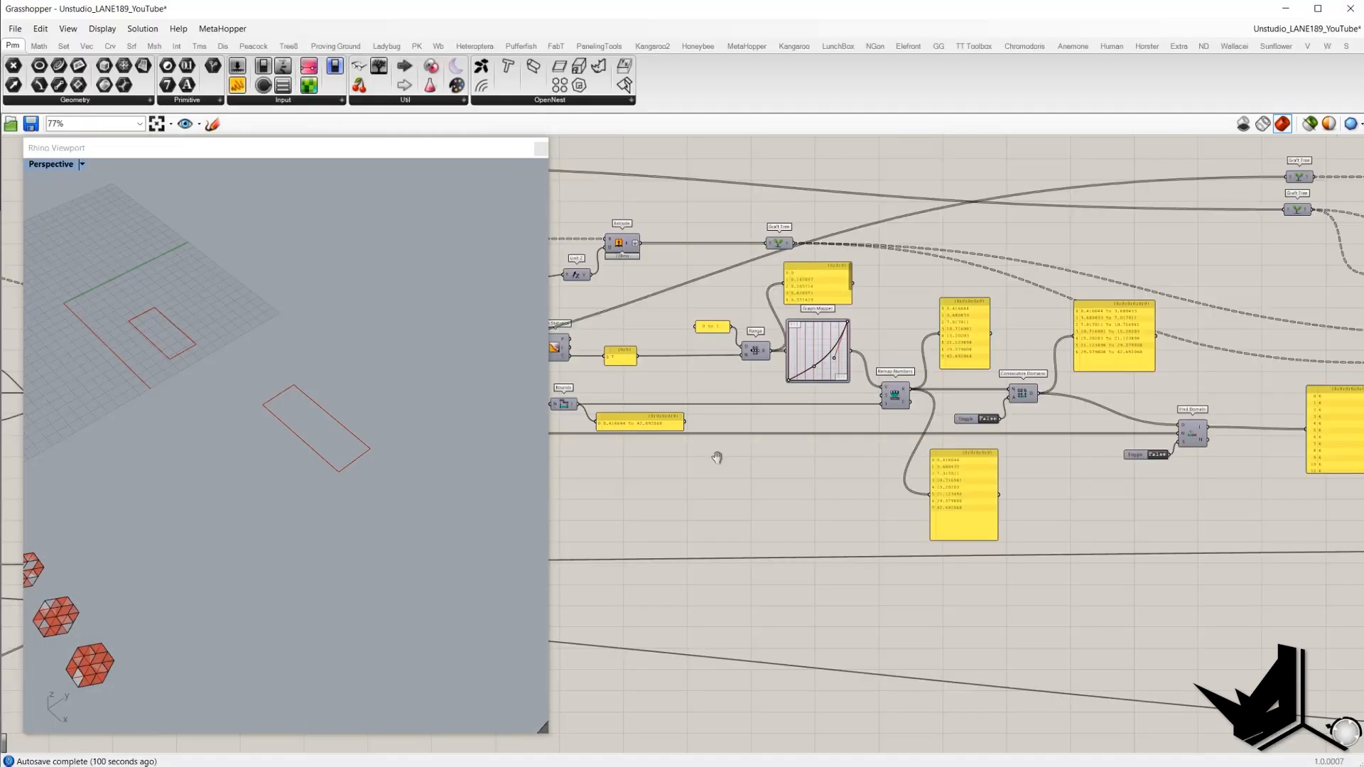
- Review the domains panel, return to Pull Point, and connect a new enlarged panel to its distance output
{"action": "scroll", "coordinate": [753, 461], "scroll_direction": "up", "scroll_amount": 3}
{"action": "mouse_move", "coordinate": [773, 424]}
{"action": "right_mouse_down"}
{"action": "mouse_move", "coordinate": [819, 414]}
{"action": "mouse_move", "coordinate": [682, 417]}
{"action": "right_mouse_up"}
{"action": "right_click_drag", "start_coordinate": [1150, 306], "coordinate": [998, 350]}
{"action": "left_click_drag", "start_coordinate": [931, 250], "coordinate": [1105, 401]}
{"action": "right_click_drag", "start_coordinate": [921, 447], "coordinate": [1033, 389]}
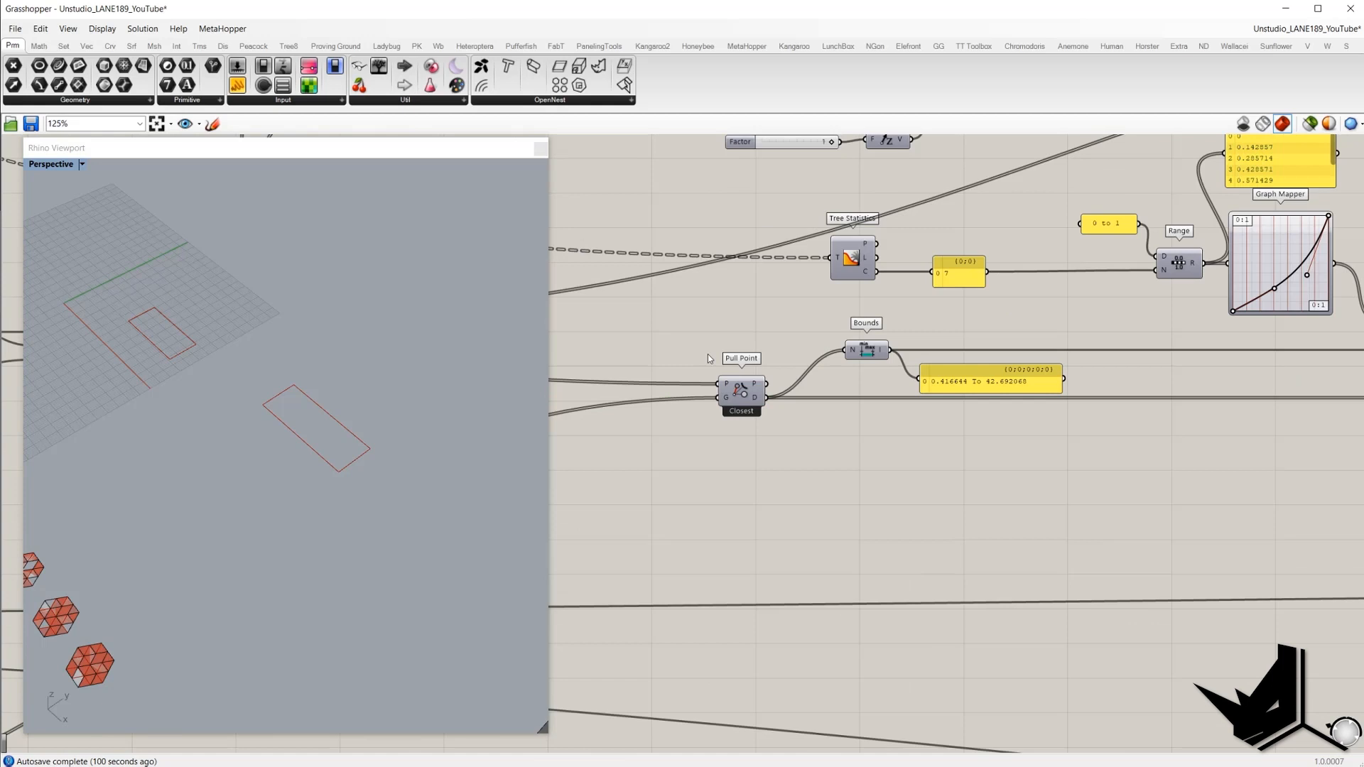
{"action": "left_click_drag", "start_coordinate": [685, 326], "coordinate": [792, 438]}
{"action": "left_click_drag", "start_coordinate": [238, 84], "coordinate": [828, 458]}
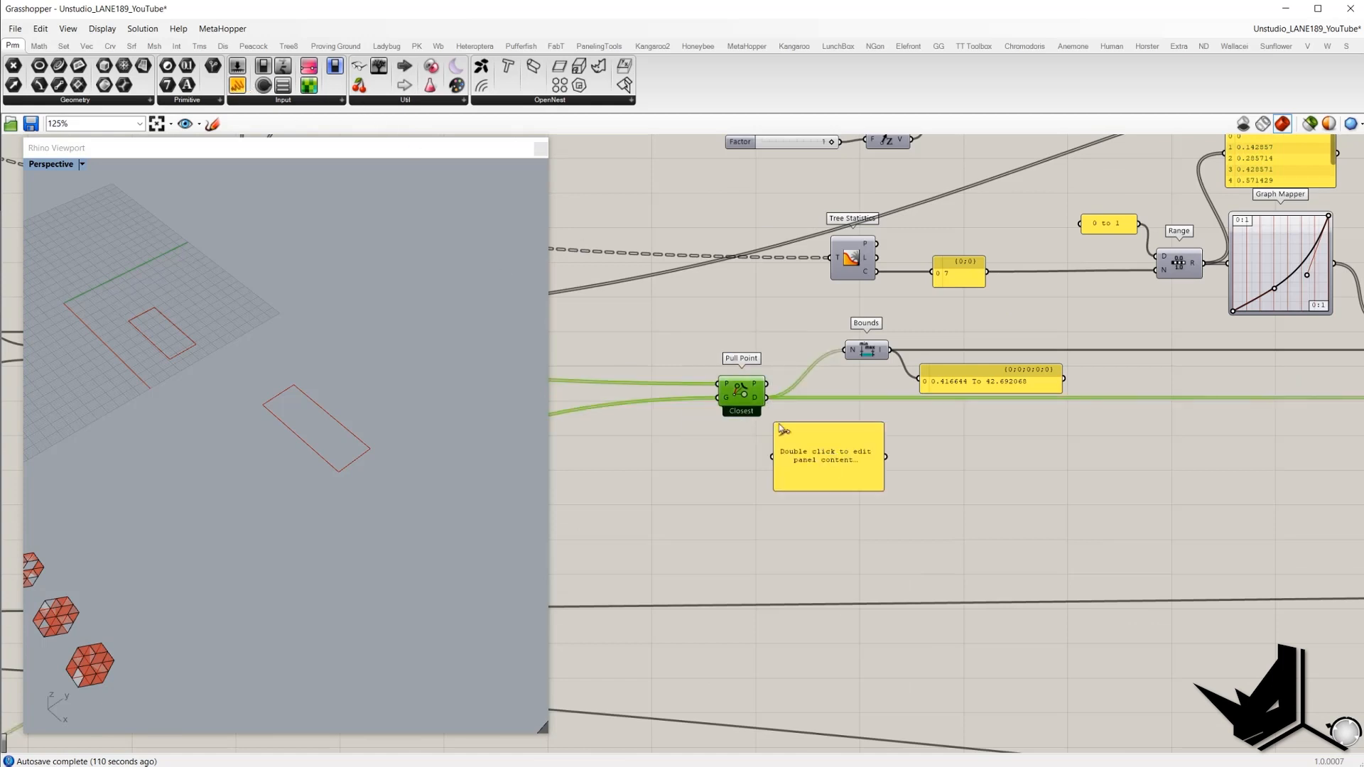
{"action": "left_click_drag", "start_coordinate": [766, 397], "coordinate": [939, 620]}
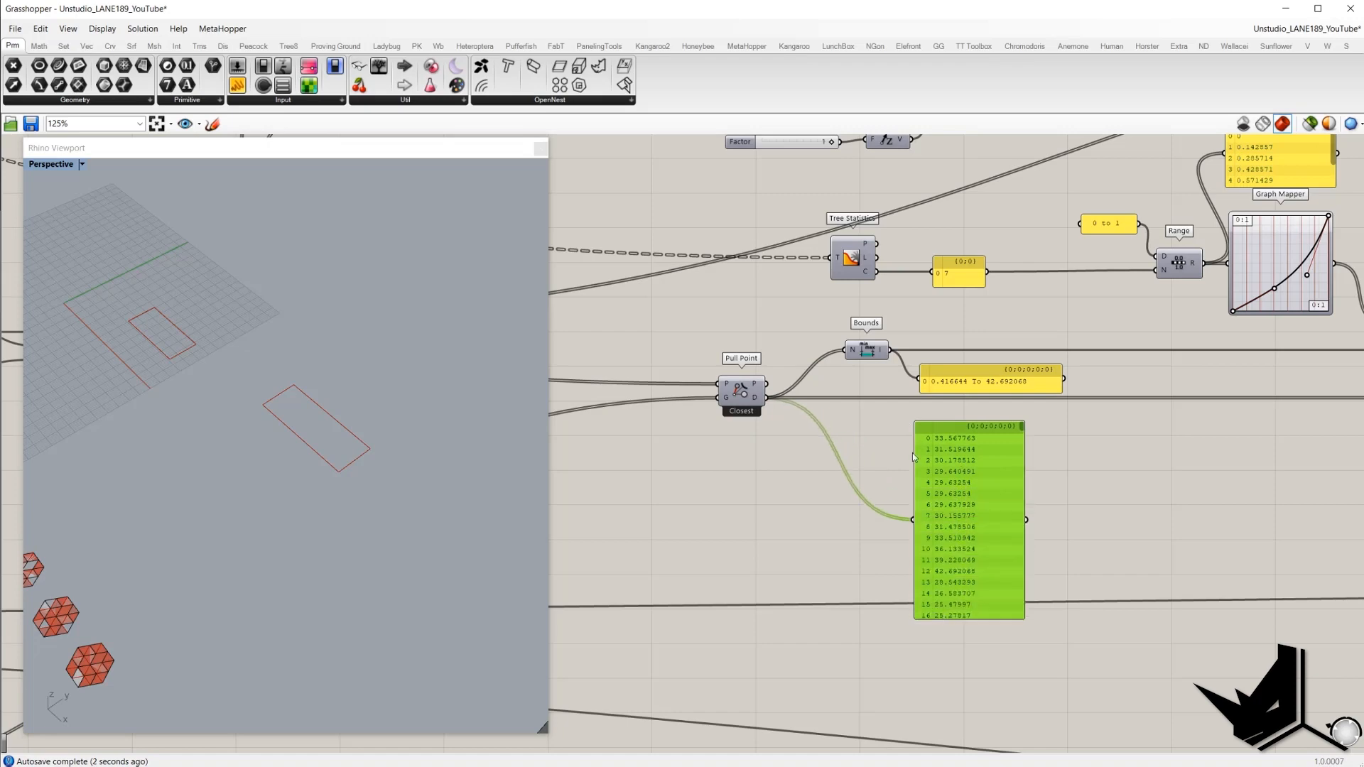
- Move the distance panel next to the Find Domain component, below its toggle
{"action": "scroll", "coordinate": [805, 449], "scroll_direction": "down", "scroll_amount": 7}
{"action": "left_click_drag", "start_coordinate": [974, 471], "coordinate": [859, 424]}
{"action": "scroll", "coordinate": [1101, 487], "scroll_direction": "up", "scroll_amount": 5}
{"action": "scroll", "coordinate": [944, 341], "scroll_direction": "up", "scroll_amount": 4}
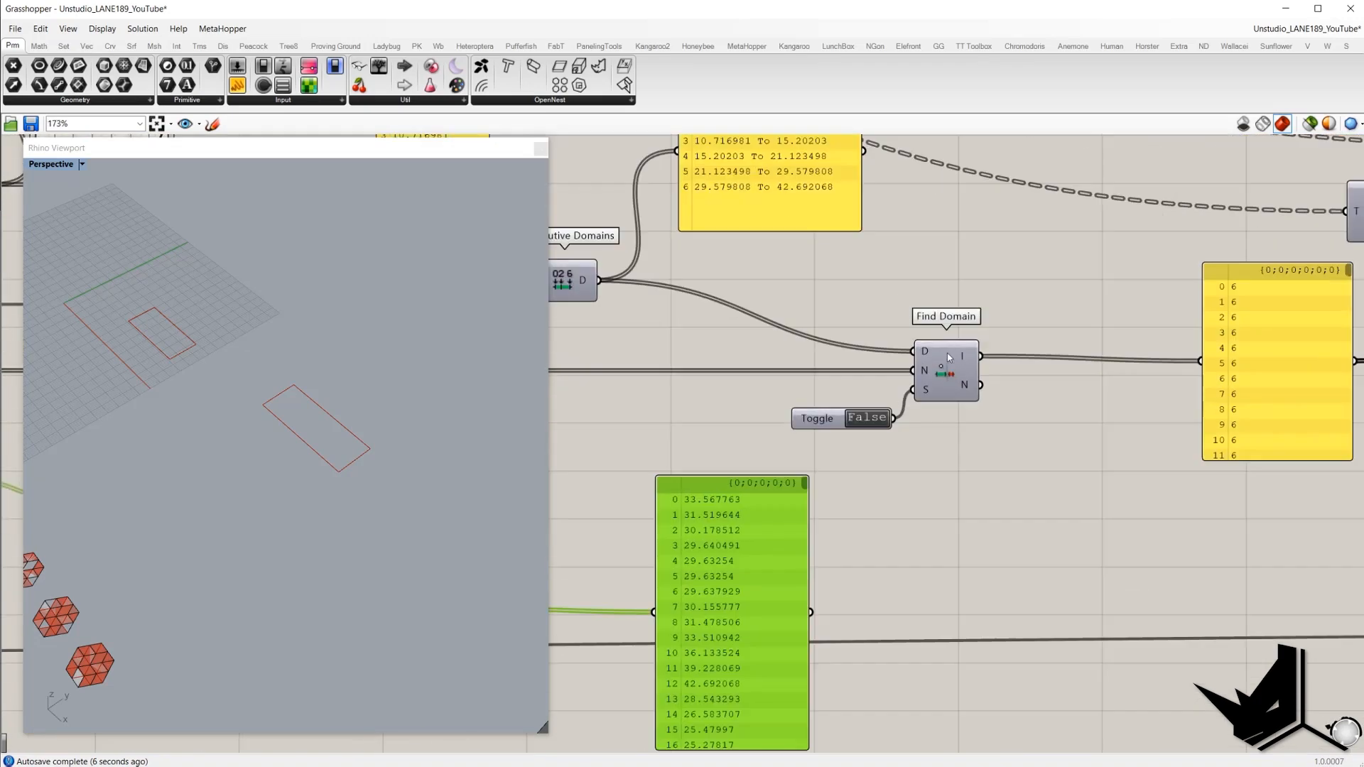
- Examine Find Domain's domain and number inputs, along with the toggles feeding Find Domain and Consecutive Domains
{"action": "scroll", "coordinate": [918, 349], "scroll_direction": "down", "scroll_amount": 1}
{"action": "right_click_drag", "start_coordinate": [918, 350], "coordinate": [1035, 414]}
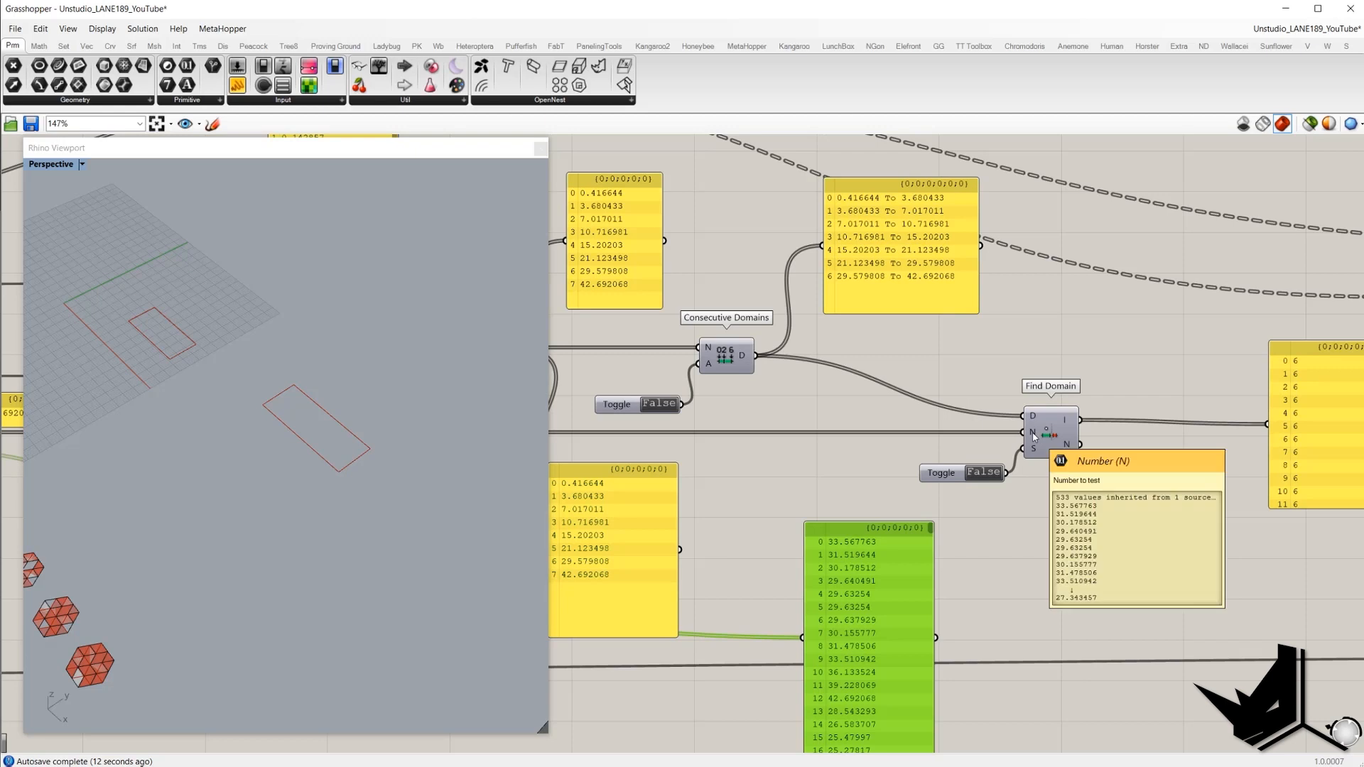
{"action": "right_click_drag", "start_coordinate": [916, 523], "coordinate": [928, 457]}
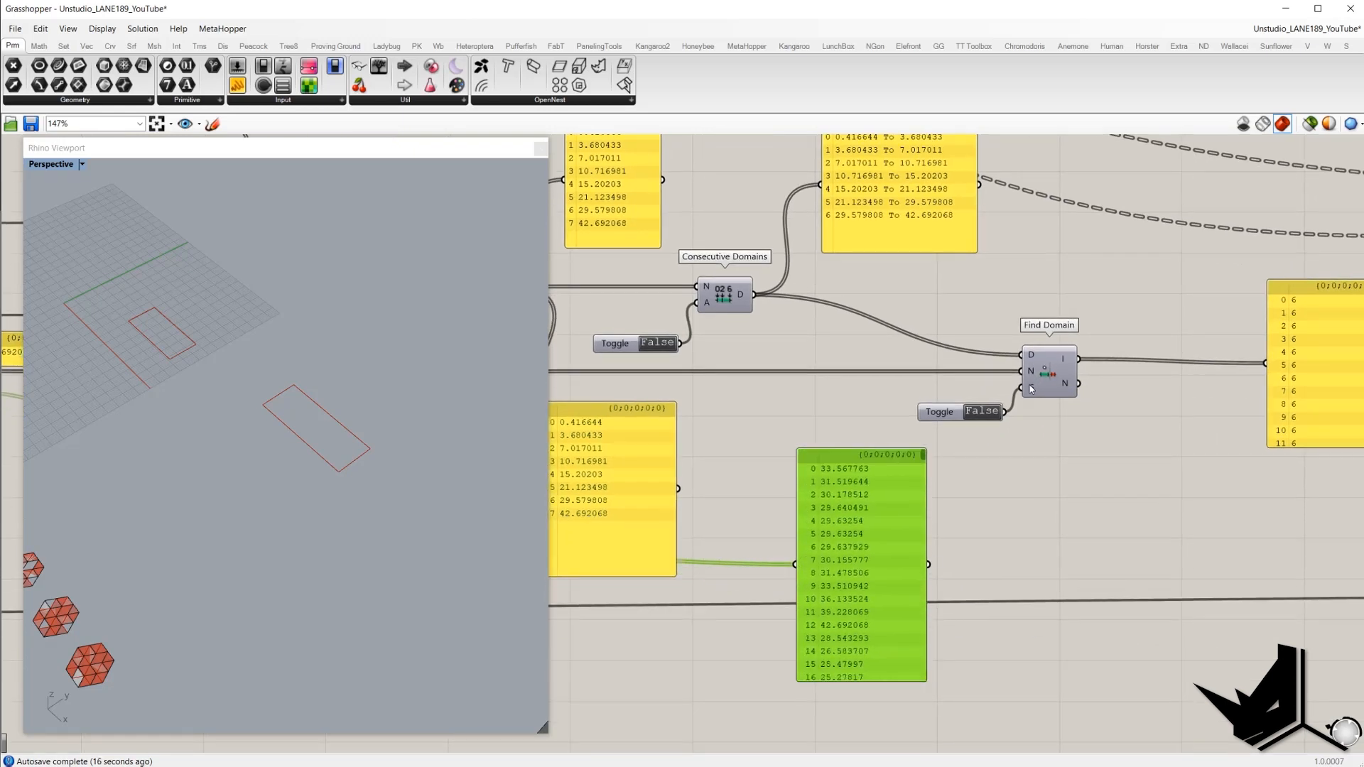
{"action": "left_click", "coordinate": [924, 409]}
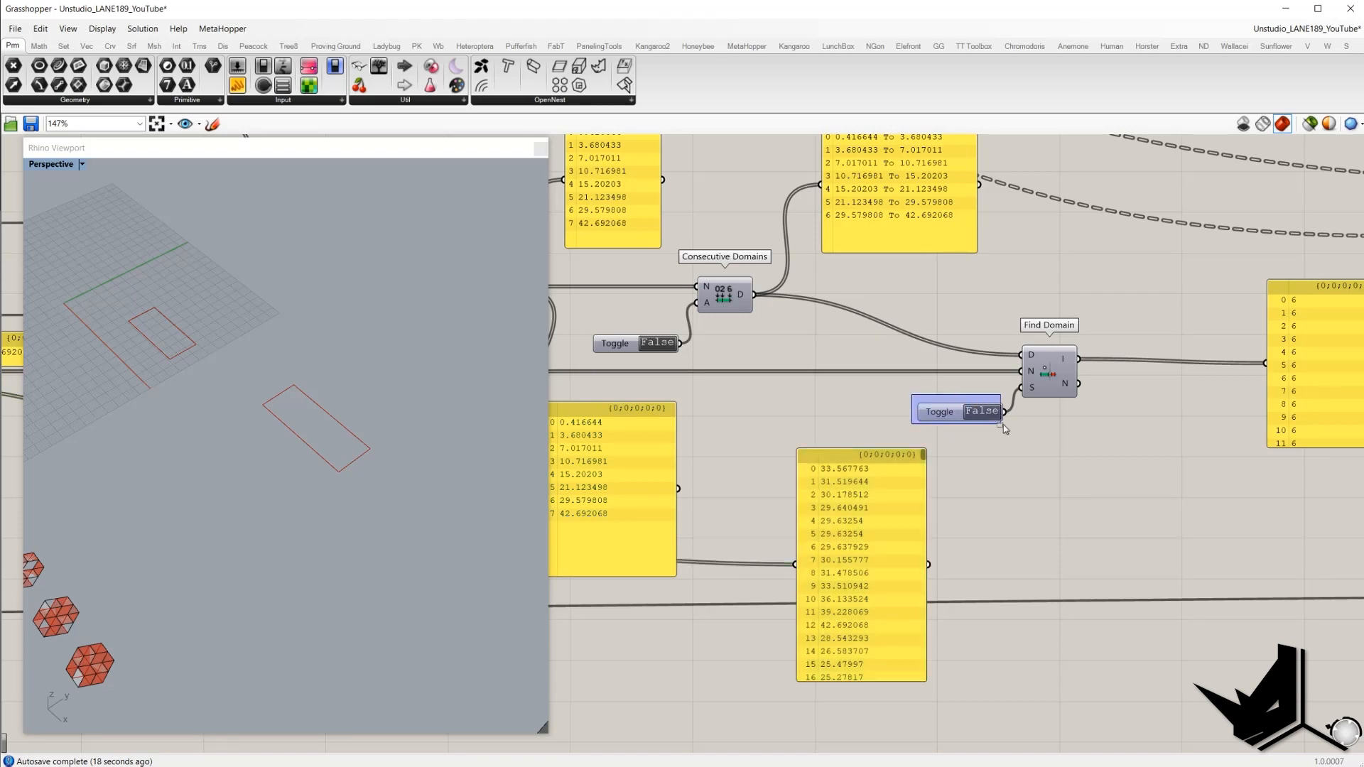
{"action": "right_click_drag", "start_coordinate": [726, 346], "coordinate": [882, 386]}
{"action": "left_click", "coordinate": [871, 391]}
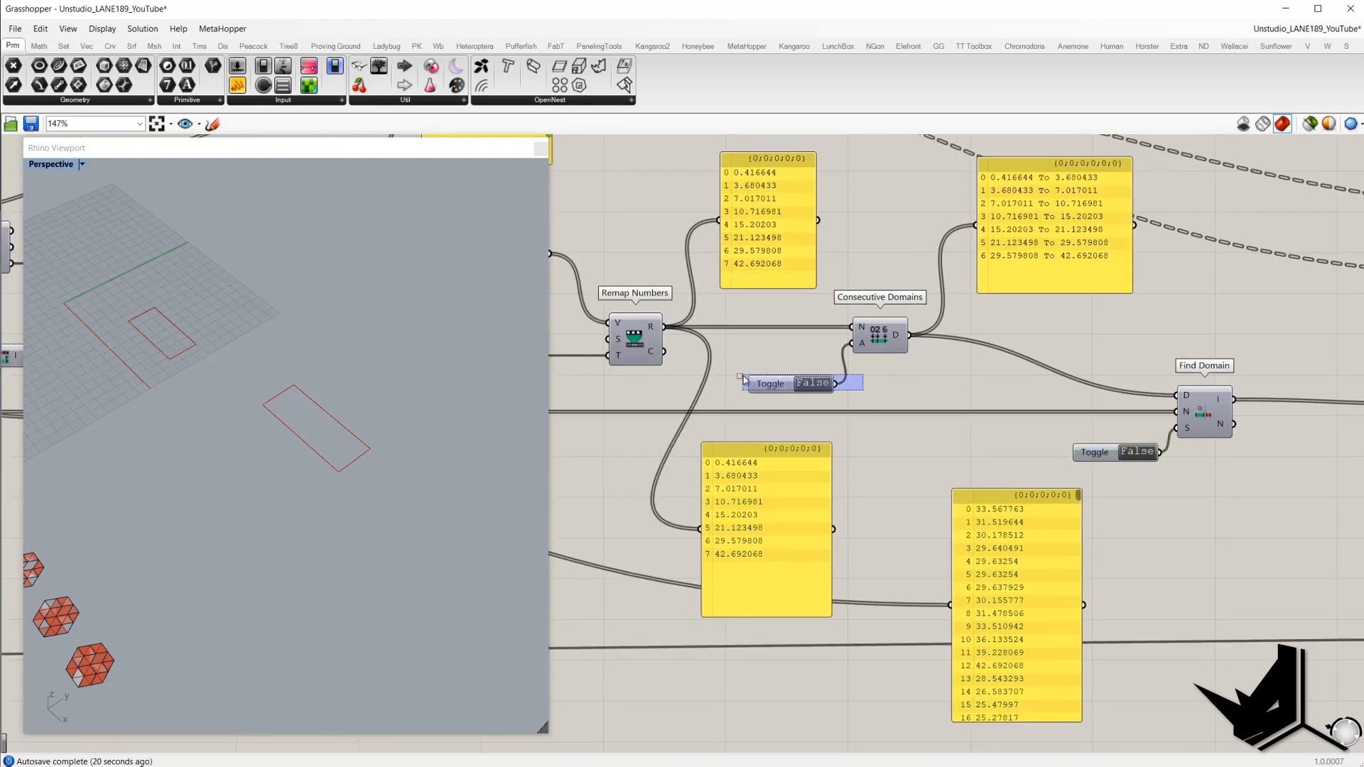
- Examine the Consecutive Domains toggle, the domains and distance panels, and the index panel connected to Find Domain
{"action": "left_click_drag", "start_coordinate": [739, 359], "coordinate": [847, 406]}
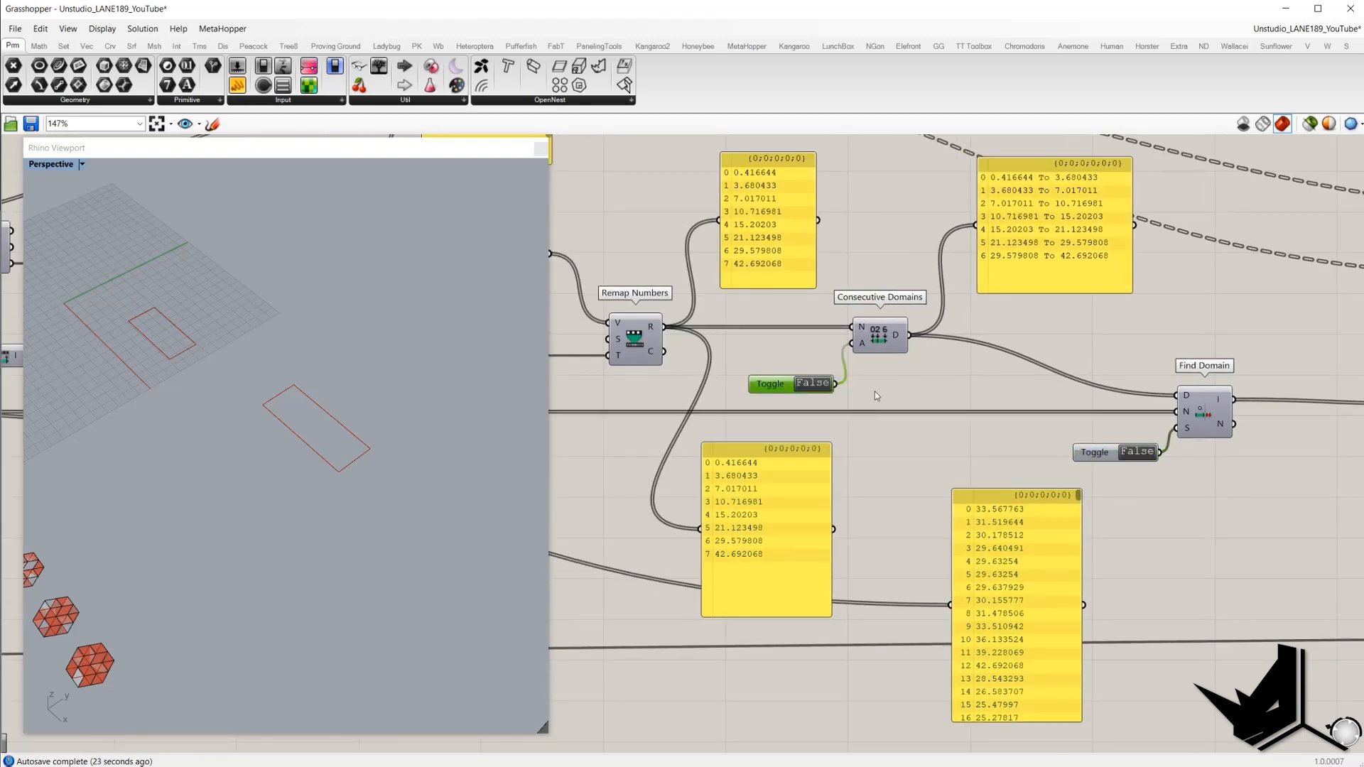
{"action": "scroll", "coordinate": [875, 396], "scroll_direction": "down", "scroll_amount": 1}
{"action": "right_click_drag", "start_coordinate": [924, 398], "coordinate": [637, 382]}
{"action": "left_click", "coordinate": [1059, 408]}
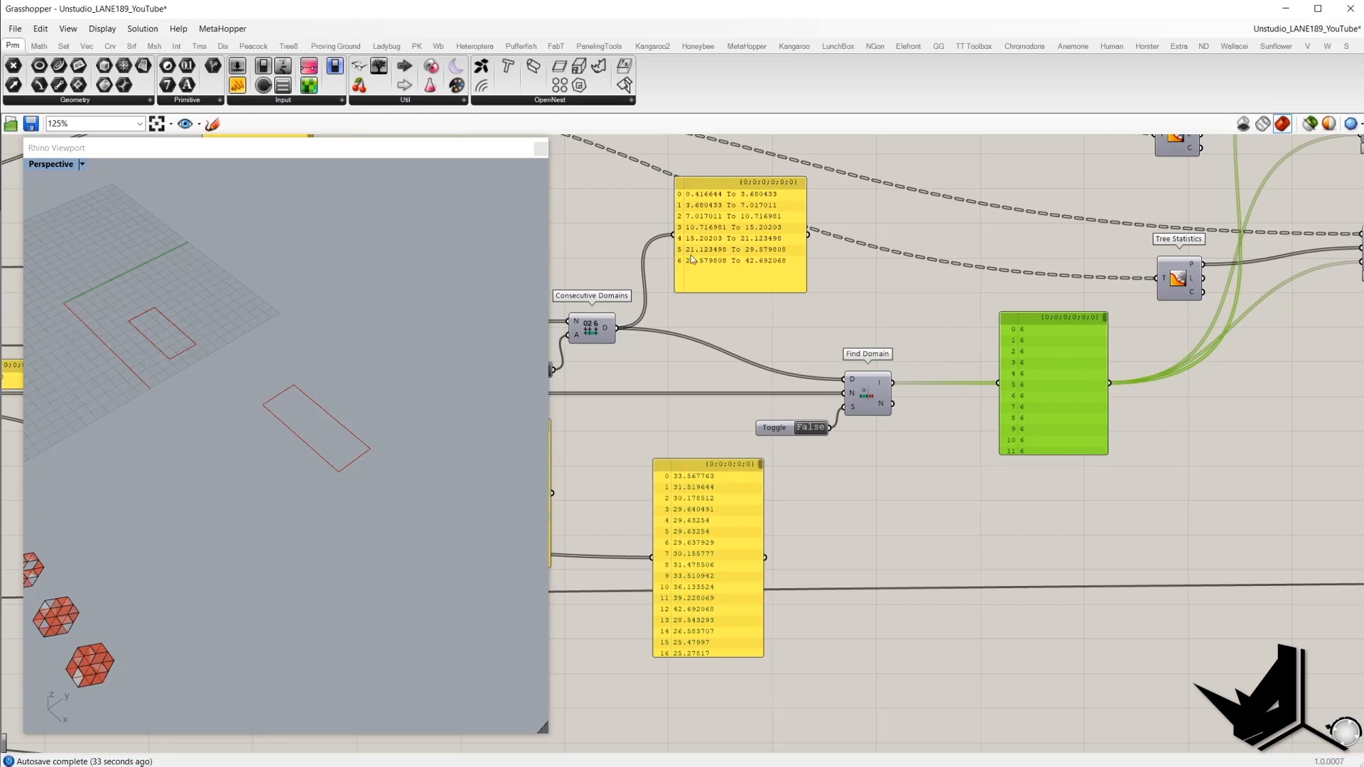
{"action": "scroll", "coordinate": [820, 394], "scroll_direction": "up", "scroll_amount": 2}
{"action": "left_click_drag", "start_coordinate": [714, 428], "coordinate": [857, 471]}
{"action": "scroll", "coordinate": [794, 438], "scroll_direction": "down", "scroll_amount": 3}
{"action": "scroll", "coordinate": [1070, 339], "scroll_direction": "up", "scroll_amount": 2}
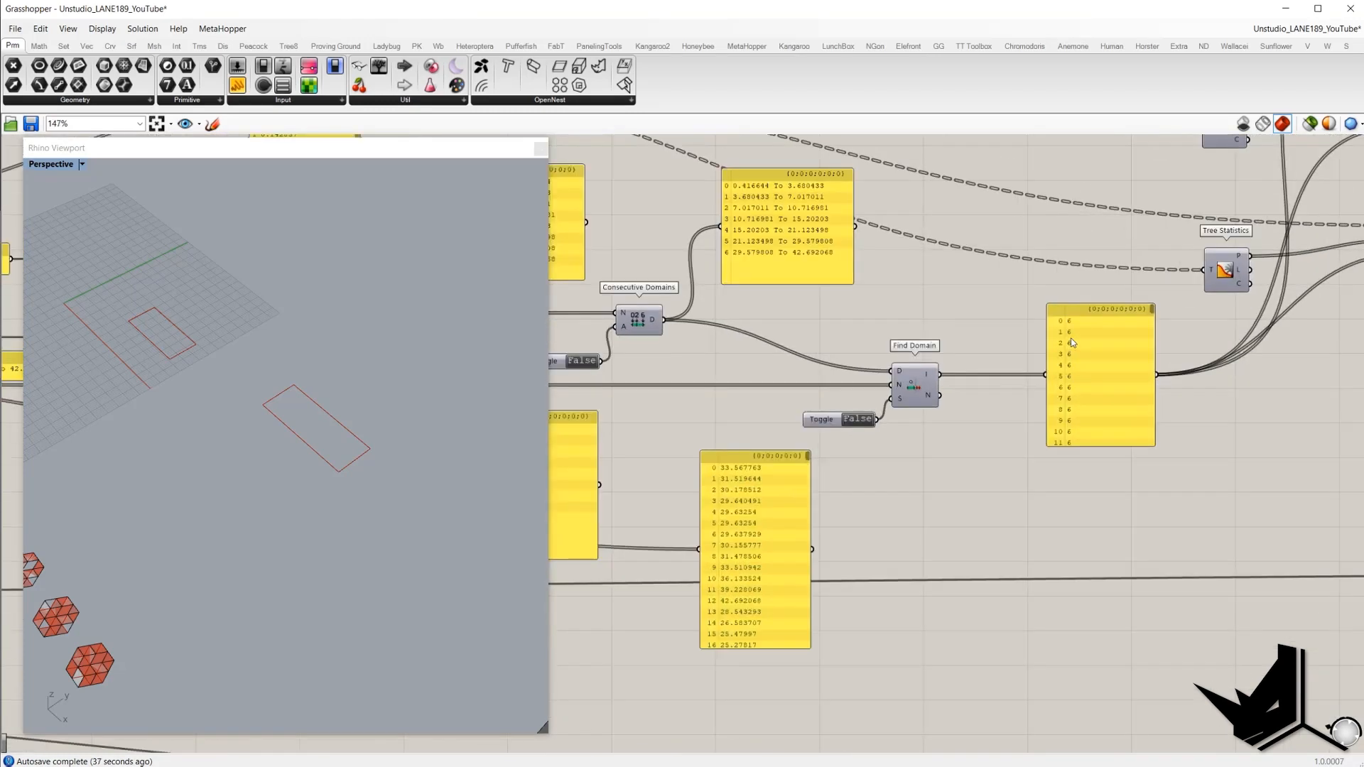
{"action": "scroll", "coordinate": [1097, 323], "scroll_direction": "up", "scroll_amount": 2}
{"action": "left_click_drag", "start_coordinate": [979, 278], "coordinate": [1121, 339]}
{"action": "scroll", "coordinate": [1120, 339], "scroll_direction": "down", "scroll_amount": 2}
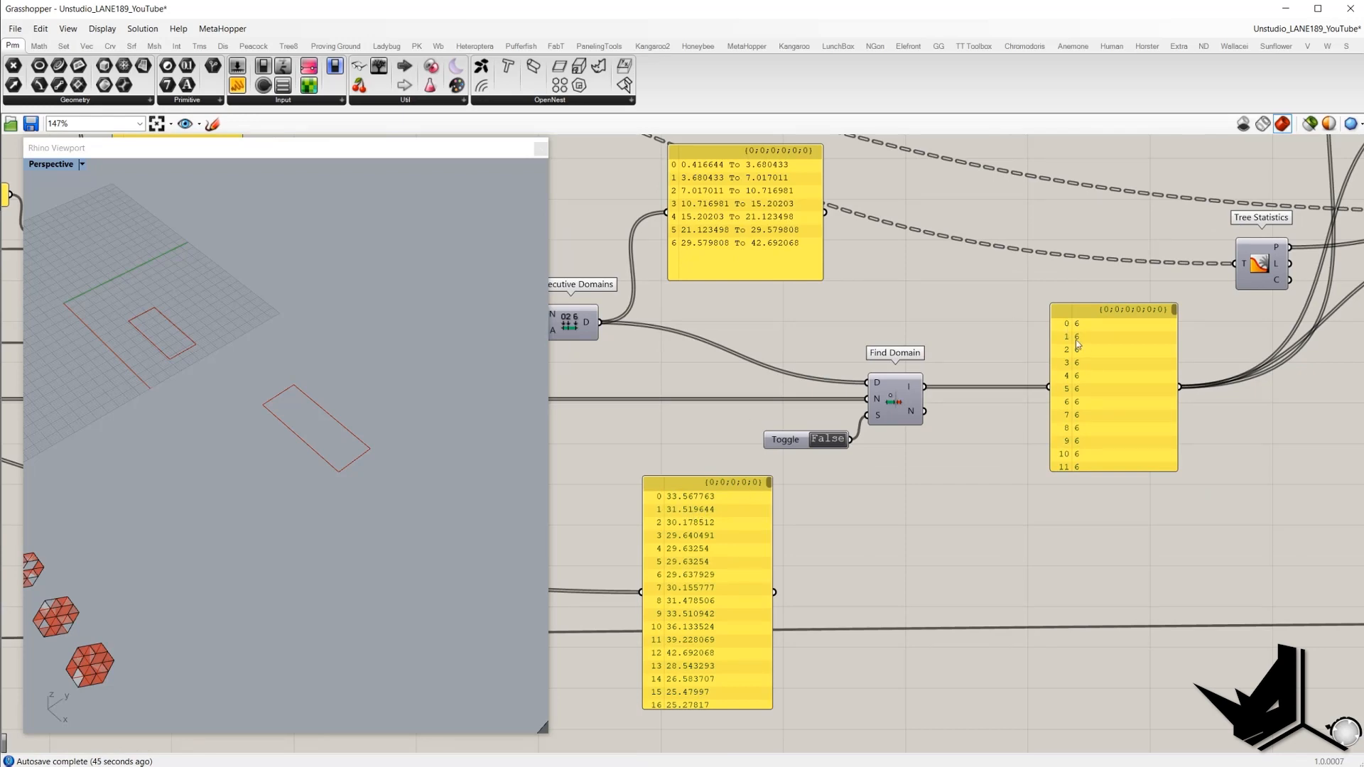
- Browse down through the domain indices in Find Domain's output panel and return to the start of the list
{"action": "scroll", "coordinate": [1015, 332], "scroll_direction": "up", "scroll_amount": 2}
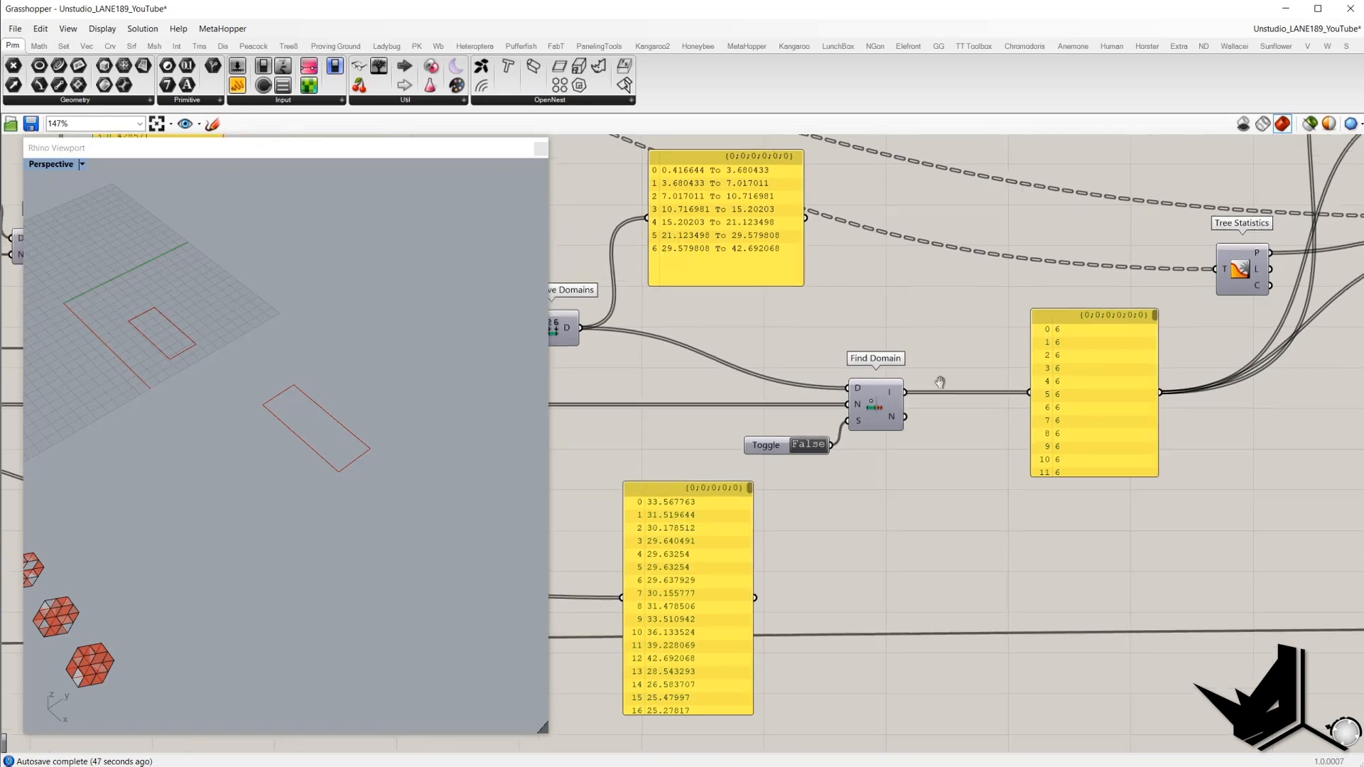
{"action": "scroll", "coordinate": [1004, 332], "scroll_direction": "up", "scroll_amount": 2}
{"action": "scroll", "coordinate": [999, 341], "scroll_direction": "down", "scroll_amount": 8}
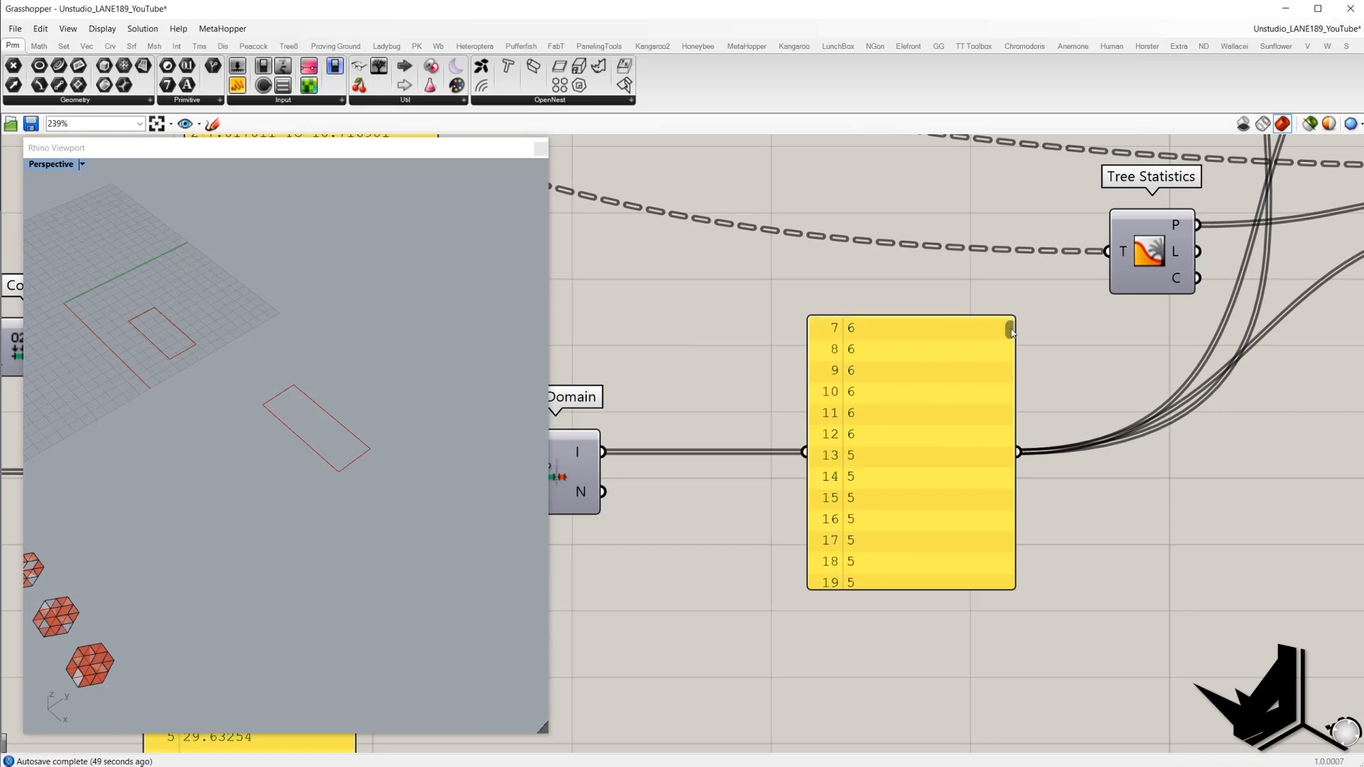
{"action": "scroll", "coordinate": [980, 412], "scroll_direction": "up", "scroll_amount": 8}
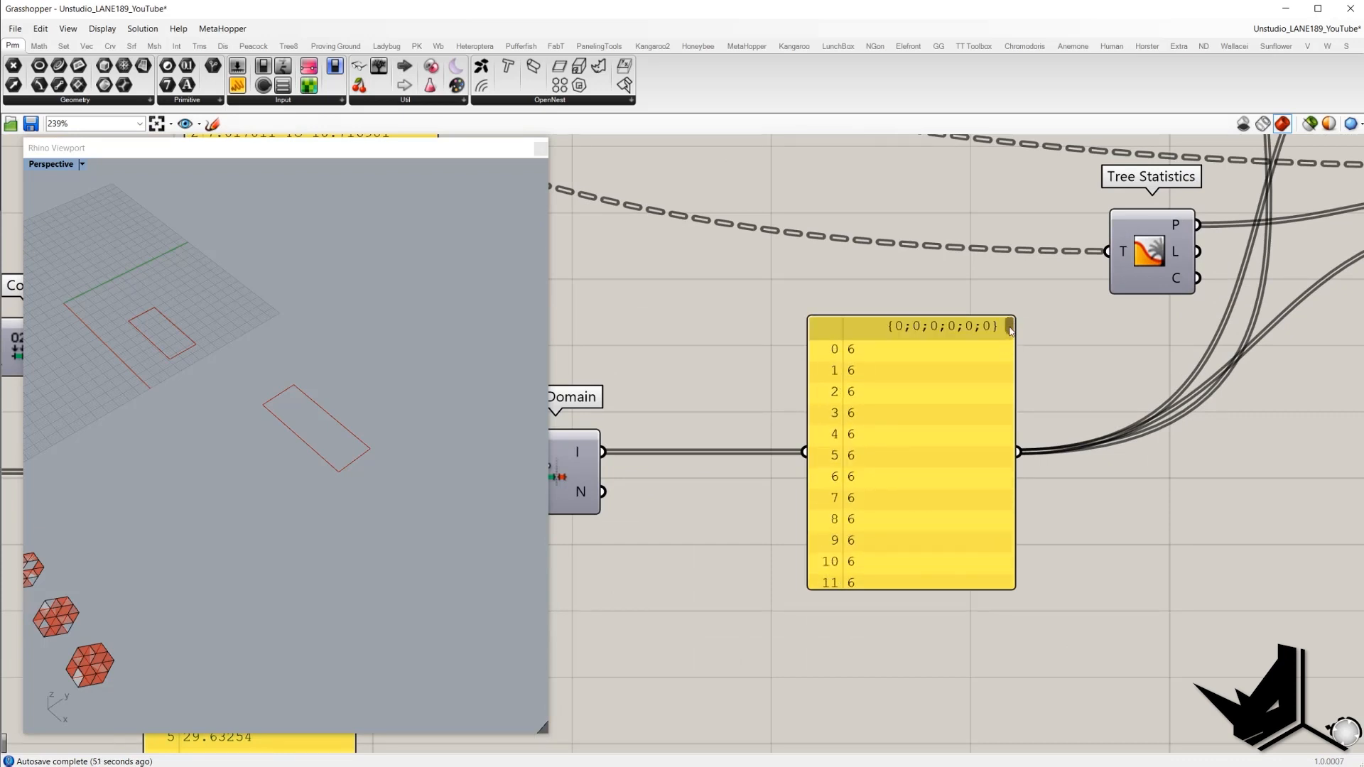
{"action": "left_click_drag", "start_coordinate": [1011, 331], "coordinate": [996, 411]}
{"action": "scroll", "coordinate": [931, 420], "scroll_direction": "down", "scroll_amount": 5}
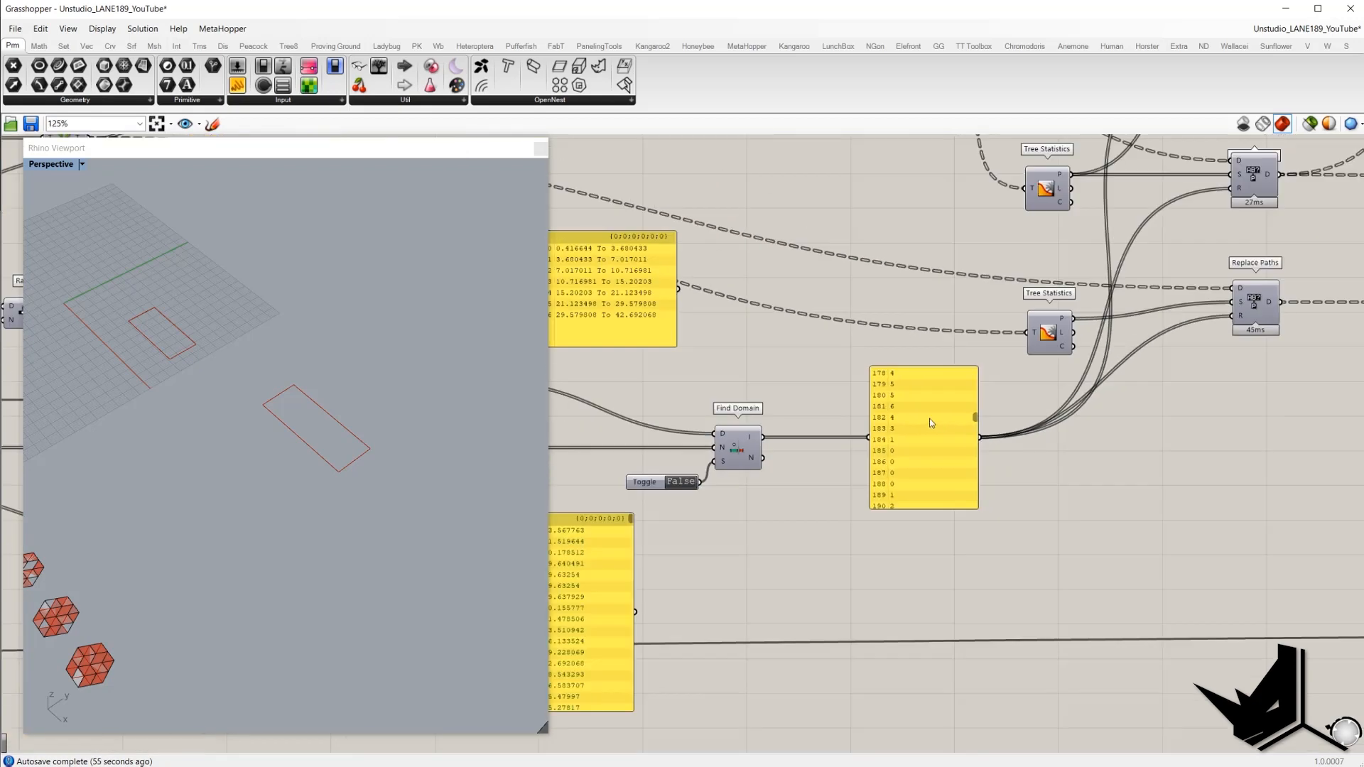
{"action": "left_click", "coordinate": [923, 414]}
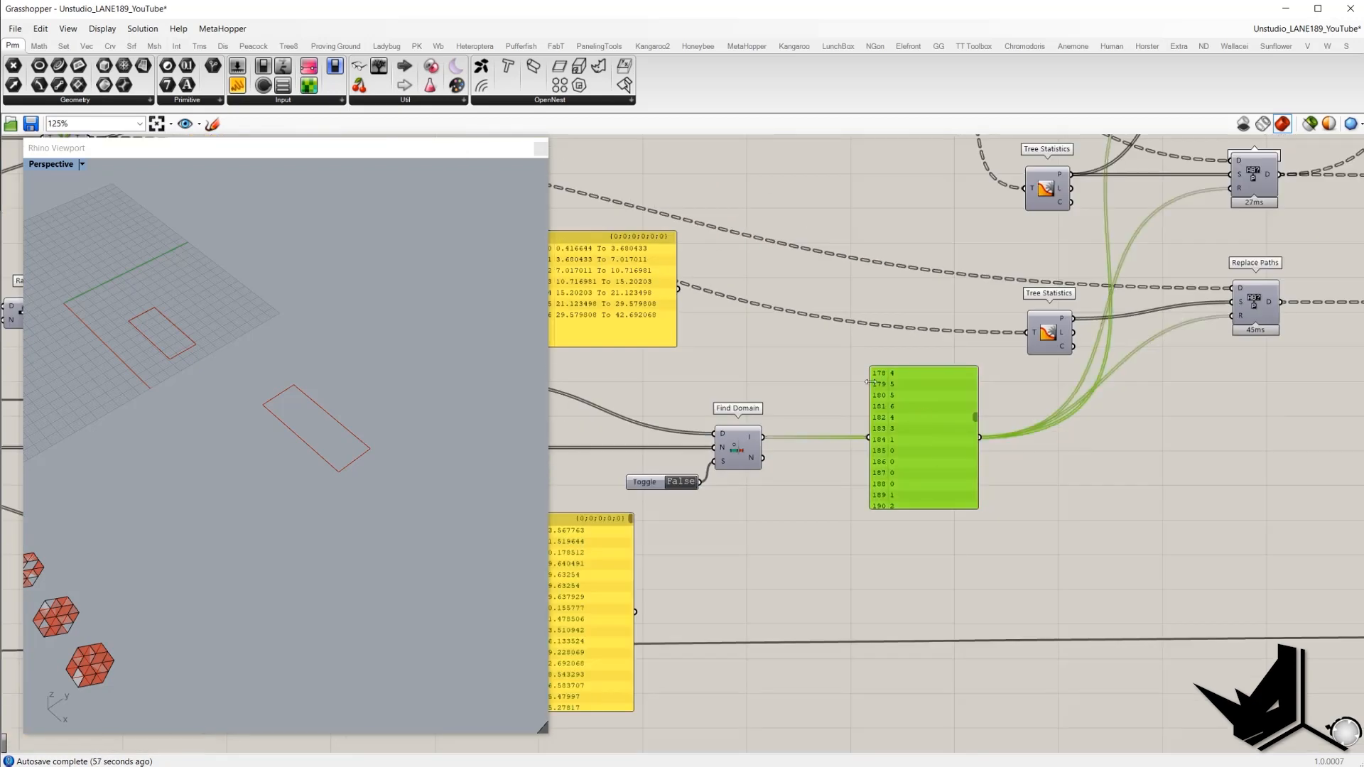
{"action": "left_click_drag", "start_coordinate": [978, 504], "coordinate": [998, 547]}
{"action": "left_click", "coordinate": [998, 547]}
{"action": "left_click_drag", "start_coordinate": [840, 345], "coordinate": [996, 545]}
{"action": "scroll", "coordinate": [974, 417], "scroll_direction": "up", "scroll_amount": 2}
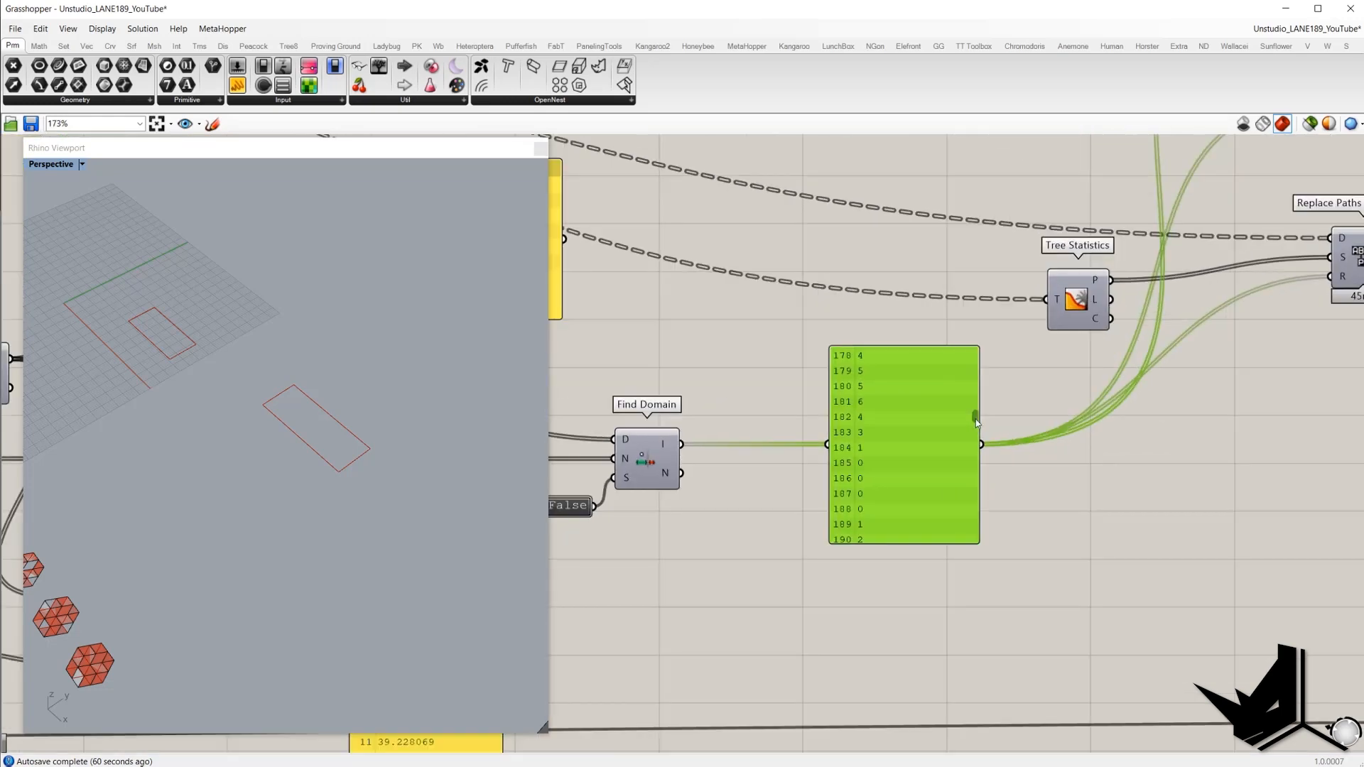
{"action": "left_click_drag", "start_coordinate": [974, 418], "coordinate": [973, 328]}
{"action": "right_click_drag", "start_coordinate": [861, 368], "coordinate": [1042, 401]}
{"action": "scroll", "coordinate": [1041, 400], "scroll_direction": "up", "scroll_amount": 1}
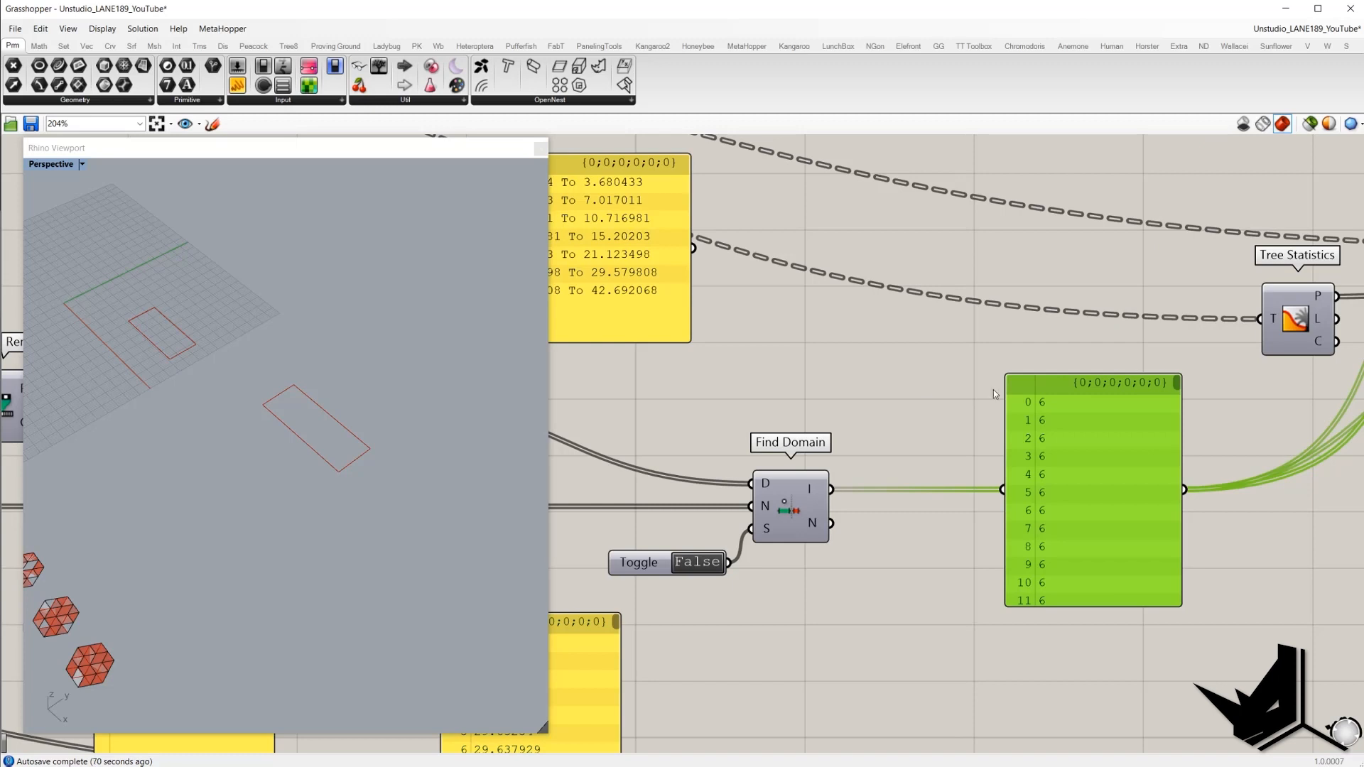
- Point out the first items of the index panel and compare them with items 152 to 164
{"action": "left_click_drag", "start_coordinate": [986, 389], "coordinate": [1192, 419]}
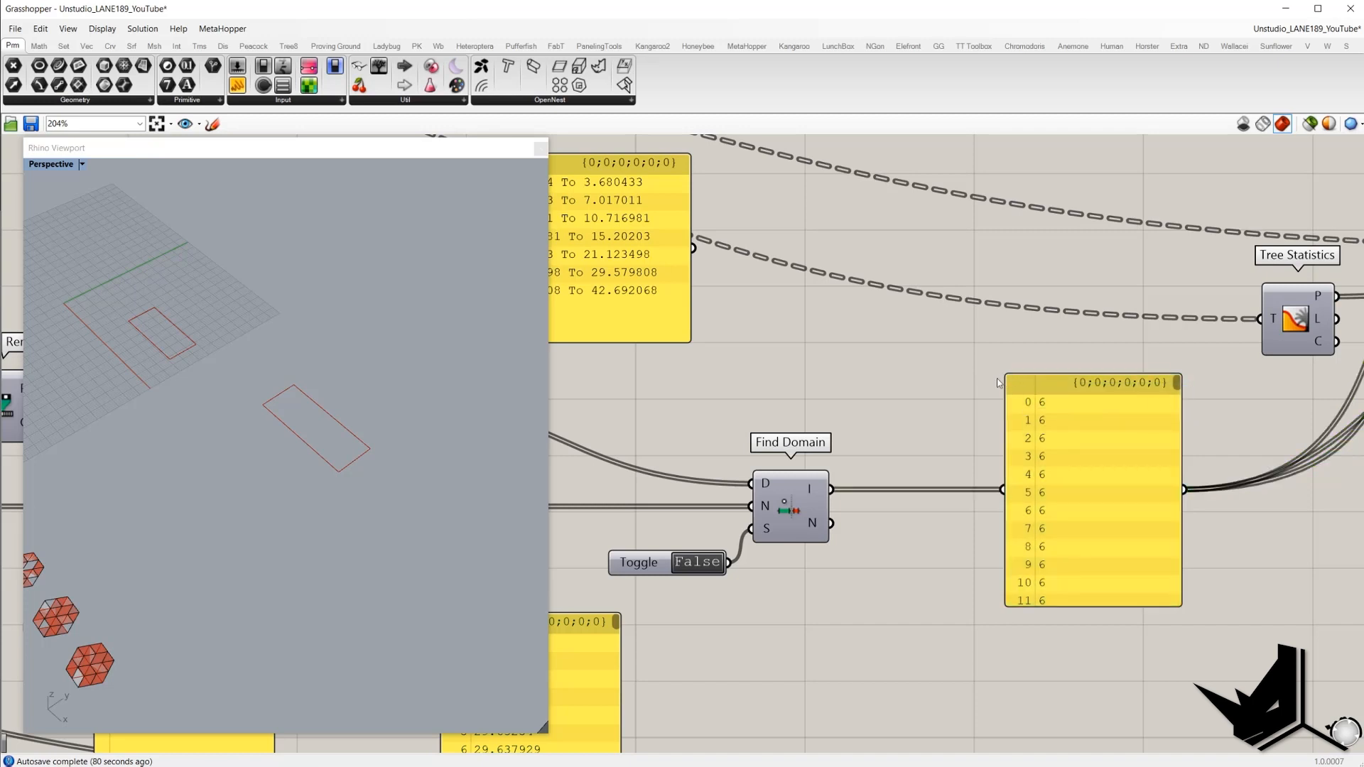
{"action": "left_click_drag", "start_coordinate": [999, 383], "coordinate": [1196, 413]}
{"action": "left_click_drag", "start_coordinate": [980, 405], "coordinate": [1195, 435]}
{"action": "left_click_drag", "start_coordinate": [994, 414], "coordinate": [1196, 432]}
{"action": "left_click_drag", "start_coordinate": [1176, 387], "coordinate": [1175, 446]}
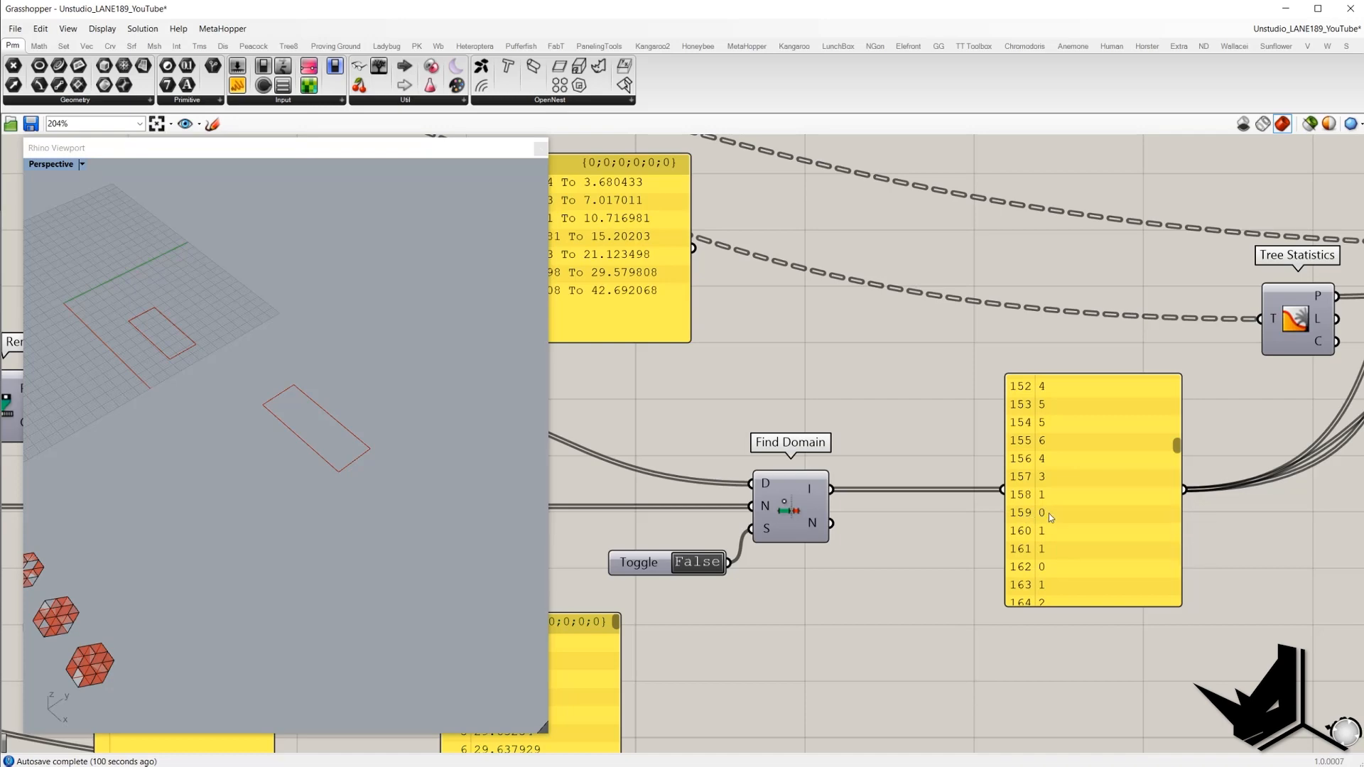
- Examine the middle Replace Paths component and the Graft Tree, Tree Statistics and index panel wires feeding it
{"action": "scroll", "coordinate": [956, 497], "scroll_direction": "down", "scroll_amount": 4}
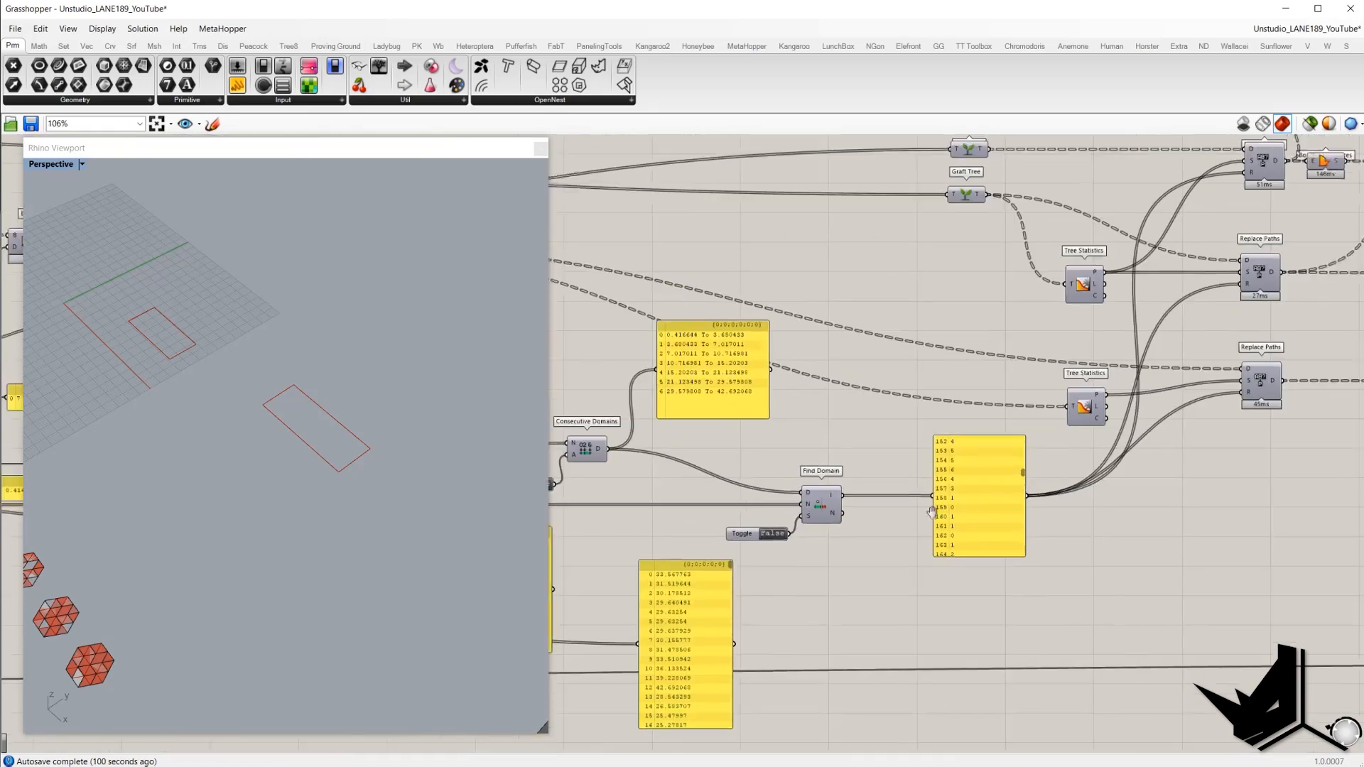
{"action": "right_click_drag", "start_coordinate": [1069, 446], "coordinate": [1064, 452]}
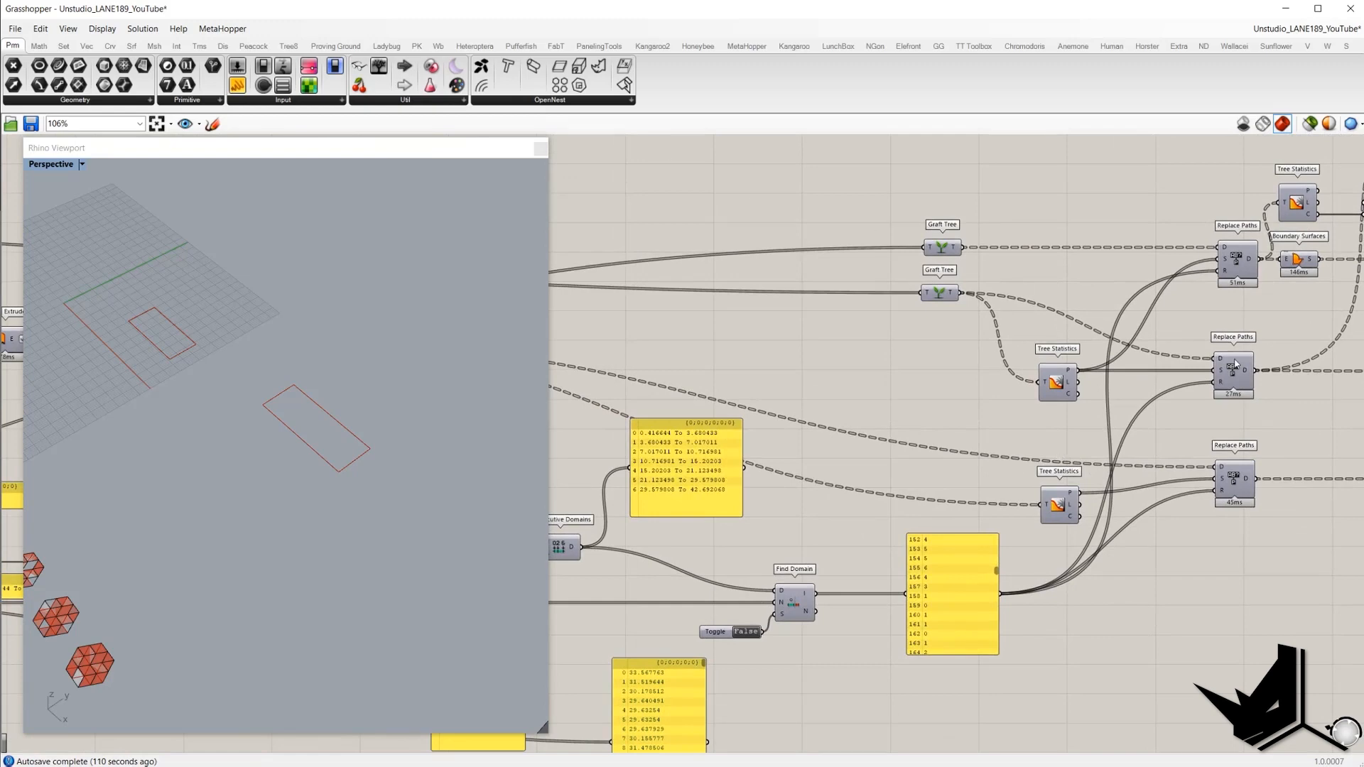
{"action": "scroll", "coordinate": [1215, 362], "scroll_direction": "up", "scroll_amount": 4}
{"action": "left_click_drag", "start_coordinate": [1167, 291], "coordinate": [1322, 467]}
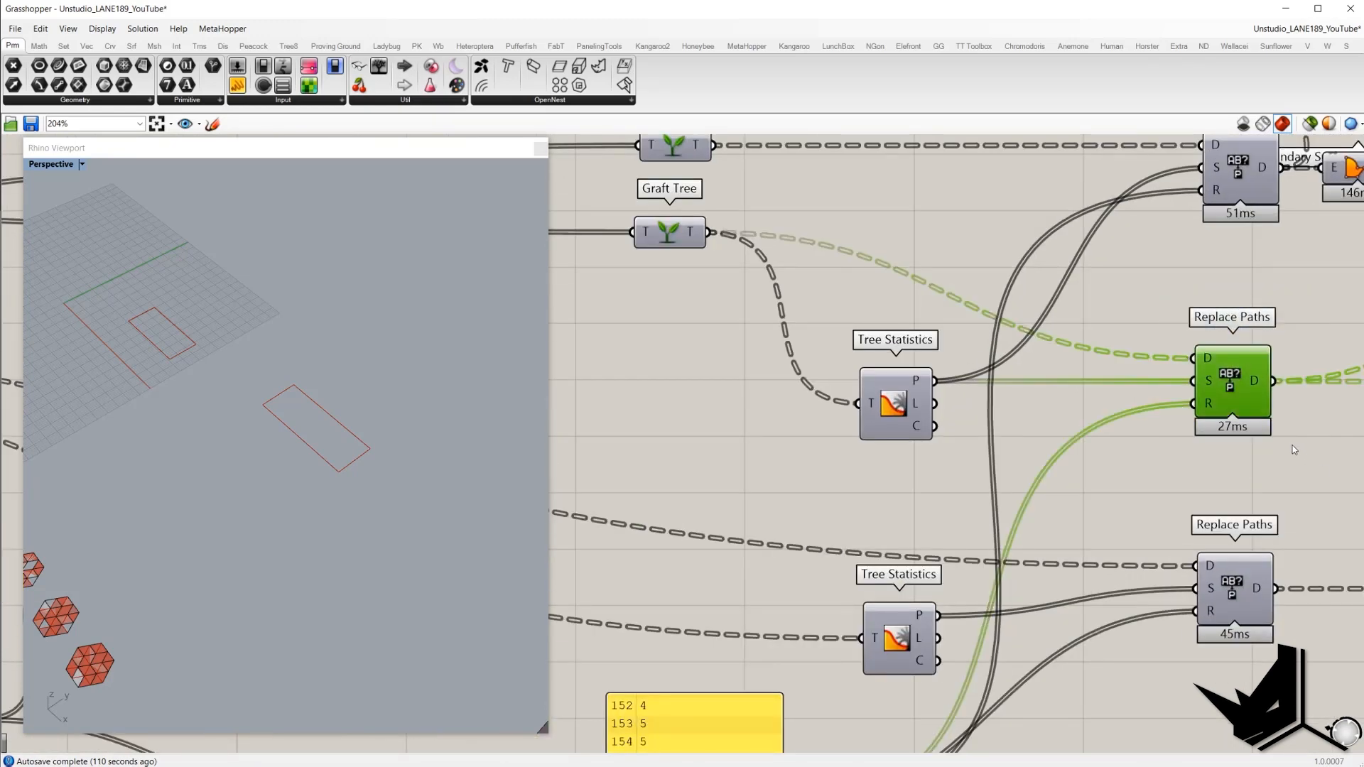
{"action": "scroll", "coordinate": [1135, 342], "scroll_direction": "down", "scroll_amount": 4}
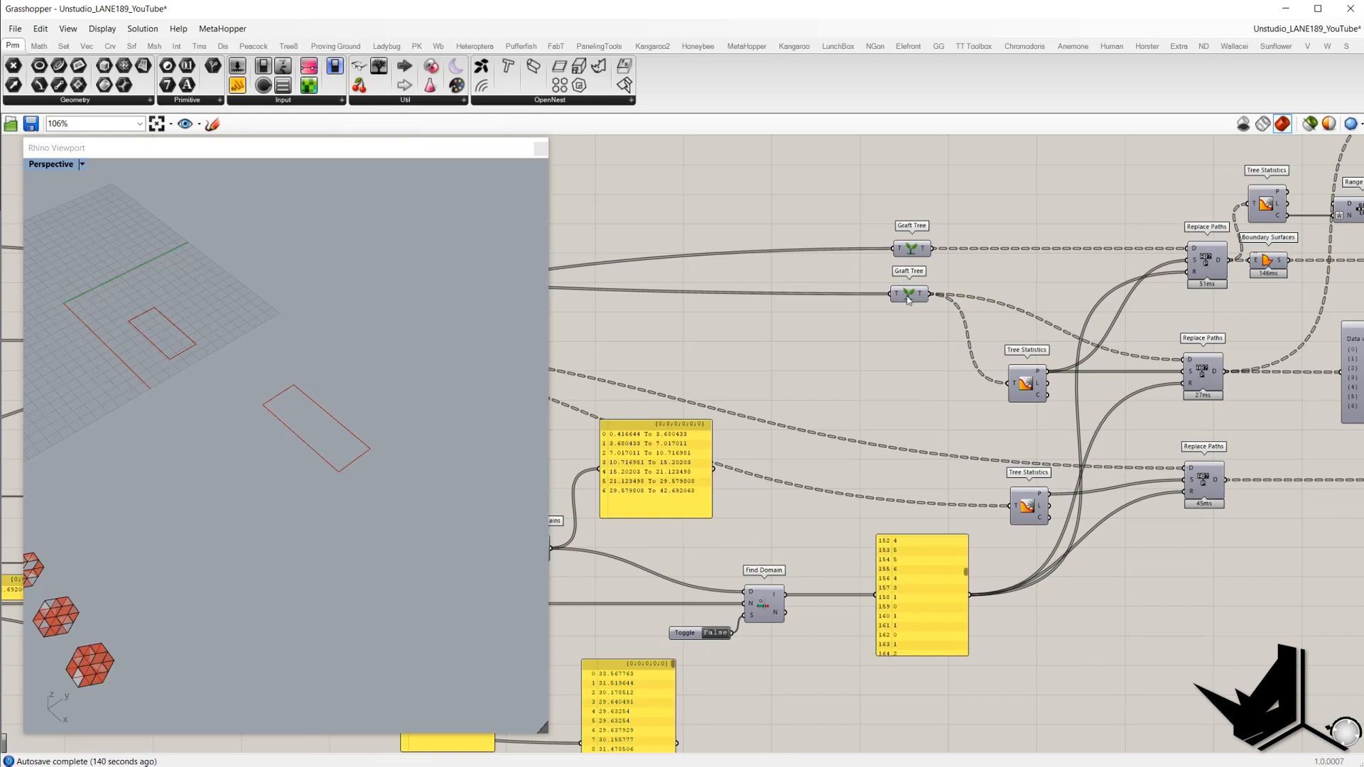
- Turn on the preview of the lower Graft Tree and connect a new Param Viewer to its output
{"action": "right_click", "coordinate": [909, 299]}
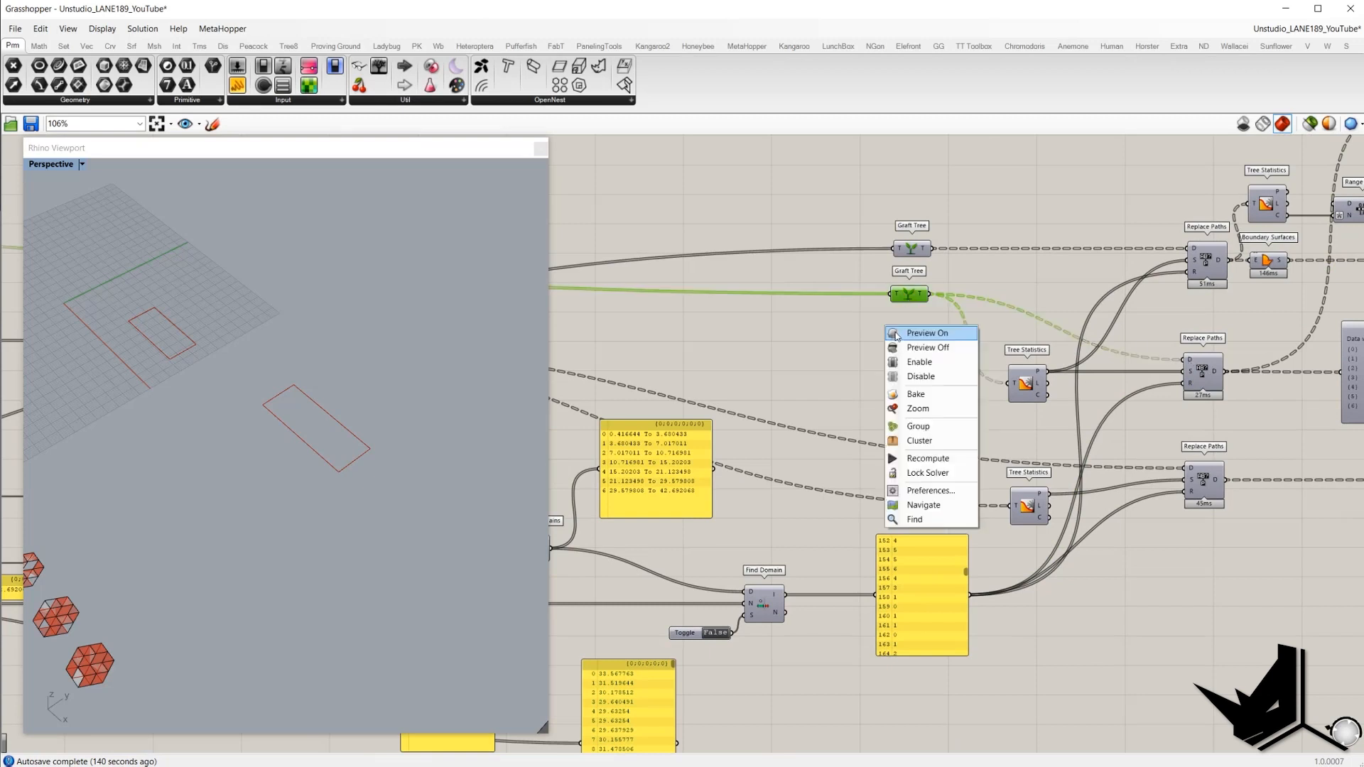
{"action": "left_click", "coordinate": [913, 329]}
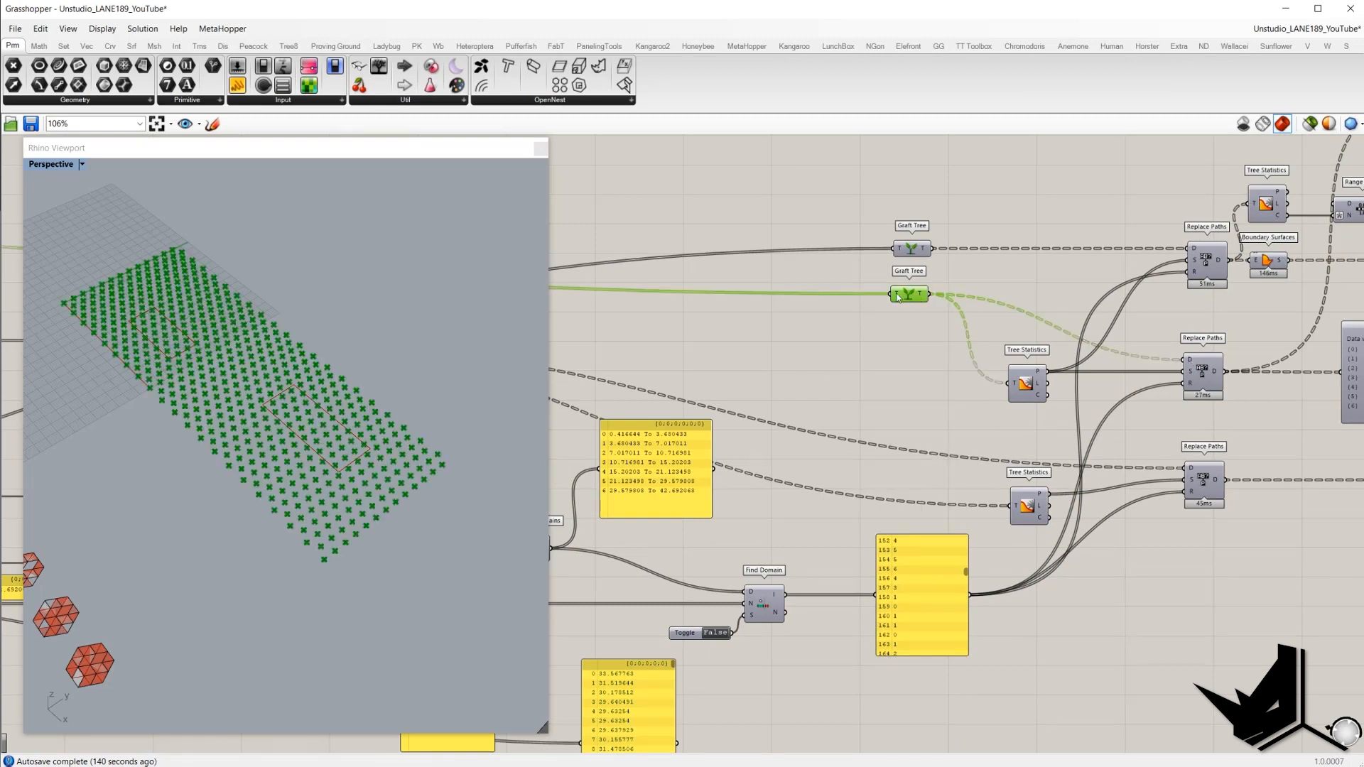
{"action": "mouse_move", "coordinate": [897, 297]}
{"action": "right_click_drag", "start_coordinate": [928, 302], "coordinate": [883, 302]}
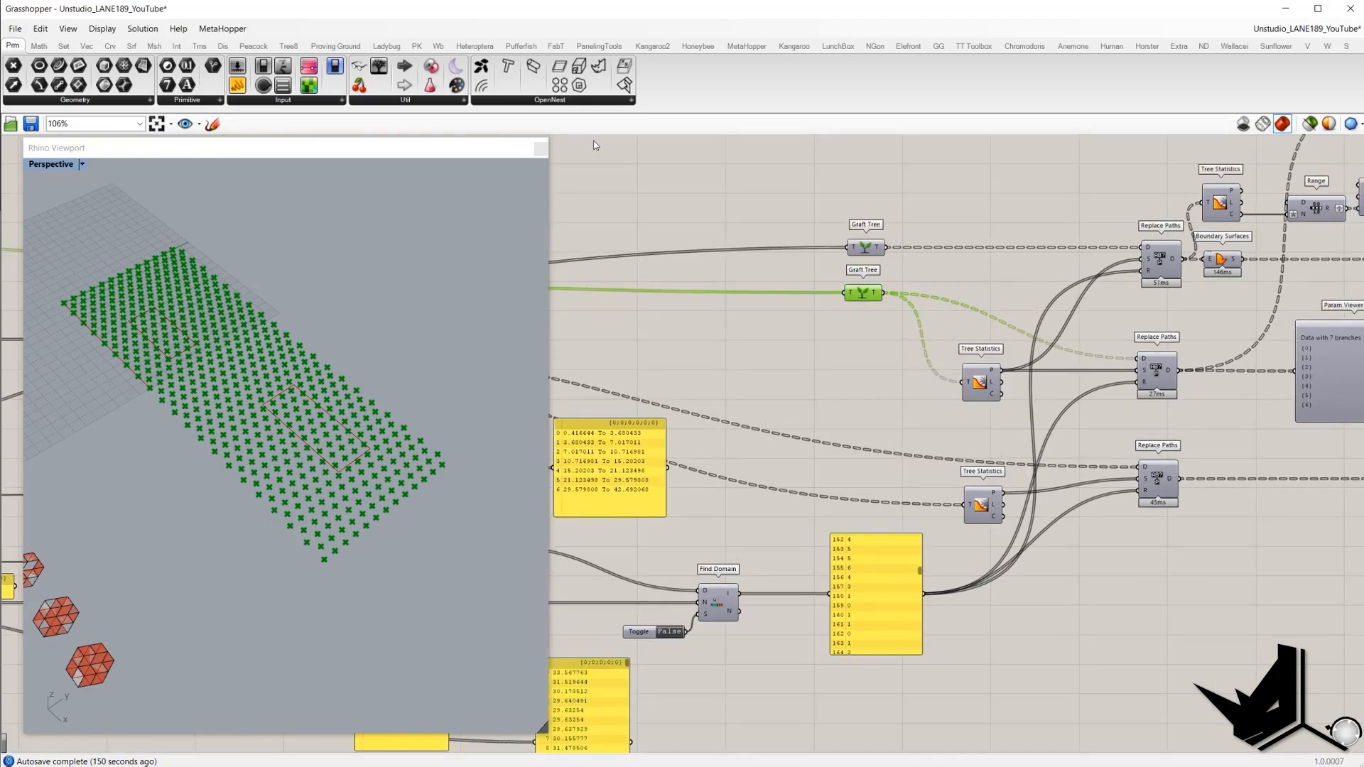
{"action": "left_click_drag", "start_coordinate": [376, 71], "coordinate": [986, 220]}
{"action": "left_click_drag", "start_coordinate": [885, 293], "coordinate": [1008, 313]}
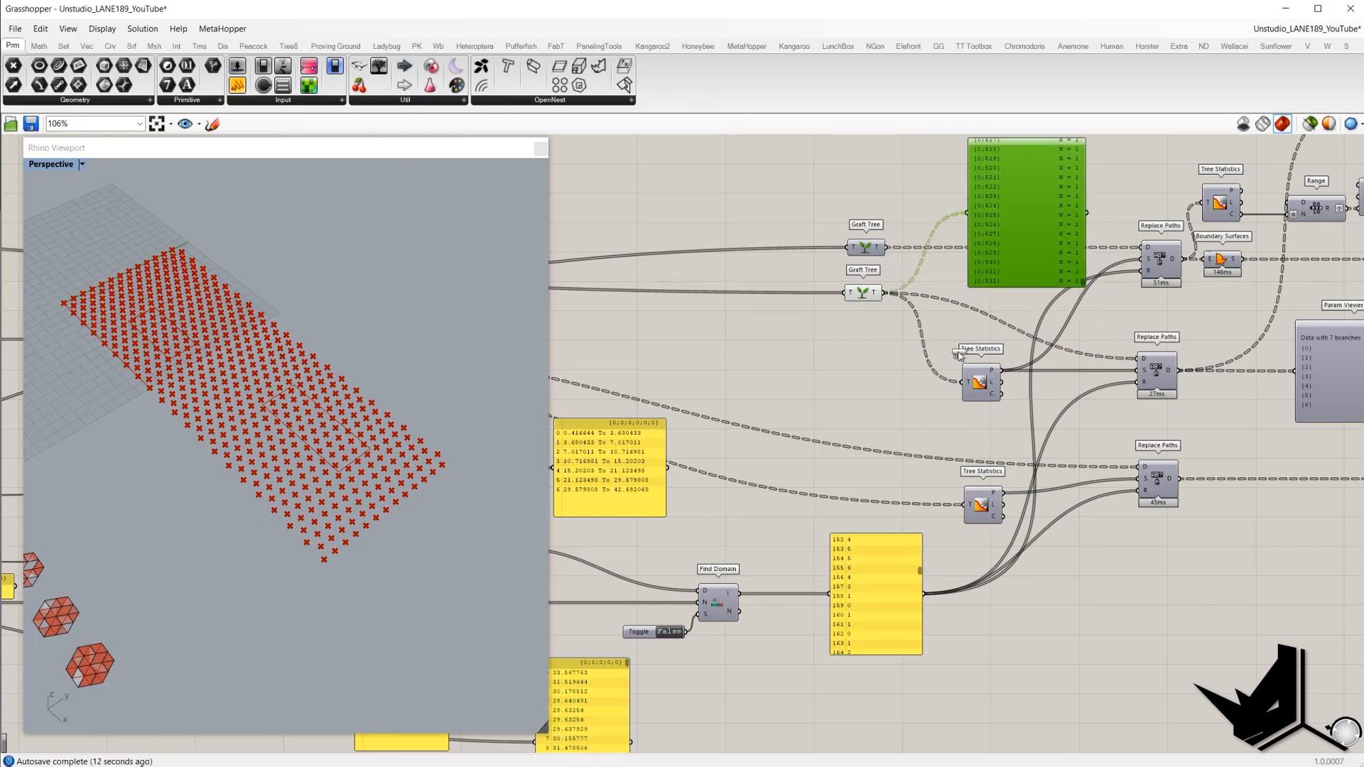
- Add a tall panel below the Replace Paths components and connect it to the upper Tree Statistics' path output
{"action": "left_click_drag", "start_coordinate": [1041, 417], "coordinate": [1108, 555]}
{"action": "left_click_drag", "start_coordinate": [1004, 370], "coordinate": [1121, 719]}
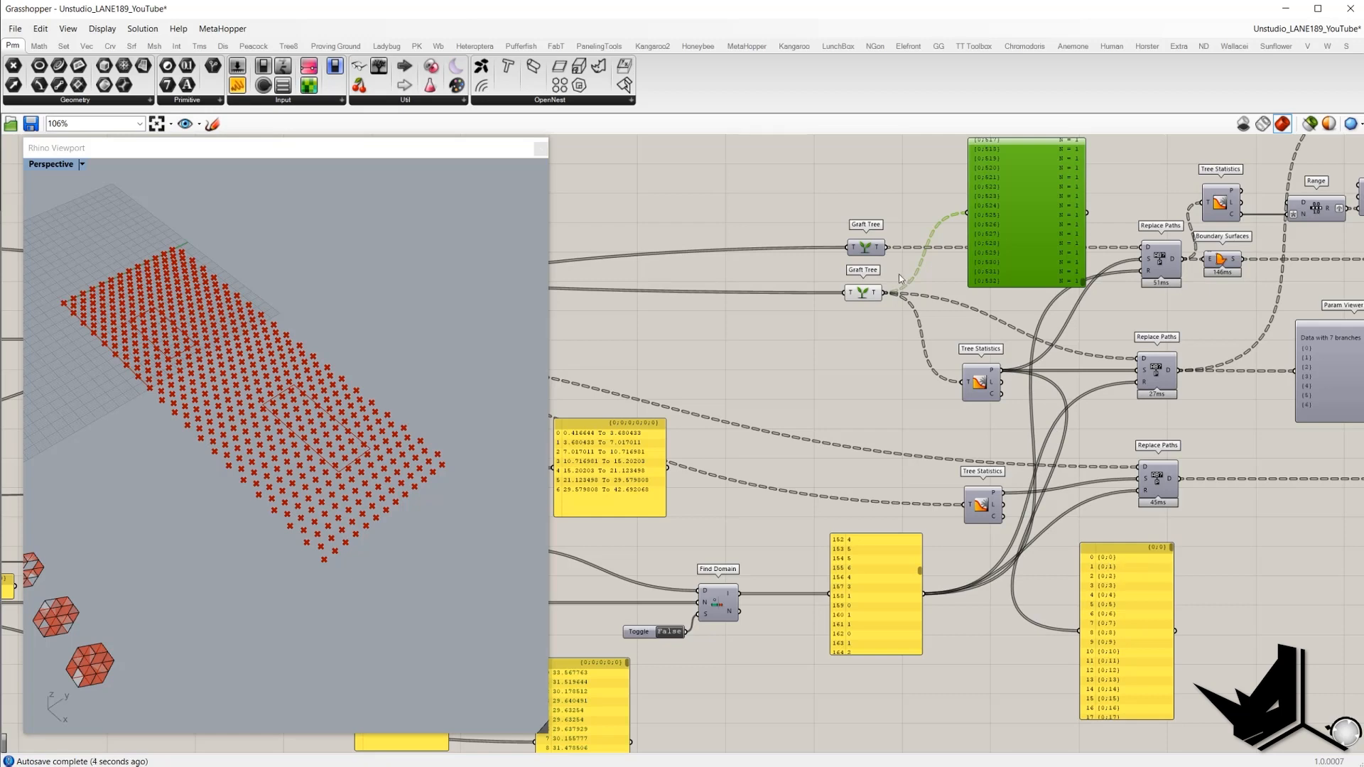
{"action": "right_click_drag", "start_coordinate": [1003, 350], "coordinate": [915, 353]}
{"action": "left_click_drag", "start_coordinate": [1050, 576], "coordinate": [1057, 578]}
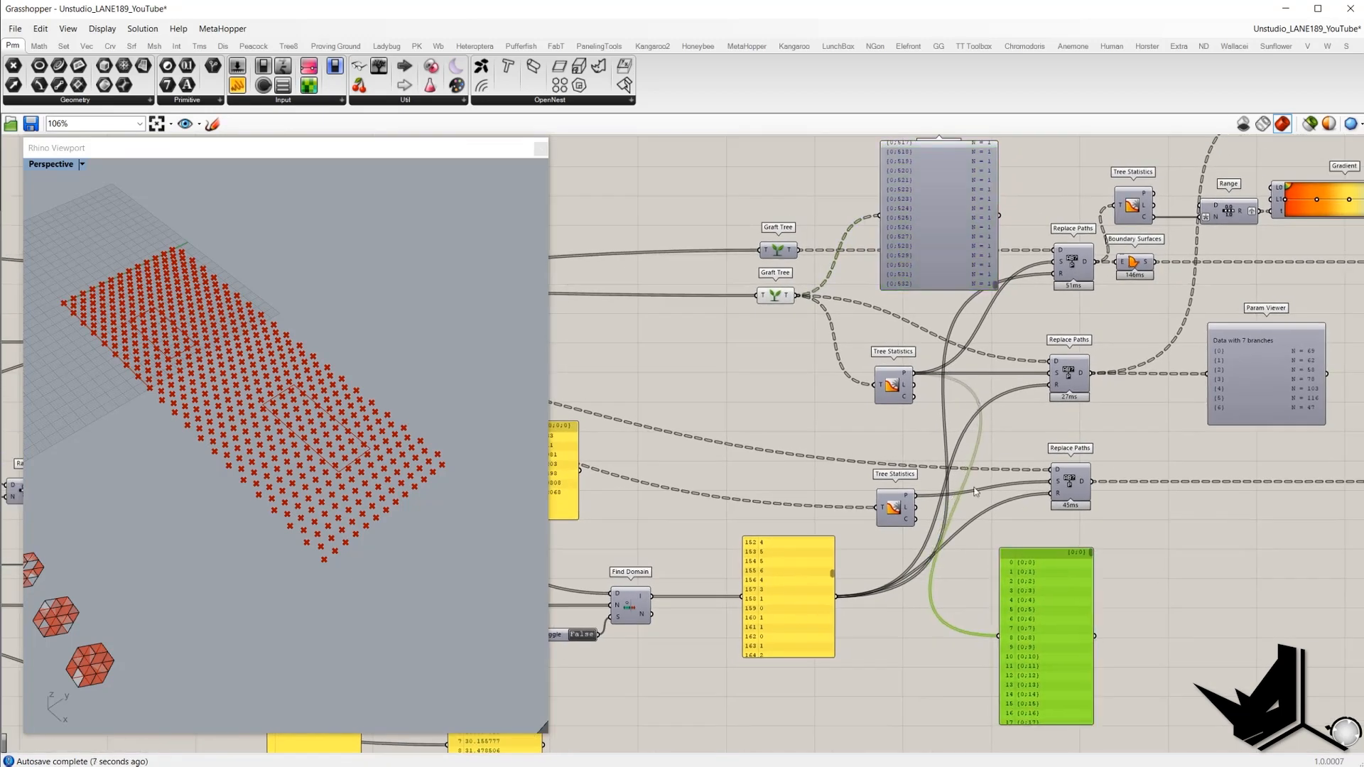
- Move the paths panel directly beneath the Graft Tree's Param Viewer and shorten it to show only the first few paths
{"action": "left_click", "coordinate": [781, 298]}
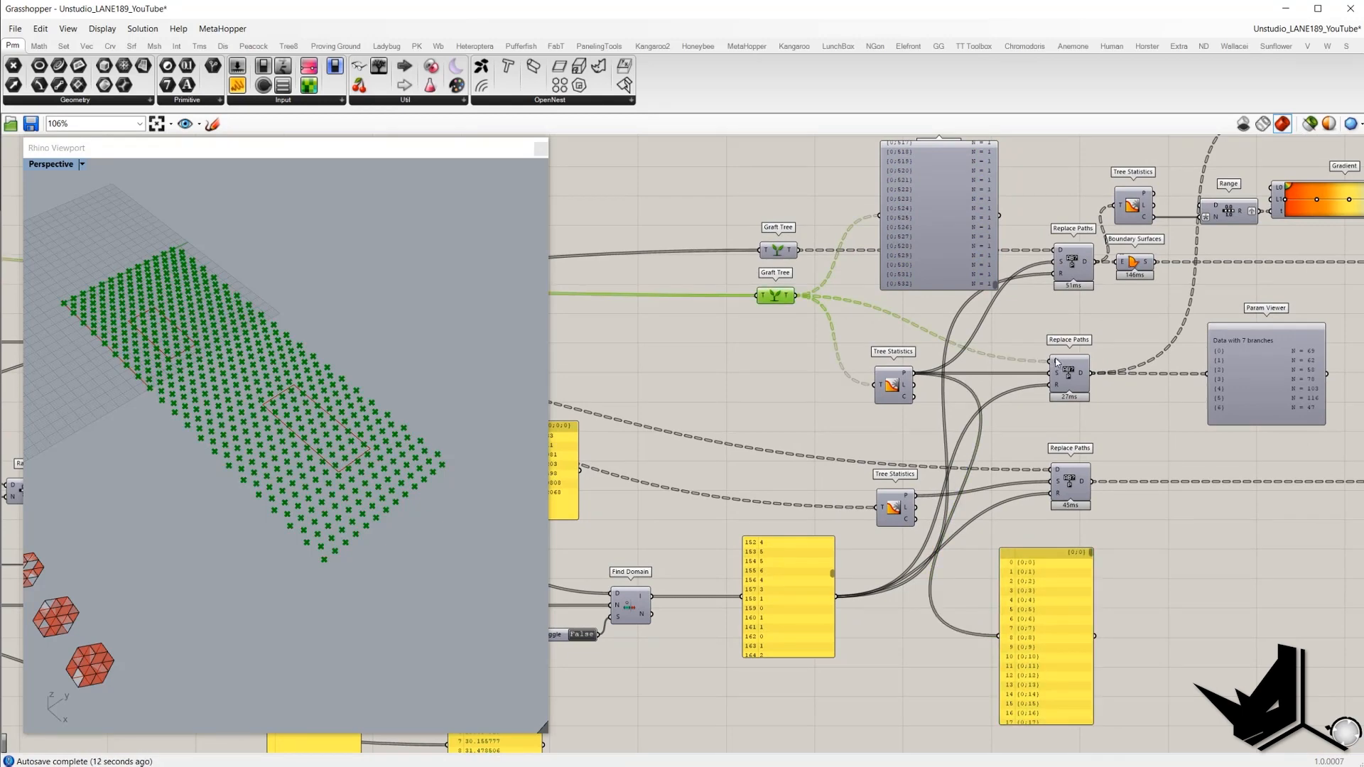
{"action": "scroll", "coordinate": [1014, 379], "scroll_direction": "up", "scroll_amount": 4}
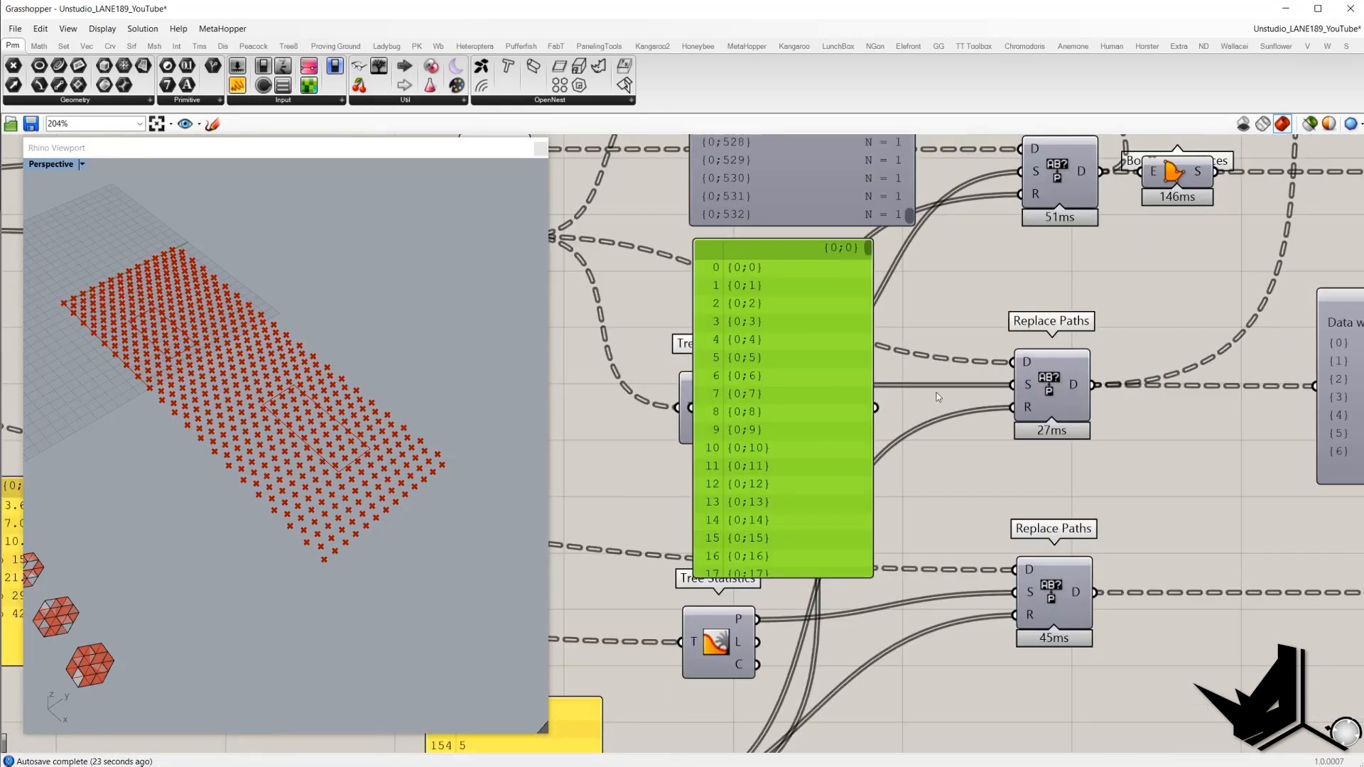
{"action": "left_click_drag", "start_coordinate": [874, 578], "coordinate": [913, 348]}
{"action": "scroll", "coordinate": [901, 375], "scroll_direction": "down", "scroll_amount": 3}
{"action": "right_click_drag", "start_coordinate": [783, 162], "coordinate": [800, 295]}
{"action": "right_click_drag", "start_coordinate": [986, 361], "coordinate": [1011, 219]}
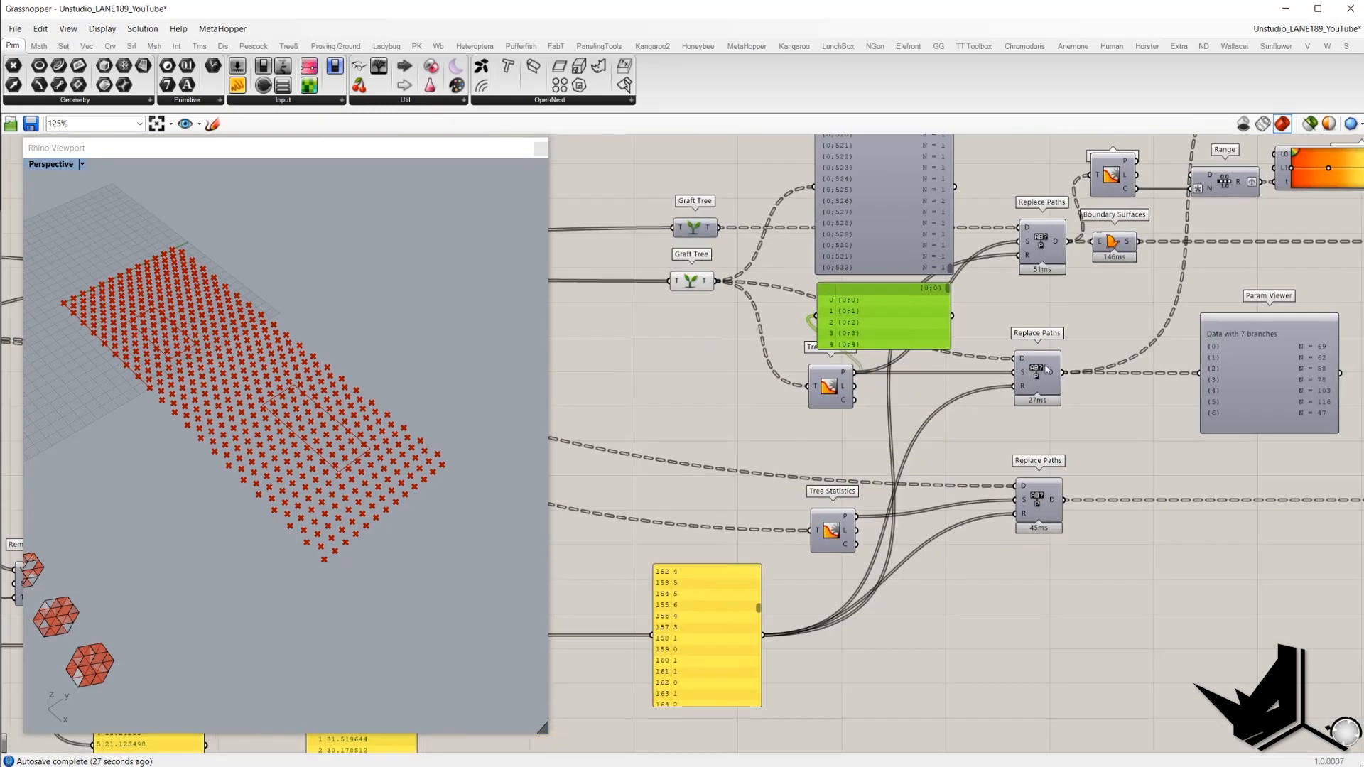
- Mark the matching first and second entries in the Param Viewer, the paths panel and the index panel with the pen
{"action": "scroll", "coordinate": [1043, 378], "scroll_direction": "up", "scroll_amount": 1}
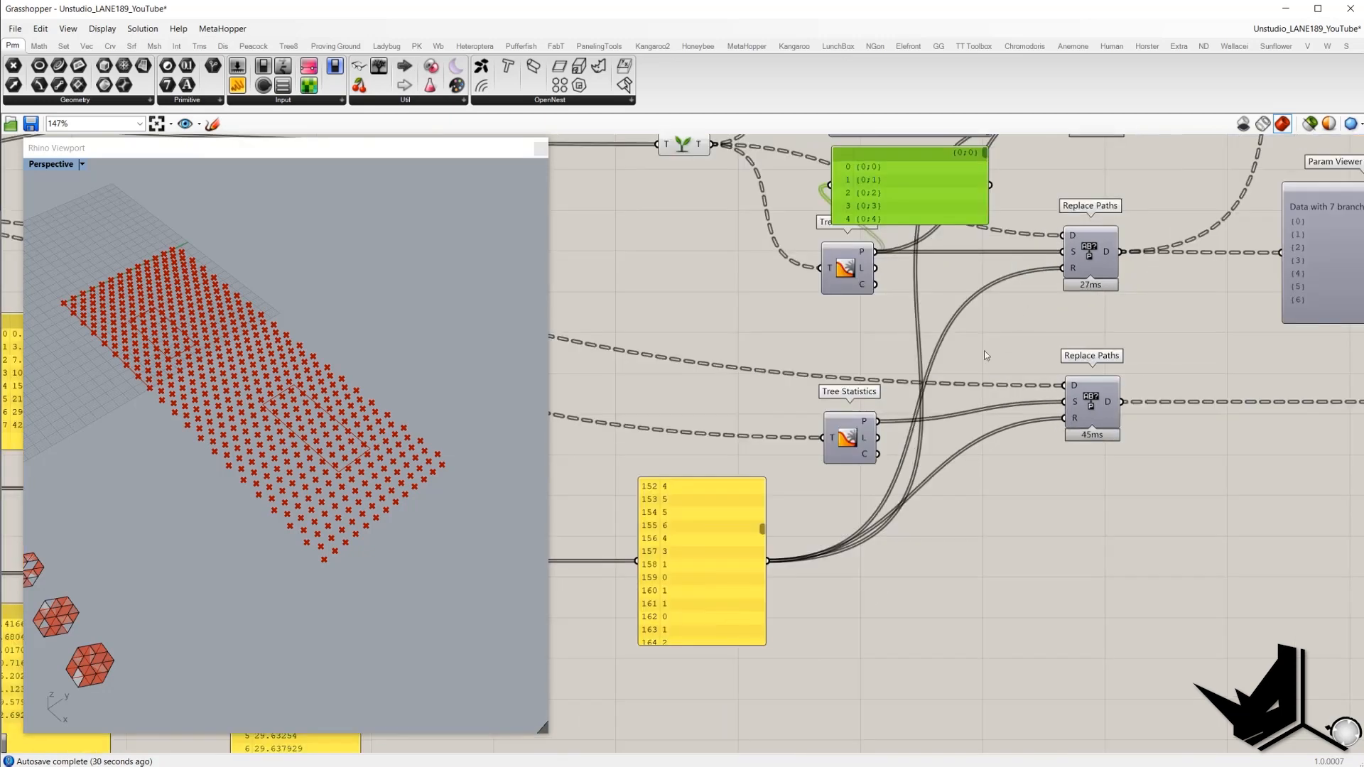
{"action": "scroll", "coordinate": [984, 351], "scroll_direction": "down", "scroll_amount": 2}
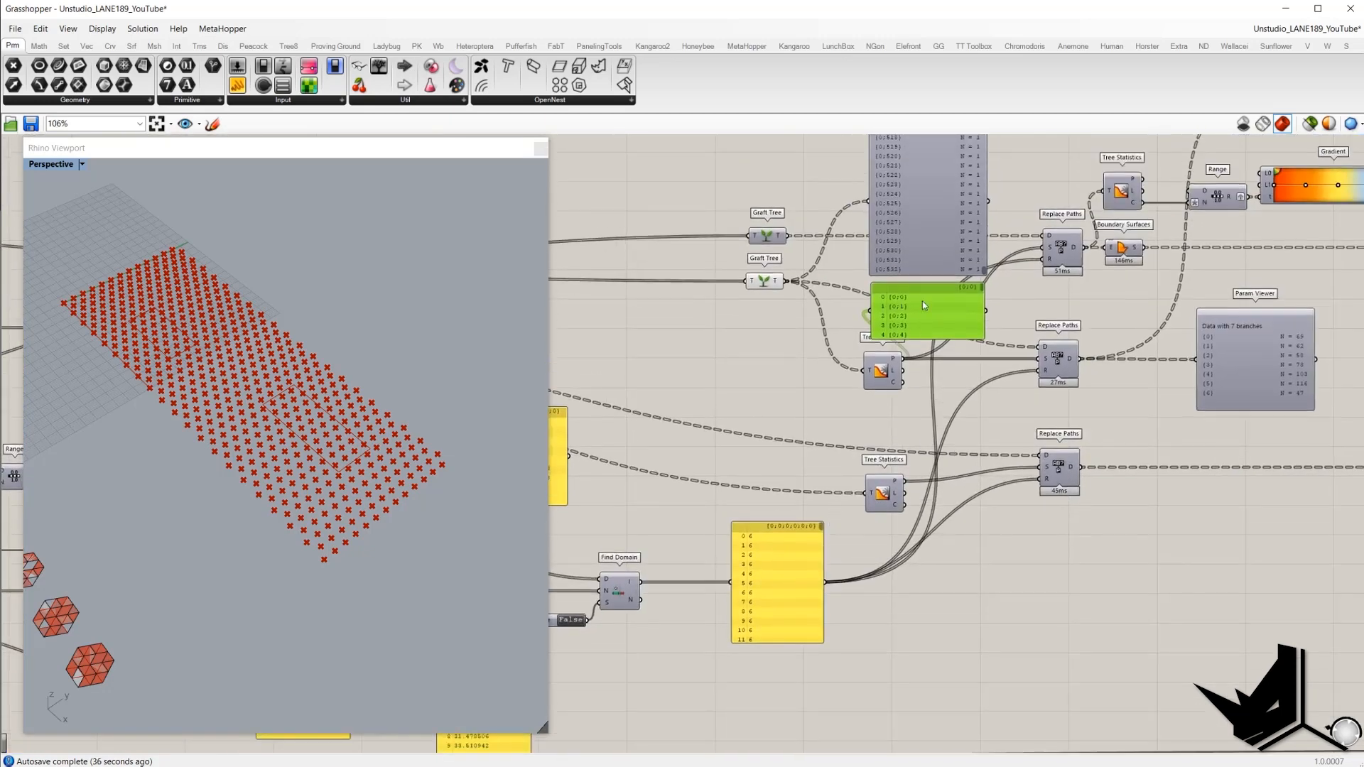
{"action": "right_click_drag", "start_coordinate": [922, 301], "coordinate": [890, 449]}
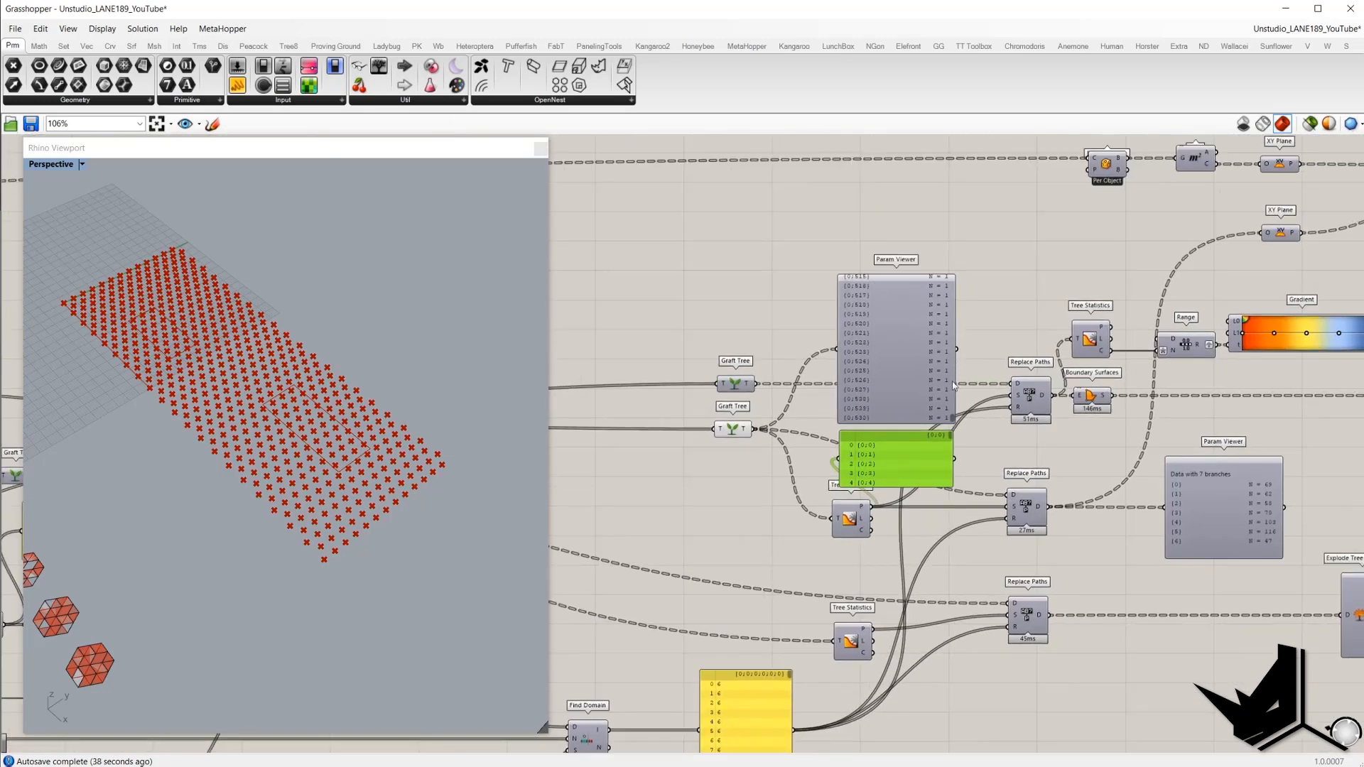
{"action": "left_click_drag", "start_coordinate": [954, 386], "coordinate": [948, 250]}
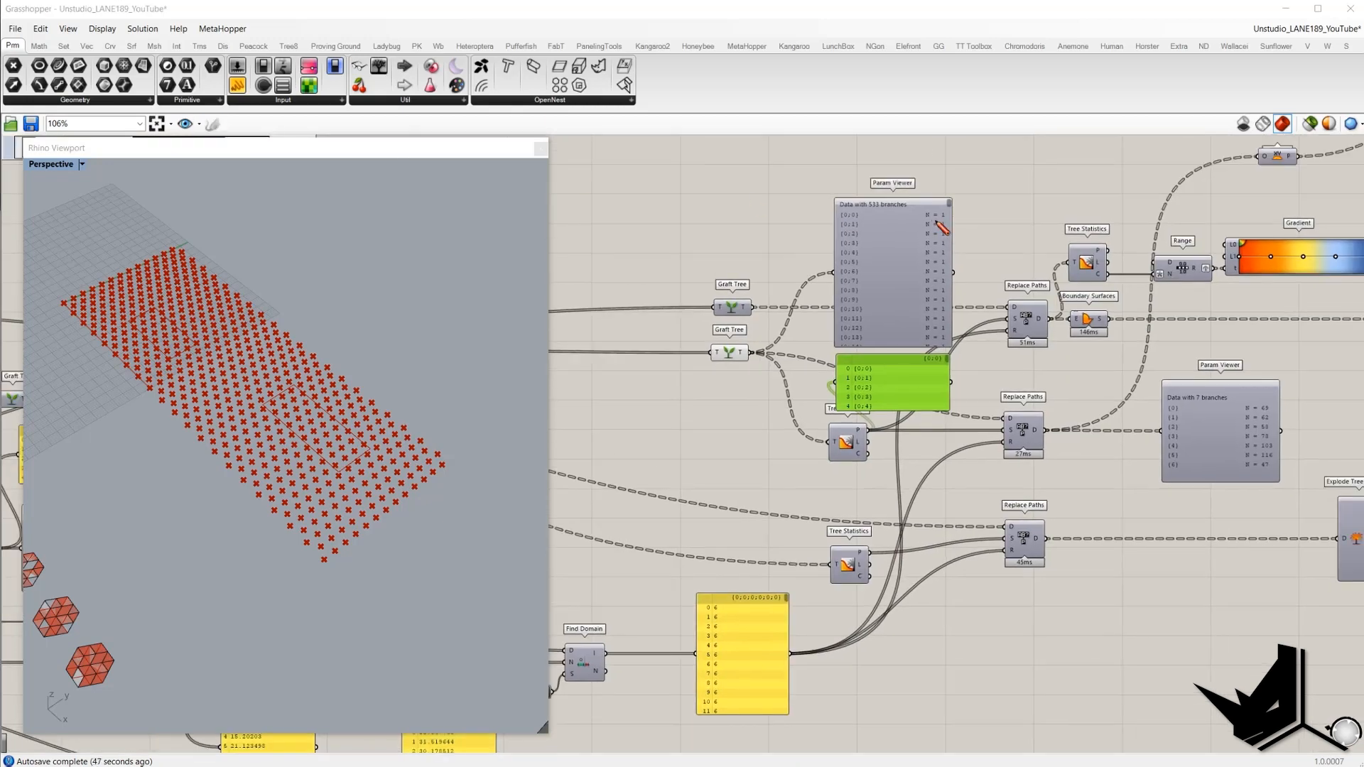
{"action": "left_click_drag", "start_coordinate": [923, 221], "coordinate": [952, 220]}
{"action": "left_click_drag", "start_coordinate": [854, 370], "coordinate": [877, 370]}
{"action": "left_click_drag", "start_coordinate": [706, 610], "coordinate": [720, 608]}
{"action": "left_click_drag", "start_coordinate": [917, 226], "coordinate": [945, 225]}
{"action": "left_click_drag", "start_coordinate": [853, 378], "coordinate": [873, 377]}
{"action": "left_click_drag", "start_coordinate": [705, 621], "coordinate": [730, 618]}
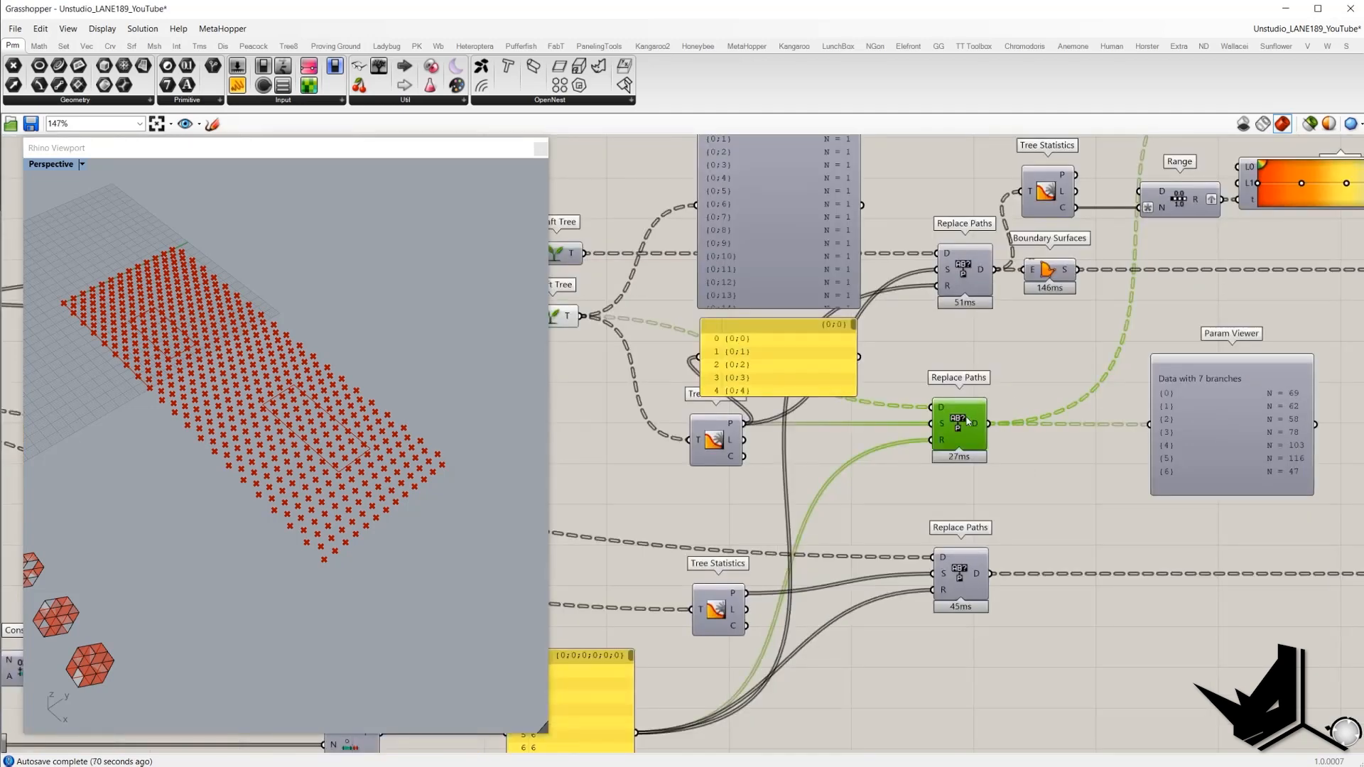
- Examine the Param Viewer for the middle Replace Paths output and the gradient-coloured points around the window openings
{"action": "scroll", "coordinate": [966, 421], "scroll_direction": "down", "scroll_amount": 1}
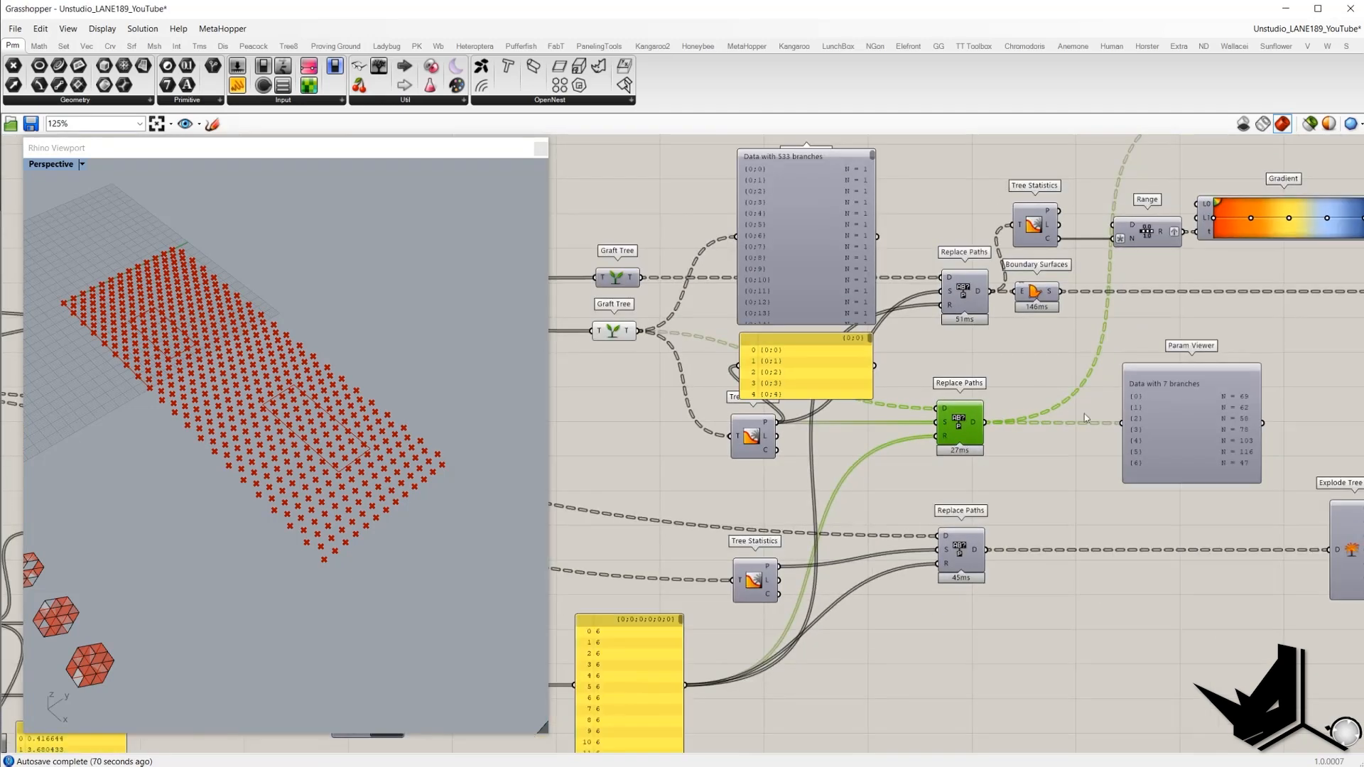
{"action": "scroll", "coordinate": [1166, 414], "scroll_direction": "up", "scroll_amount": 2}
{"action": "scroll", "coordinate": [1166, 412], "scroll_direction": "down", "scroll_amount": 2}
{"action": "right_click_drag", "start_coordinate": [1165, 412], "coordinate": [1090, 409]}
{"action": "left_click_drag", "start_coordinate": [1043, 349], "coordinate": [1212, 498]}
{"action": "scroll", "coordinate": [1110, 338], "scroll_direction": "up", "scroll_amount": 3}
{"action": "left_click", "coordinate": [1075, 361]}
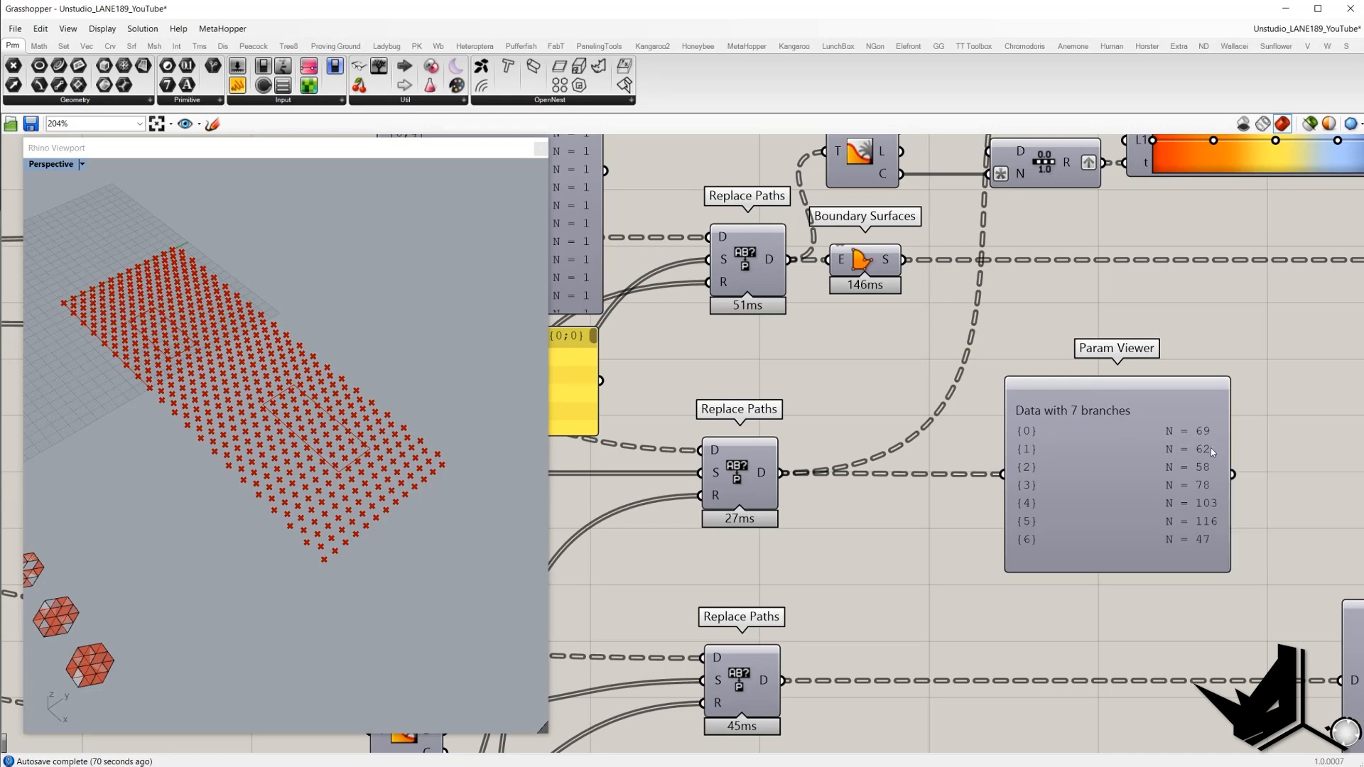
{"action": "scroll", "coordinate": [1183, 442], "scroll_direction": "down", "scroll_amount": 3}
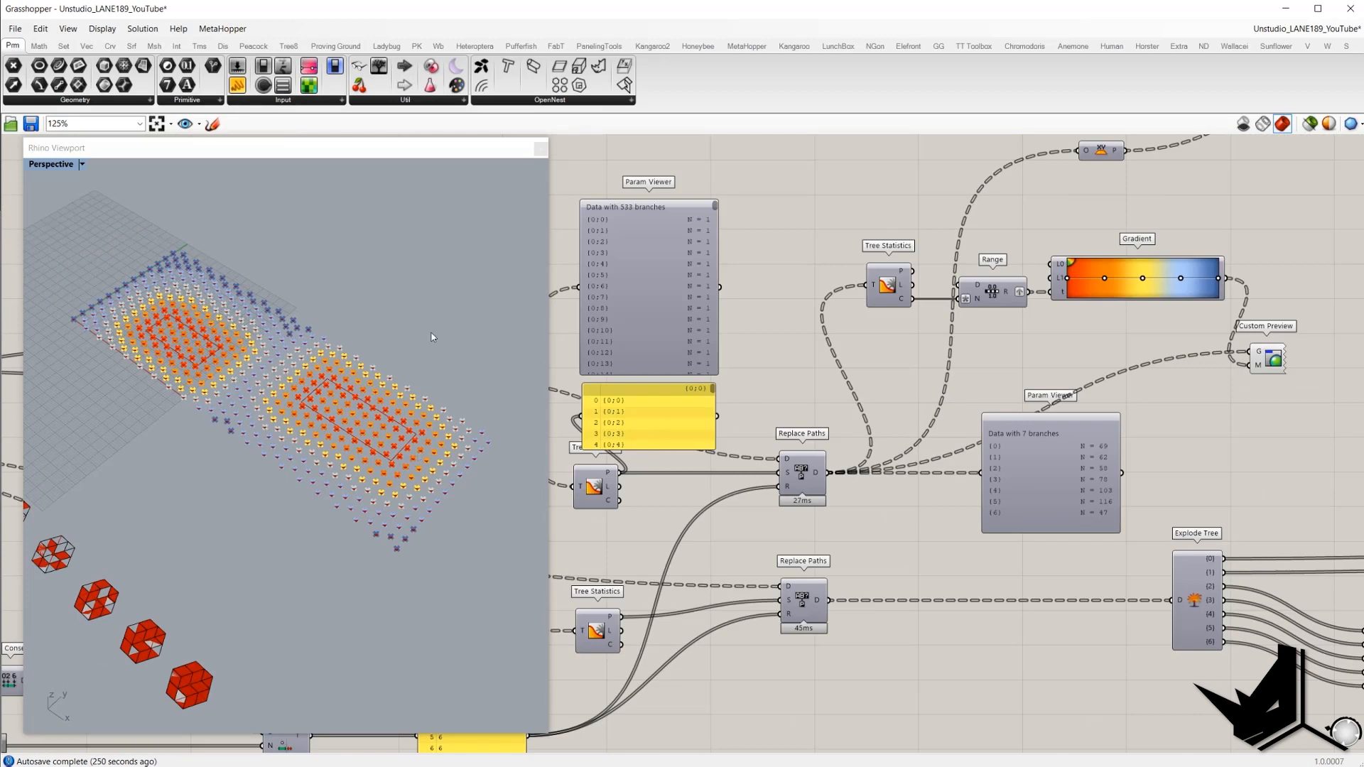
{"action": "right_click_drag", "start_coordinate": [402, 454], "coordinate": [633, 359]}
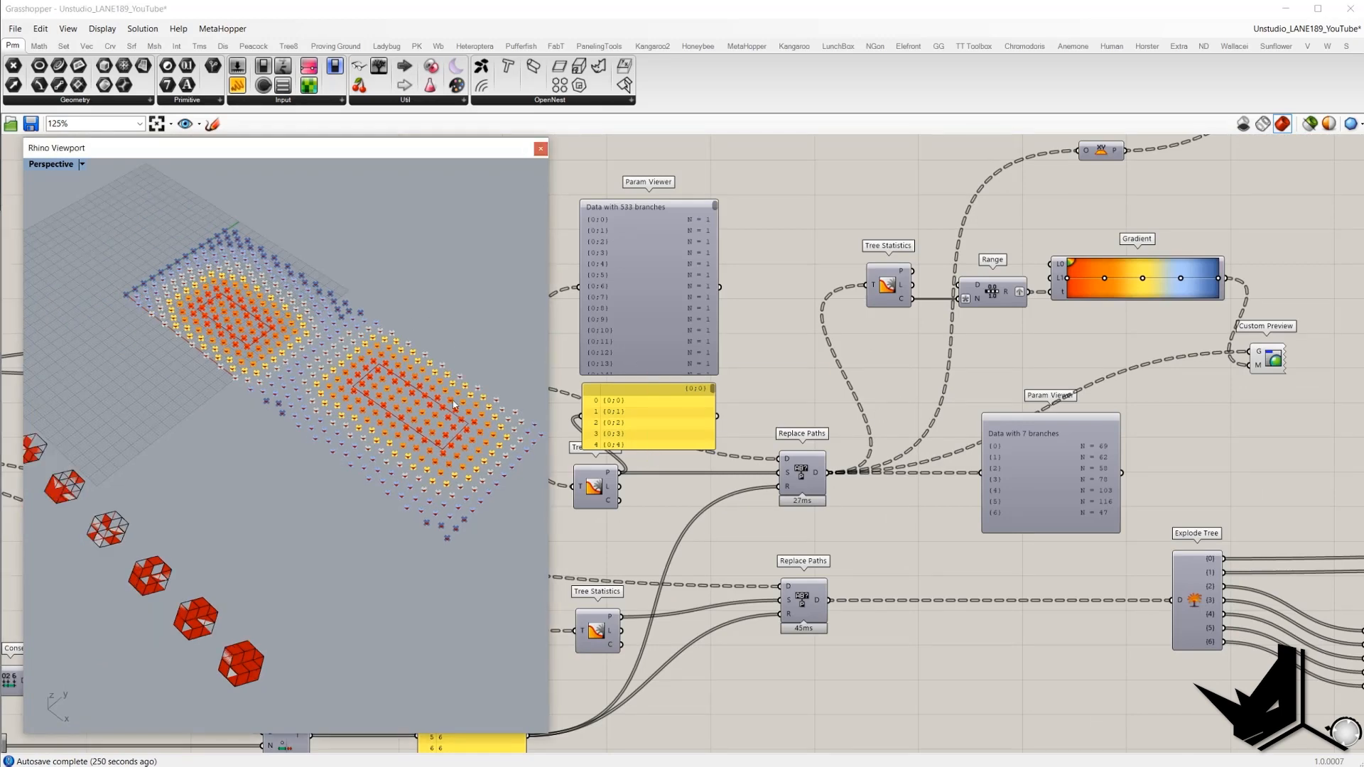
- Examine the row of seven red hexagonal modules beside the gradient-coloured points, picking them out one by one
{"action": "right_click_drag", "start_coordinate": [455, 404], "coordinate": [371, 437]}
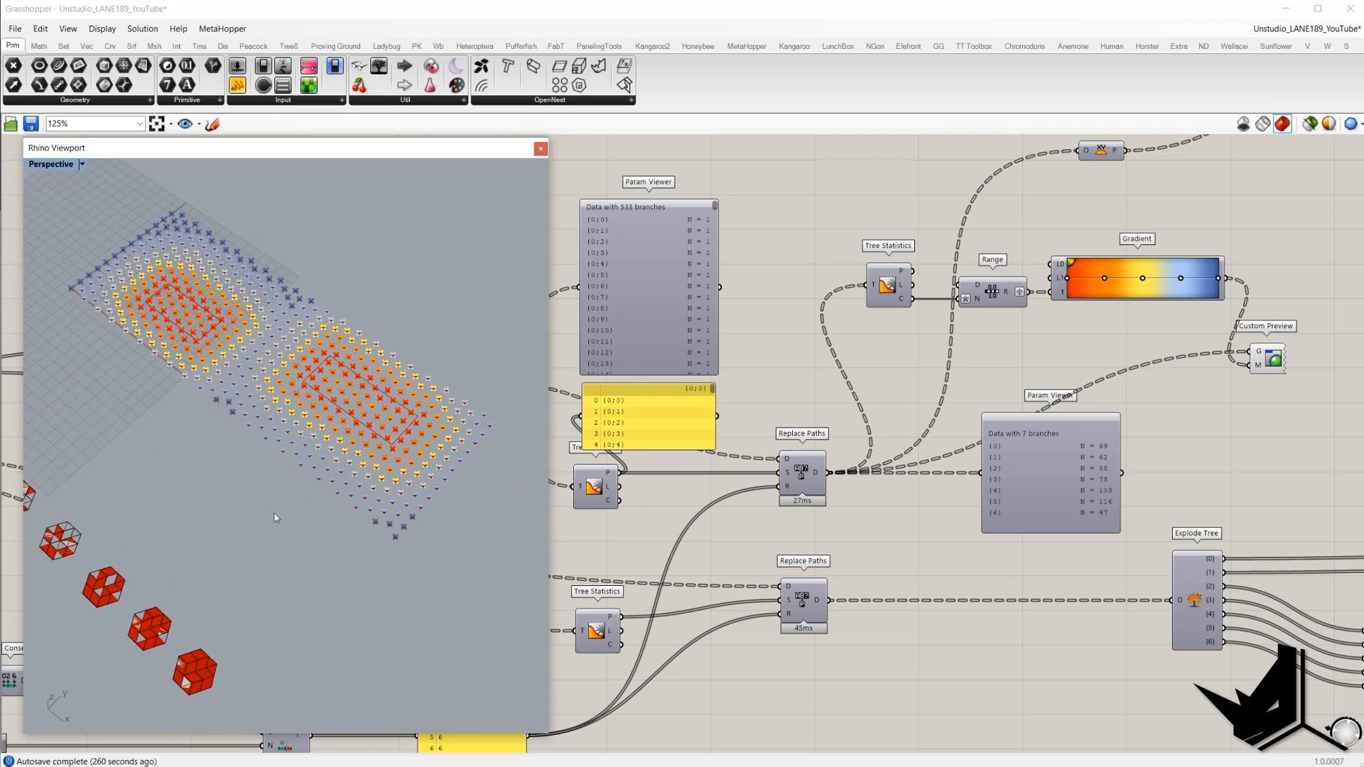
{"action": "right_click_drag", "start_coordinate": [276, 518], "coordinate": [276, 561]}
{"action": "left_click_drag", "start_coordinate": [244, 557], "coordinate": [236, 549]}
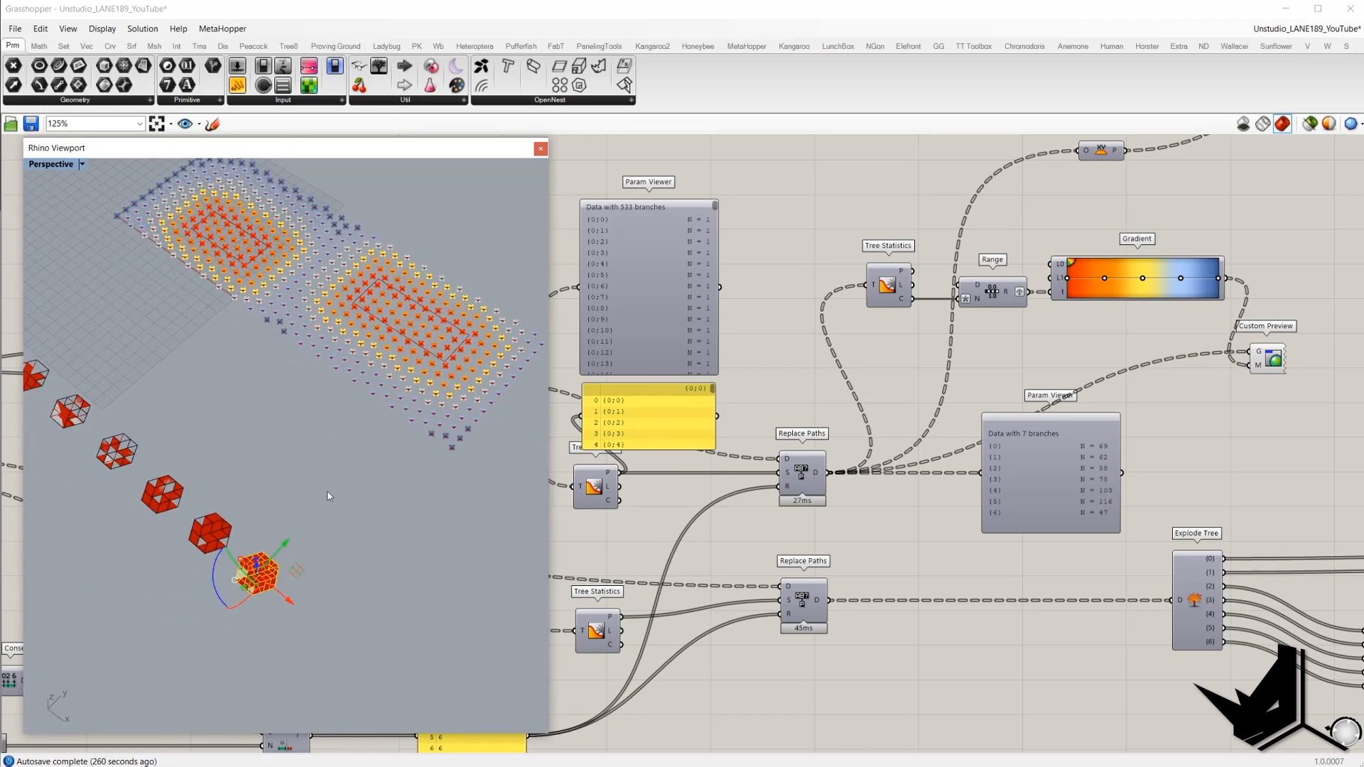
{"action": "key", "text": "Delete"}
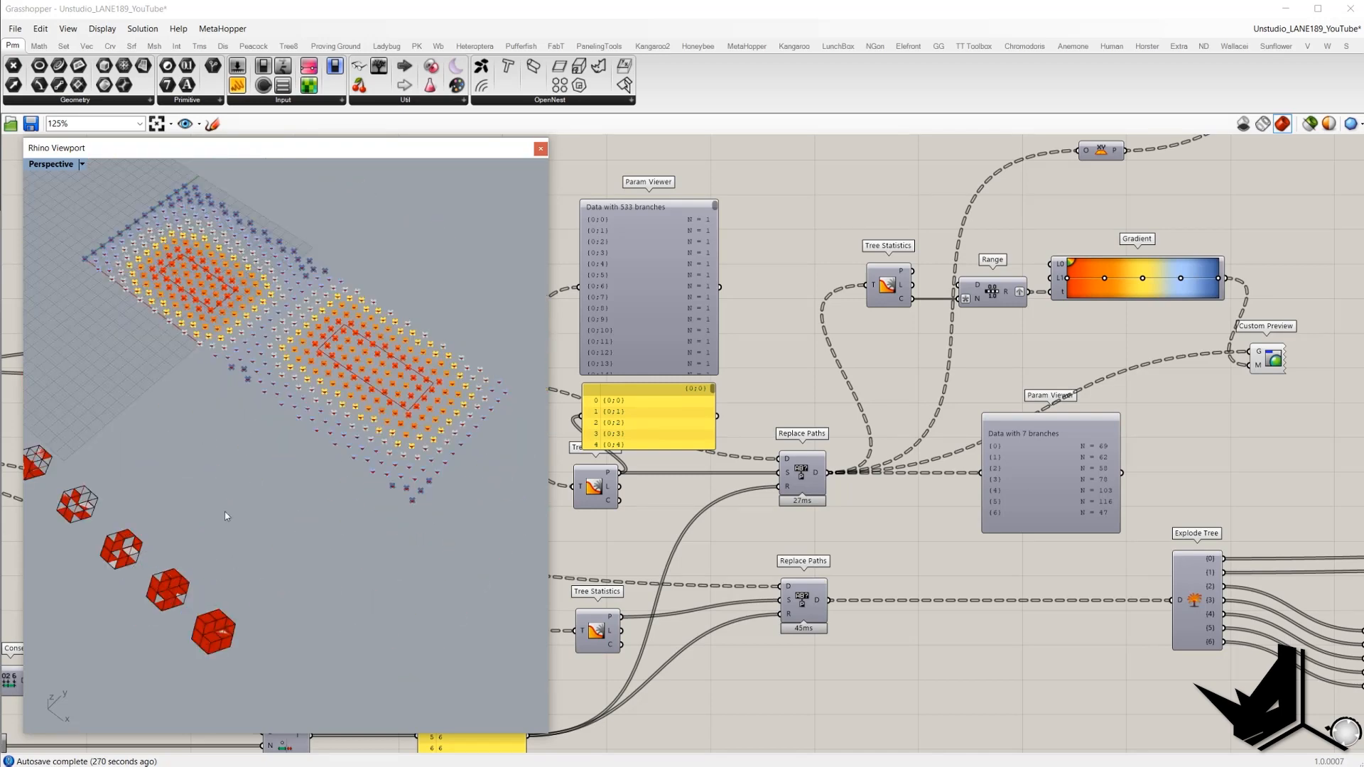
{"action": "left_click_drag", "start_coordinate": [96, 567], "coordinate": [95, 567]}
{"action": "right_click_drag", "start_coordinate": [245, 509], "coordinate": [346, 489]}
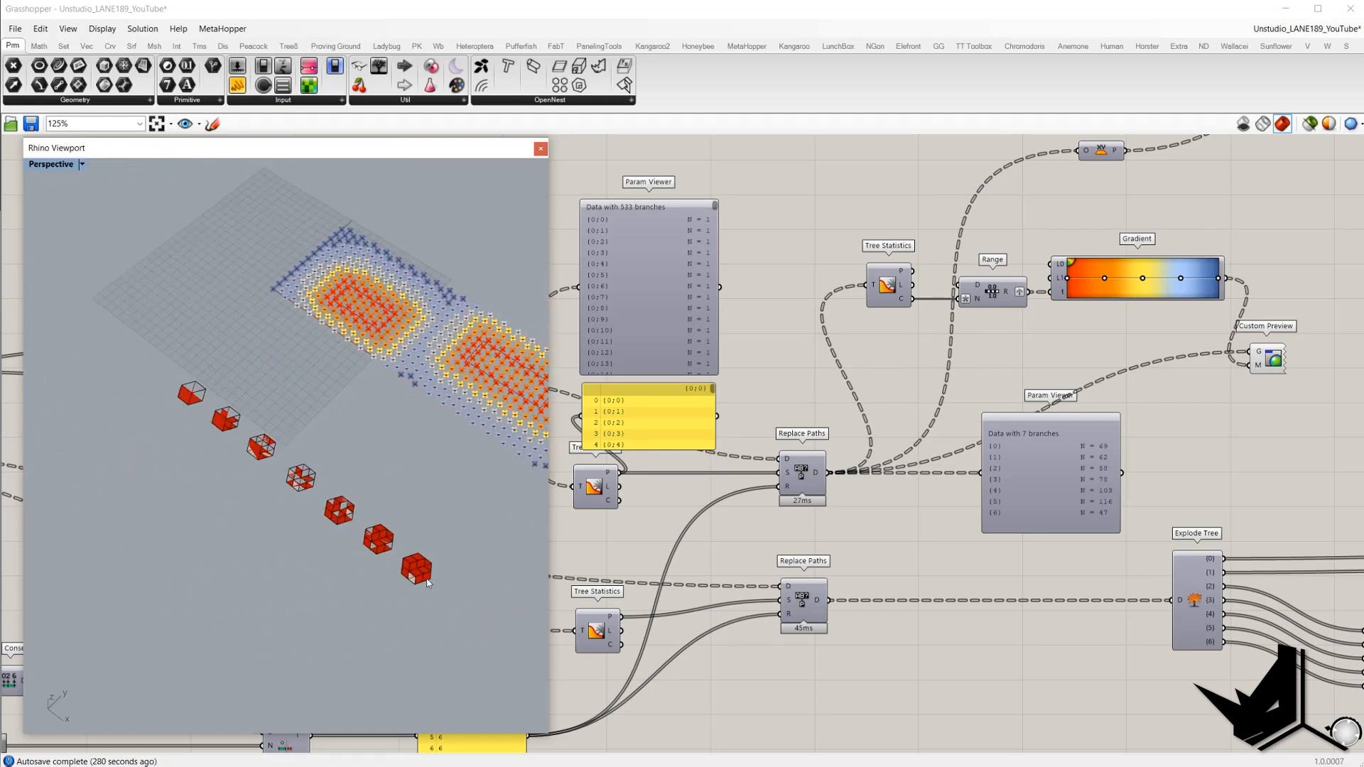
{"action": "mouse_move", "coordinate": [147, 345]}
{"action": "left_mouse_down"}
{"action": "mouse_move", "coordinate": [432, 633]}
{"action": "mouse_move", "coordinate": [149, 346]}
{"action": "left_mouse_up"}
{"action": "left_click_drag", "start_coordinate": [437, 599], "coordinate": [360, 556]}
{"action": "left_click_drag", "start_coordinate": [369, 482], "coordinate": [315, 522]}
{"action": "left_click_drag", "start_coordinate": [330, 458], "coordinate": [275, 495]}
{"action": "left_click_drag", "start_coordinate": [281, 425], "coordinate": [234, 469]}
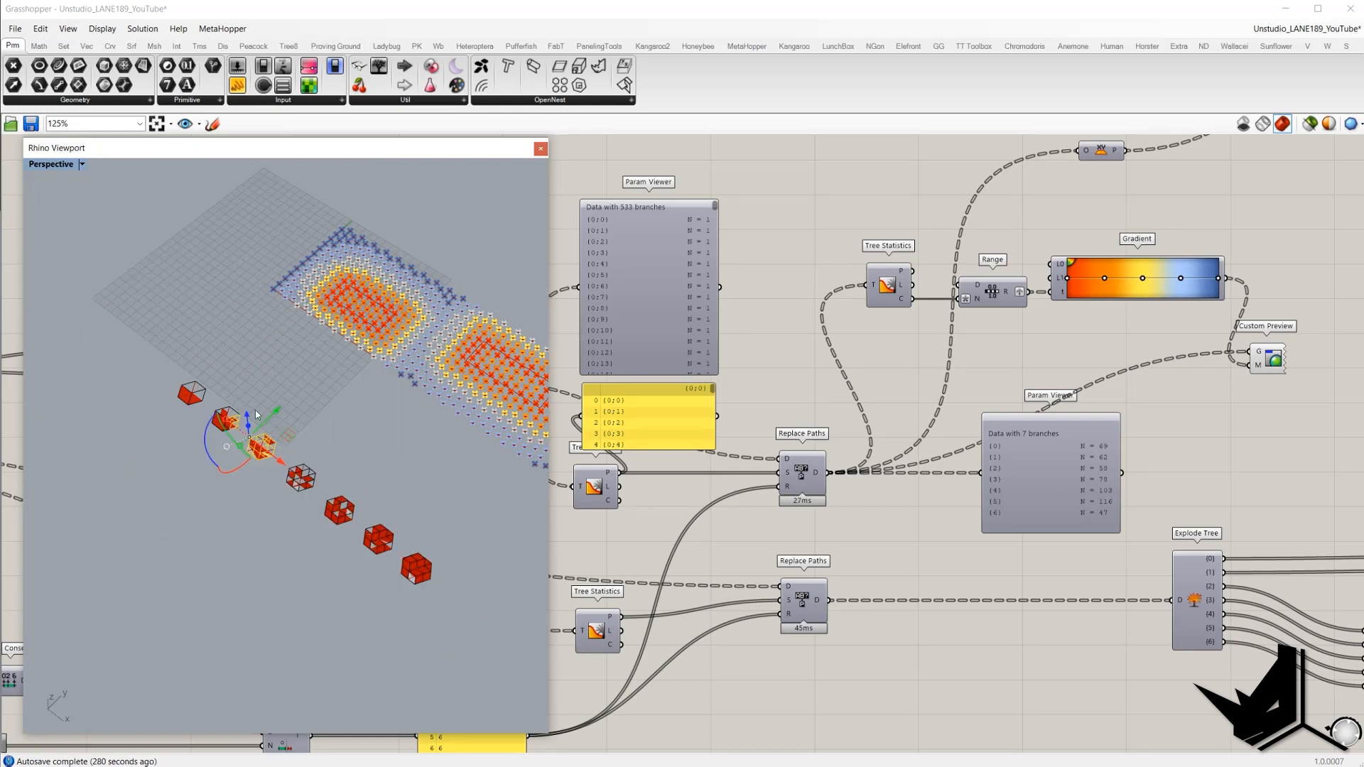
{"action": "left_click_drag", "start_coordinate": [213, 373], "coordinate": [177, 383]}
- Compare the gradient-coloured points around the window openings with the module row, highlighting the XY Plane component fed by the middle Replace Paths
{"action": "scroll", "coordinate": [401, 377], "scroll_direction": "up", "scroll_amount": 3}
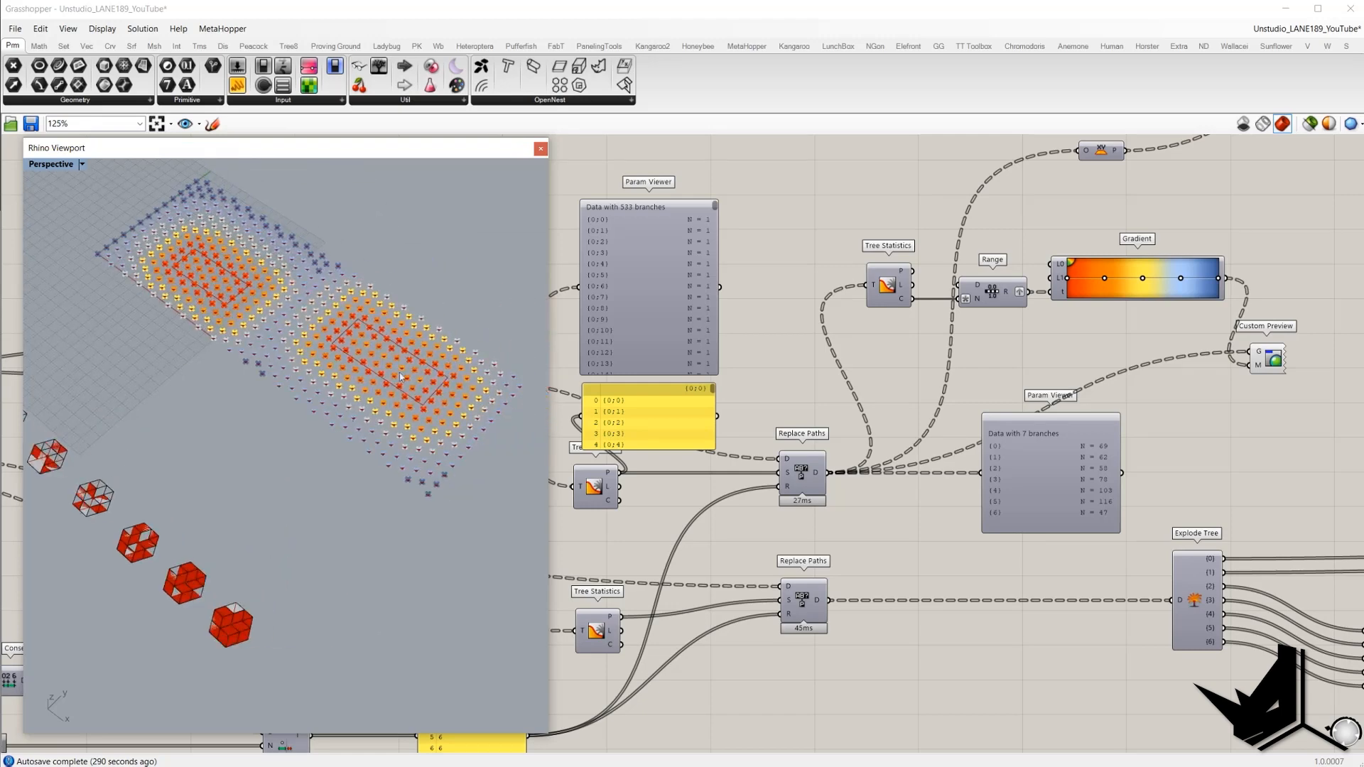
{"action": "scroll", "coordinate": [401, 376], "scroll_direction": "up", "scroll_amount": 2}
{"action": "scroll", "coordinate": [402, 302], "scroll_direction": "up", "scroll_amount": 2}
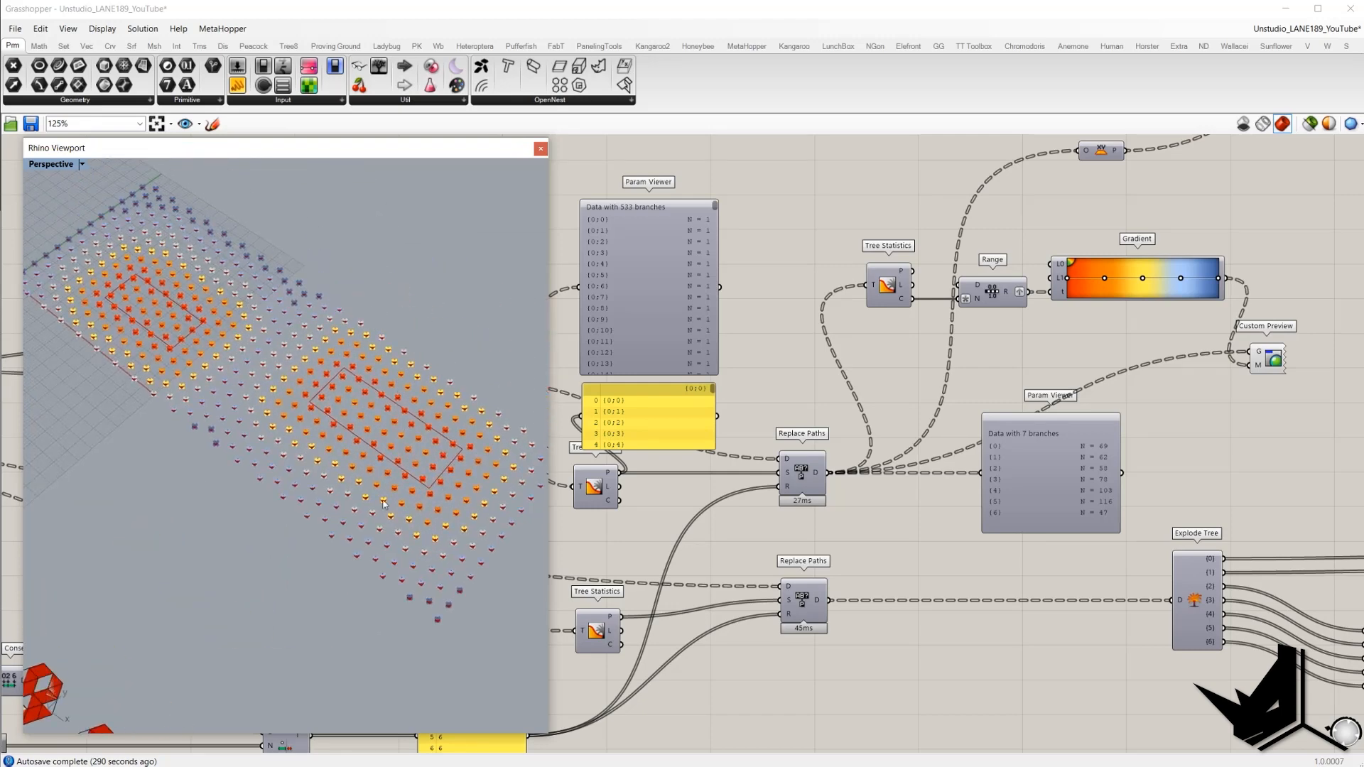
{"action": "scroll", "coordinate": [466, 414], "scroll_direction": "down", "scroll_amount": 3}
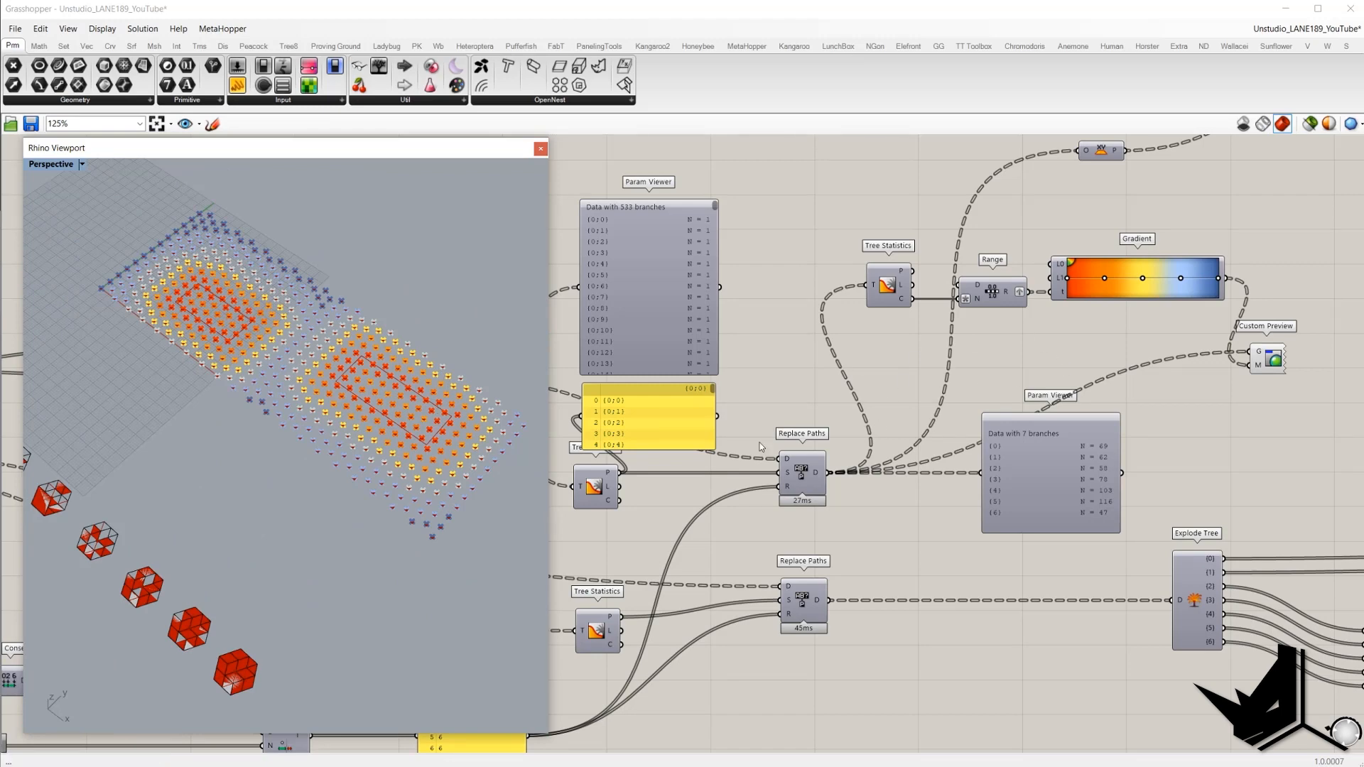
{"action": "scroll", "coordinate": [1042, 373], "scroll_direction": "down", "scroll_amount": 2}
{"action": "left_click", "coordinate": [1081, 150]}
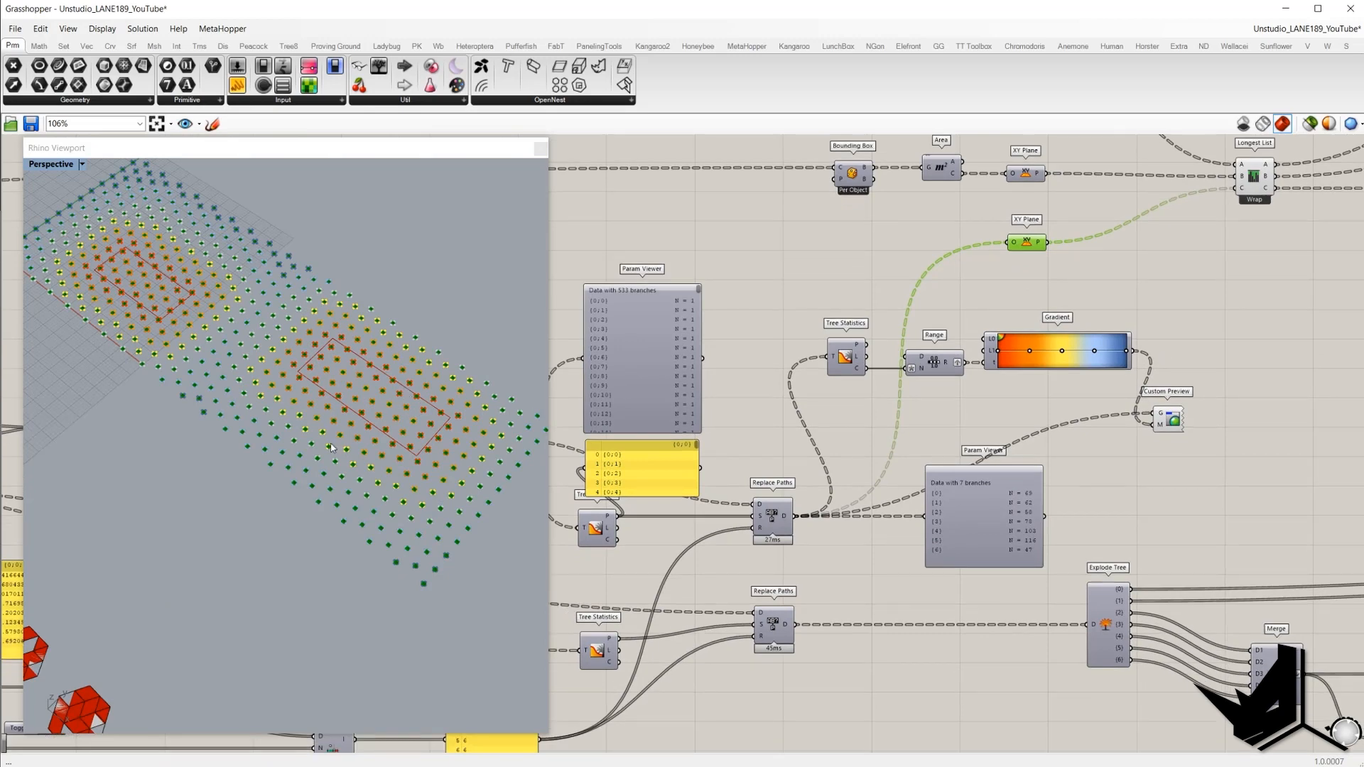
{"action": "scroll", "coordinate": [391, 425], "scroll_direction": "down", "scroll_amount": 4}
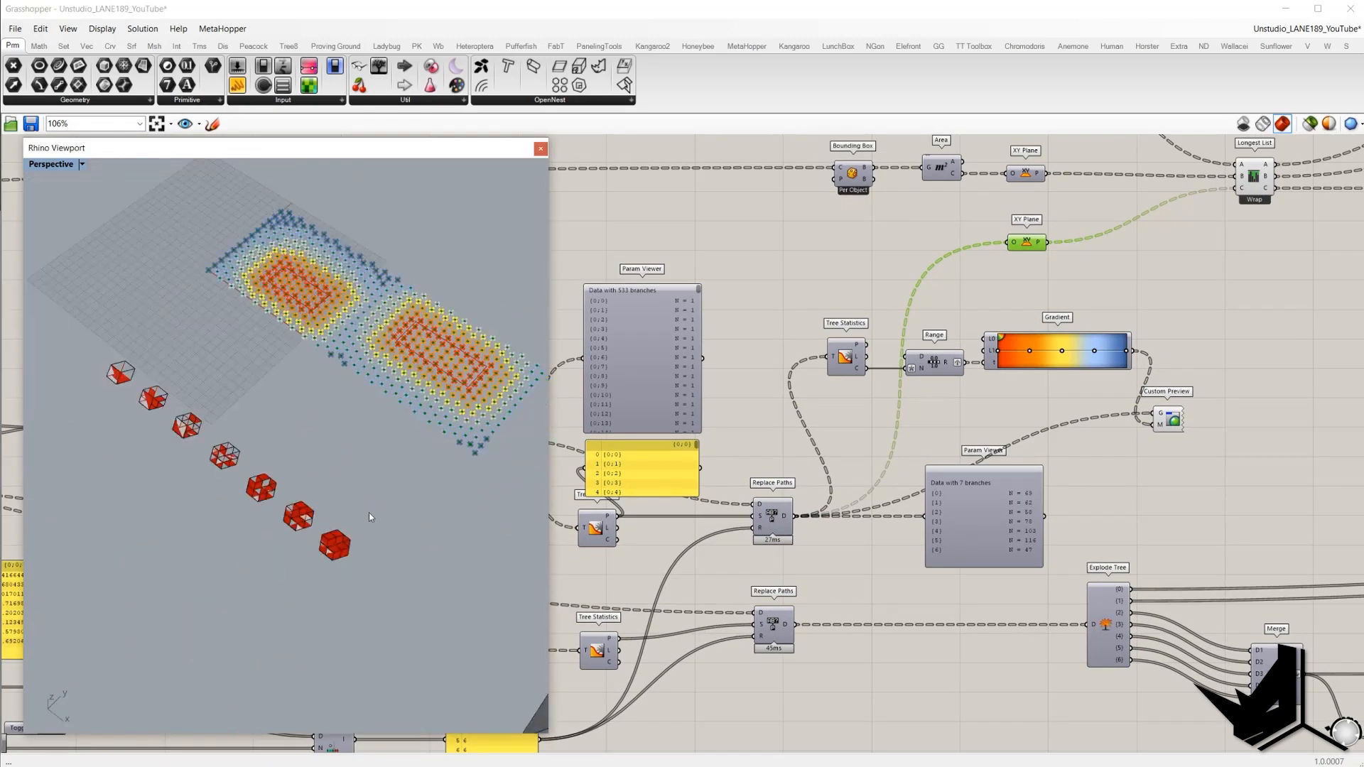
{"action": "left_click_drag", "start_coordinate": [367, 586], "coordinate": [65, 326]}
{"action": "right_click_drag", "start_coordinate": [347, 293], "coordinate": [280, 326], "text": "shift"}
{"action": "left_click_drag", "start_coordinate": [126, 225], "coordinate": [284, 233]}
- Add a Param Viewer above the Geometry parameter that follows the flattened Entwine and connect it to that parameter's output
{"action": "scroll", "coordinate": [967, 335], "scroll_direction": "down", "scroll_amount": 4}
{"action": "scroll", "coordinate": [1101, 305], "scroll_direction": "down", "scroll_amount": 2}
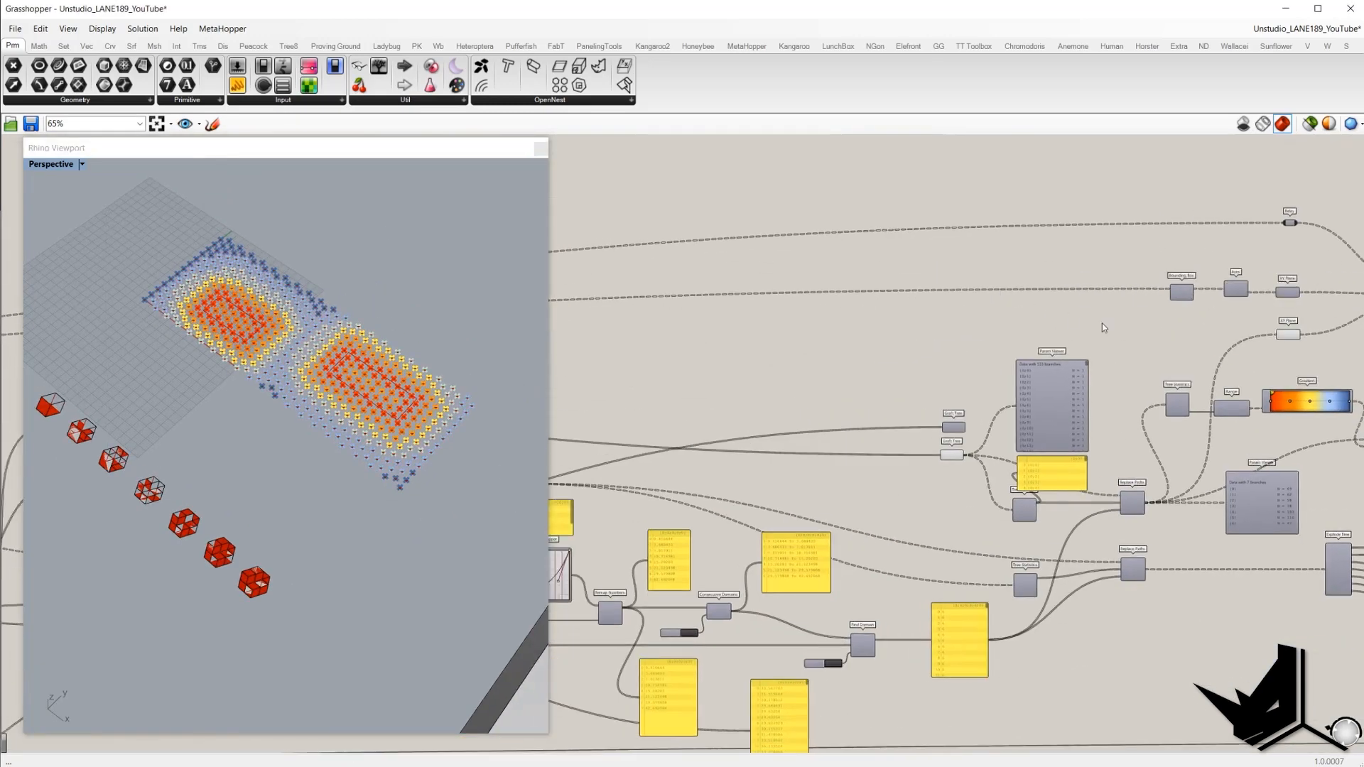
{"action": "scroll", "coordinate": [1040, 325], "scroll_direction": "up", "scroll_amount": 6}
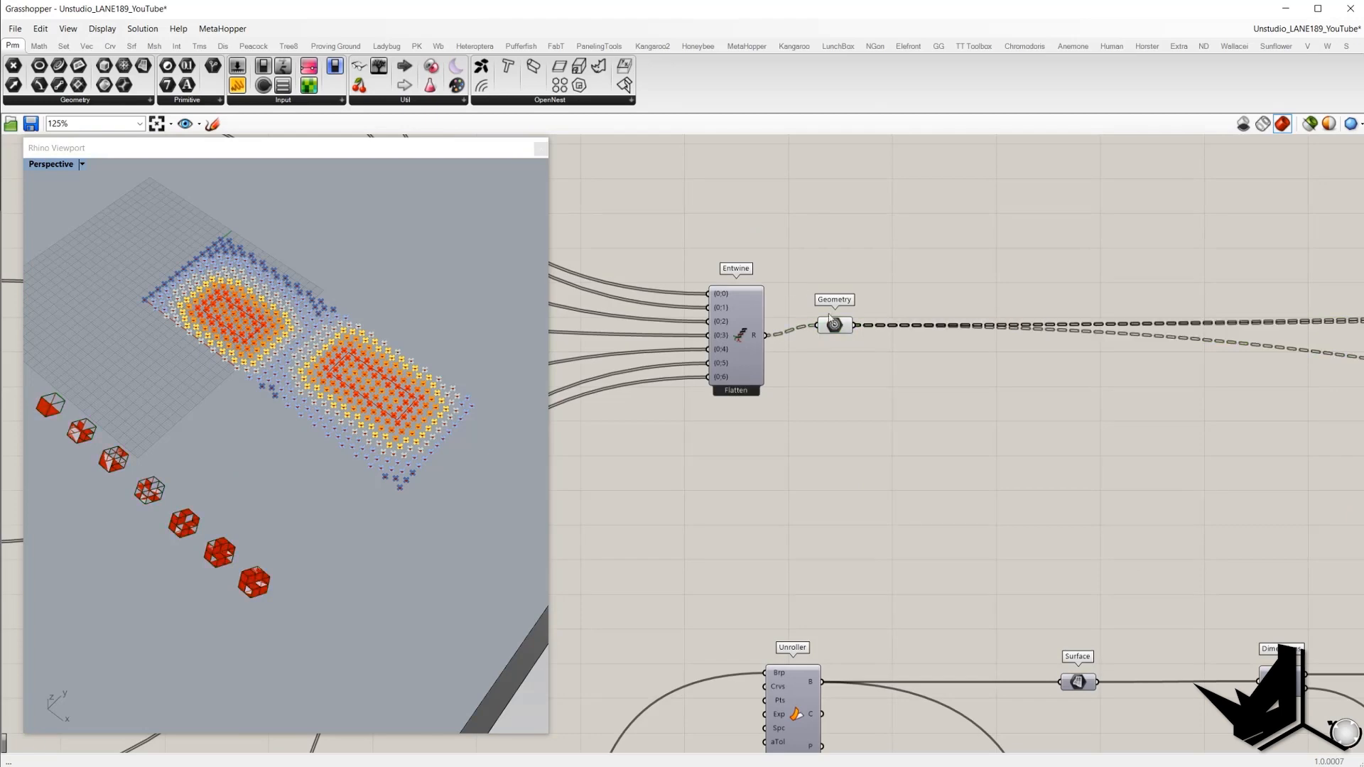
{"action": "left_click", "coordinate": [837, 327]}
{"action": "left_click_drag", "start_coordinate": [378, 71], "coordinate": [999, 234]}
{"action": "left_click_drag", "start_coordinate": [854, 325], "coordinate": [927, 234]}
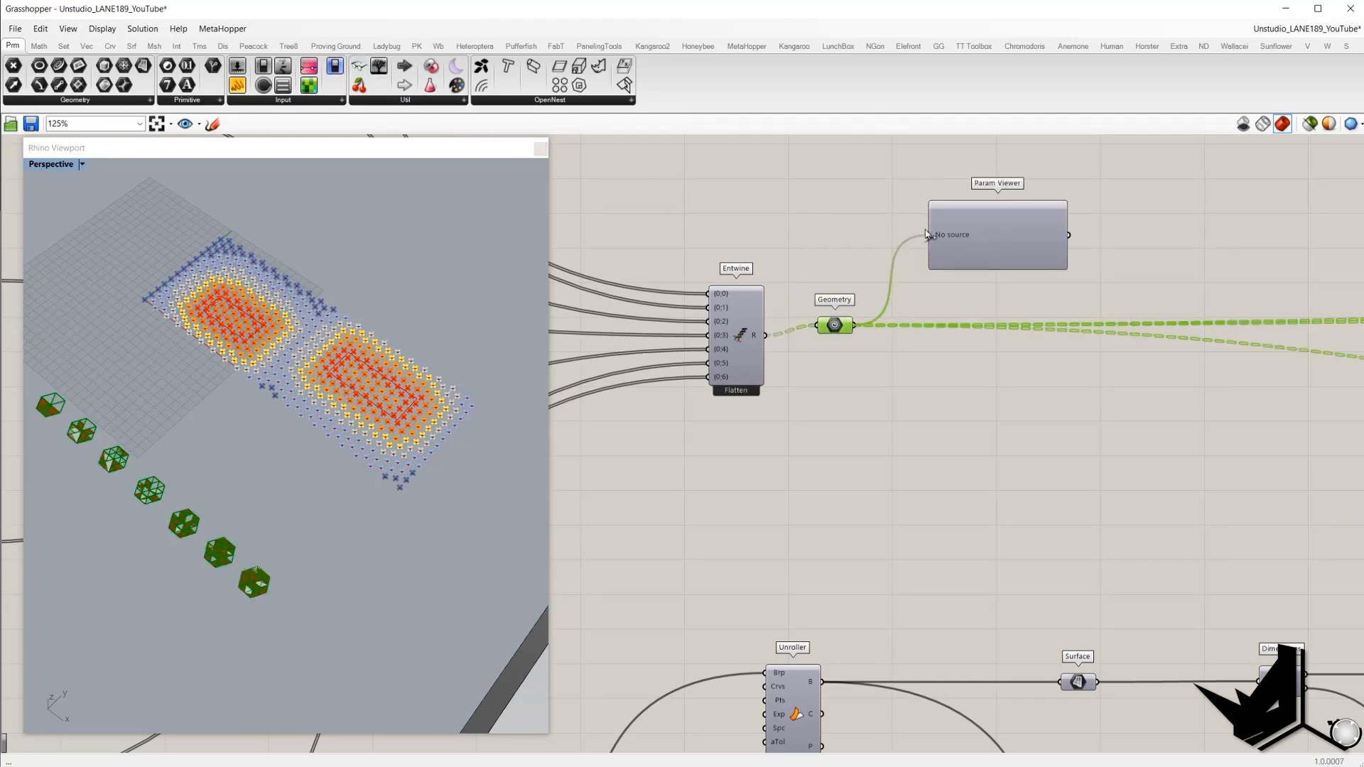
{"action": "scroll", "coordinate": [1017, 217], "scroll_direction": "up", "scroll_amount": 3}
{"action": "scroll", "coordinate": [908, 218], "scroll_direction": "down", "scroll_amount": 3}
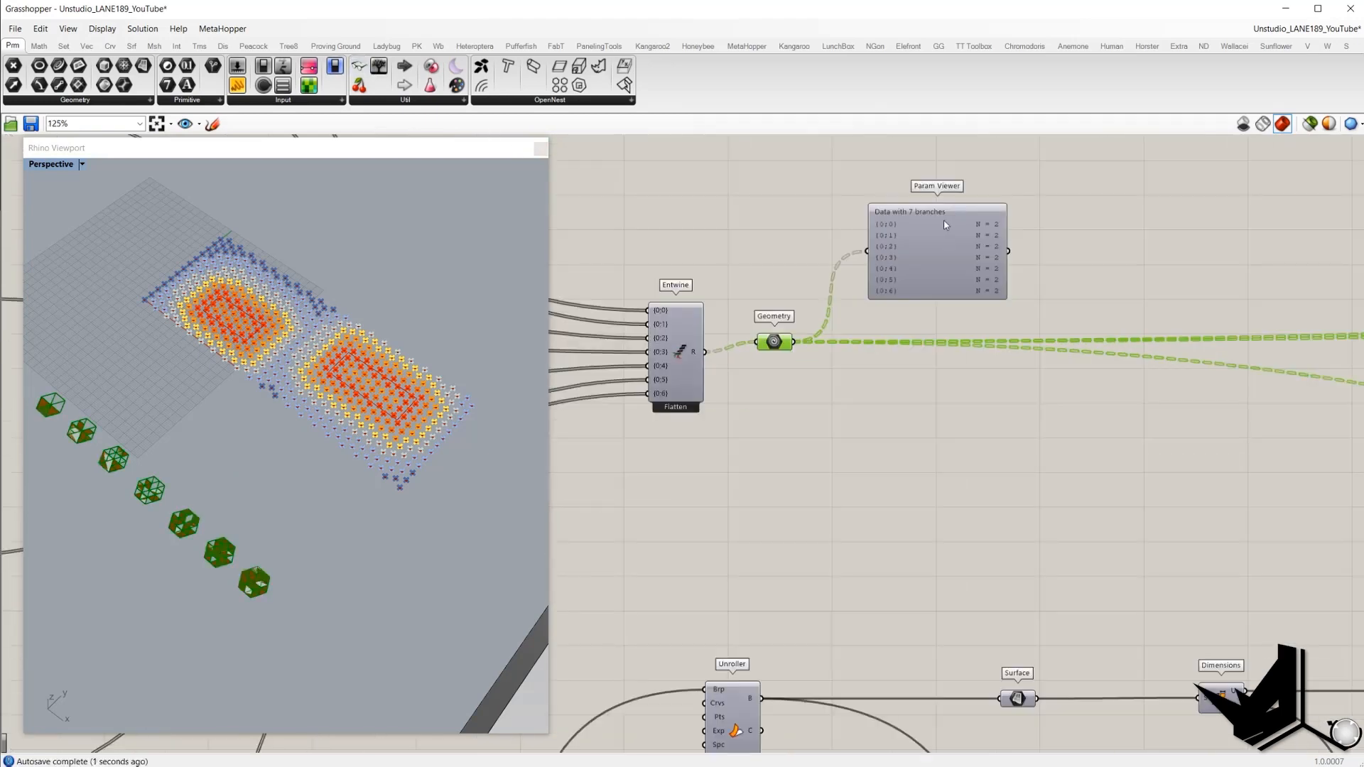
{"action": "left_click", "coordinate": [984, 230]}
- Add a Param Viewer below the Longest List component and connect it to the lower XY Plane's output
{"action": "scroll", "coordinate": [965, 286], "scroll_direction": "down", "scroll_amount": 10}
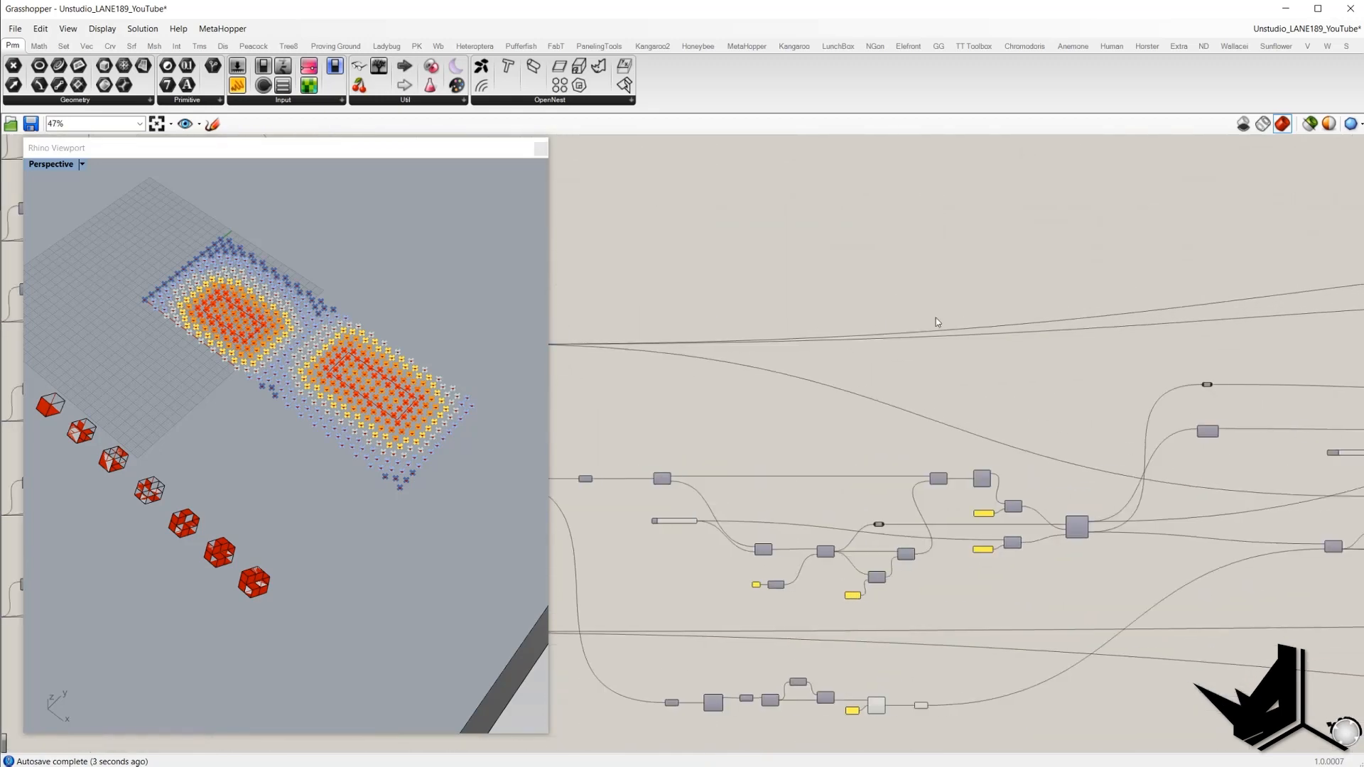
{"action": "scroll", "coordinate": [1013, 329], "scroll_direction": "up", "scroll_amount": 8}
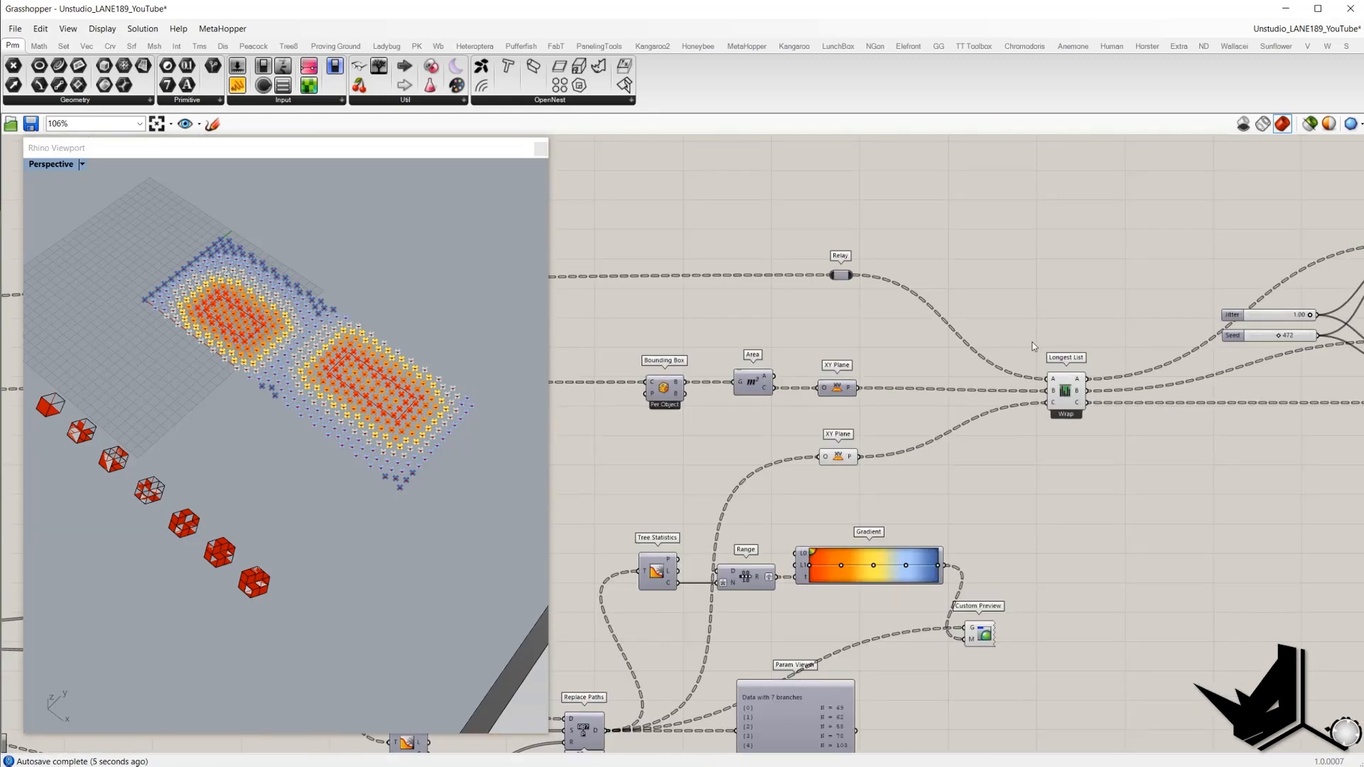
{"action": "left_click_drag", "start_coordinate": [1067, 384], "coordinate": [1100, 428]}
{"action": "left_click_drag", "start_coordinate": [379, 66], "coordinate": [1000, 501]}
{"action": "left_click_drag", "start_coordinate": [860, 457], "coordinate": [1085, 491]}
{"action": "scroll", "coordinate": [1086, 491], "scroll_direction": "up", "scroll_amount": 3}
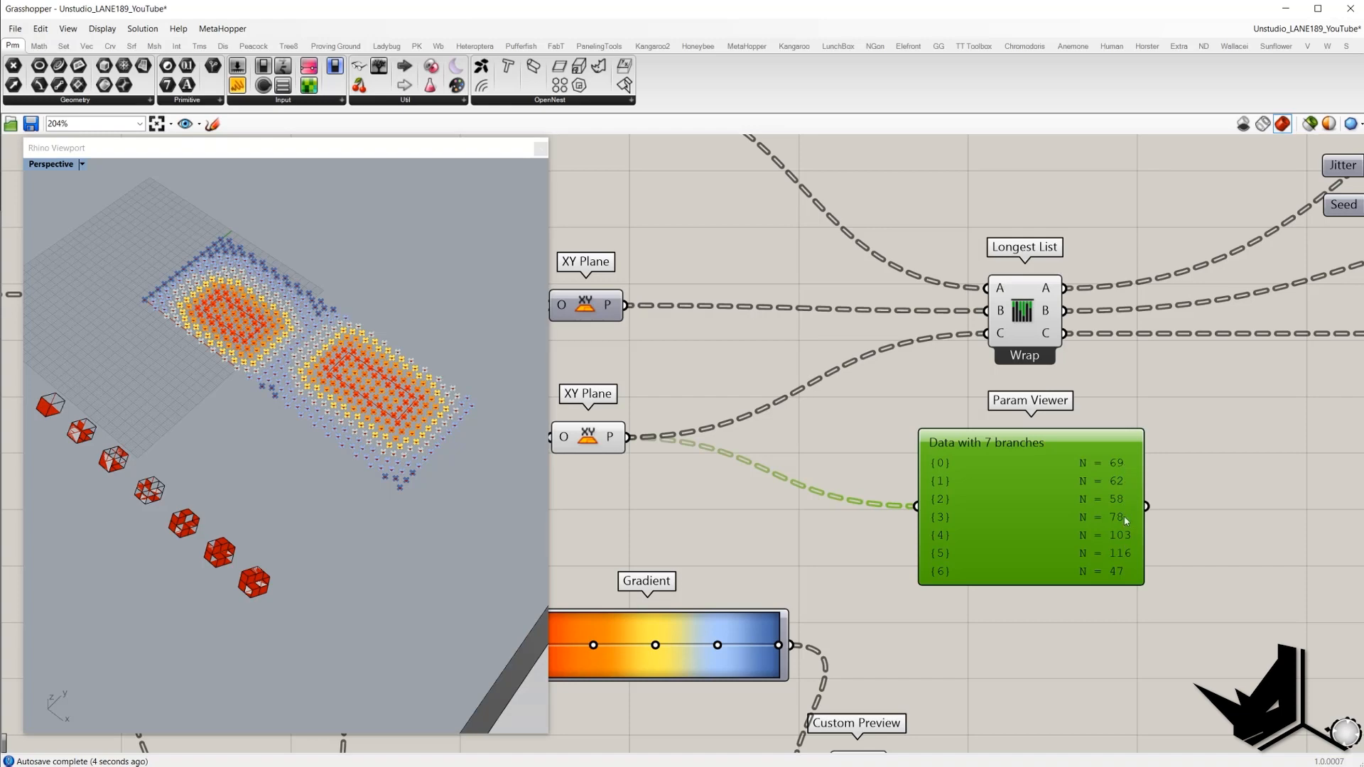
{"action": "scroll", "coordinate": [1126, 521], "scroll_direction": "down", "scroll_amount": 3}
{"action": "scroll", "coordinate": [1066, 497], "scroll_direction": "up", "scroll_amount": 2}
{"action": "scroll", "coordinate": [1030, 498], "scroll_direction": "down", "scroll_amount": 2}
- Add a Param Viewer above the Longest List component and connect it to the Relay's output
{"action": "left_click", "coordinate": [726, 212]}
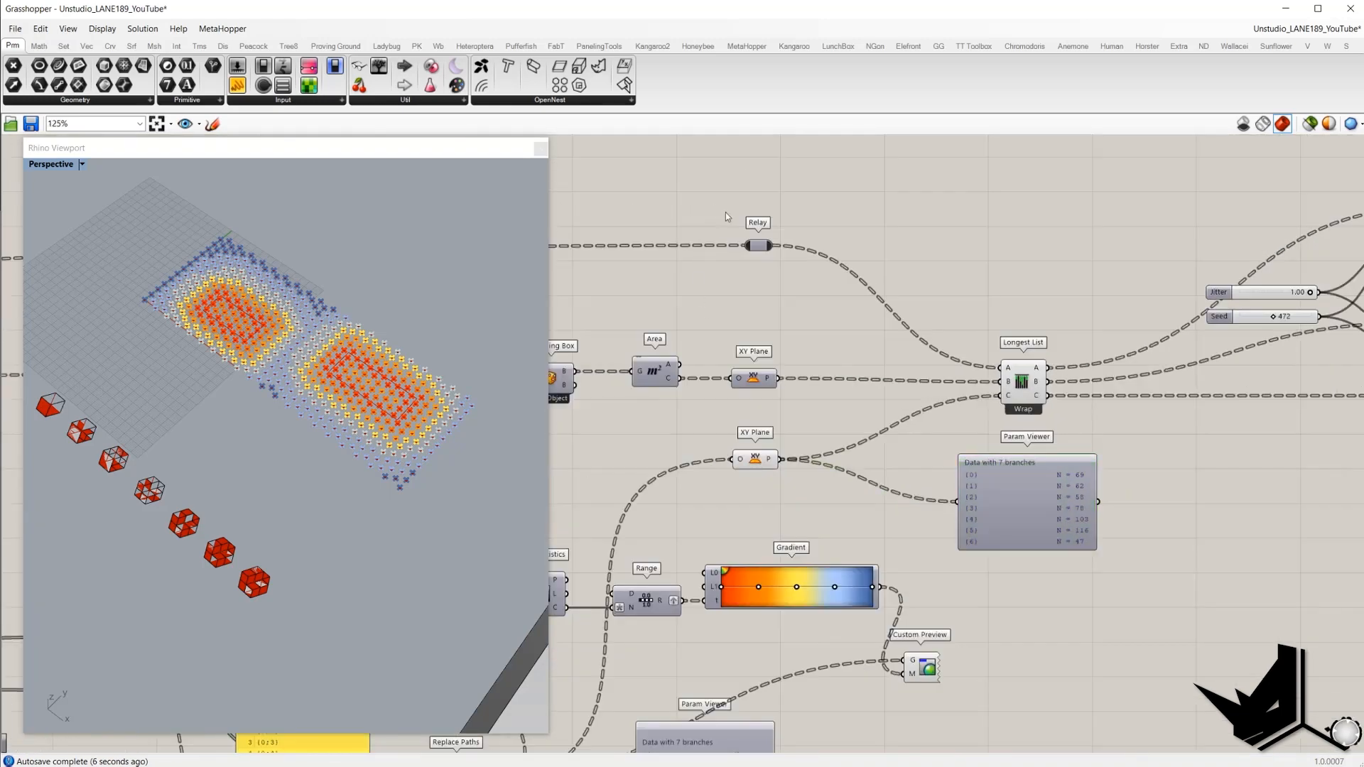
{"action": "left_click_drag", "start_coordinate": [726, 211], "coordinate": [810, 268]}
{"action": "left_click_drag", "start_coordinate": [380, 66], "coordinate": [966, 213]}
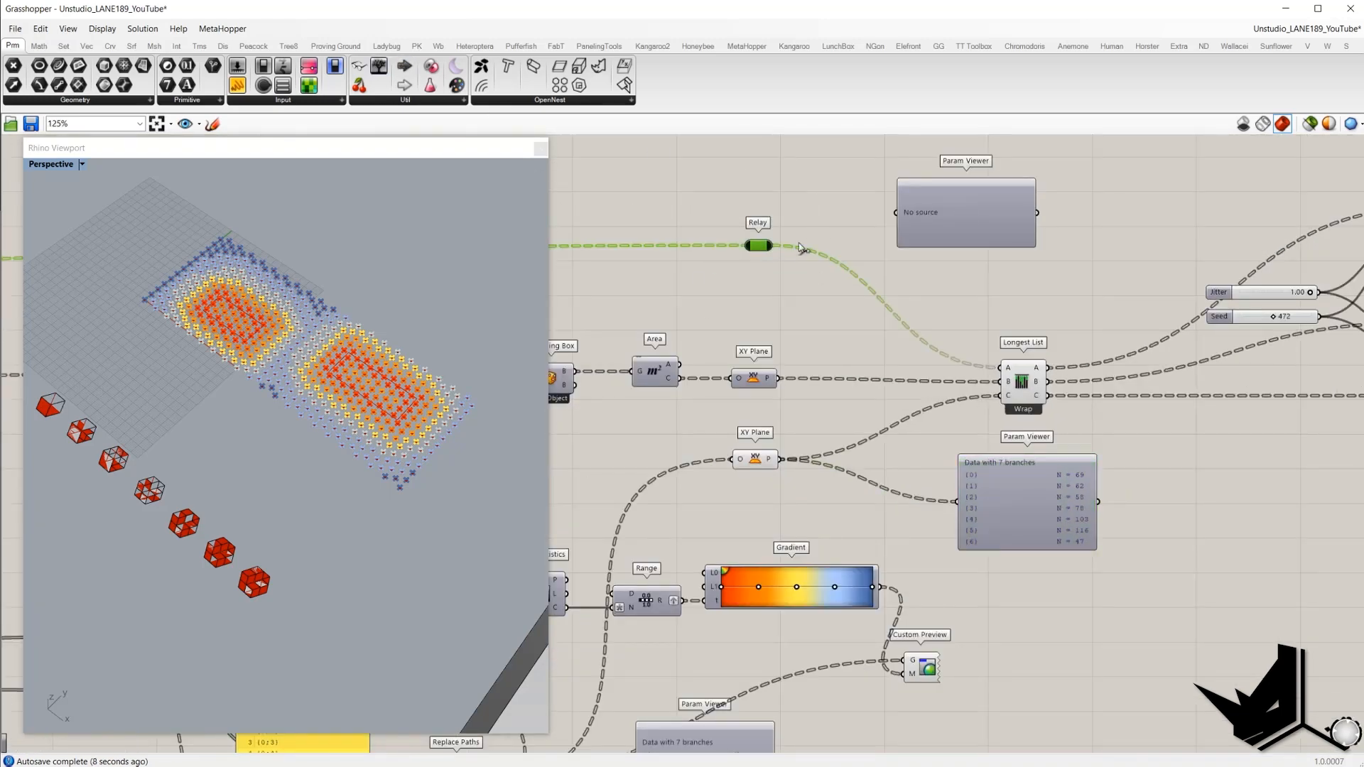
{"action": "left_click_drag", "start_coordinate": [801, 247], "coordinate": [899, 212]}
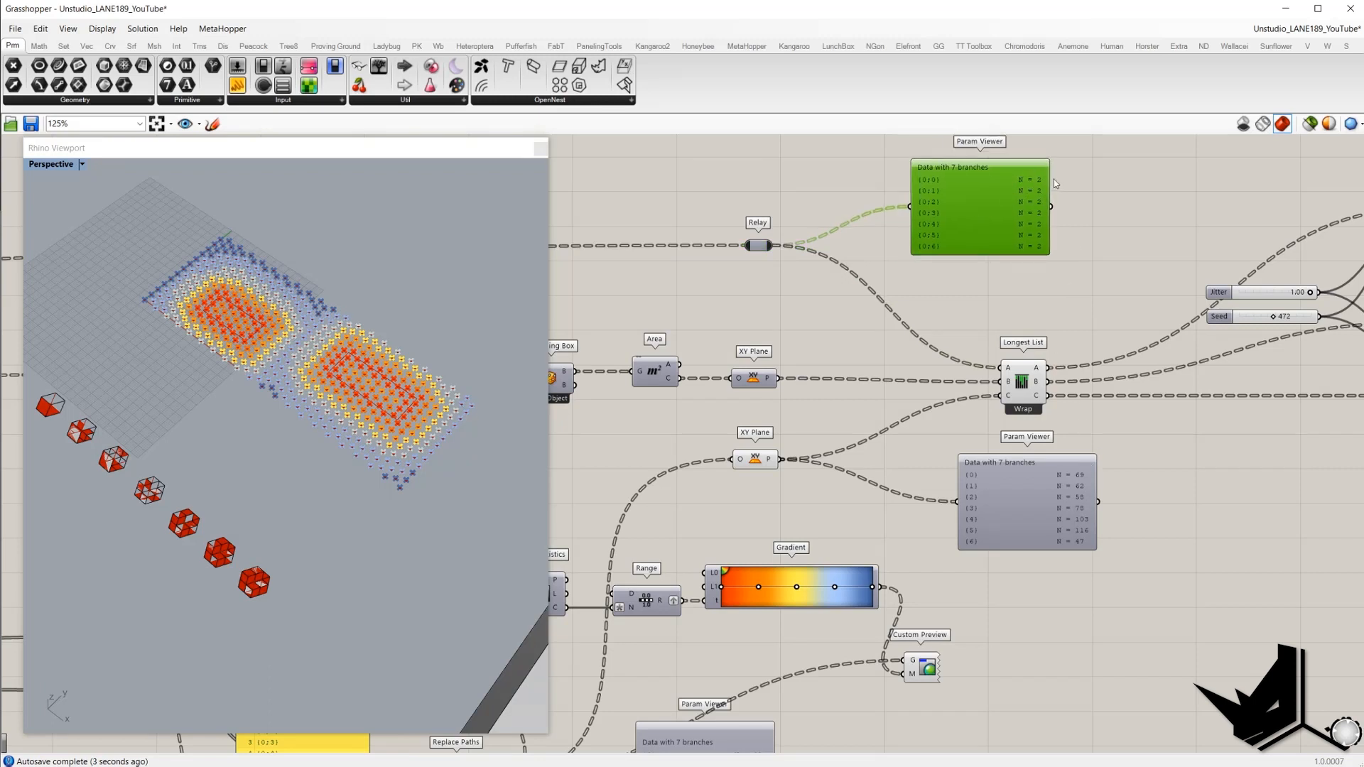
{"action": "left_click", "coordinate": [1072, 190]}
{"action": "left_click", "coordinate": [1017, 179]}
- Check the Longest List's matching option and trace its inputs back to the Relay and the two XY Plane components
{"action": "left_click_drag", "start_coordinate": [1155, 573], "coordinate": [1069, 439]}
{"action": "left_click_drag", "start_coordinate": [1068, 317], "coordinate": [1009, 390]}
{"action": "scroll", "coordinate": [1032, 413], "scroll_direction": "up", "scroll_amount": 2}
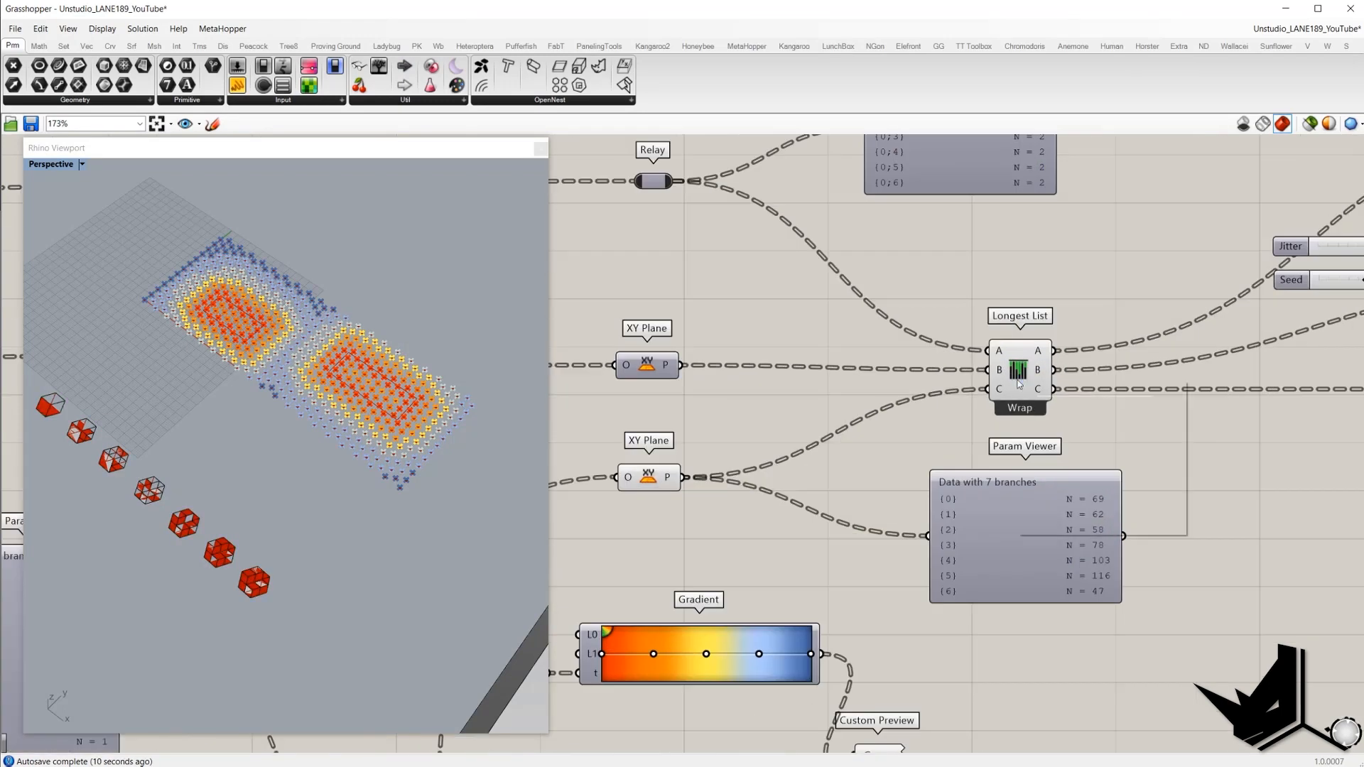
{"action": "right_click", "coordinate": [1019, 382]}
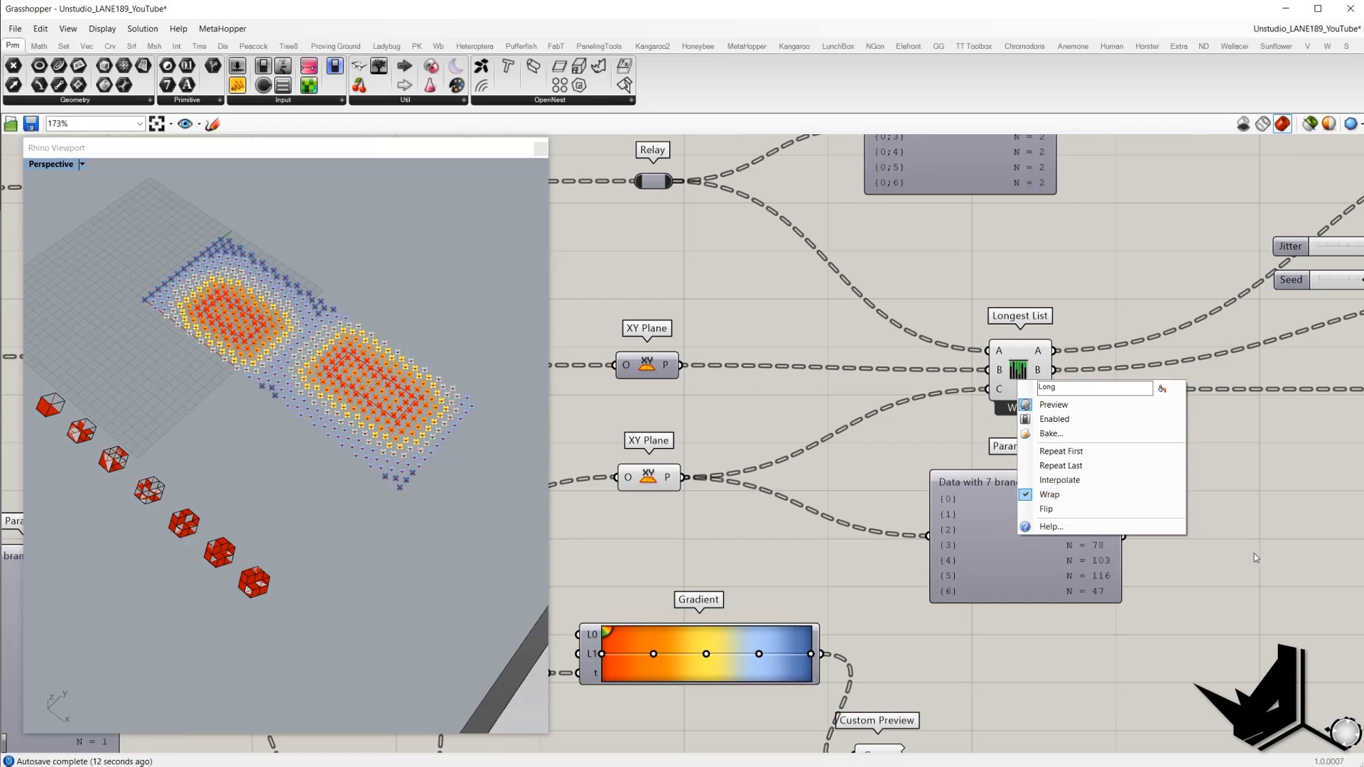
{"action": "scroll", "coordinate": [1255, 553], "scroll_direction": "down", "scroll_amount": 3}
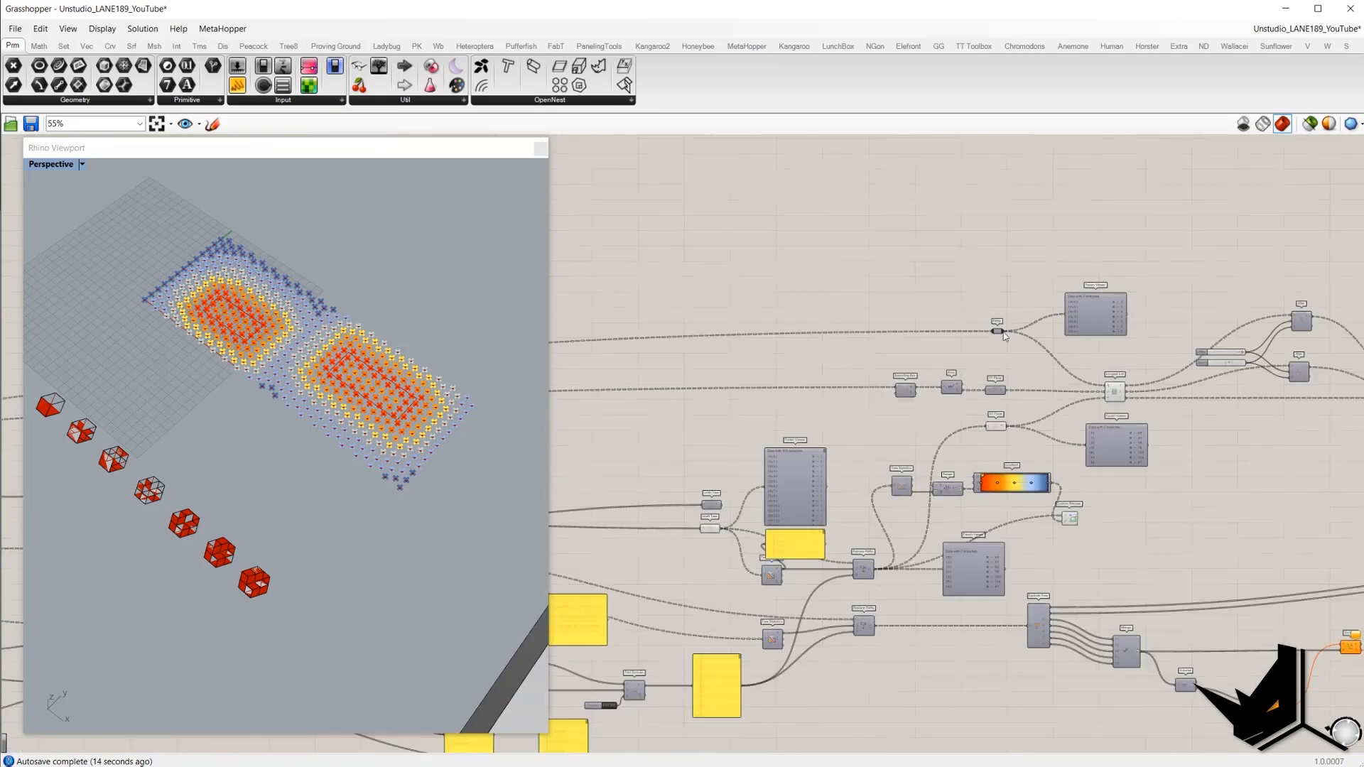
{"action": "scroll", "coordinate": [1217, 452], "scroll_direction": "up", "scroll_amount": 2}
{"action": "scroll", "coordinate": [1199, 448], "scroll_direction": "down", "scroll_amount": 2}
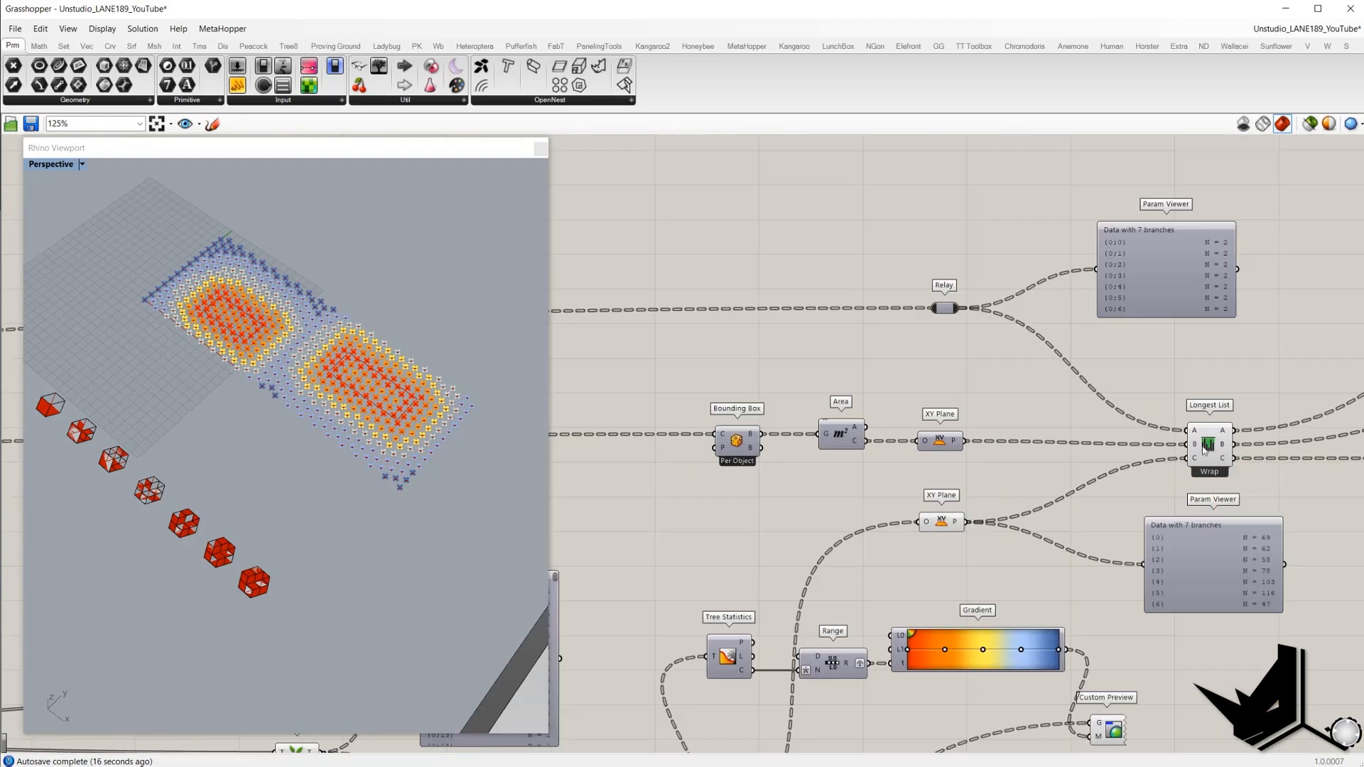
{"action": "left_click", "coordinate": [939, 441]}
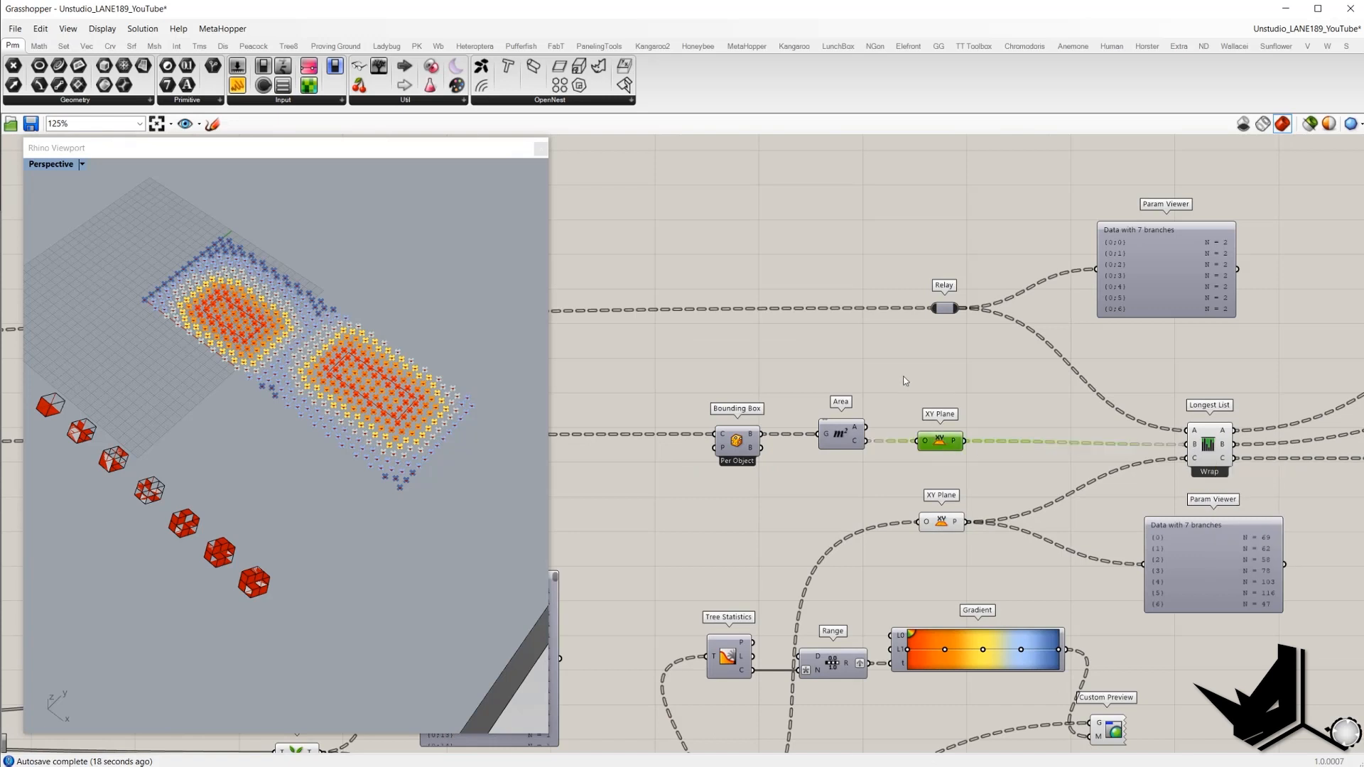
- Examine the module geometry and its Bounding Box, Area and XY Plane components that supply the source planes
{"action": "scroll", "coordinate": [373, 497], "scroll_direction": "up", "scroll_amount": 3}
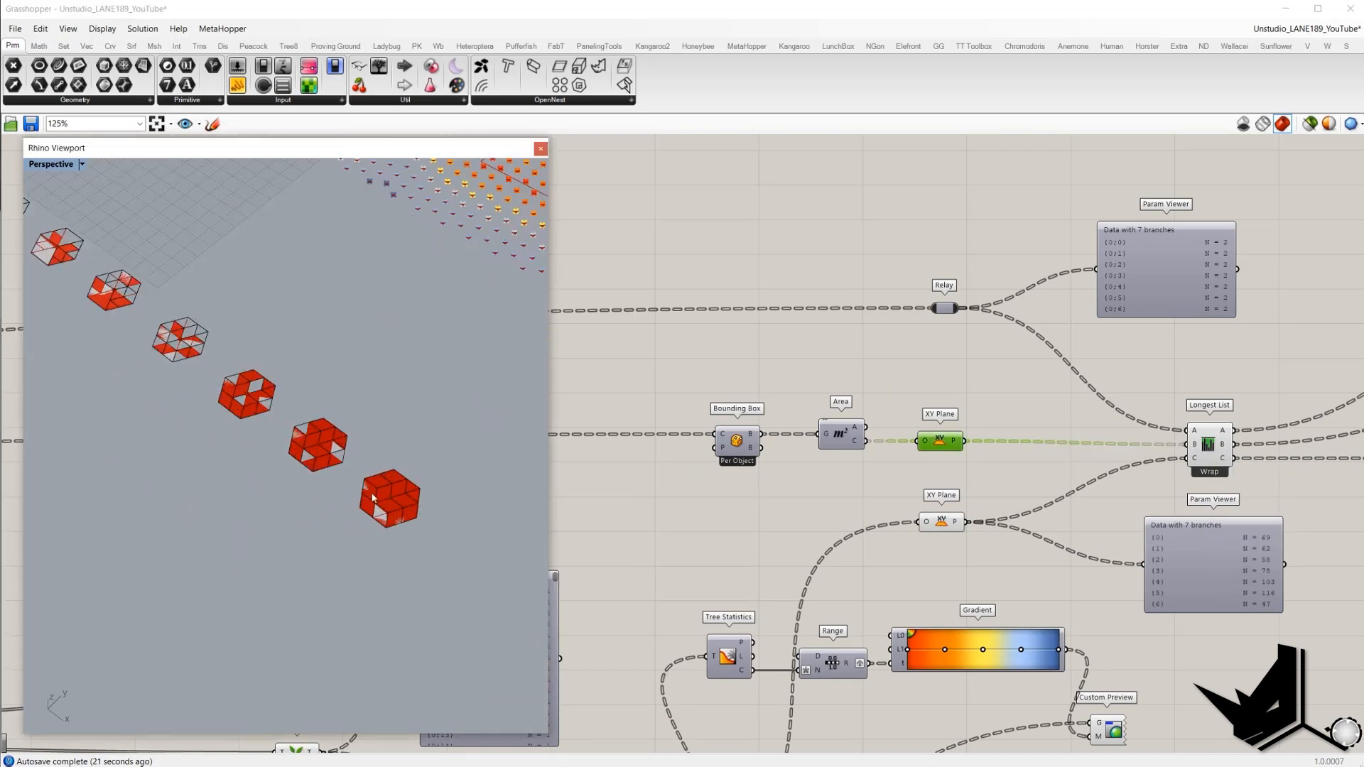
{"action": "right_click", "coordinate": [973, 372]}
{"action": "left_click", "coordinate": [971, 439]}
{"action": "scroll", "coordinate": [970, 439], "scroll_direction": "down", "scroll_amount": 6}
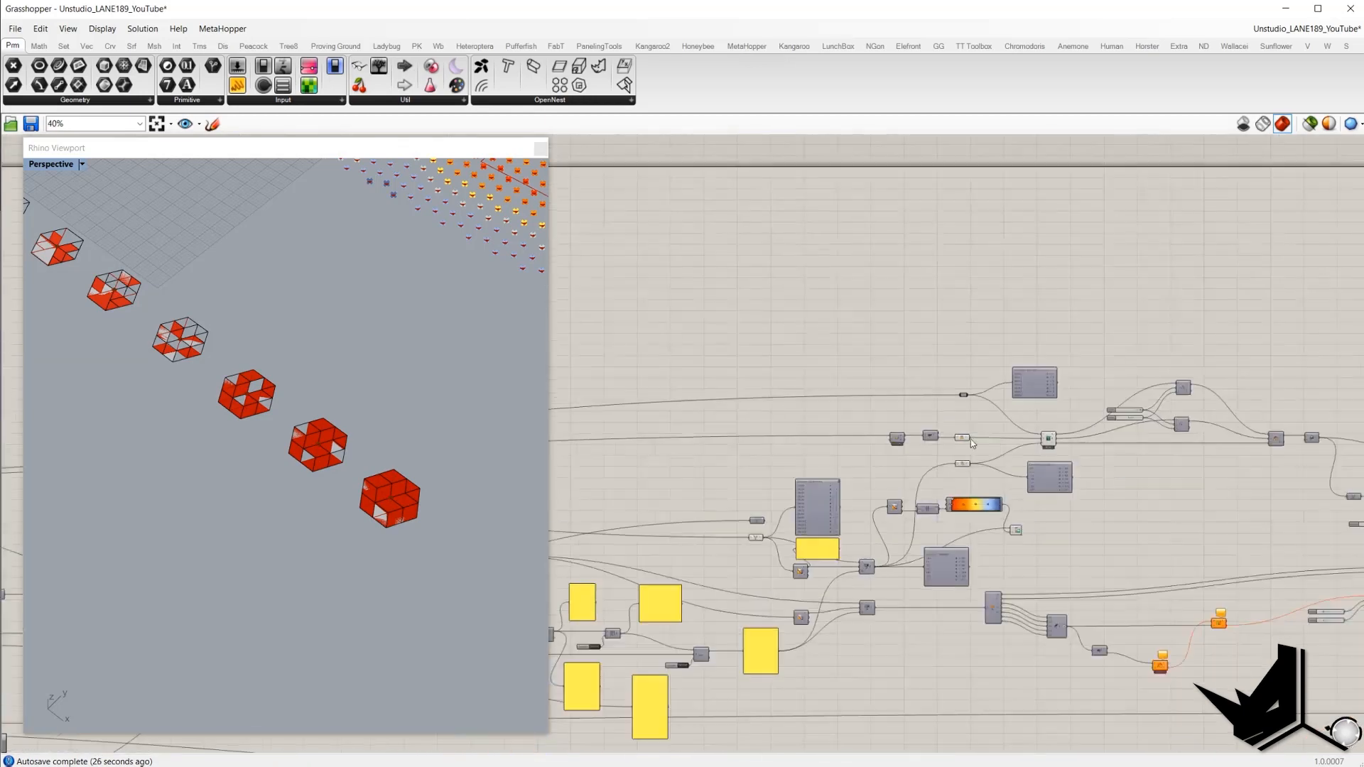
{"action": "scroll", "coordinate": [970, 439], "scroll_direction": "up", "scroll_amount": 3}
{"action": "scroll", "coordinate": [923, 420], "scroll_direction": "down", "scroll_amount": 6}
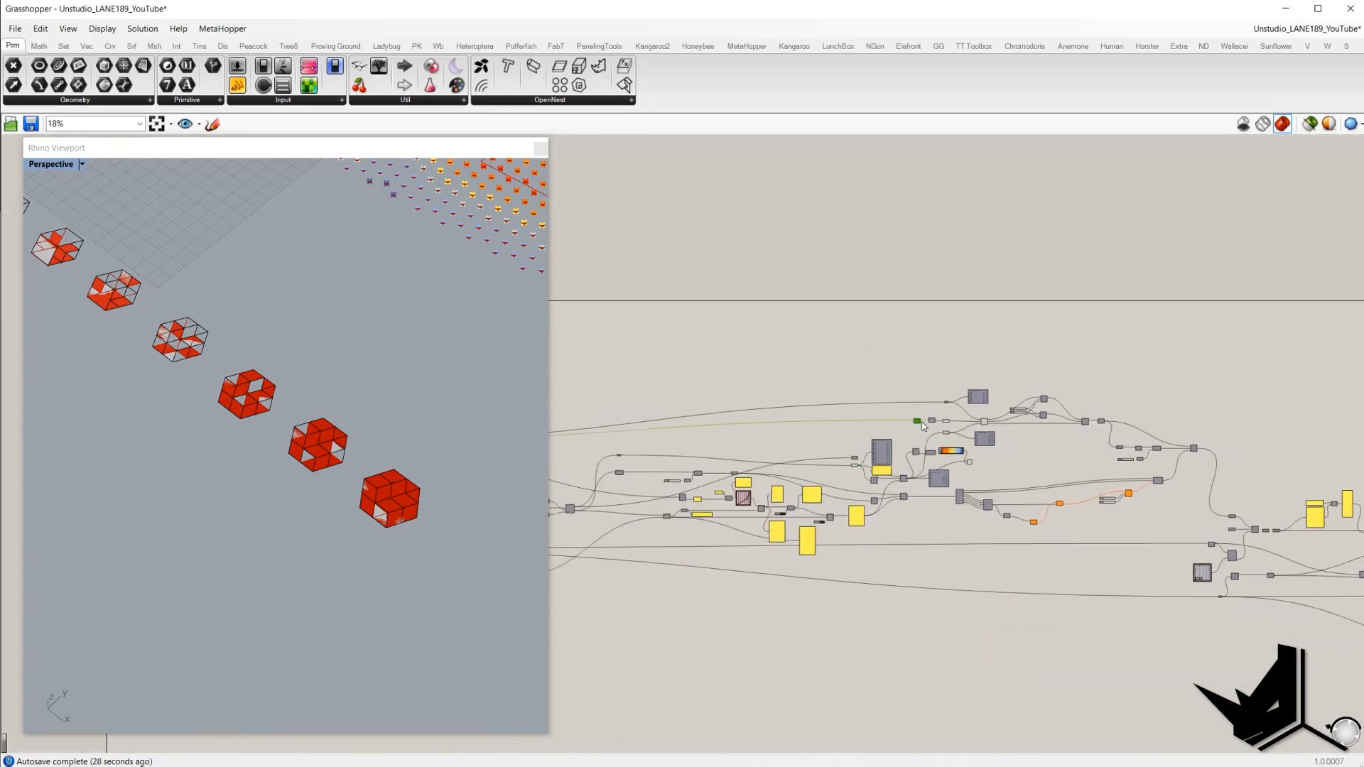
{"action": "scroll", "coordinate": [922, 421], "scroll_direction": "up", "scroll_amount": 8}
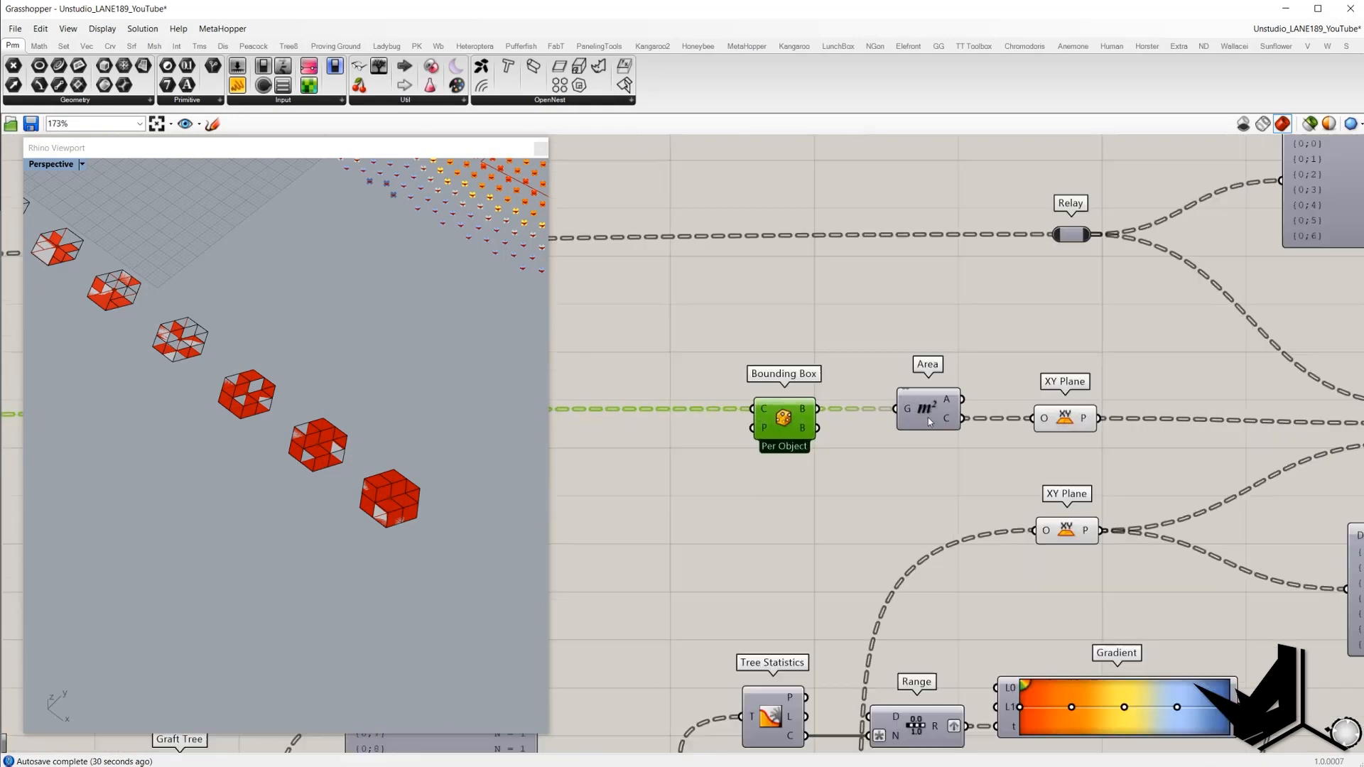
{"action": "left_click_drag", "start_coordinate": [863, 364], "coordinate": [799, 354]}
{"action": "scroll", "coordinate": [1015, 389], "scroll_direction": "down", "scroll_amount": 1}
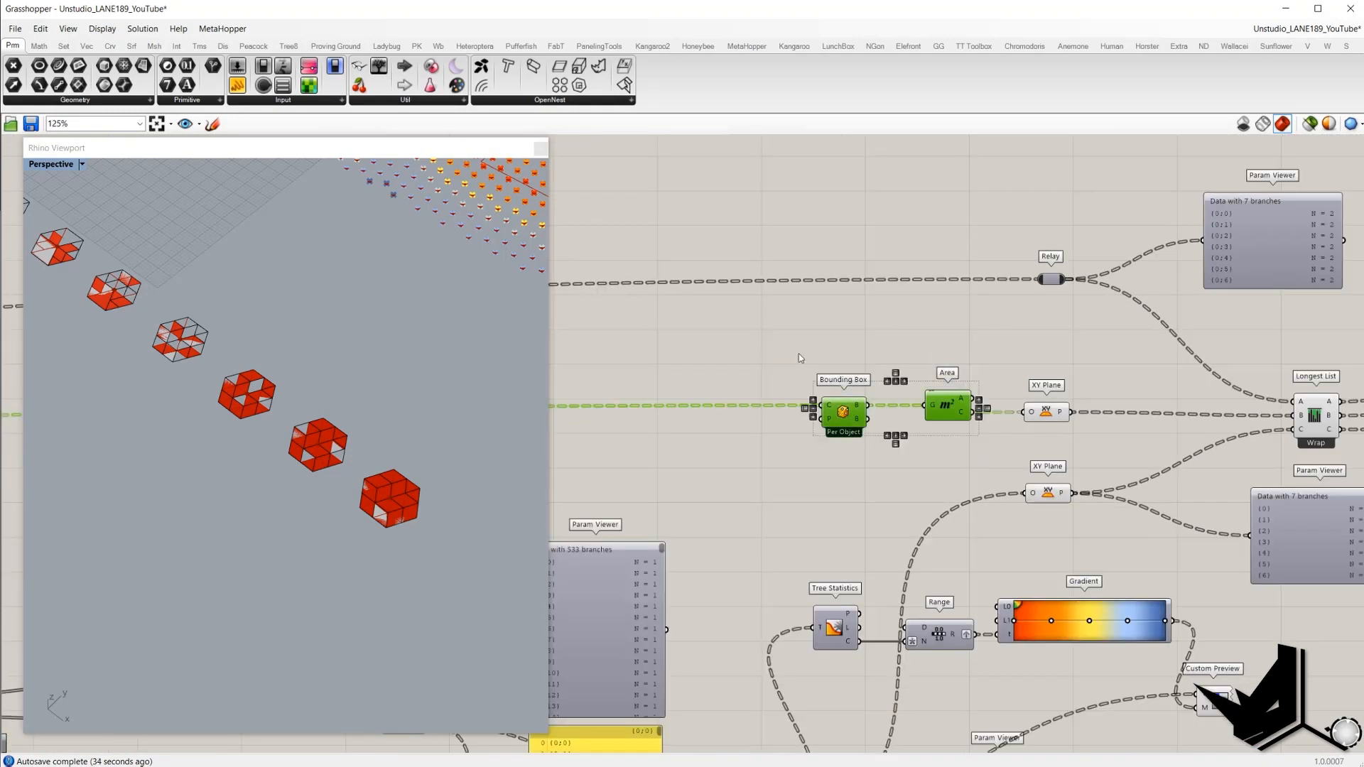
{"action": "left_click", "coordinate": [1047, 412]}
{"action": "left_click", "coordinate": [907, 356]}
- Trace the data from the Longest List component through to the Orient component's geometry input and inspect its branches
{"action": "right_click_drag", "start_coordinate": [919, 354], "coordinate": [574, 346]}
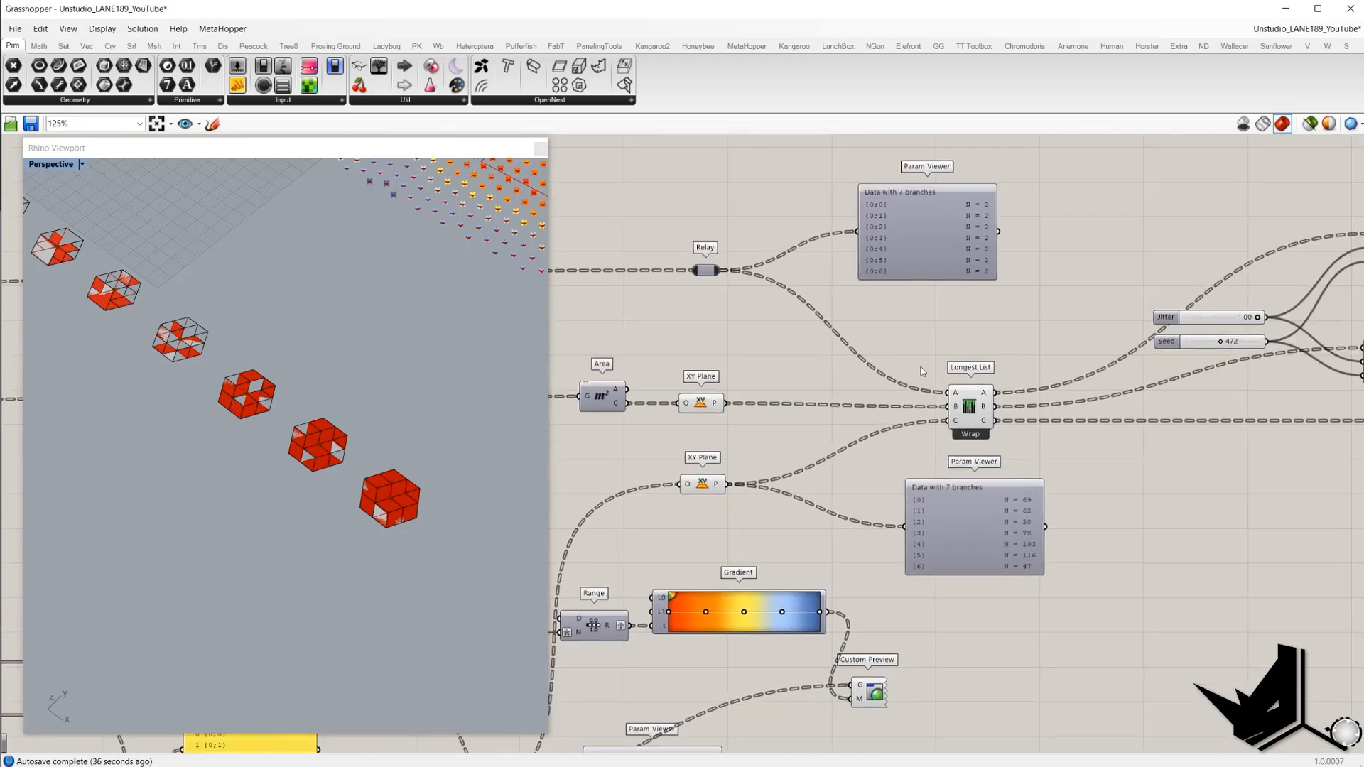
{"action": "right_click_drag", "start_coordinate": [1006, 389], "coordinate": [913, 393]}
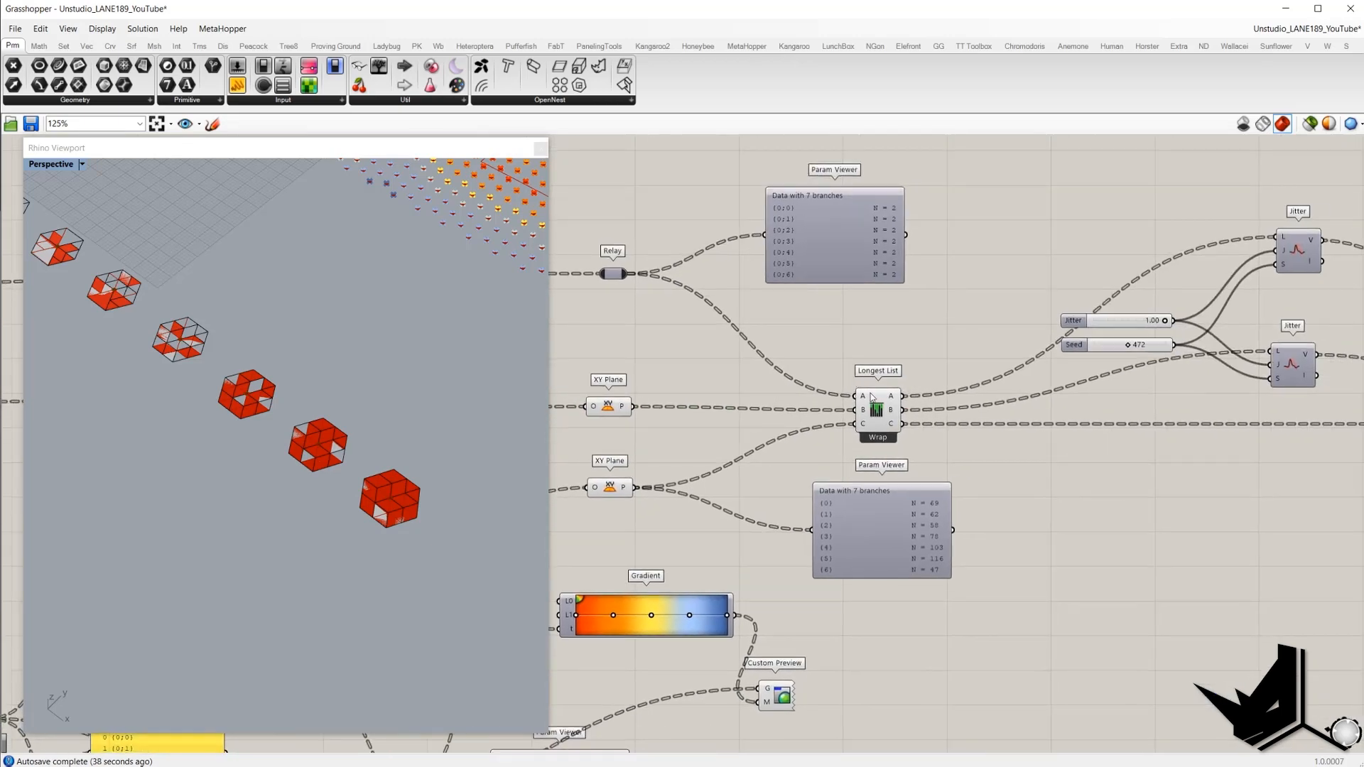
{"action": "right_click_drag", "start_coordinate": [1289, 384], "coordinate": [711, 338]}
{"action": "scroll", "coordinate": [1009, 366], "scroll_direction": "up", "scroll_amount": 4}
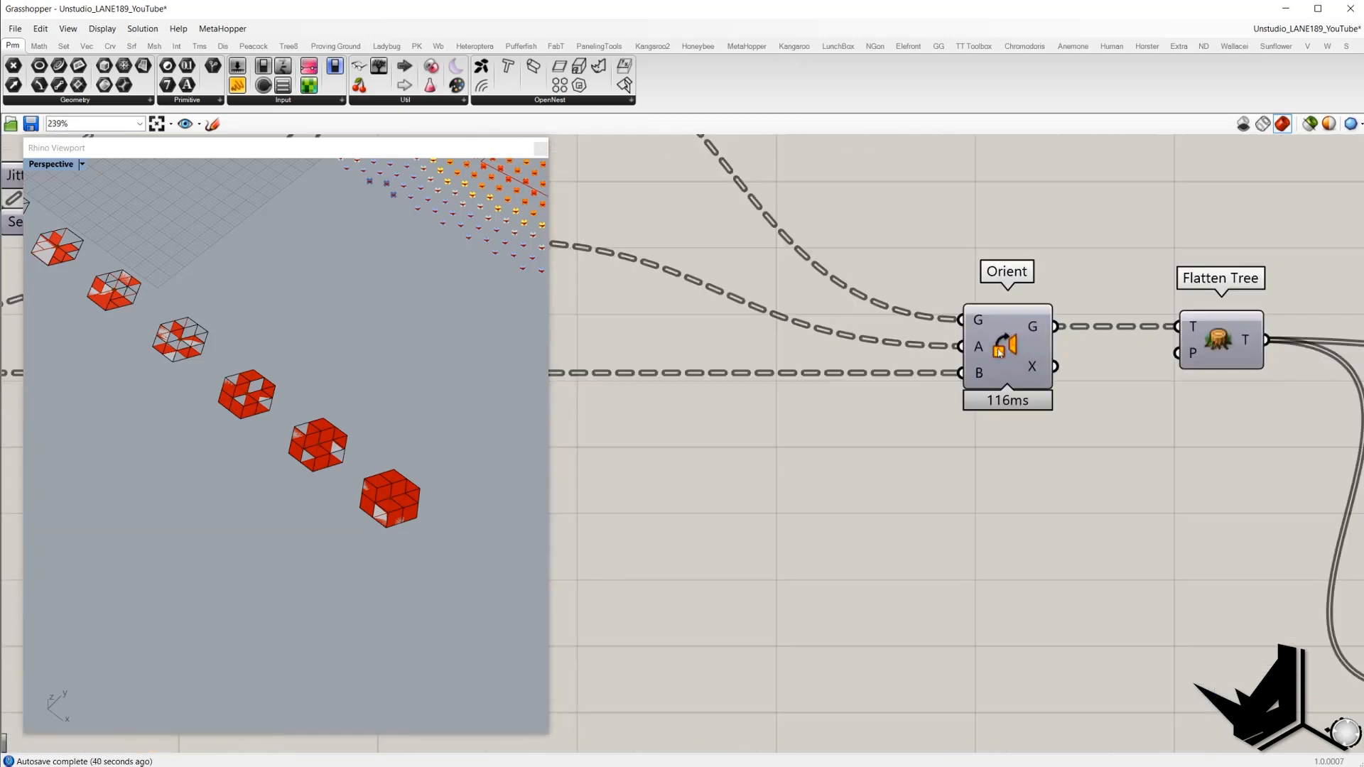
{"action": "left_click_drag", "start_coordinate": [918, 263], "coordinate": [993, 344]}
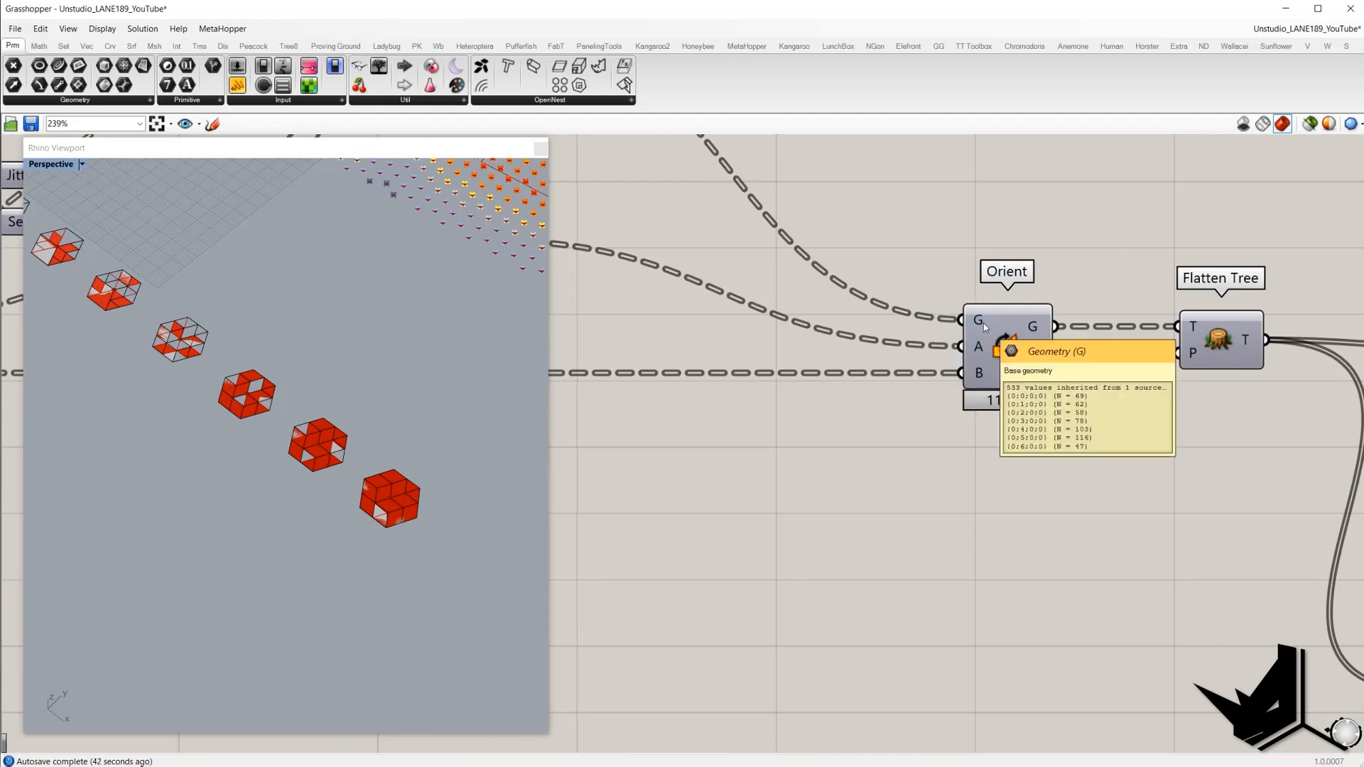
{"action": "scroll", "coordinate": [983, 322], "scroll_direction": "down", "scroll_amount": 6}
{"action": "right_click_drag", "start_coordinate": [568, 319], "coordinate": [1023, 320]}
{"action": "scroll", "coordinate": [1002, 316], "scroll_direction": "up", "scroll_amount": 3}
{"action": "left_click_drag", "start_coordinate": [979, 308], "coordinate": [950, 304]}
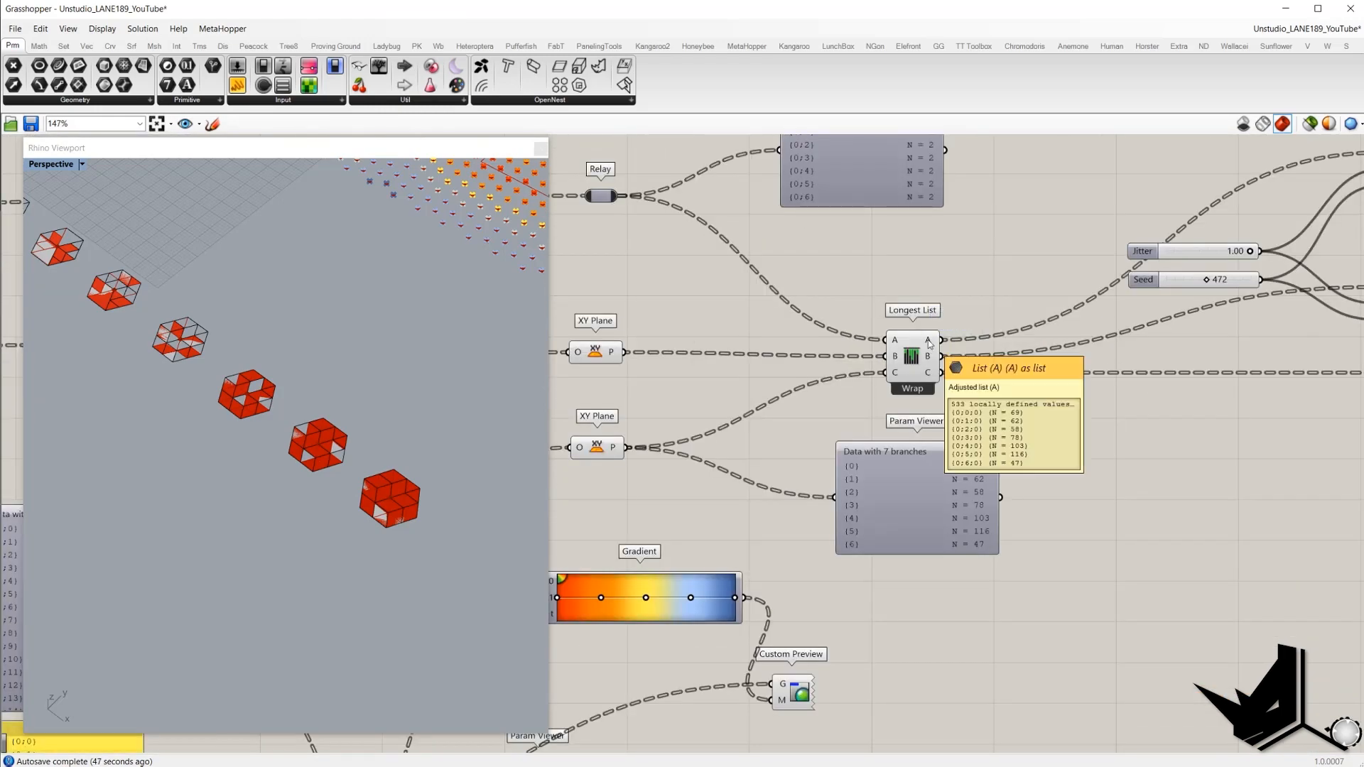
- Add a Param Viewer above the Longest List component and wire it to the A output
{"action": "right_click_drag", "start_coordinate": [213, 333], "coordinate": [255, 356], "text": "shift"}
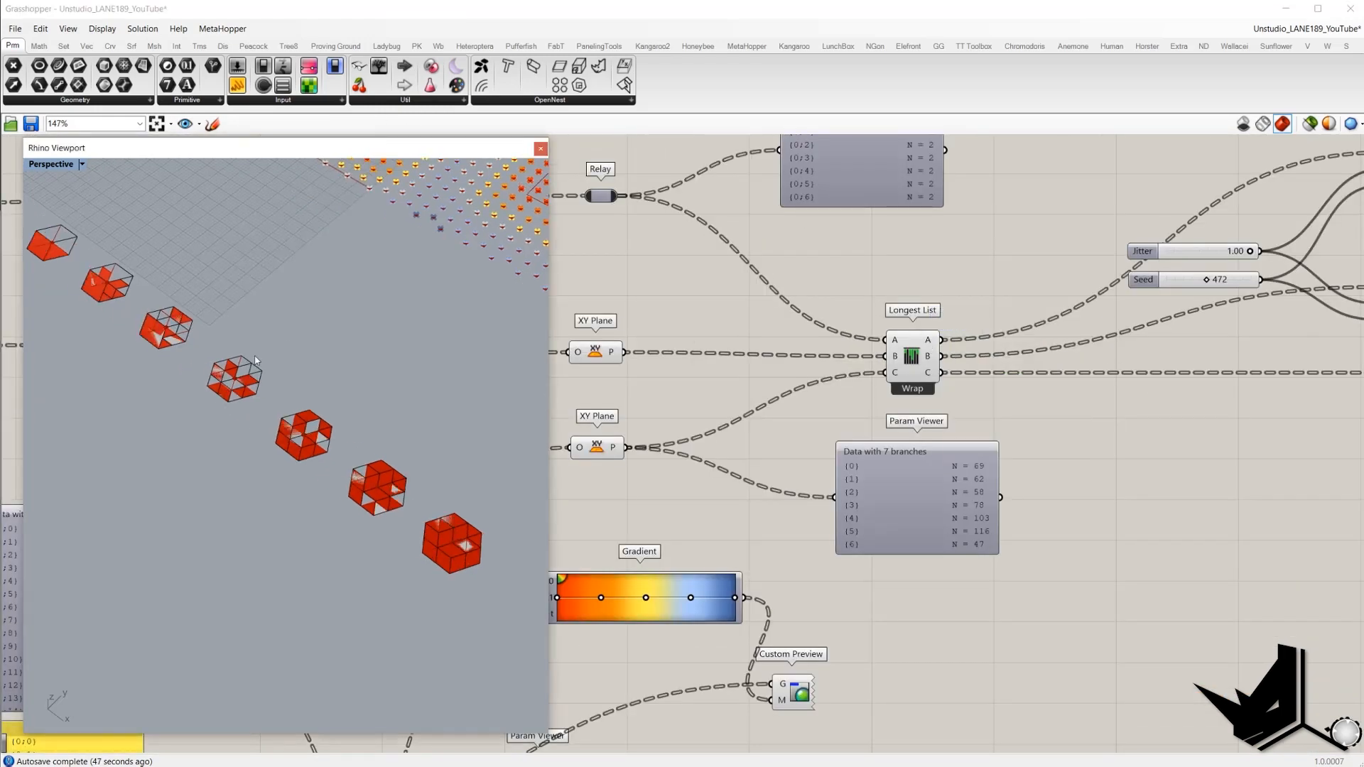
{"action": "left_click", "coordinate": [379, 66]}
{"action": "left_click", "coordinate": [1020, 257]}
{"action": "left_click_drag", "start_coordinate": [942, 339], "coordinate": [1034, 187]}
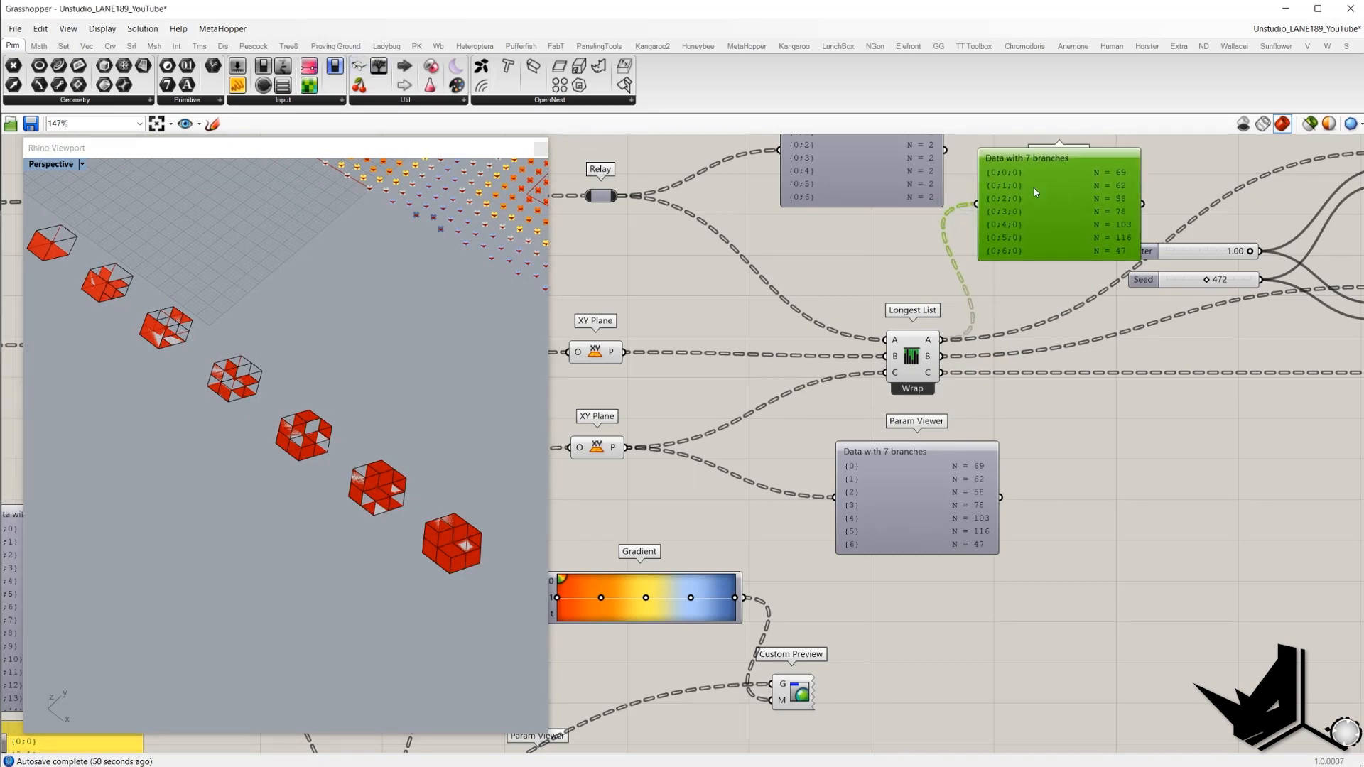
{"action": "scroll", "coordinate": [940, 337], "scroll_direction": "up", "scroll_amount": 3}
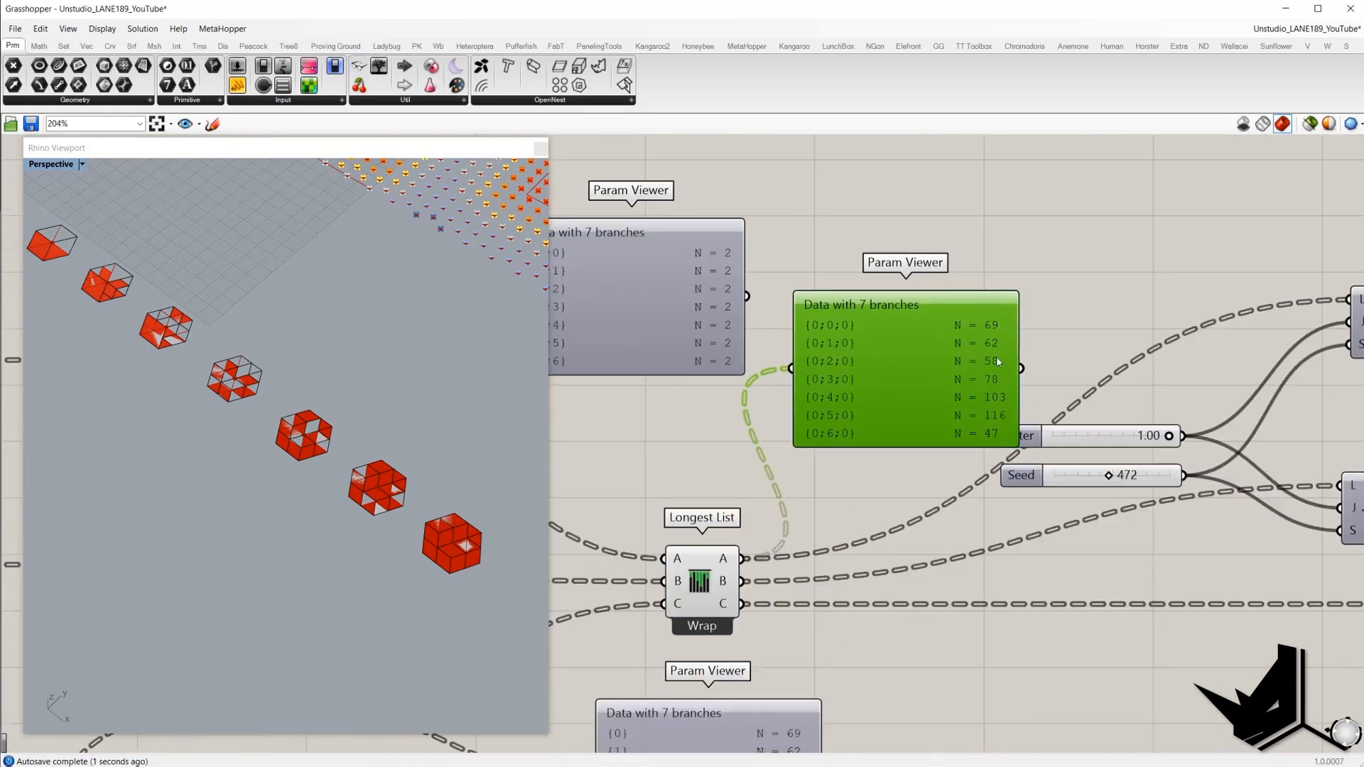
- Compare the Longest List output's branch structure with the target planes shown in the lower Param Viewer
{"action": "scroll", "coordinate": [996, 356], "scroll_direction": "down", "scroll_amount": 3}
{"action": "scroll", "coordinate": [1004, 321], "scroll_direction": "up", "scroll_amount": 2}
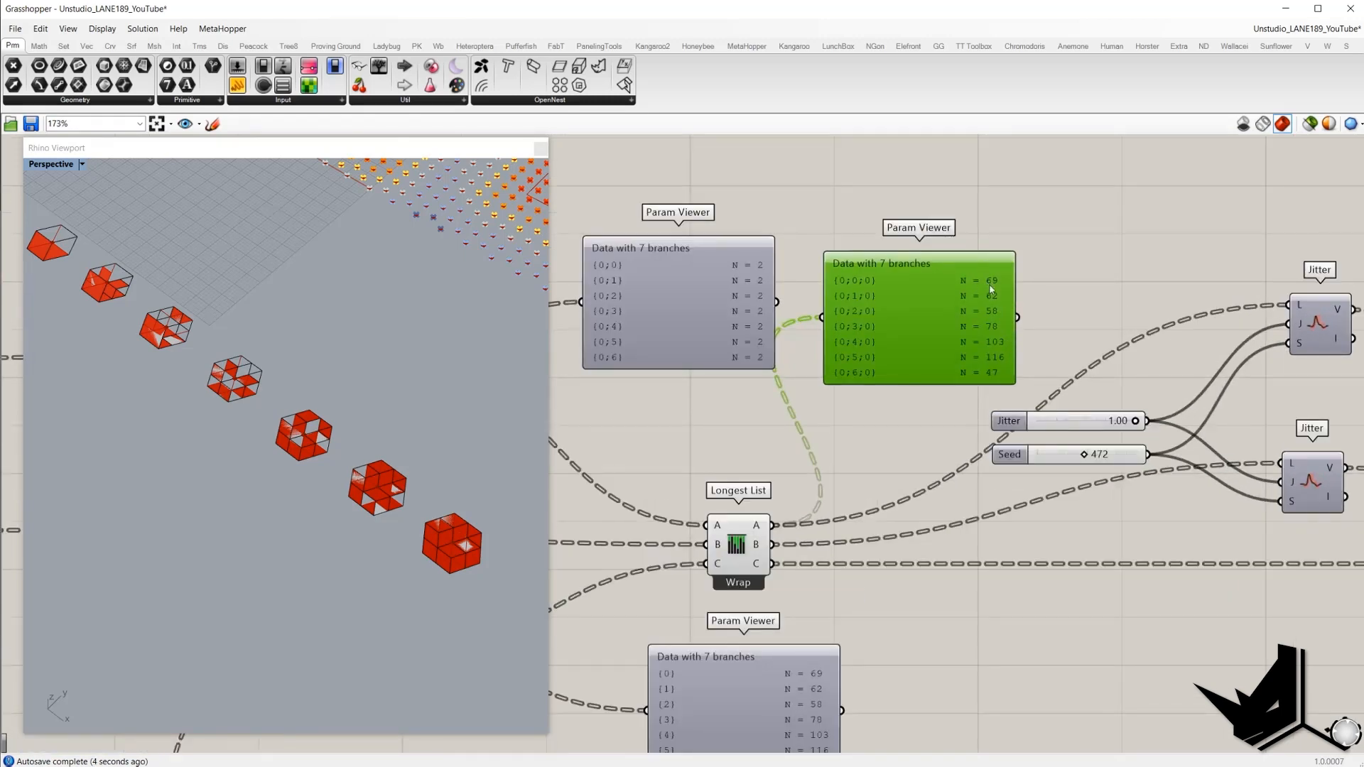
{"action": "right_click_drag", "start_coordinate": [809, 622], "coordinate": [893, 469]}
{"action": "left_click_drag", "start_coordinate": [946, 491], "coordinate": [893, 650]}
{"action": "scroll", "coordinate": [991, 554], "scroll_direction": "down", "scroll_amount": 3}
{"action": "left_click_drag", "start_coordinate": [1008, 289], "coordinate": [1018, 288]}
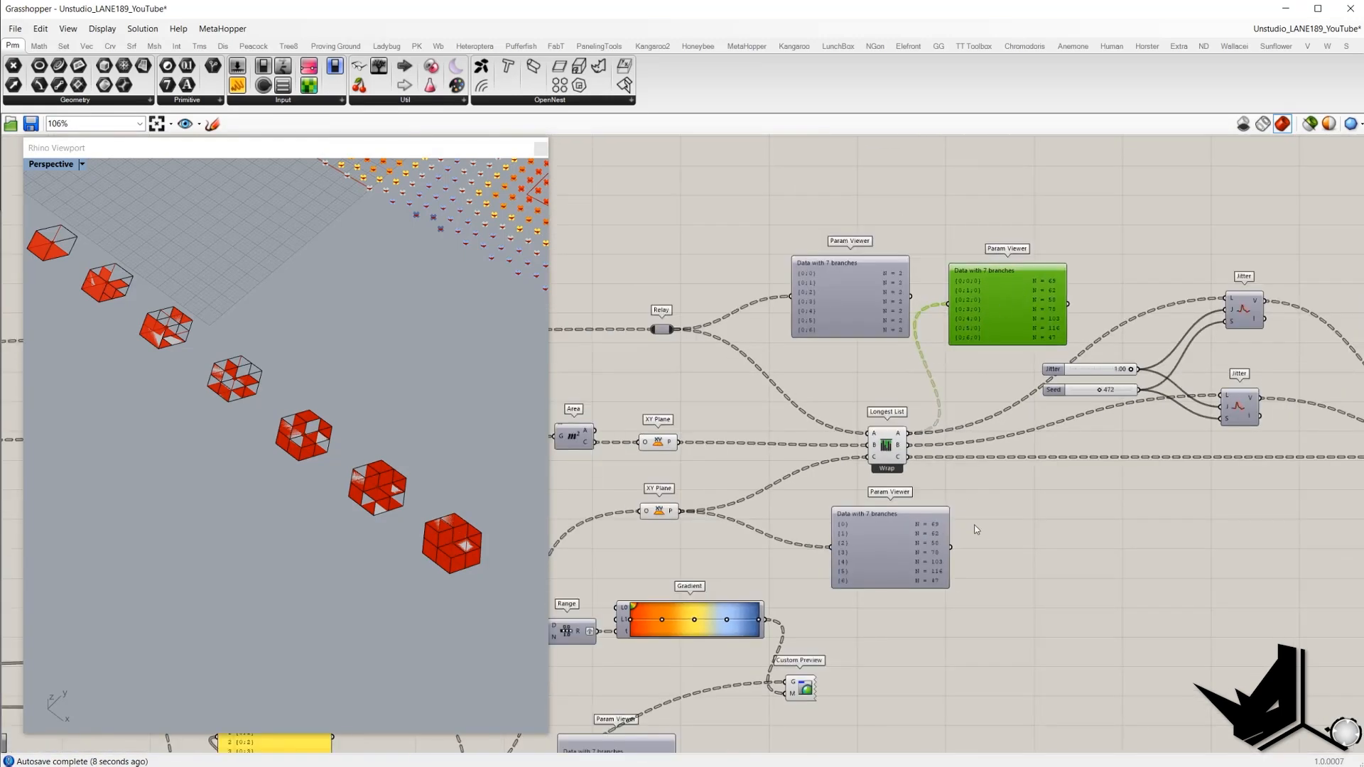
- Inspect the row of modules and the colour-coded grid of target points in the Rhino viewport
{"action": "scroll", "coordinate": [913, 292], "scroll_direction": "up", "scroll_amount": 3}
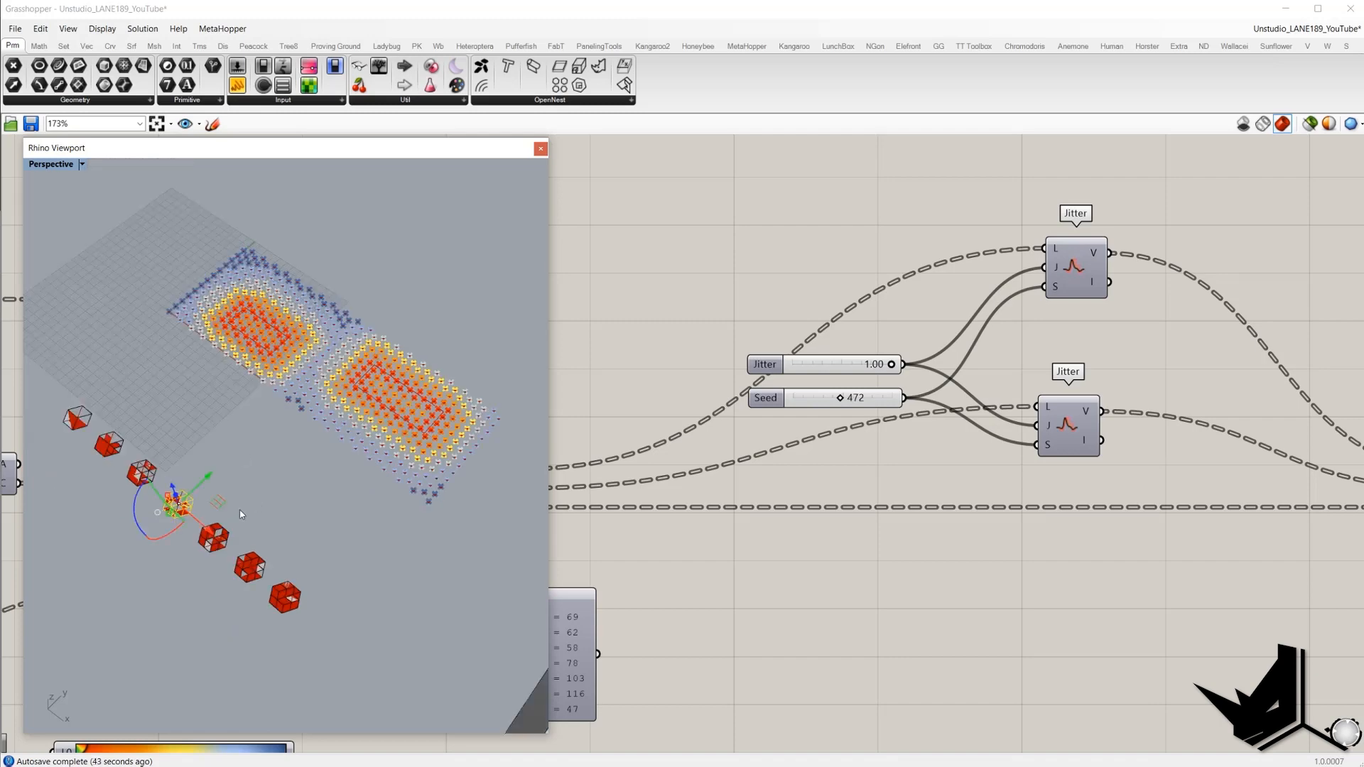
{"action": "left_click", "coordinate": [240, 509]}
{"action": "scroll", "coordinate": [240, 515], "scroll_direction": "up", "scroll_amount": 5}
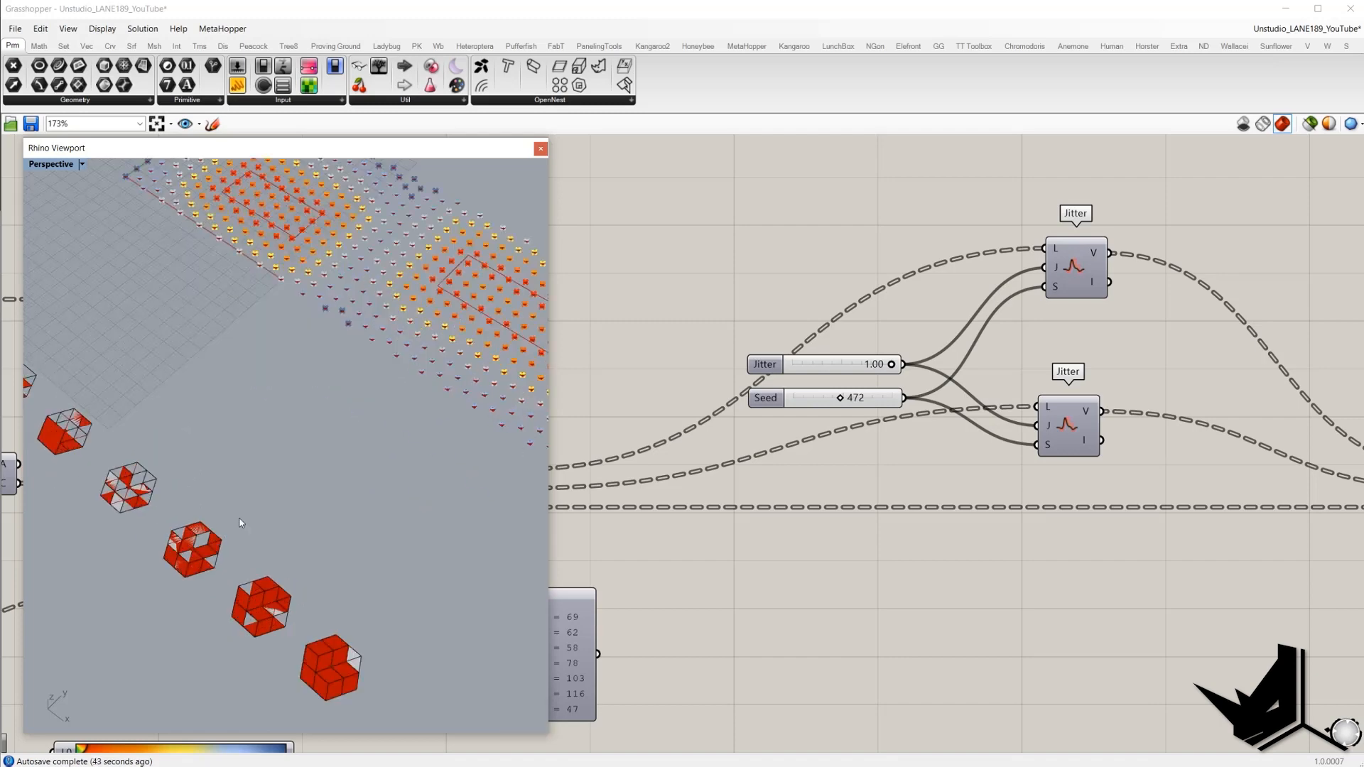
{"action": "left_click_drag", "start_coordinate": [240, 518], "coordinate": [150, 560]}
{"action": "scroll", "coordinate": [150, 560], "scroll_direction": "down", "scroll_amount": 6}
{"action": "scroll", "coordinate": [297, 507], "scroll_direction": "up", "scroll_amount": 6}
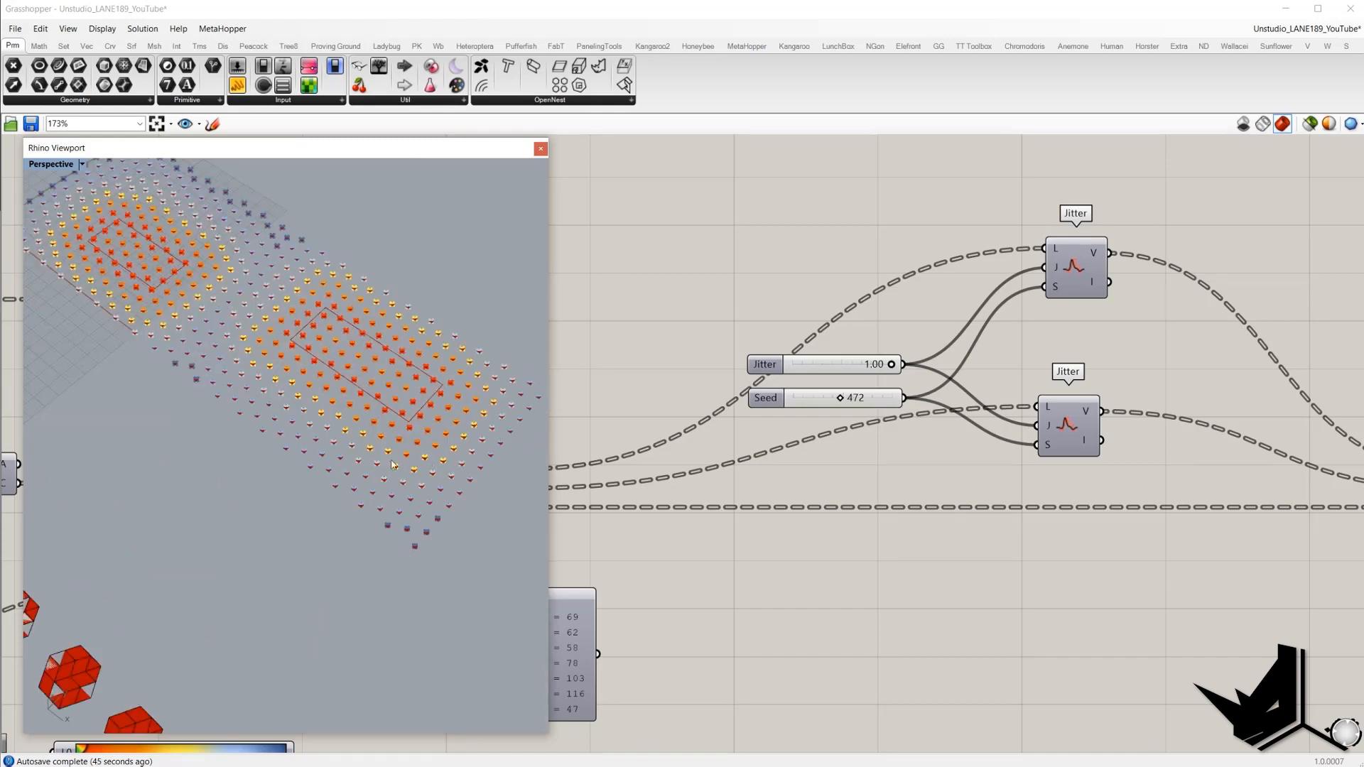
{"action": "scroll", "coordinate": [476, 401], "scroll_direction": "down", "scroll_amount": 2}
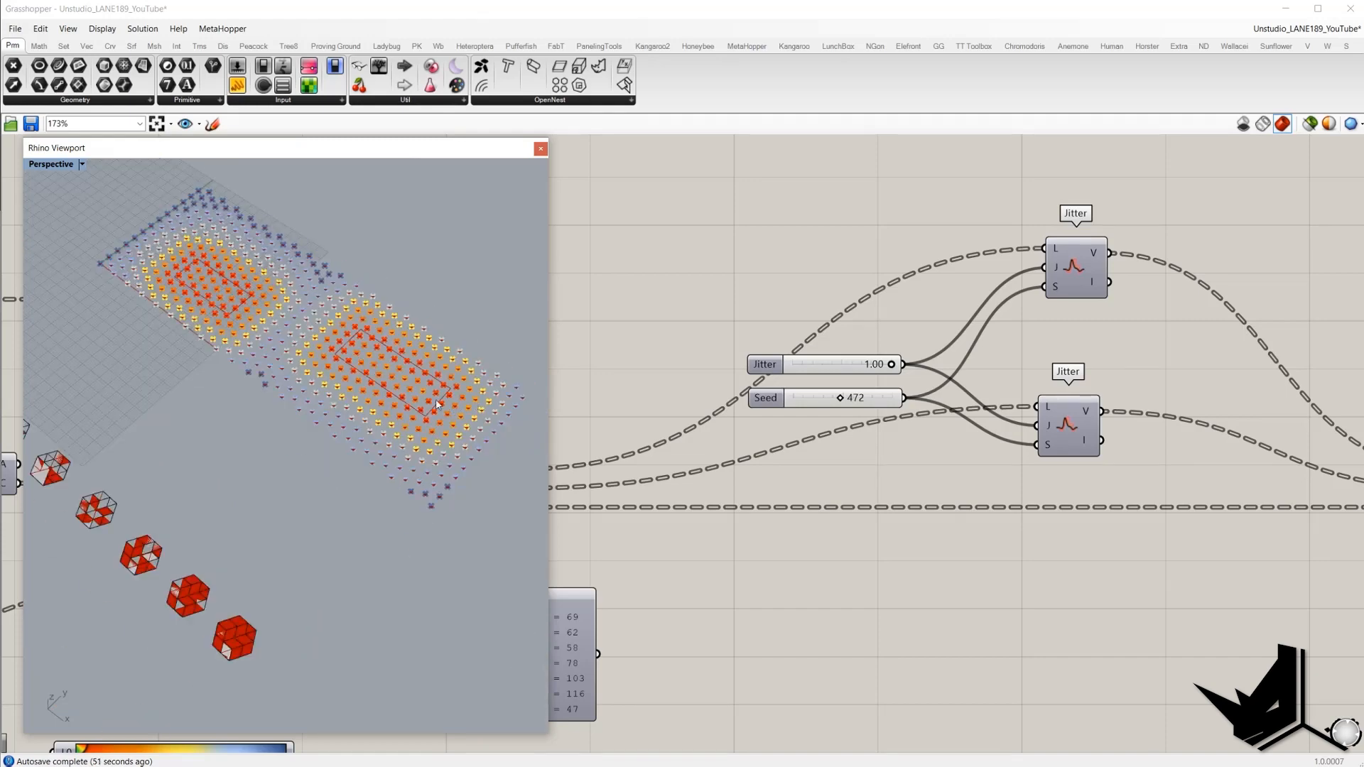
{"action": "scroll", "coordinate": [924, 353], "scroll_direction": "down", "scroll_amount": 2}
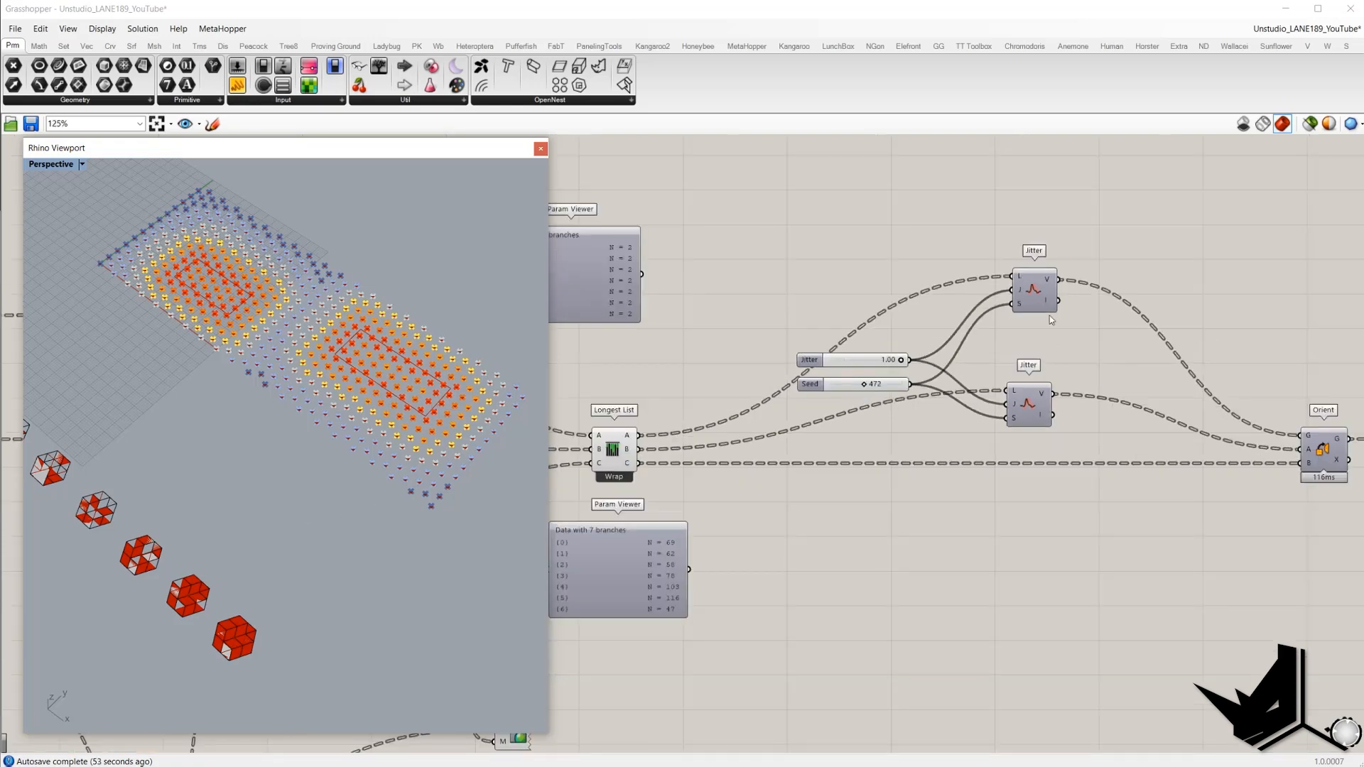
- Examine the two Jitter components and the shared Jitter and Seed sliders that drive their shuffling
{"action": "left_click_drag", "start_coordinate": [974, 225], "coordinate": [1100, 354]}
{"action": "scroll", "coordinate": [1072, 388], "scroll_direction": "up", "scroll_amount": 2}
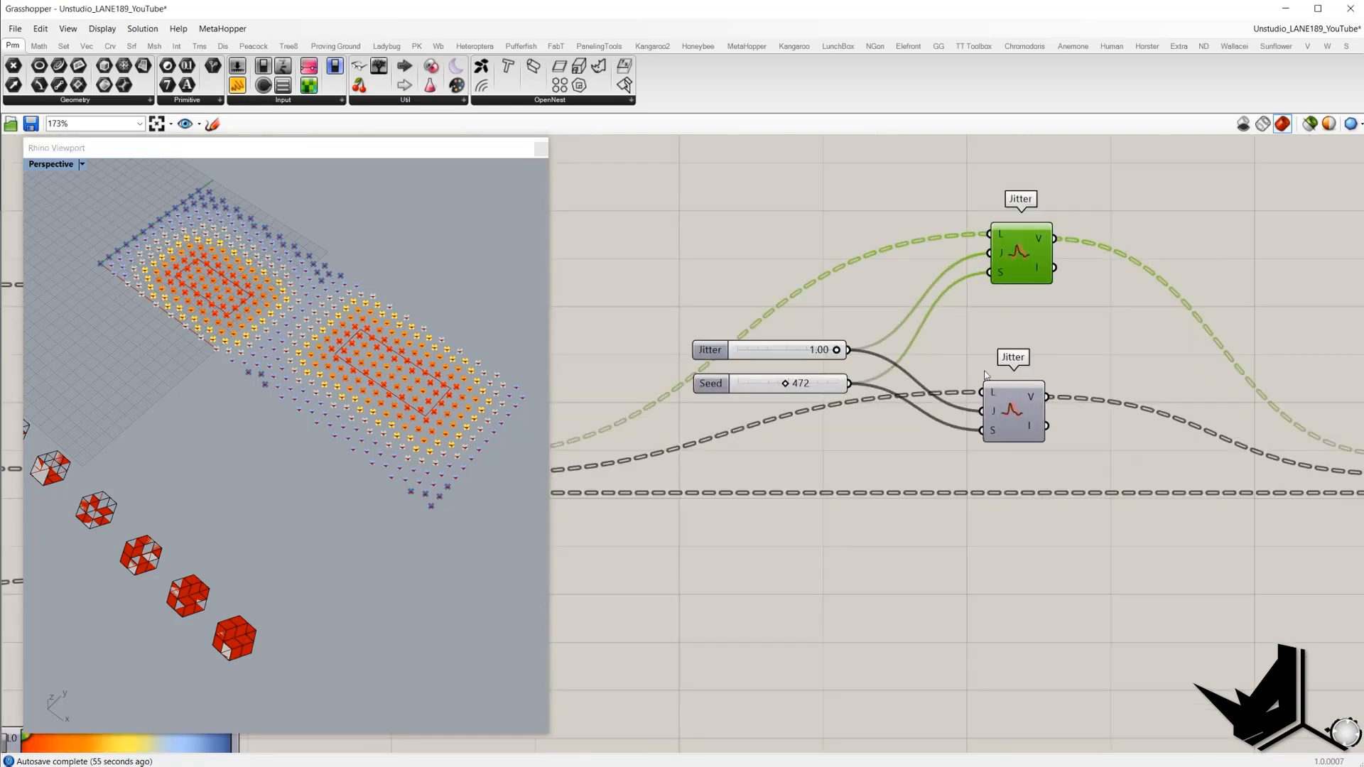
{"action": "left_click", "coordinate": [1014, 340]}
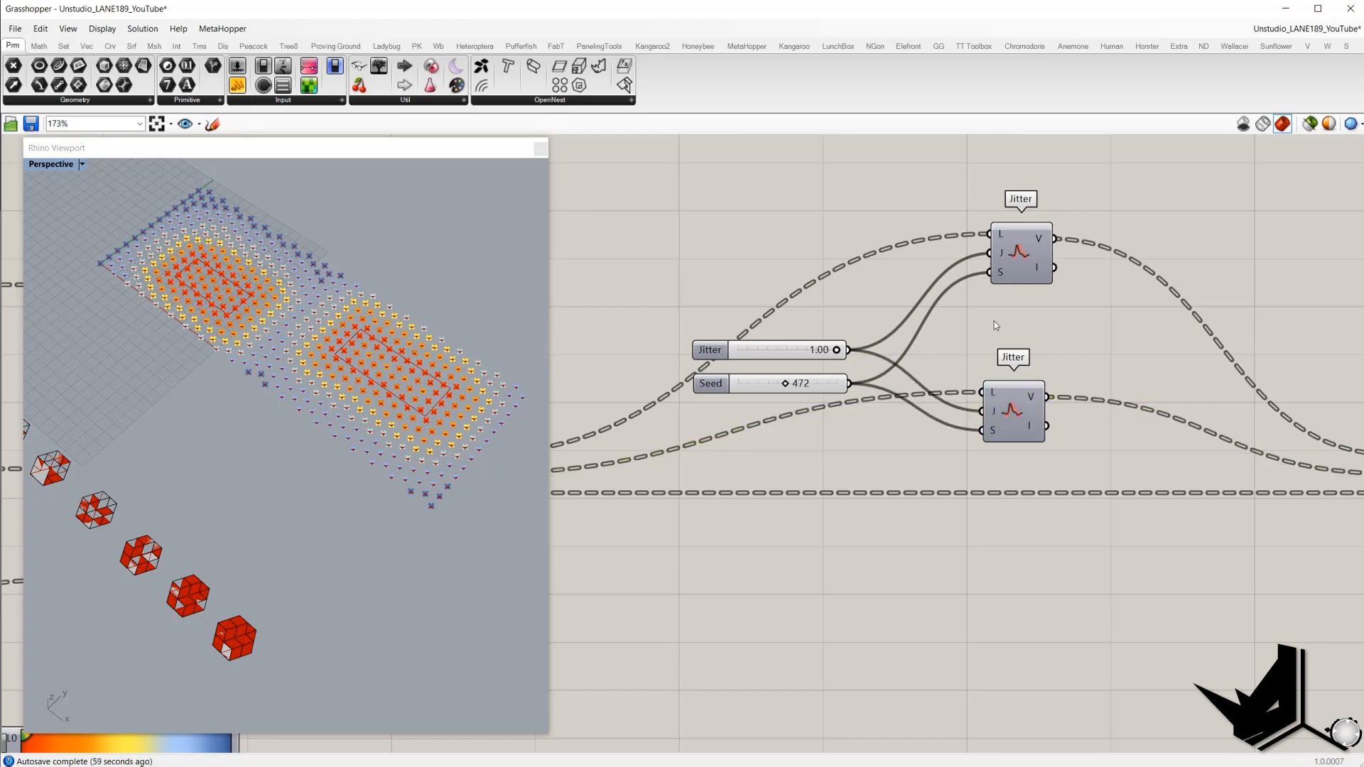
{"action": "scroll", "coordinate": [842, 351], "scroll_direction": "down", "scroll_amount": 1}
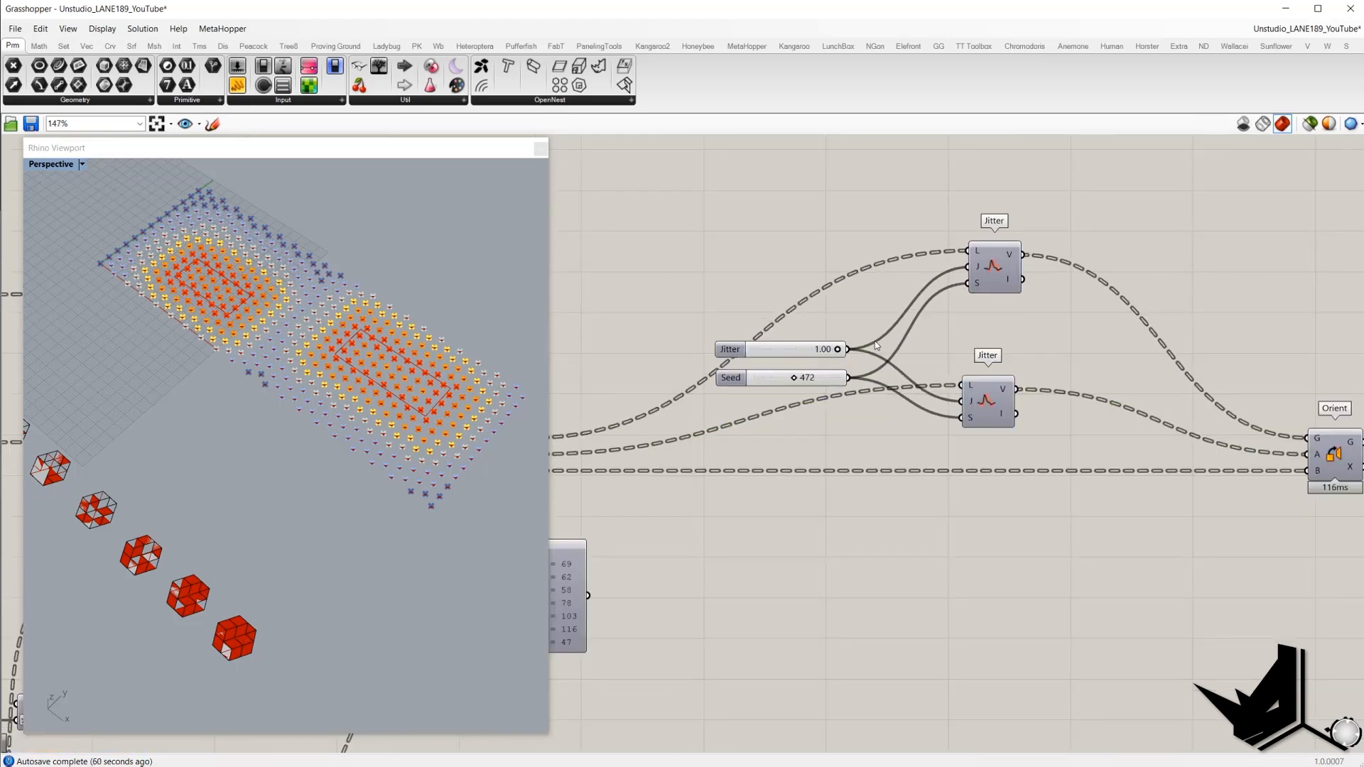
{"action": "mouse_move", "coordinate": [977, 270]}
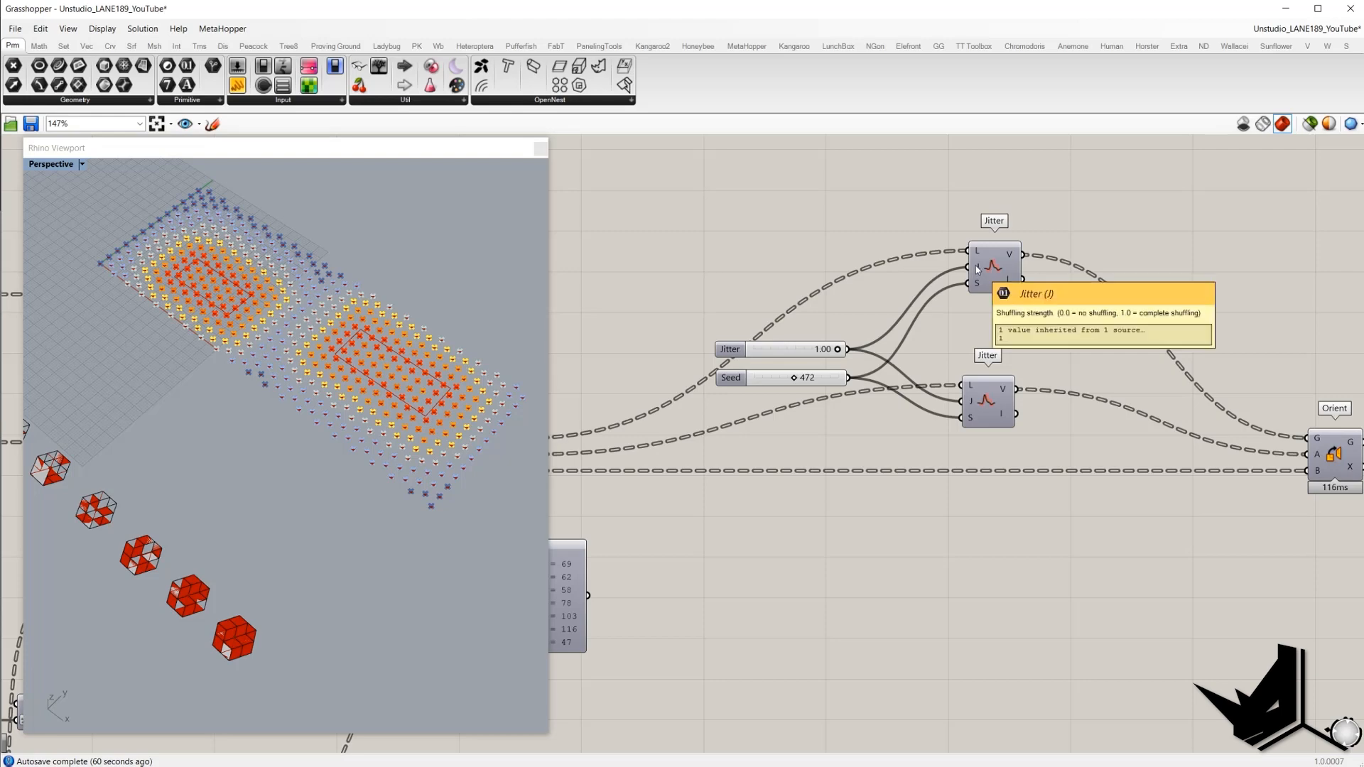
{"action": "left_click_drag", "start_coordinate": [680, 324], "coordinate": [870, 351]}
{"action": "scroll", "coordinate": [867, 346], "scroll_direction": "down", "scroll_amount": 3}
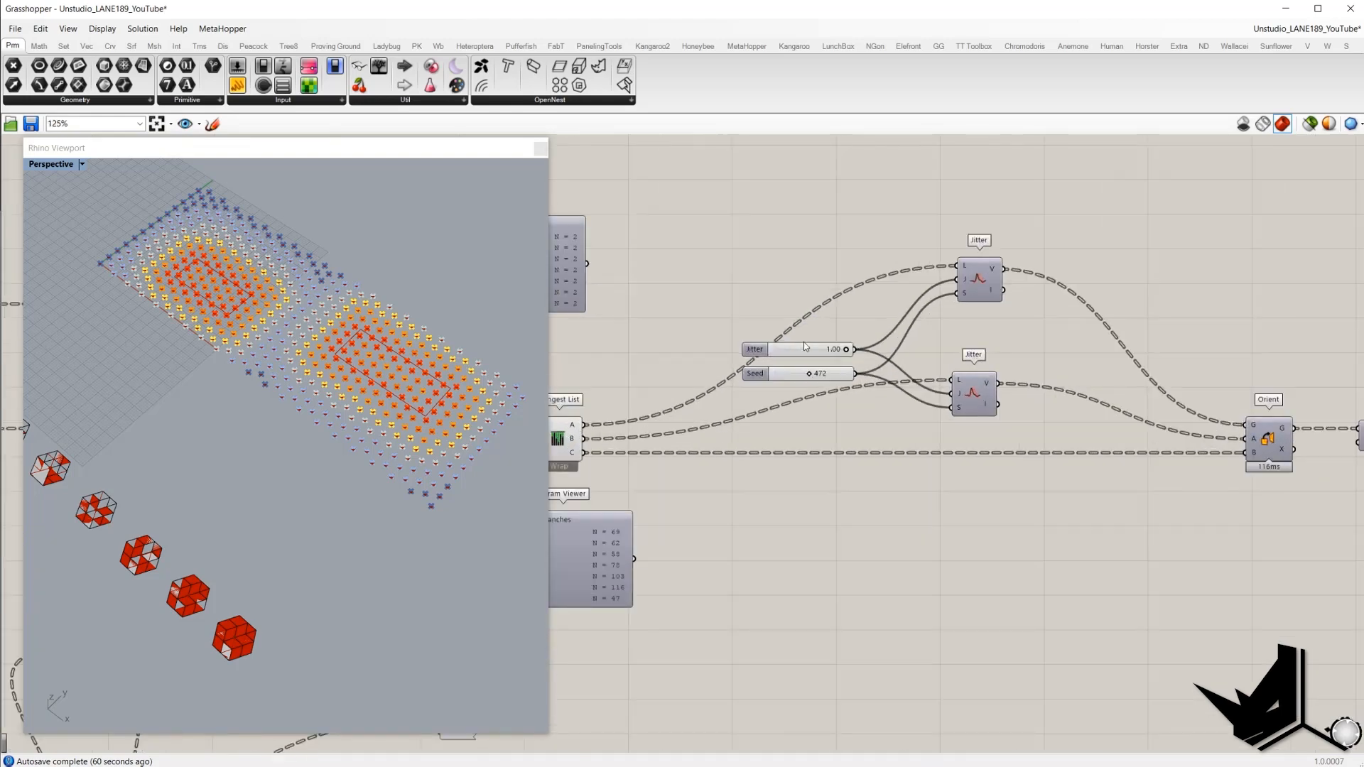
- Check how both Jitter components feed the Orient component and review the target point grid in the viewport
{"action": "scroll", "coordinate": [1108, 389], "scroll_direction": "up", "scroll_amount": 2}
{"action": "mouse_move", "coordinate": [1168, 424]}
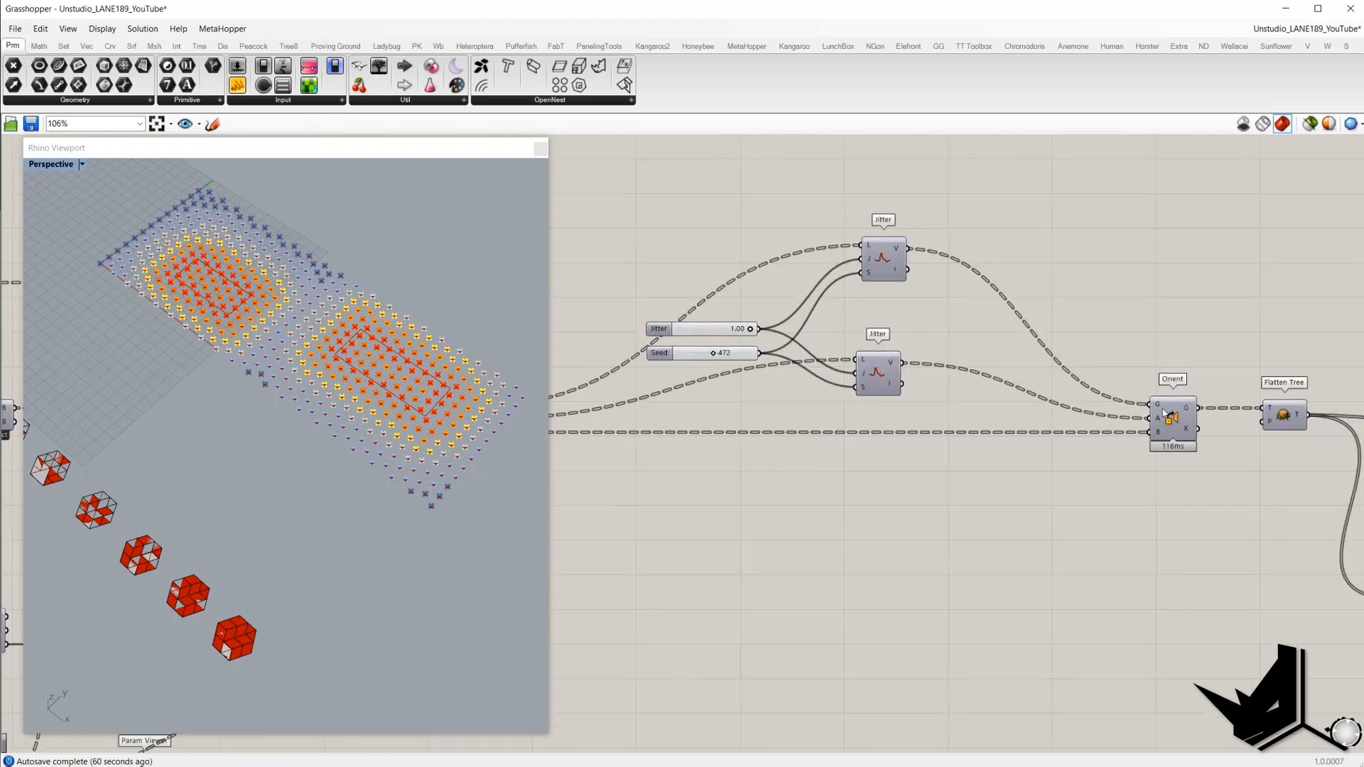
{"action": "scroll", "coordinate": [1153, 405], "scroll_direction": "down", "scroll_amount": 4}
{"action": "scroll", "coordinate": [1047, 403], "scroll_direction": "up", "scroll_amount": 3}
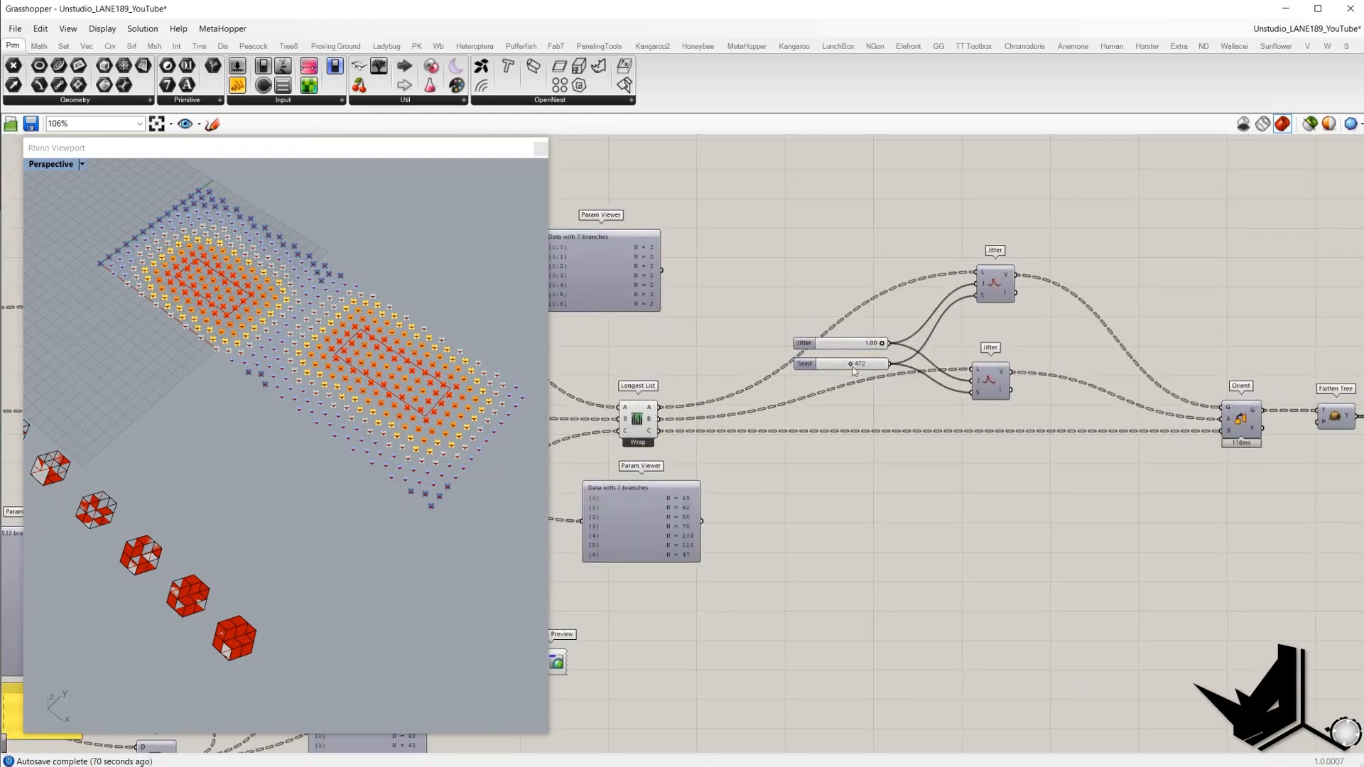
{"action": "left_click", "coordinate": [995, 284]}
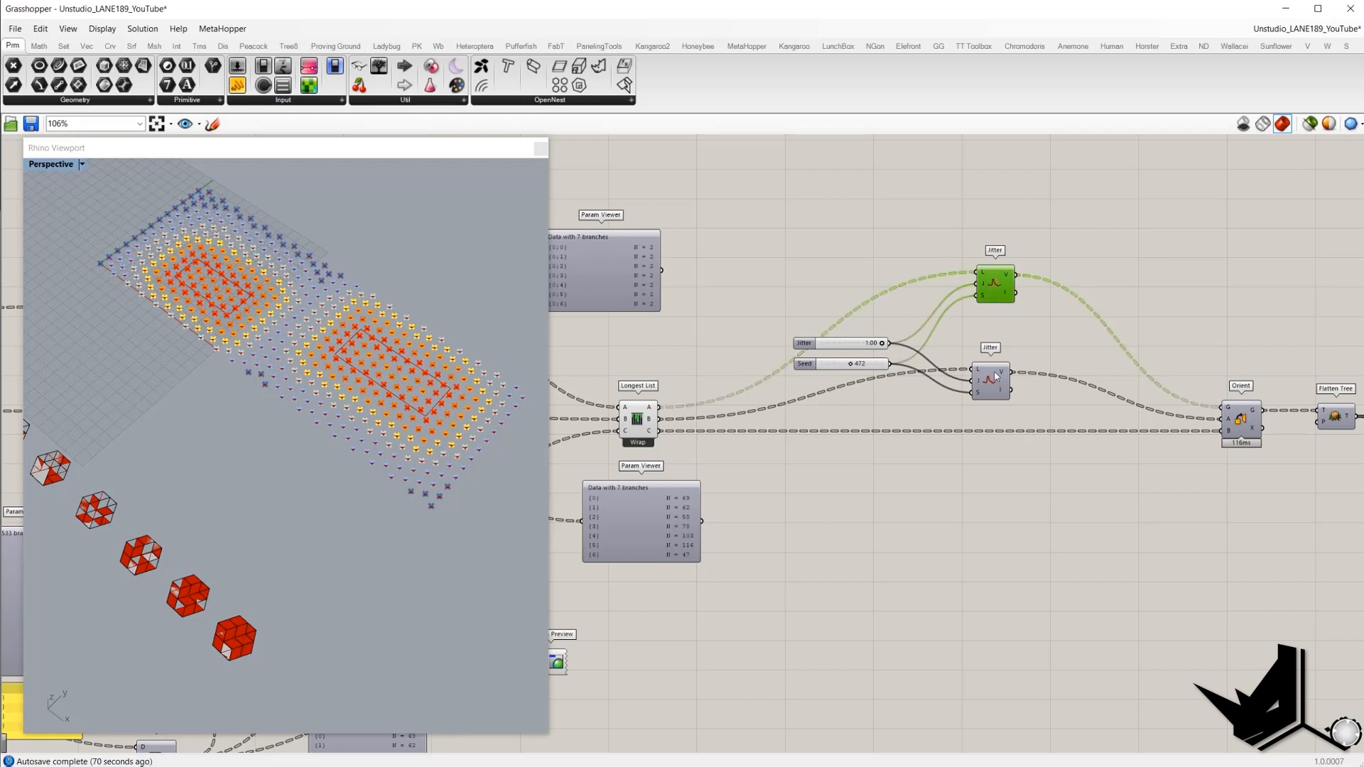
{"action": "left_click", "coordinate": [994, 371]}
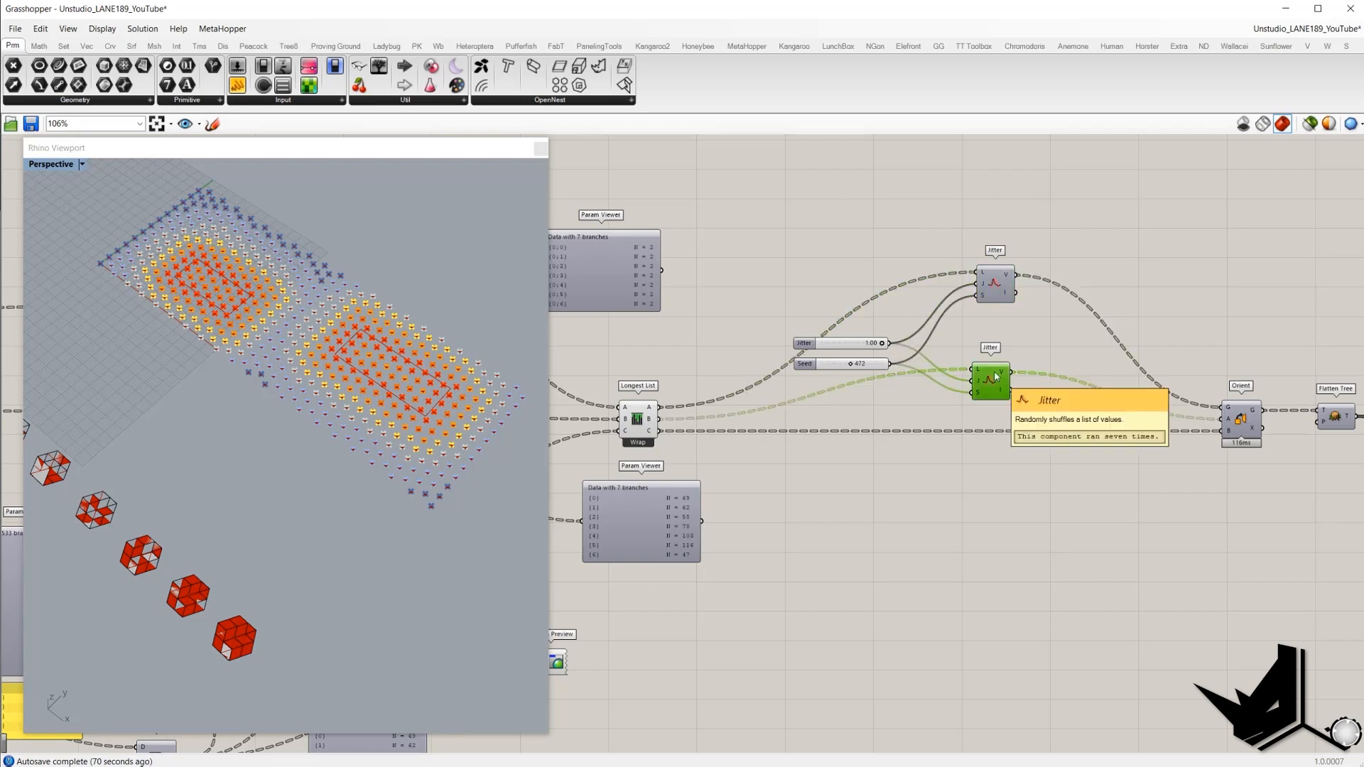
{"action": "left_click_drag", "start_coordinate": [101, 177], "coordinate": [418, 360]}
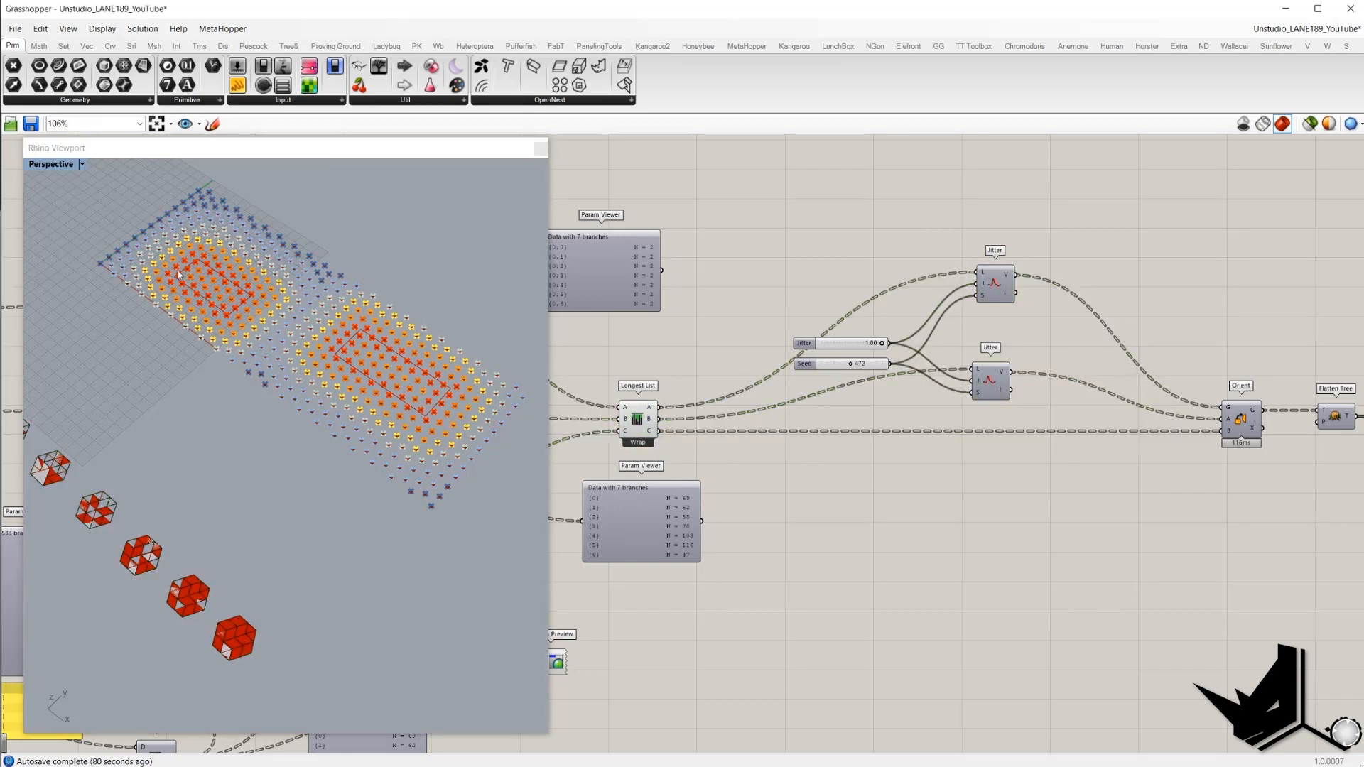
{"action": "left_click_drag", "start_coordinate": [101, 190], "coordinate": [539, 532]}
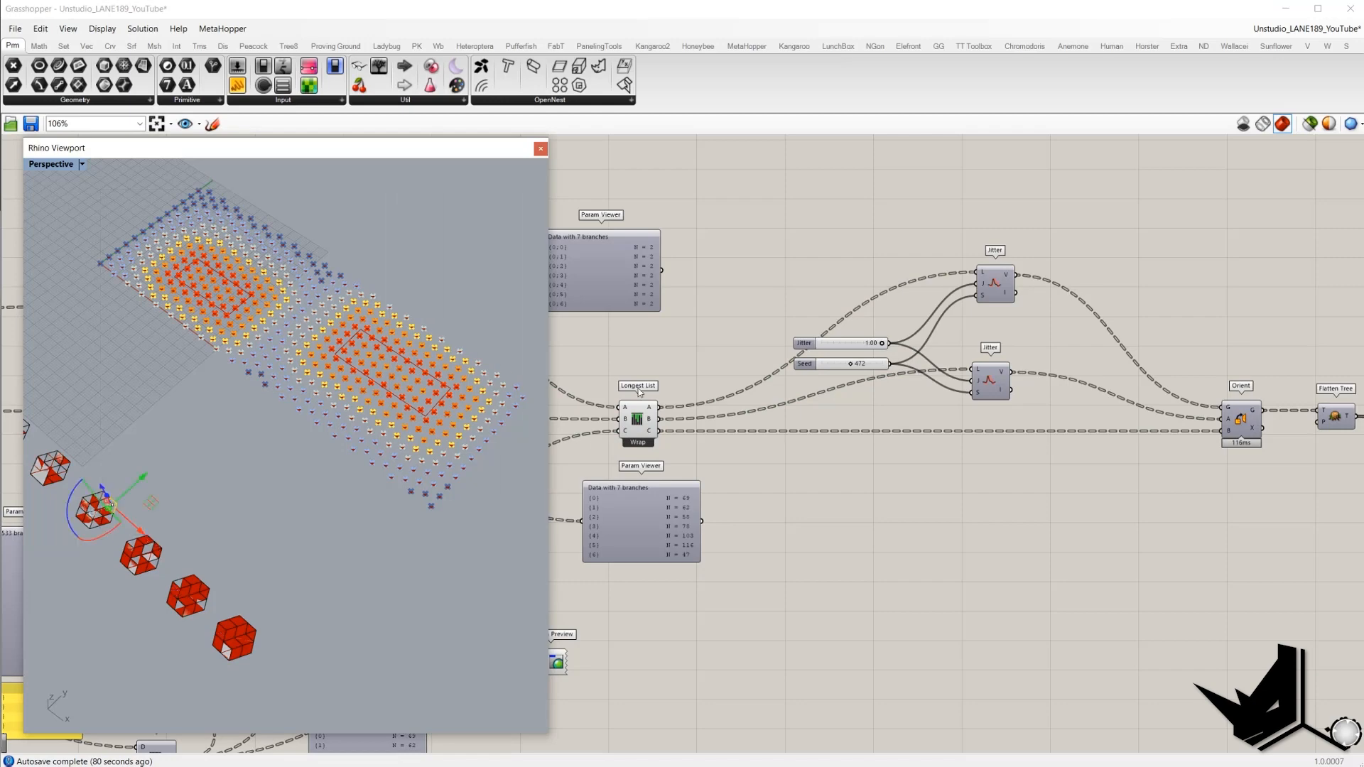
- Turn on the preview of the Orient component and view the modules distributed over the point grid
{"action": "scroll", "coordinate": [682, 383], "scroll_direction": "down", "scroll_amount": 2}
{"action": "scroll", "coordinate": [1061, 402], "scroll_direction": "up", "scroll_amount": 3}
{"action": "left_click", "coordinate": [1099, 419]}
{"action": "right_click", "coordinate": [1054, 312]}
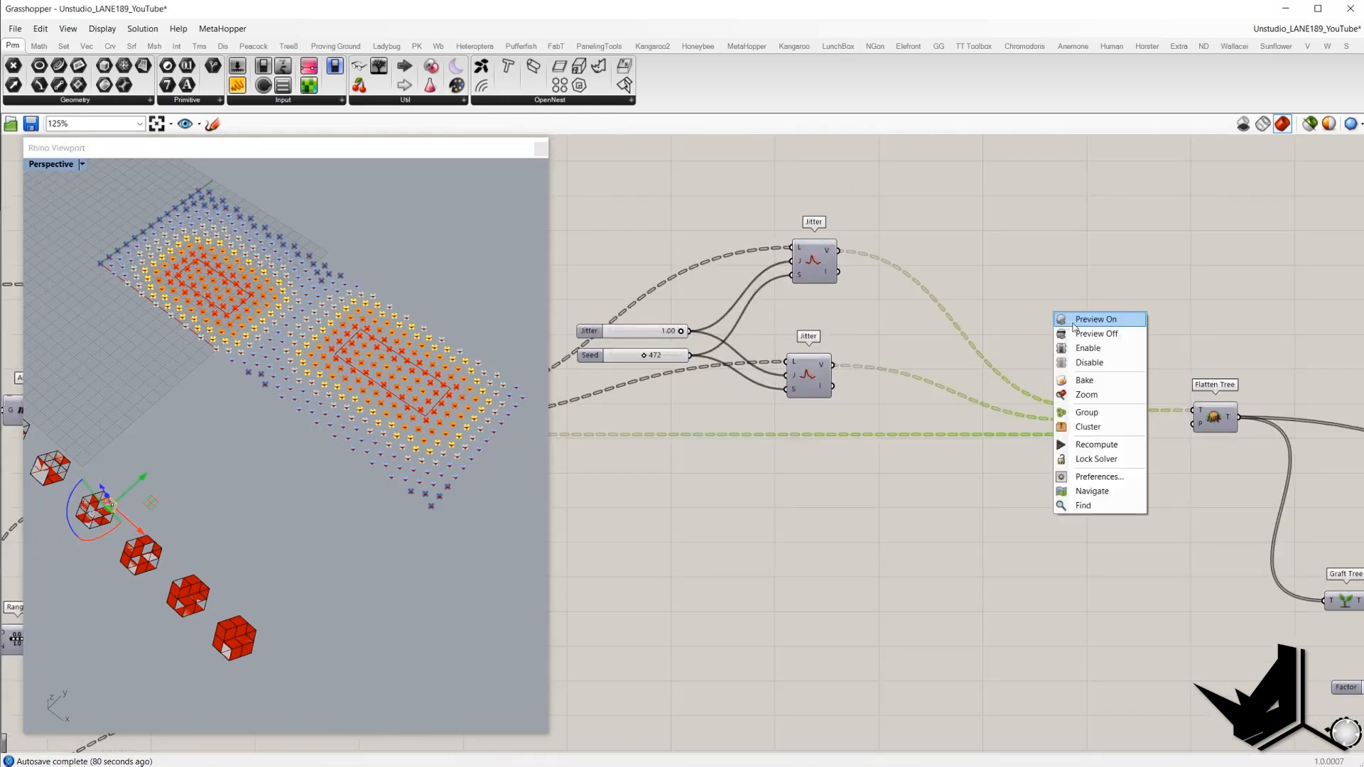
{"action": "left_click", "coordinate": [1072, 320]}
{"action": "left_click", "coordinate": [993, 337]}
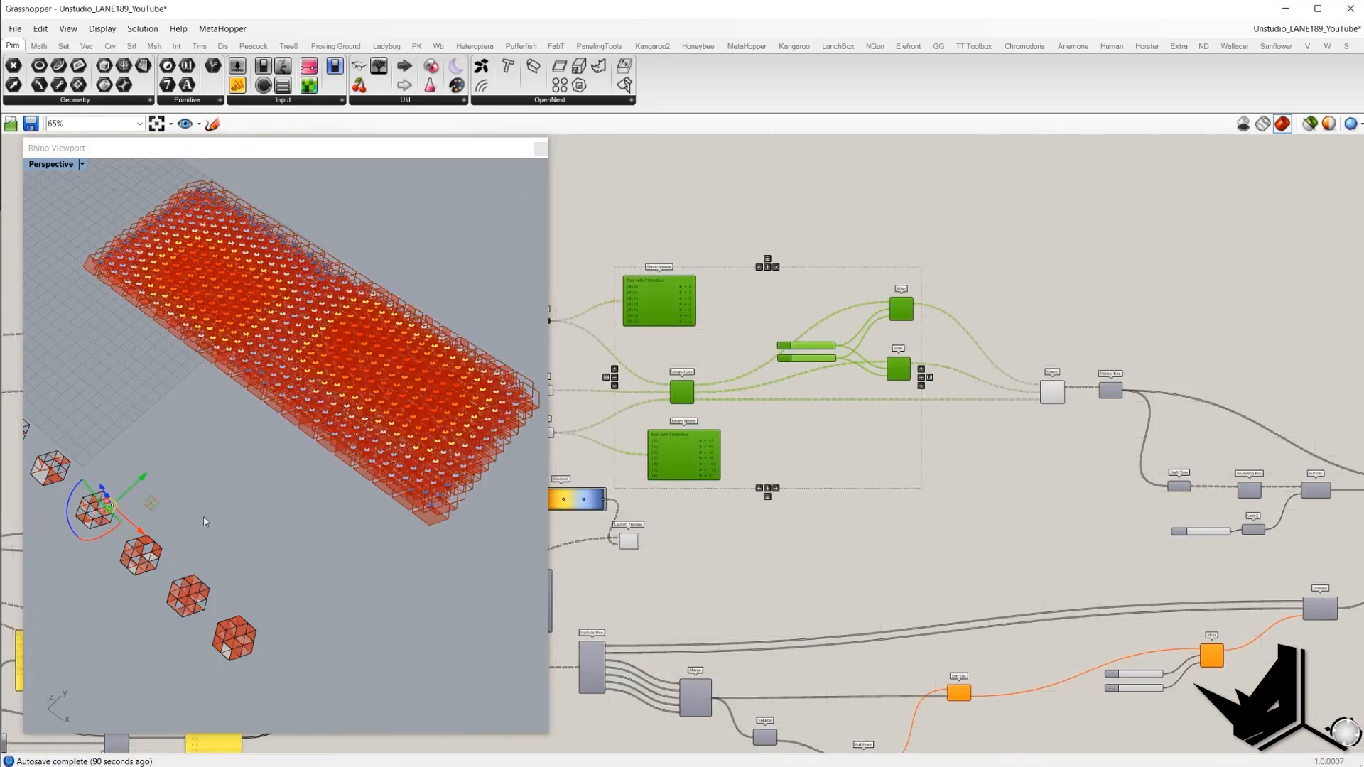
{"action": "right_click_drag", "start_coordinate": [212, 513], "coordinate": [246, 510]}
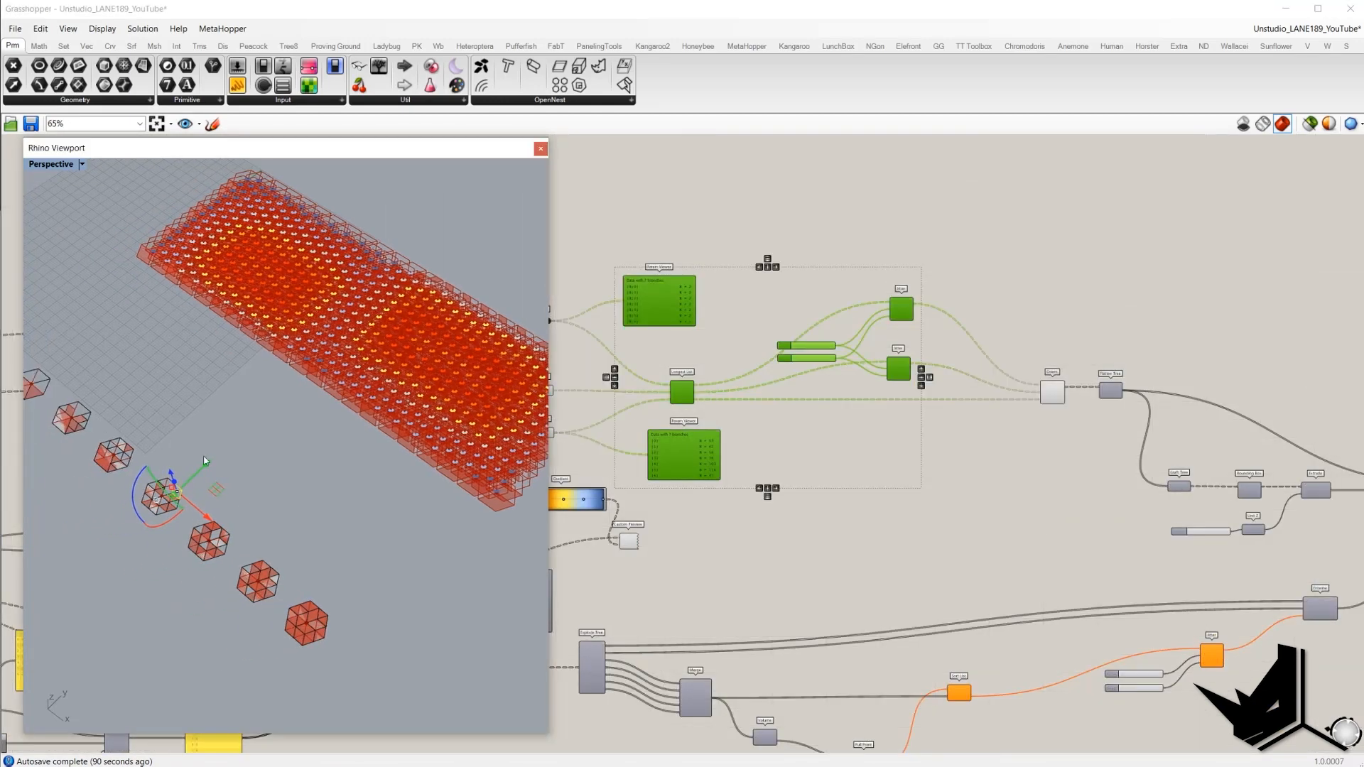
{"action": "right_click_drag", "start_coordinate": [204, 460], "coordinate": [403, 440]}
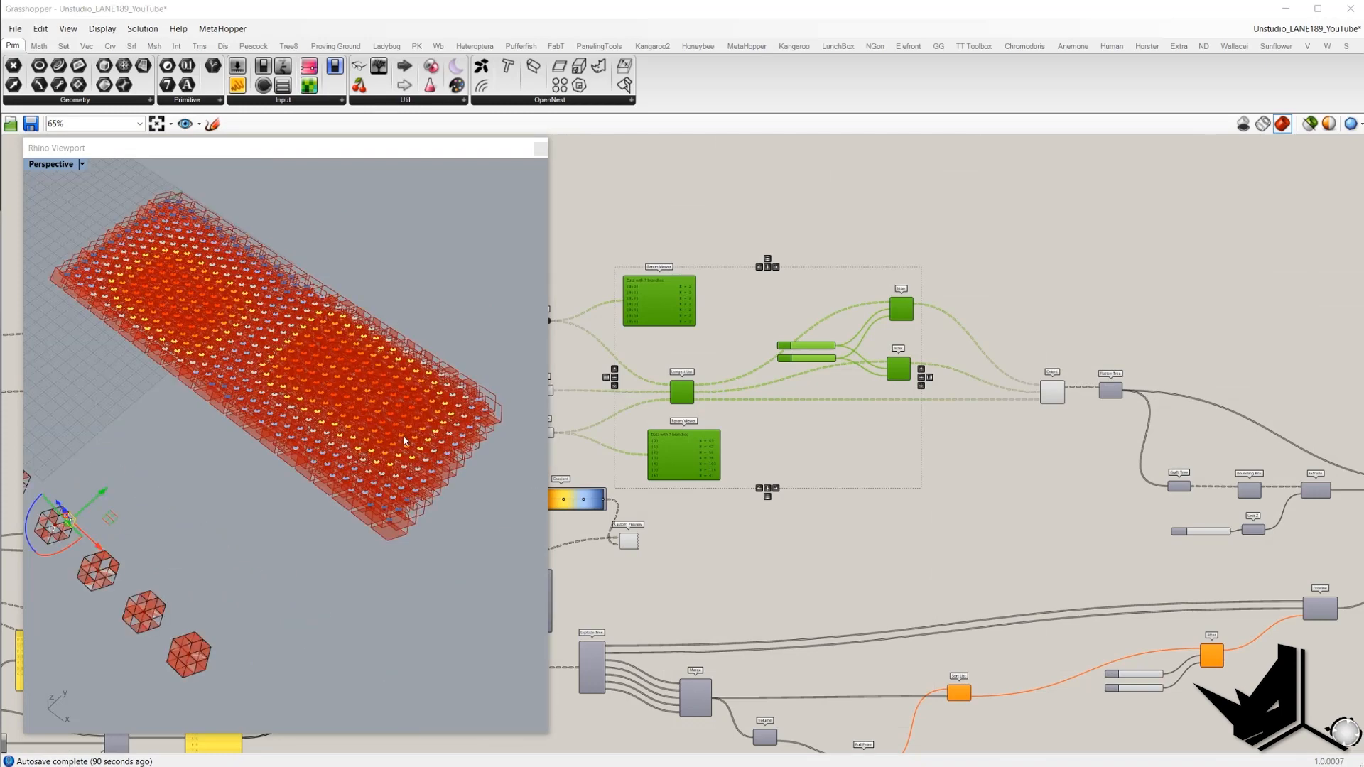
- Turn the preview of the Hexagonal grid component on and off again
{"action": "right_click_drag", "start_coordinate": [286, 477], "coordinate": [333, 438], "text": "shift"}
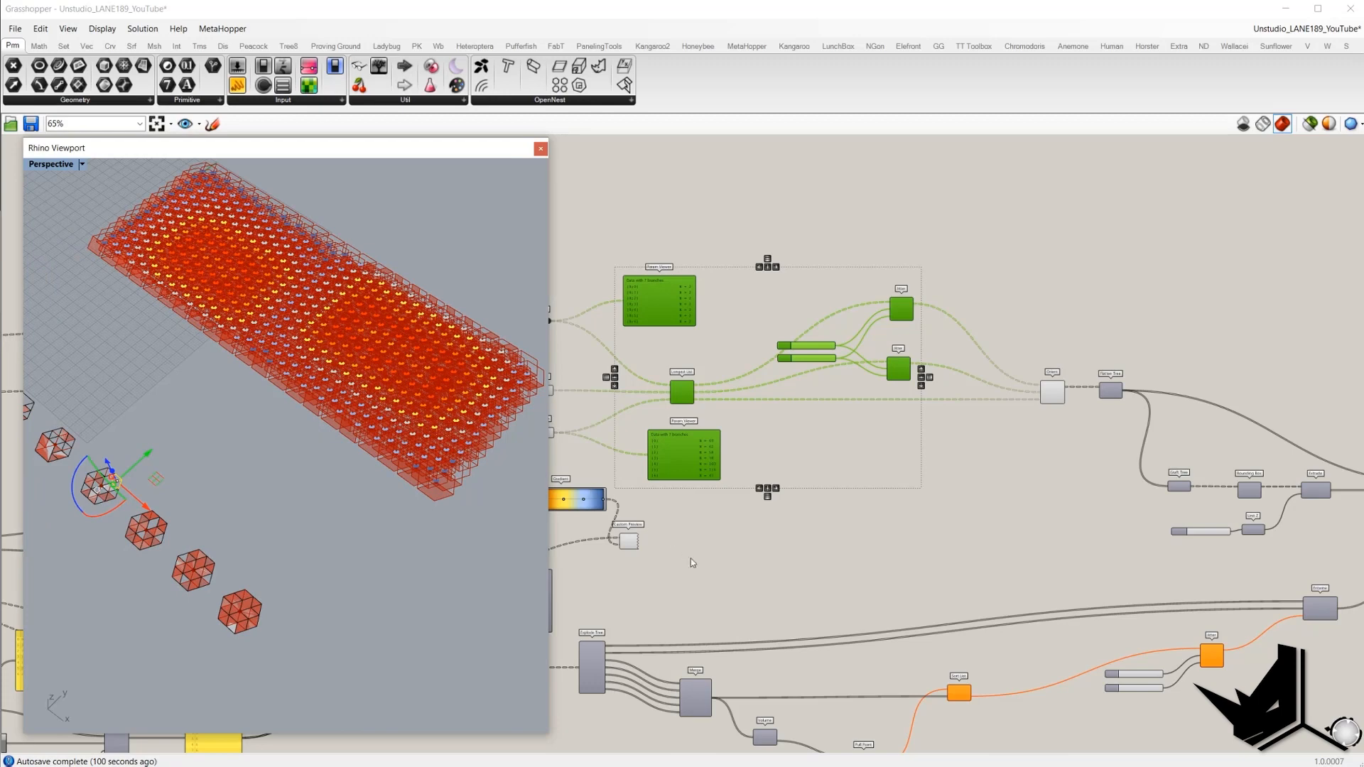
{"action": "scroll", "coordinate": [691, 559], "scroll_direction": "down", "scroll_amount": 2}
{"action": "right_click_drag", "start_coordinate": [691, 559], "coordinate": [915, 452]}
{"action": "scroll", "coordinate": [915, 452], "scroll_direction": "up", "scroll_amount": 4}
{"action": "left_click", "coordinate": [1164, 348]}
{"action": "middle_click", "coordinate": [1145, 403]}
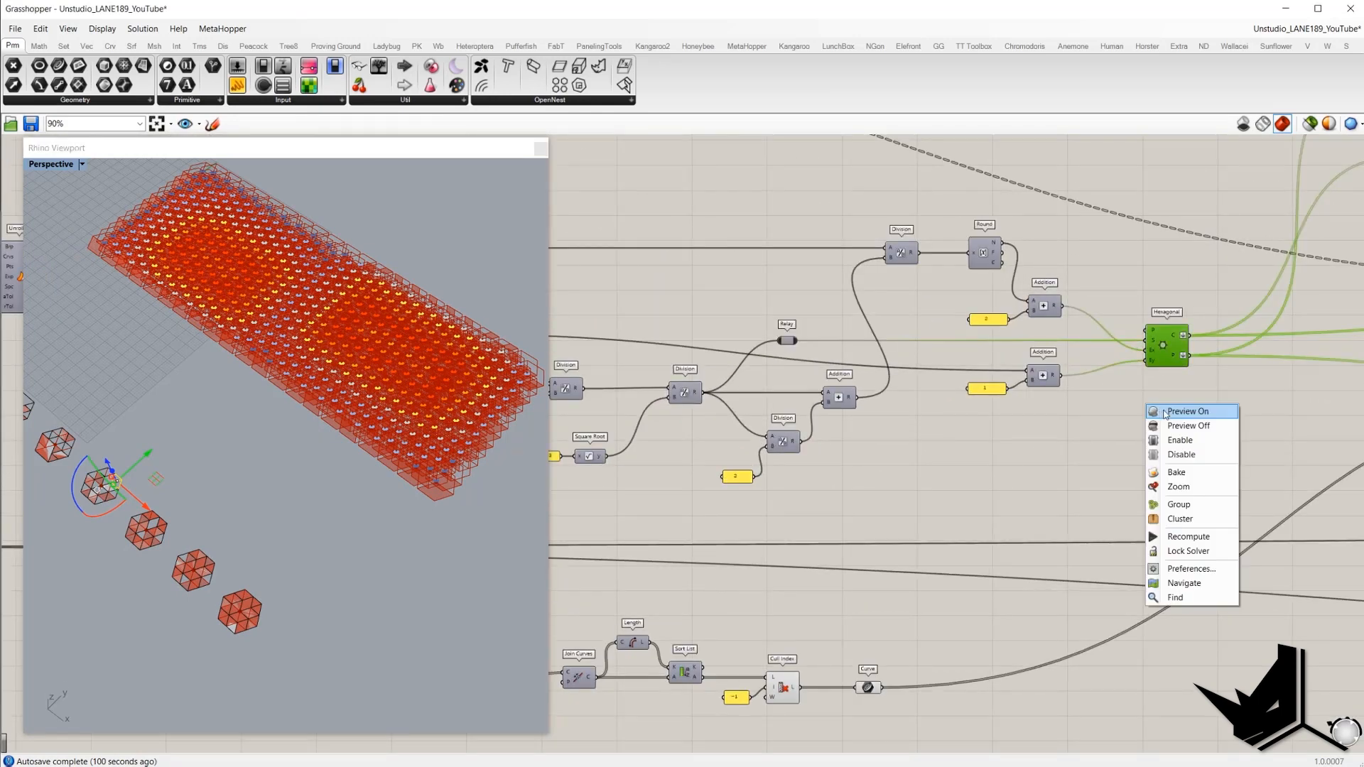
{"action": "left_click", "coordinate": [1166, 412]}
{"action": "middle_click", "coordinate": [1161, 414]}
{"action": "left_click", "coordinate": [1175, 435]}
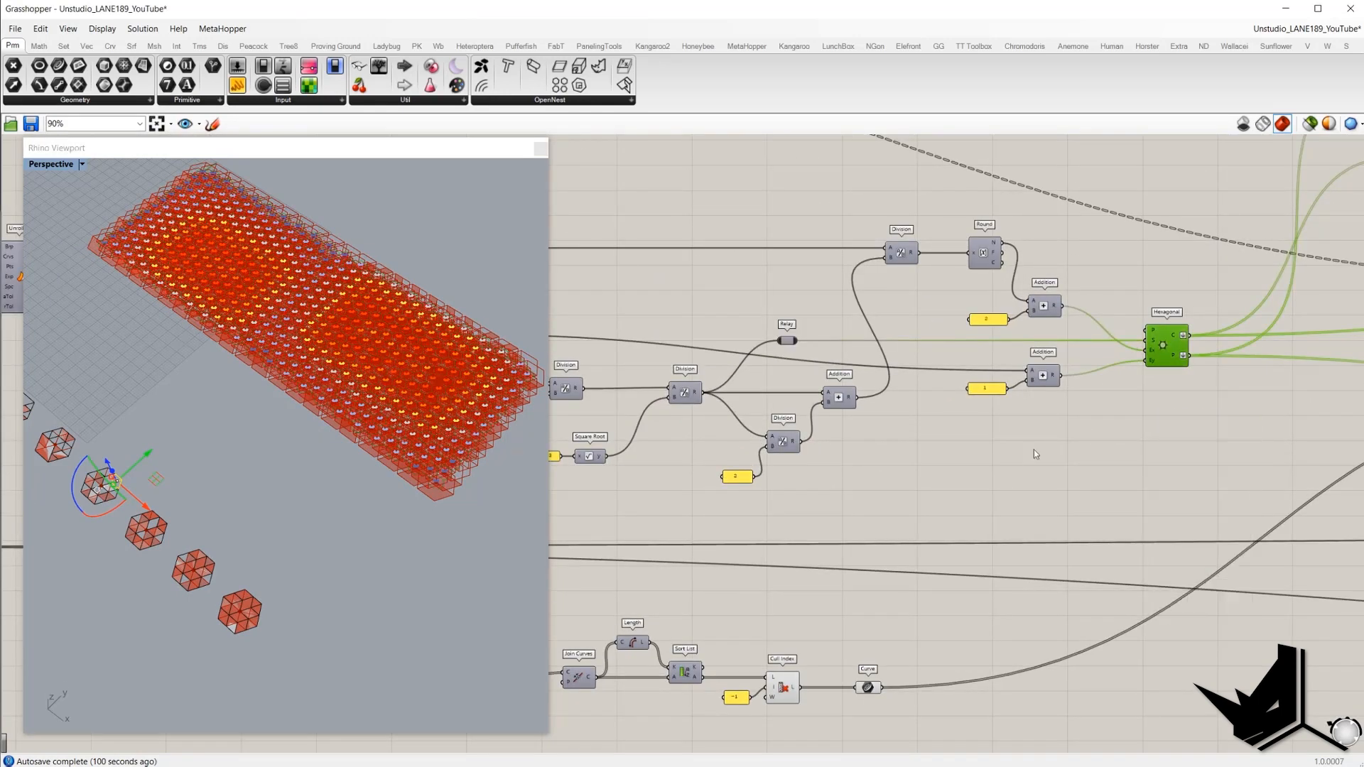
- Examine the Box Morph component and the Flatten Tree, Bounding Box, Extrude and Entwine branches that feed it
{"action": "scroll", "coordinate": [870, 449], "scroll_direction": "down", "scroll_amount": 3}
{"action": "right_click_drag", "start_coordinate": [1233, 424], "coordinate": [429, 454]}
{"action": "right_click_drag", "start_coordinate": [1332, 310], "coordinate": [786, 445]}
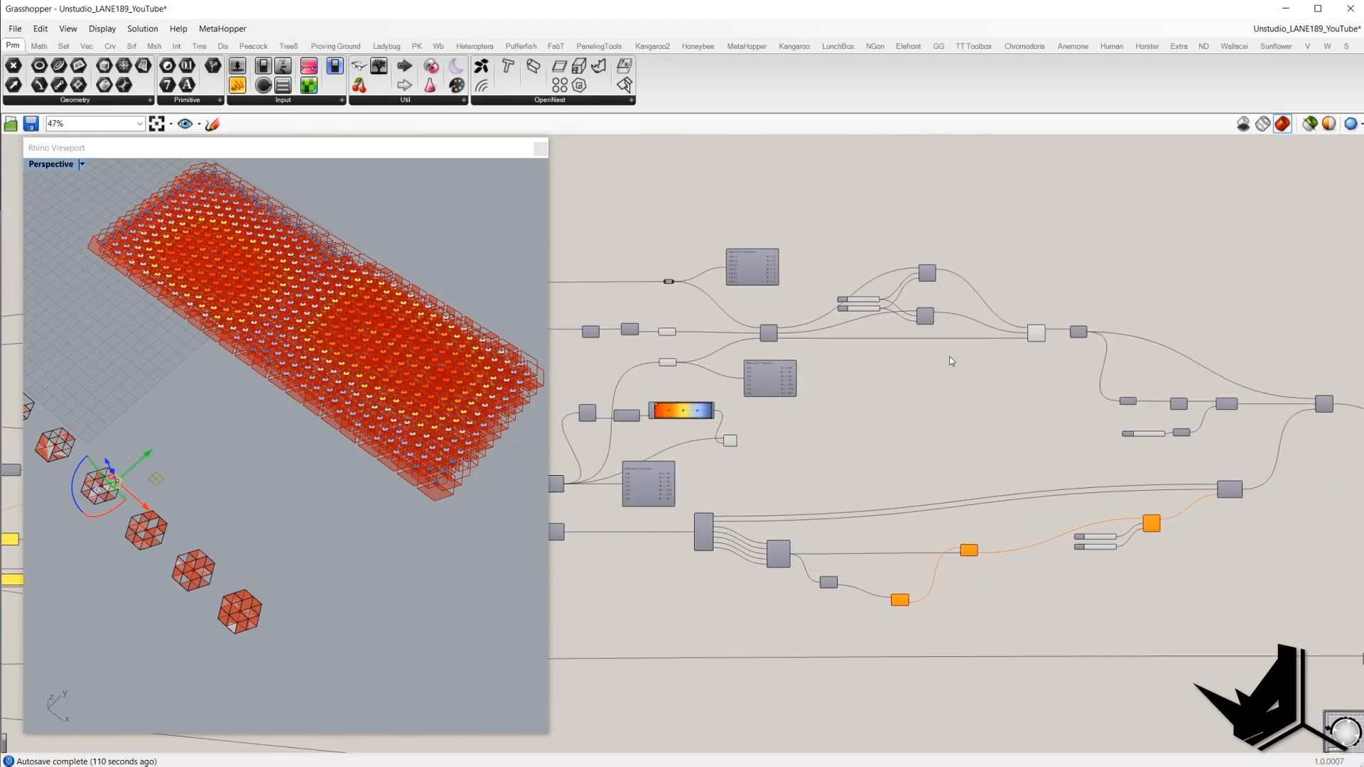
{"action": "scroll", "coordinate": [945, 358], "scroll_direction": "up", "scroll_amount": 4}
{"action": "right_click_drag", "start_coordinate": [981, 359], "coordinate": [885, 331]}
{"action": "scroll", "coordinate": [884, 331], "scroll_direction": "down", "scroll_amount": 2}
{"action": "scroll", "coordinate": [1277, 427], "scroll_direction": "up", "scroll_amount": 4}
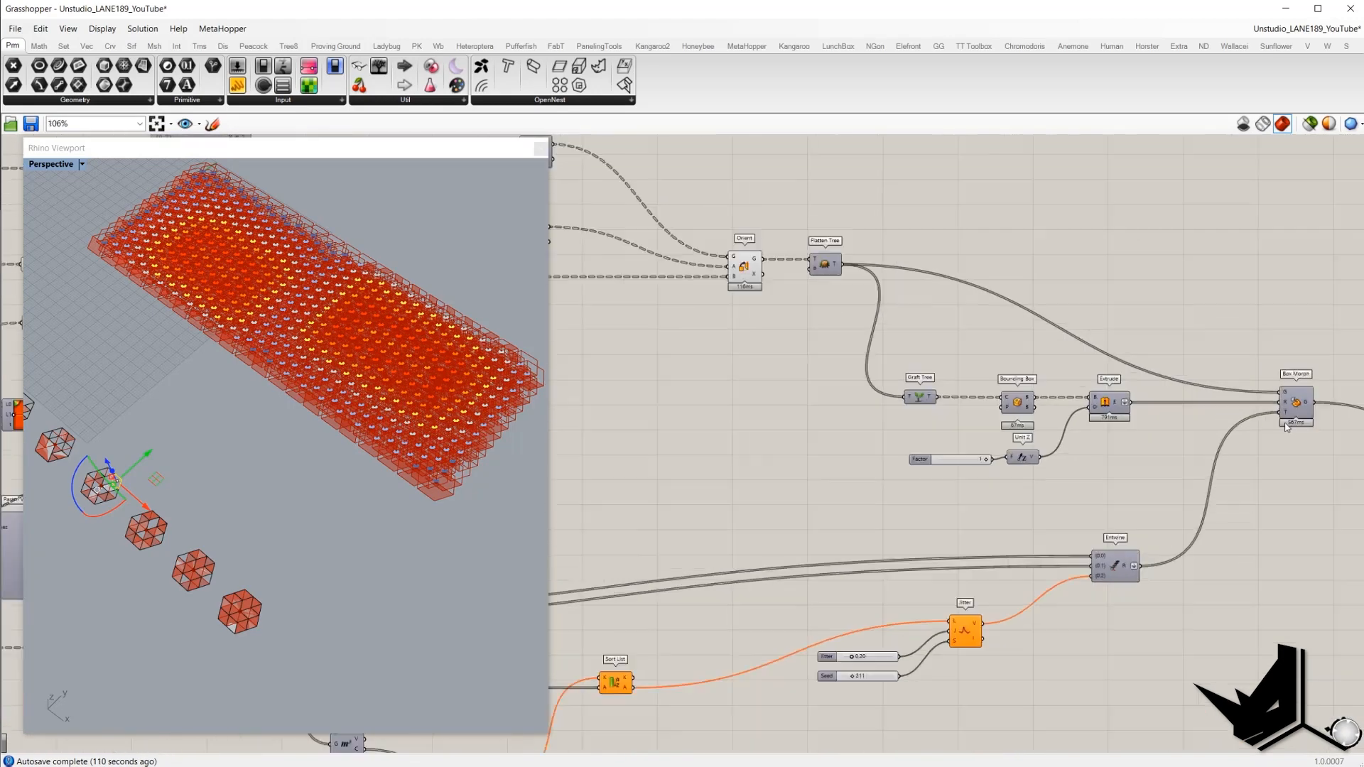
{"action": "left_click_drag", "start_coordinate": [1239, 311], "coordinate": [1347, 461]}
{"action": "scroll", "coordinate": [1348, 461], "scroll_direction": "down", "scroll_amount": 4}
{"action": "left_click", "coordinate": [1264, 350]}
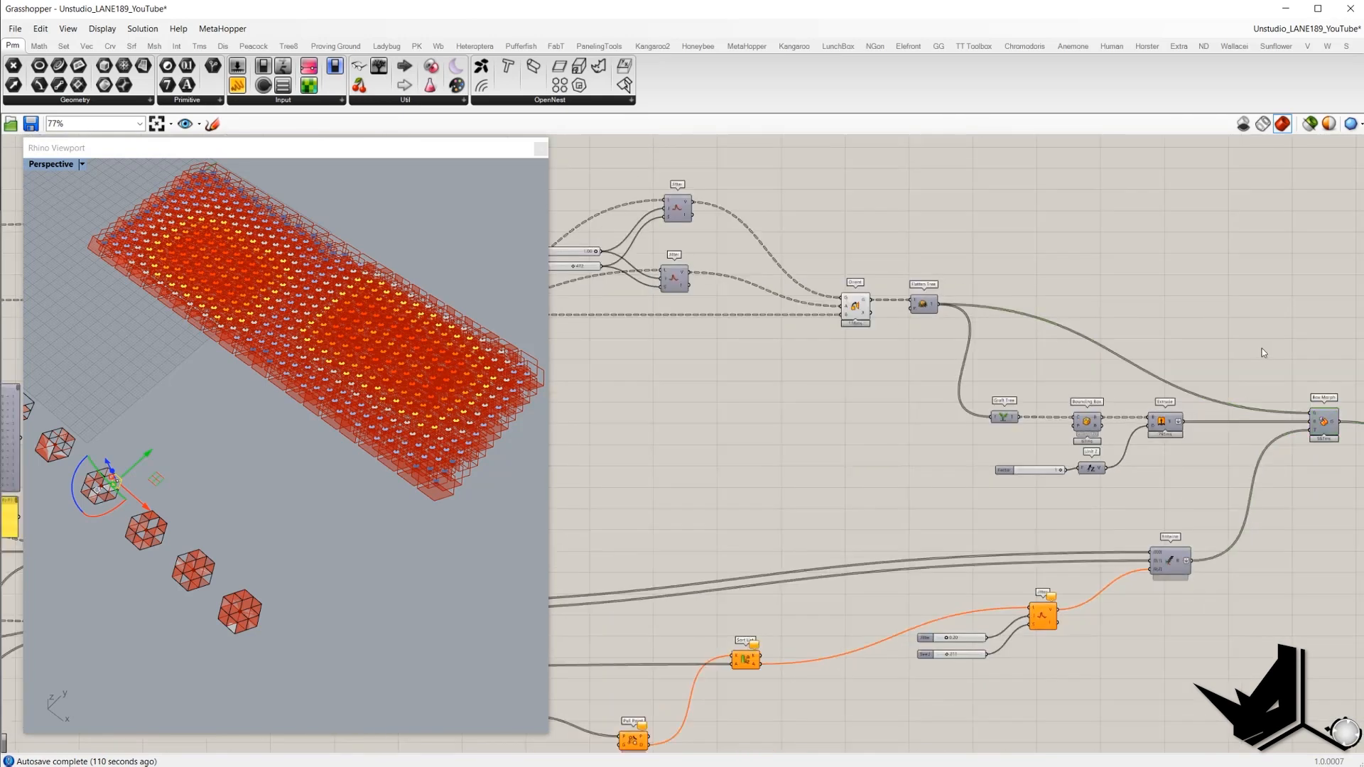
{"action": "right_click_drag", "start_coordinate": [1206, 361], "coordinate": [1014, 333]}
{"action": "scroll", "coordinate": [1014, 333], "scroll_direction": "up", "scroll_amount": 2}
{"action": "right_click_drag", "start_coordinate": [643, 270], "coordinate": [724, 289]}
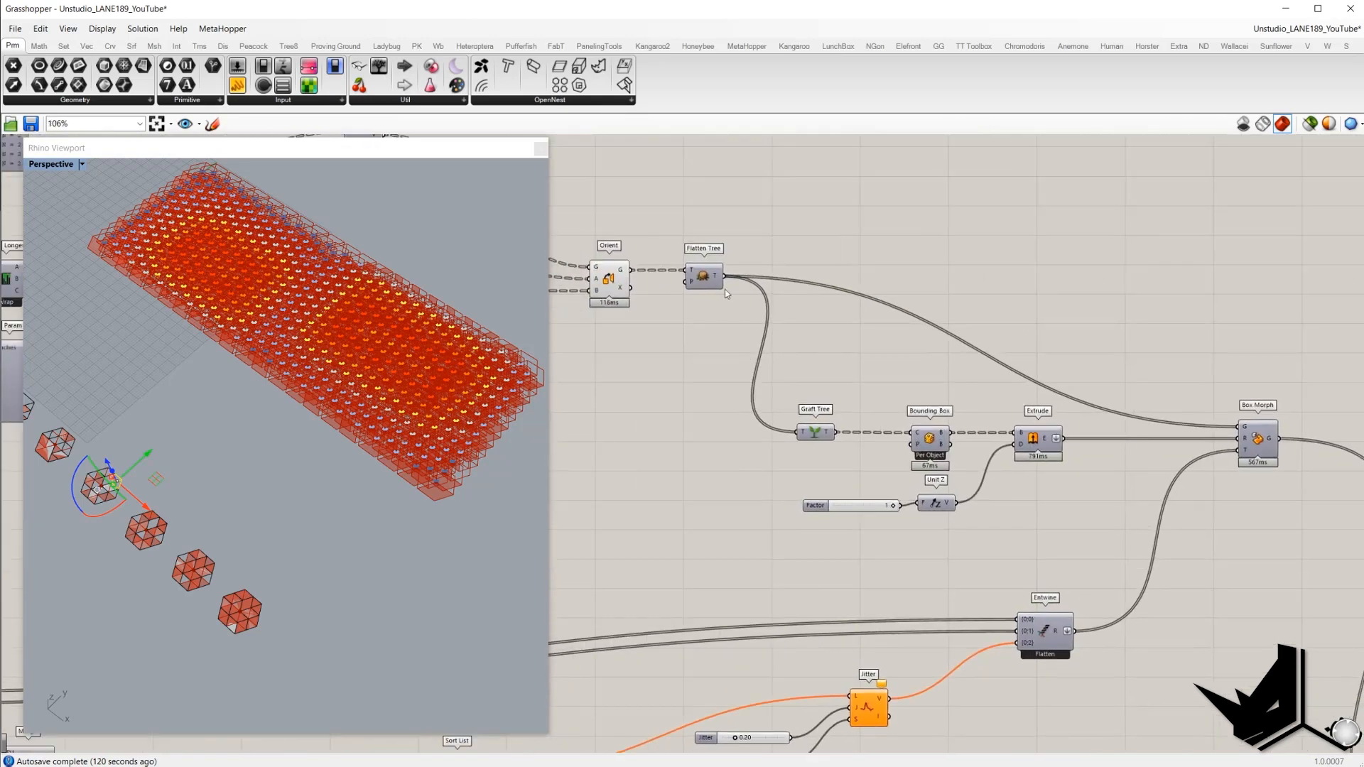
- Check the flattened modules and the Reference input of Box Morph, and turn off the preview of the Orient component
{"action": "left_click", "coordinate": [700, 279]}
{"action": "mouse_move", "coordinate": [1244, 429]}
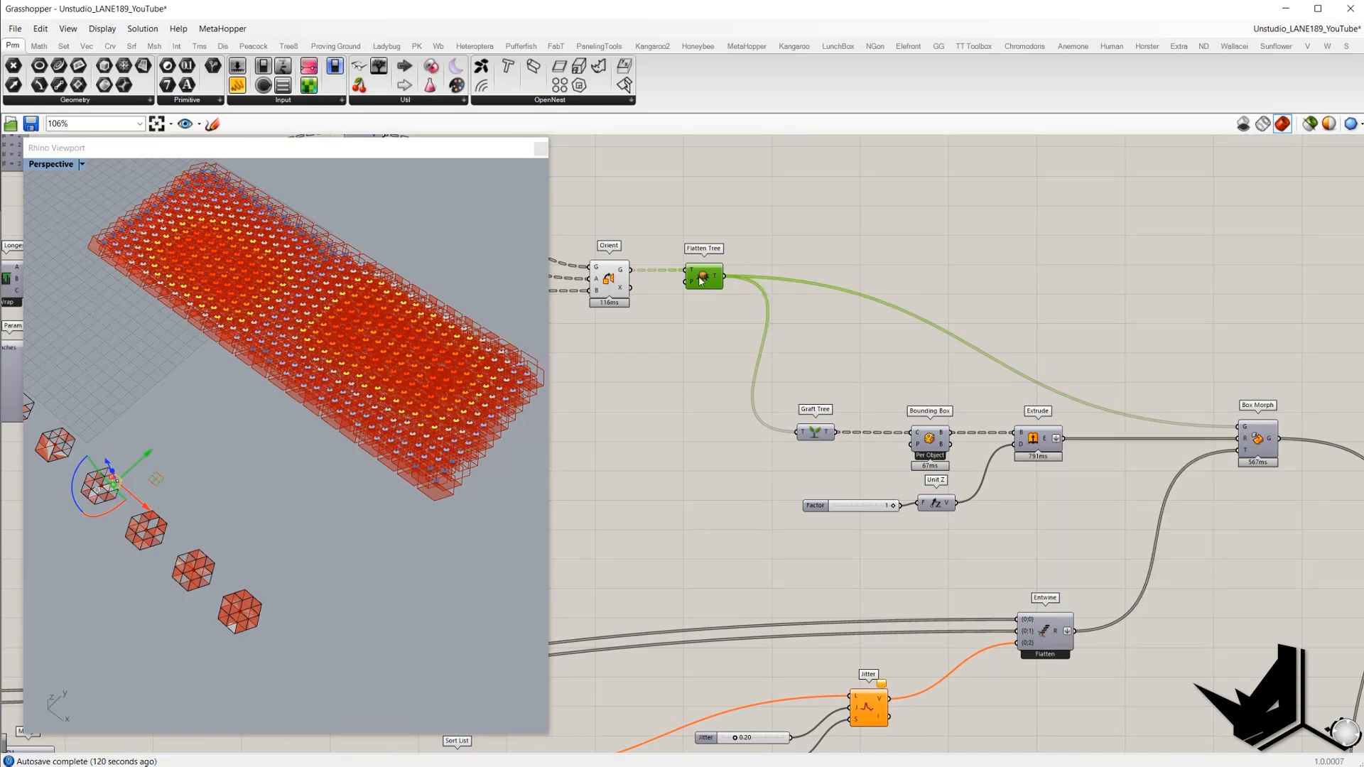
{"action": "mouse_move", "coordinate": [699, 280]}
{"action": "left_click_drag", "start_coordinate": [655, 223], "coordinate": [748, 310]}
{"action": "key", "text": "shift+Left"}
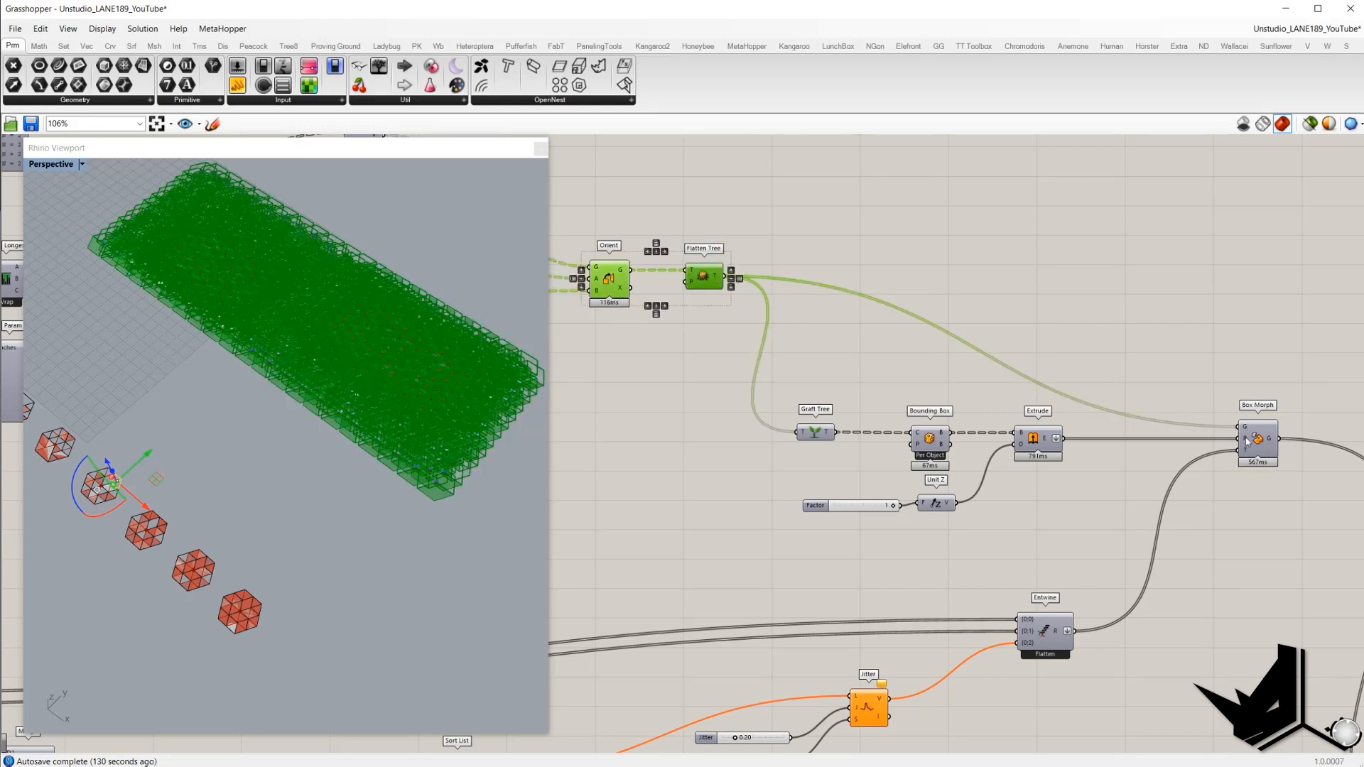
{"action": "mouse_move", "coordinate": [1246, 442]}
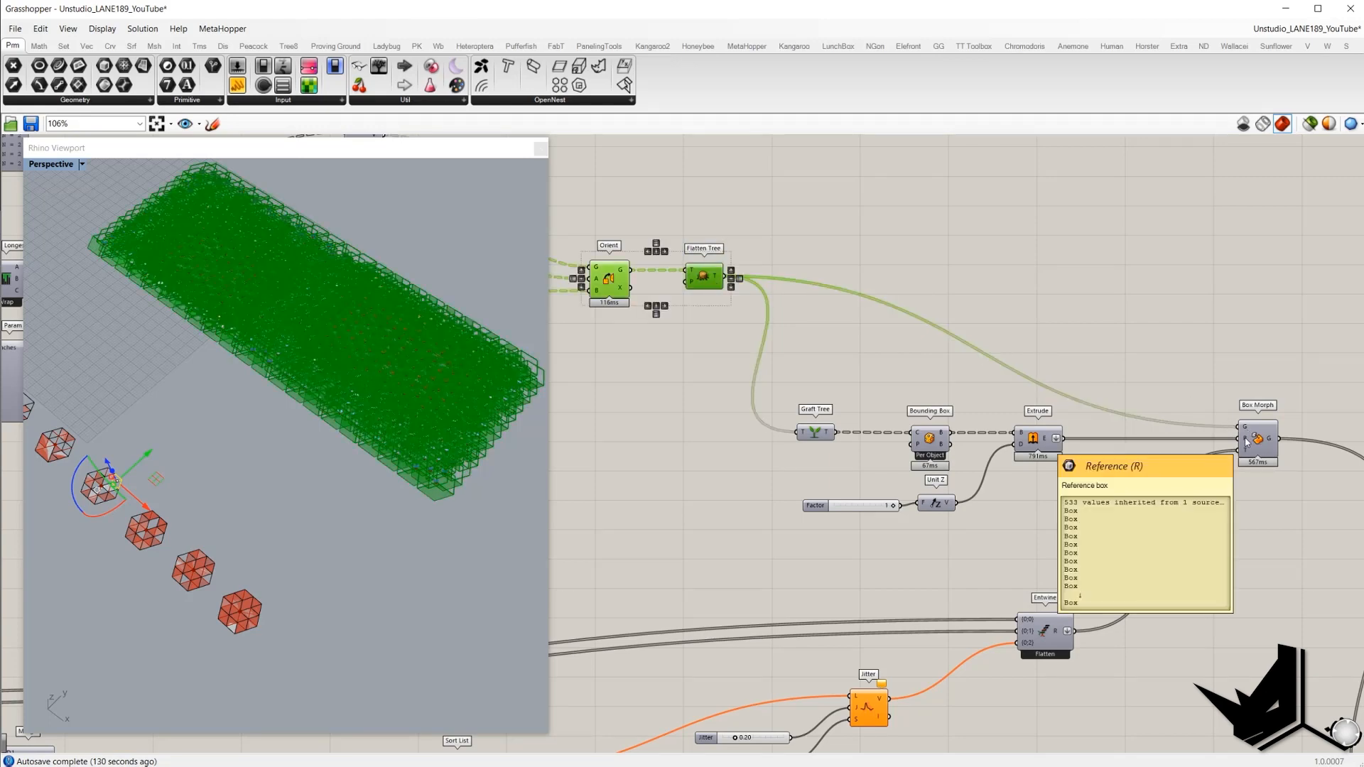
{"action": "left_click", "coordinate": [699, 297]}
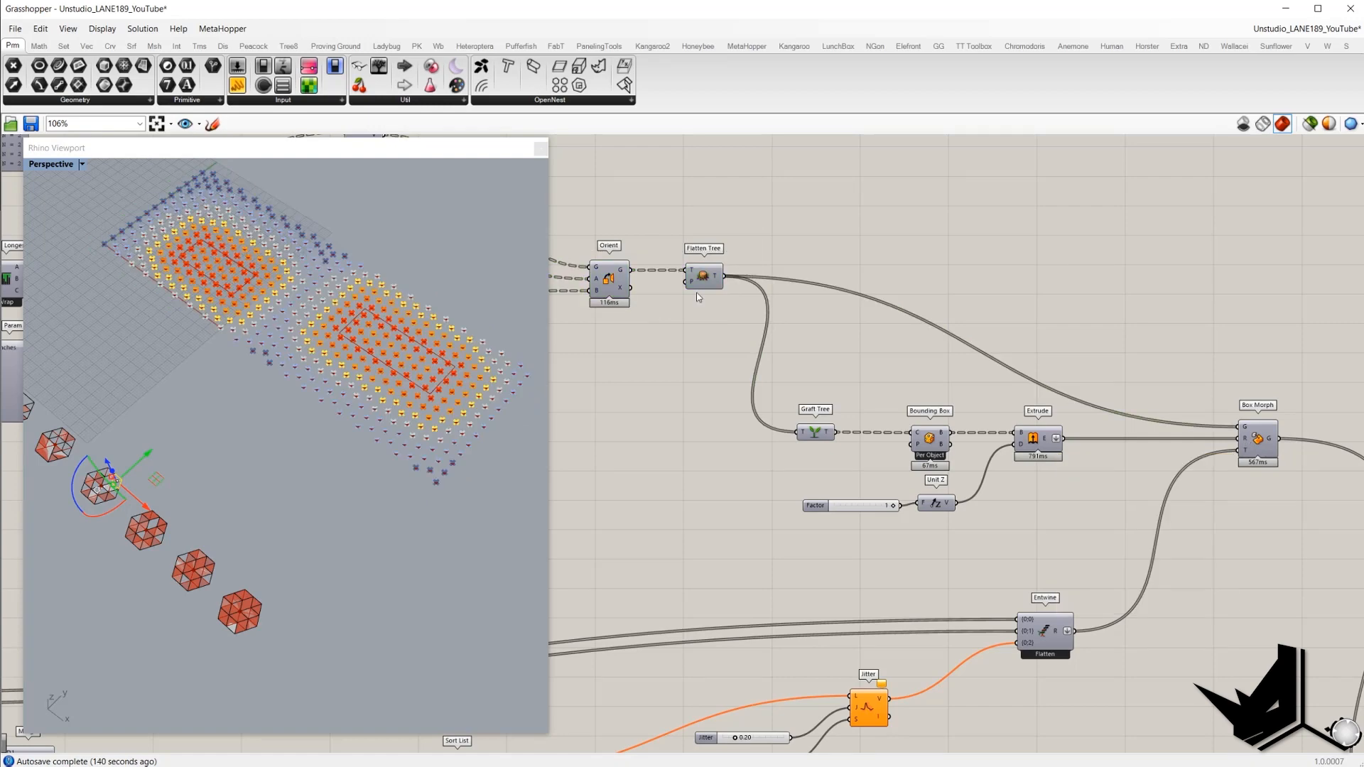
- Turn on the preview of the Per Object Bounding Box component fed by the grafted modules
{"action": "left_click", "coordinate": [936, 440]}
{"action": "right_click", "coordinate": [863, 373]}
{"action": "left_click", "coordinate": [878, 380]}
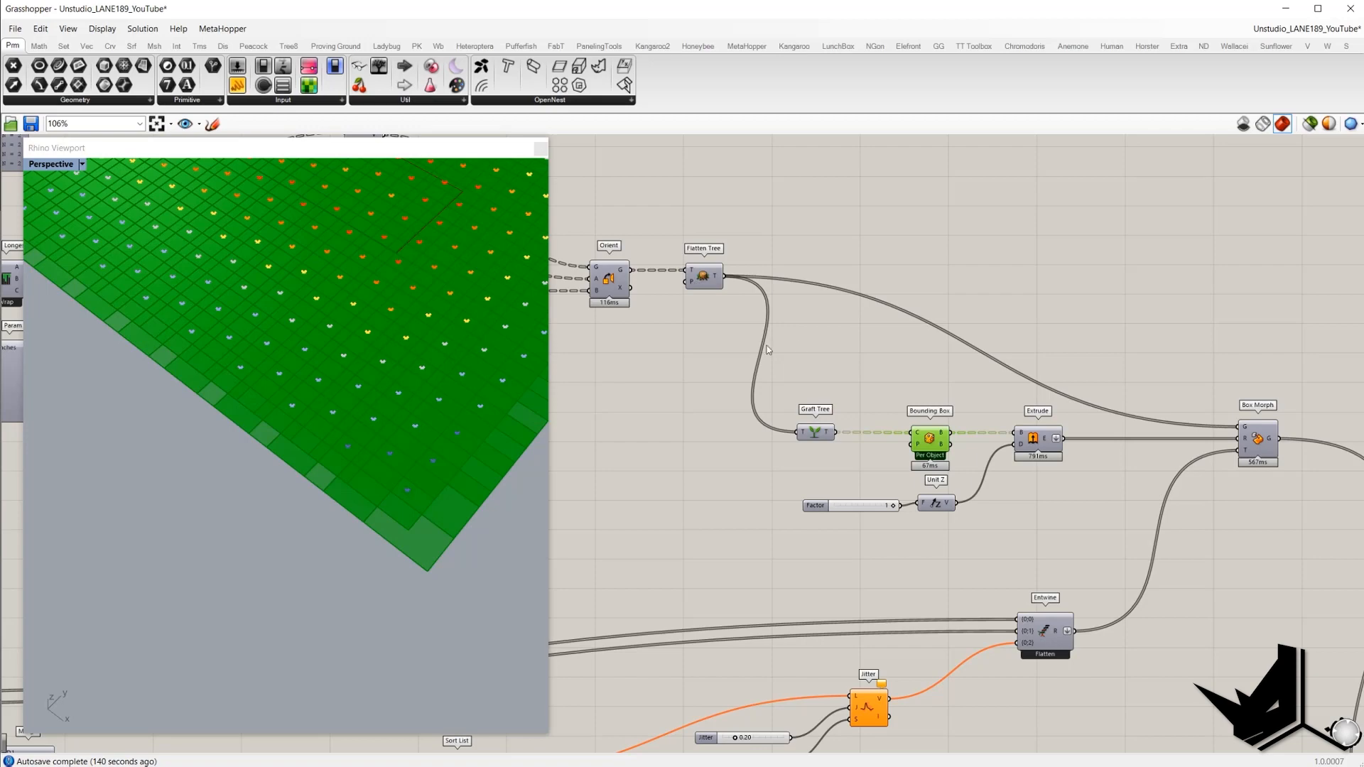
- Examine the Factor slider and Unit Z vector driving the Extrude component before Box Morph, and turn on the Extrude preview
{"action": "left_click", "coordinate": [1037, 446]}
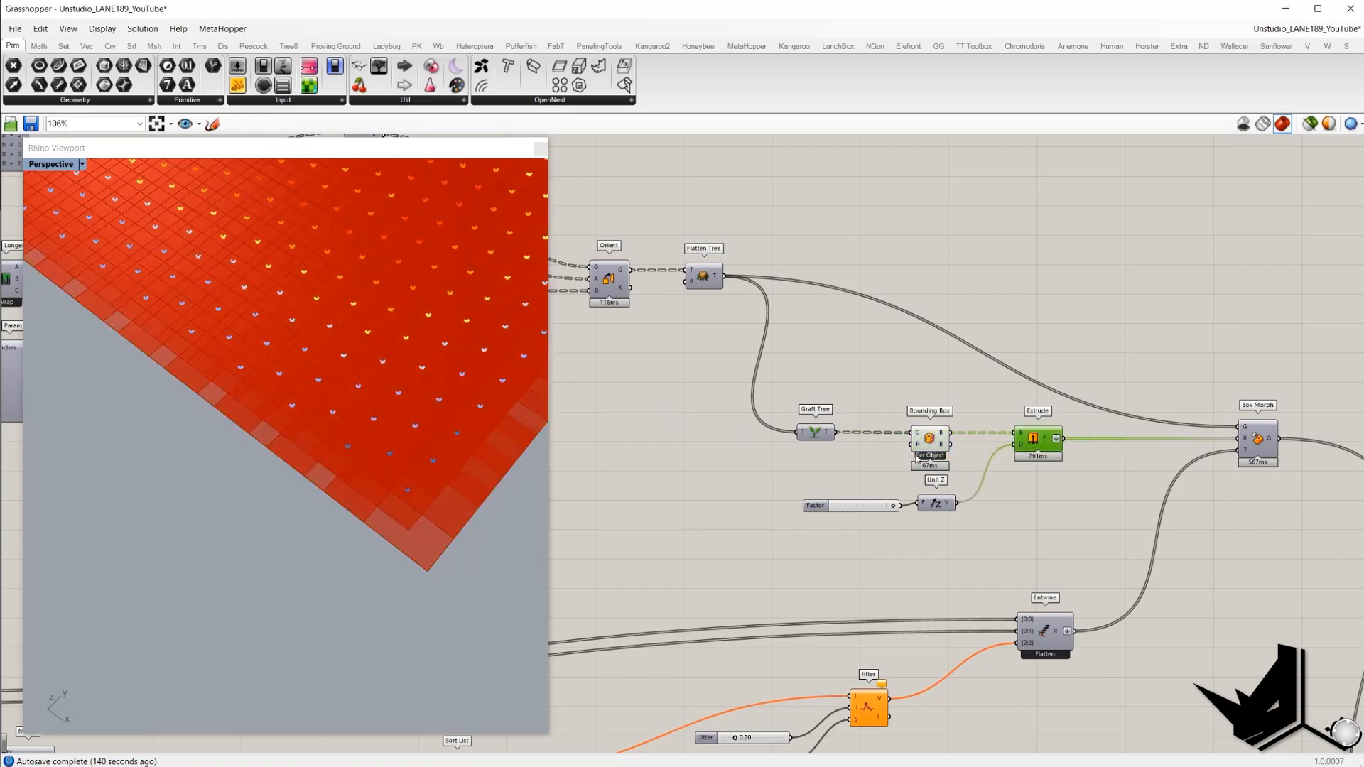
{"action": "left_click_drag", "start_coordinate": [864, 505], "coordinate": [858, 506]}
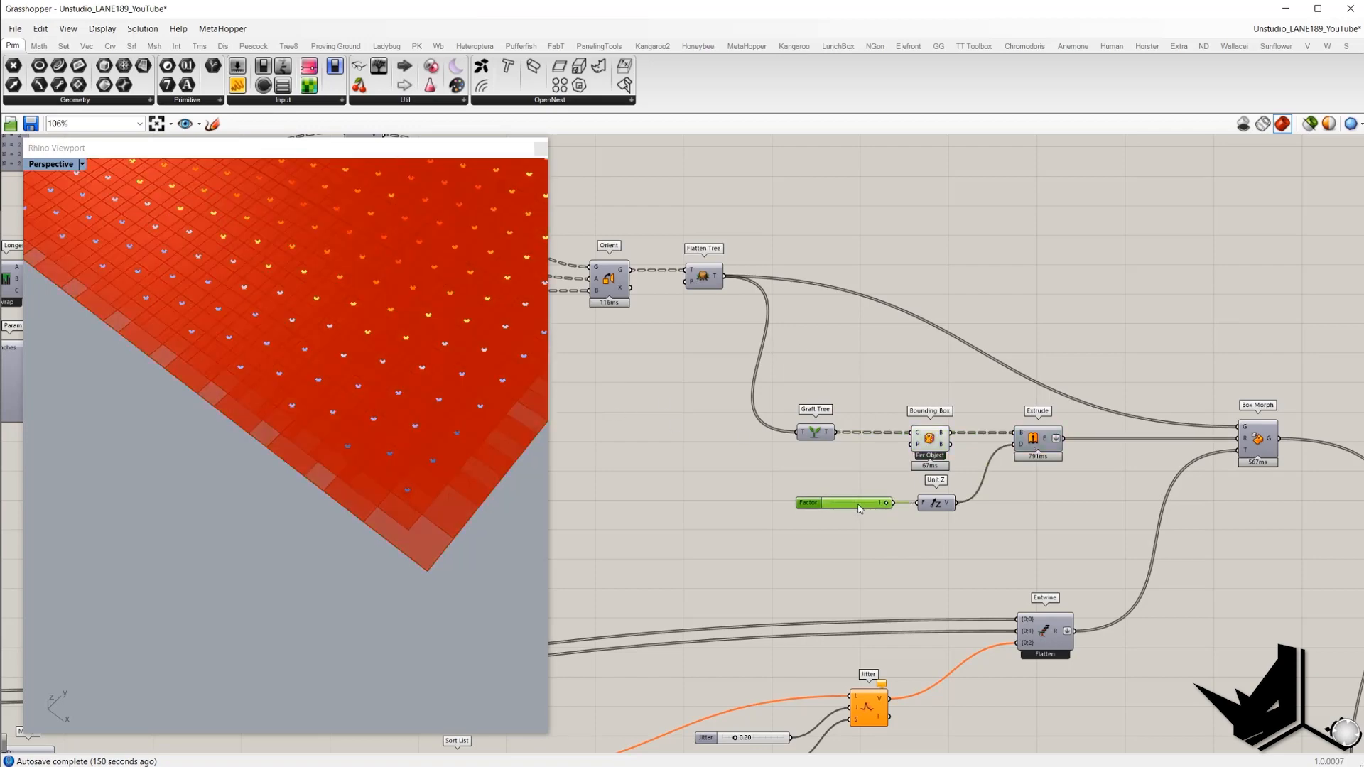
{"action": "left_click_drag", "start_coordinate": [746, 478], "coordinate": [902, 524]}
{"action": "scroll", "coordinate": [982, 522], "scroll_direction": "down", "scroll_amount": 3}
{"action": "left_click", "coordinate": [1020, 464]}
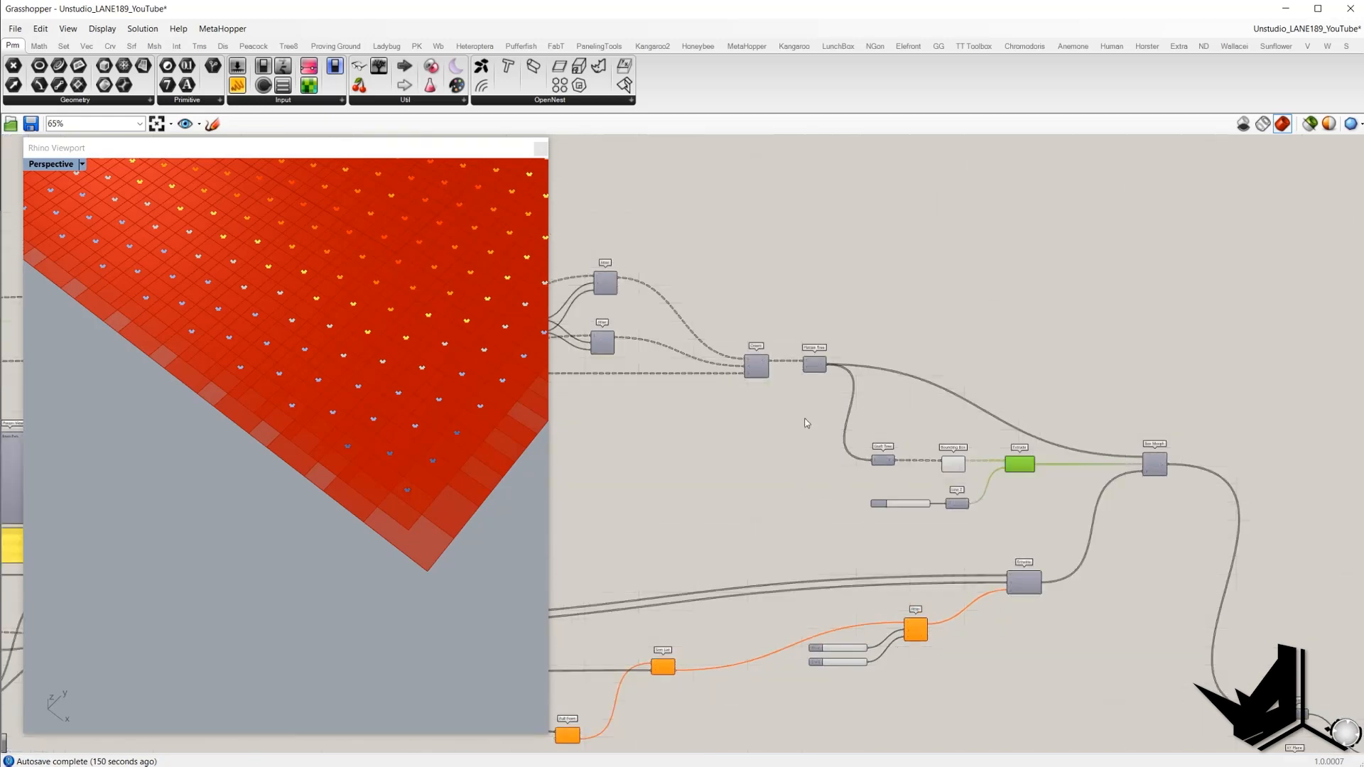
{"action": "right_click_drag", "start_coordinate": [428, 420], "coordinate": [442, 369]}
{"action": "scroll", "coordinate": [1065, 504], "scroll_direction": "up", "scroll_amount": 3}
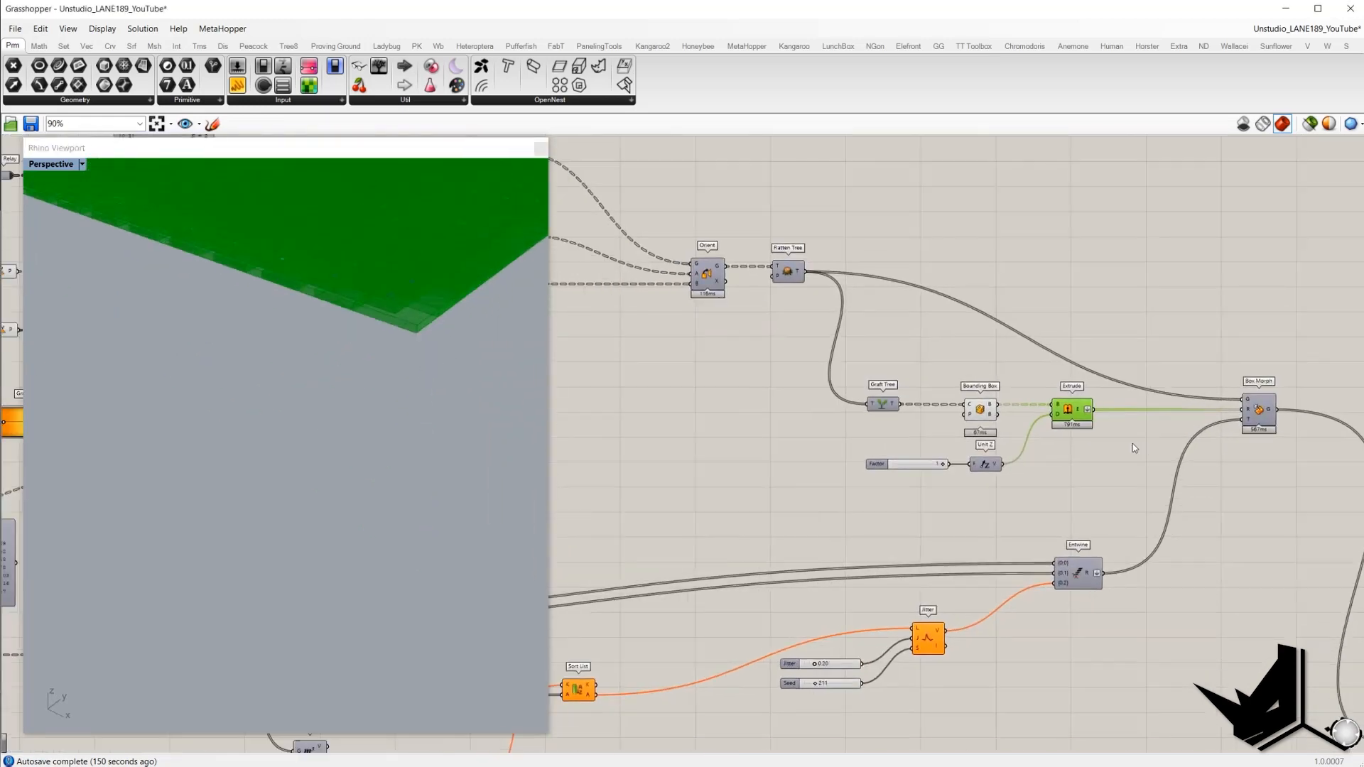
- Turn off the previews of the Per Object Bounding Box and the Extrude component next to it
{"action": "left_click", "coordinate": [989, 377]}
{"action": "left_click_drag", "start_coordinate": [958, 376], "coordinate": [1101, 474]}
{"action": "right_click", "coordinate": [1043, 281]}
{"action": "left_click", "coordinate": [1058, 302]}
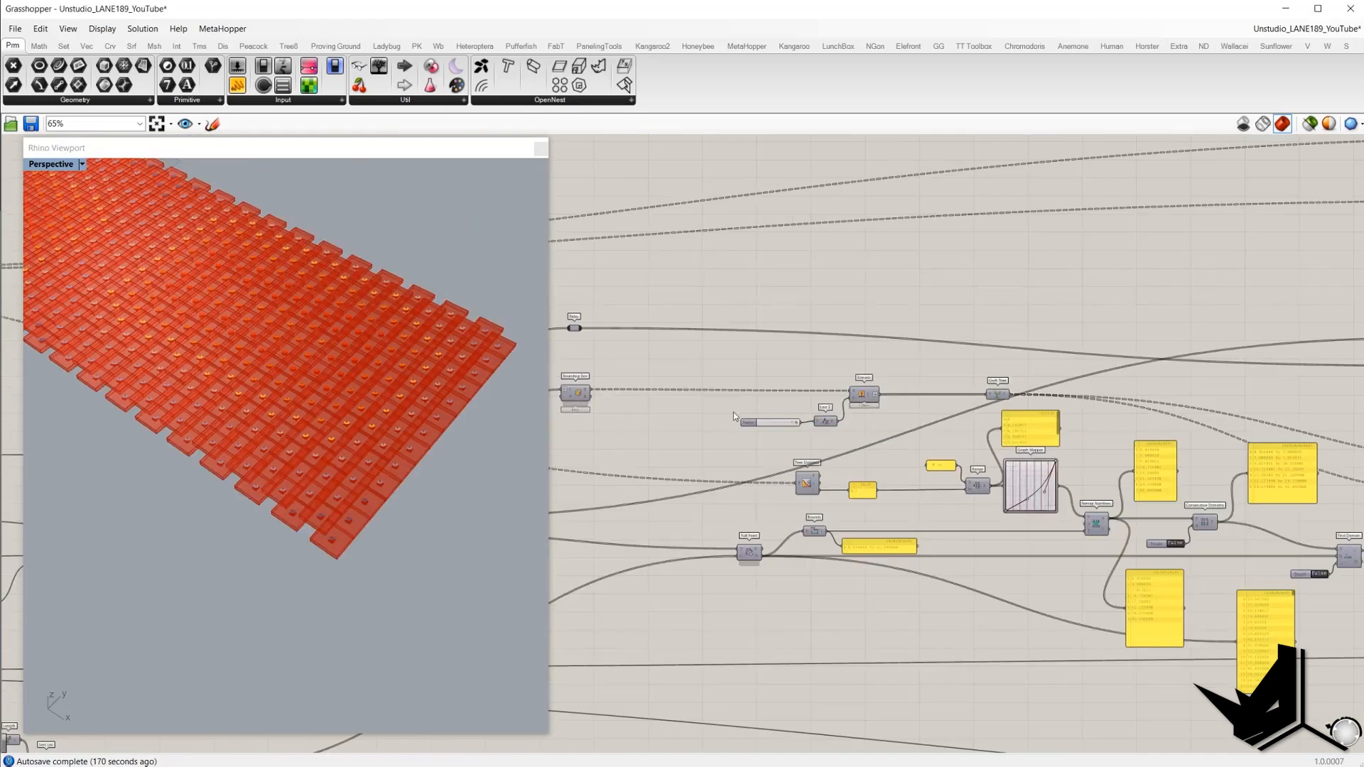
- Turn on the preview of the Union Box Bounding Box component and trace its input back to the Hexagonal grid
{"action": "scroll", "coordinate": [782, 408], "scroll_direction": "up", "scroll_amount": 2}
{"action": "scroll", "coordinate": [821, 405], "scroll_direction": "up", "scroll_amount": 2}
{"action": "left_click", "coordinate": [853, 387]}
{"action": "left_click", "coordinate": [567, 601]}
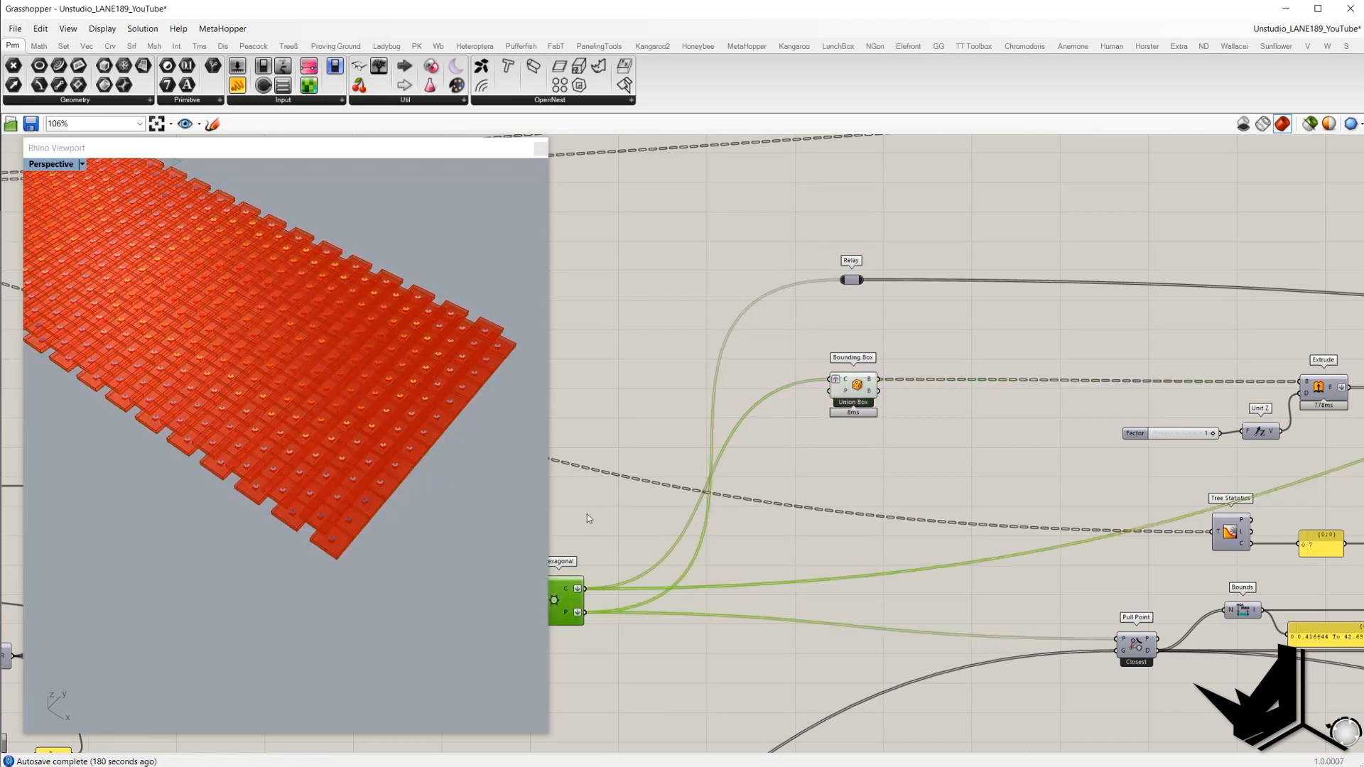
{"action": "left_click", "coordinate": [587, 517]}
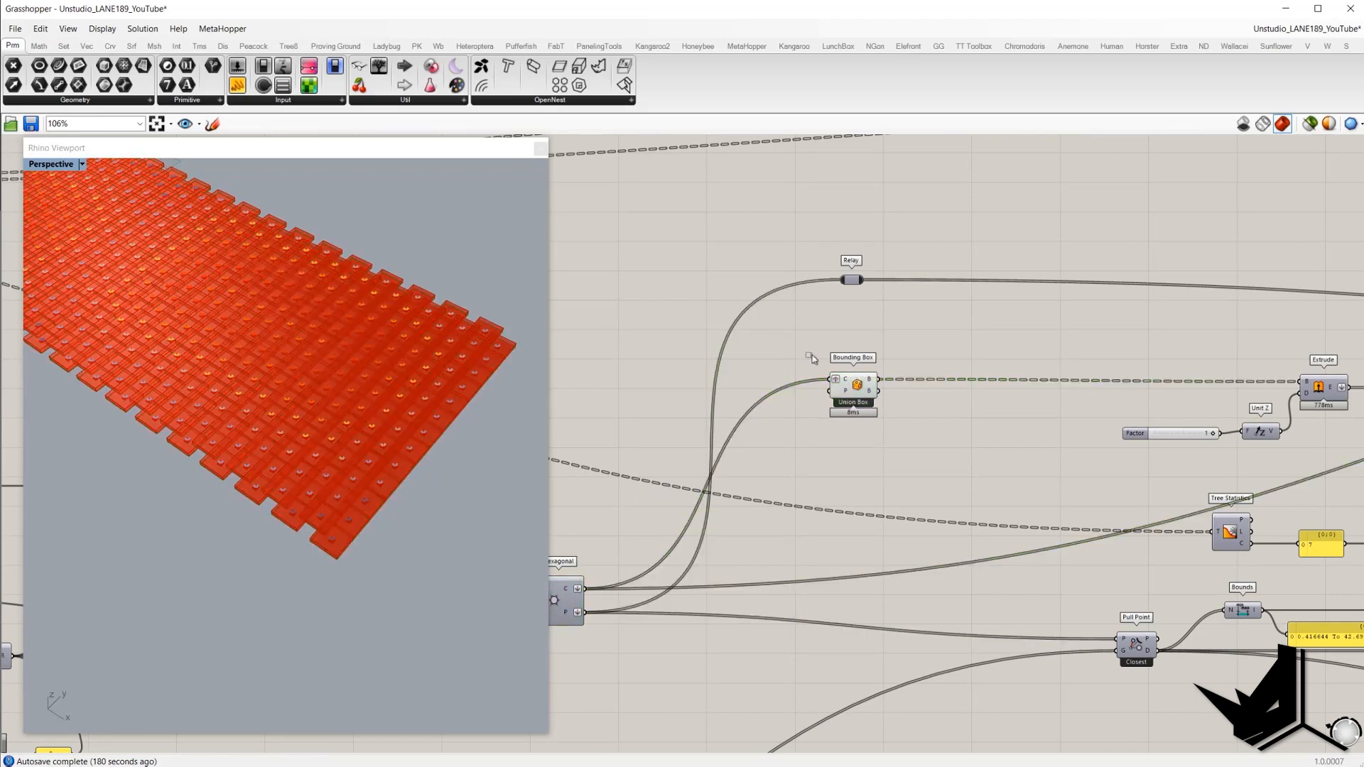
- Examine how the grid cells' bounding boxes are extruded with the Factor slider and Unit Z and passed to the Graft Tree
{"action": "left_click_drag", "start_coordinate": [798, 337], "coordinate": [922, 442]}
{"action": "right_click_drag", "start_coordinate": [1127, 394], "coordinate": [943, 388]}
{"action": "left_click_drag", "start_coordinate": [908, 346], "coordinate": [1212, 467]}
{"action": "left_click_drag", "start_coordinate": [918, 409], "coordinate": [1109, 446]}
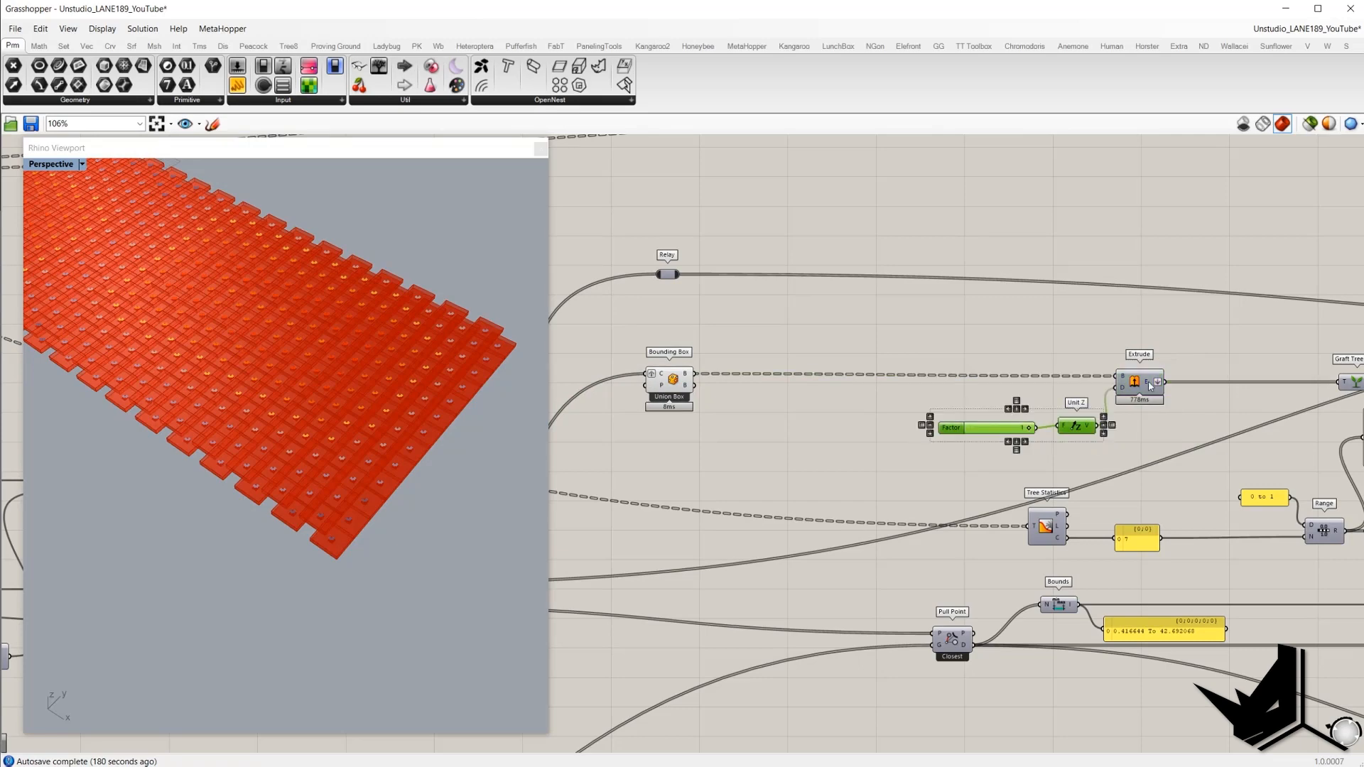
{"action": "left_click", "coordinate": [1132, 385]}
{"action": "right_click", "coordinate": [1035, 326]}
{"action": "left_click", "coordinate": [991, 307]}
{"action": "right_click_drag", "start_coordinate": [1178, 358], "coordinate": [818, 344]}
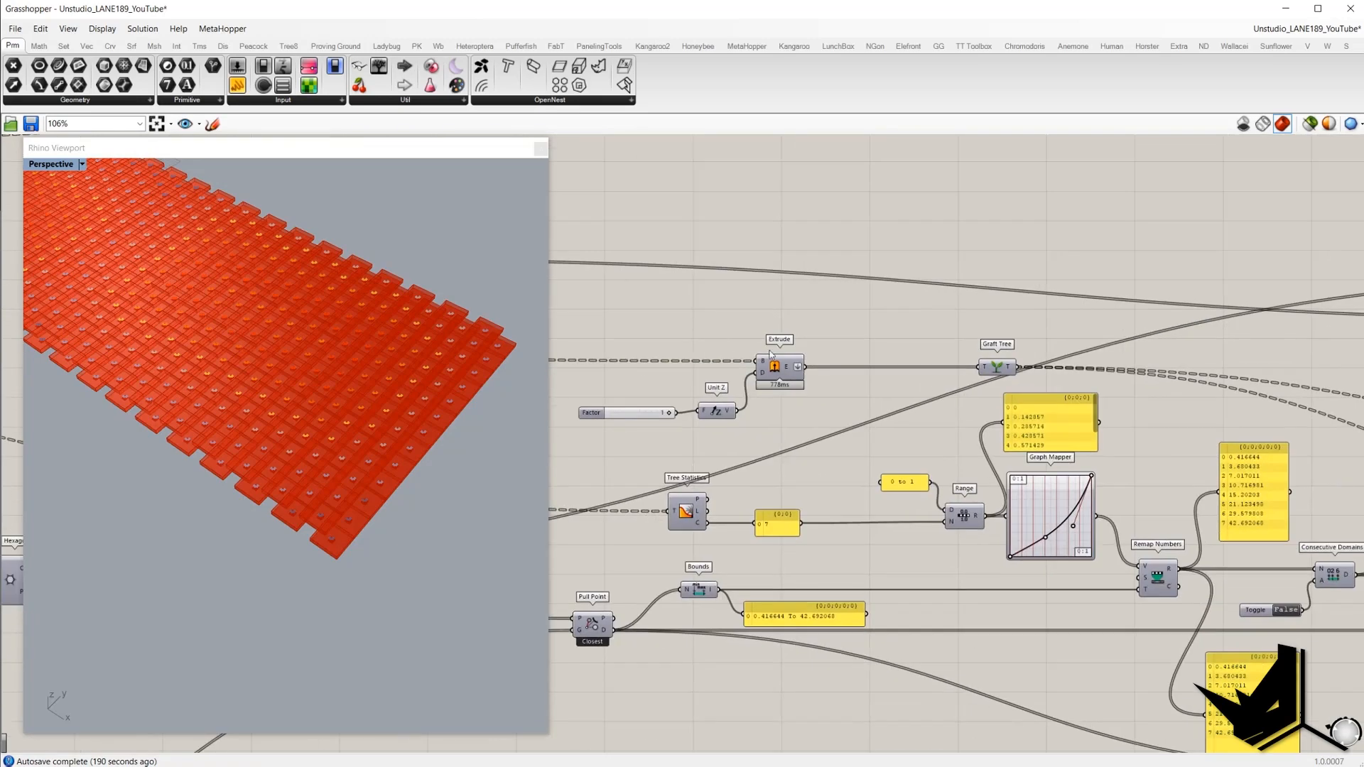
{"action": "scroll", "coordinate": [771, 353], "scroll_direction": "down", "scroll_amount": 6}
{"action": "scroll", "coordinate": [648, 327], "scroll_direction": "up", "scroll_amount": 2}
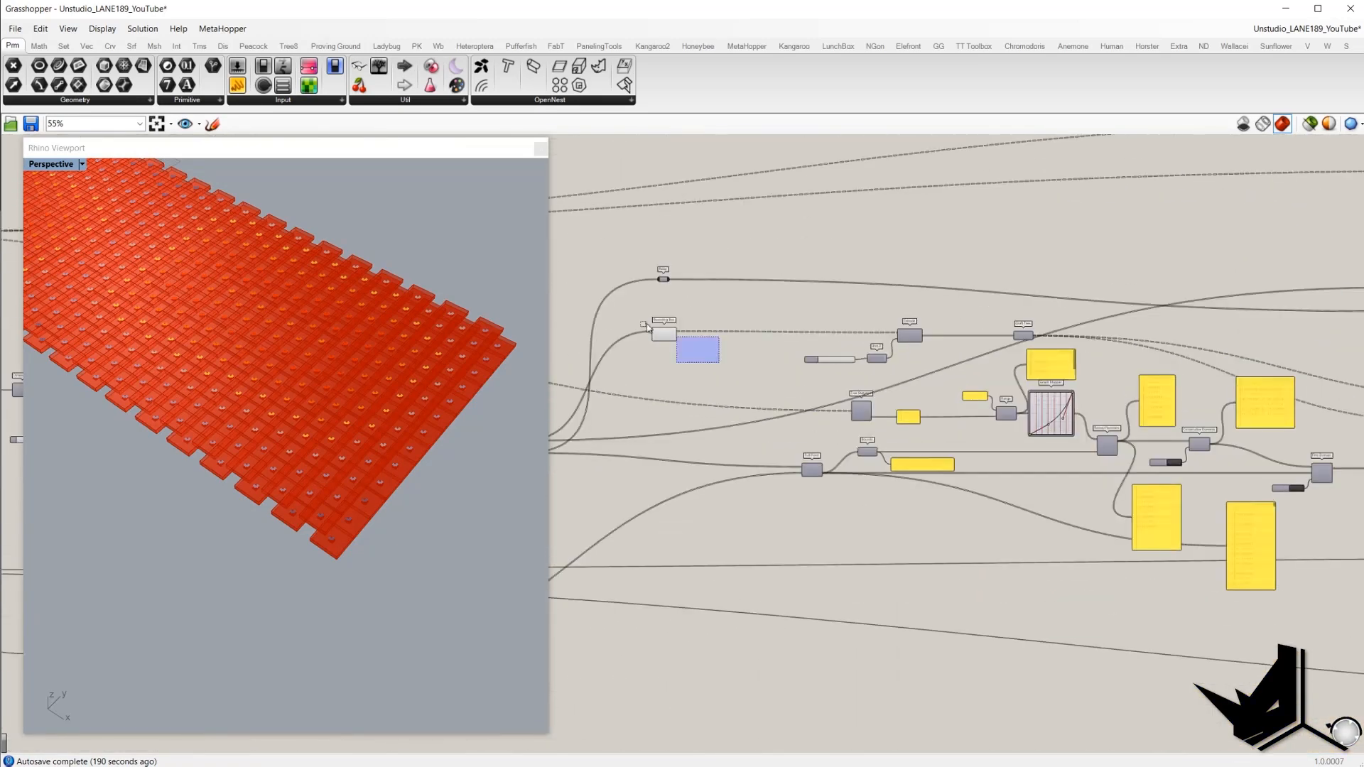
- Turn off the preview of the Union Box Bounding Box component
{"action": "left_click_drag", "start_coordinate": [647, 325], "coordinate": [719, 362]}
{"action": "middle_click", "coordinate": [717, 307]}
{"action": "left_click", "coordinate": [737, 326]}
{"action": "left_click", "coordinate": [755, 312]}
- Delete the yellow path-list panel overlapping the upper Tree Statistics component beside Replace Paths
{"action": "right_click_drag", "start_coordinate": [1257, 338], "coordinate": [668, 278]}
{"action": "scroll", "coordinate": [861, 273], "scroll_direction": "up", "scroll_amount": 3}
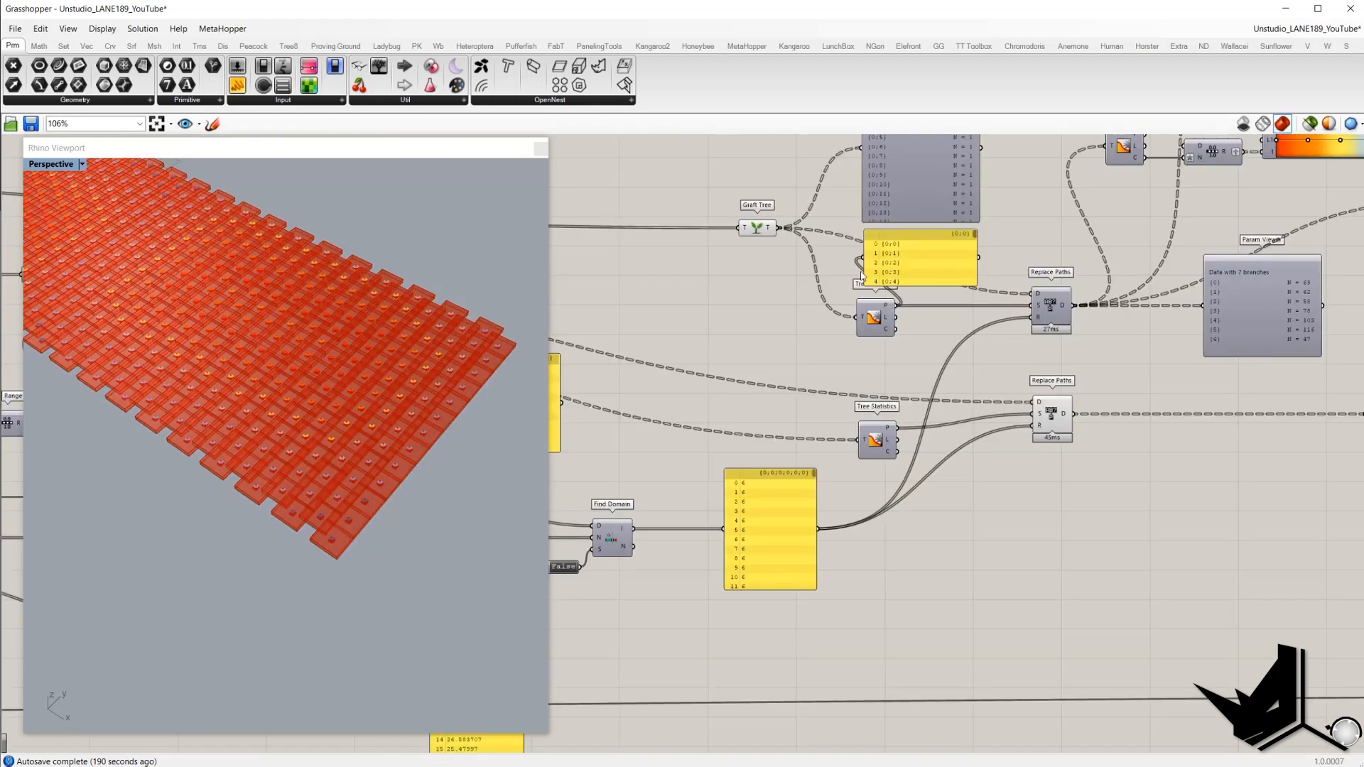
{"action": "left_click_drag", "start_coordinate": [1093, 369], "coordinate": [955, 335]}
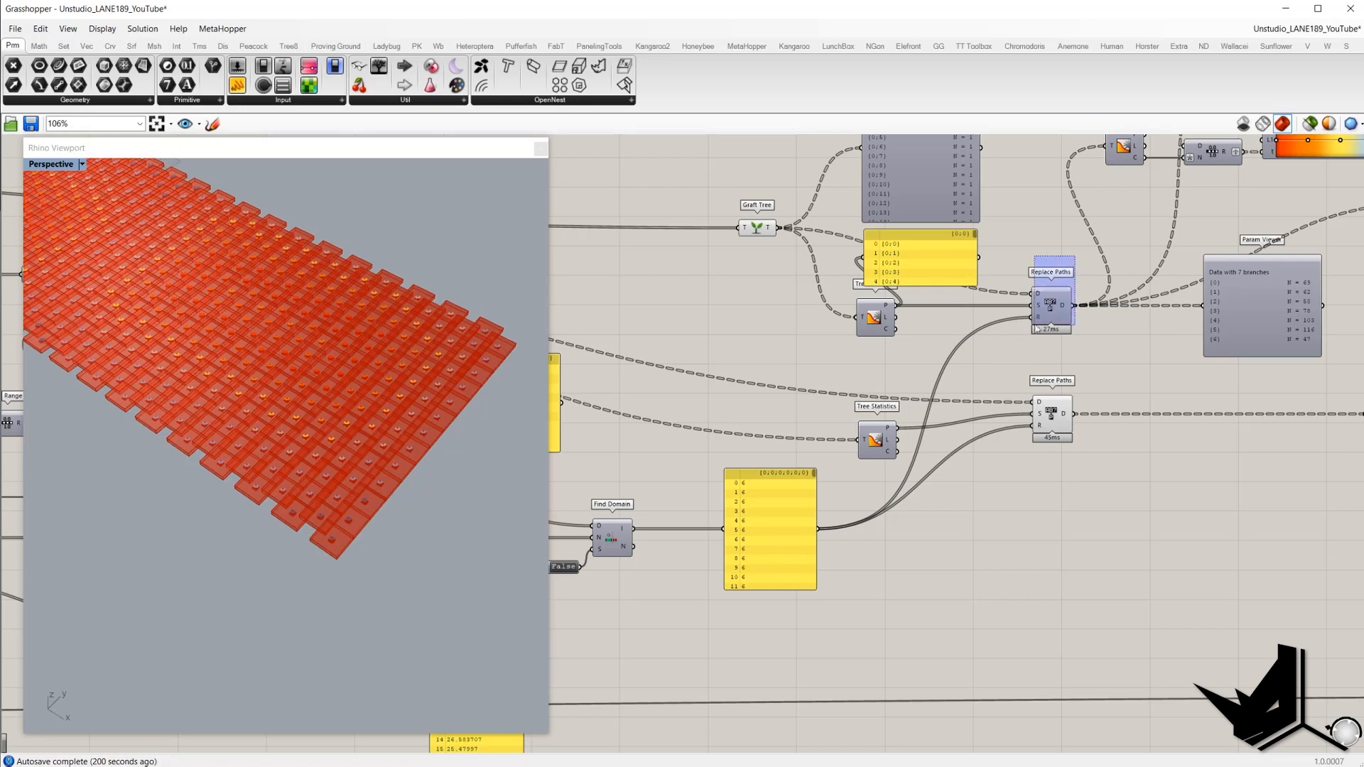
{"action": "left_click", "coordinate": [936, 263]}
{"action": "key", "text": "Delete"}
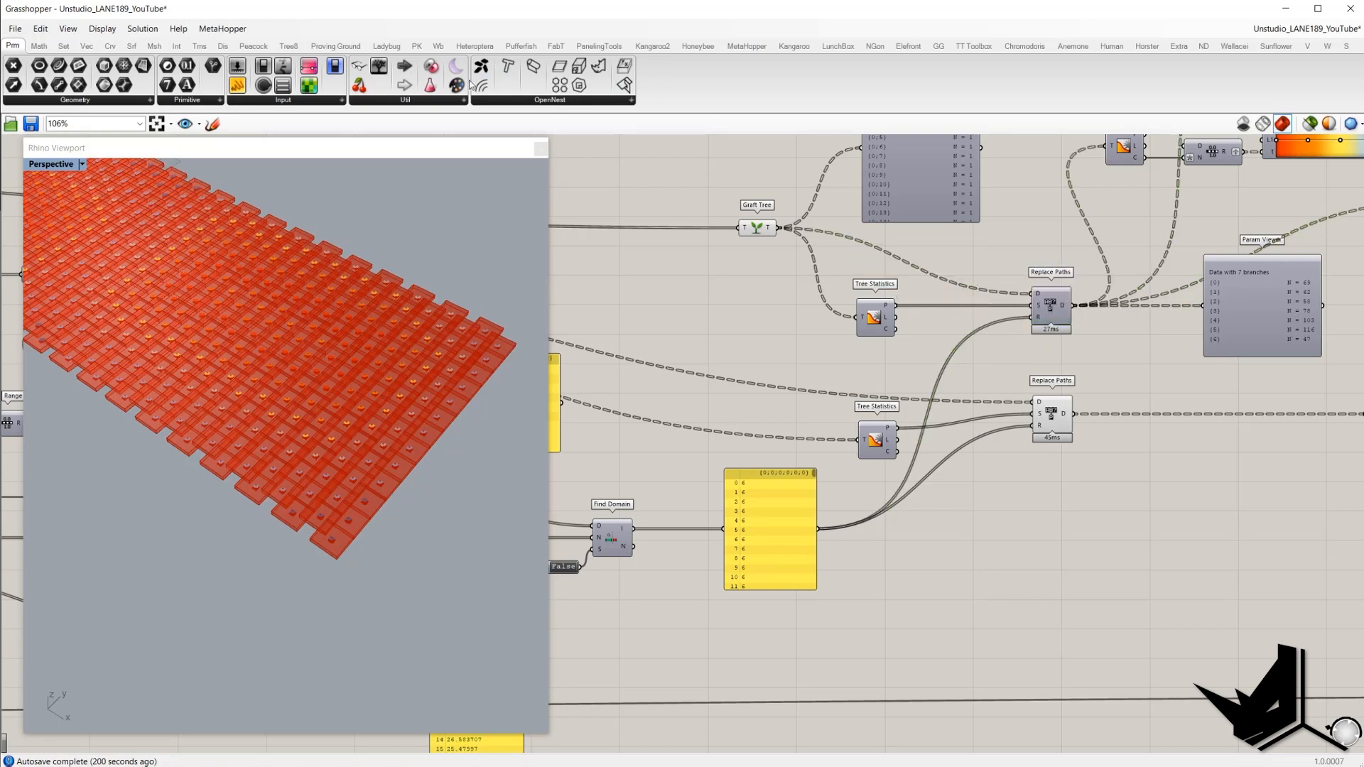
- Add a Param Viewer and connect it to the D output of the lower Replace Paths component
{"action": "mouse_move", "coordinate": [1118, 436]}
{"action": "left_mouse_down"}
{"action": "mouse_move", "coordinate": [1105, 425]}
{"action": "mouse_move", "coordinate": [1113, 434]}
{"action": "left_mouse_up"}
{"action": "right_click_drag", "start_coordinate": [1194, 495], "coordinate": [1117, 529]}
{"action": "left_click_drag", "start_coordinate": [1117, 529], "coordinate": [1120, 537]}
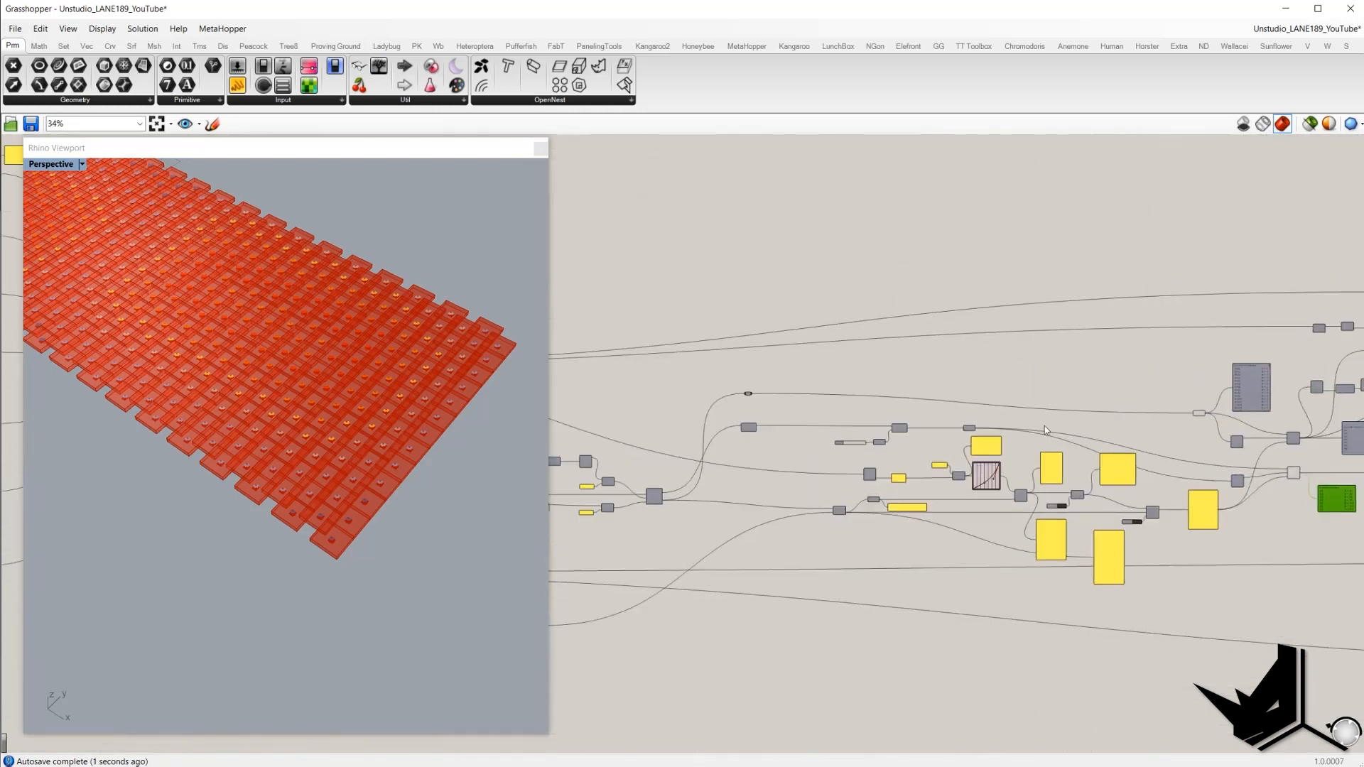
- Compare the Box output of the grid's Bounding Box component with the branches in the Param Viewer behind the lower Replace Paths
{"action": "scroll", "coordinate": [658, 400], "scroll_direction": "up", "scroll_amount": 3}
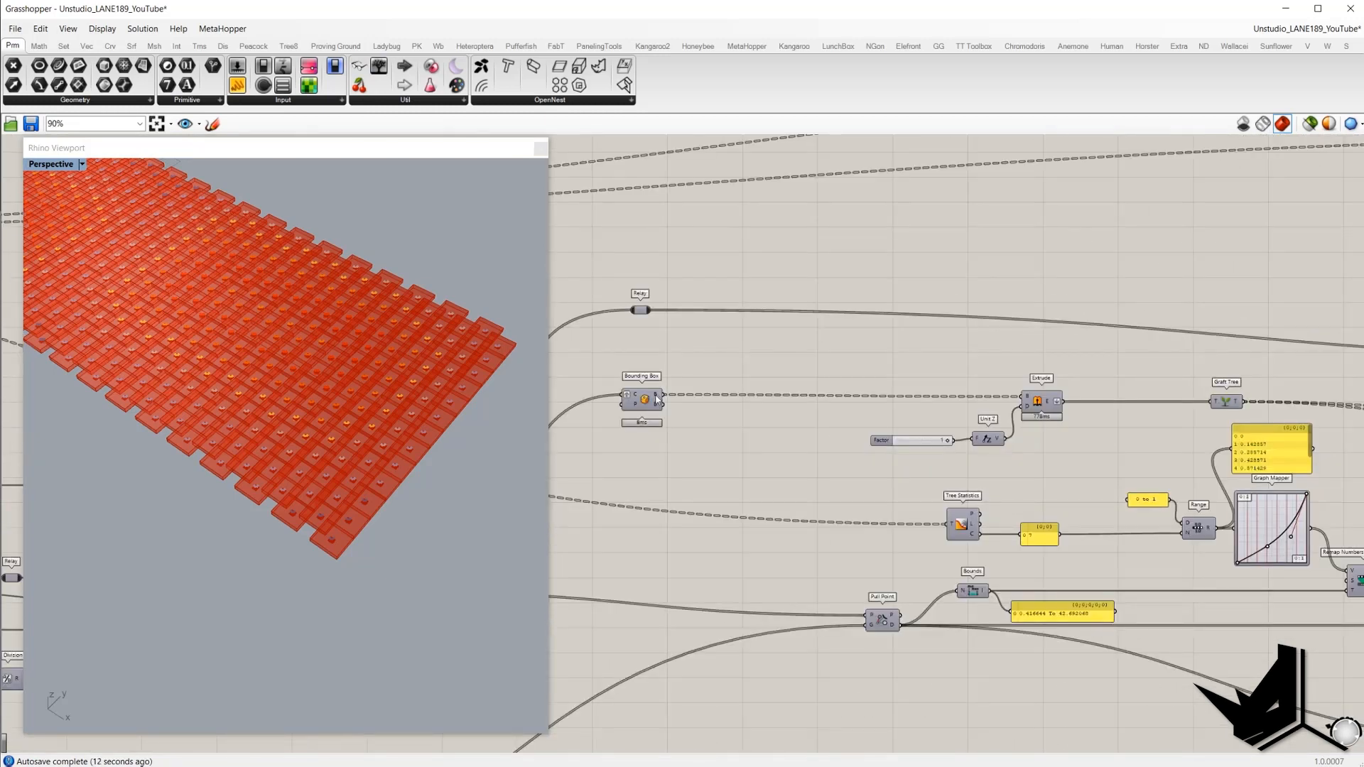
{"action": "mouse_move", "coordinate": [657, 400]}
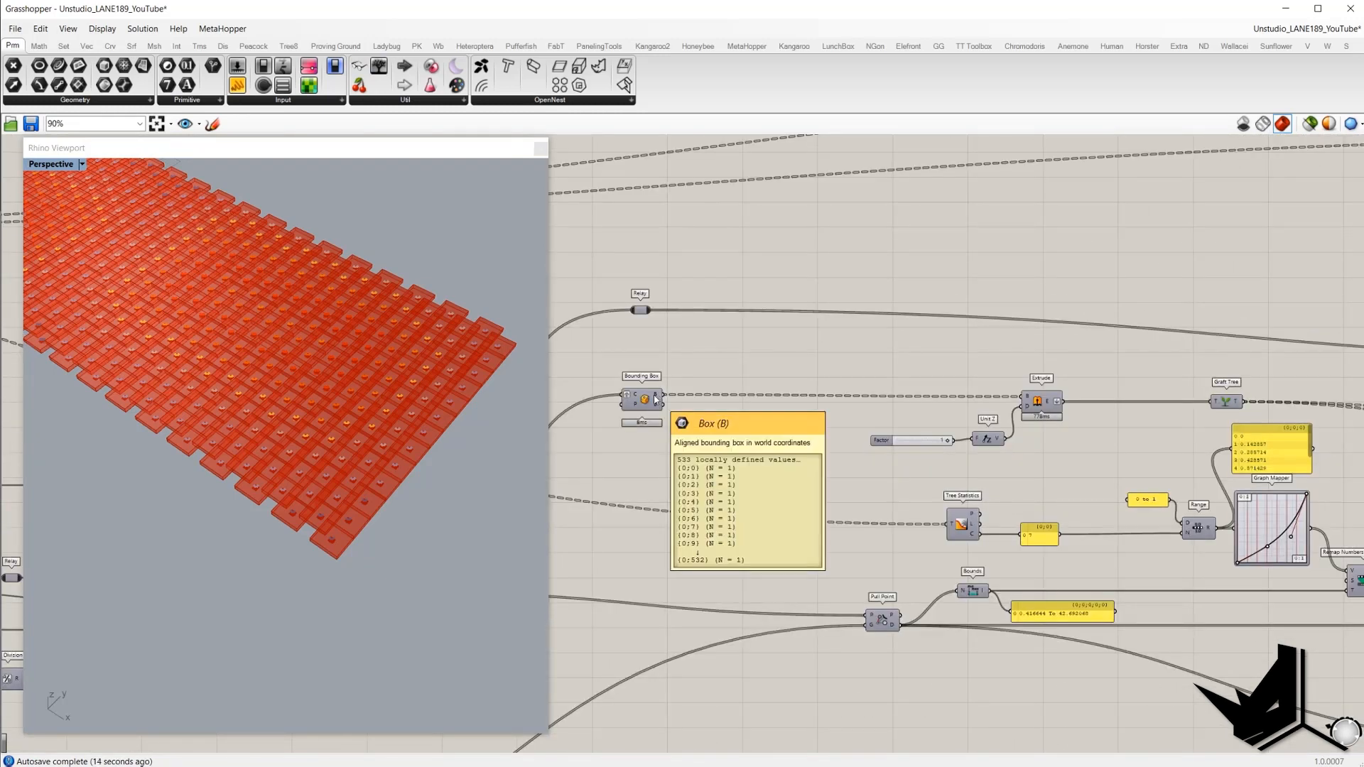
{"action": "scroll", "coordinate": [659, 385], "scroll_direction": "down", "scroll_amount": 3}
{"action": "right_click_drag", "start_coordinate": [1244, 469], "coordinate": [786, 405]}
{"action": "right_click_drag", "start_coordinate": [1117, 408], "coordinate": [970, 405]}
{"action": "scroll", "coordinate": [970, 404], "scroll_direction": "up", "scroll_amount": 4}
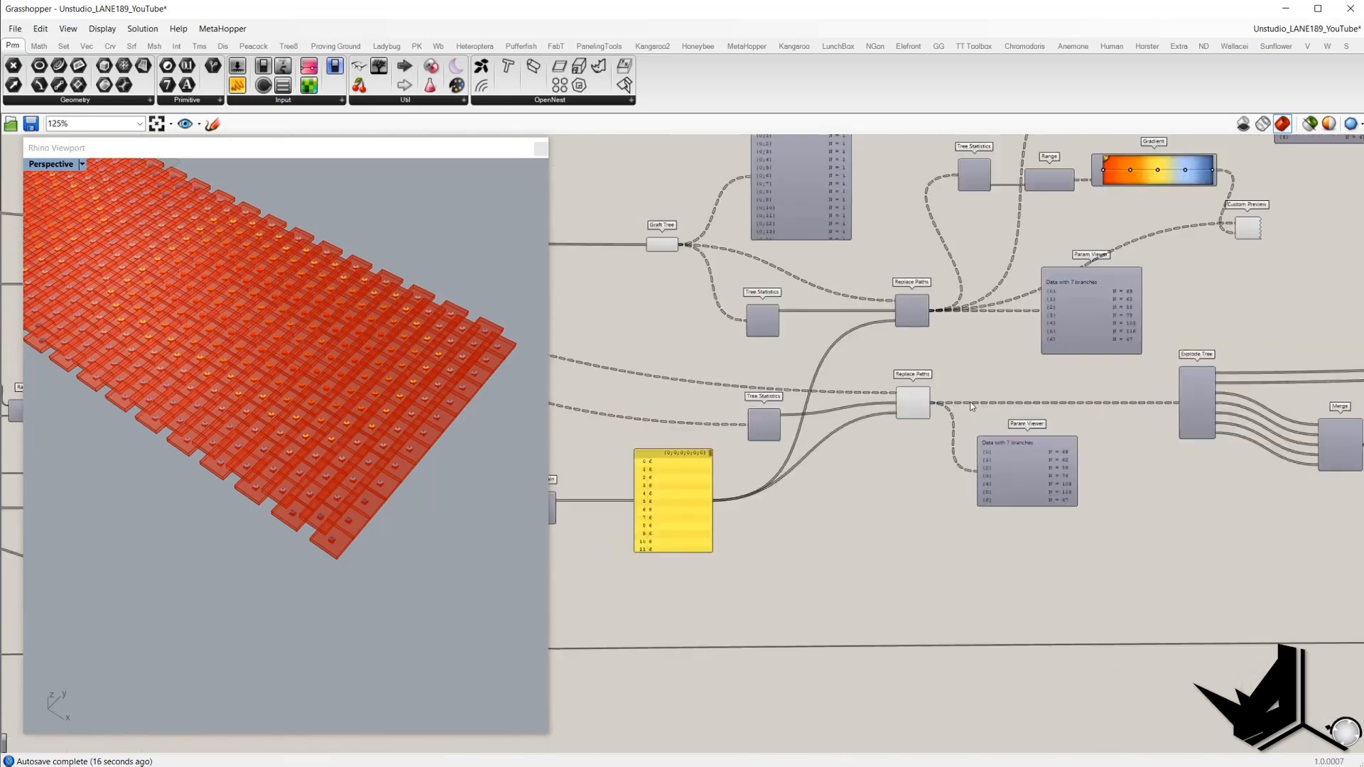
{"action": "scroll", "coordinate": [969, 402], "scroll_direction": "up", "scroll_amount": 2}
- Trace the lower Replace Paths output to the Box Morph component and examine Box Morph's three inputs
{"action": "left_click", "coordinate": [901, 405]}
{"action": "left_click", "coordinate": [1035, 447]}
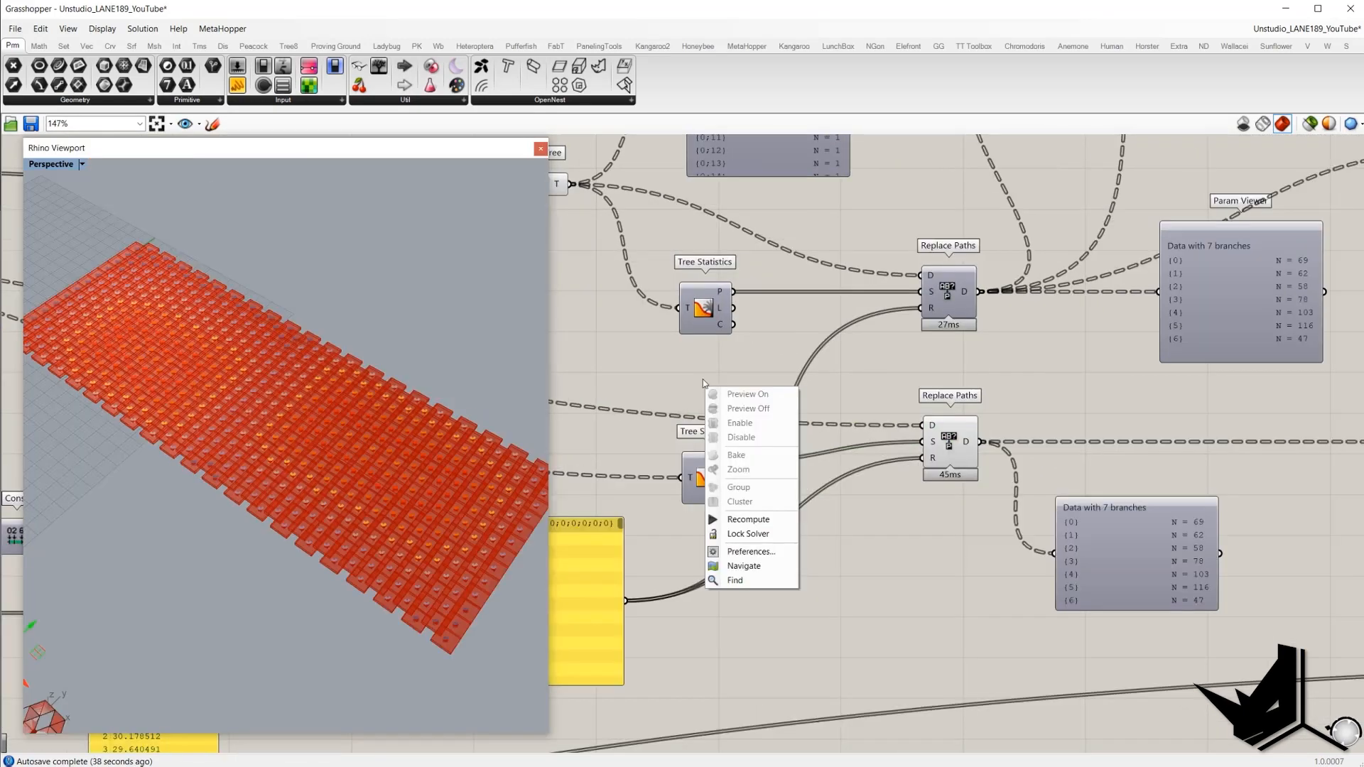
{"action": "left_click", "coordinate": [709, 373]}
{"action": "right_click_drag", "start_coordinate": [1002, 417], "coordinate": [938, 418]}
{"action": "left_click", "coordinate": [886, 442]}
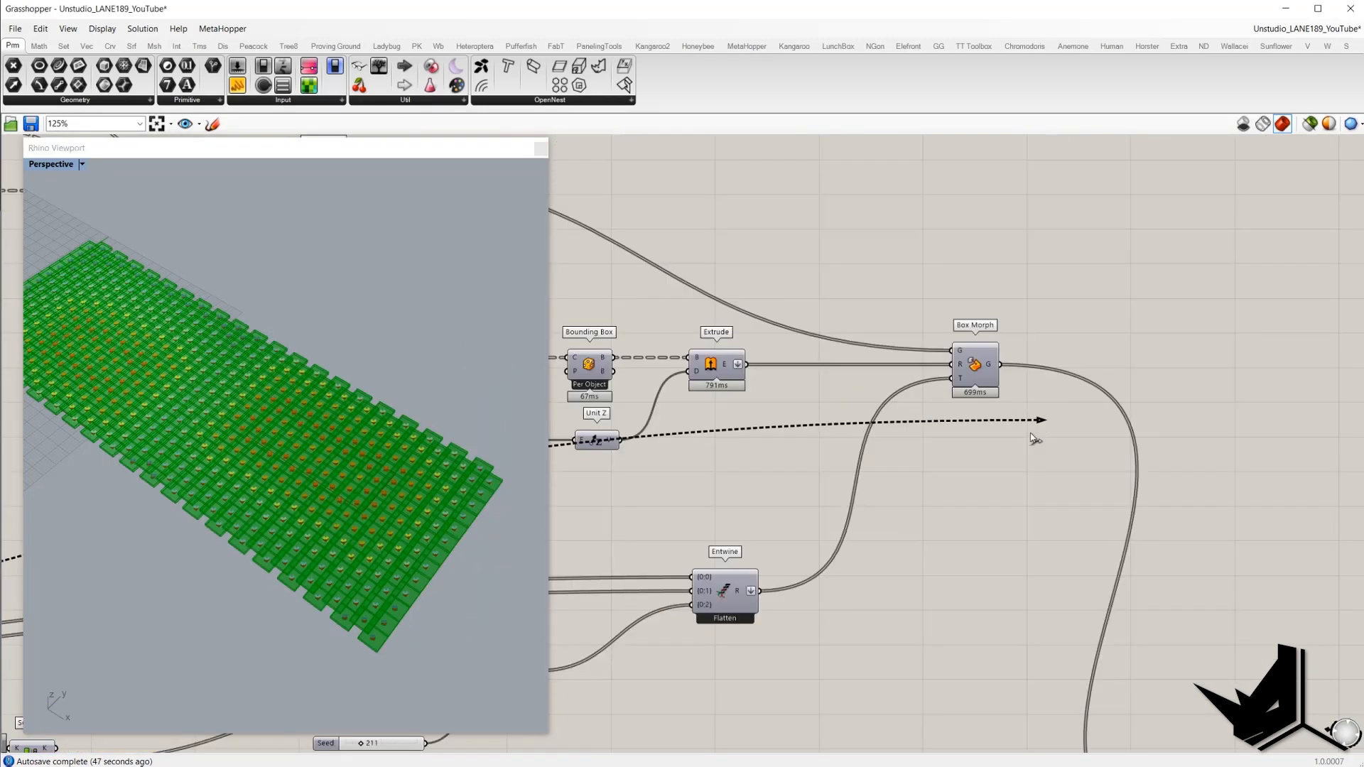
{"action": "scroll", "coordinate": [936, 442], "scroll_direction": "up", "scroll_amount": 2}
{"action": "left_click_drag", "start_coordinate": [937, 442], "coordinate": [817, 451]}
{"action": "left_click", "coordinate": [970, 392]}
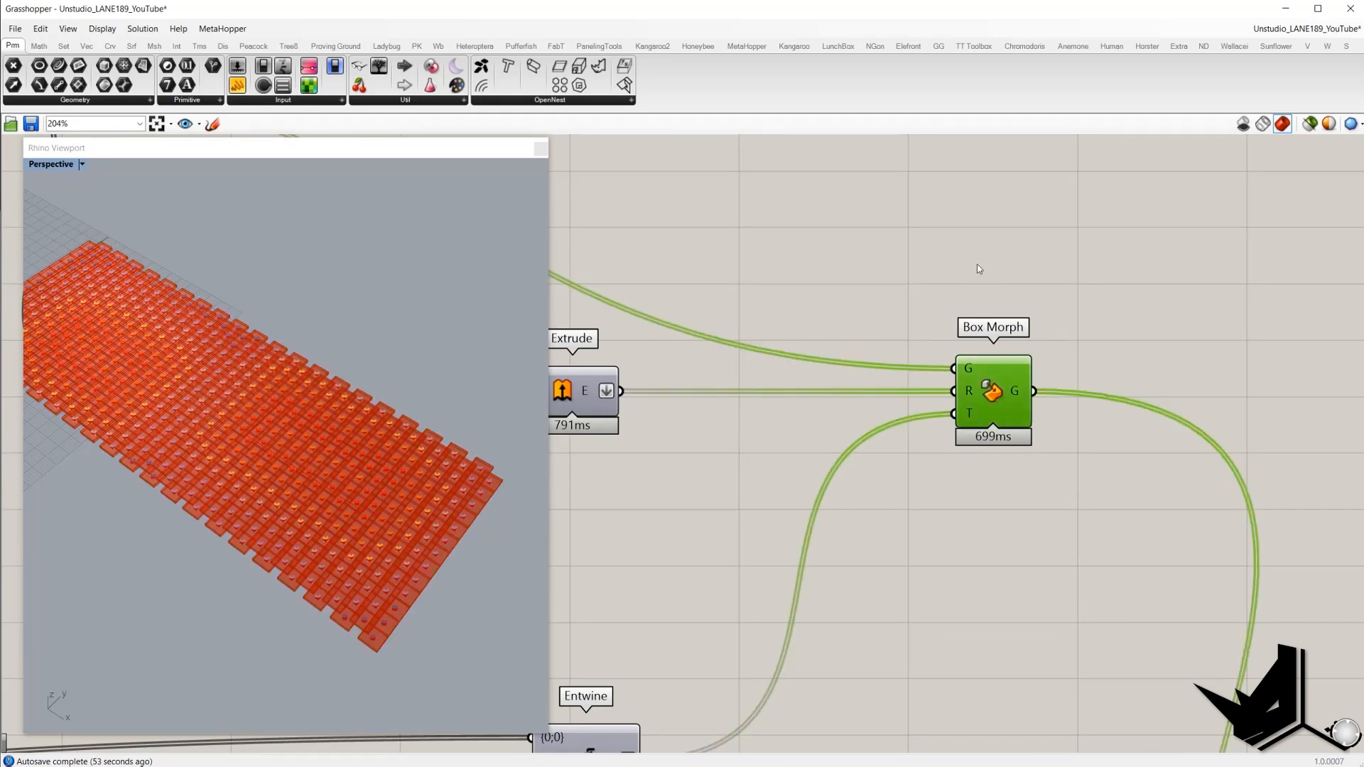
- Turn off the preview of the lower Replace Paths component that feeds the Explode Tree
{"action": "right_click_drag", "start_coordinate": [858, 462], "coordinate": [1103, 374]}
{"action": "scroll", "coordinate": [1105, 376], "scroll_direction": "down", "scroll_amount": 5}
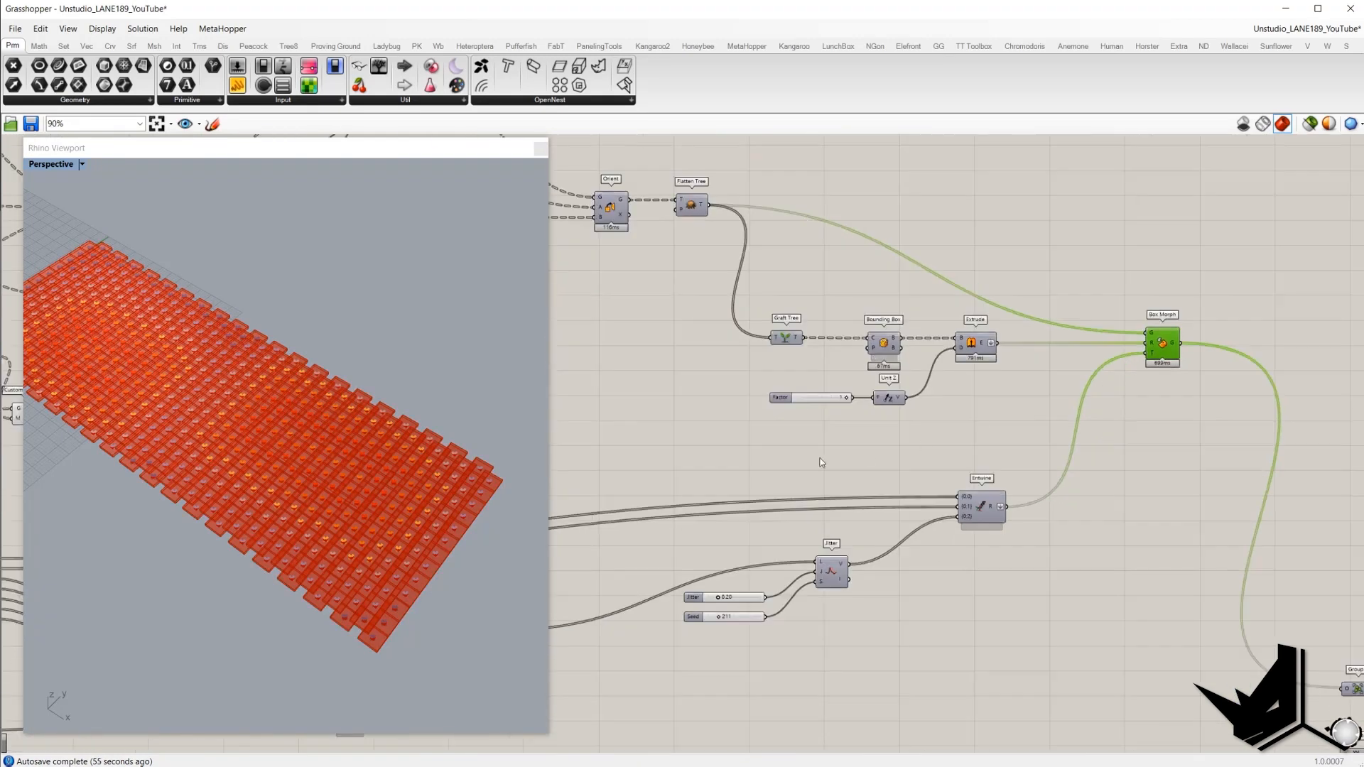
{"action": "right_click_drag", "start_coordinate": [822, 463], "coordinate": [1237, 400]}
{"action": "scroll", "coordinate": [1238, 400], "scroll_direction": "down", "scroll_amount": 5}
{"action": "scroll", "coordinate": [909, 479], "scroll_direction": "up", "scroll_amount": 5}
{"action": "right_click_drag", "start_coordinate": [708, 456], "coordinate": [851, 471]}
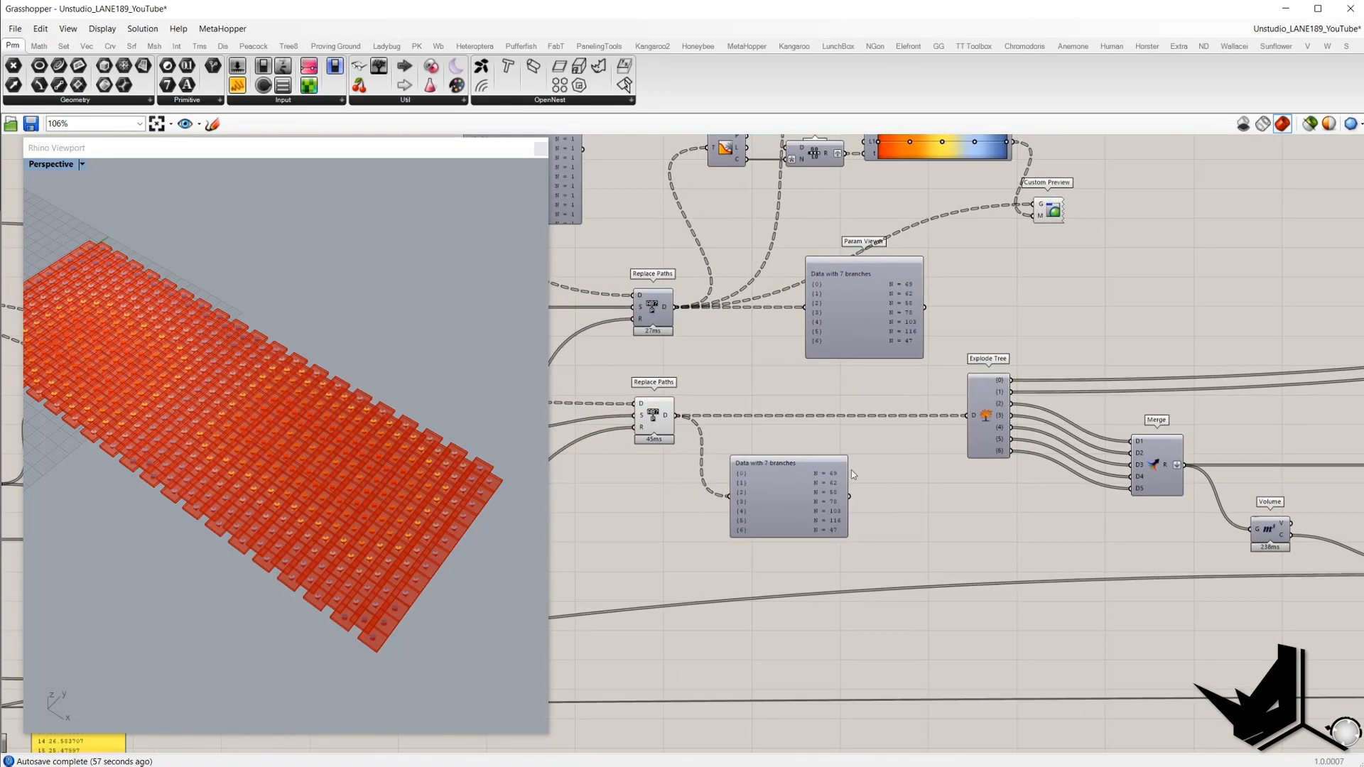
{"action": "left_click", "coordinate": [599, 429]}
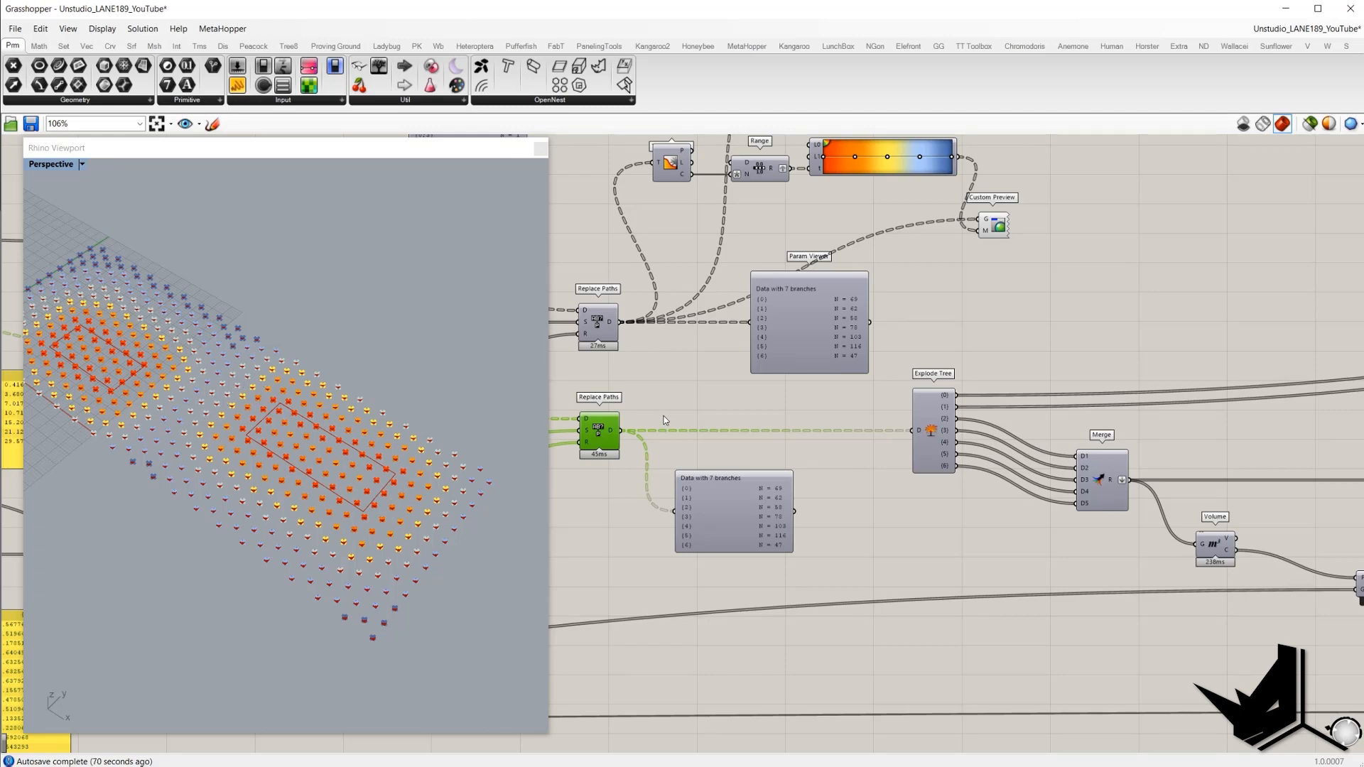
- Trace the Explode Tree's {0} and {1} outputs to the first two inputs of the Entwine component
{"action": "right_click_drag", "start_coordinate": [931, 417], "coordinate": [921, 422]}
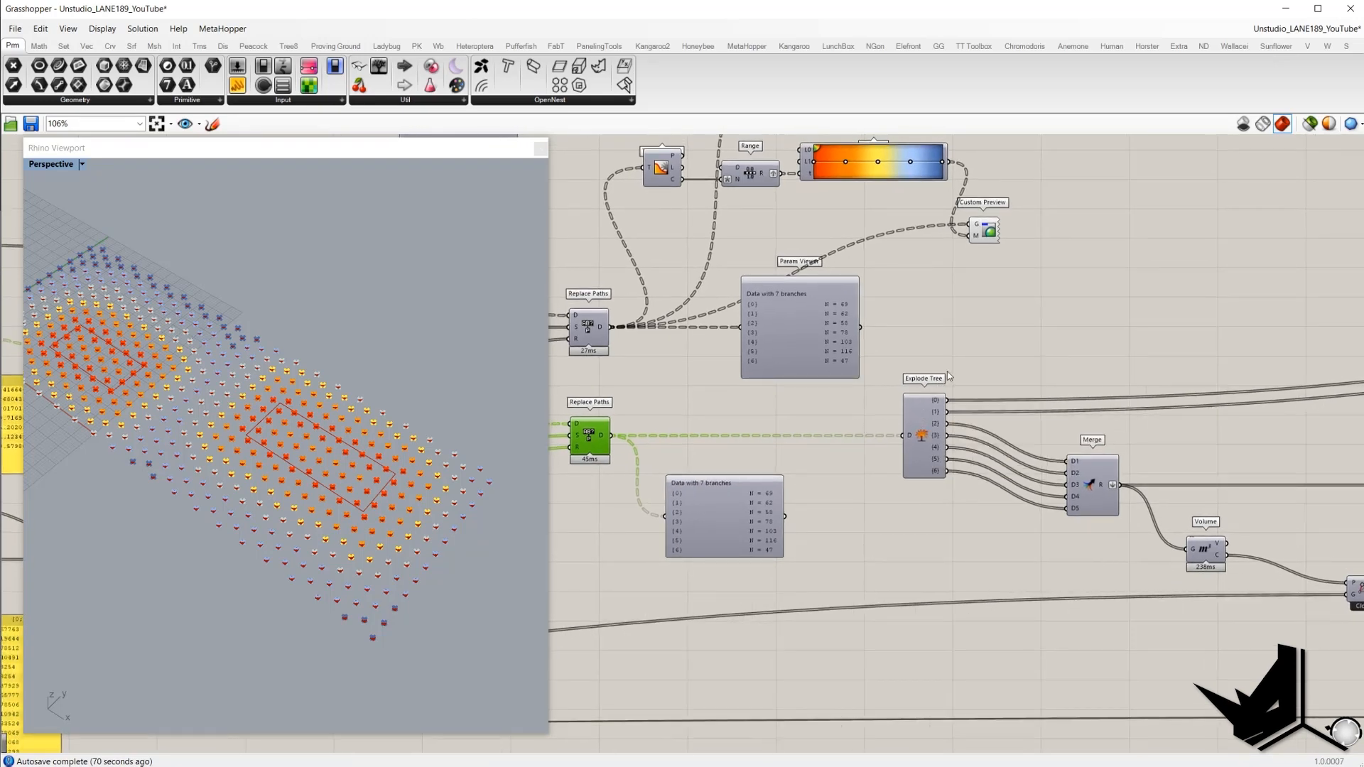
{"action": "scroll", "coordinate": [966, 374], "scroll_direction": "up", "scroll_amount": 3}
{"action": "left_click_drag", "start_coordinate": [965, 374], "coordinate": [918, 429]}
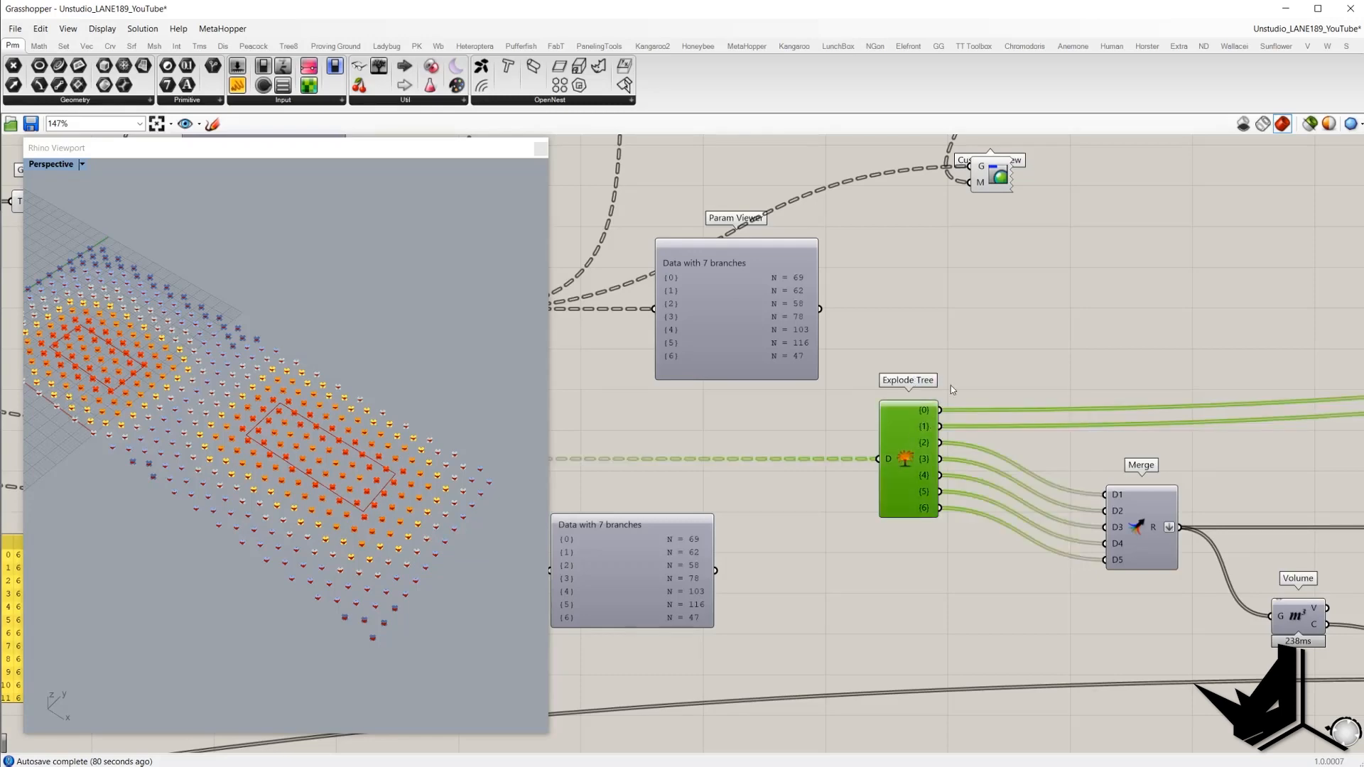
{"action": "scroll", "coordinate": [950, 385], "scroll_direction": "down", "scroll_amount": 2}
{"action": "right_click_drag", "start_coordinate": [1001, 386], "coordinate": [846, 378]}
{"action": "scroll", "coordinate": [846, 378], "scroll_direction": "down", "scroll_amount": 2}
{"action": "right_click_drag", "start_coordinate": [1122, 377], "coordinate": [981, 382]}
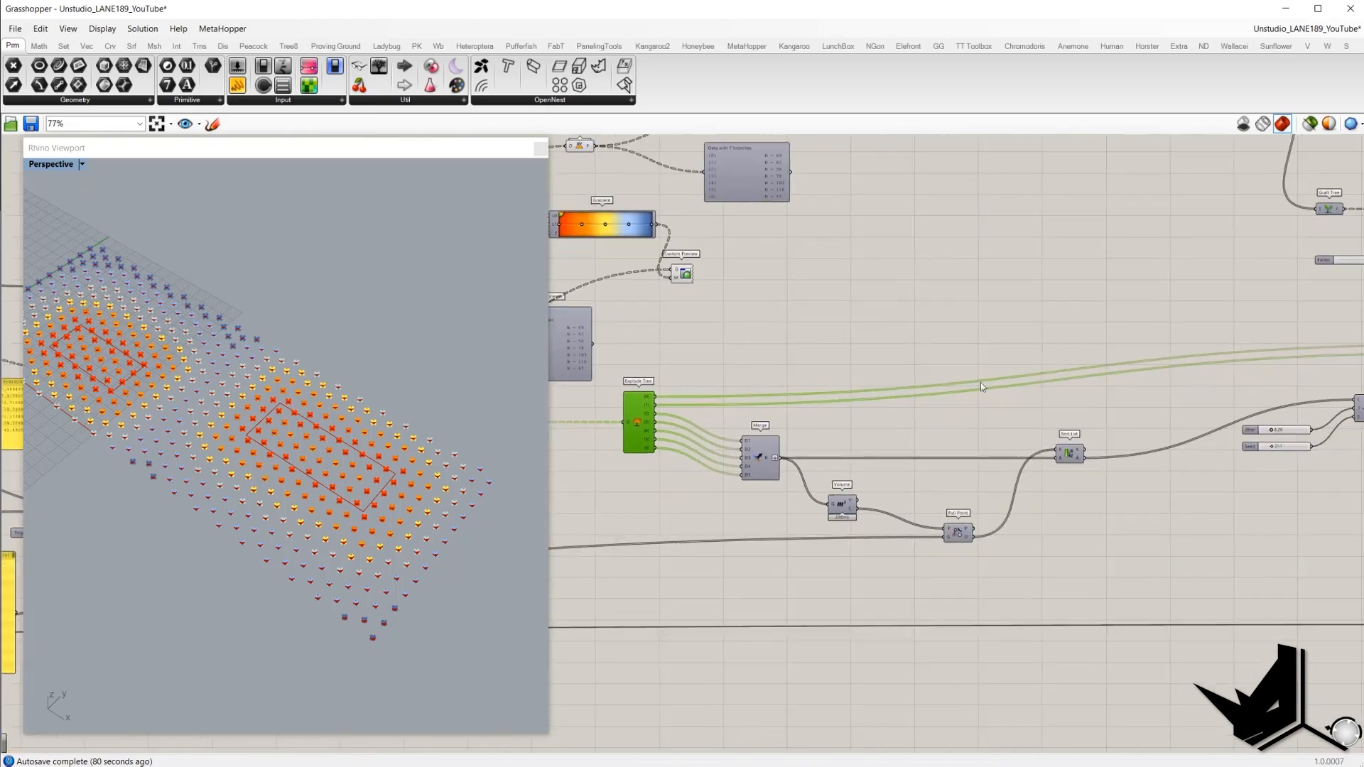
{"action": "right_click_drag", "start_coordinate": [1162, 385], "coordinate": [846, 403]}
{"action": "scroll", "coordinate": [1172, 364], "scroll_direction": "up", "scroll_amount": 5}
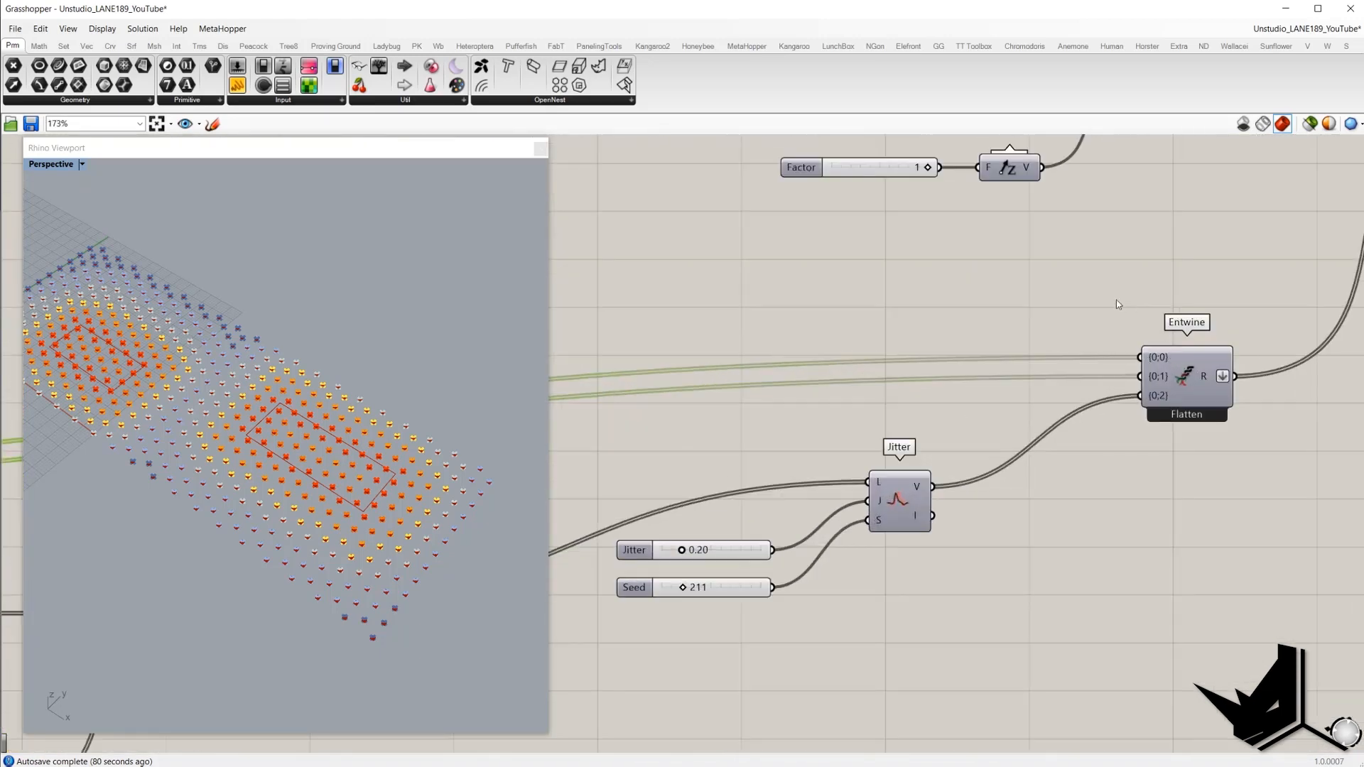
{"action": "left_click_drag", "start_coordinate": [1117, 300], "coordinate": [1217, 340]}
{"action": "scroll", "coordinate": [1216, 340], "scroll_direction": "down", "scroll_amount": 5}
{"action": "scroll", "coordinate": [1203, 342], "scroll_direction": "up", "scroll_amount": 4}
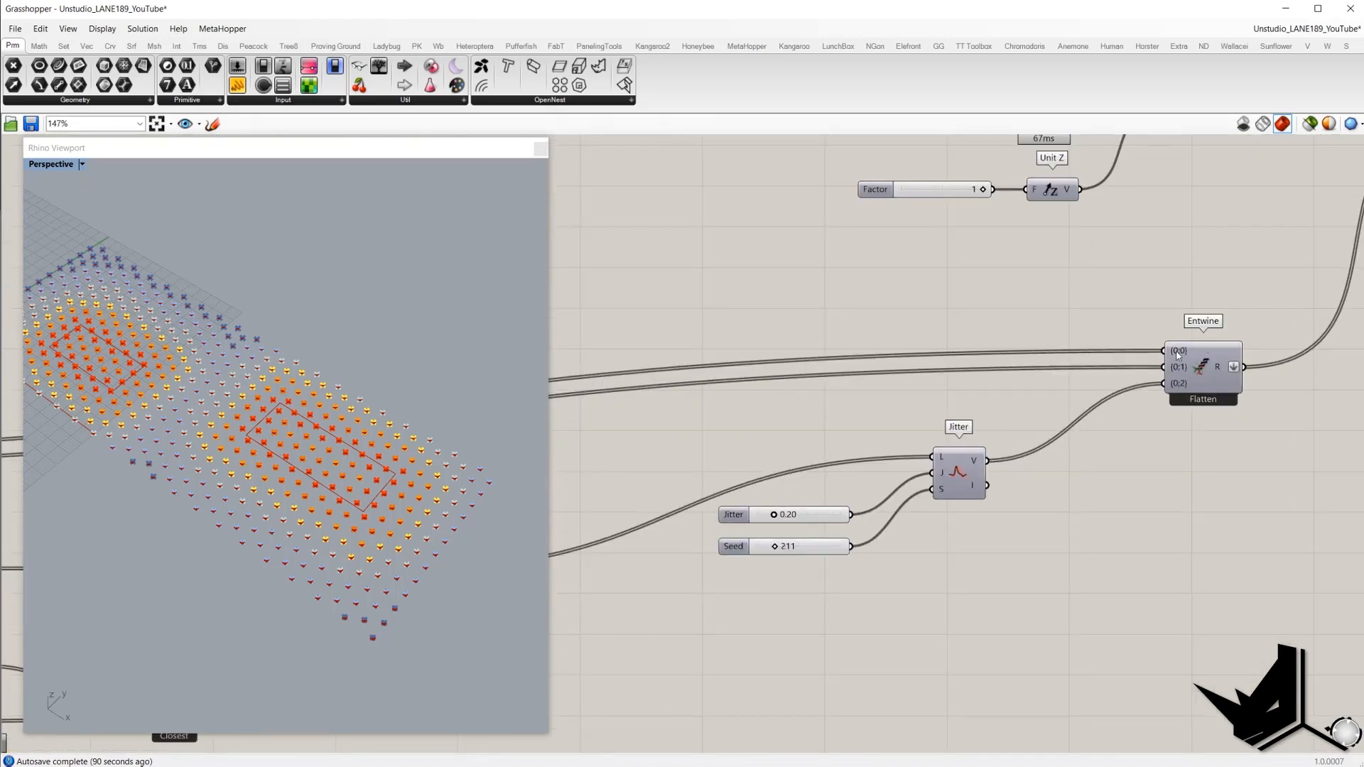
- Examine how the Explode Tree's outputs {2} to {6} feed the D1 to D5 inputs of the Merge component
{"action": "scroll", "coordinate": [1177, 374], "scroll_direction": "down", "scroll_amount": 6}
{"action": "right_click_drag", "start_coordinate": [861, 419], "coordinate": [1050, 401]}
{"action": "scroll", "coordinate": [778, 405], "scroll_direction": "up", "scroll_amount": 7}
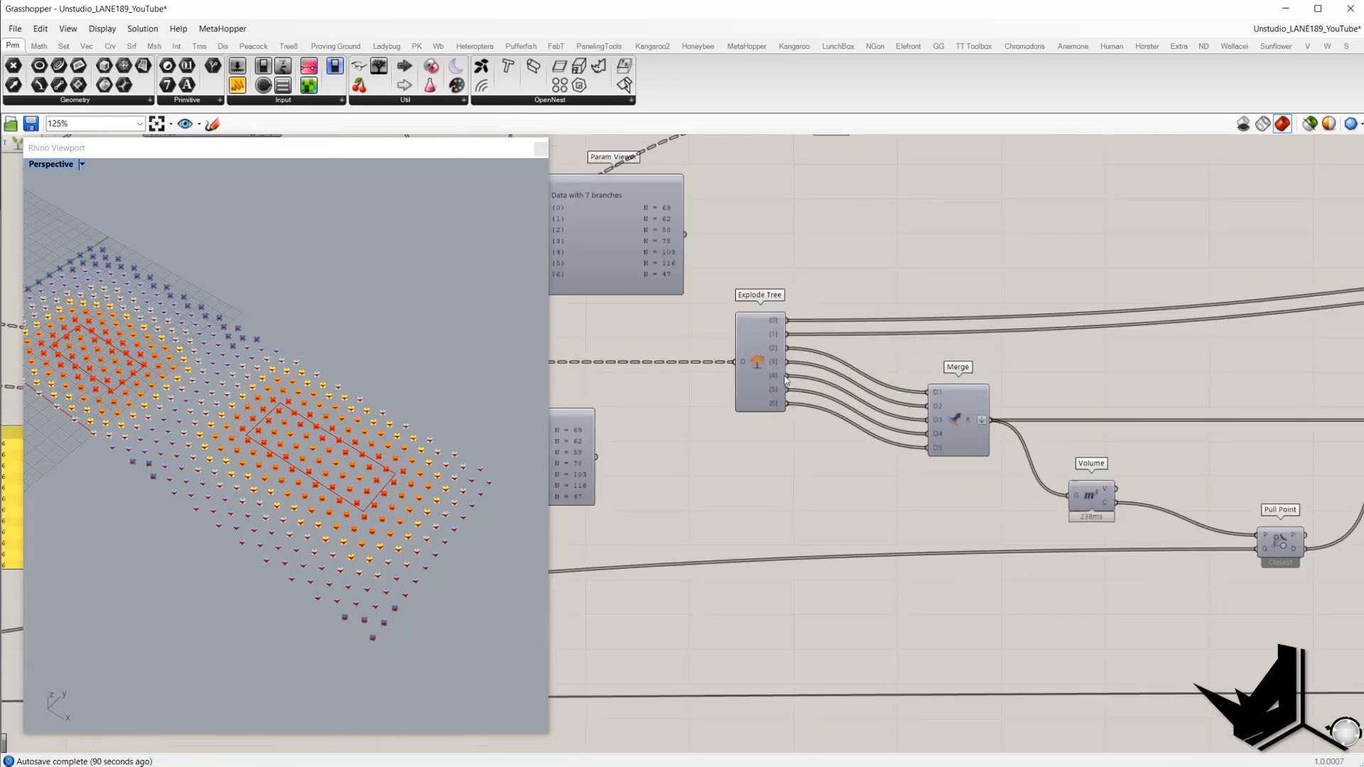
{"action": "left_click_drag", "start_coordinate": [799, 466], "coordinate": [762, 330]}
{"action": "left_click", "coordinate": [960, 362]}
{"action": "left_click", "coordinate": [1027, 431]}
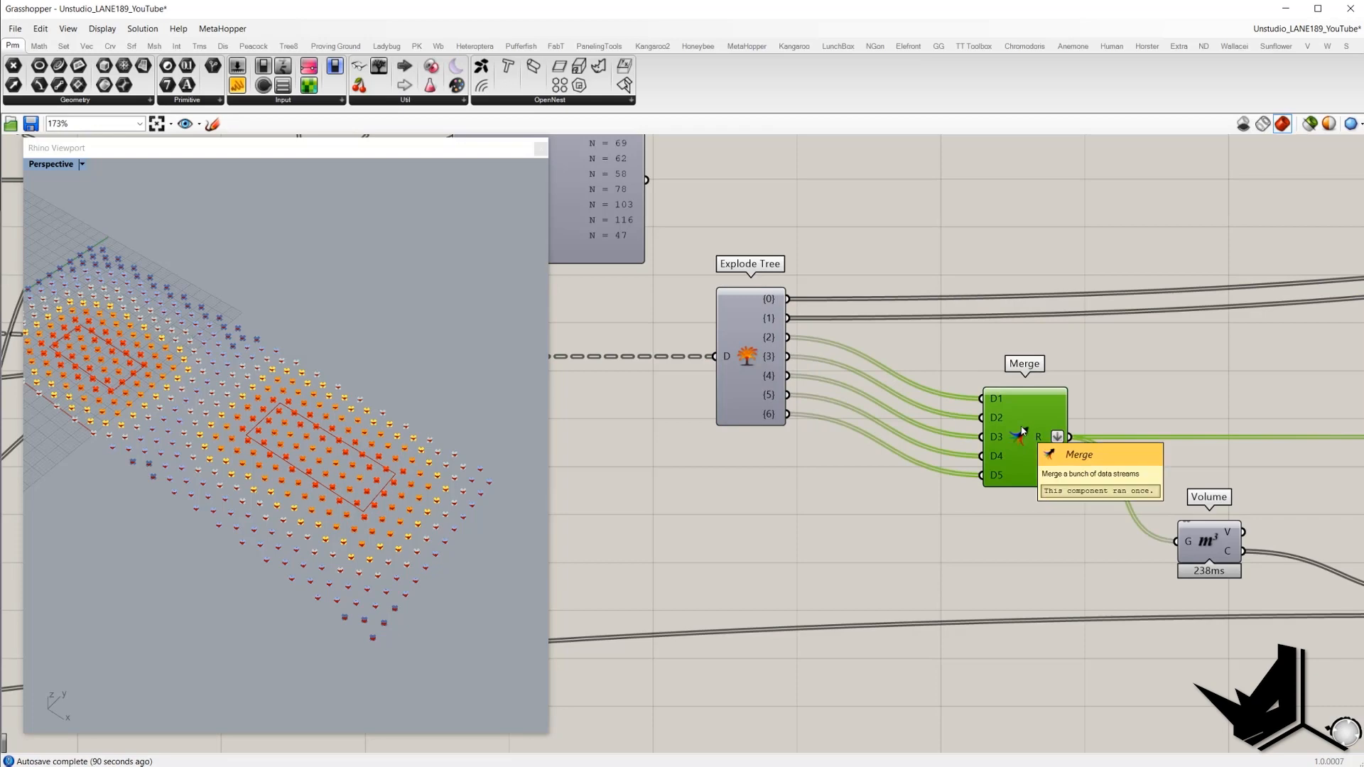
- Turn on the preview of the Merge component and inspect its target boxes in the Rhino viewport
{"action": "right_click_drag", "start_coordinate": [1023, 435], "coordinate": [815, 426]}
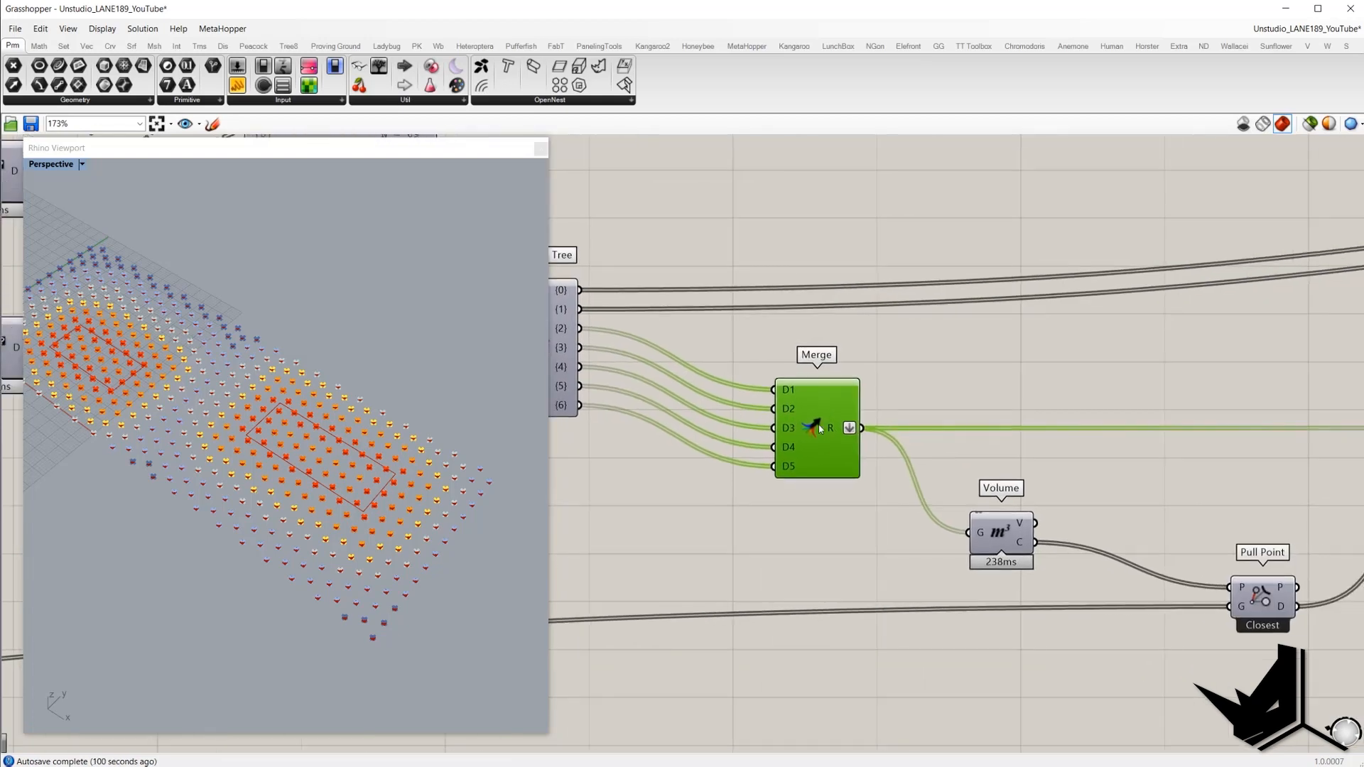
{"action": "right_click", "coordinate": [920, 359]}
{"action": "left_click", "coordinate": [933, 370]}
{"action": "scroll", "coordinate": [262, 376], "scroll_direction": "down", "scroll_amount": 3}
{"action": "mouse_move", "coordinate": [262, 376]}
{"action": "right_mouse_down"}
{"action": "mouse_move", "coordinate": [275, 356]}
{"action": "mouse_move", "coordinate": [277, 375]}
{"action": "right_mouse_up"}
{"action": "left_click", "coordinate": [951, 405]}
{"action": "right_click_drag", "start_coordinate": [952, 395], "coordinate": [831, 387]}
{"action": "scroll", "coordinate": [834, 390], "scroll_direction": "down", "scroll_amount": 1}
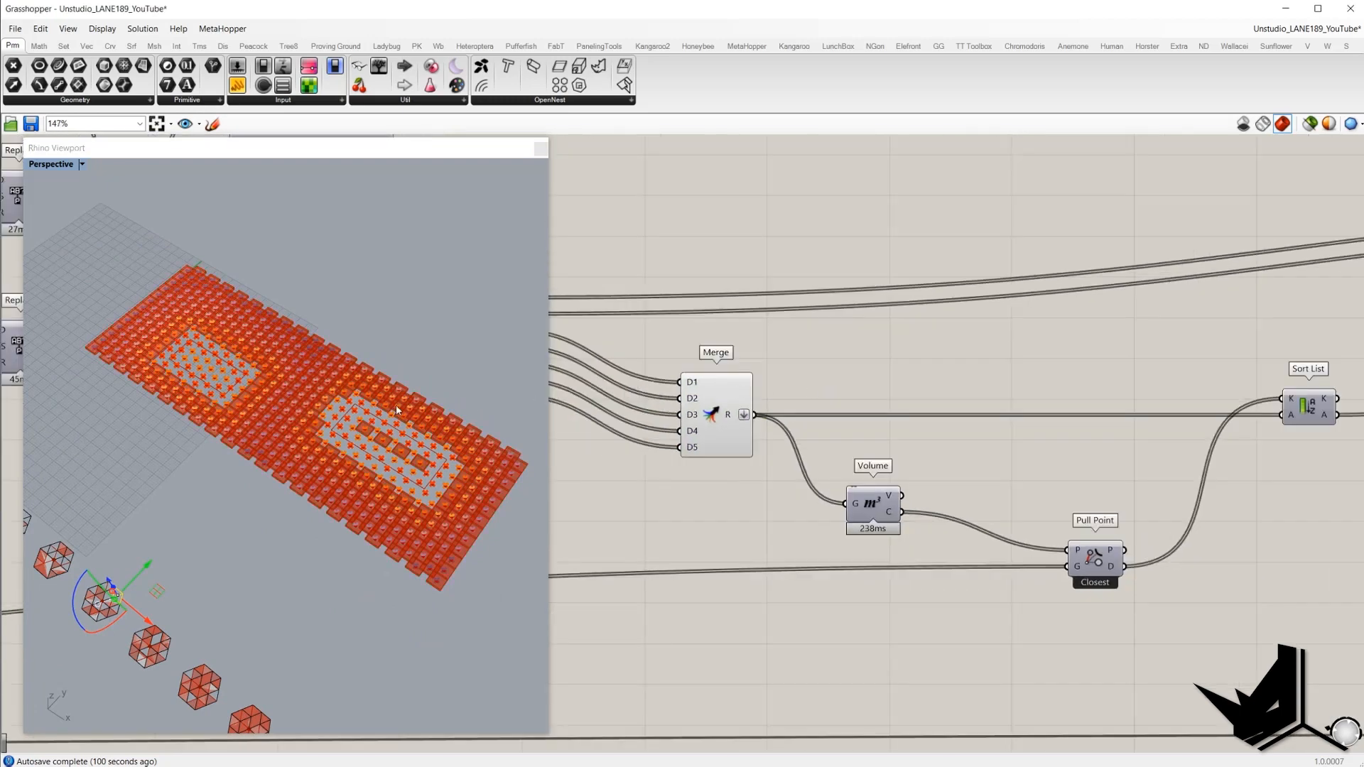
{"action": "scroll", "coordinate": [395, 405], "scroll_direction": "up", "scroll_amount": 2}
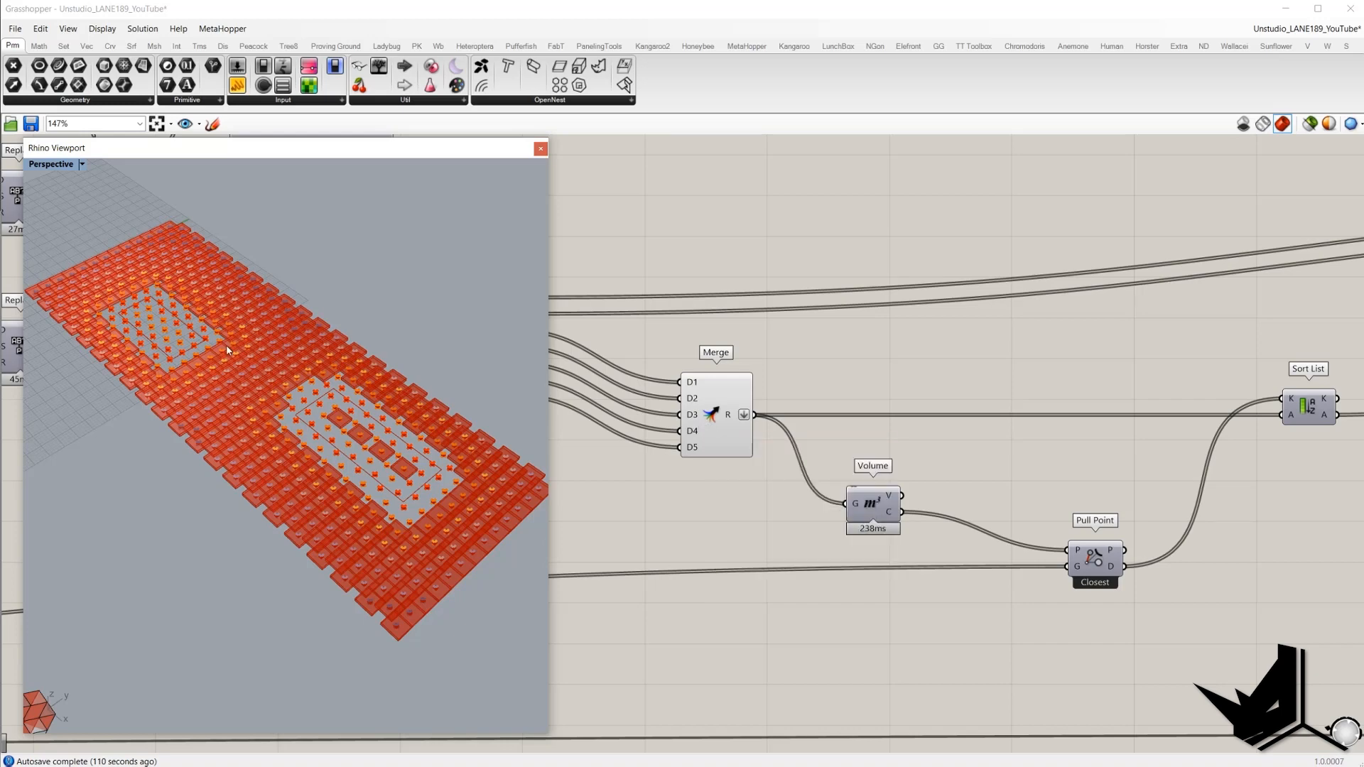
- Examine how the merged boxes pass through Volume and how their centroids feed the Pull Point component
{"action": "scroll", "coordinate": [917, 446], "scroll_direction": "down", "scroll_amount": 1}
{"action": "right_click_drag", "start_coordinate": [917, 446], "coordinate": [800, 428]}
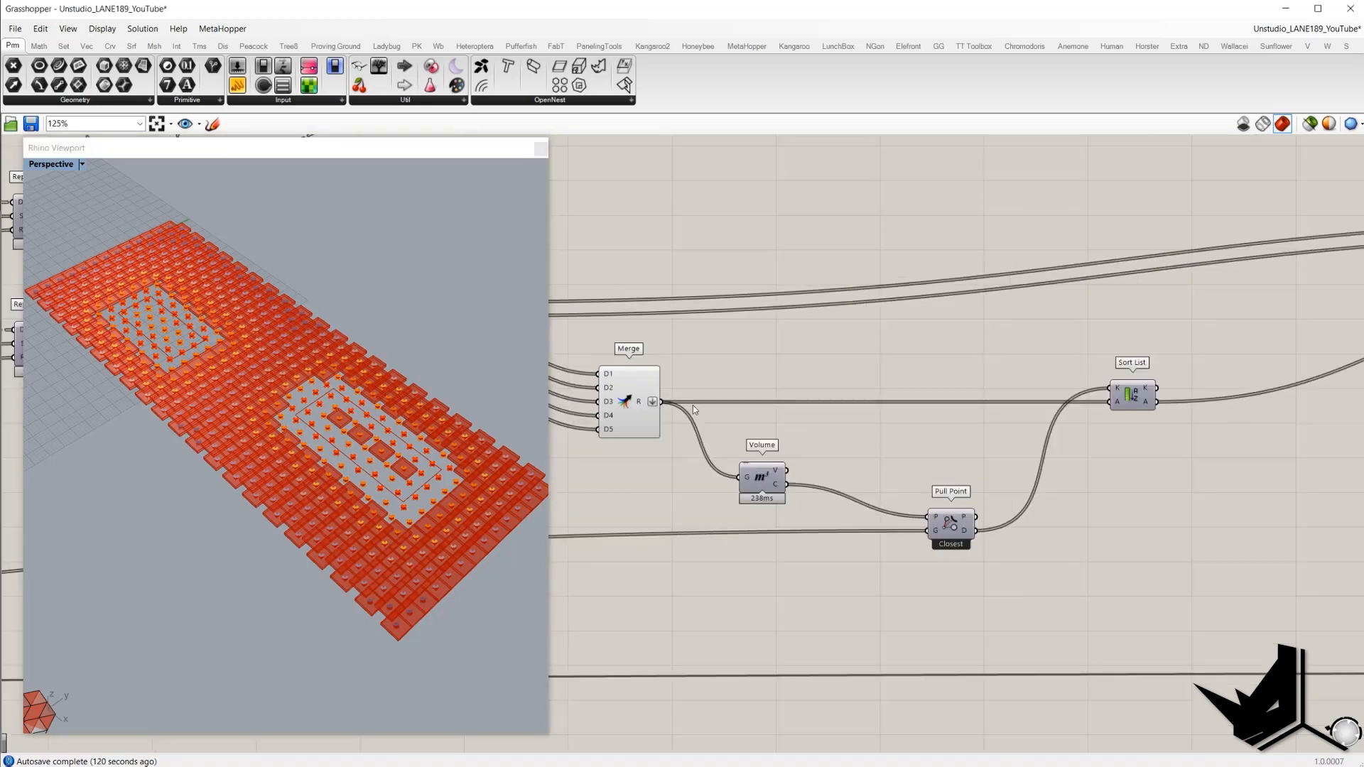
{"action": "left_click_drag", "start_coordinate": [693, 404], "coordinate": [804, 508]}
{"action": "left_click_drag", "start_coordinate": [820, 429], "coordinate": [743, 496]}
{"action": "left_click", "coordinate": [825, 455]}
{"action": "left_click", "coordinate": [942, 537]}
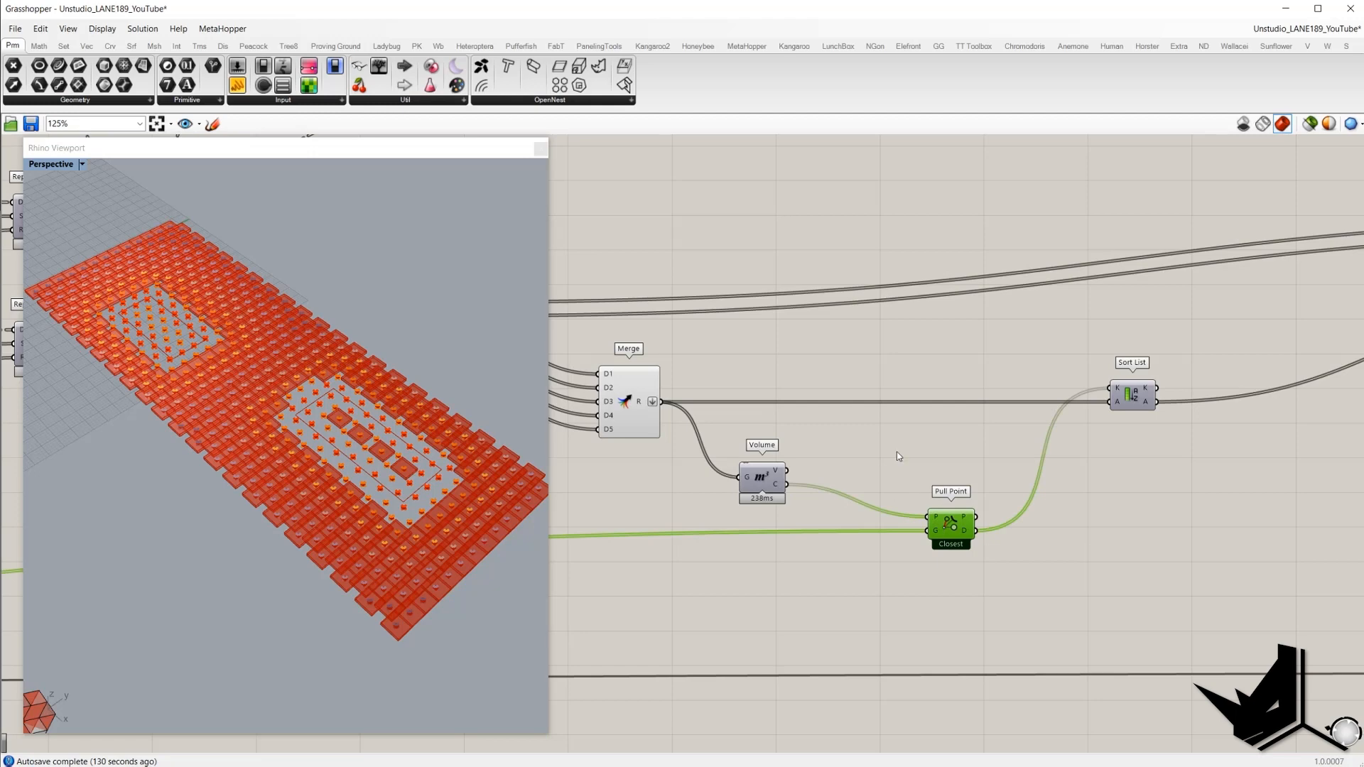
- Trace Pull Point's G input back to the Curve parameter behind Cull Index and highlight its curves
{"action": "scroll", "coordinate": [991, 519], "scroll_direction": "down", "scroll_amount": 6}
{"action": "right_click_drag", "start_coordinate": [888, 542], "coordinate": [938, 533]}
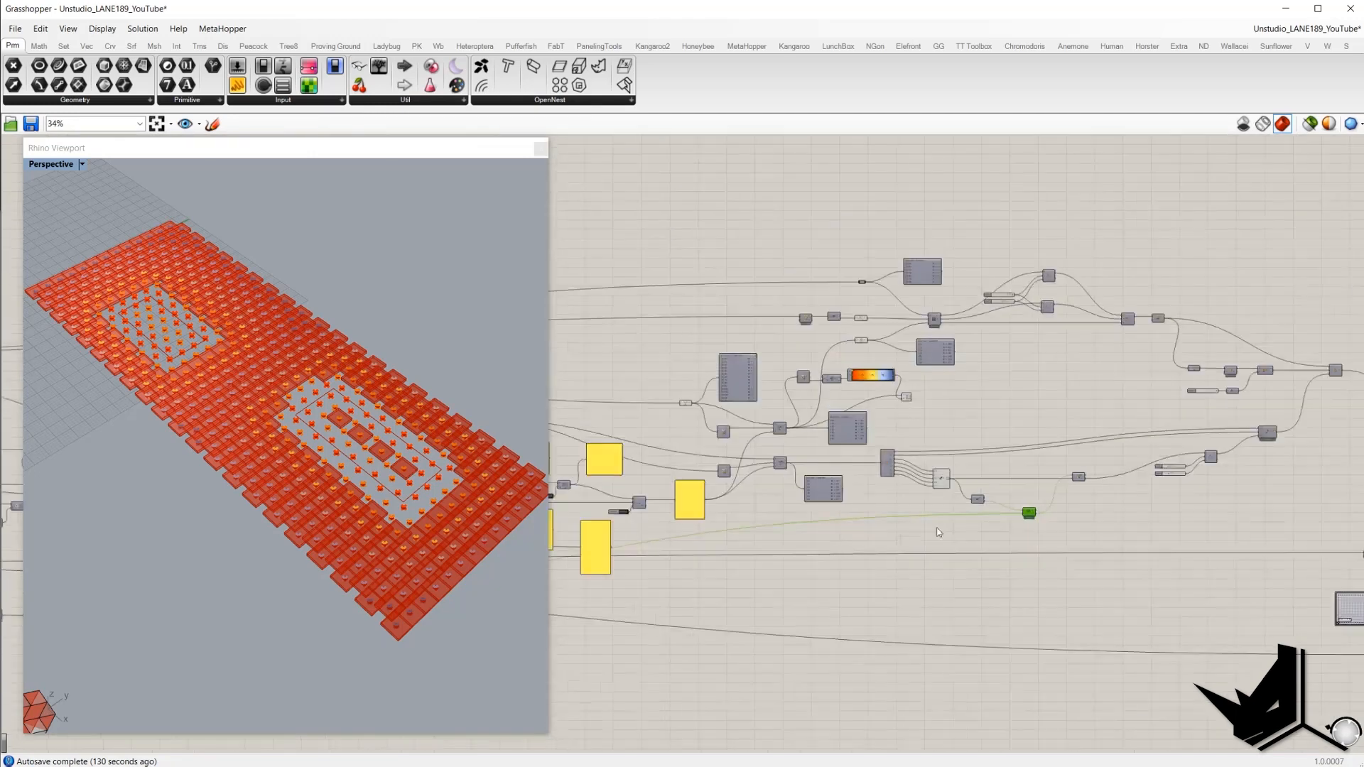
{"action": "right_click_drag", "start_coordinate": [785, 542], "coordinate": [1108, 483]}
{"action": "right_click_drag", "start_coordinate": [845, 533], "coordinate": [1097, 483]}
{"action": "right_click_drag", "start_coordinate": [846, 501], "coordinate": [1108, 467]}
{"action": "scroll", "coordinate": [871, 473], "scroll_direction": "up", "scroll_amount": 5}
{"action": "left_click", "coordinate": [858, 476]}
{"action": "scroll", "coordinate": [872, 471], "scroll_direction": "up", "scroll_amount": 2}
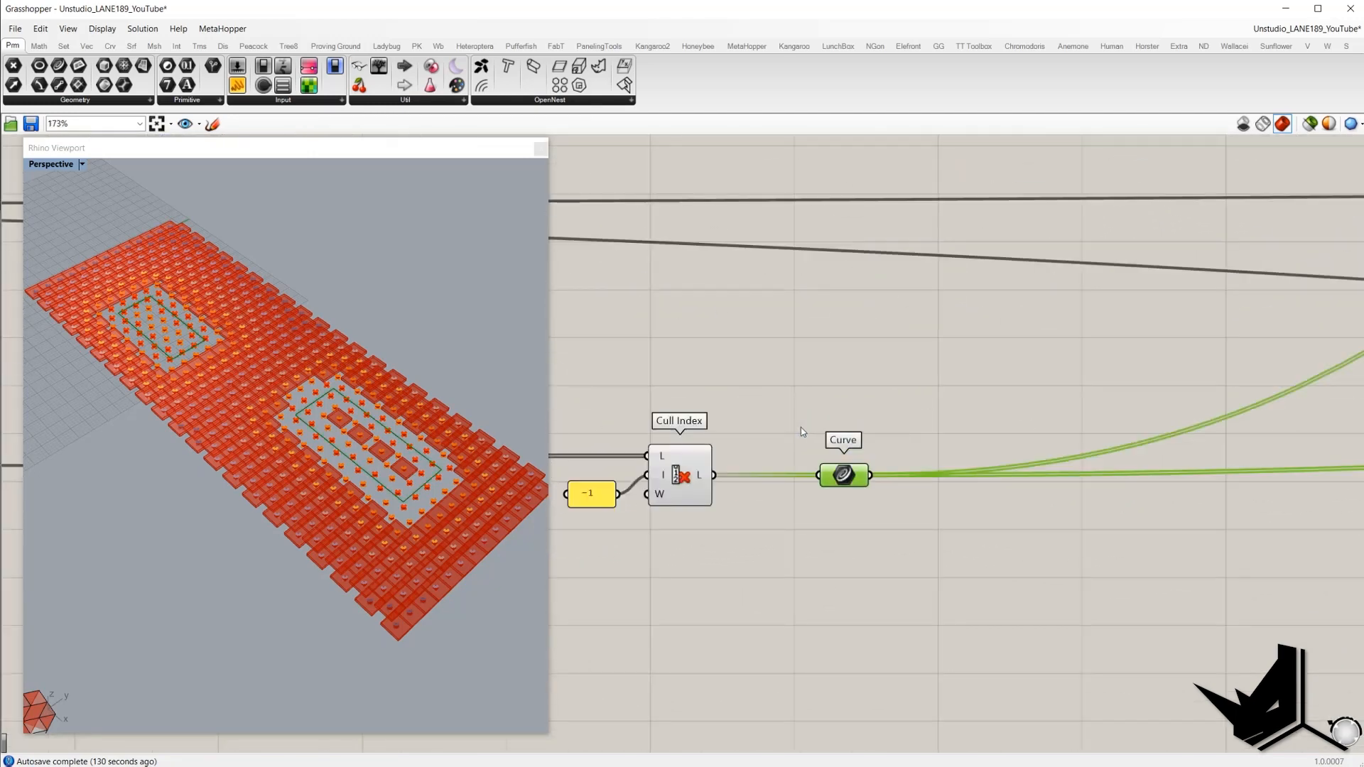
- Return to the Merge component and highlight its boxes to compare them with the Pull Point and Sort List inputs
{"action": "scroll", "coordinate": [774, 455], "scroll_direction": "down", "scroll_amount": 6}
{"action": "scroll", "coordinate": [774, 455], "scroll_direction": "down", "scroll_amount": 5}
{"action": "left_click", "coordinate": [974, 453]}
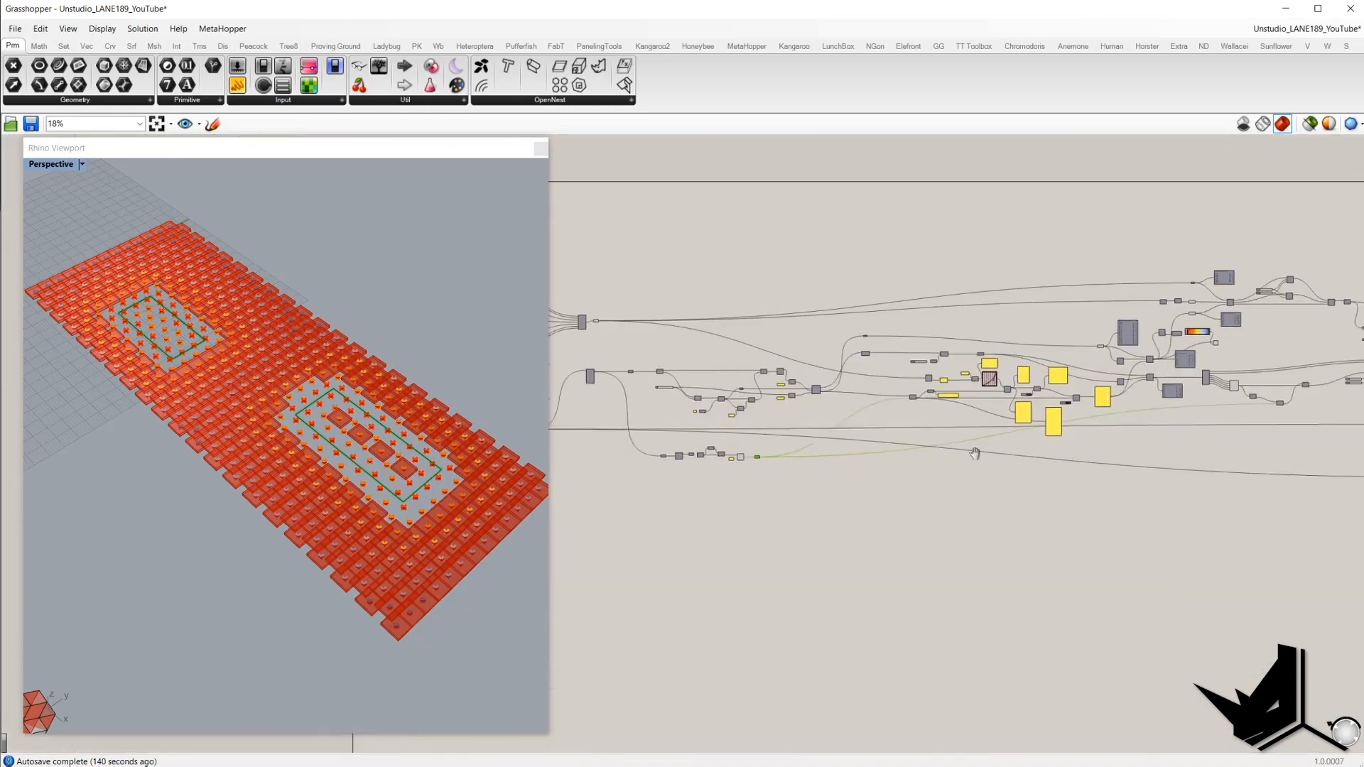
{"action": "right_click_drag", "start_coordinate": [974, 454], "coordinate": [850, 466]}
{"action": "scroll", "coordinate": [1228, 408], "scroll_direction": "up", "scroll_amount": 3}
{"action": "scroll", "coordinate": [1227, 408], "scroll_direction": "up", "scroll_amount": 8}
{"action": "right_click_drag", "start_coordinate": [1228, 407], "coordinate": [954, 432]}
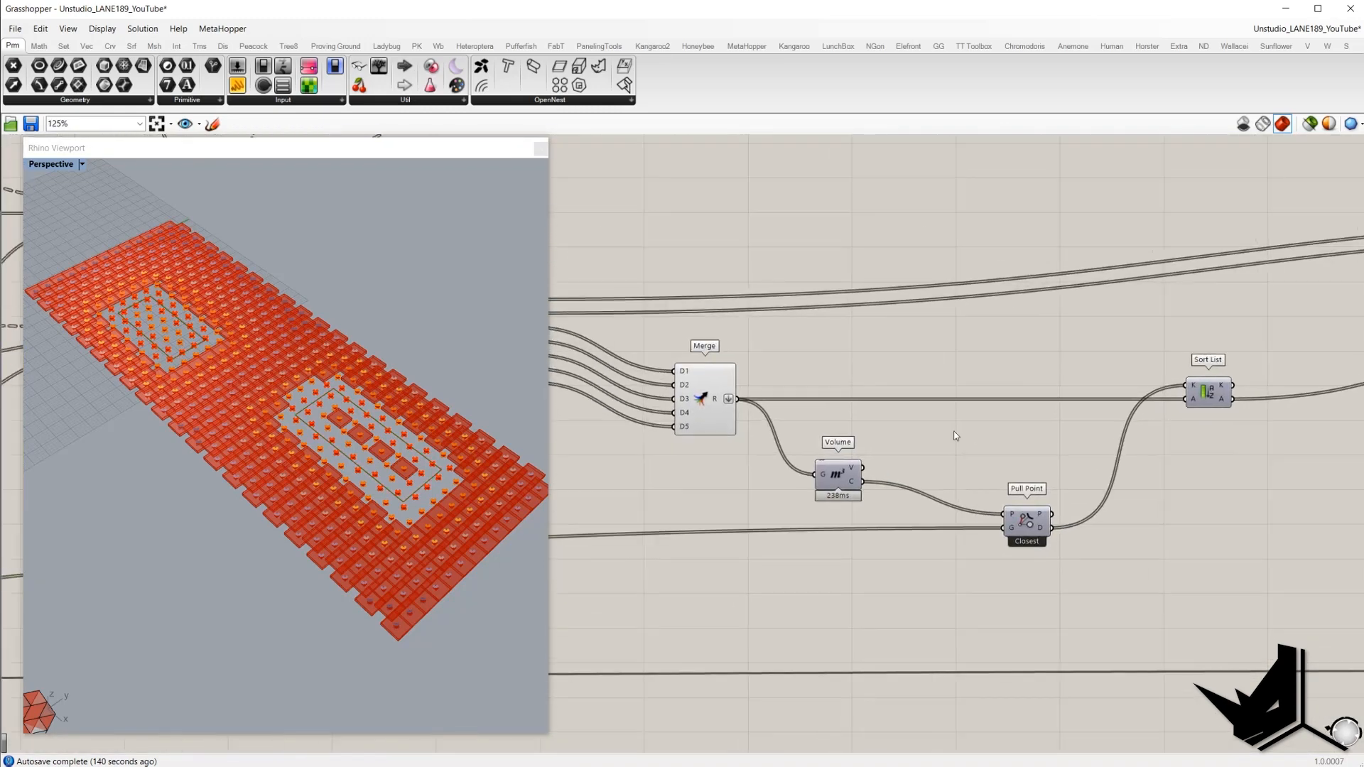
{"action": "left_click", "coordinate": [717, 397]}
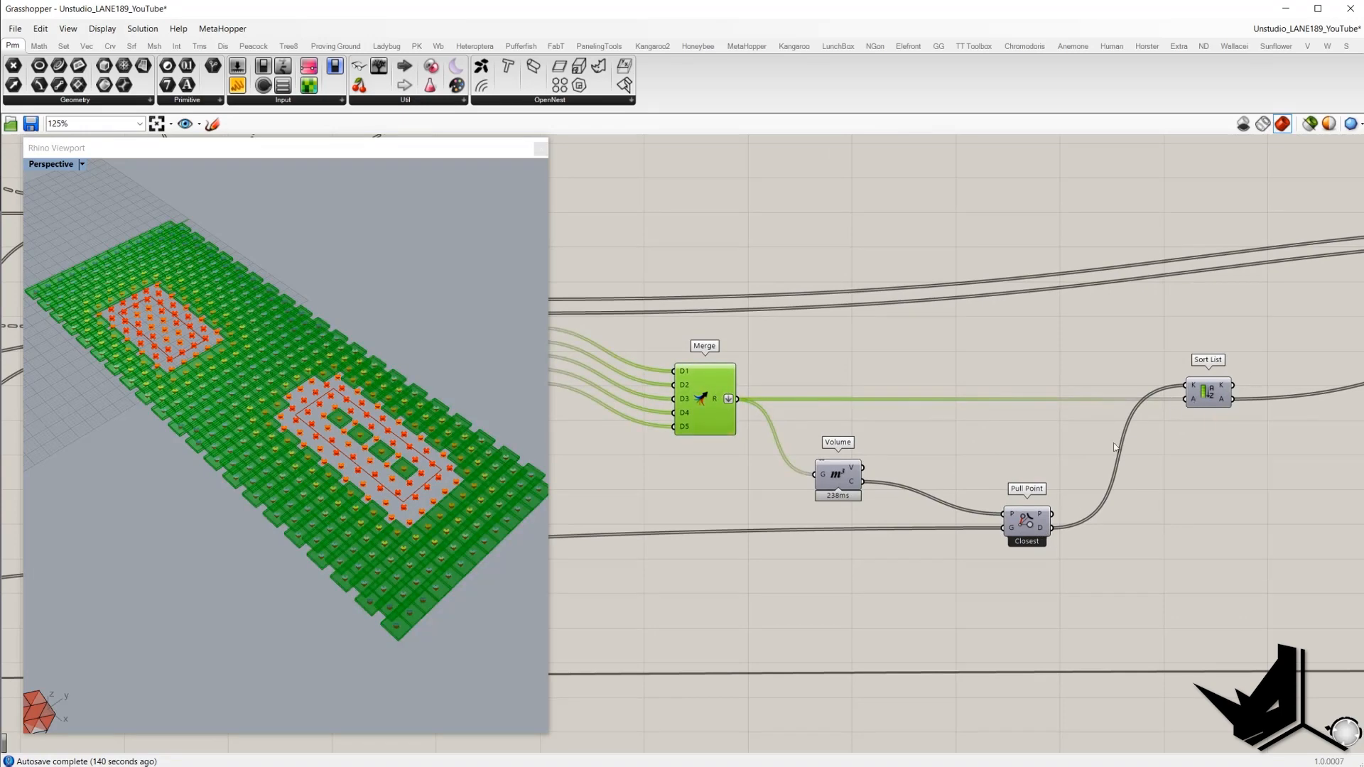
- Trace the Sort List's A output to the L input of the Jitter component
{"action": "right_click_drag", "start_coordinate": [938, 503], "coordinate": [723, 476]}
{"action": "scroll", "coordinate": [723, 476], "scroll_direction": "down", "scroll_amount": 3}
{"action": "scroll", "coordinate": [1199, 363], "scroll_direction": "up", "scroll_amount": 3}
{"action": "right_click_drag", "start_coordinate": [1199, 364], "coordinate": [1063, 387]}
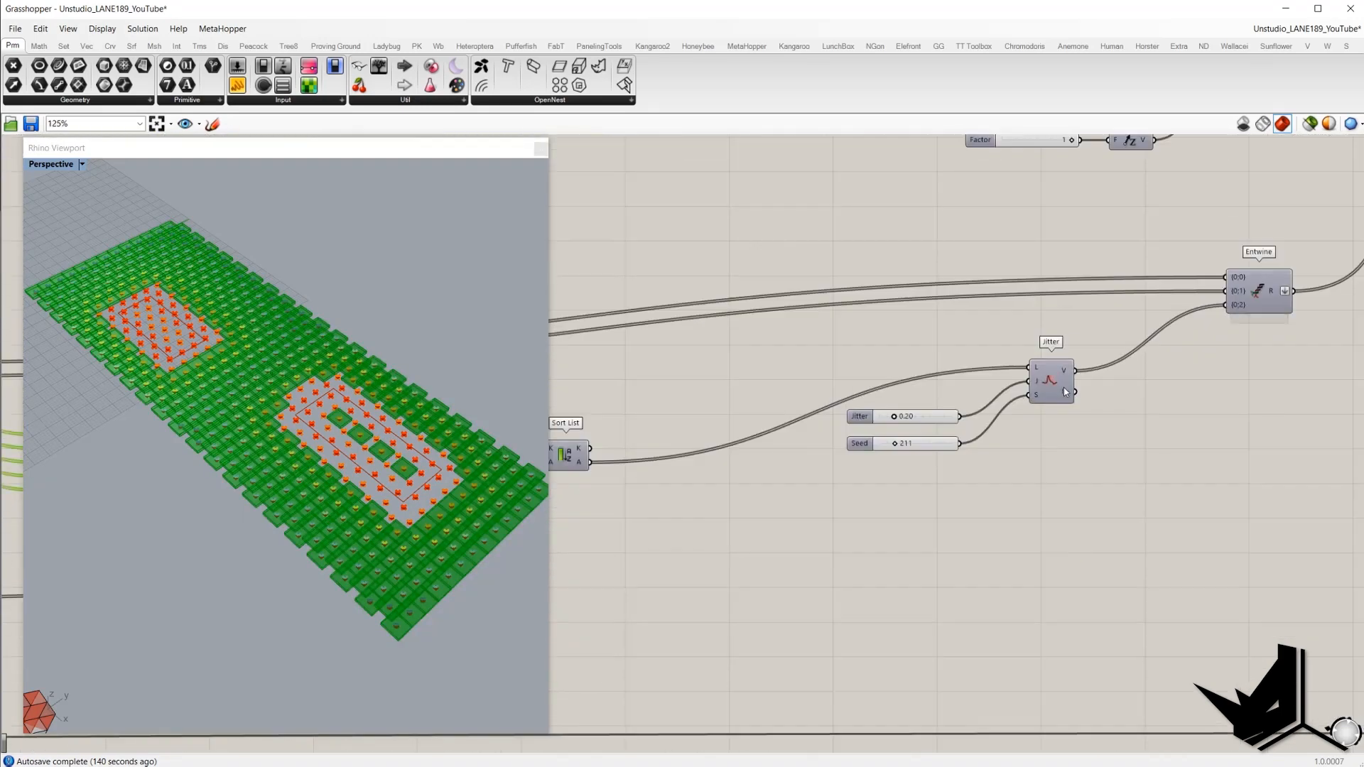
{"action": "left_click", "coordinate": [1055, 383]}
- Turn off the preview of the Merge, Volume, Pull Point and Sort List components
{"action": "scroll", "coordinate": [976, 443], "scroll_direction": "down", "scroll_amount": 5}
{"action": "right_click_drag", "start_coordinate": [937, 451], "coordinate": [1066, 432]}
{"action": "left_click_drag", "start_coordinate": [955, 518], "coordinate": [712, 367]}
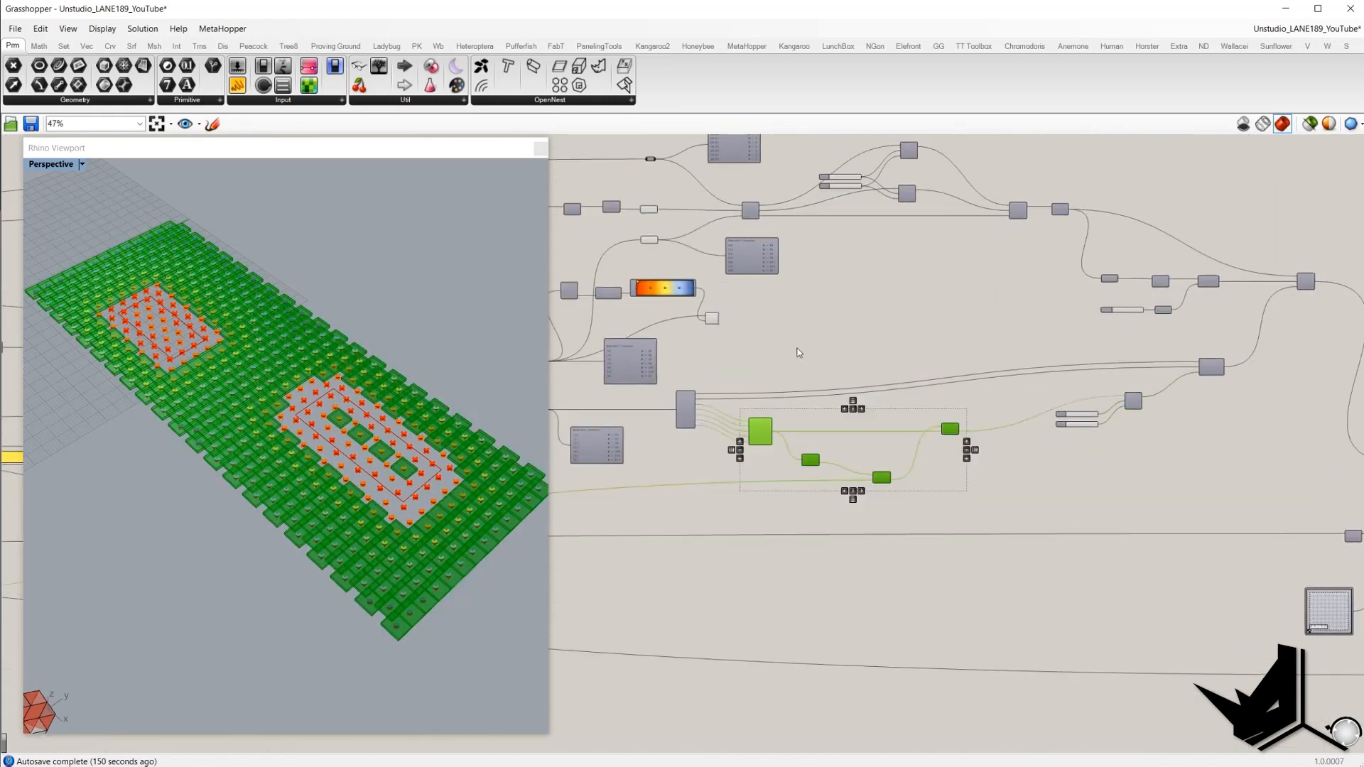
{"action": "right_click", "coordinate": [796, 348]}
{"action": "left_click", "coordinate": [823, 370]}
- Examine the Jitter and Seed sliders that control the Jitter component
{"action": "scroll", "coordinate": [1085, 412], "scroll_direction": "up", "scroll_amount": 6}
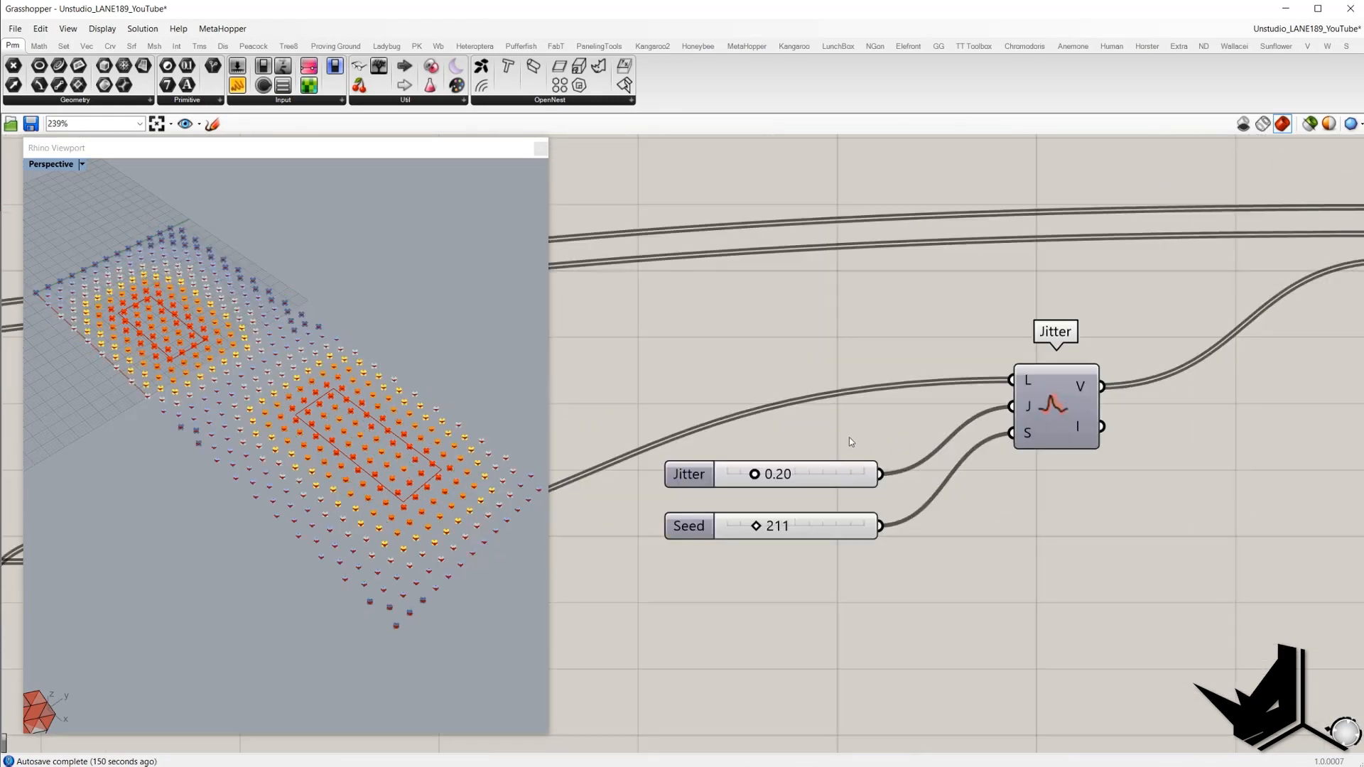
{"action": "right_click_drag", "start_coordinate": [840, 435], "coordinate": [920, 414]}
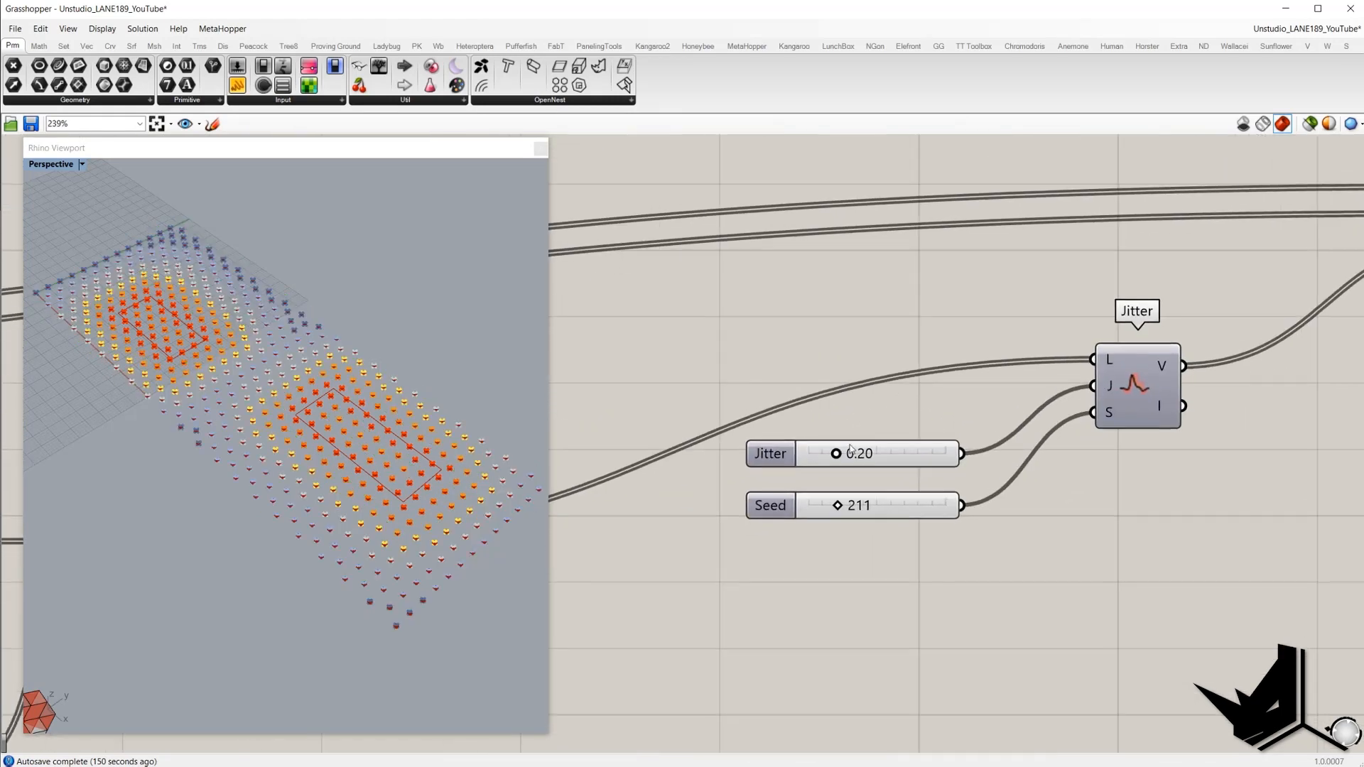
{"action": "scroll", "coordinate": [853, 445], "scroll_direction": "down", "scroll_amount": 2}
{"action": "left_click_drag", "start_coordinate": [746, 385], "coordinate": [969, 462]}
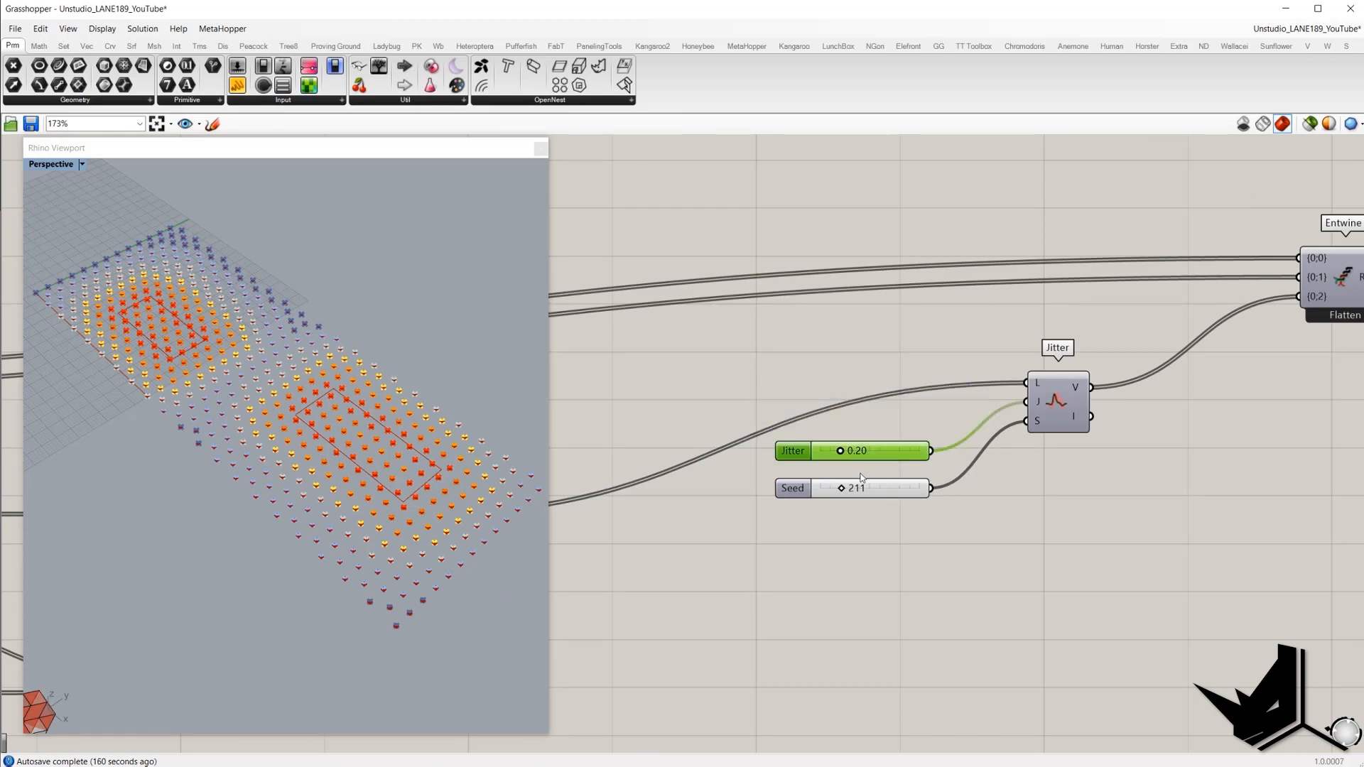
{"action": "scroll", "coordinate": [861, 477], "scroll_direction": "down", "scroll_amount": 2}
{"action": "left_click_drag", "start_coordinate": [770, 466], "coordinate": [927, 505]}
{"action": "left_click", "coordinate": [975, 508]}
- Examine how Entwine combines the two Explode Tree branches with the jittered list using its Flatten option
{"action": "right_click_drag", "start_coordinate": [1012, 390], "coordinate": [837, 445]}
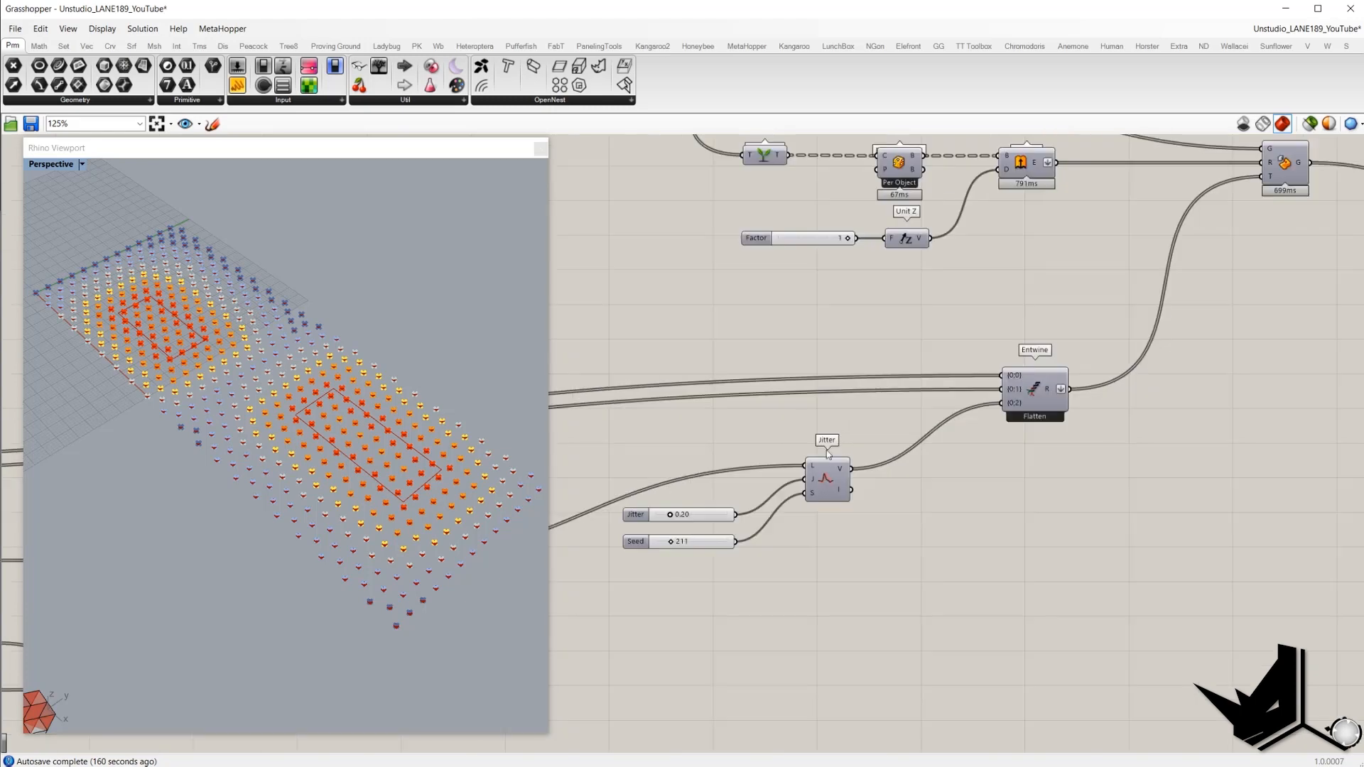
{"action": "right_click_drag", "start_coordinate": [569, 437], "coordinate": [663, 426]}
{"action": "left_click_drag", "start_coordinate": [652, 420], "coordinate": [1017, 584]}
{"action": "left_click", "coordinate": [685, 446]}
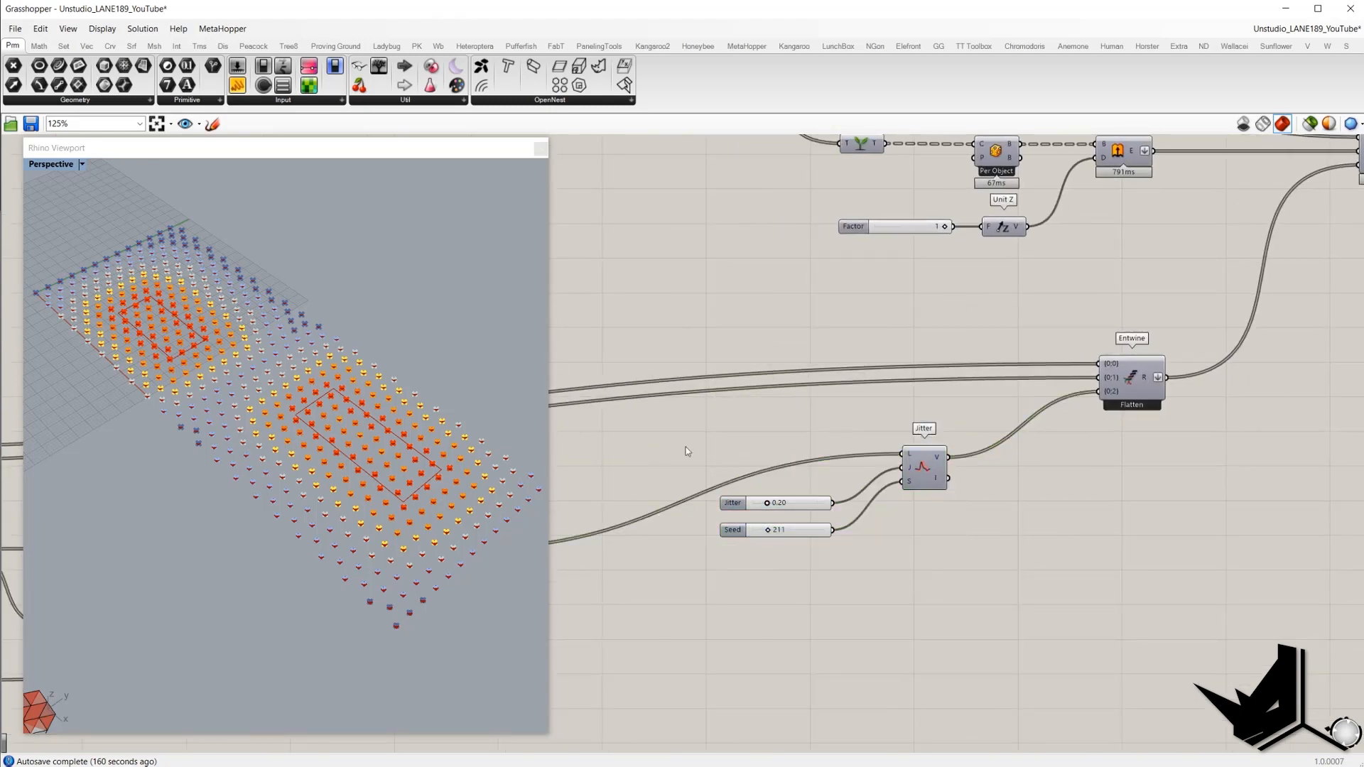
{"action": "scroll", "coordinate": [1110, 392], "scroll_direction": "up", "scroll_amount": 3}
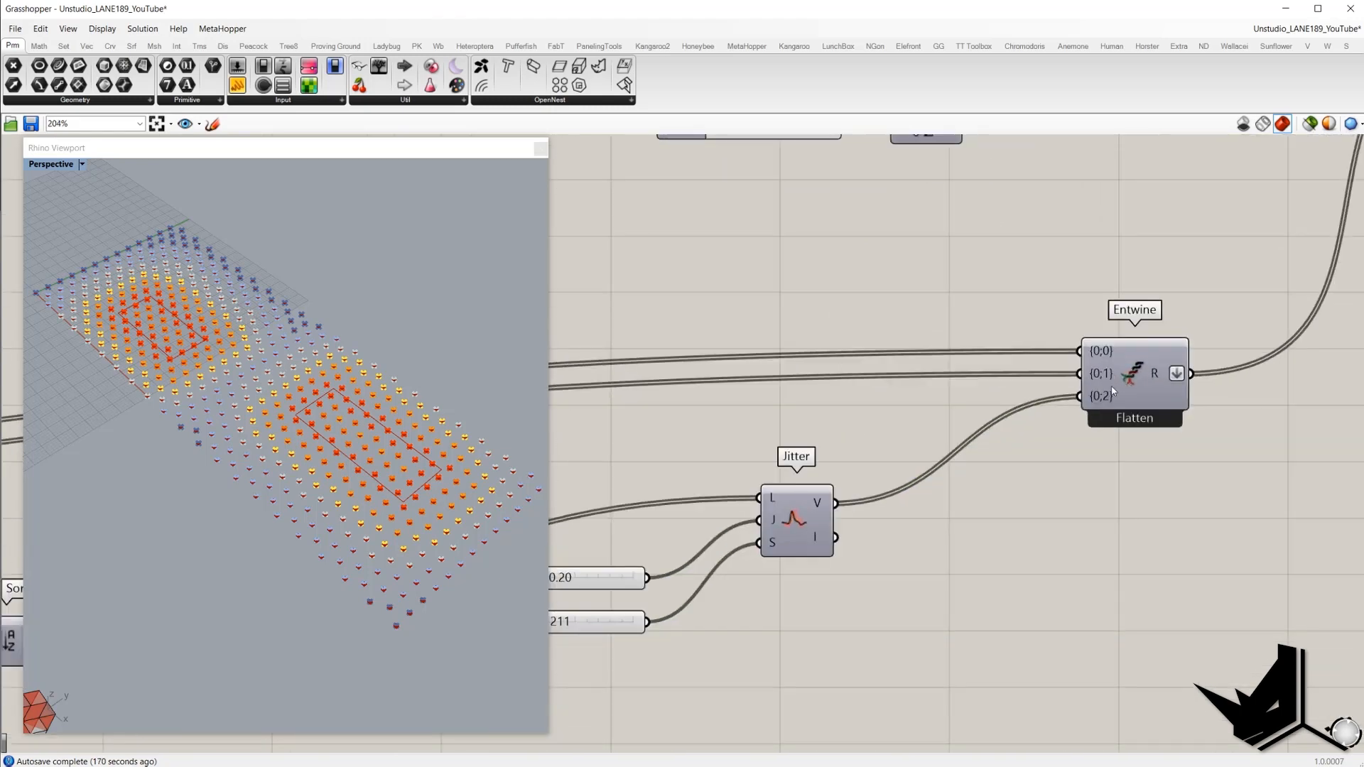
{"action": "scroll", "coordinate": [1112, 384], "scroll_direction": "down", "scroll_amount": 3}
{"action": "scroll", "coordinate": [993, 395], "scroll_direction": "up", "scroll_amount": 4}
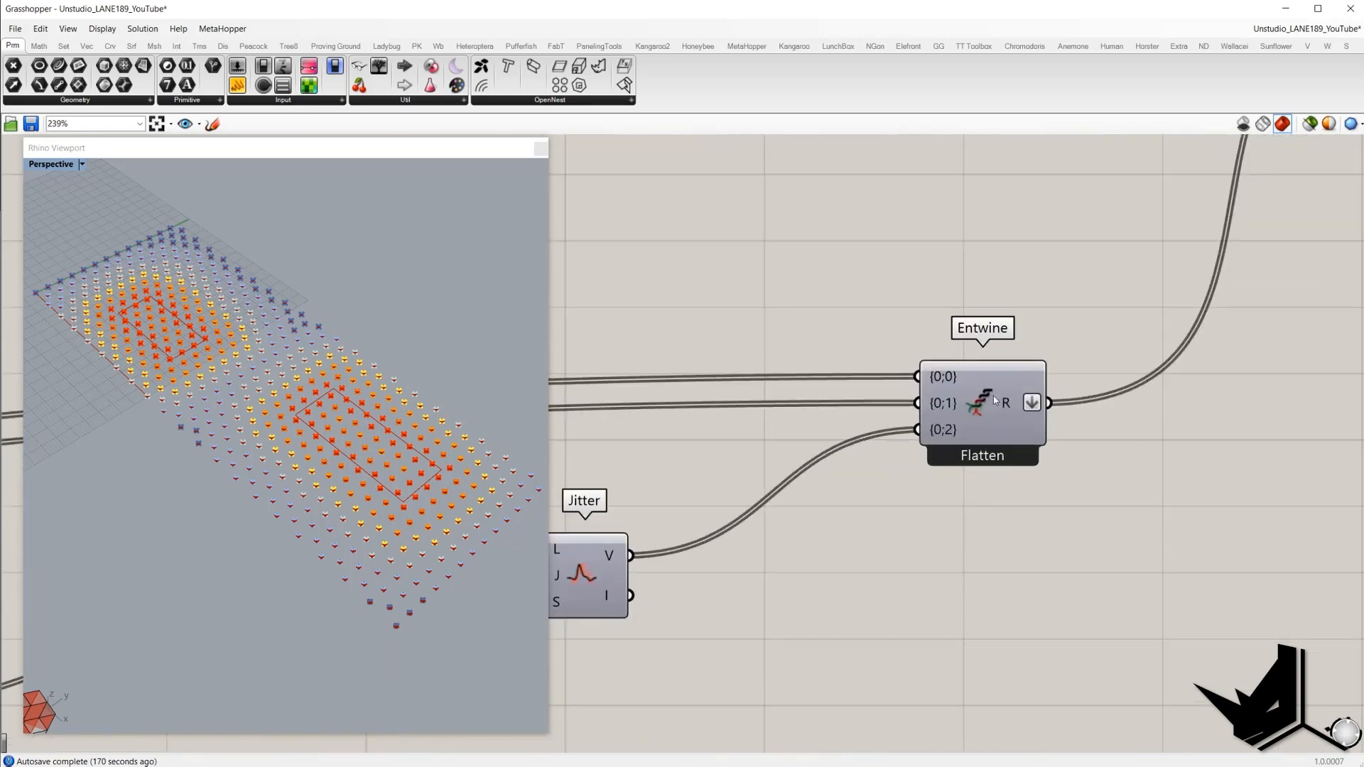
{"action": "left_click_drag", "start_coordinate": [952, 417], "coordinate": [1042, 484]}
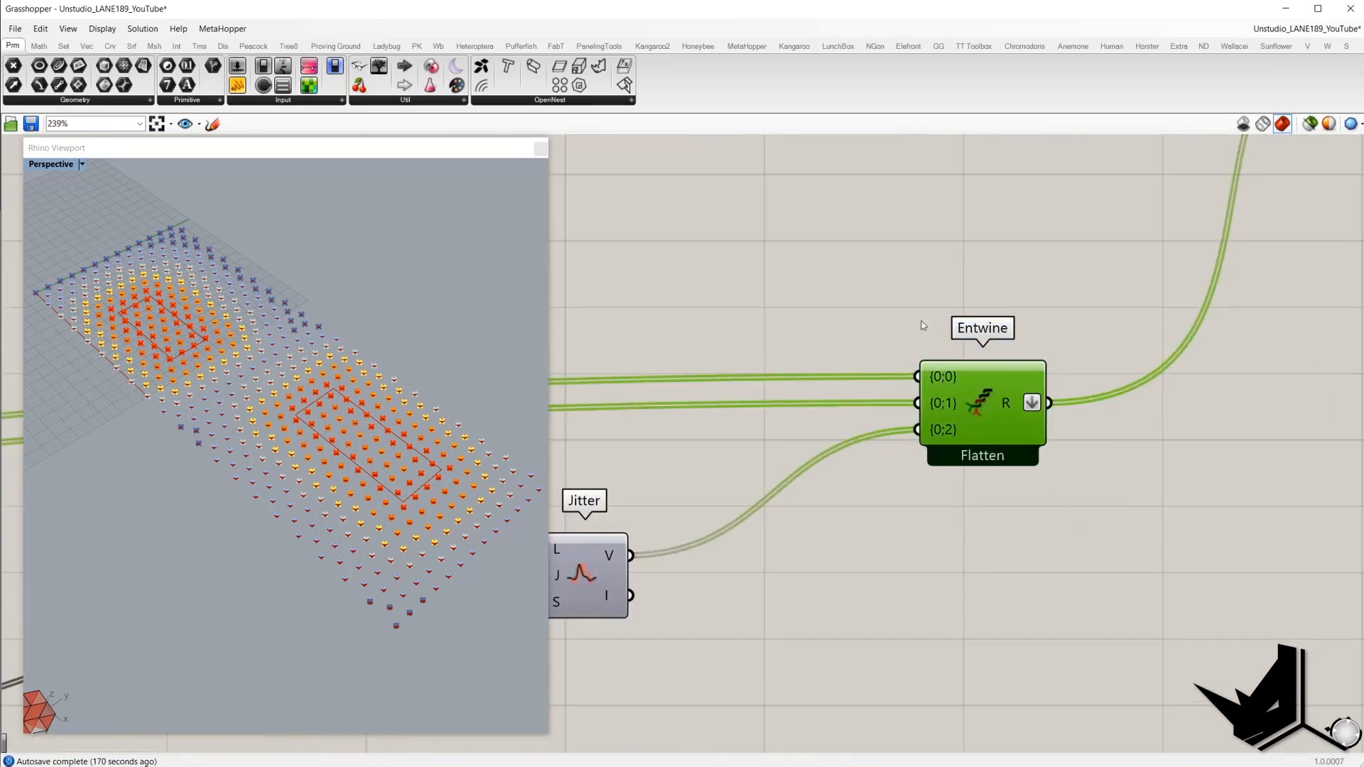
{"action": "left_click_drag", "start_coordinate": [855, 270], "coordinate": [1106, 522]}
- Trace the Entwine output to Box Morph's T input and turn on the Box Morph preview
{"action": "scroll", "coordinate": [1023, 434], "scroll_direction": "down", "scroll_amount": 4}
{"action": "right_click_drag", "start_coordinate": [1039, 262], "coordinate": [953, 375]}
{"action": "scroll", "coordinate": [953, 374], "scroll_direction": "up", "scroll_amount": 2}
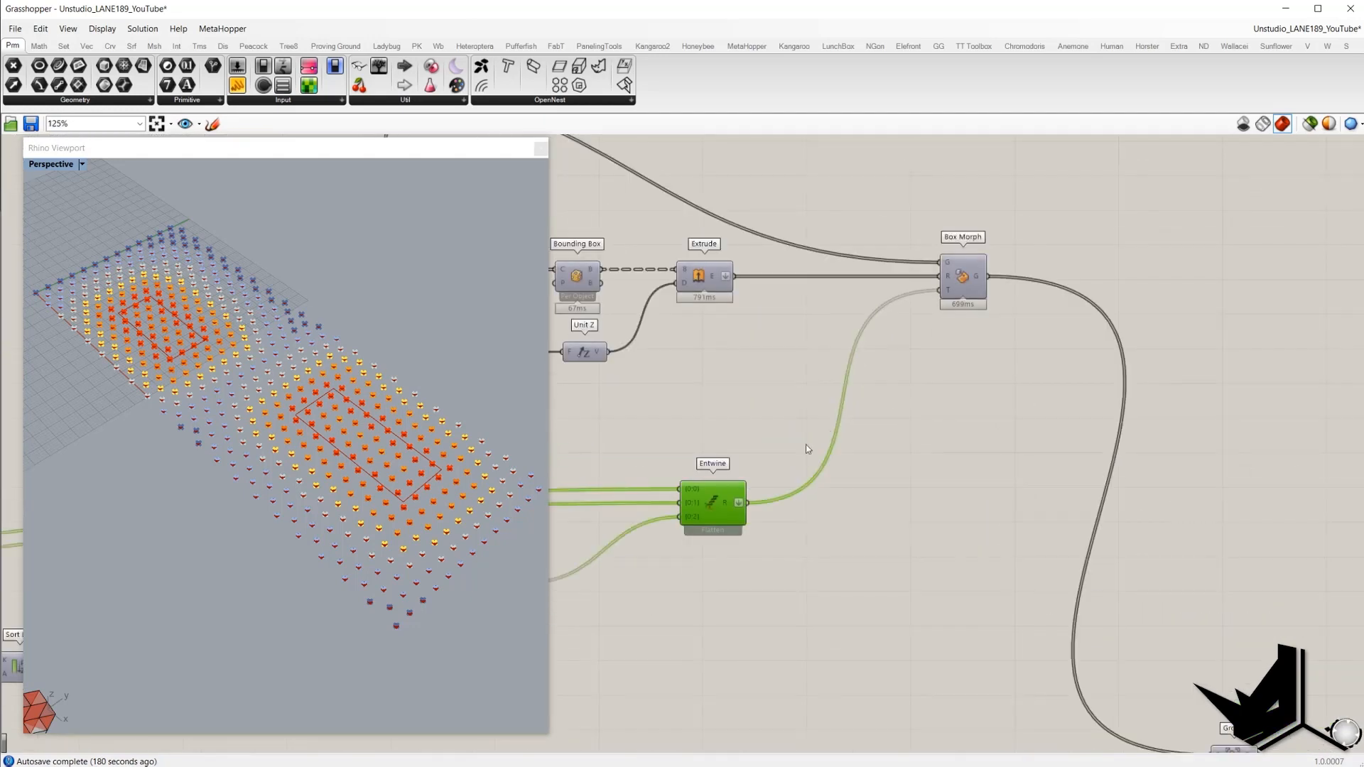
{"action": "left_click_drag", "start_coordinate": [1119, 295], "coordinate": [973, 355]}
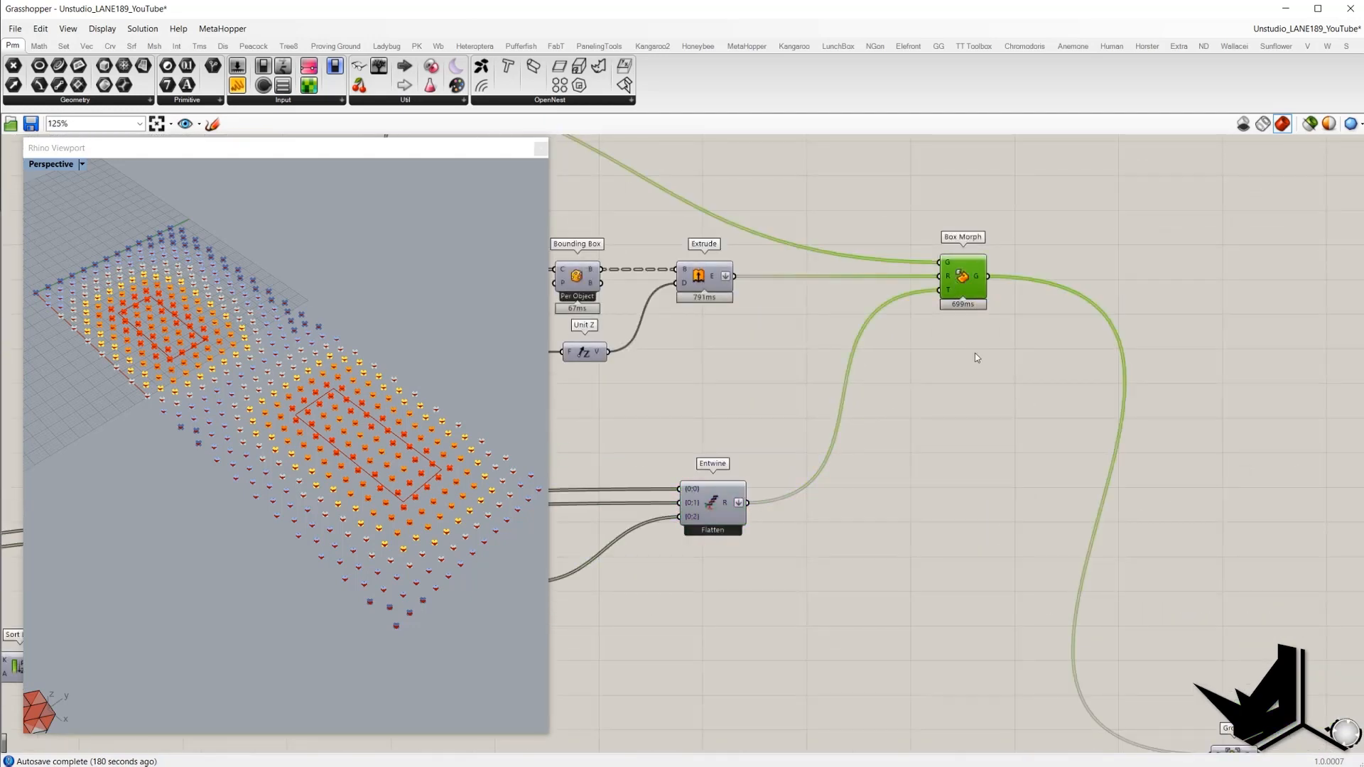
{"action": "right_click", "coordinate": [979, 359]}
{"action": "left_click", "coordinate": [989, 364]}
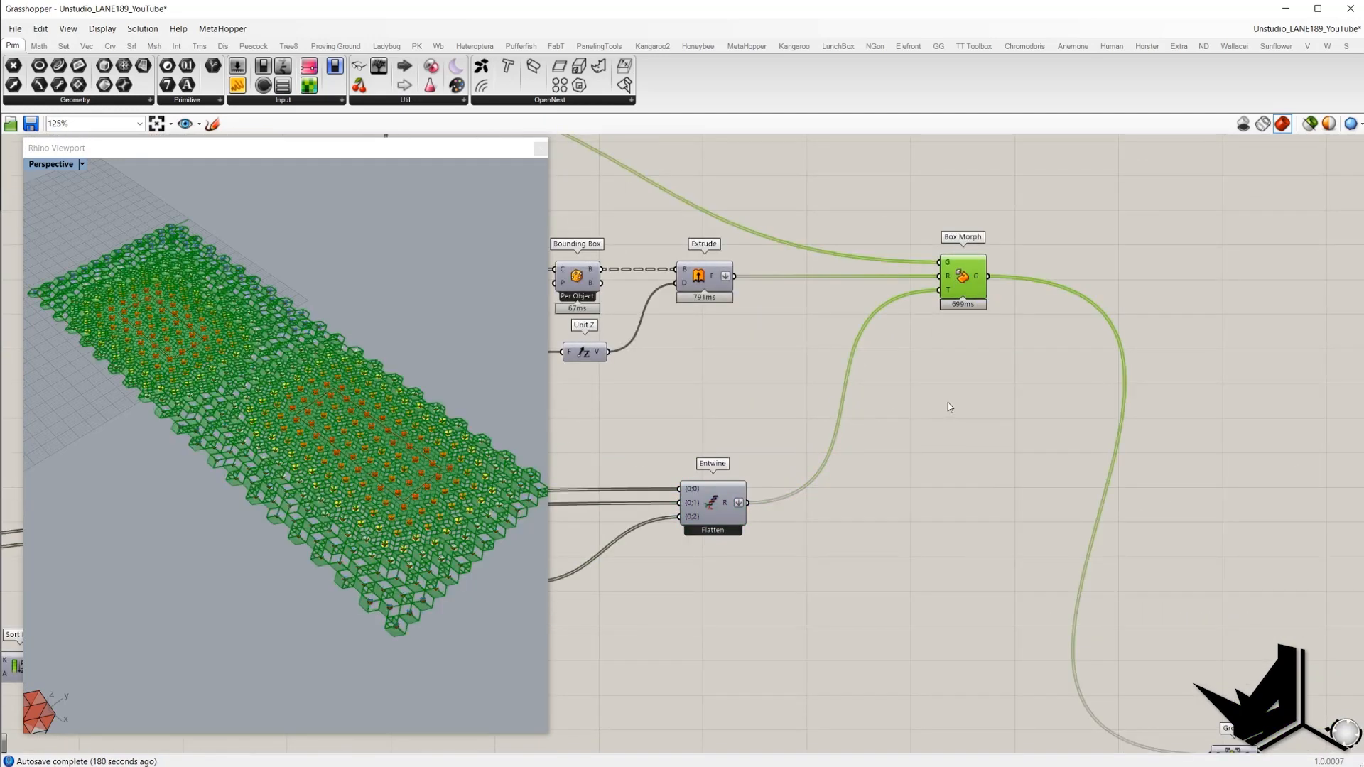
{"action": "left_click", "coordinate": [947, 402]}
- Turn off the preview of the group of upstream components before Box Morph, including the colour preview and Explode Tree
{"action": "right_click_drag", "start_coordinate": [852, 413], "coordinate": [1092, 417]}
{"action": "scroll", "coordinate": [1092, 416], "scroll_direction": "down", "scroll_amount": 5}
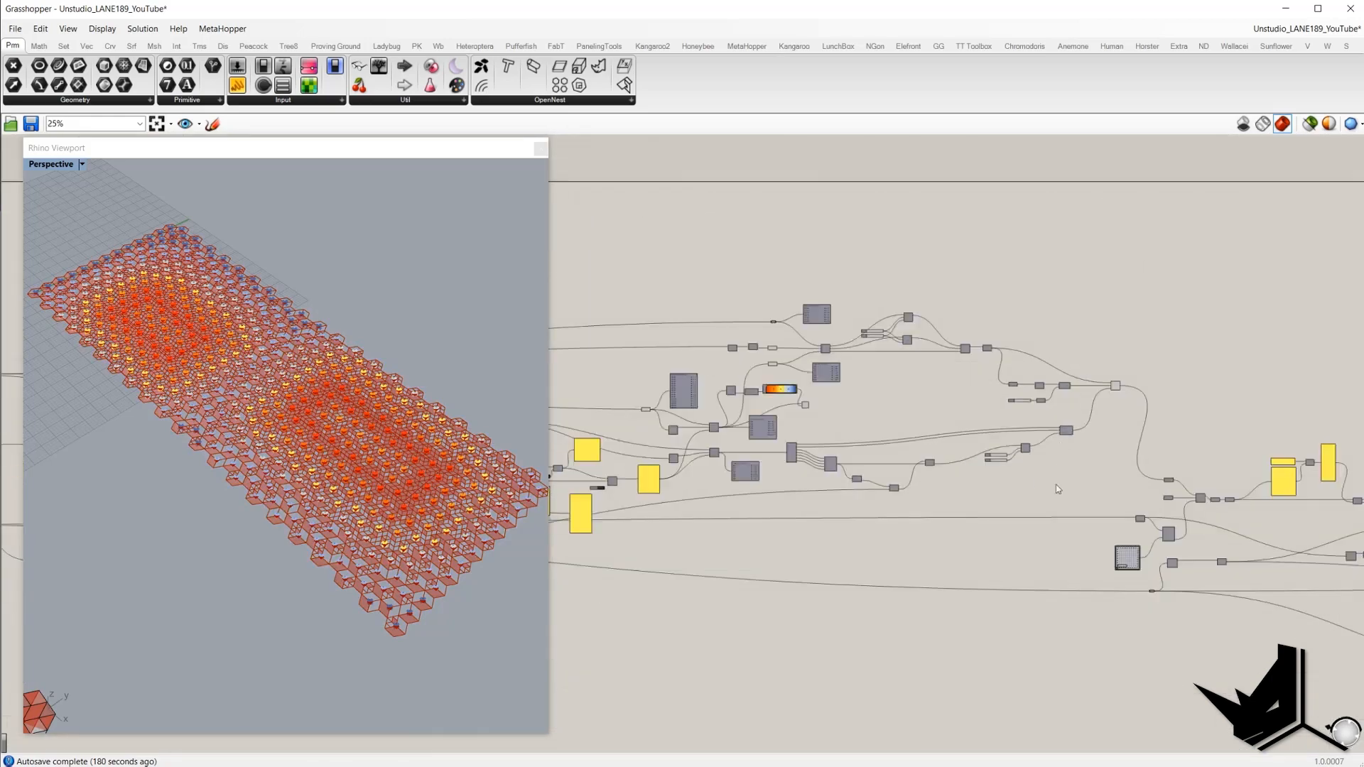
{"action": "left_click_drag", "start_coordinate": [1054, 491], "coordinate": [689, 269]}
{"action": "right_click", "coordinate": [801, 233]}
{"action": "left_click", "coordinate": [826, 254]}
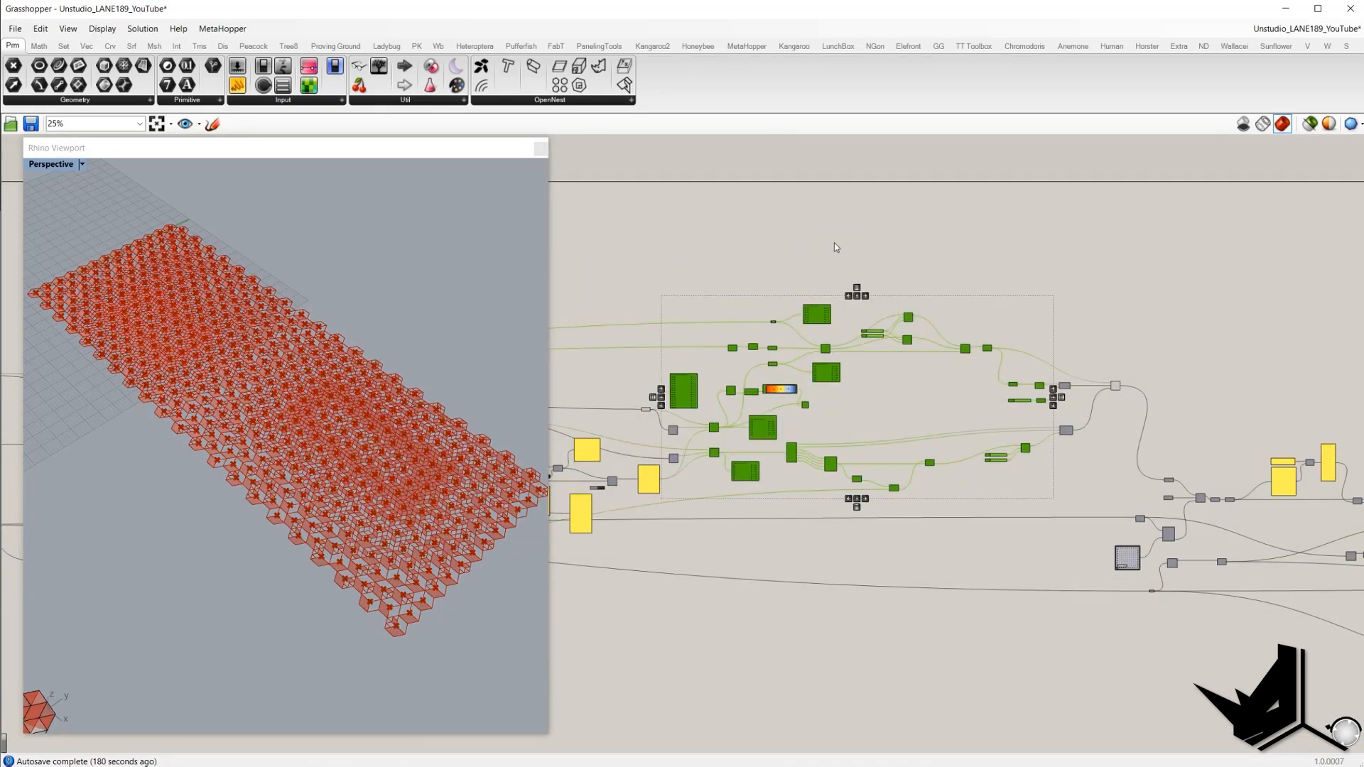
{"action": "left_click_drag", "start_coordinate": [837, 238], "coordinate": [642, 501]}
- Inspect the morphed module pattern around the two rectangular curves in the Rhino viewport
{"action": "scroll", "coordinate": [364, 384], "scroll_direction": "up", "scroll_amount": 5}
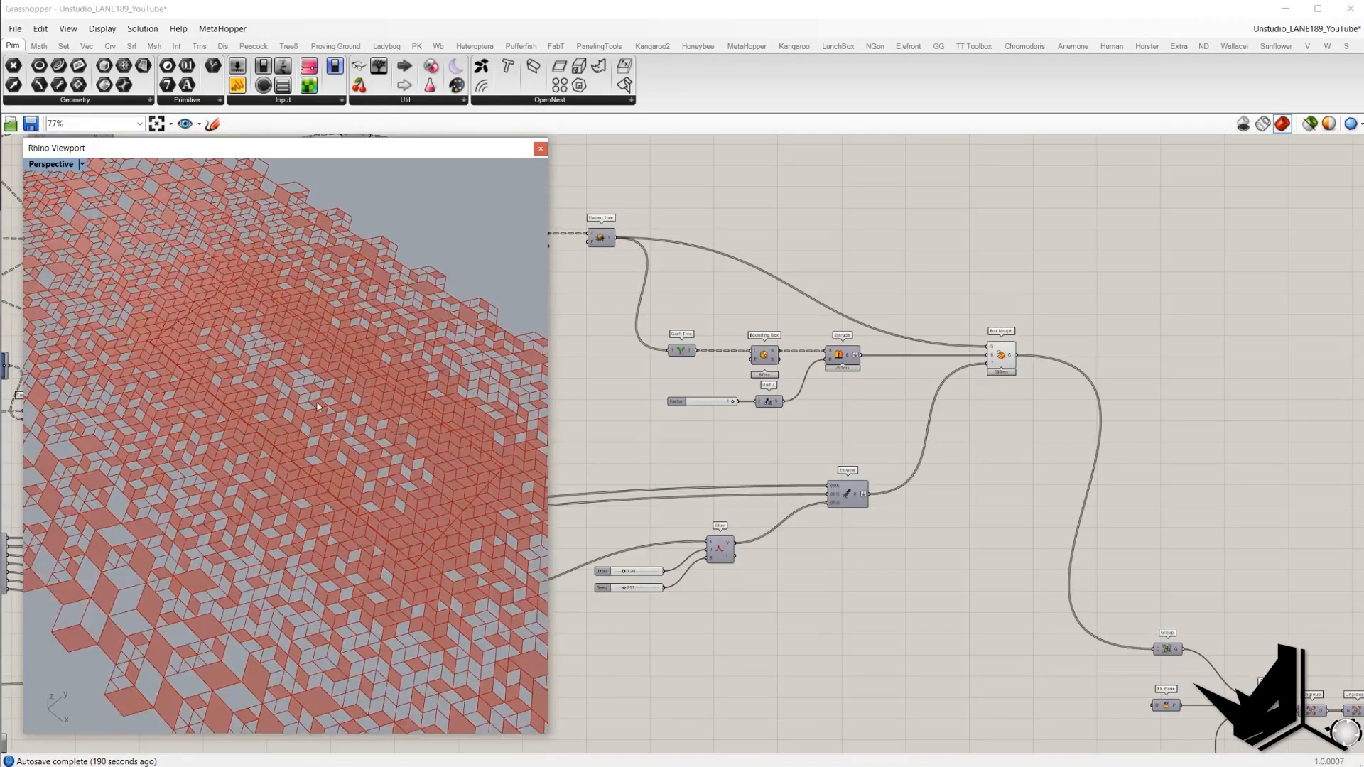
{"action": "scroll", "coordinate": [318, 432], "scroll_direction": "down", "scroll_amount": 6}
{"action": "scroll", "coordinate": [315, 436], "scroll_direction": "up", "scroll_amount": 5}
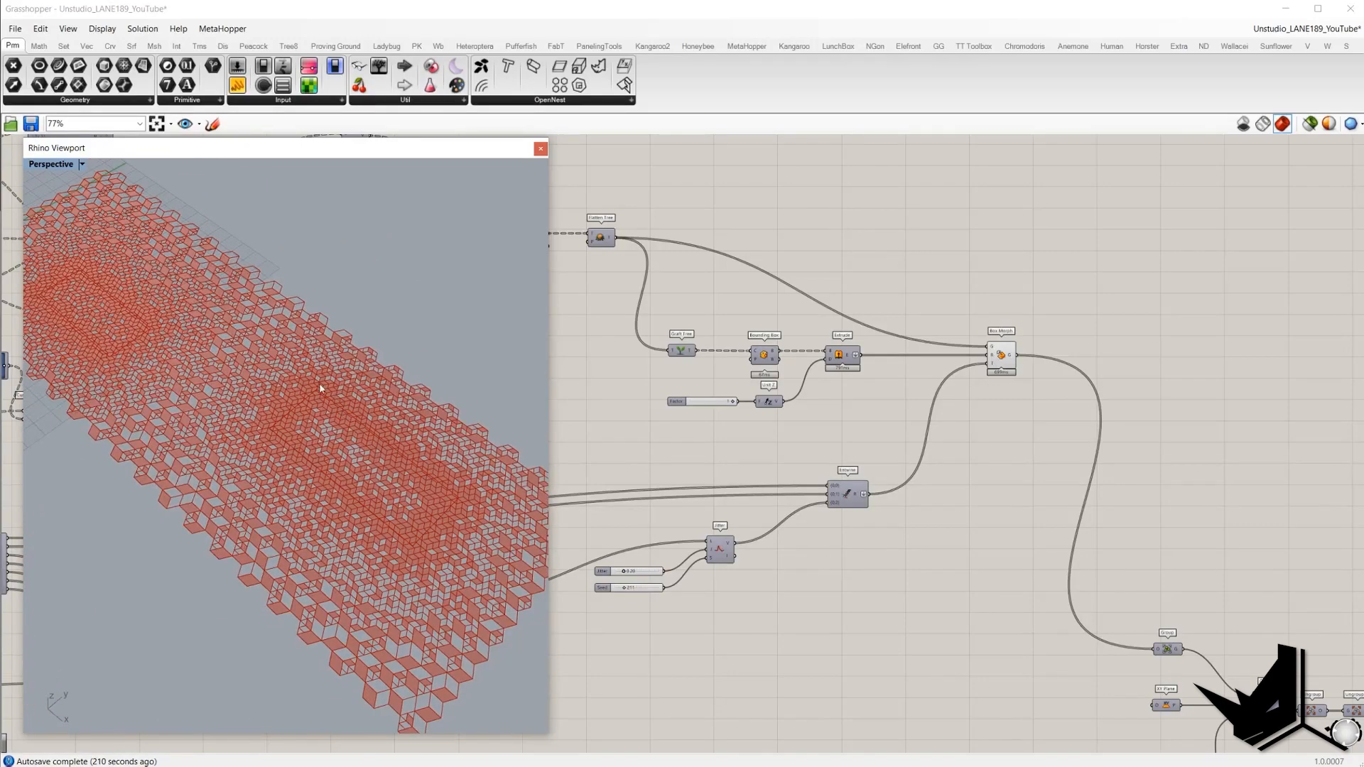
{"action": "right_click_drag", "start_coordinate": [136, 315], "coordinate": [172, 339], "text": "shift"}
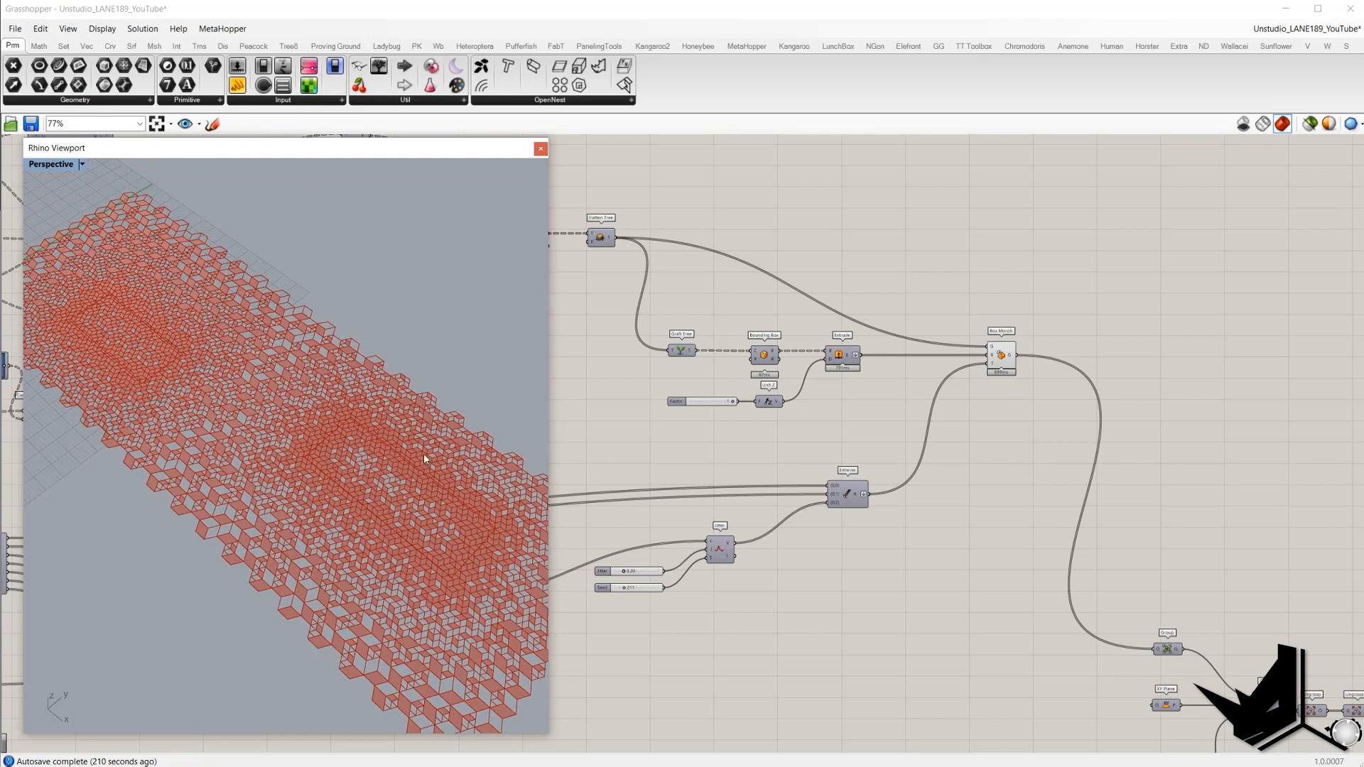
- Inspect the full extent of the morphed pattern and the row of hexagonal source modules beside it
{"action": "right_click_drag", "start_coordinate": [387, 495], "coordinate": [465, 427]}
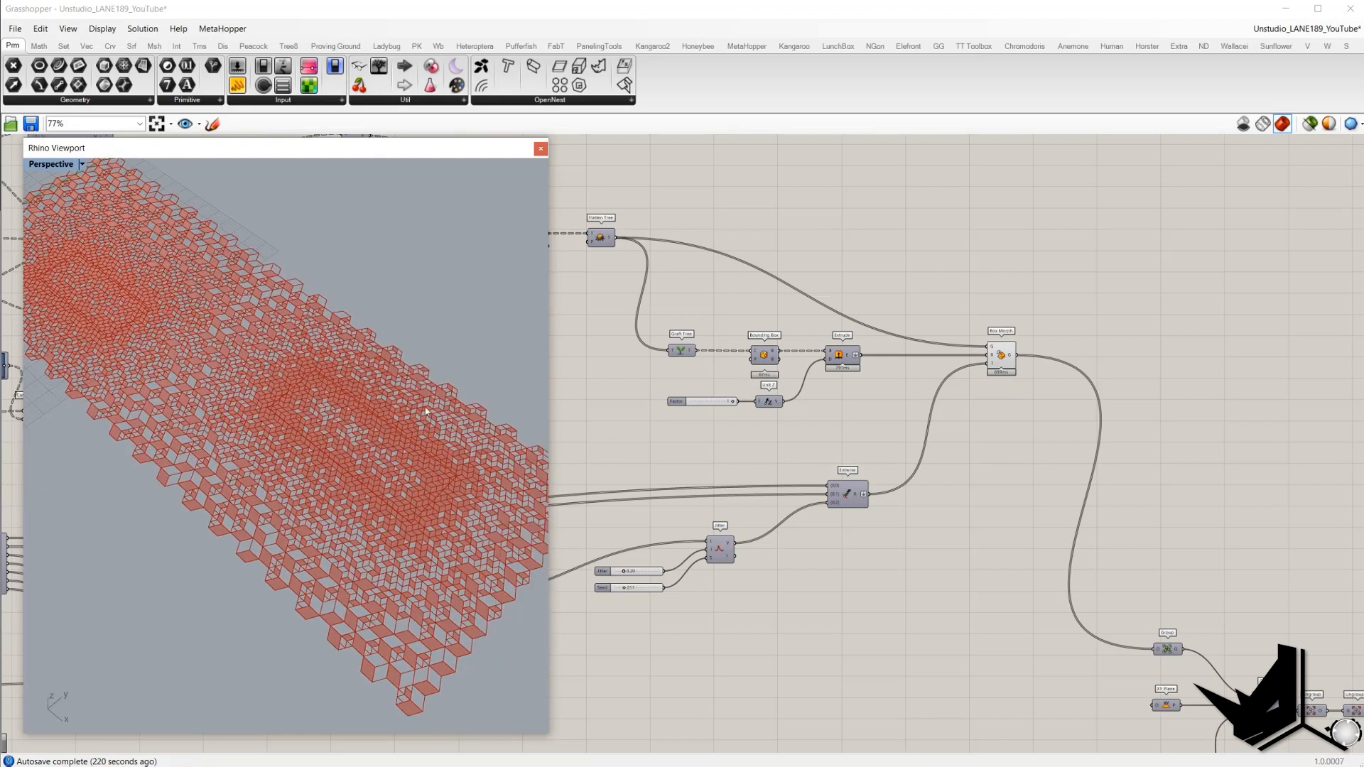
{"action": "right_click_drag", "start_coordinate": [457, 636], "coordinate": [219, 362]}
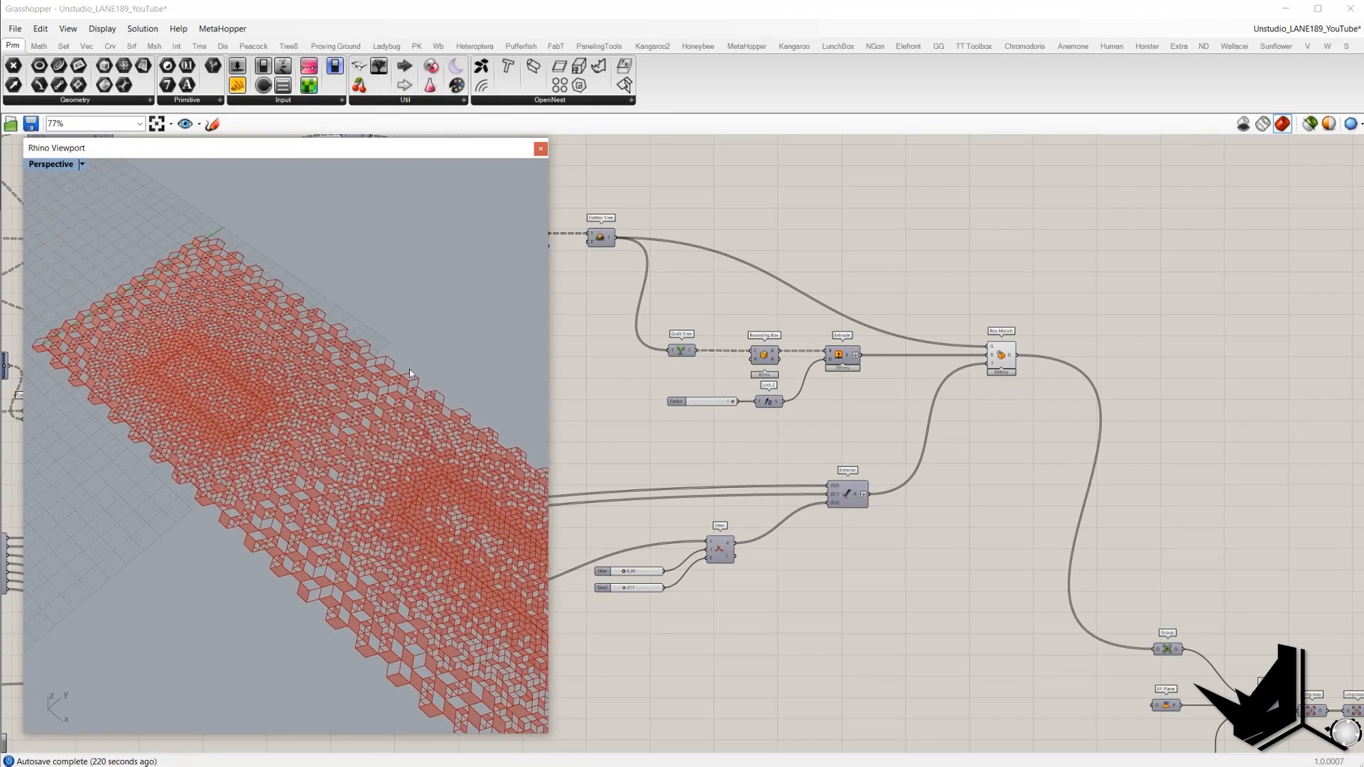
{"action": "right_click_drag", "start_coordinate": [724, 261], "coordinate": [783, 282]}
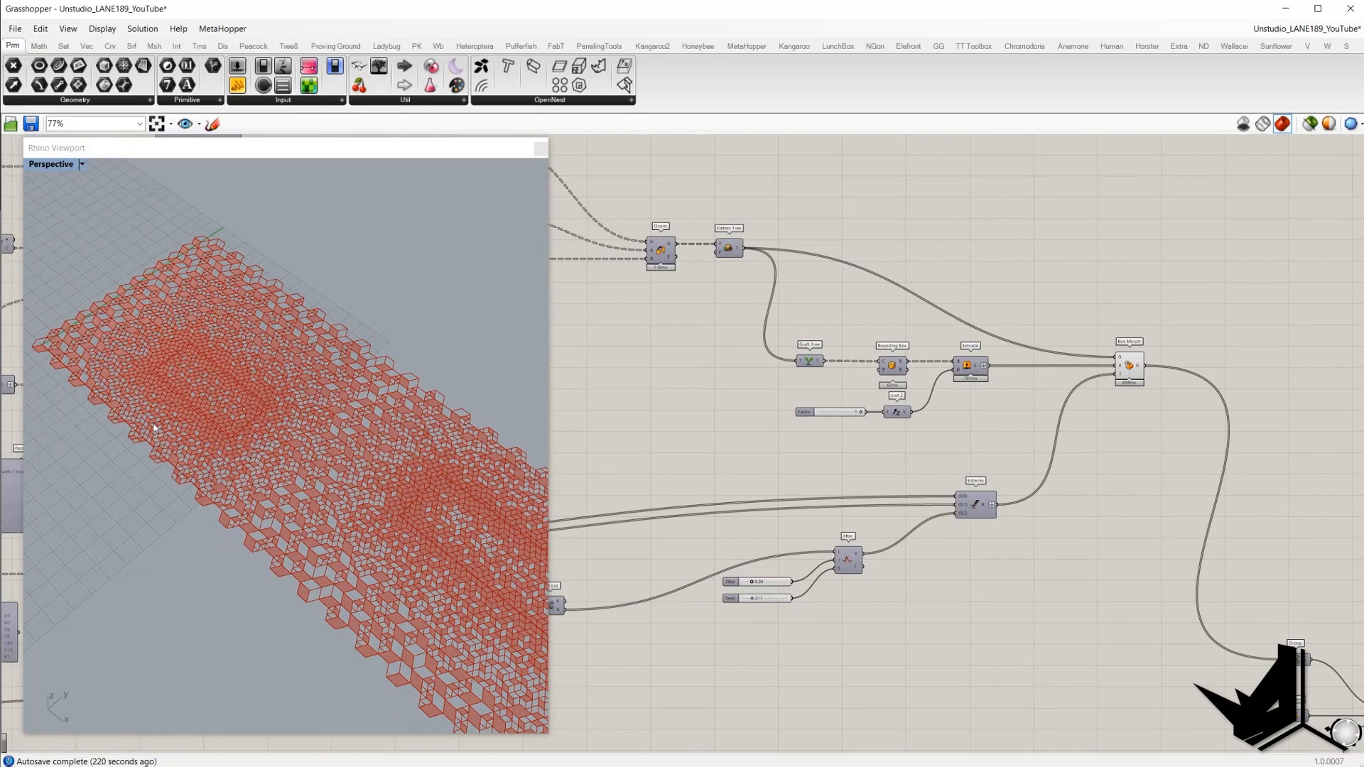
{"action": "scroll", "coordinate": [154, 427], "scroll_direction": "down", "scroll_amount": 8}
{"action": "right_click_drag", "start_coordinate": [153, 427], "coordinate": [312, 389], "text": "shift"}
{"action": "scroll", "coordinate": [236, 426], "scroll_direction": "up", "scroll_amount": 10}
{"action": "left_click_drag", "start_coordinate": [259, 346], "coordinate": [190, 398]}
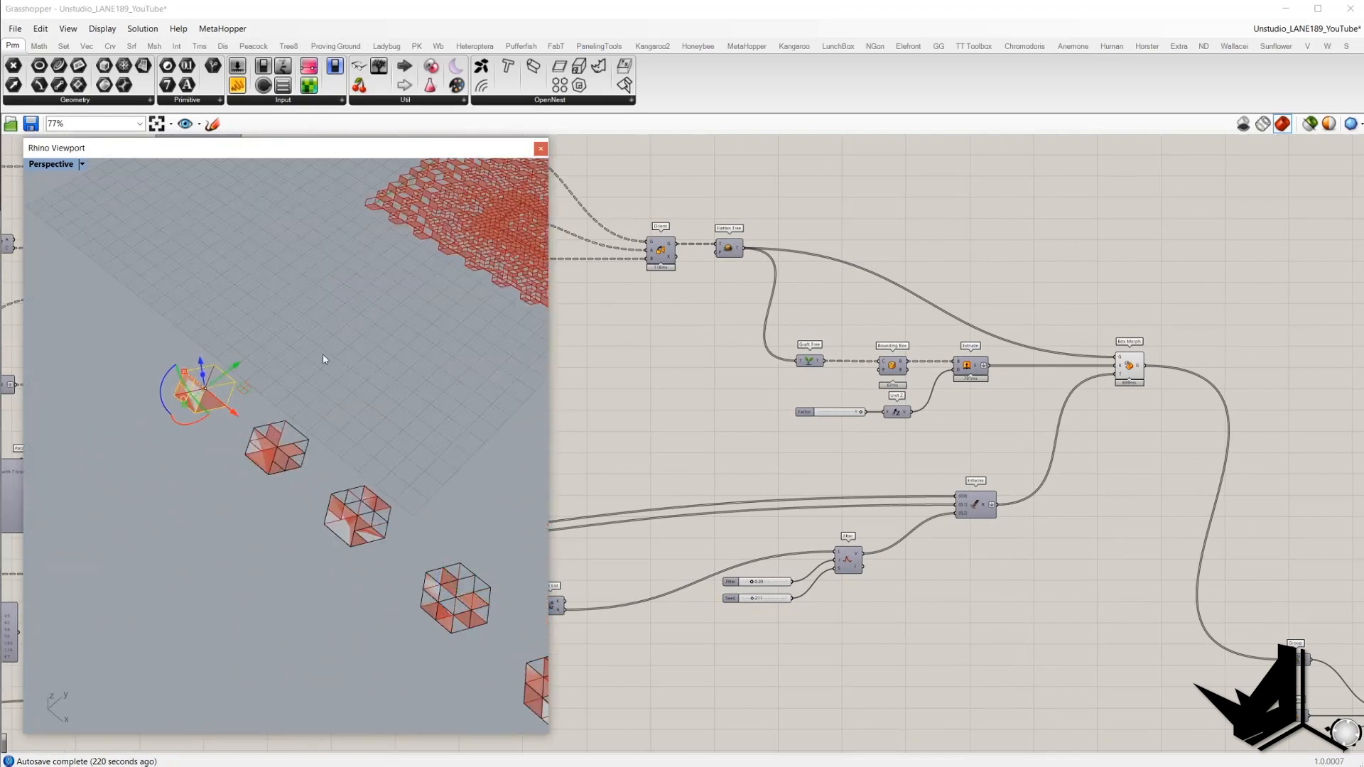
{"action": "left_click", "coordinate": [270, 368]}
- Turn off the preview of the module component groups at the start of the definition
{"action": "scroll", "coordinate": [687, 401], "scroll_direction": "down", "scroll_amount": 7}
{"action": "scroll", "coordinate": [862, 321], "scroll_direction": "down", "scroll_amount": 3}
{"action": "right_click_drag", "start_coordinate": [625, 440], "coordinate": [1208, 416]}
{"action": "left_click_drag", "start_coordinate": [870, 444], "coordinate": [790, 235]}
{"action": "middle_click", "coordinate": [801, 196]}
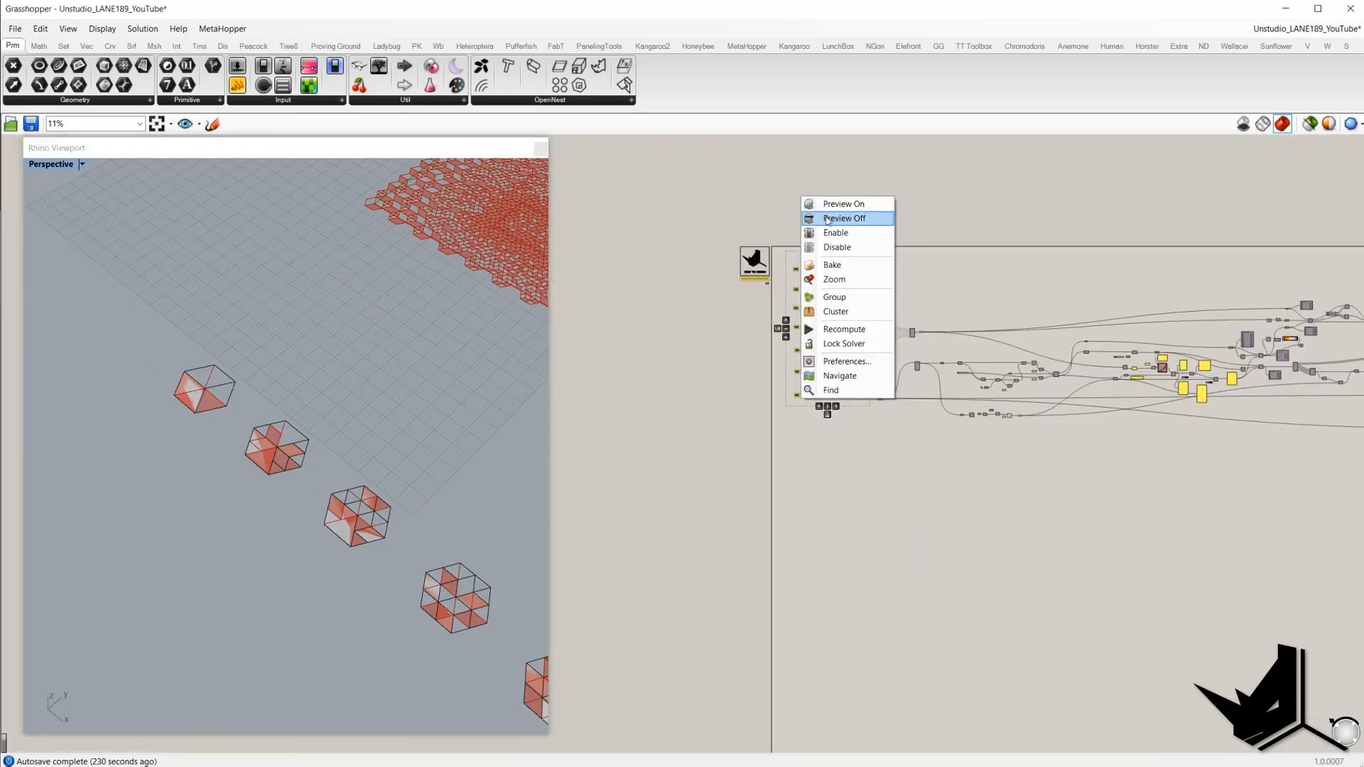
{"action": "left_click", "coordinate": [826, 221]}
{"action": "middle_click", "coordinate": [858, 197]}
{"action": "left_click", "coordinate": [883, 219]}
- Turn off the preview of the component that collects the outputs of the module groups
{"action": "left_click", "coordinate": [953, 310]}
{"action": "right_click_drag", "start_coordinate": [953, 312], "coordinate": [807, 299]}
{"action": "left_click_drag", "start_coordinate": [770, 326], "coordinate": [800, 277]}
{"action": "middle_click", "coordinate": [797, 258]}
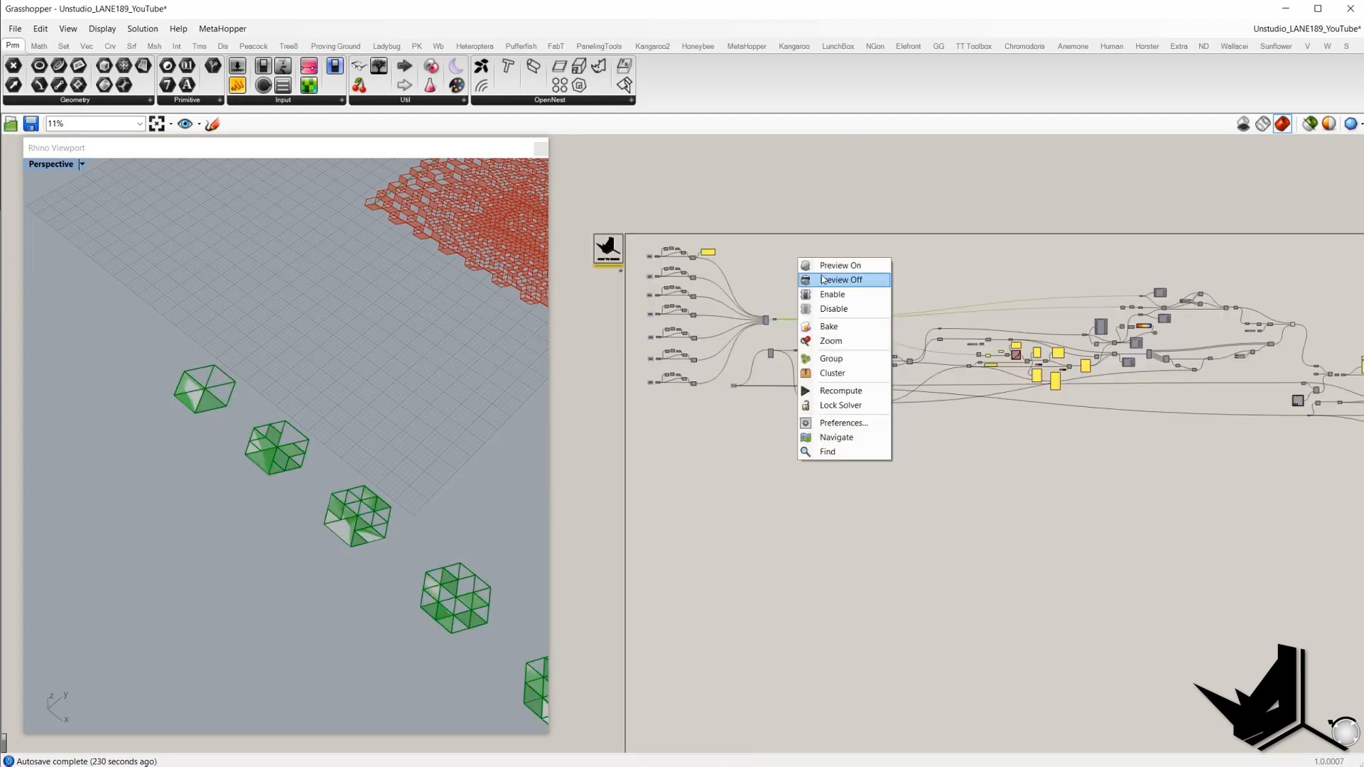
{"action": "left_click", "coordinate": [823, 279]}
- Select Box Morph to highlight its output and inspect the morphed pattern across the whole grid
{"action": "scroll", "coordinate": [267, 357], "scroll_direction": "up", "scroll_amount": 3}
{"action": "left_click_drag", "start_coordinate": [271, 372], "coordinate": [101, 440]}
{"action": "scroll", "coordinate": [147, 388], "scroll_direction": "down", "scroll_amount": 10}
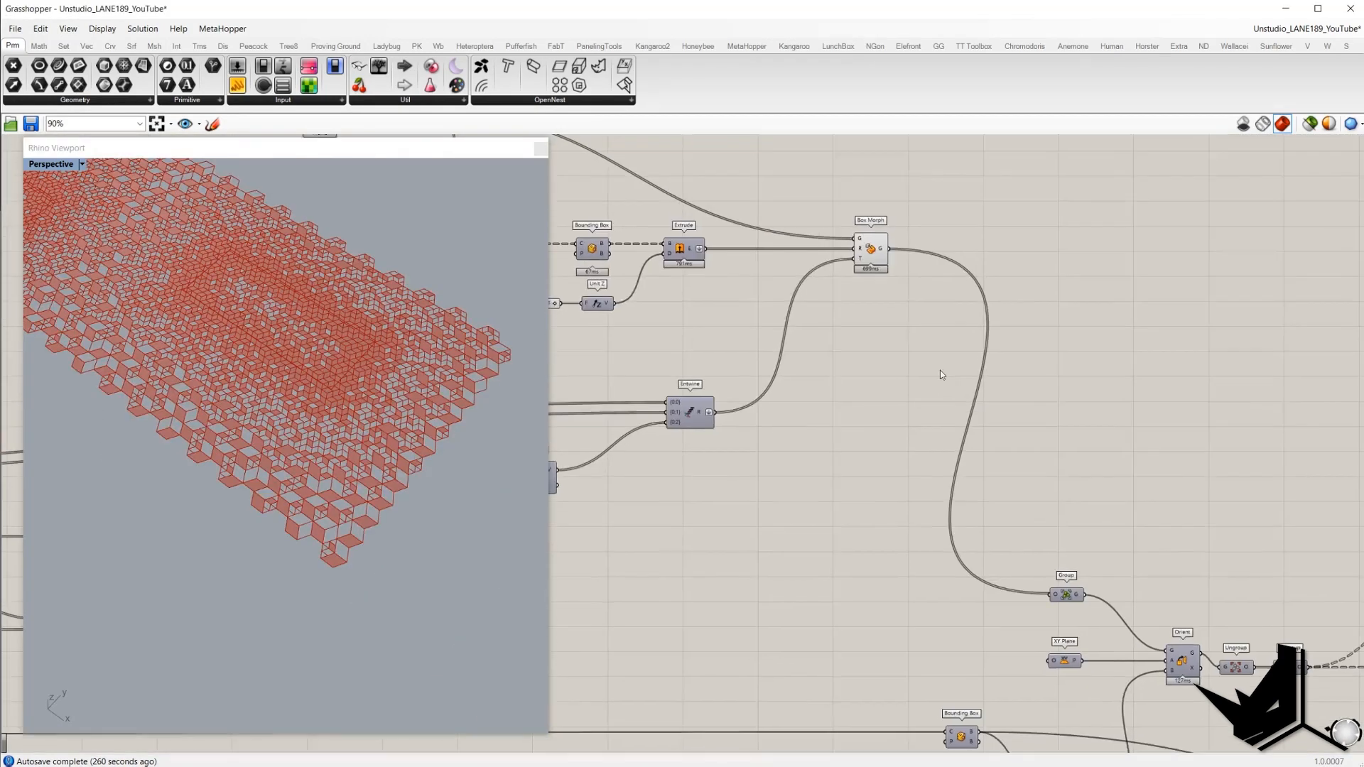
{"action": "left_click", "coordinate": [872, 252]}
{"action": "scroll", "coordinate": [352, 356], "scroll_direction": "down", "scroll_amount": 3}
{"action": "scroll", "coordinate": [329, 413], "scroll_direction": "up", "scroll_amount": 2}
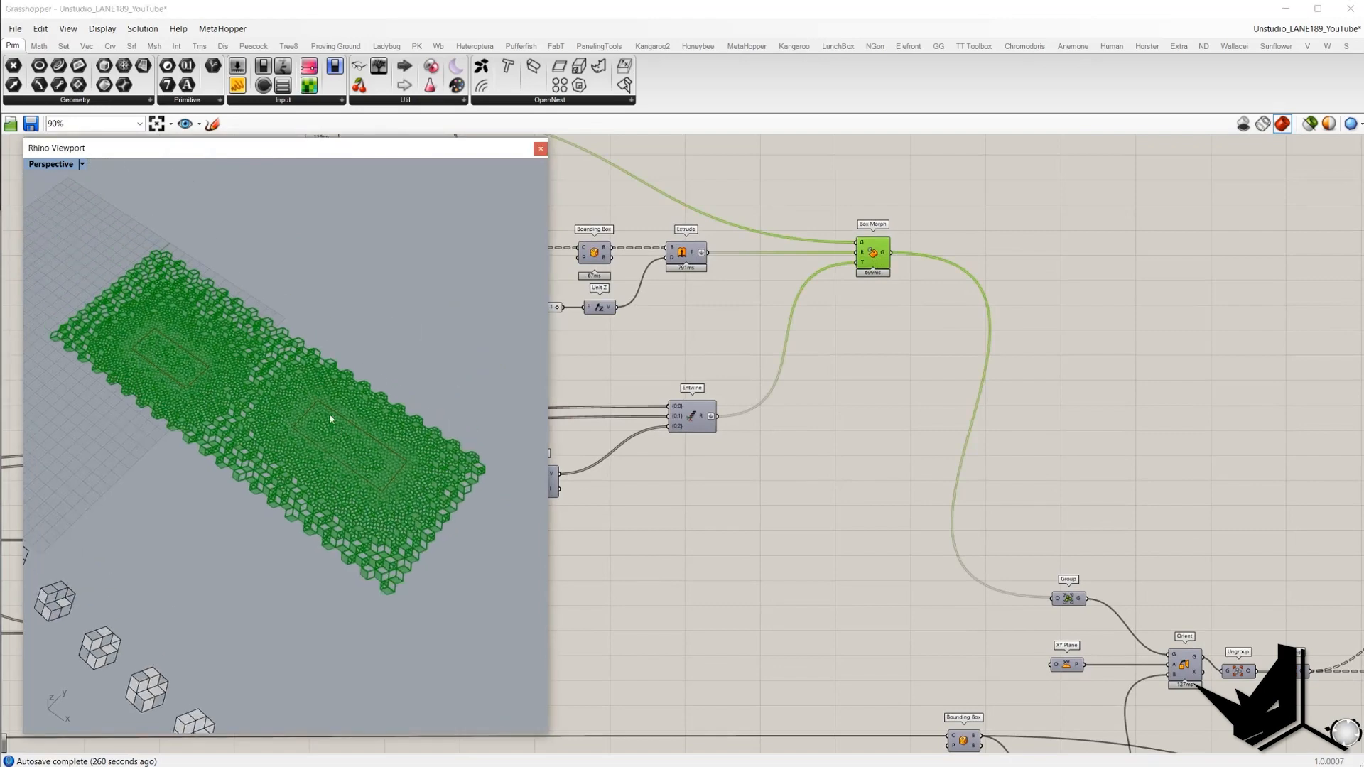
{"action": "scroll", "coordinate": [329, 415], "scroll_direction": "up", "scroll_amount": 3}
{"action": "right_click_drag", "start_coordinate": [330, 415], "coordinate": [274, 389]}
{"action": "right_click_drag", "start_coordinate": [375, 323], "coordinate": [375, 312]}
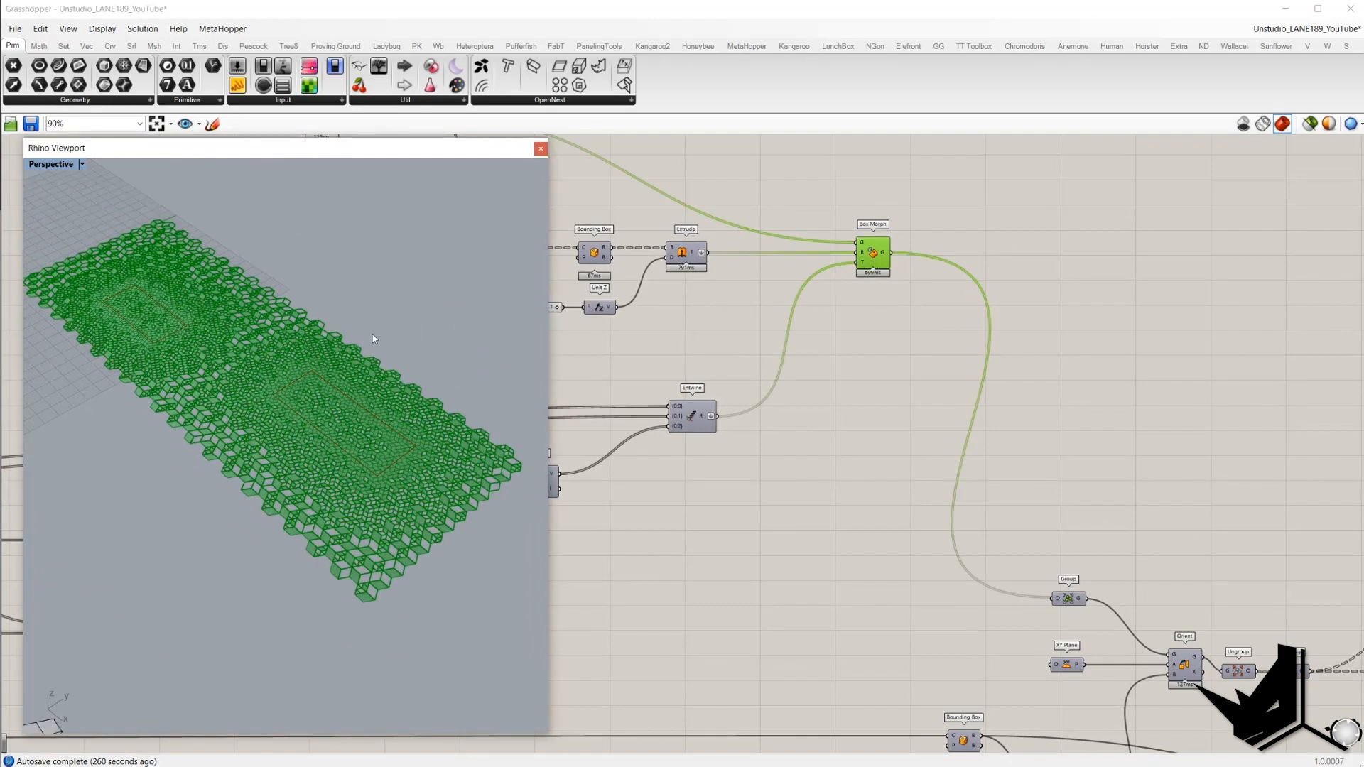
{"action": "scroll", "coordinate": [338, 370], "scroll_direction": "down", "scroll_amount": 5}
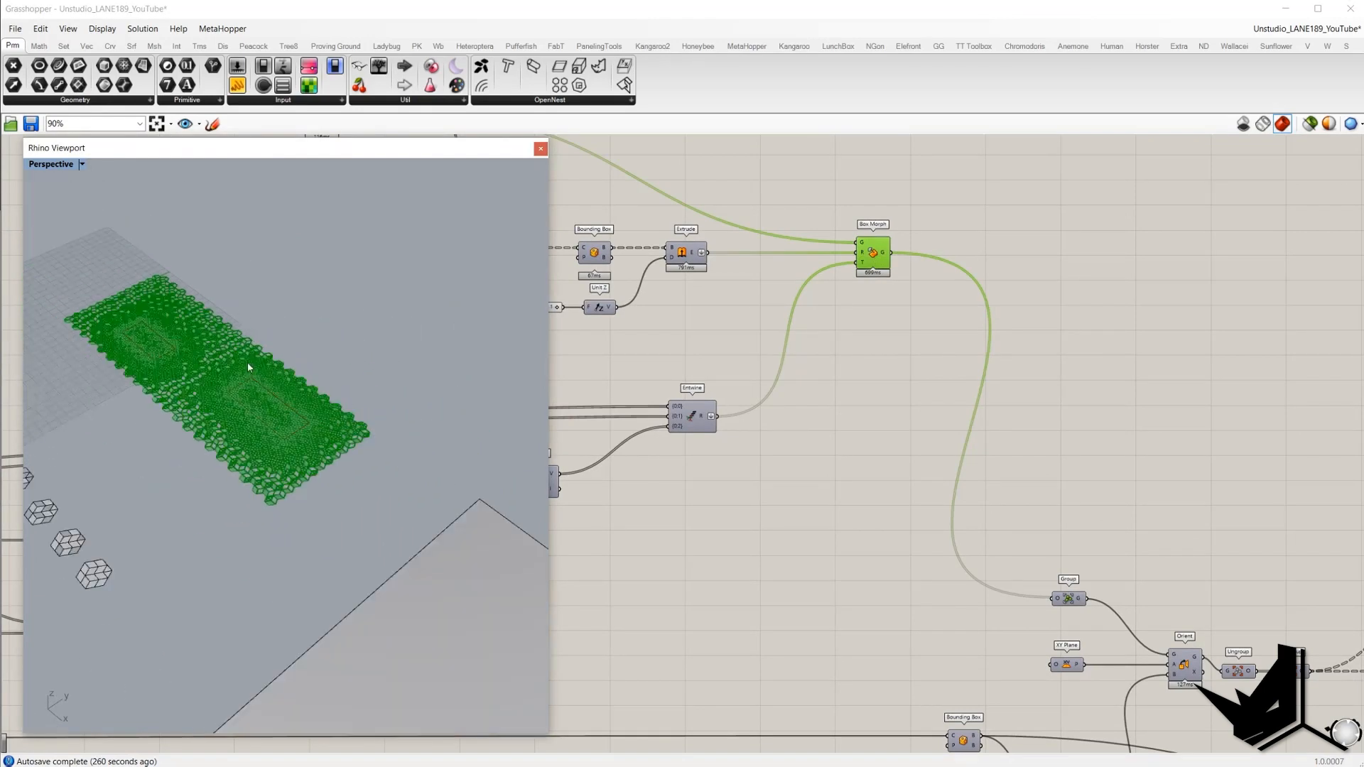
- Locate the building volume and its façade surface relative to the flat morphed pattern
{"action": "scroll", "coordinate": [256, 360], "scroll_direction": "down", "scroll_amount": 5}
{"action": "right_click_drag", "start_coordinate": [197, 356], "coordinate": [360, 296]}
{"action": "scroll", "coordinate": [403, 419], "scroll_direction": "up", "scroll_amount": 6}
{"action": "right_click_drag", "start_coordinate": [380, 369], "coordinate": [336, 348]}
{"action": "scroll", "coordinate": [343, 352], "scroll_direction": "down", "scroll_amount": 3}
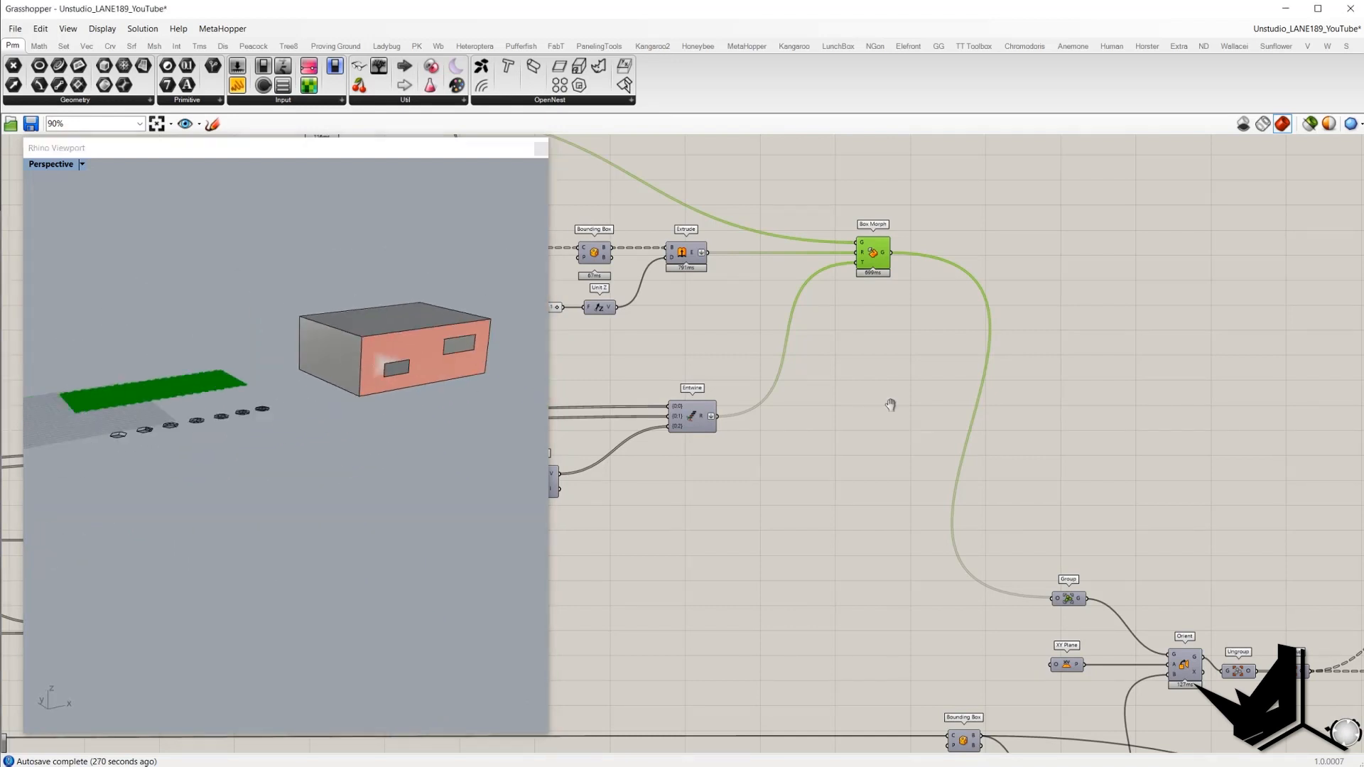
- Deselect Box Morph and trace its output through Group to the G input of Orient
{"action": "right_click_drag", "start_coordinate": [889, 402], "coordinate": [799, 328]}
{"action": "scroll", "coordinate": [799, 328], "scroll_direction": "down", "scroll_amount": 1}
{"action": "scroll", "coordinate": [464, 362], "scroll_direction": "up", "scroll_amount": 3}
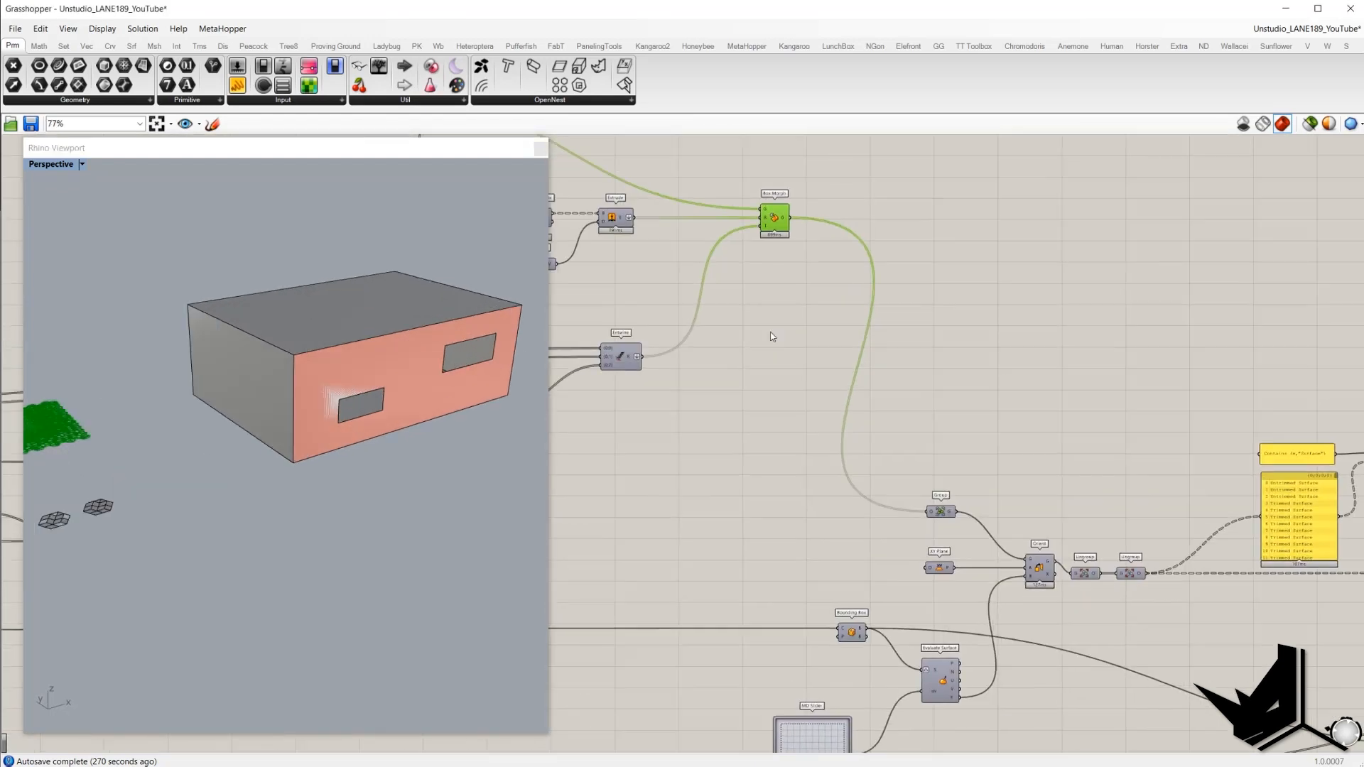
{"action": "scroll", "coordinate": [944, 373], "scroll_direction": "up", "scroll_amount": 3}
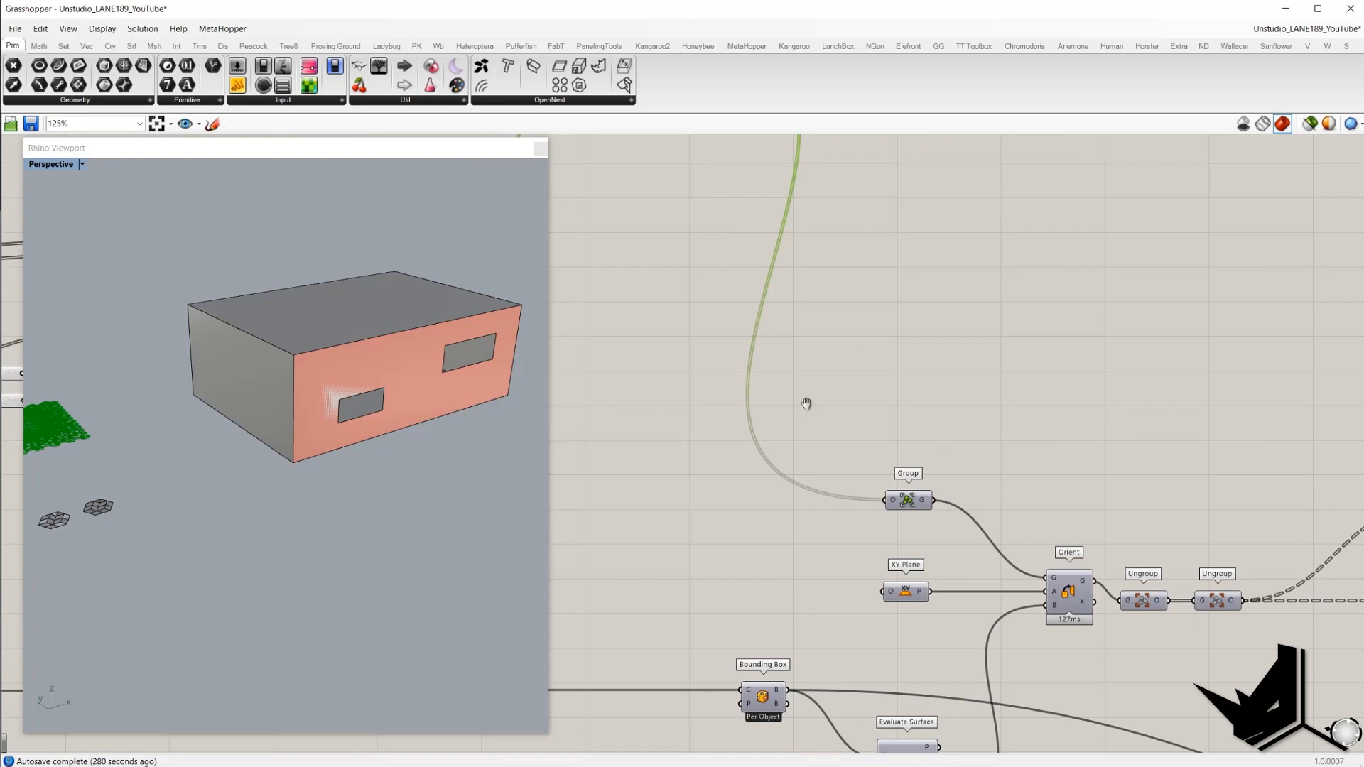
{"action": "scroll", "coordinate": [806, 403], "scroll_direction": "down", "scroll_amount": 3}
{"action": "left_click_drag", "start_coordinate": [825, 241], "coordinate": [788, 177]}
{"action": "scroll", "coordinate": [971, 476], "scroll_direction": "up", "scroll_amount": 3}
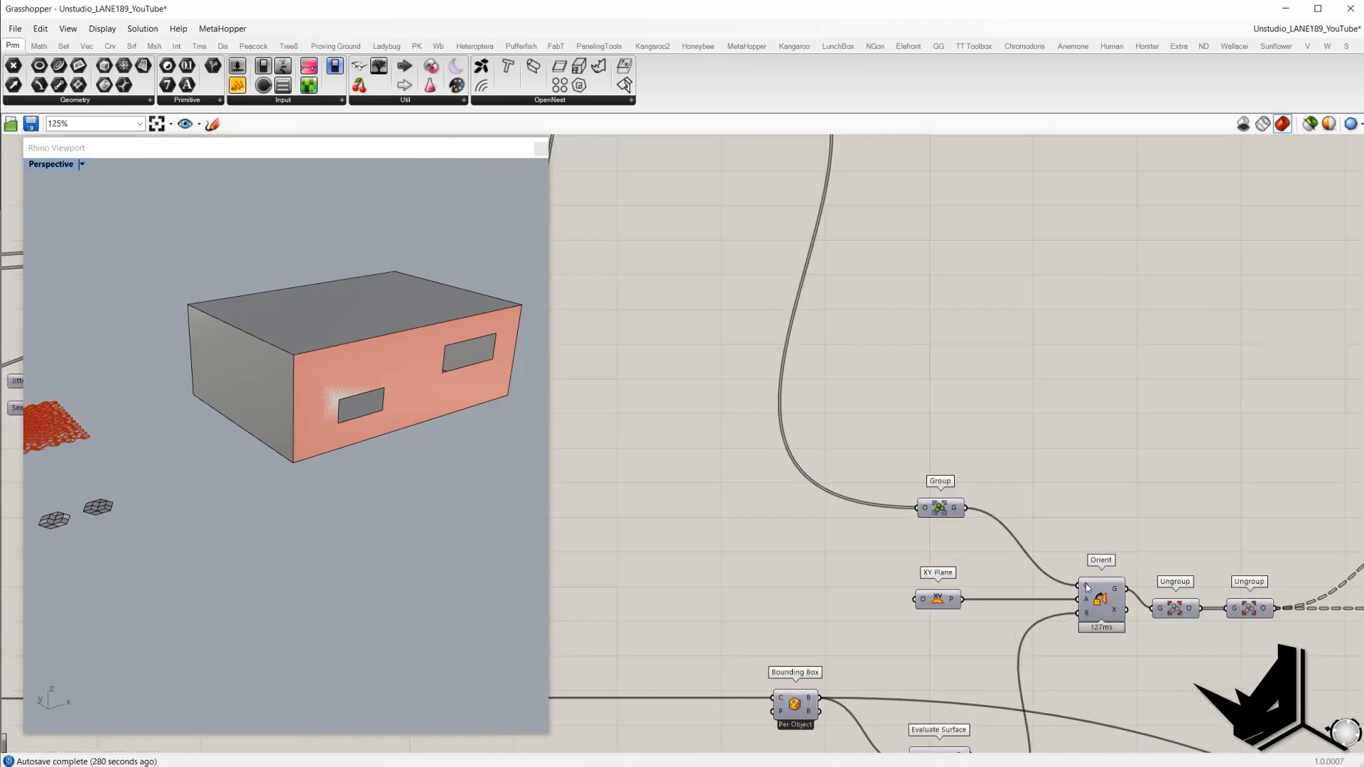
- Turn on the preview of the XY Plane that feeds Orient's A input
{"action": "right_click_drag", "start_coordinate": [961, 529], "coordinate": [984, 399]}
{"action": "scroll", "coordinate": [983, 399], "scroll_direction": "down", "scroll_amount": 2}
{"action": "left_click", "coordinate": [967, 451]}
{"action": "middle_click", "coordinate": [859, 406]}
{"action": "left_click", "coordinate": [878, 410]}
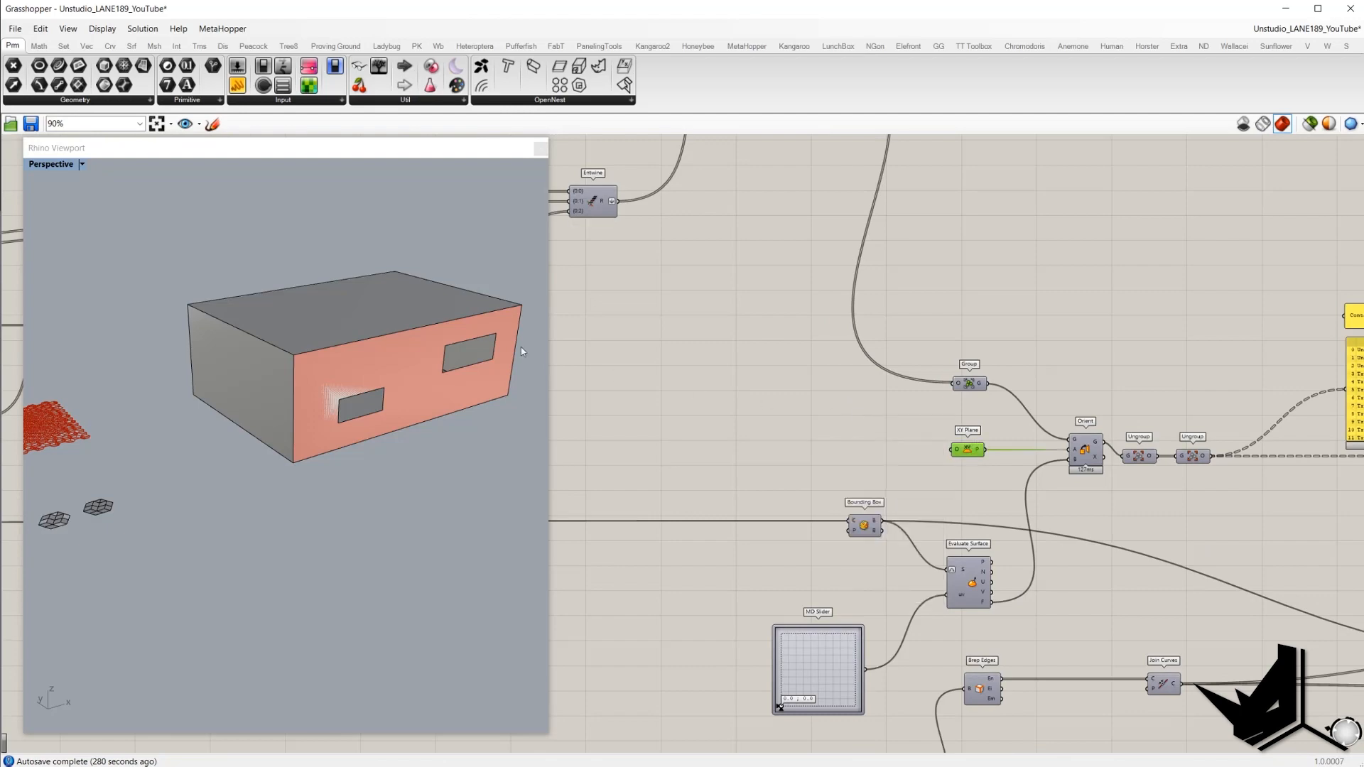
- Examine where the XY plane sits at the corner of the flat morphed pattern
{"action": "scroll", "coordinate": [124, 334], "scroll_direction": "down", "scroll_amount": 3}
{"action": "scroll", "coordinate": [258, 457], "scroll_direction": "up", "scroll_amount": 8}
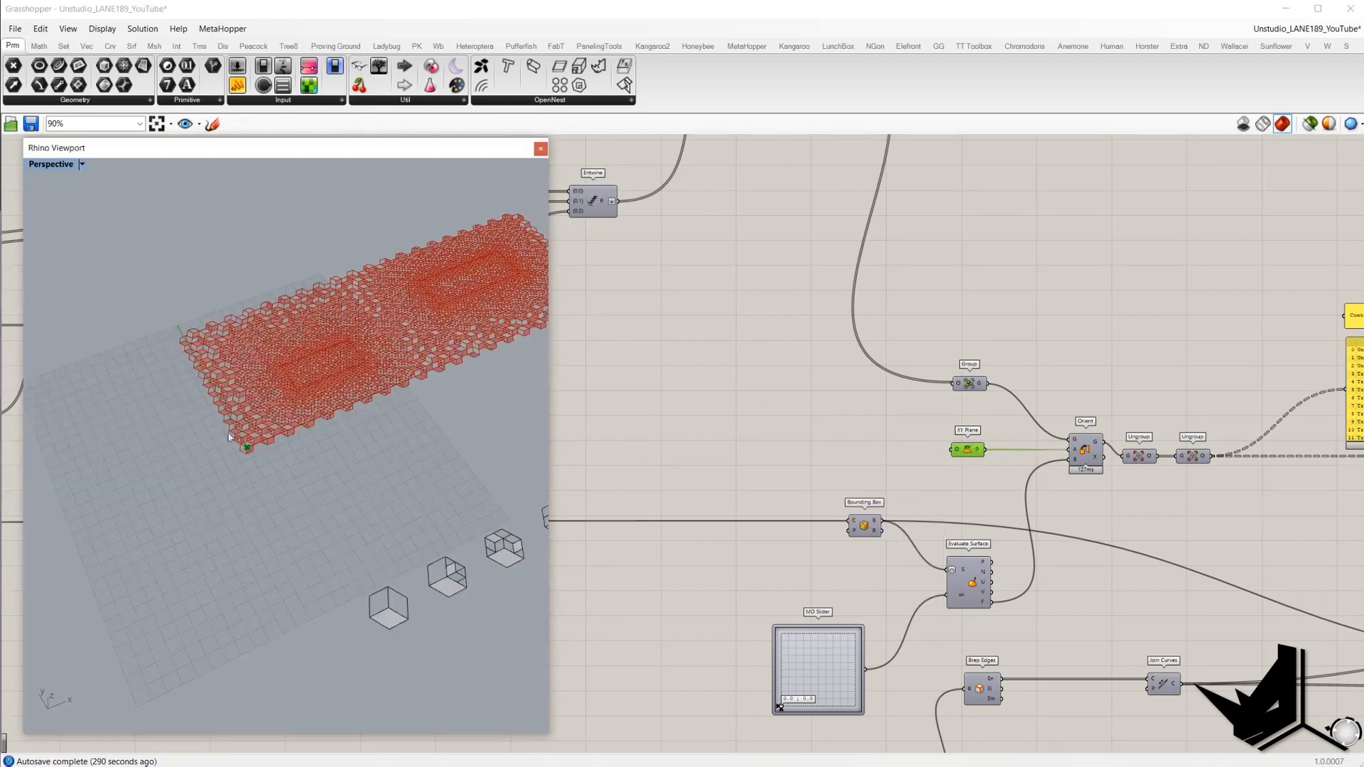
{"action": "scroll", "coordinate": [259, 488], "scroll_direction": "down", "scroll_amount": 4}
{"action": "scroll", "coordinate": [259, 487], "scroll_direction": "up", "scroll_amount": 4}
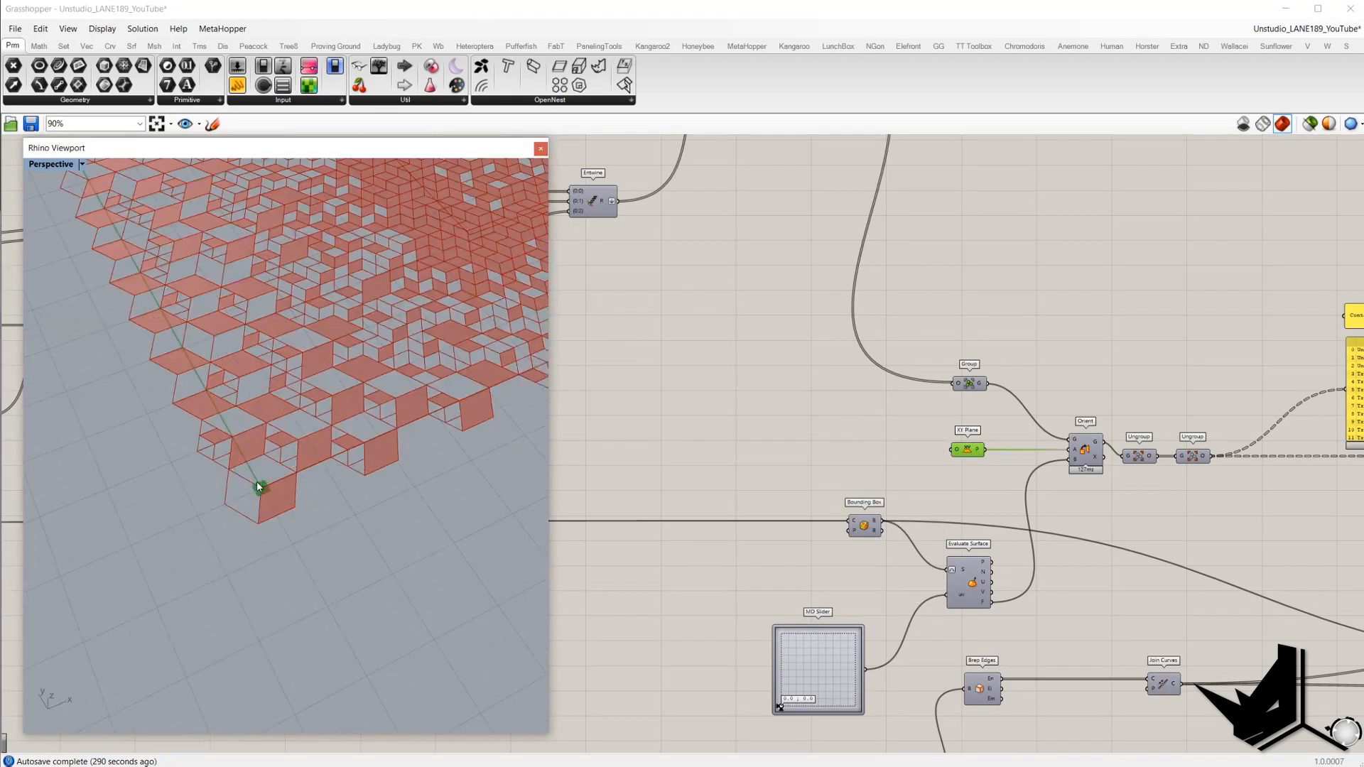
{"action": "scroll", "coordinate": [252, 485], "scroll_direction": "down", "scroll_amount": 5}
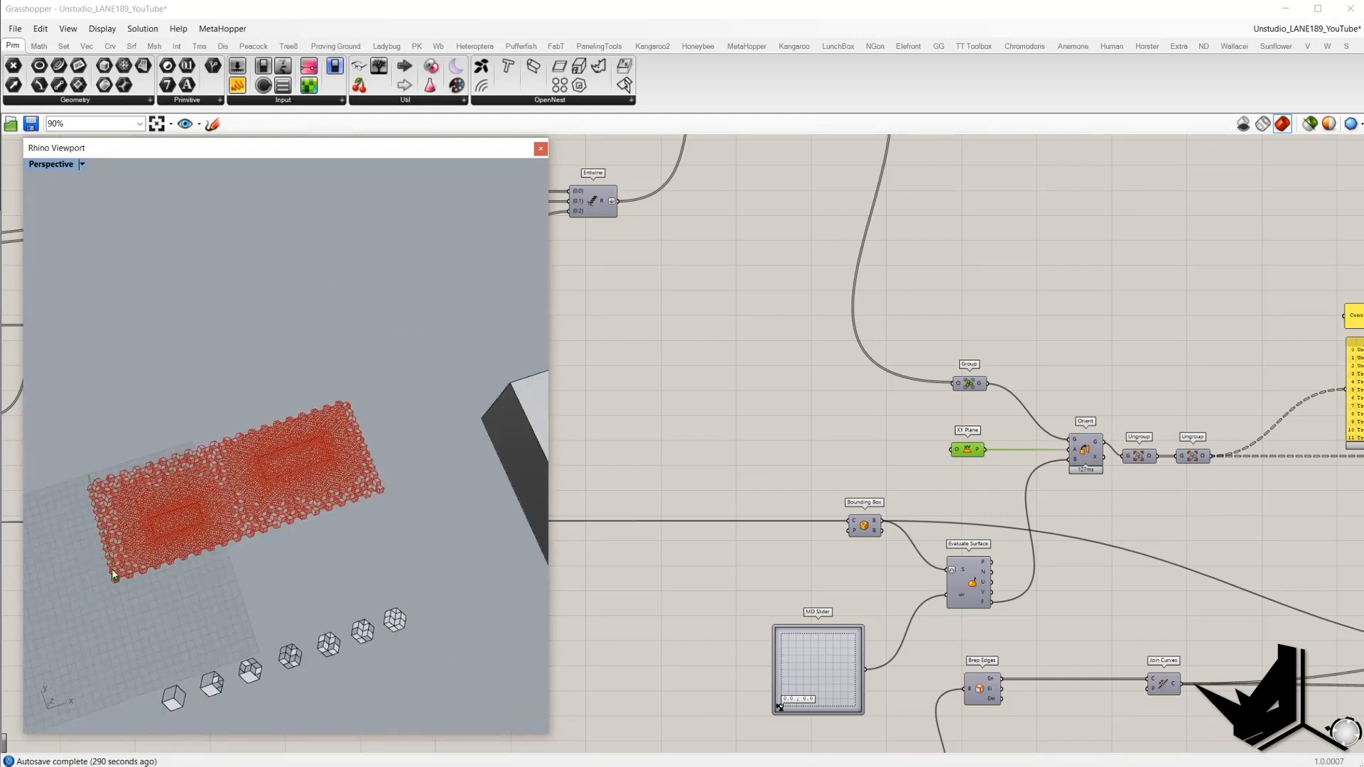
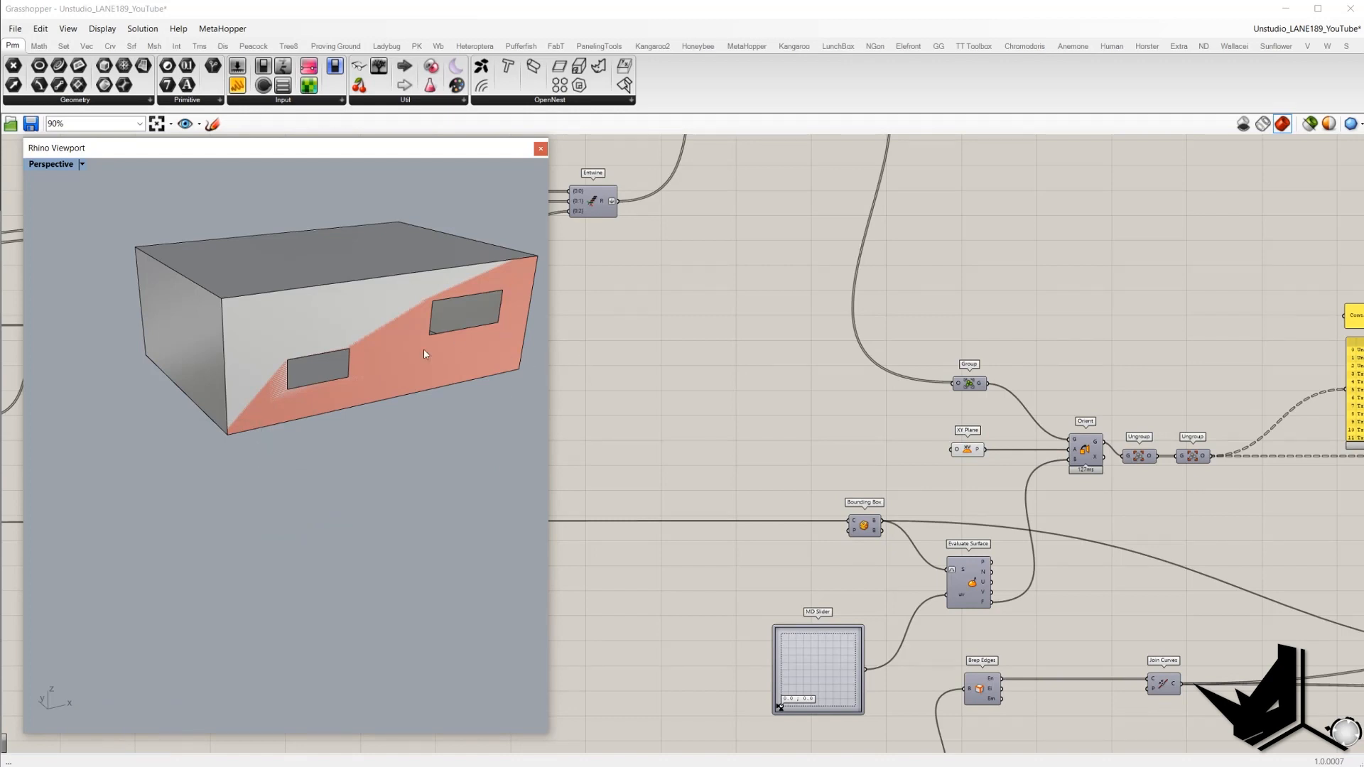
- Turn on the preview of the Bounding Box component that feeds Evaluate Surface
{"action": "scroll", "coordinate": [1307, 376], "scroll_direction": "down", "scroll_amount": 2}
{"action": "left_click", "coordinate": [987, 482]}
{"action": "right_click", "coordinate": [925, 424]}
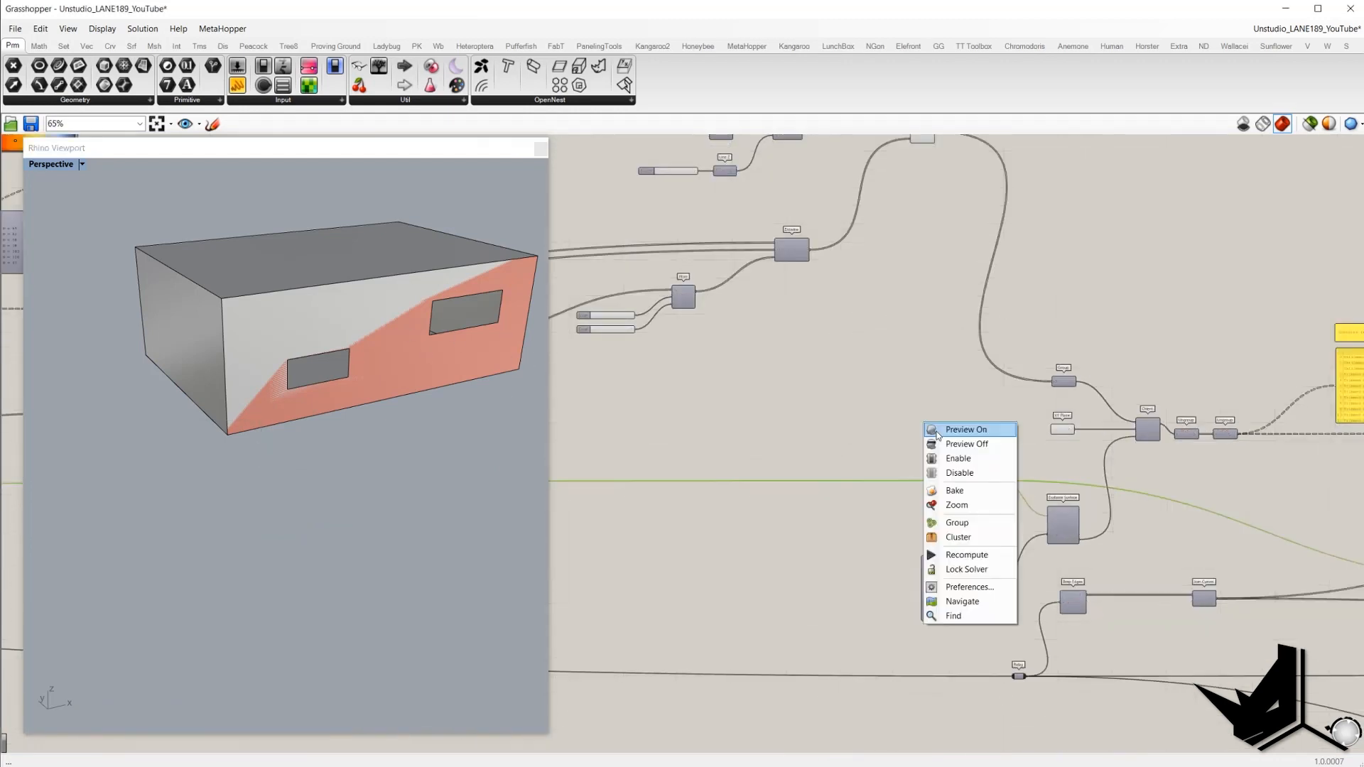
{"action": "left_click", "coordinate": [937, 432]}
- Turn off the preview of the façade's source surface parameter near the start of the definition
{"action": "scroll", "coordinate": [1059, 476], "scroll_direction": "down", "scroll_amount": 3}
{"action": "scroll", "coordinate": [922, 472], "scroll_direction": "up", "scroll_amount": 2}
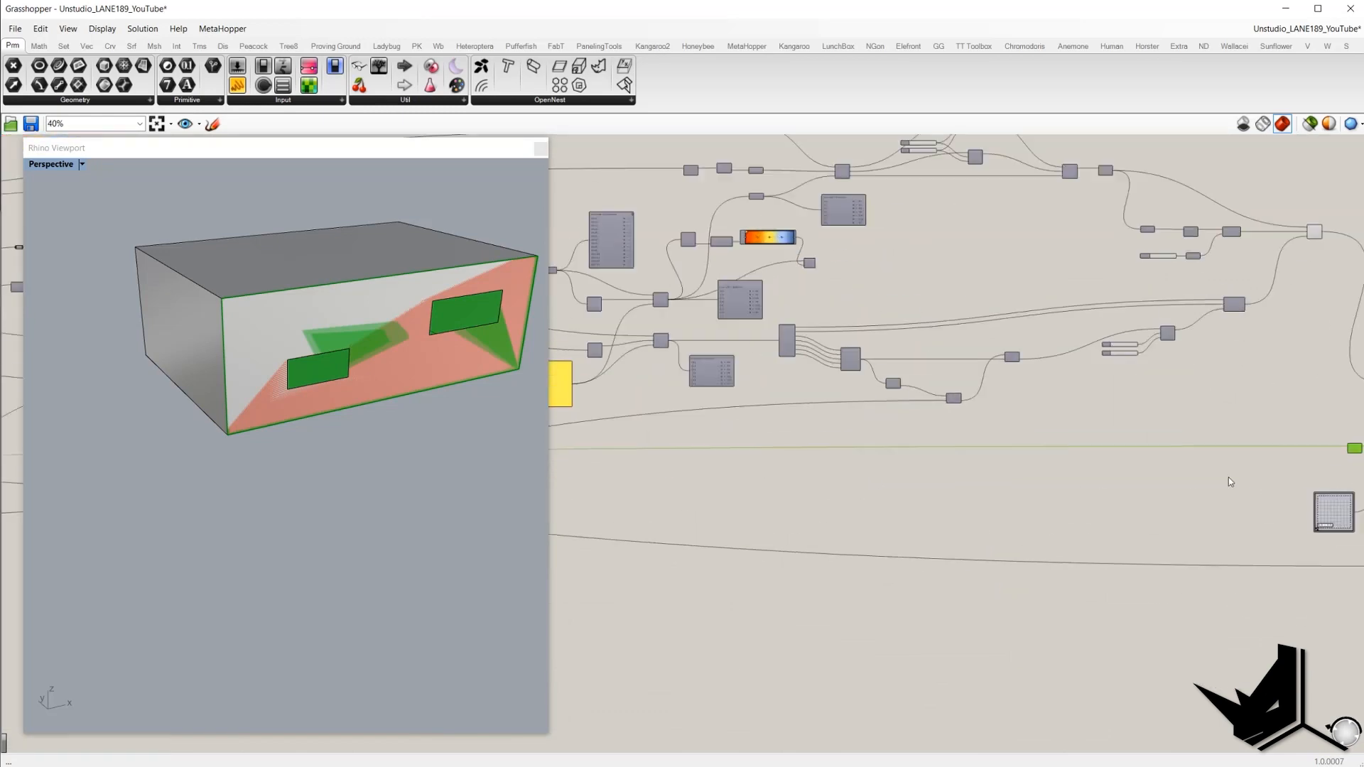
{"action": "scroll", "coordinate": [1229, 475], "scroll_direction": "down", "scroll_amount": 4}
{"action": "scroll", "coordinate": [837, 463], "scroll_direction": "up", "scroll_amount": 3}
{"action": "left_click", "coordinate": [837, 462]}
{"action": "scroll", "coordinate": [768, 487], "scroll_direction": "up", "scroll_amount": 4}
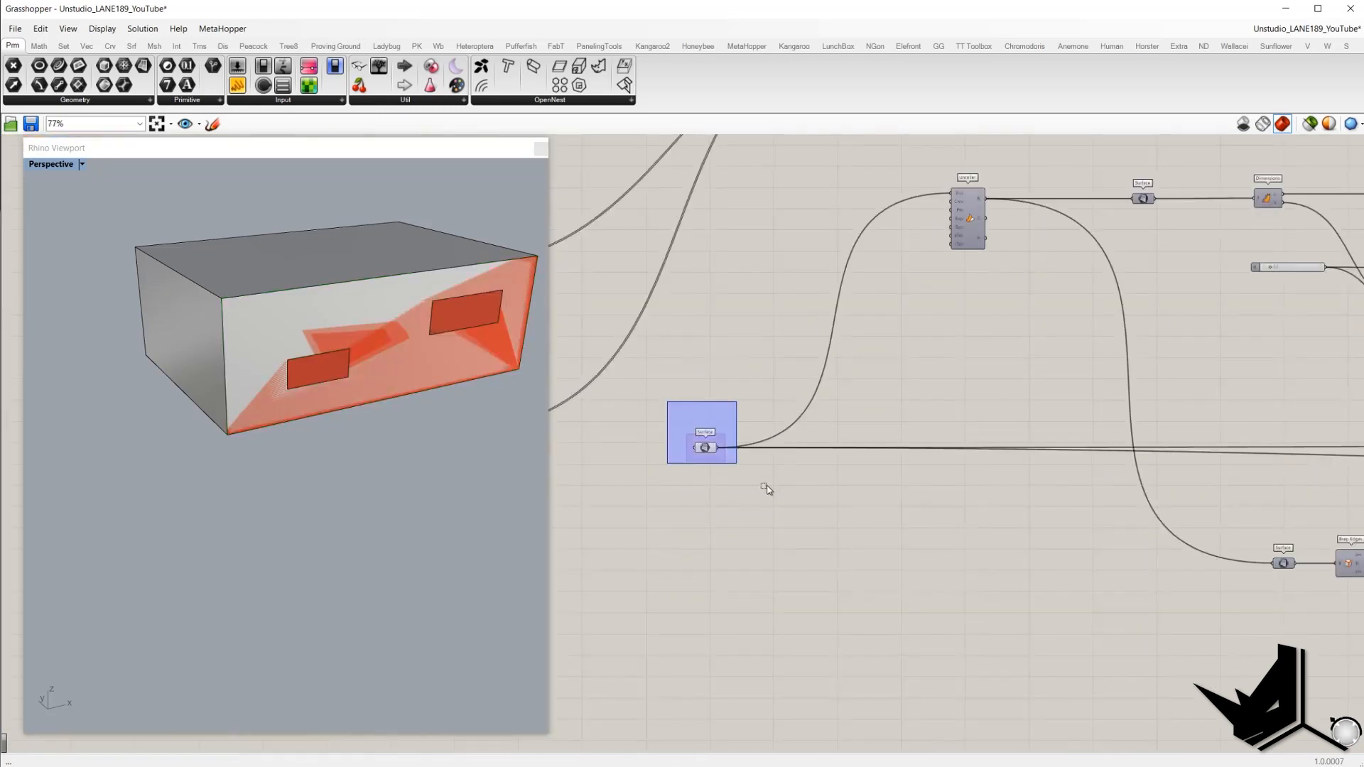
{"action": "left_click", "coordinate": [705, 447]}
{"action": "right_click", "coordinate": [696, 382]}
{"action": "left_click", "coordinate": [732, 405]}
{"action": "scroll", "coordinate": [700, 377], "scroll_direction": "down", "scroll_amount": 4}
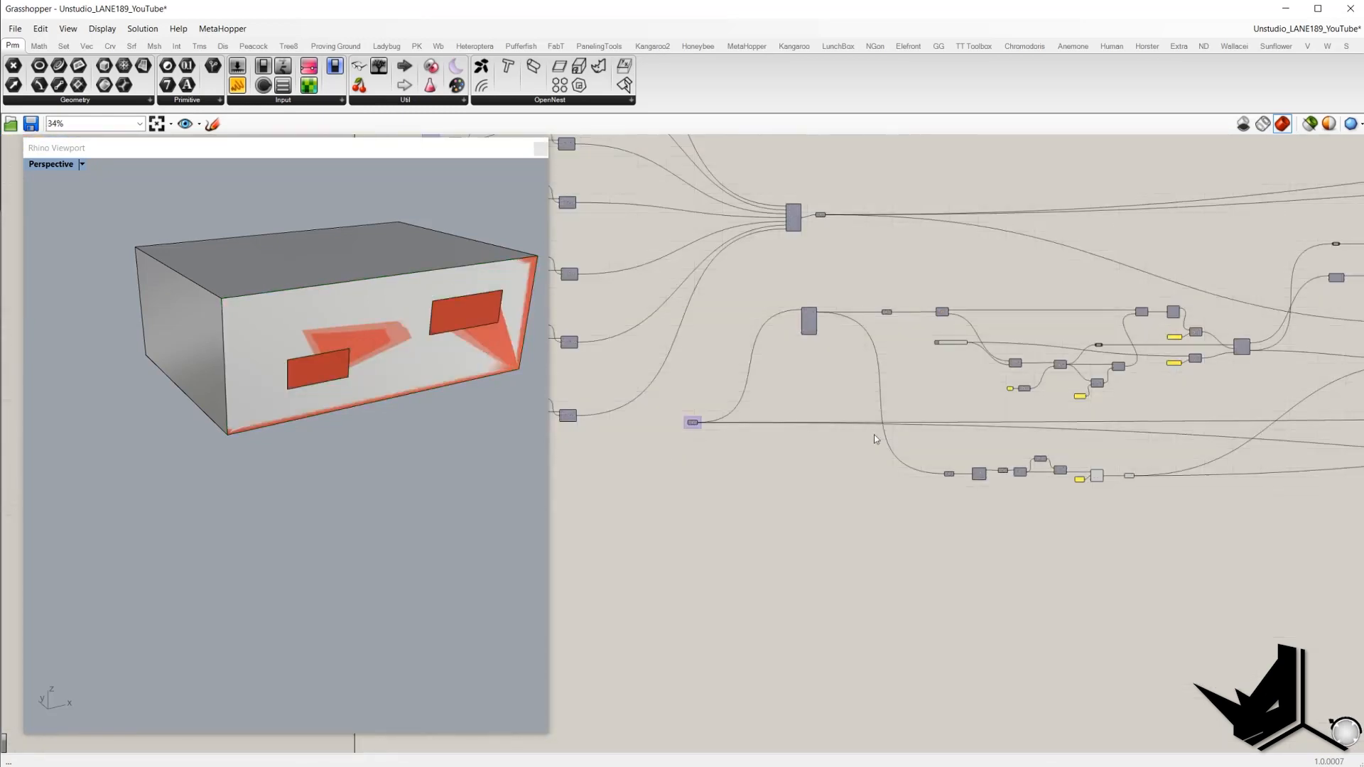
- Check the Reparameterize option on the S input of Evaluate Surface, fed by the Per Object Bounding Box
{"action": "scroll", "coordinate": [874, 433], "scroll_direction": "up", "scroll_amount": 10}
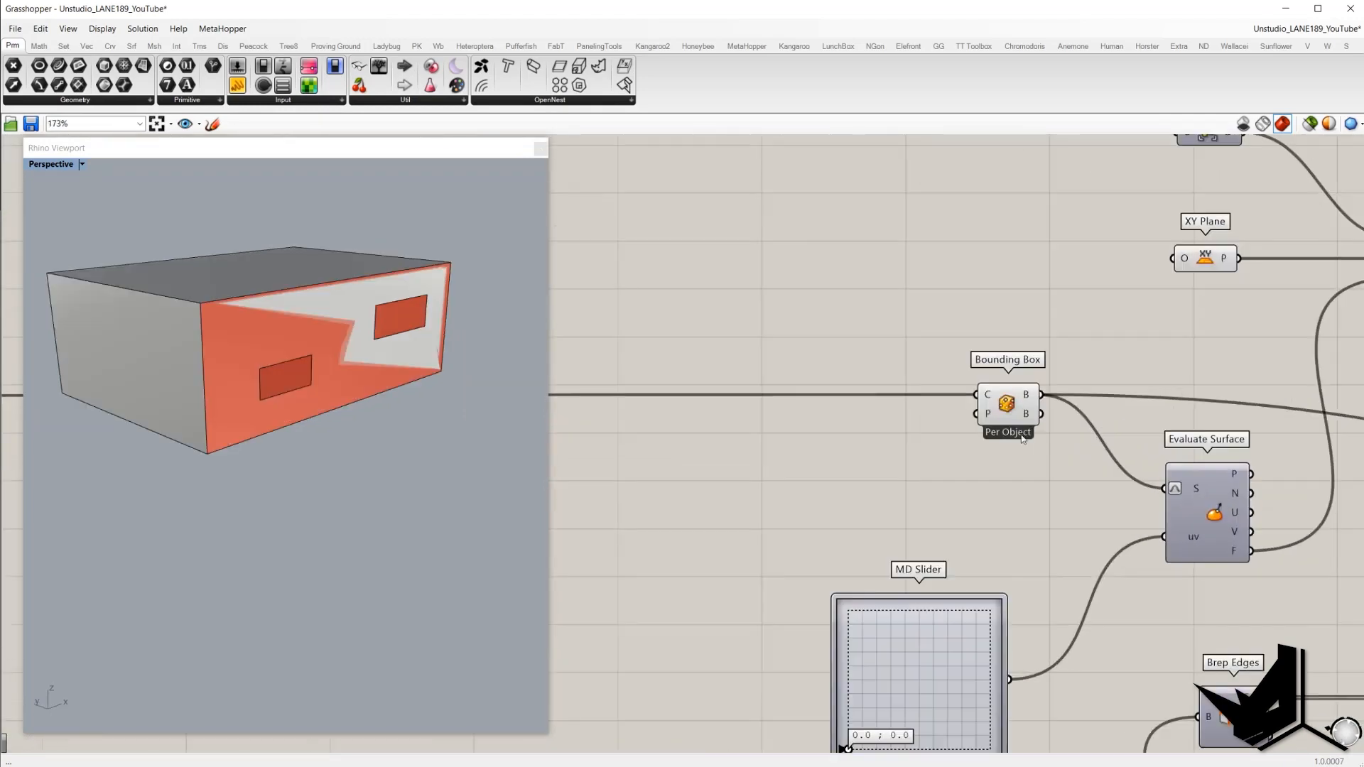
{"action": "scroll", "coordinate": [1023, 438], "scroll_direction": "down", "scroll_amount": 3}
{"action": "left_click", "coordinate": [767, 305]}
{"action": "left_click", "coordinate": [880, 367]}
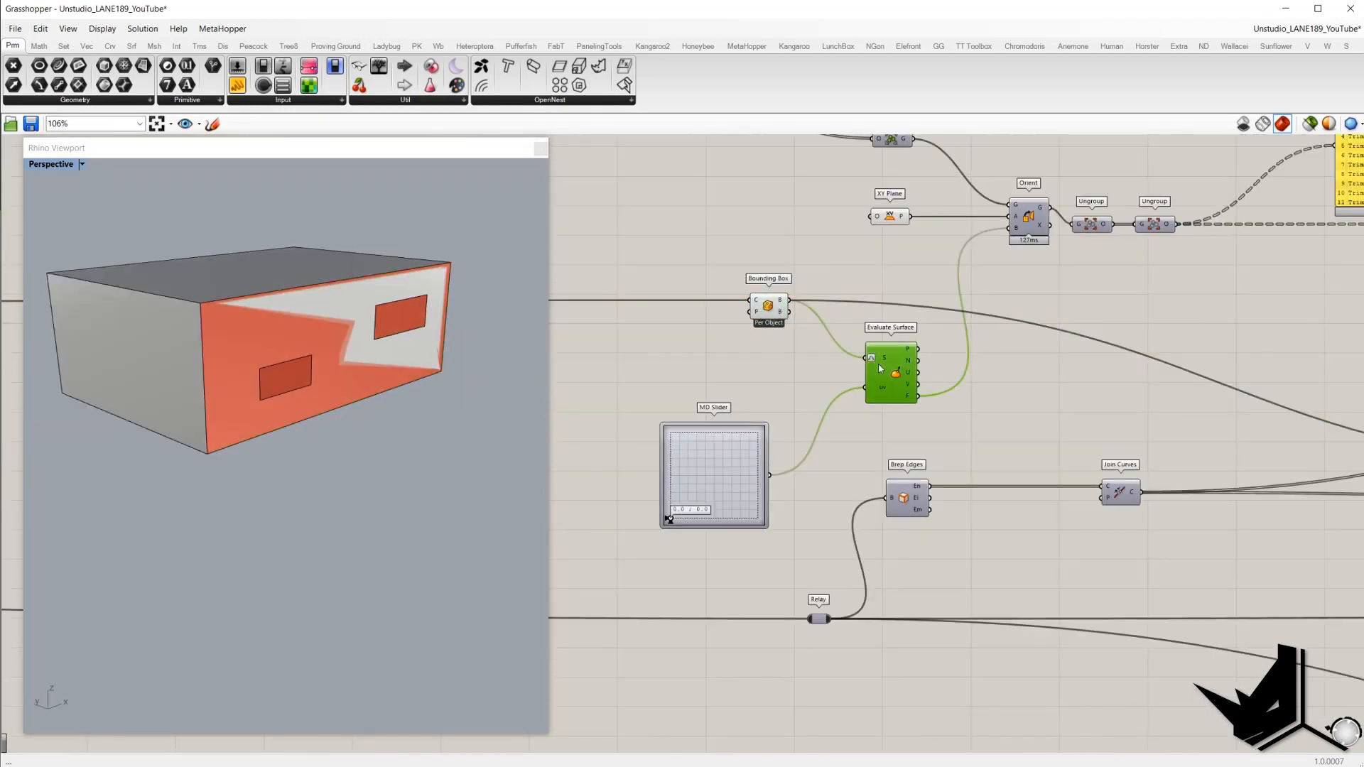
{"action": "scroll", "coordinate": [868, 389], "scroll_direction": "up", "scroll_amount": 2}
{"action": "right_click", "coordinate": [868, 348]}
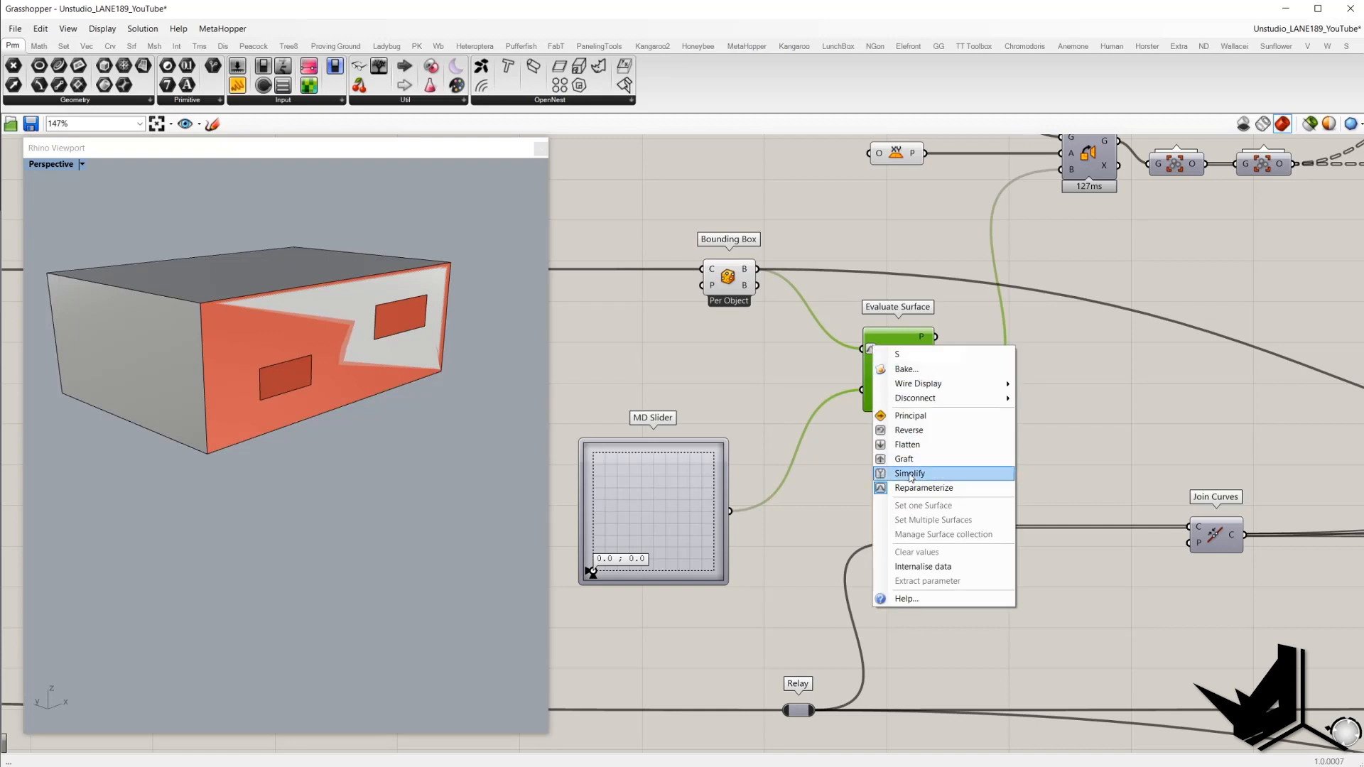
{"action": "left_click", "coordinate": [914, 488]}
- Turn on the Evaluate Surface preview and examine the MD Slider feeding its uv input
{"action": "right_click", "coordinate": [896, 234]}
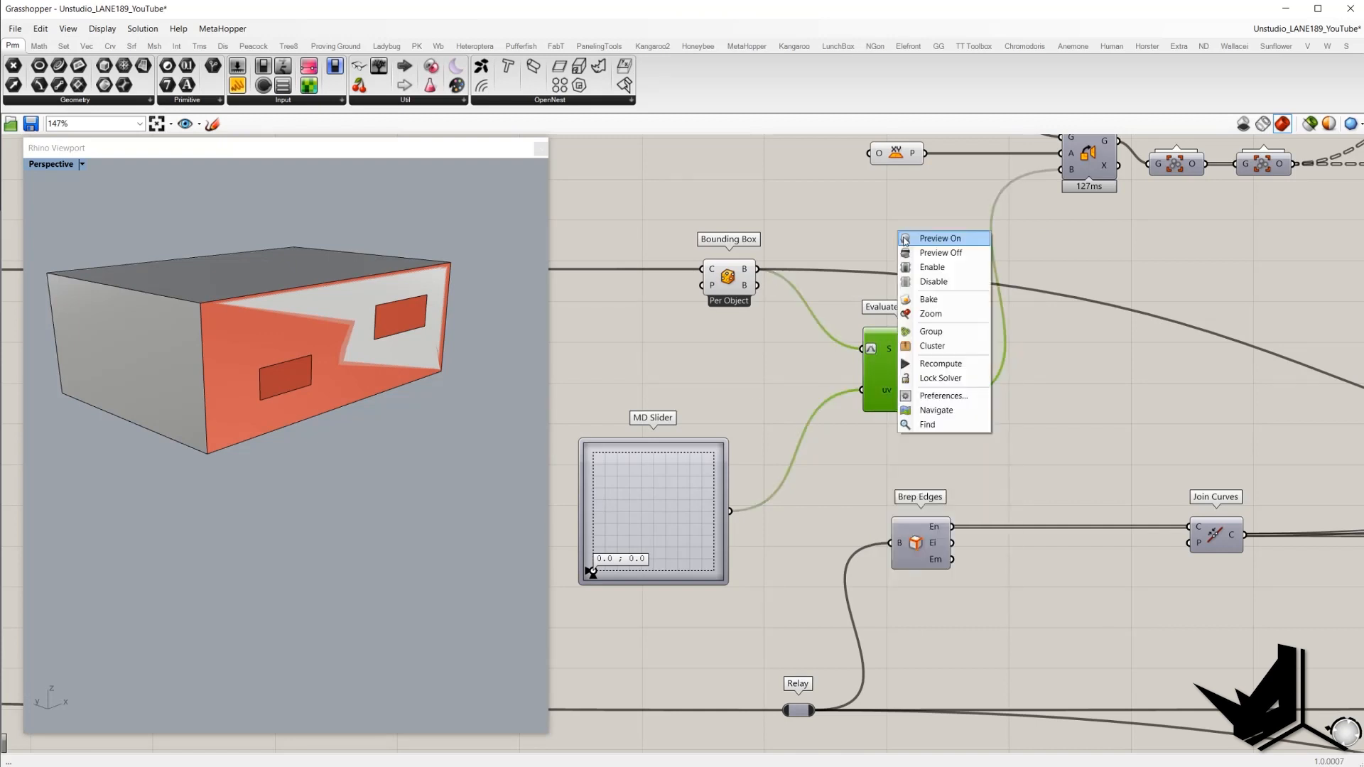
{"action": "left_click", "coordinate": [873, 243]}
{"action": "right_click_drag", "start_coordinate": [564, 556], "coordinate": [635, 526]}
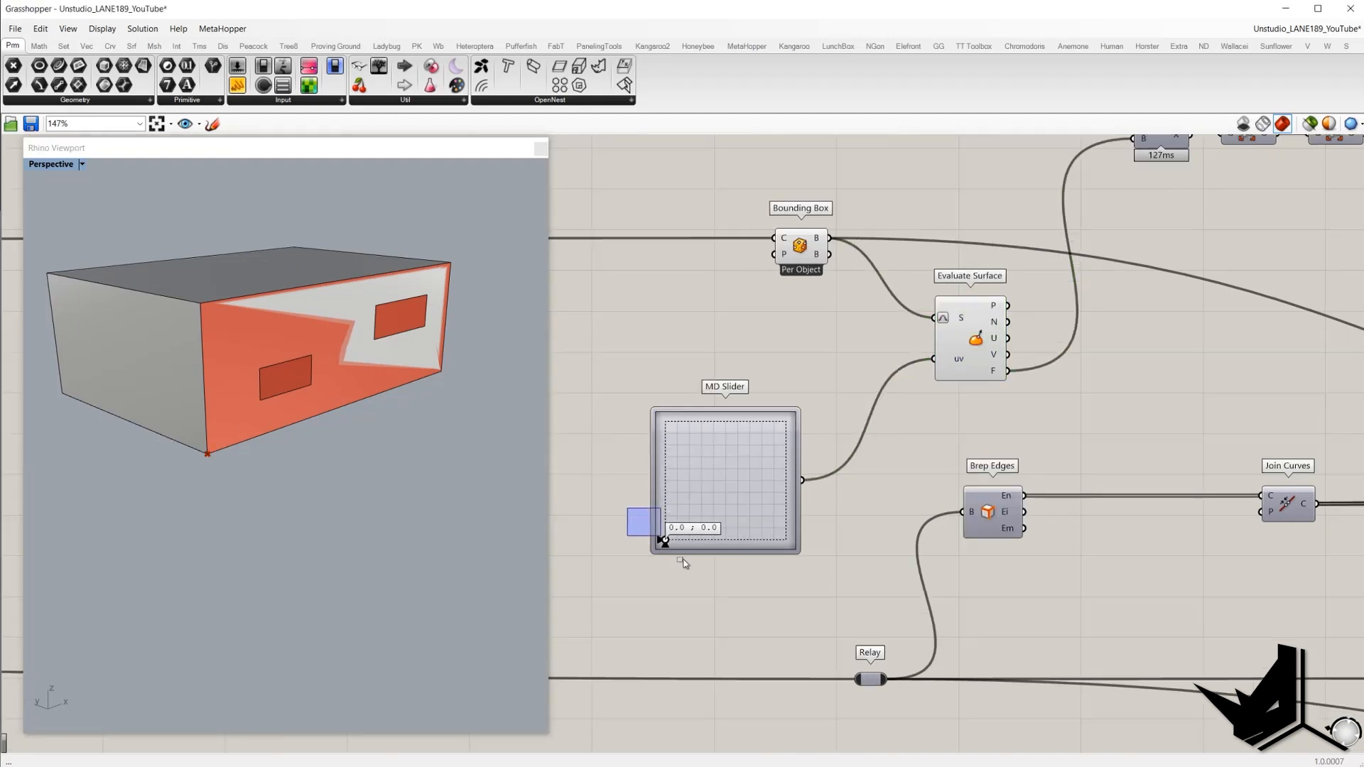
- Trace the F output of Evaluate Surface to Orient's B input and highlight its frame at the façade corner
{"action": "right_click_drag", "start_coordinate": [1055, 293], "coordinate": [965, 381]}
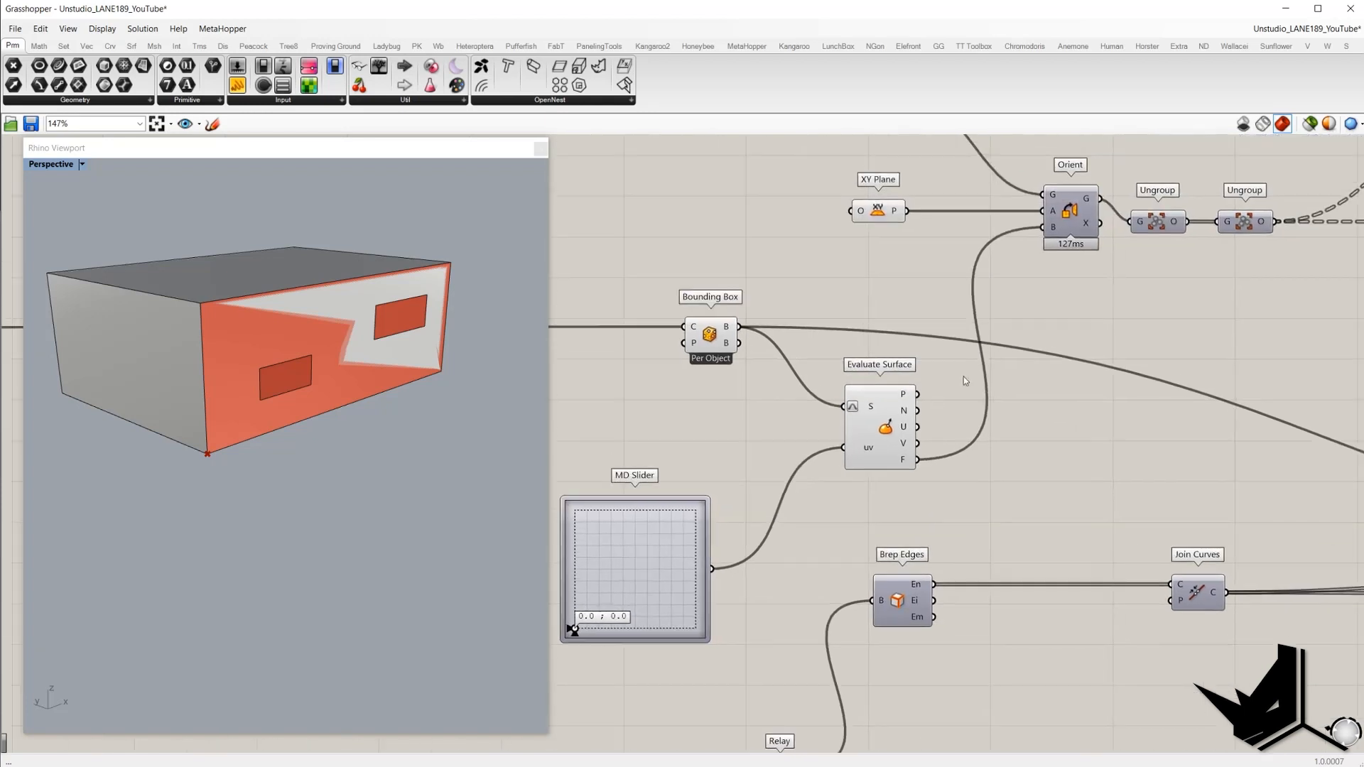
{"action": "scroll", "coordinate": [1017, 292], "scroll_direction": "down", "scroll_amount": 1}
{"action": "right_click_drag", "start_coordinate": [914, 443], "coordinate": [917, 363]}
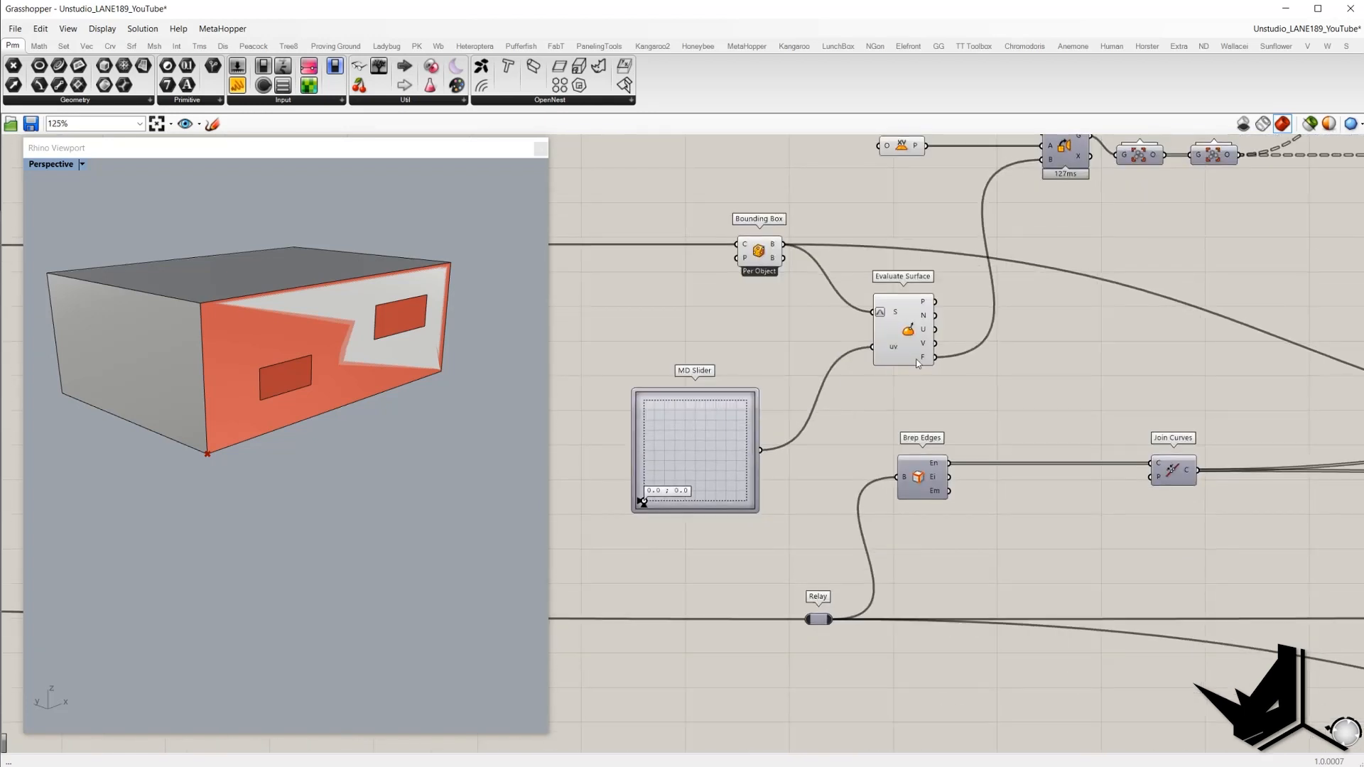
{"action": "left_click", "coordinate": [923, 363]}
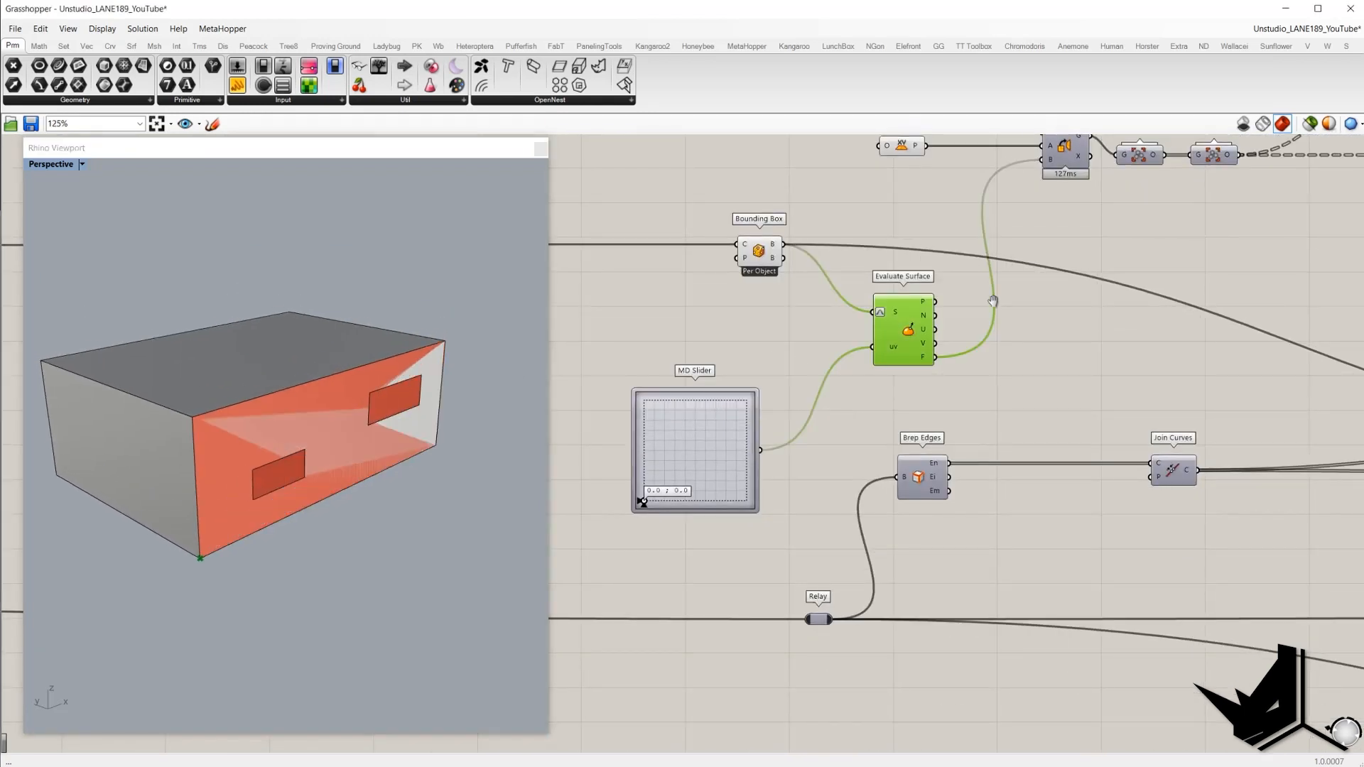
{"action": "scroll", "coordinate": [1035, 276], "scroll_direction": "up", "scroll_amount": 3}
{"action": "scroll", "coordinate": [1035, 275], "scroll_direction": "down", "scroll_amount": 3}
- Turn on the preview of the Orient component
{"action": "left_click", "coordinate": [1035, 275]}
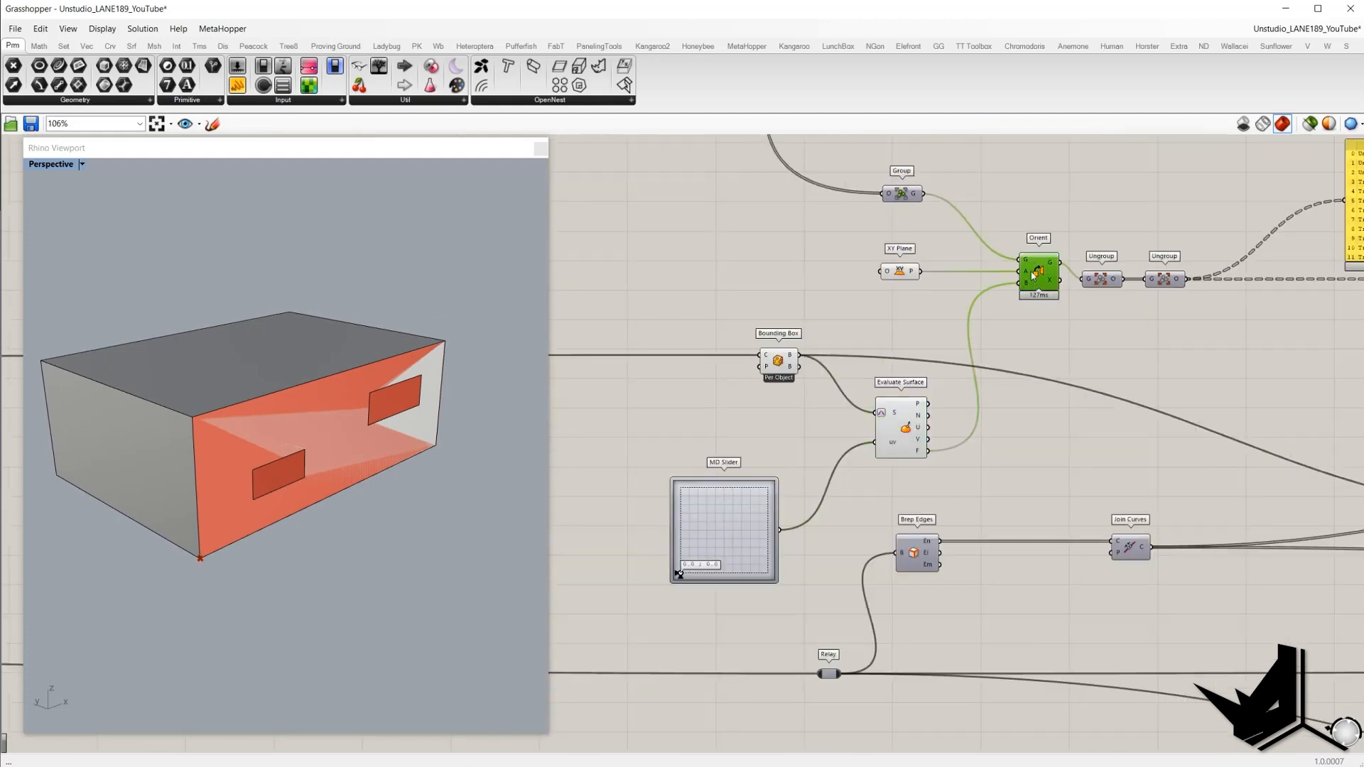
{"action": "right_click", "coordinate": [1012, 193]}
{"action": "left_click", "coordinate": [1051, 199]}
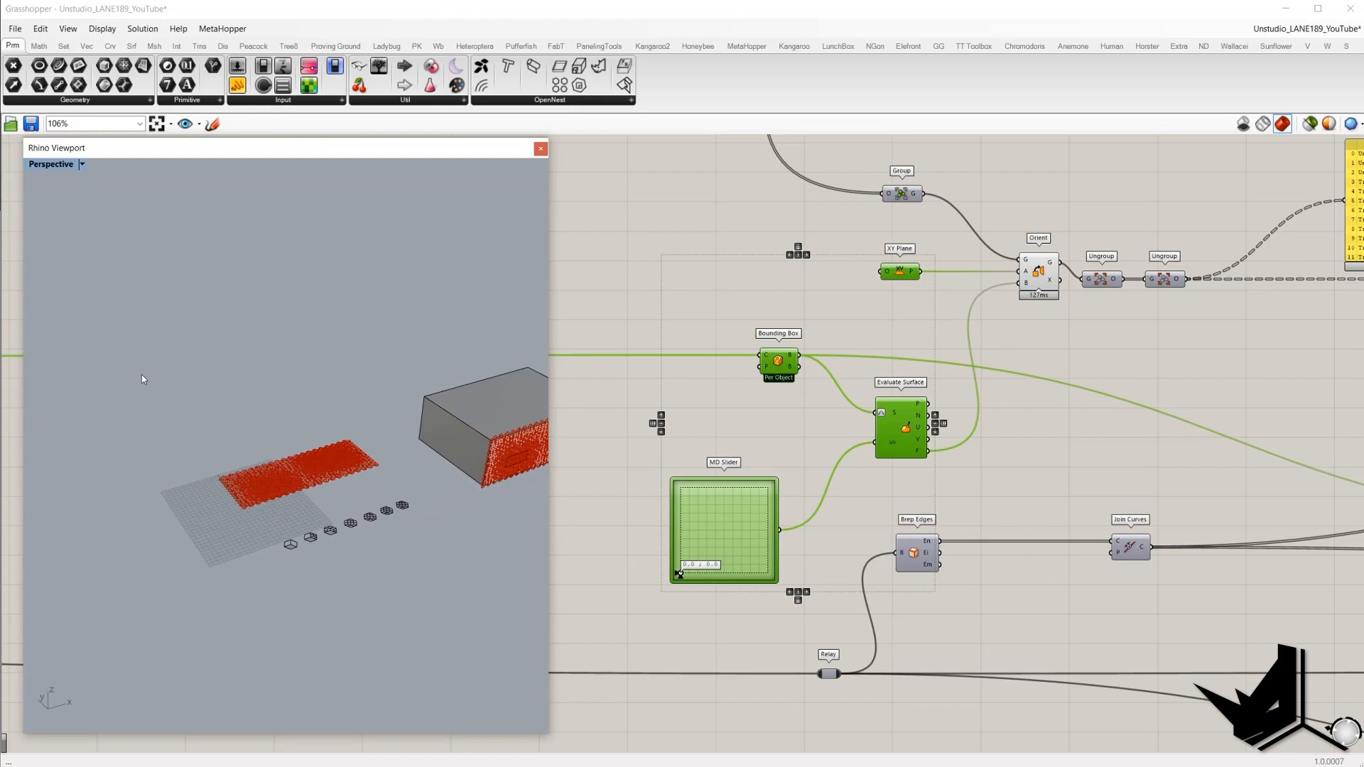
- Inspect the pattern oriented onto the building façade and select the façade geometry for comparison
{"action": "left_click_drag", "start_coordinate": [142, 374], "coordinate": [317, 381]}
{"action": "scroll", "coordinate": [508, 450], "scroll_direction": "up", "scroll_amount": 6}
{"action": "scroll", "coordinate": [314, 414], "scroll_direction": "down", "scroll_amount": 4}
{"action": "right_click_drag", "start_coordinate": [508, 451], "coordinate": [368, 330]}
{"action": "scroll", "coordinate": [357, 371], "scroll_direction": "up", "scroll_amount": 5}
{"action": "scroll", "coordinate": [357, 376], "scroll_direction": "up", "scroll_amount": 5}
{"action": "scroll", "coordinate": [368, 327], "scroll_direction": "down", "scroll_amount": 9}
{"action": "left_click_drag", "start_coordinate": [192, 184], "coordinate": [500, 470]}
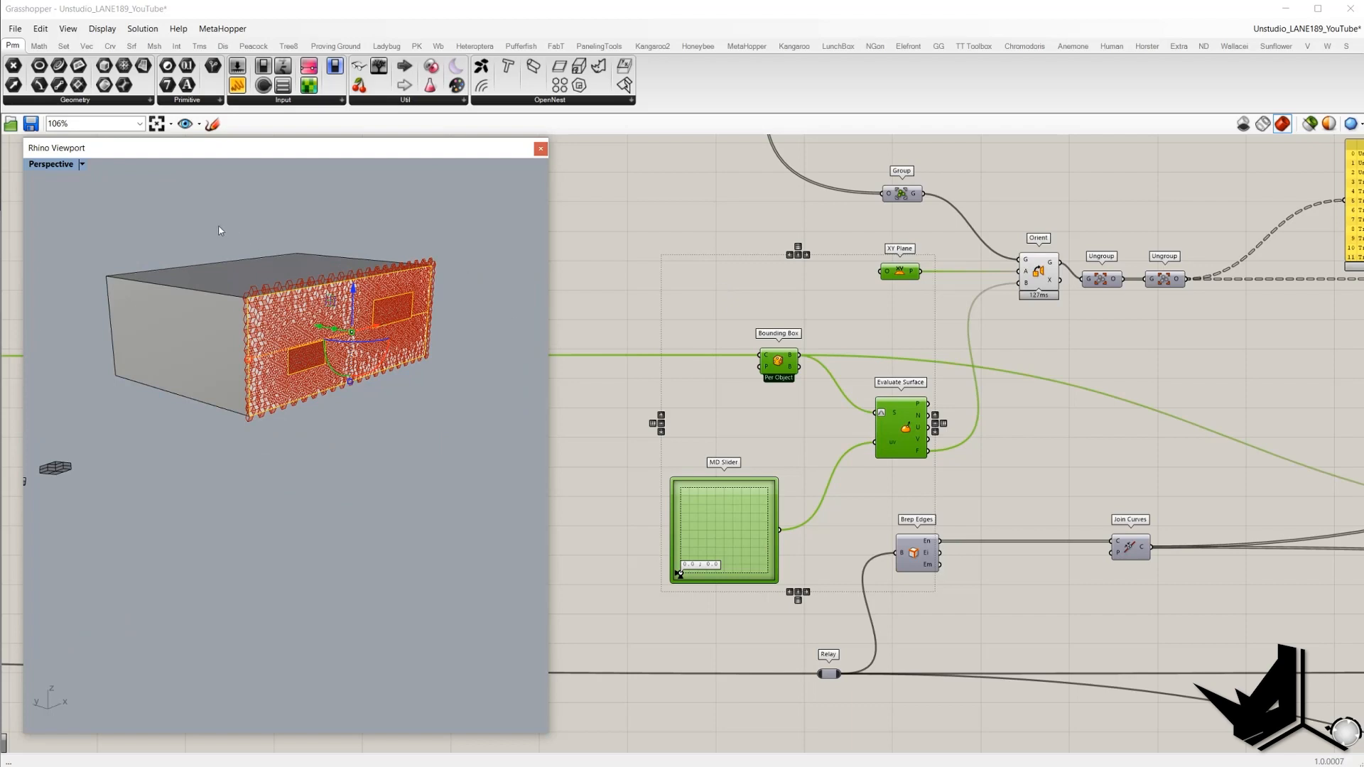
{"action": "scroll", "coordinate": [949, 376], "scroll_direction": "down", "scroll_amount": 8}
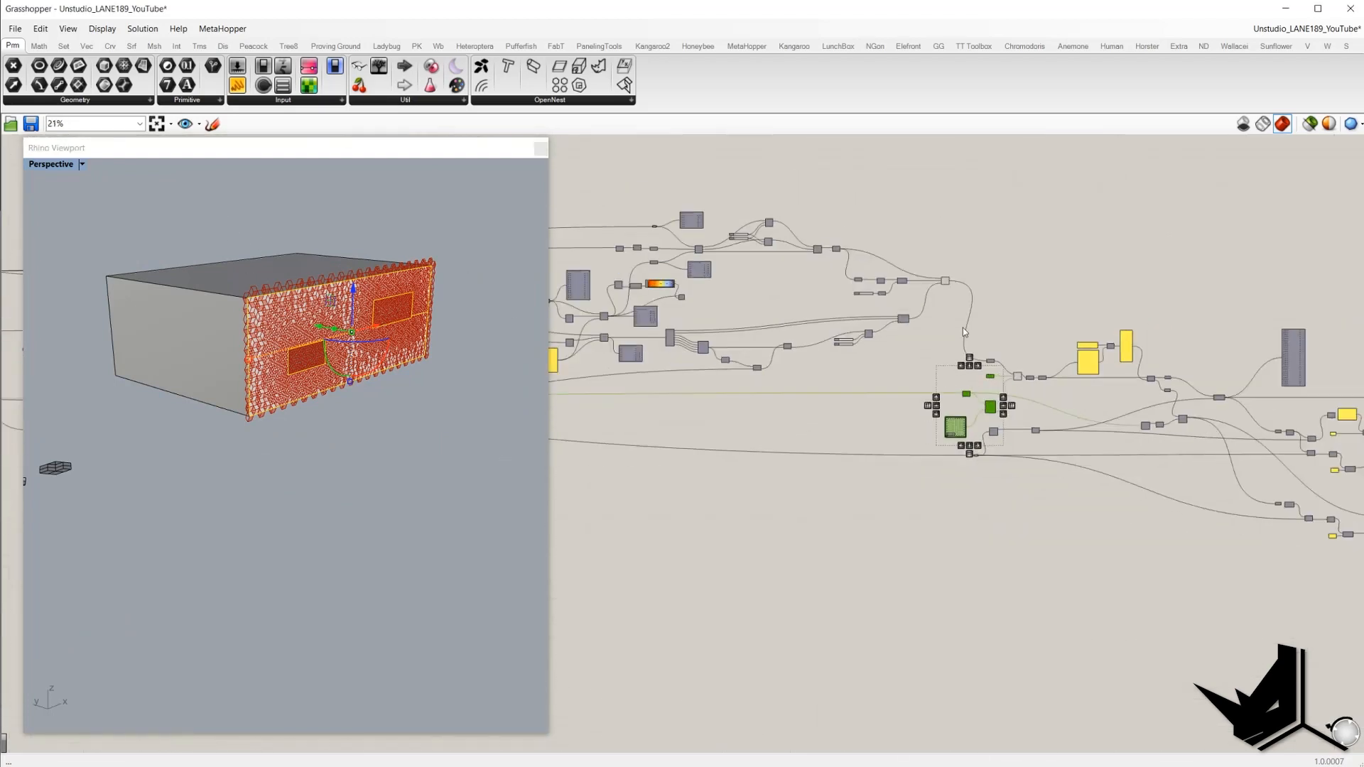
- Mark the façade outline and overhanging modules with freehand strokes over a screen capture, and discard the markup
{"action": "left_click_drag", "start_coordinate": [962, 327], "coordinate": [917, 249]}
{"action": "right_click", "coordinate": [924, 206]}
{"action": "left_click", "coordinate": [974, 213]}
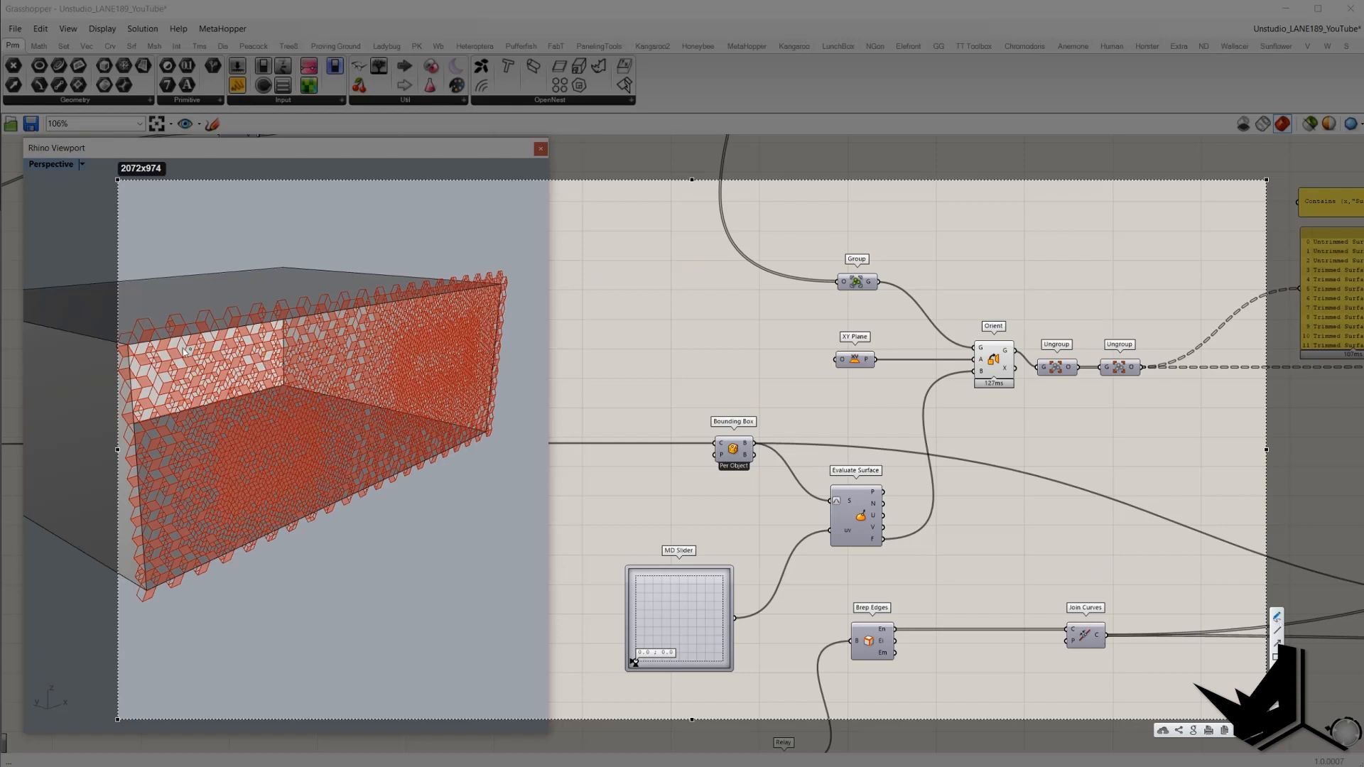
{"action": "mouse_move", "coordinate": [127, 345]}
{"action": "left_mouse_down"}
{"action": "mouse_move", "coordinate": [501, 277]}
{"action": "mouse_move", "coordinate": [483, 434]}
{"action": "mouse_move", "coordinate": [281, 521]}
{"action": "mouse_move", "coordinate": [151, 511]}
{"action": "mouse_move", "coordinate": [142, 382]}
{"action": "left_mouse_up"}
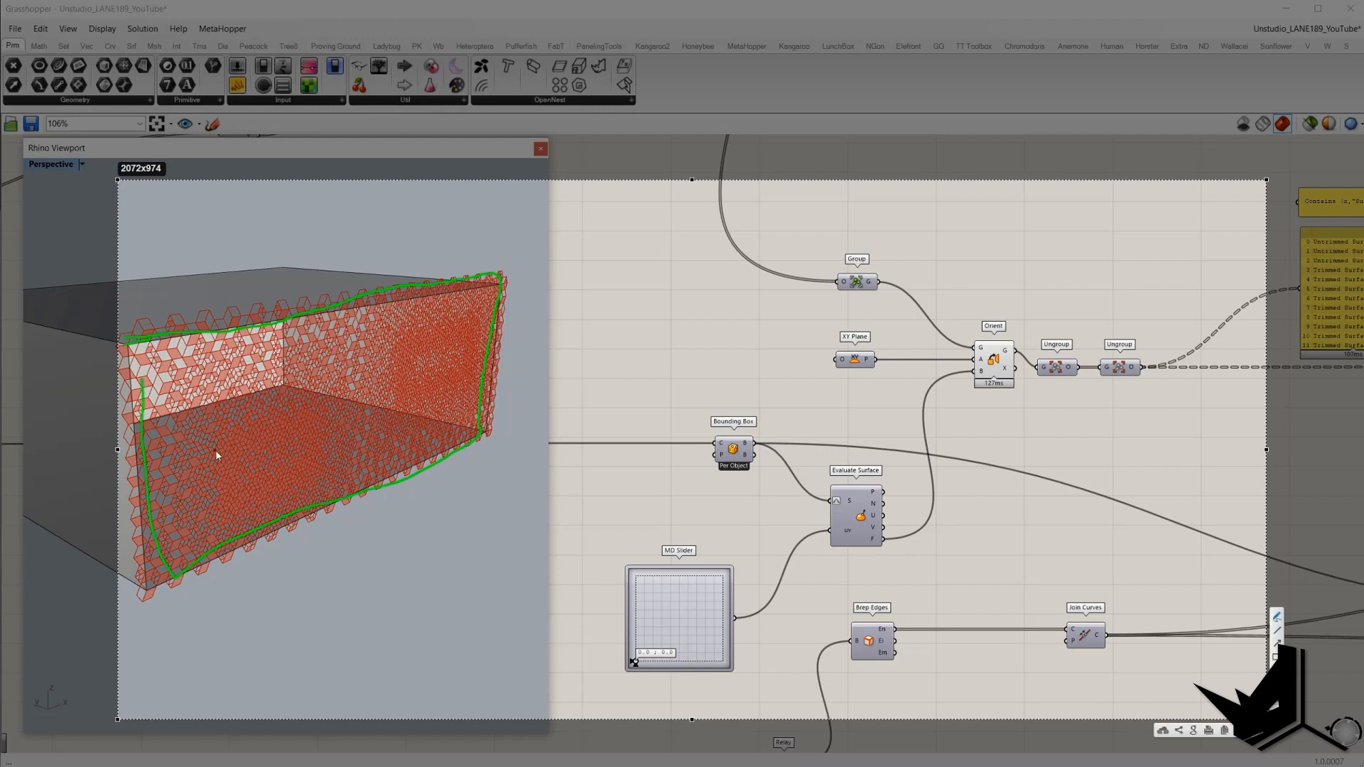
{"action": "mouse_move", "coordinate": [233, 485]}
{"action": "left_mouse_down"}
{"action": "mouse_move", "coordinate": [296, 429]}
{"action": "mouse_move", "coordinate": [231, 475]}
{"action": "left_mouse_up"}
{"action": "mouse_move", "coordinate": [408, 343]}
{"action": "left_mouse_down"}
{"action": "mouse_move", "coordinate": [417, 387]}
{"action": "mouse_move", "coordinate": [449, 361]}
{"action": "mouse_move", "coordinate": [517, 405]}
{"action": "left_mouse_up"}
{"action": "left_click_drag", "start_coordinate": [144, 318], "coordinate": [265, 310]}
{"action": "left_click_drag", "start_coordinate": [156, 559], "coordinate": [176, 594]}
{"action": "key", "text": "Escape"}
- Attach a temporary panel to the G output of Orient and read the grouped data
{"action": "right_click_drag", "start_coordinate": [995, 410], "coordinate": [752, 369]}
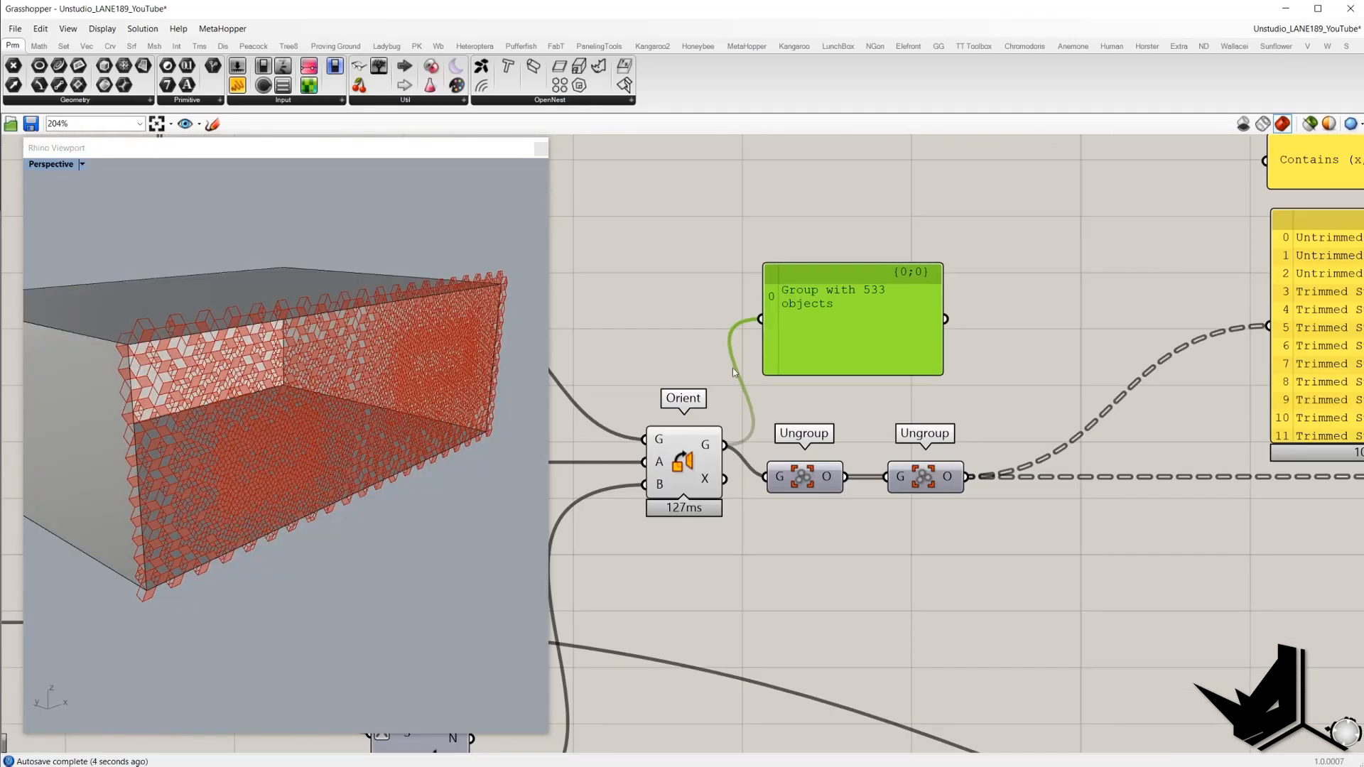
{"action": "left_click_drag", "start_coordinate": [688, 403], "coordinate": [725, 451]}
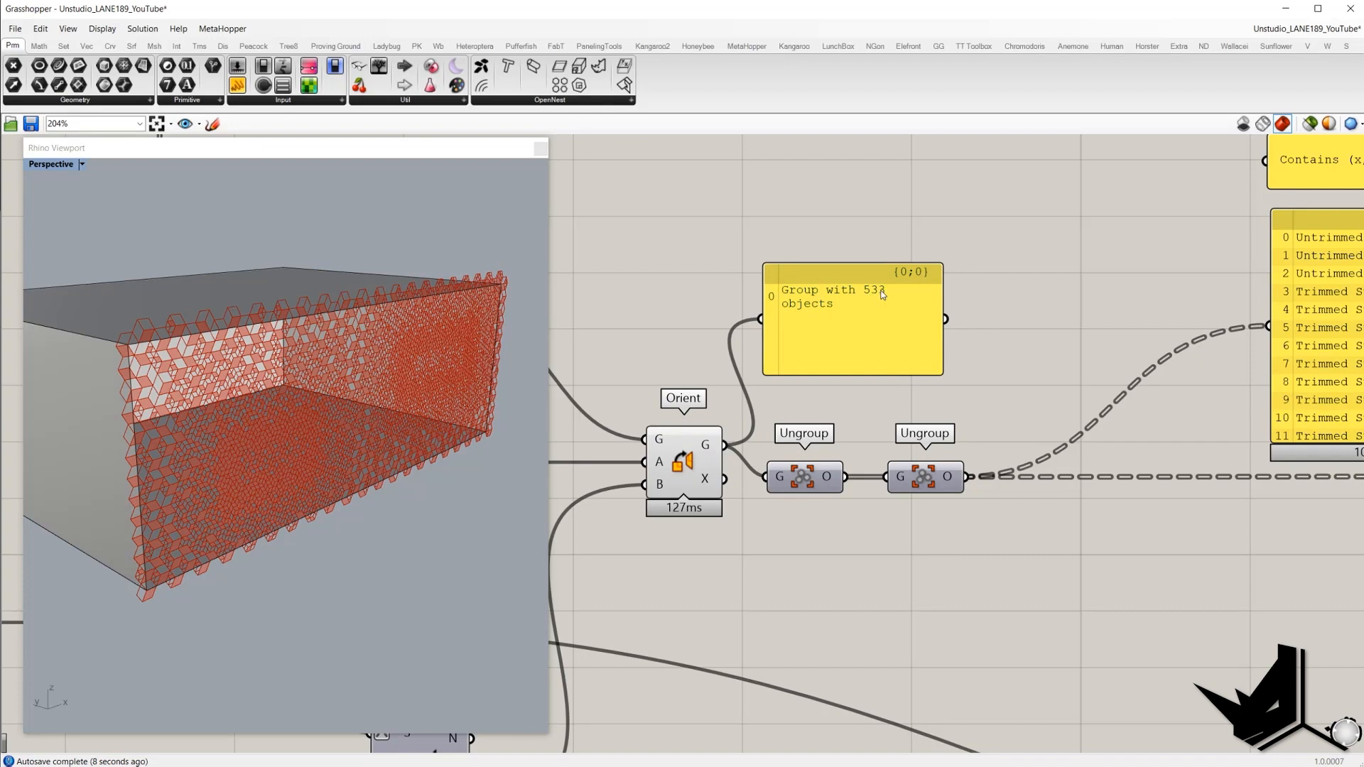
{"action": "scroll", "coordinate": [776, 280], "scroll_direction": "down", "scroll_amount": 3}
{"action": "scroll", "coordinate": [825, 395], "scroll_direction": "up", "scroll_amount": 1}
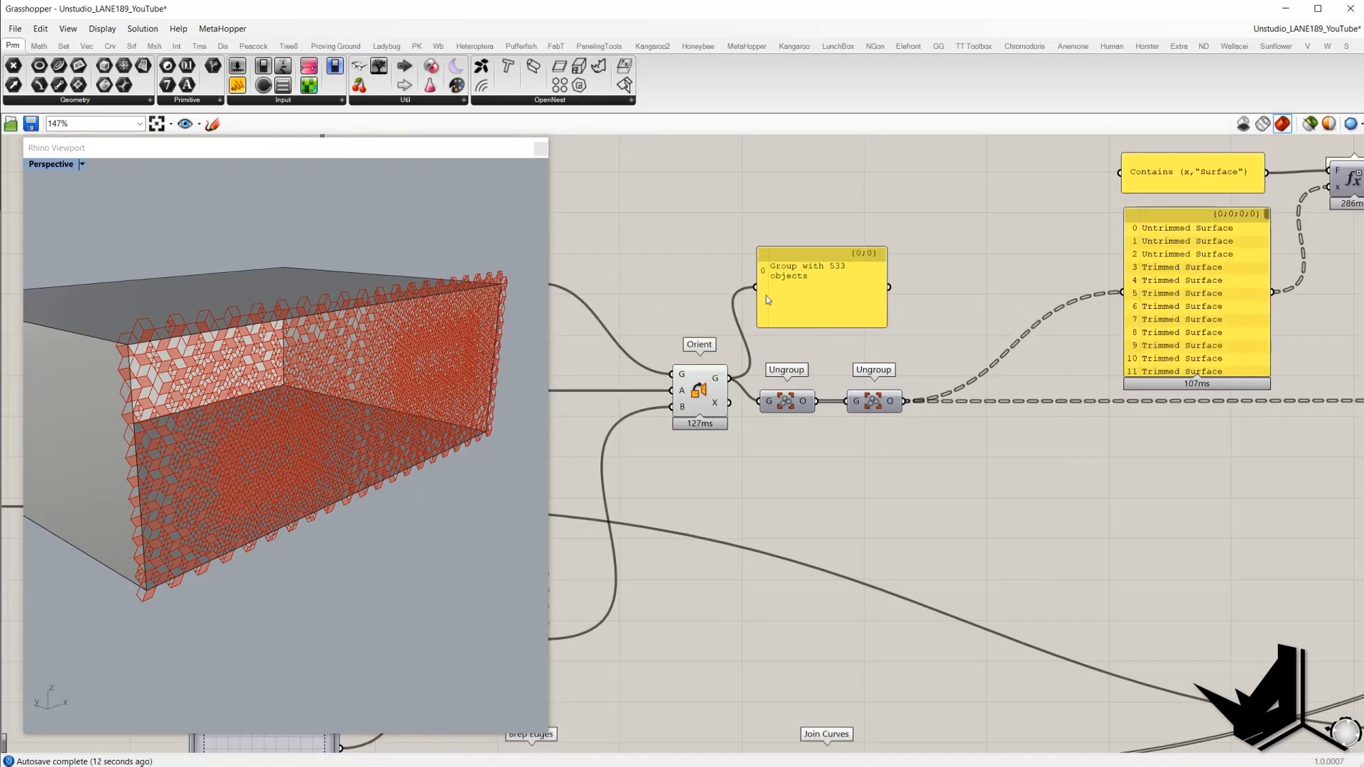
- Reconnect the temporary panel to the second Ungroup's output, read the ungrouped list, and remove the panel
{"action": "left_click_drag", "start_coordinate": [817, 401], "coordinate": [936, 286]}
{"action": "left_click_drag", "start_coordinate": [906, 401], "coordinate": [881, 276]}
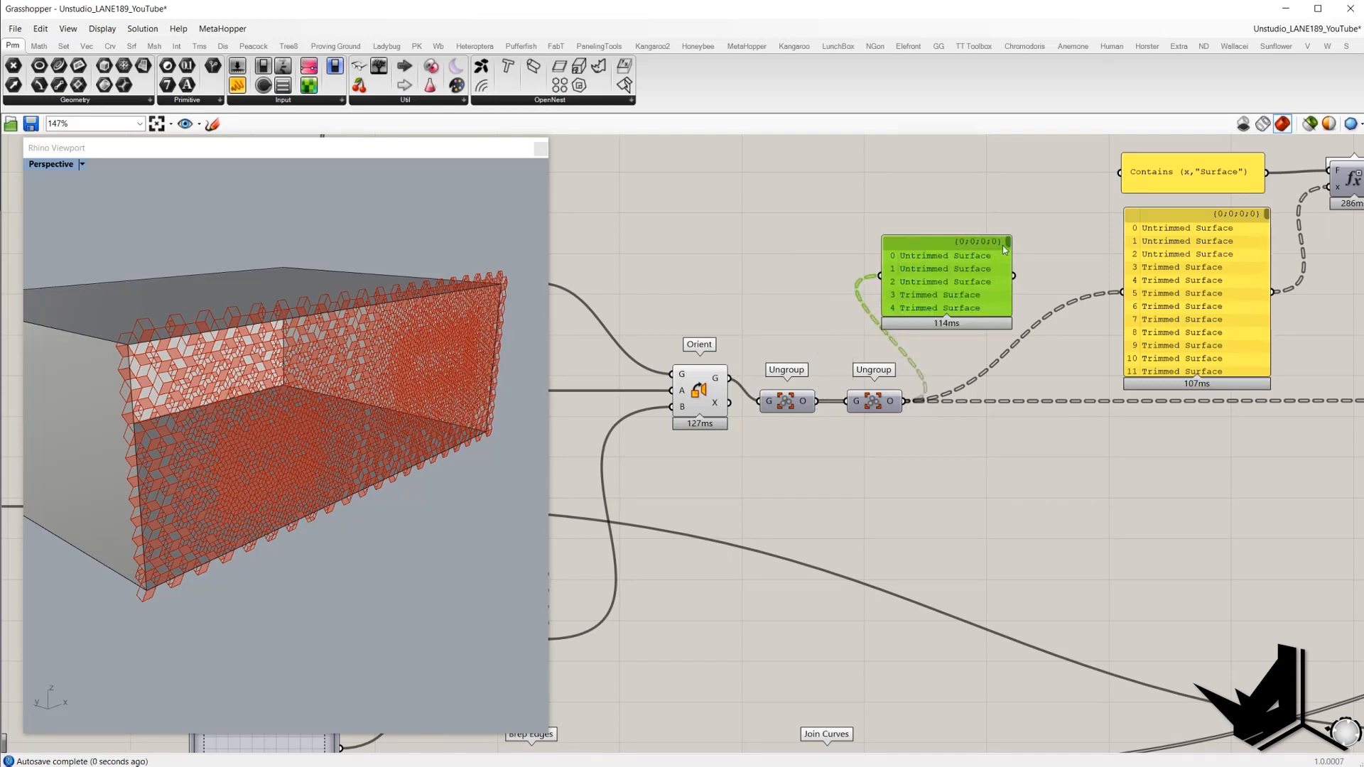
{"action": "scroll", "coordinate": [1002, 243], "scroll_direction": "up", "scroll_amount": 3}
{"action": "mouse_move", "coordinate": [1007, 237]}
{"action": "left_mouse_down"}
{"action": "mouse_move", "coordinate": [1010, 348]}
{"action": "mouse_move", "coordinate": [1007, 233]}
{"action": "left_mouse_up"}
{"action": "scroll", "coordinate": [849, 331], "scroll_direction": "down", "scroll_amount": 3}
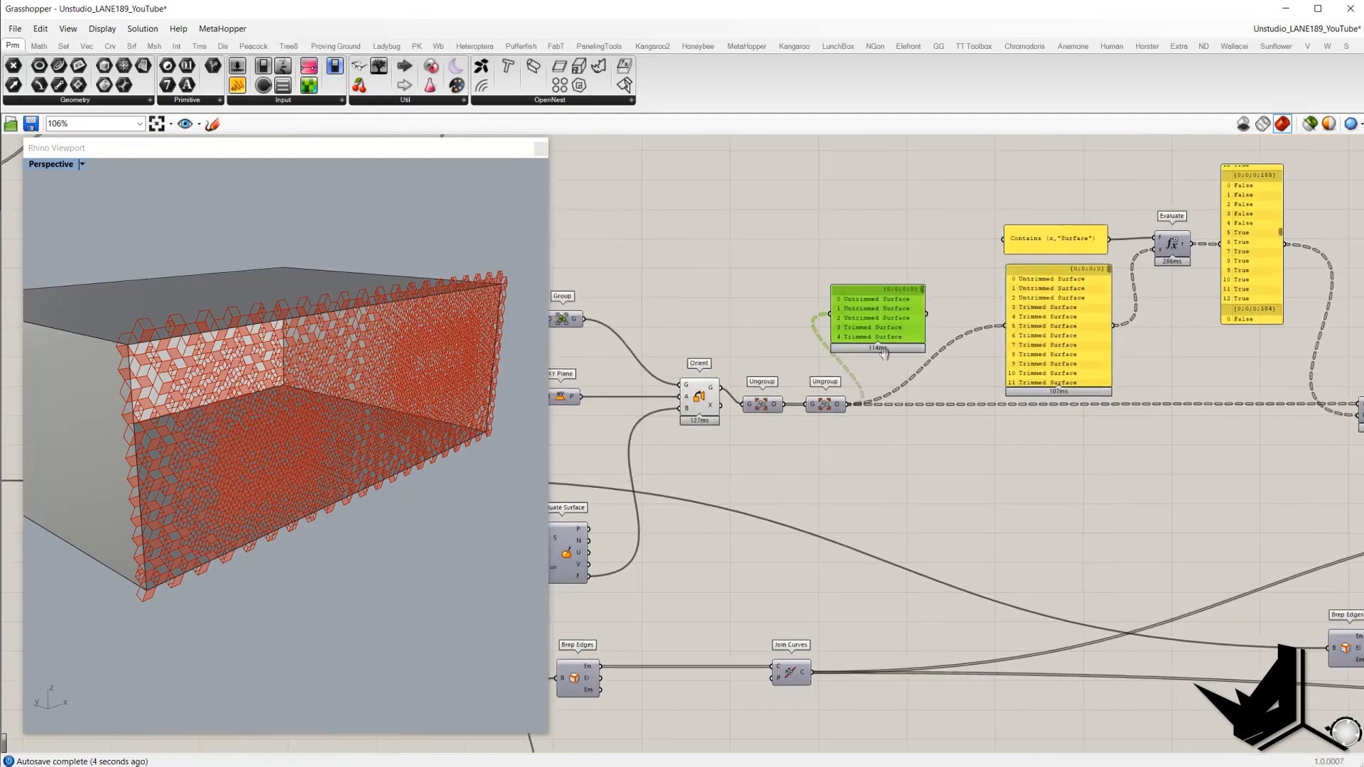
{"action": "left_click", "coordinate": [838, 314]}
{"action": "scroll", "coordinate": [837, 309], "scroll_direction": "down", "scroll_amount": 2}
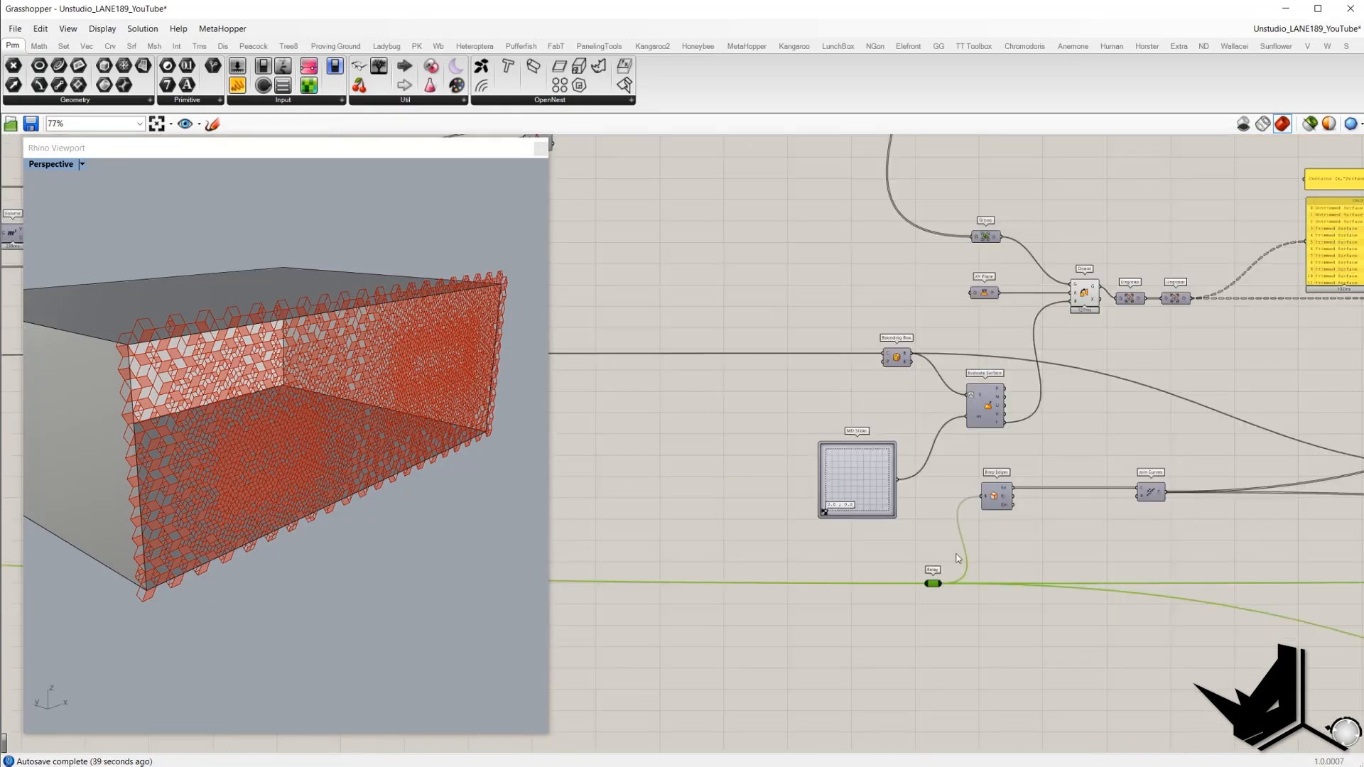
- Trace the relayed façade geometry through Brep Edges to Join Curves and turn on the Join Curves preview
{"action": "scroll", "coordinate": [991, 512], "scroll_direction": "up", "scroll_amount": 2}
{"action": "left_click", "coordinate": [996, 494]}
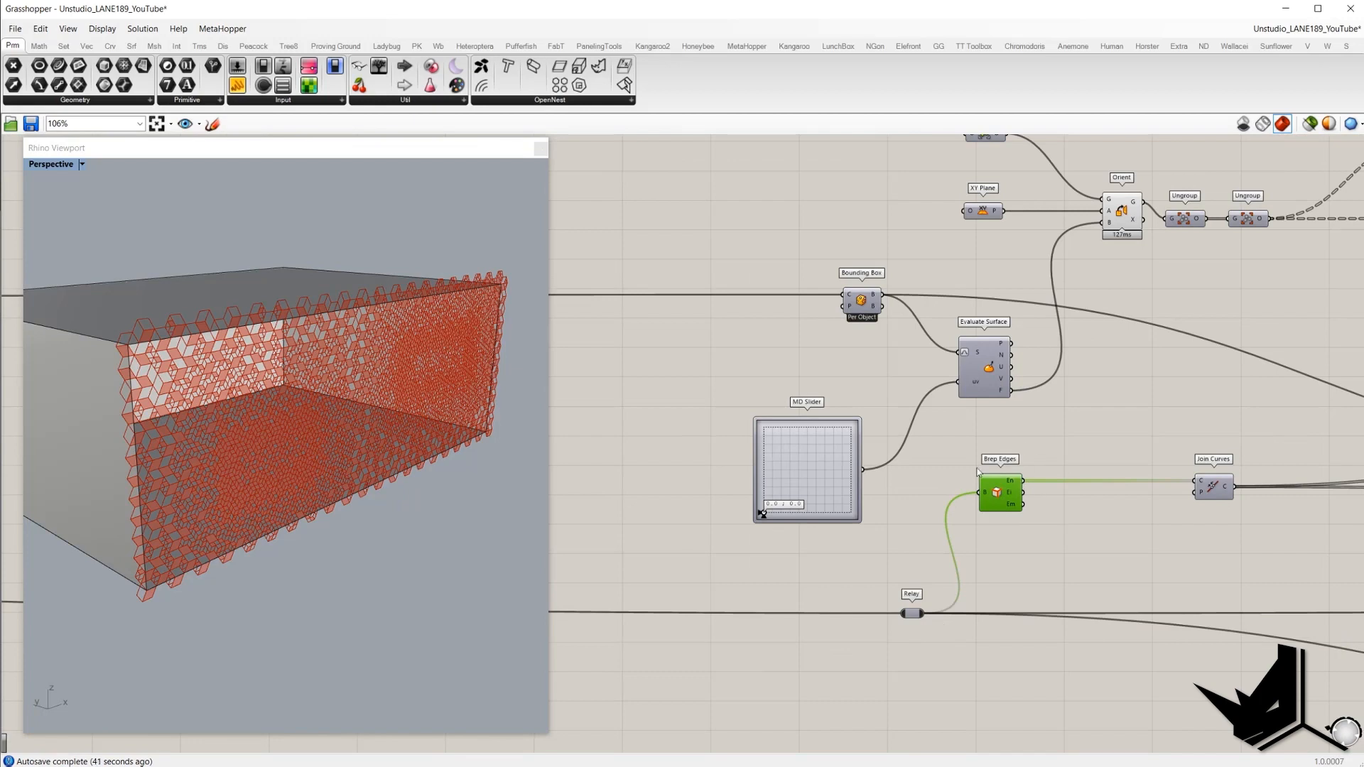
{"action": "right_click_drag", "start_coordinate": [960, 469], "coordinate": [849, 470]}
{"action": "scroll", "coordinate": [843, 455], "scroll_direction": "up", "scroll_amount": 2}
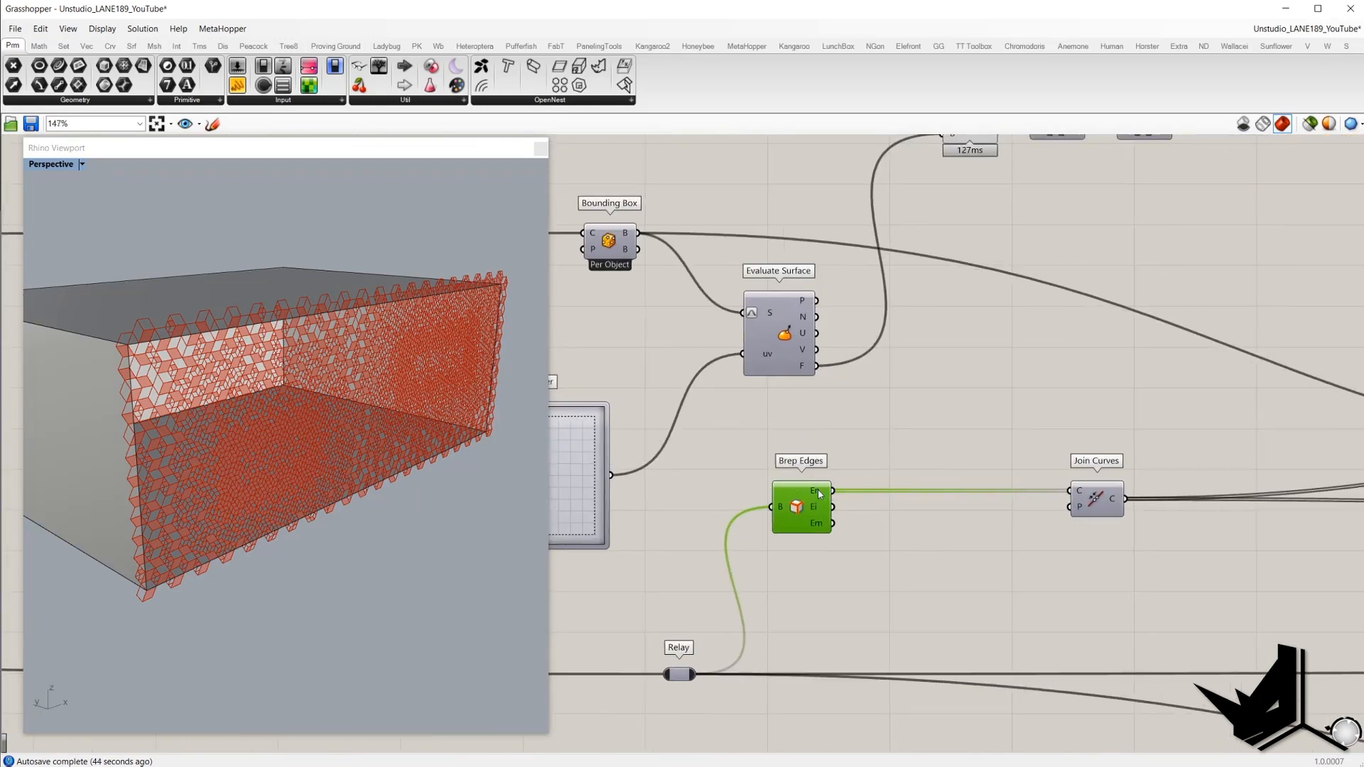
{"action": "left_click", "coordinate": [1096, 496]}
{"action": "middle_click", "coordinate": [1015, 435]}
{"action": "left_click", "coordinate": [1029, 444]}
{"action": "left_click_drag", "start_coordinate": [843, 542], "coordinate": [794, 462]}
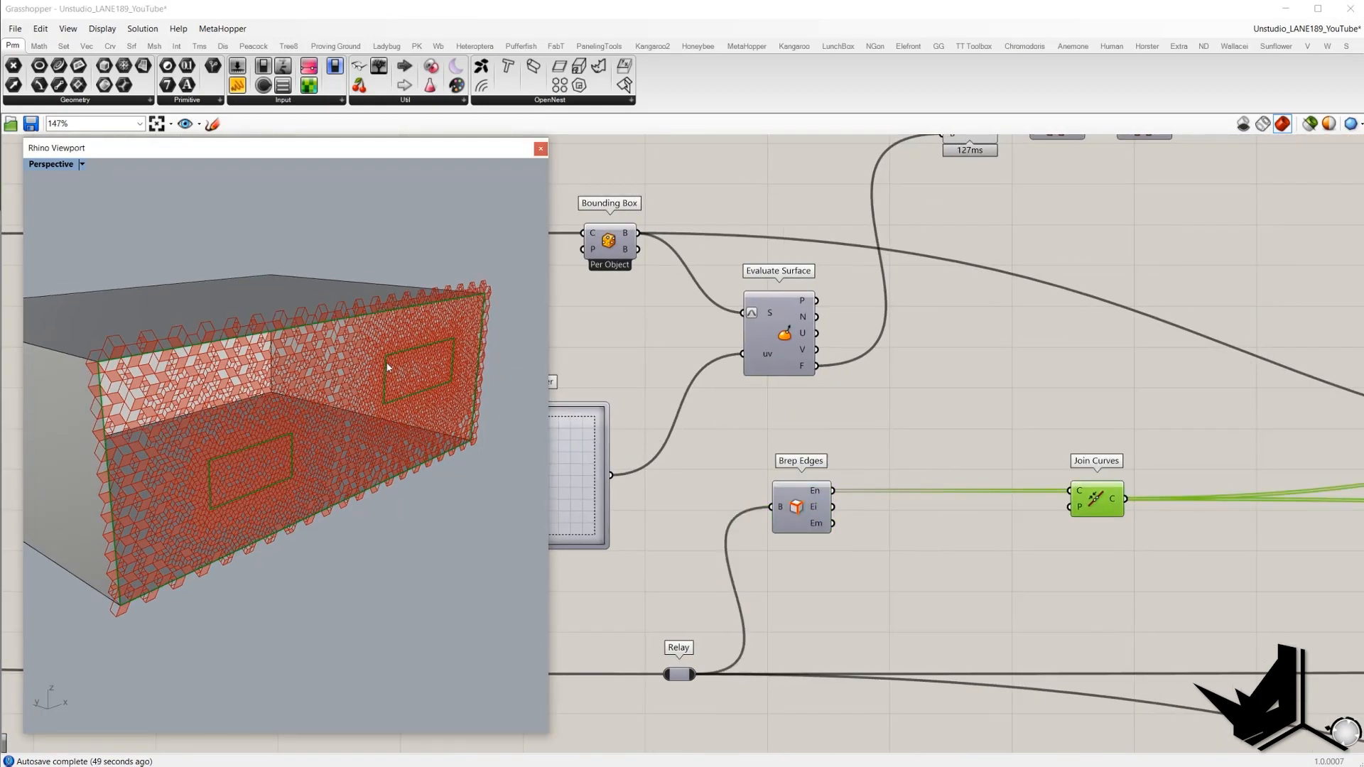
{"action": "left_click_drag", "start_coordinate": [1129, 573], "coordinate": [1030, 449]}
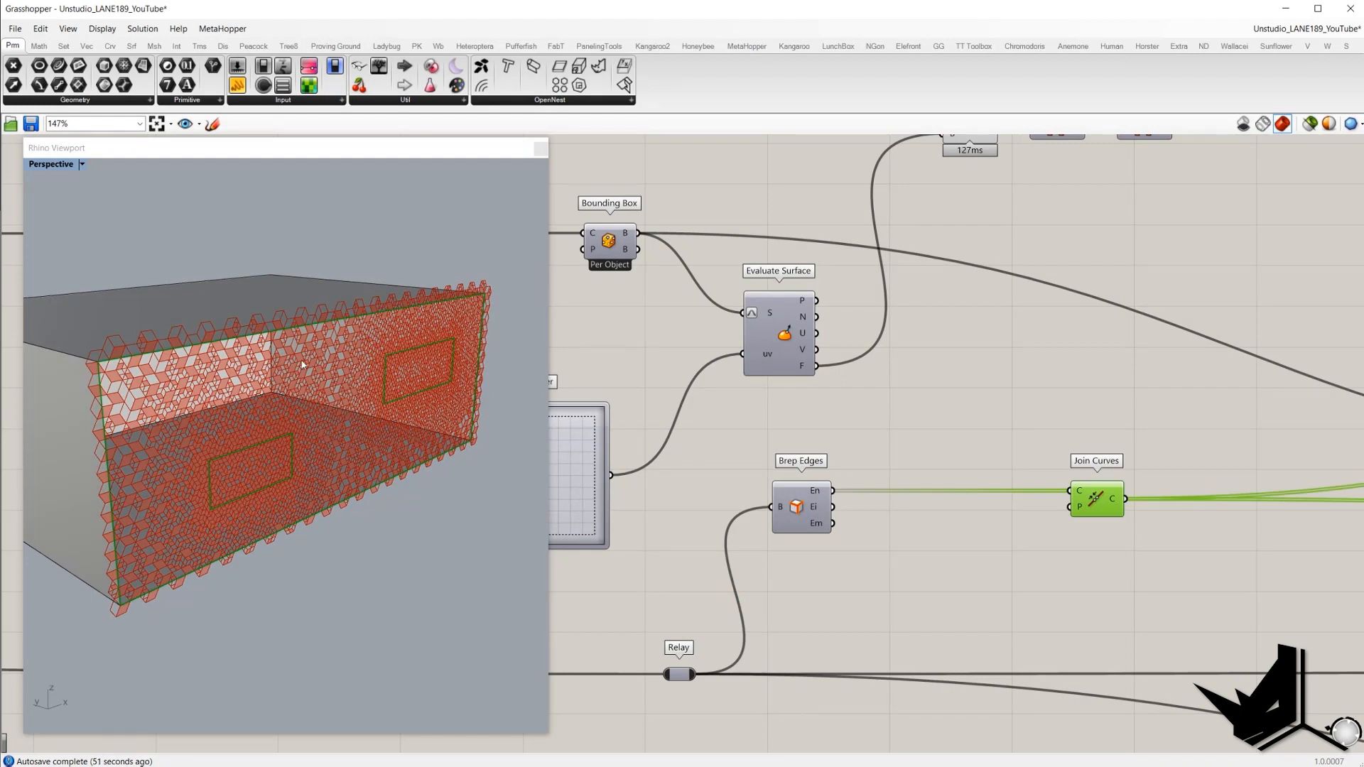
{"action": "scroll", "coordinate": [1137, 409], "scroll_direction": "down", "scroll_amount": 3}
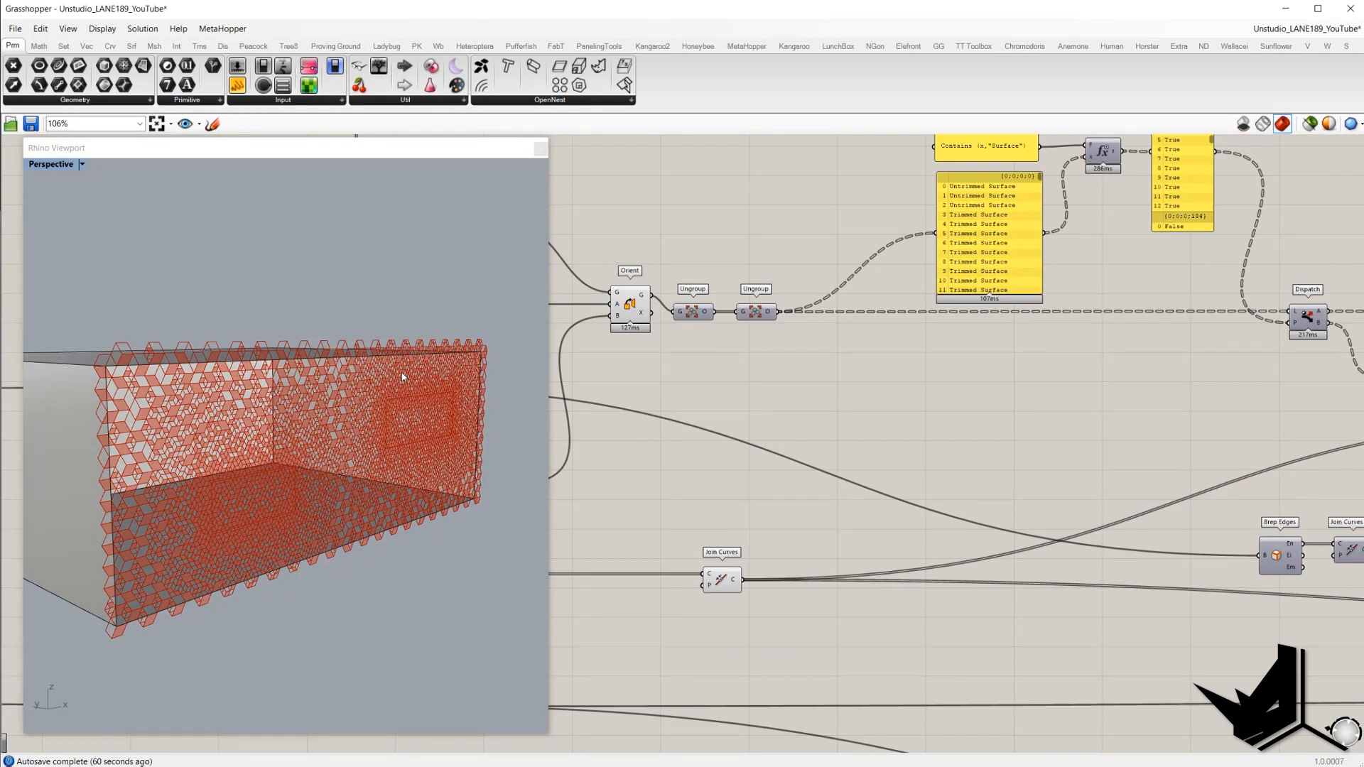
- Examine the Evaluate component and its Contains (x,"Surface") expression, which test the ungrouped geometry
{"action": "scroll", "coordinate": [880, 384], "scroll_direction": "up", "scroll_amount": 5}
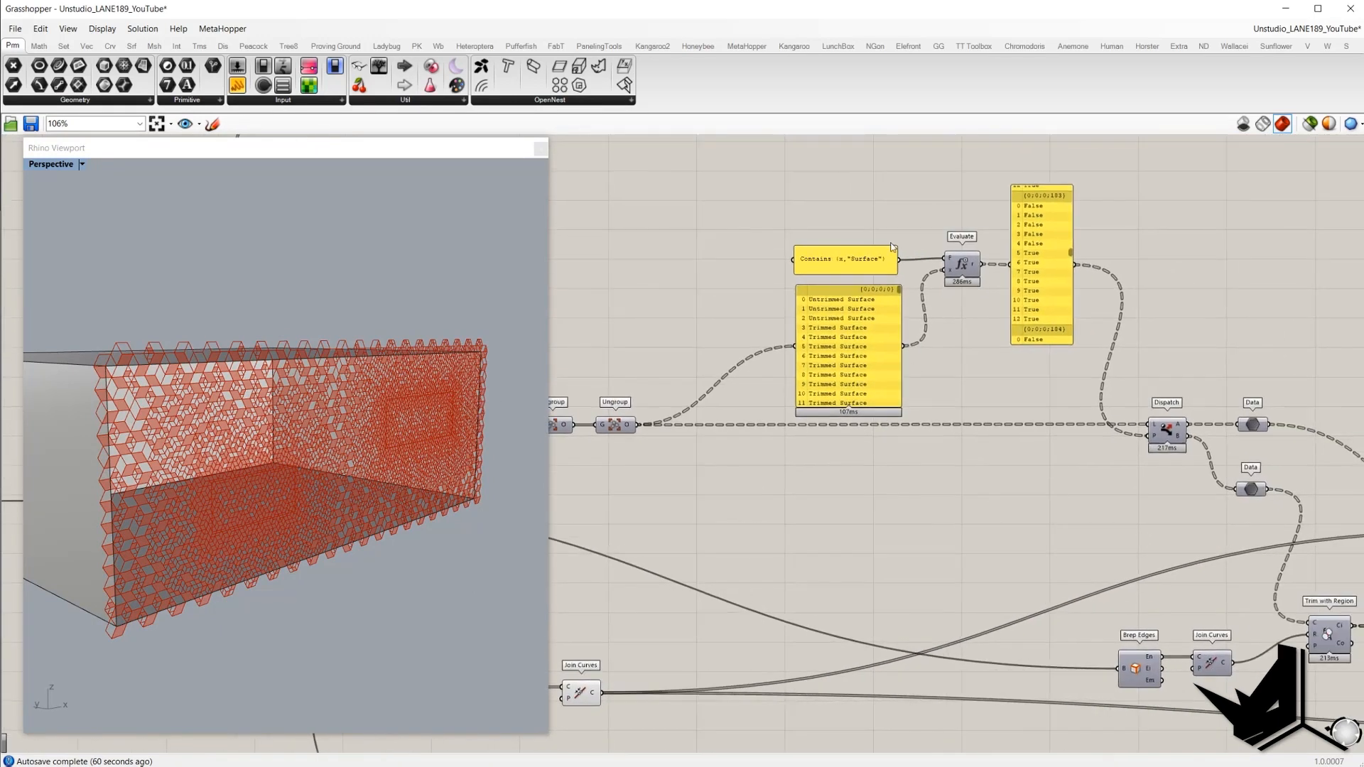
{"action": "left_click_drag", "start_coordinate": [857, 267], "coordinate": [860, 263]}
{"action": "left_click_drag", "start_coordinate": [983, 187], "coordinate": [1121, 344]}
{"action": "left_click", "coordinate": [1066, 362]}
{"action": "right_click_drag", "start_coordinate": [1065, 362], "coordinate": [1052, 361]}
{"action": "left_click_drag", "start_coordinate": [657, 211], "coordinate": [959, 288]}
{"action": "left_click", "coordinate": [683, 193]}
{"action": "scroll", "coordinate": [684, 196], "scroll_direction": "down", "scroll_amount": 5}
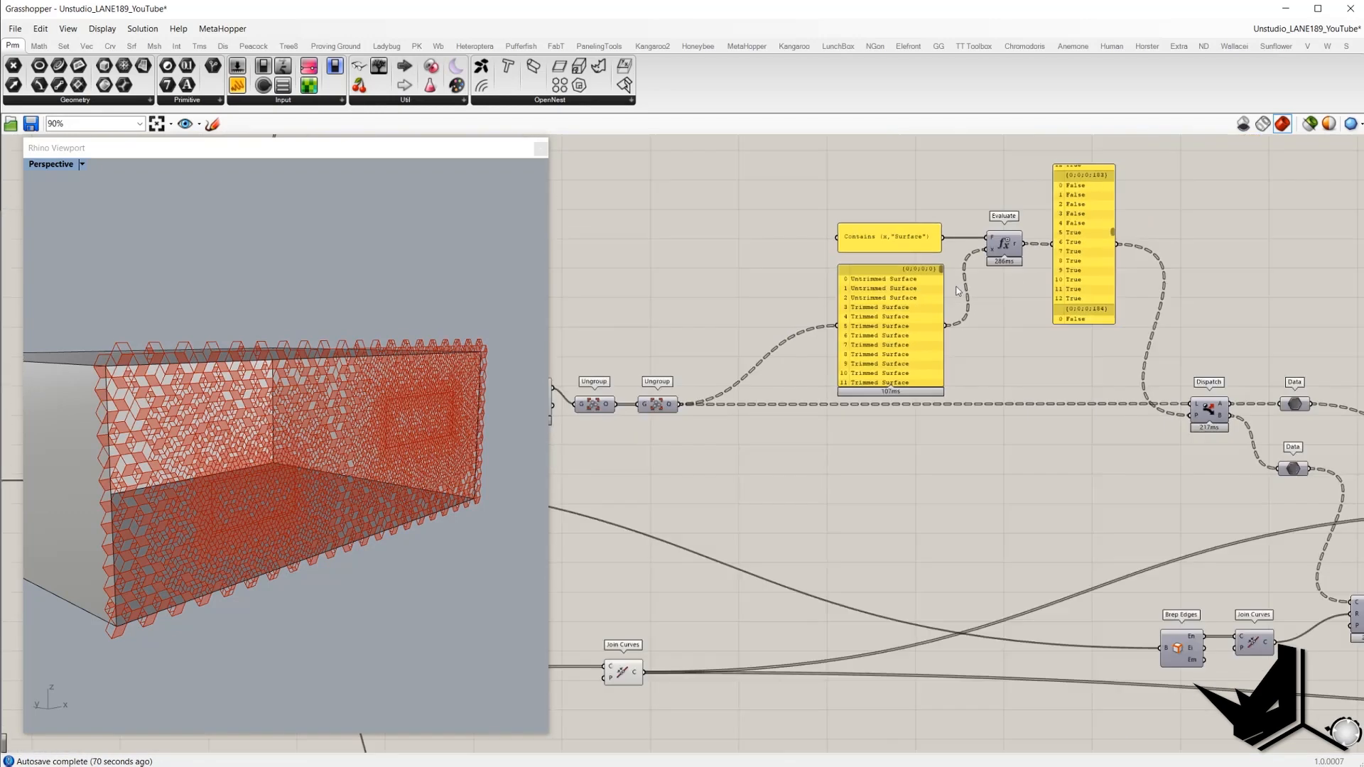
{"action": "scroll", "coordinate": [994, 250], "scroll_direction": "up", "scroll_amount": 2}
{"action": "scroll", "coordinate": [995, 250], "scroll_direction": "down", "scroll_amount": 1}
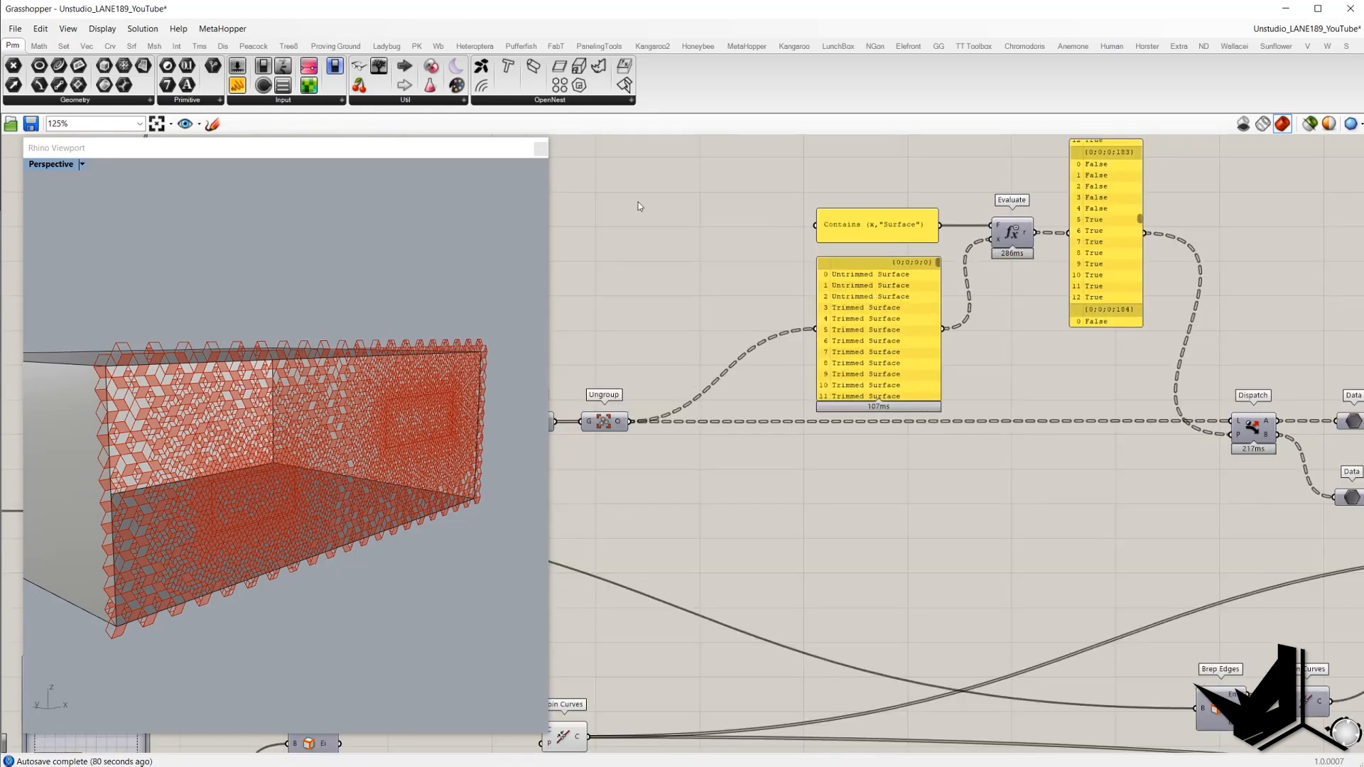
- Trace the ungrouped geometry panel into Evaluate's x input and read the True/False list from its first branch
{"action": "left_click_drag", "start_coordinate": [642, 413], "coordinate": [998, 245]}
{"action": "left_click", "coordinate": [899, 323]}
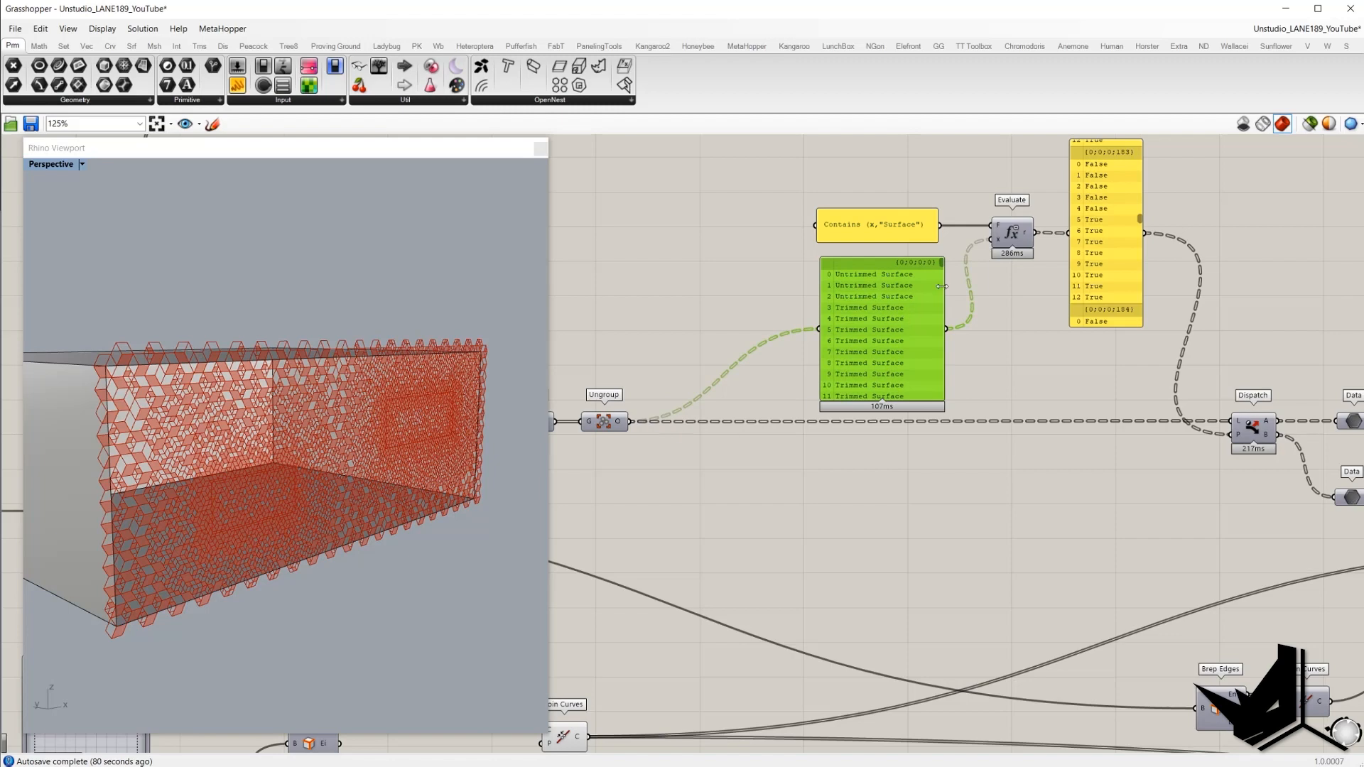
{"action": "right_click_drag", "start_coordinate": [1060, 292], "coordinate": [888, 336]}
{"action": "scroll", "coordinate": [887, 336], "scroll_direction": "down", "scroll_amount": 1}
{"action": "scroll", "coordinate": [972, 265], "scroll_direction": "up", "scroll_amount": 2}
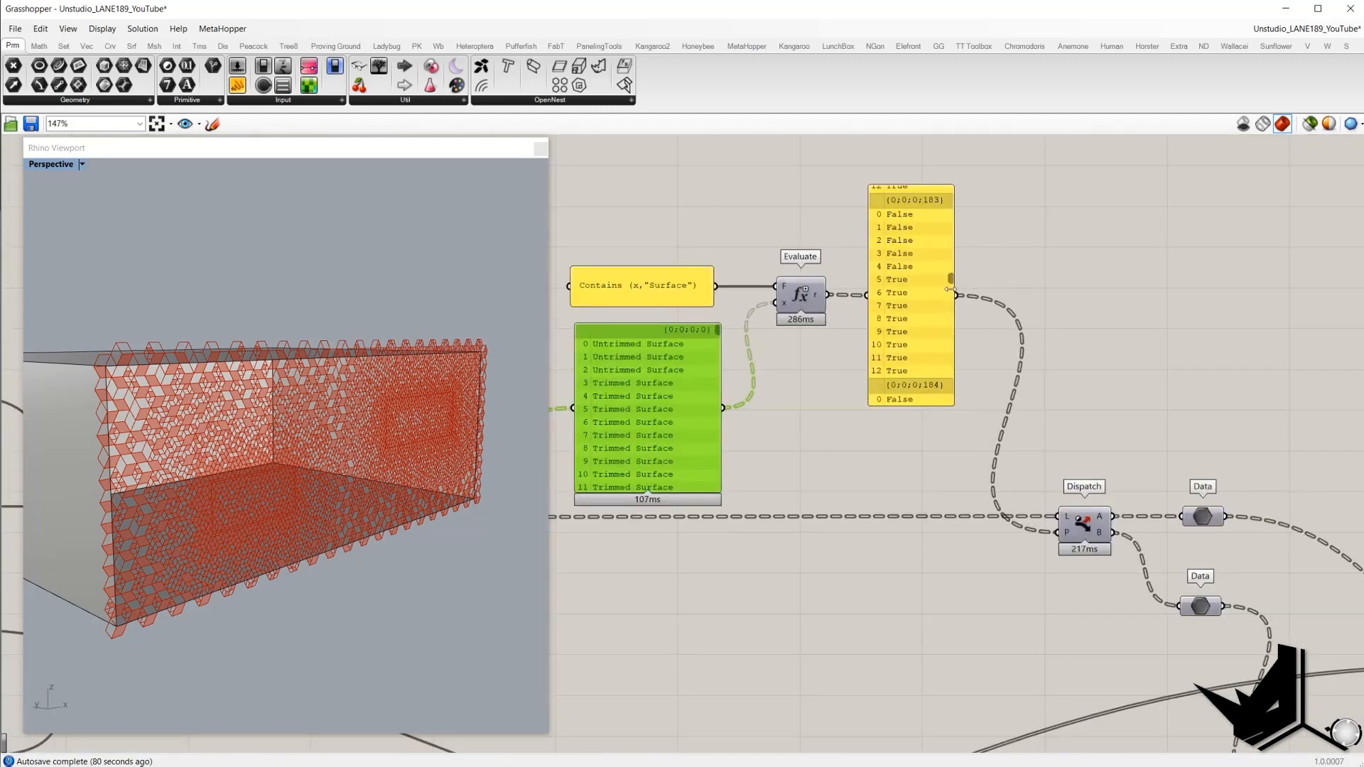
{"action": "left_click_drag", "start_coordinate": [950, 278], "coordinate": [933, 172]}
{"action": "scroll", "coordinate": [937, 282], "scroll_direction": "down", "scroll_amount": 3}
{"action": "right_click_drag", "start_coordinate": [971, 412], "coordinate": [1043, 323]}
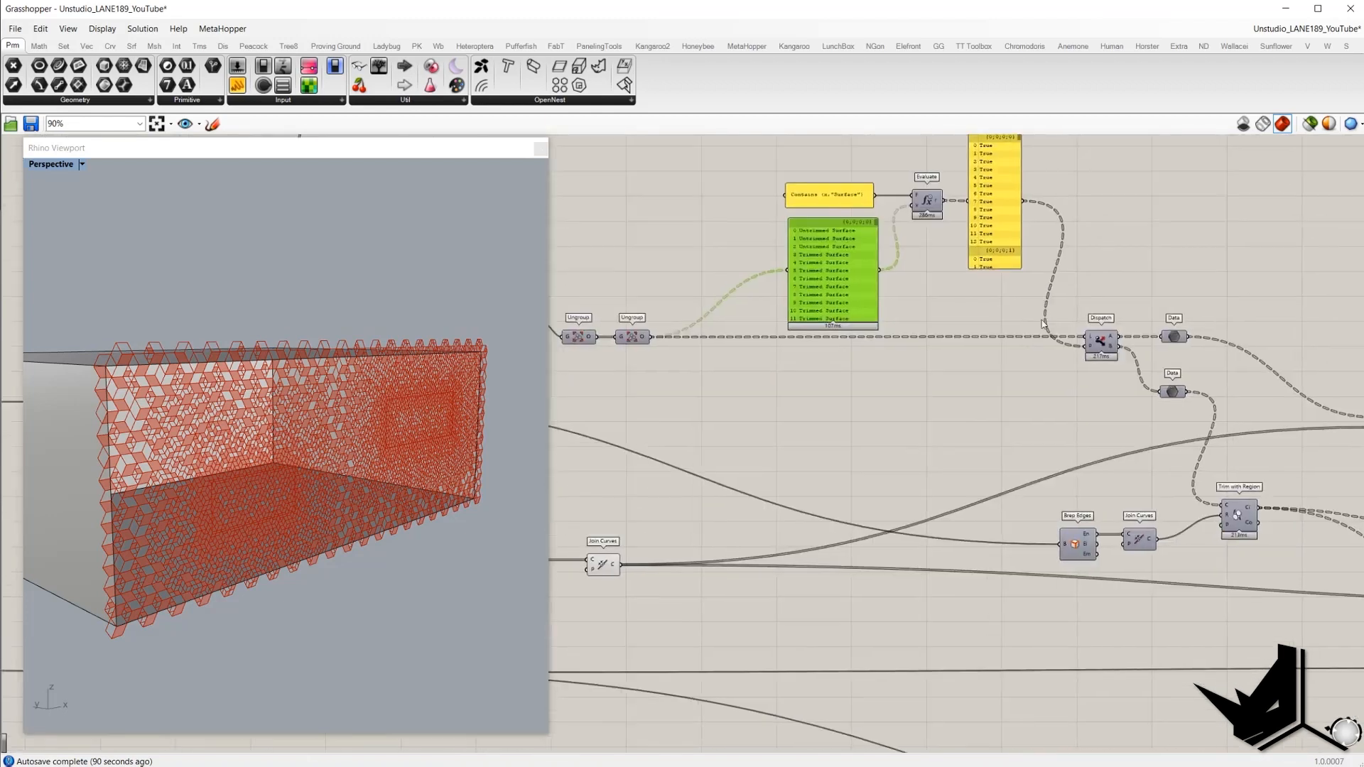
- Turn on the preview of the Data parameter on Dispatch's A output and highlight the one on its B output
{"action": "right_click_drag", "start_coordinate": [1137, 342], "coordinate": [1016, 333]}
{"action": "scroll", "coordinate": [1016, 333], "scroll_direction": "up", "scroll_amount": 3}
{"action": "left_click", "coordinate": [1074, 323]}
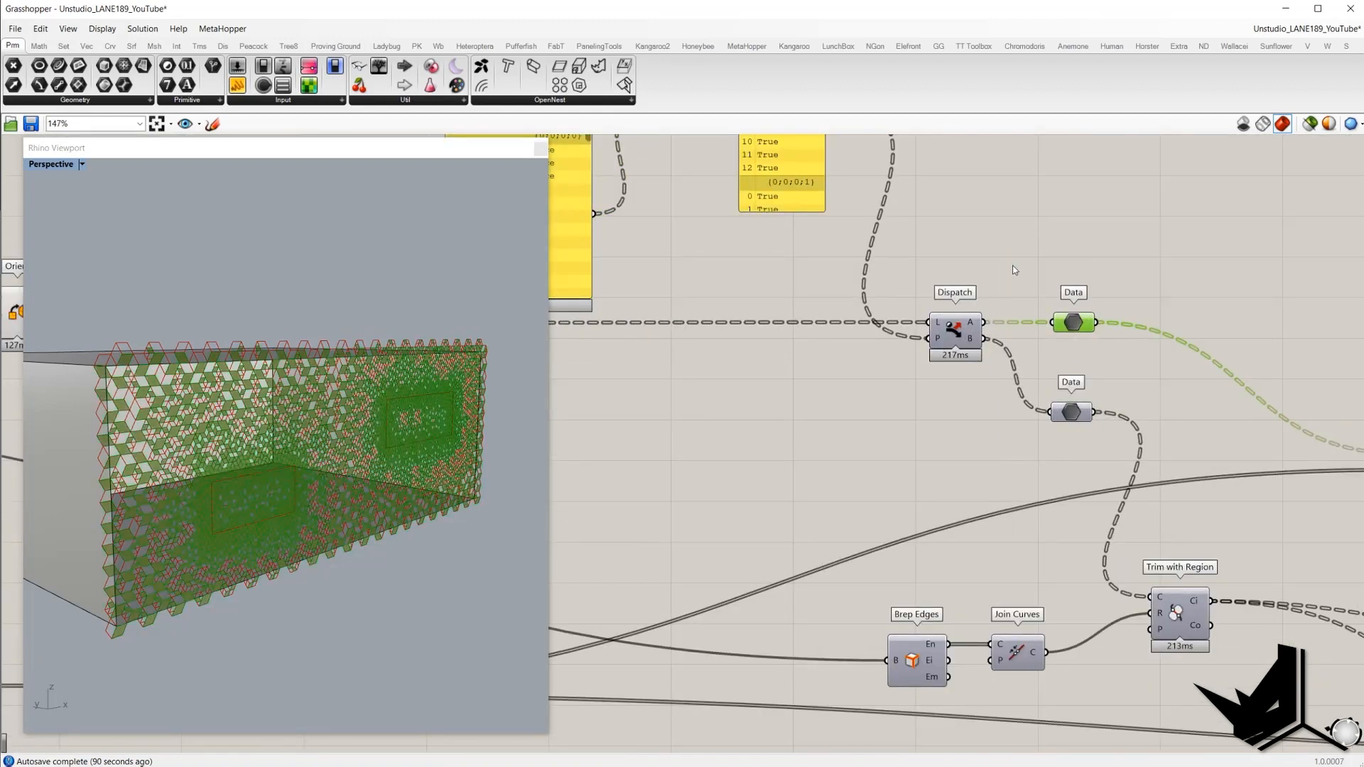
{"action": "left_click", "coordinate": [1060, 408]}
{"action": "middle_click", "coordinate": [919, 421]}
{"action": "left_click", "coordinate": [936, 428]}
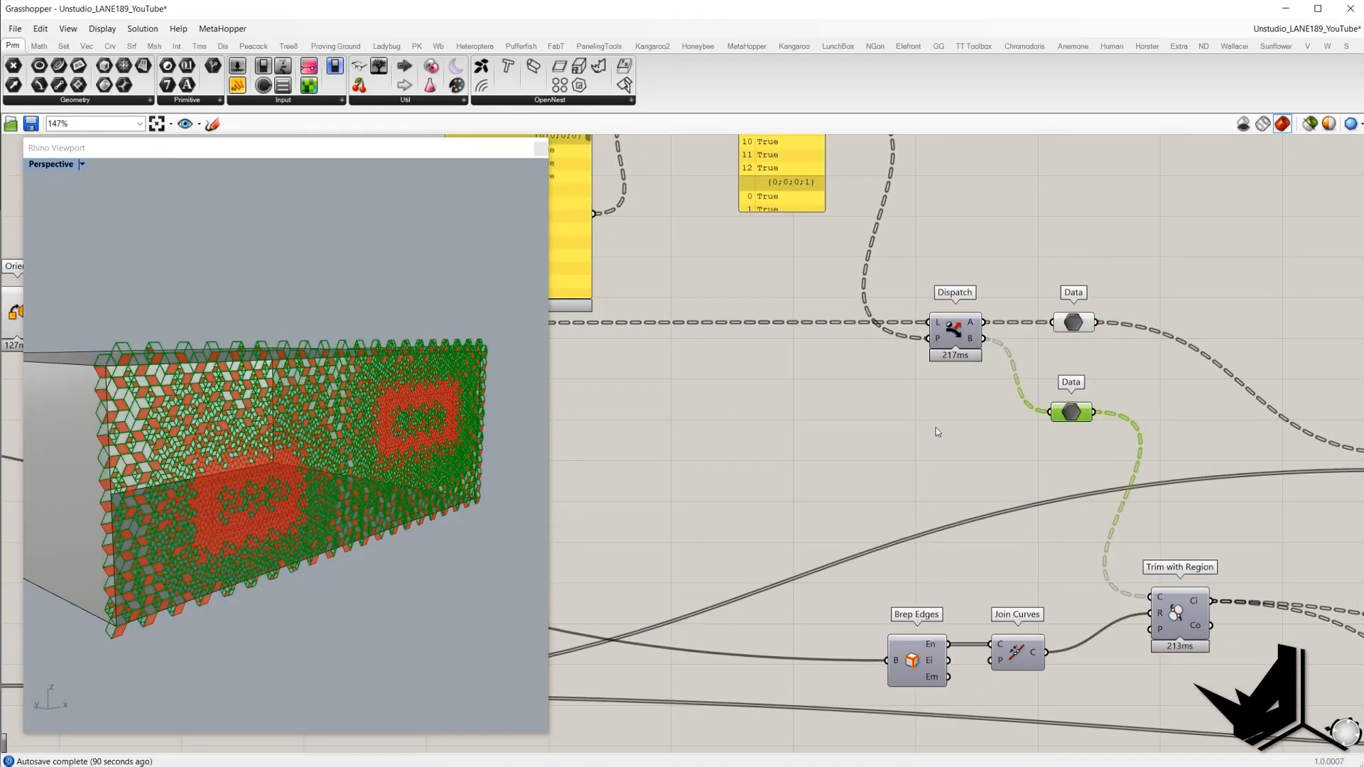
{"action": "scroll", "coordinate": [924, 459], "scroll_direction": "down", "scroll_amount": 2}
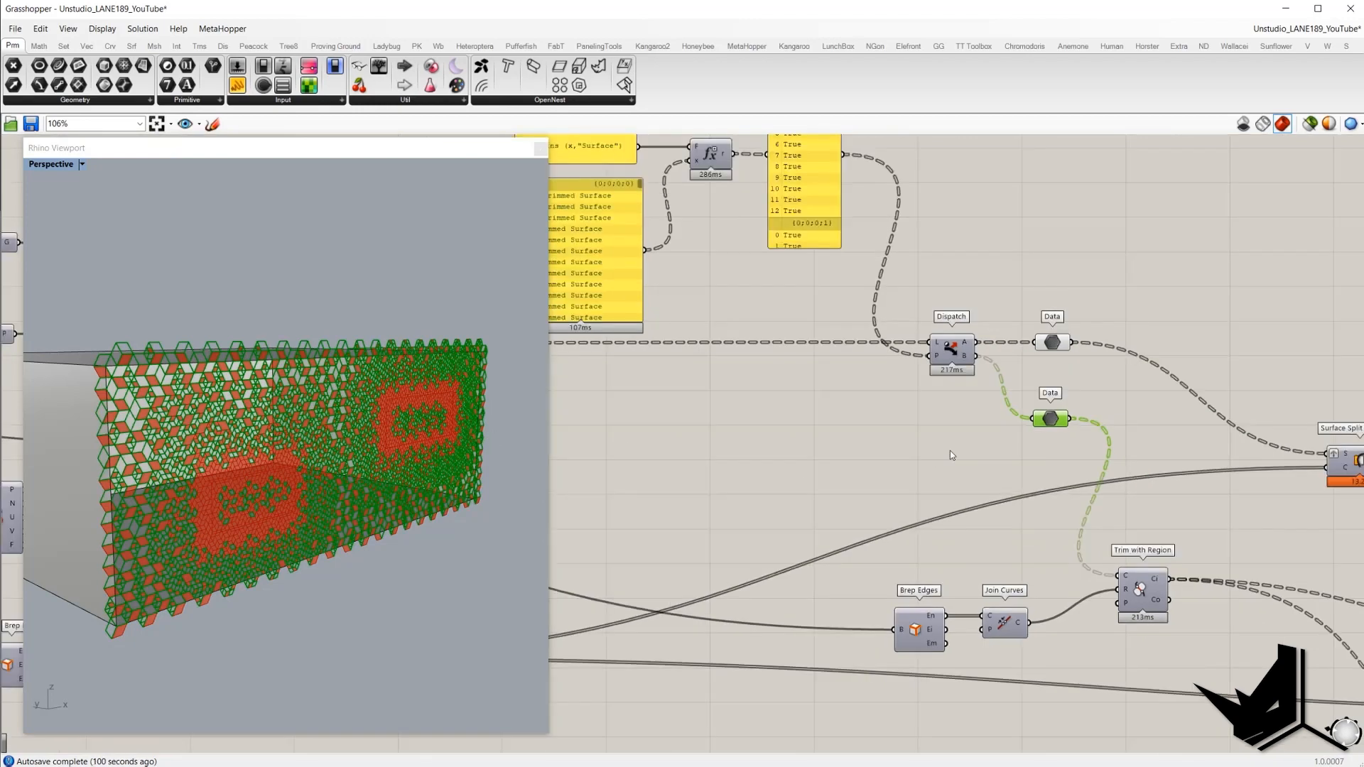
- Trace Dispatch's two Data parameters to the Surface Split and Trim with Region components
{"action": "right_click_drag", "start_coordinate": [934, 456], "coordinate": [847, 453]}
{"action": "left_click", "coordinate": [847, 453]}
{"action": "right_click_drag", "start_coordinate": [1058, 486], "coordinate": [931, 455]}
{"action": "scroll", "coordinate": [847, 343], "scroll_direction": "up", "scroll_amount": 3}
{"action": "left_click", "coordinate": [782, 397]}
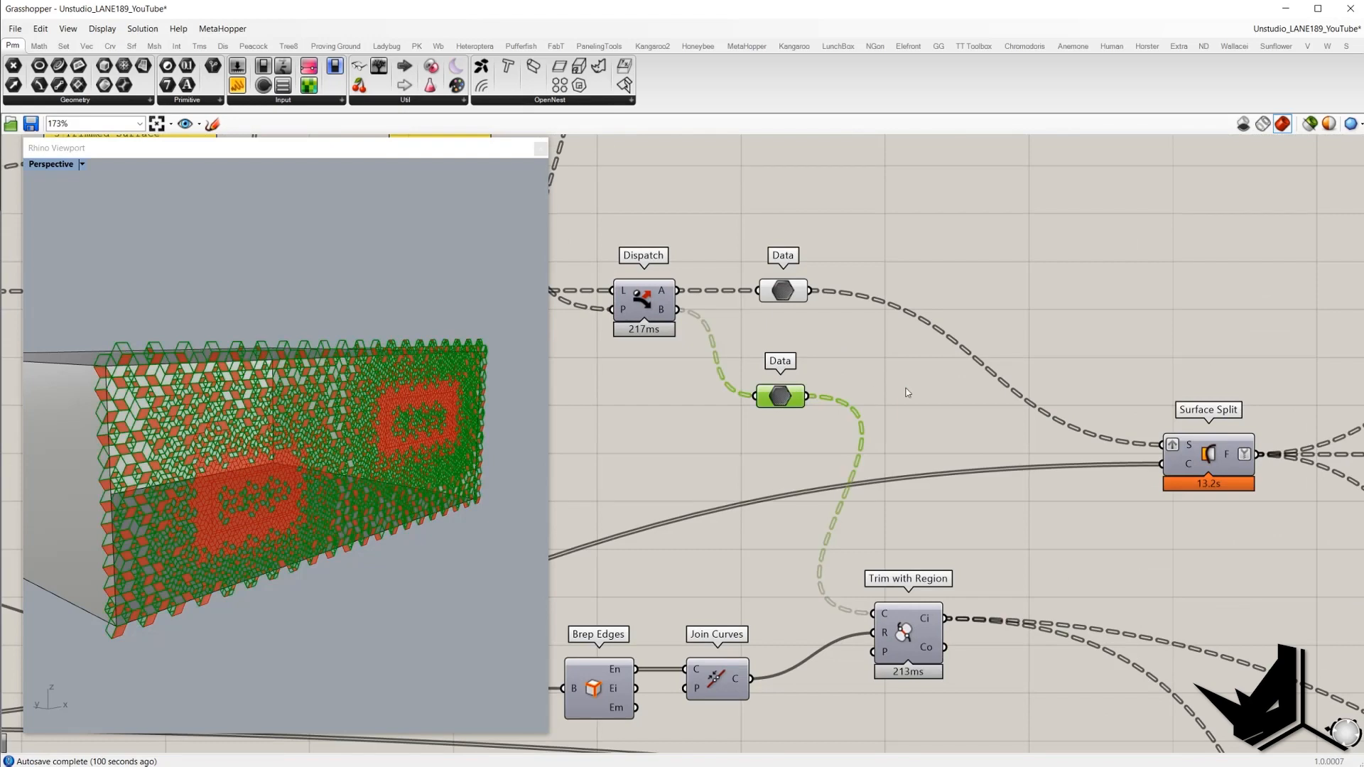
{"action": "scroll", "coordinate": [784, 402], "scroll_direction": "down", "scroll_amount": 4}
{"action": "scroll", "coordinate": [999, 394], "scroll_direction": "down", "scroll_amount": 4}
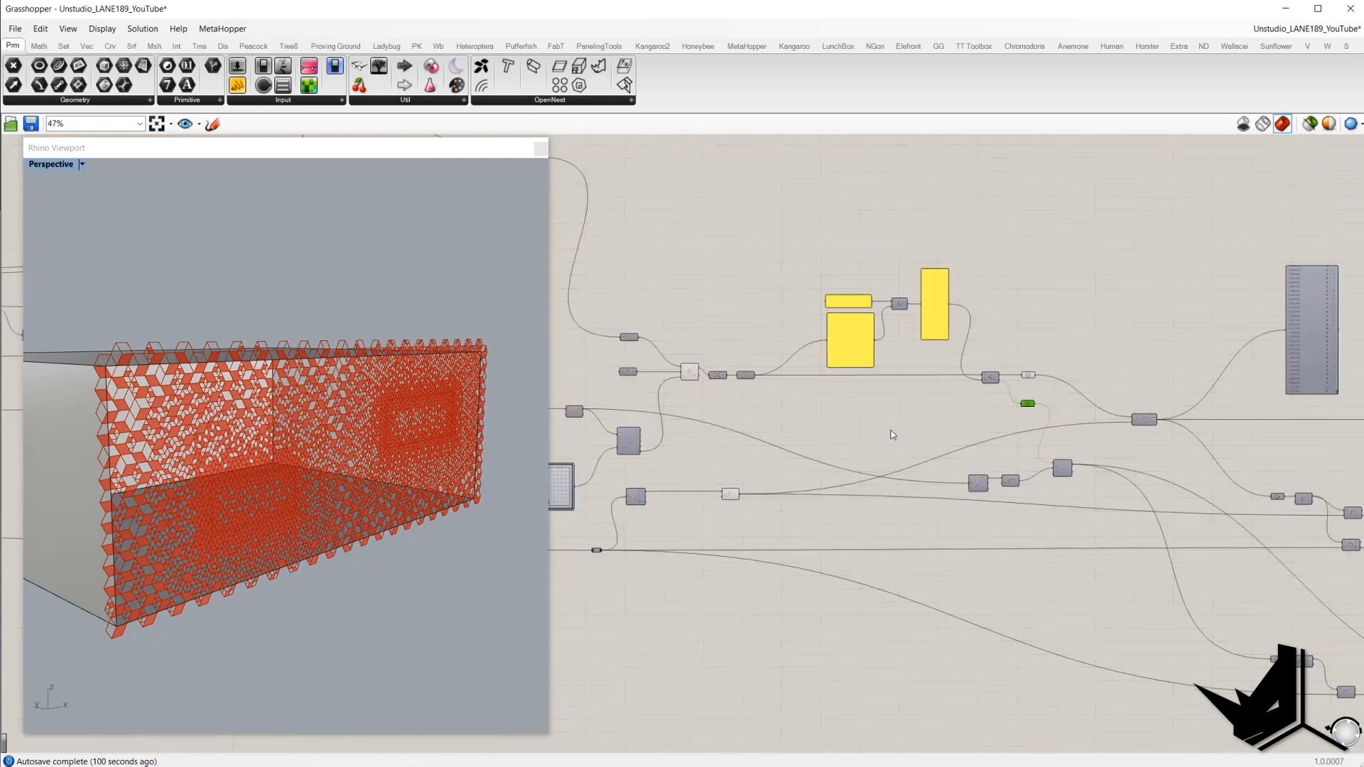
- Turn off the preview of the Orient, Ungroup and façade Join Curves components together
{"action": "left_click_drag", "start_coordinate": [869, 578], "coordinate": [679, 307]}
{"action": "middle_click", "coordinate": [704, 275]}
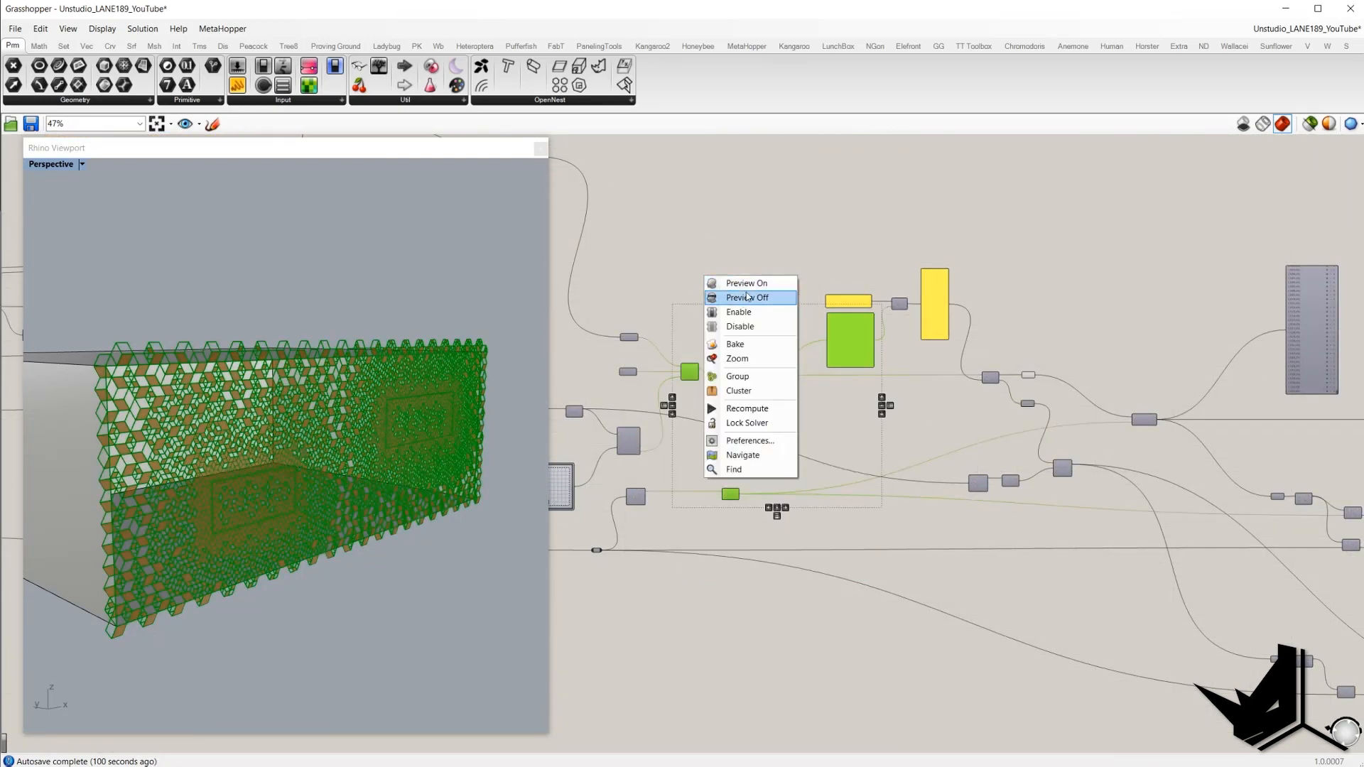
{"action": "left_click", "coordinate": [745, 298]}
- Turn the preview of the façade Join Curves back on and inspect the dispatched surfaces against the façade
{"action": "scroll", "coordinate": [736, 475], "scroll_direction": "up", "scroll_amount": 3}
{"action": "middle_click", "coordinate": [790, 395]}
{"action": "left_click", "coordinate": [807, 399]}
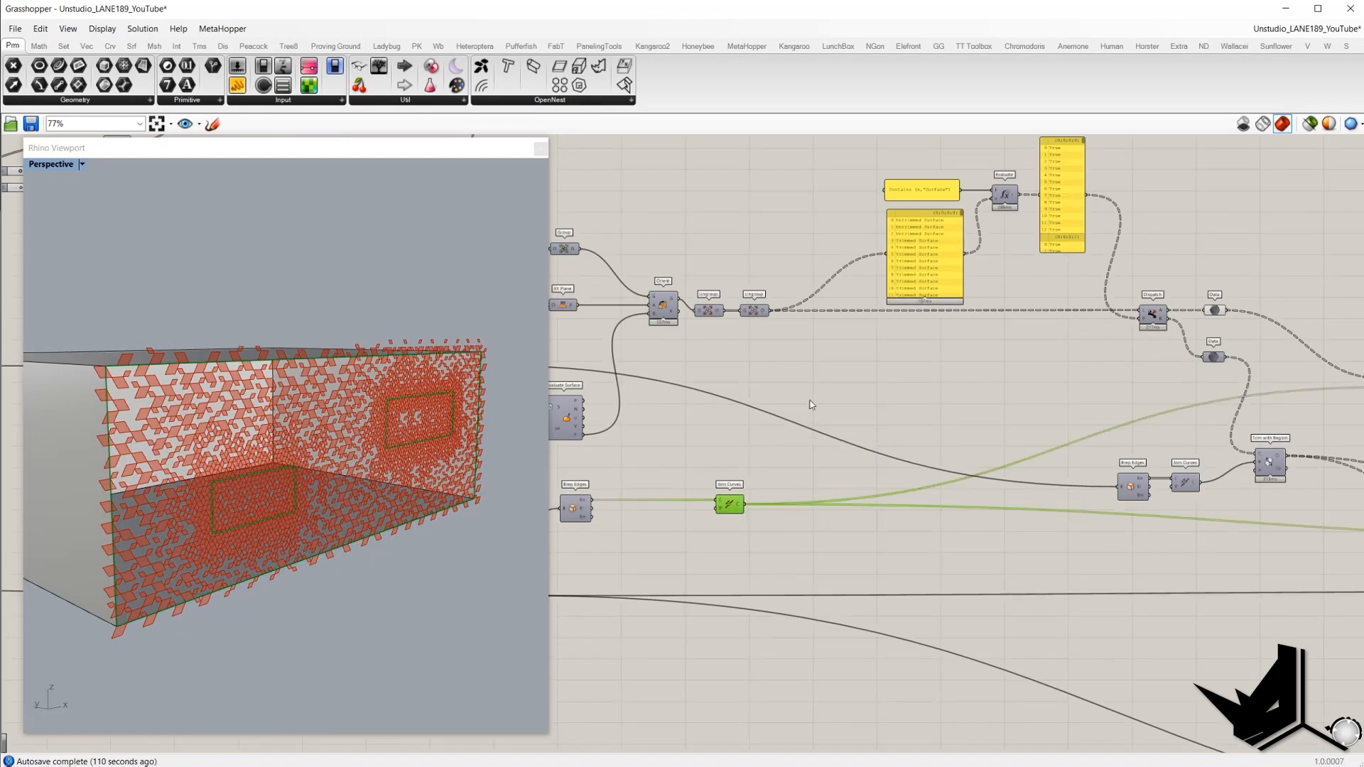
{"action": "left_click", "coordinate": [852, 412]}
{"action": "right_click_drag", "start_coordinate": [448, 383], "coordinate": [437, 426]}
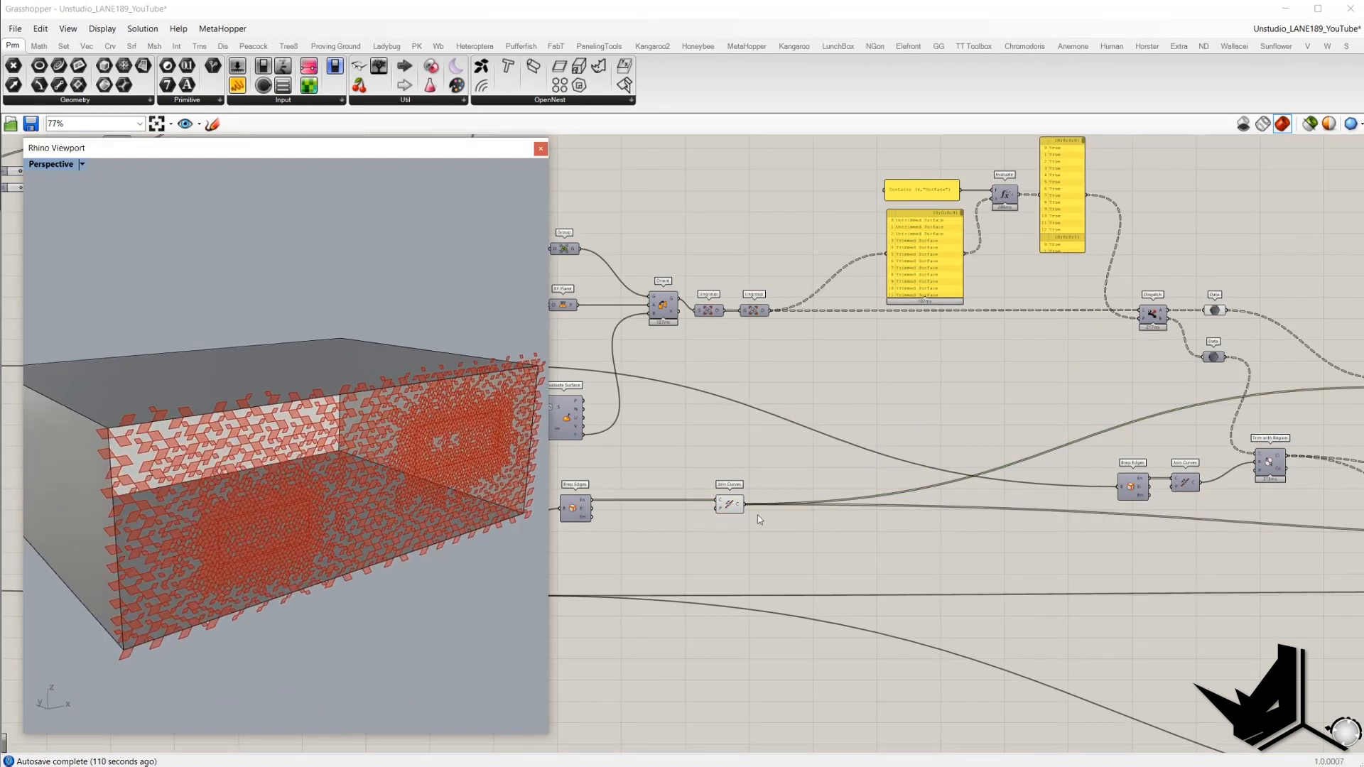
- Highlight the Data parameter on Dispatch's A output and trace it to the S input of Surface Split
{"action": "right_click_drag", "start_coordinate": [1236, 384], "coordinate": [1028, 410]}
{"action": "scroll", "coordinate": [1027, 409], "scroll_direction": "up", "scroll_amount": 3}
{"action": "left_click", "coordinate": [992, 291]}
{"action": "right_click_drag", "start_coordinate": [1296, 396], "coordinate": [1103, 366]}
{"action": "scroll", "coordinate": [1102, 366], "scroll_direction": "up", "scroll_amount": 2}
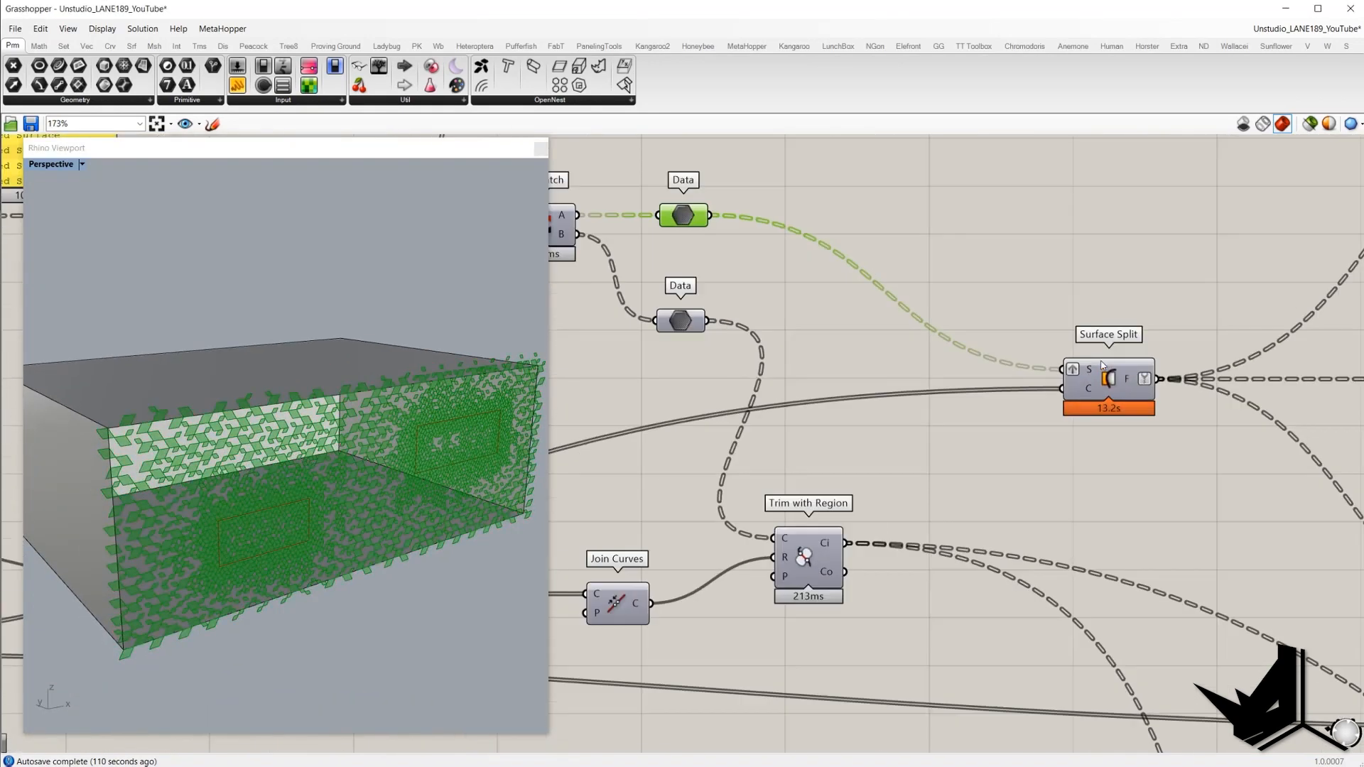
- Select Surface Split and check the data tree options of its S input without changing them
{"action": "left_click_drag", "start_coordinate": [1029, 279], "coordinate": [1193, 452]}
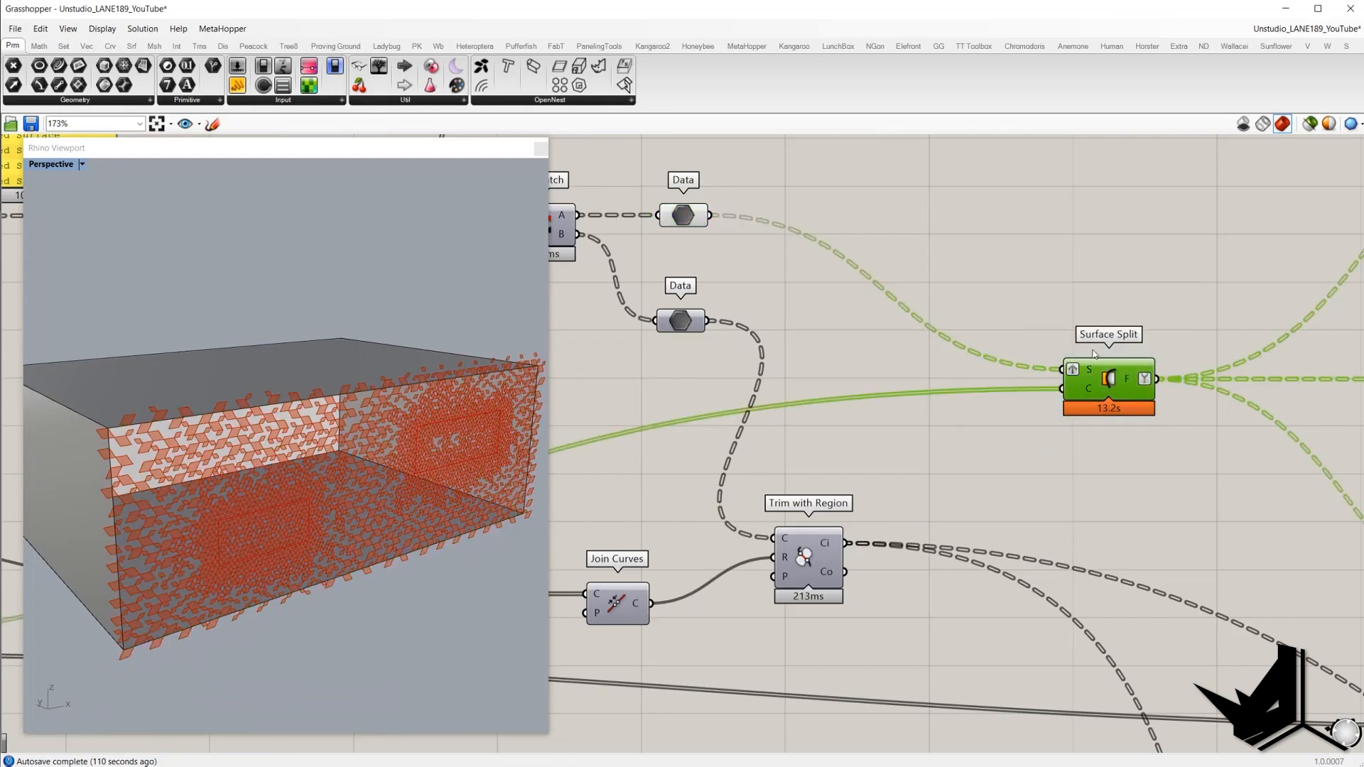
{"action": "right_click", "coordinate": [1072, 371]}
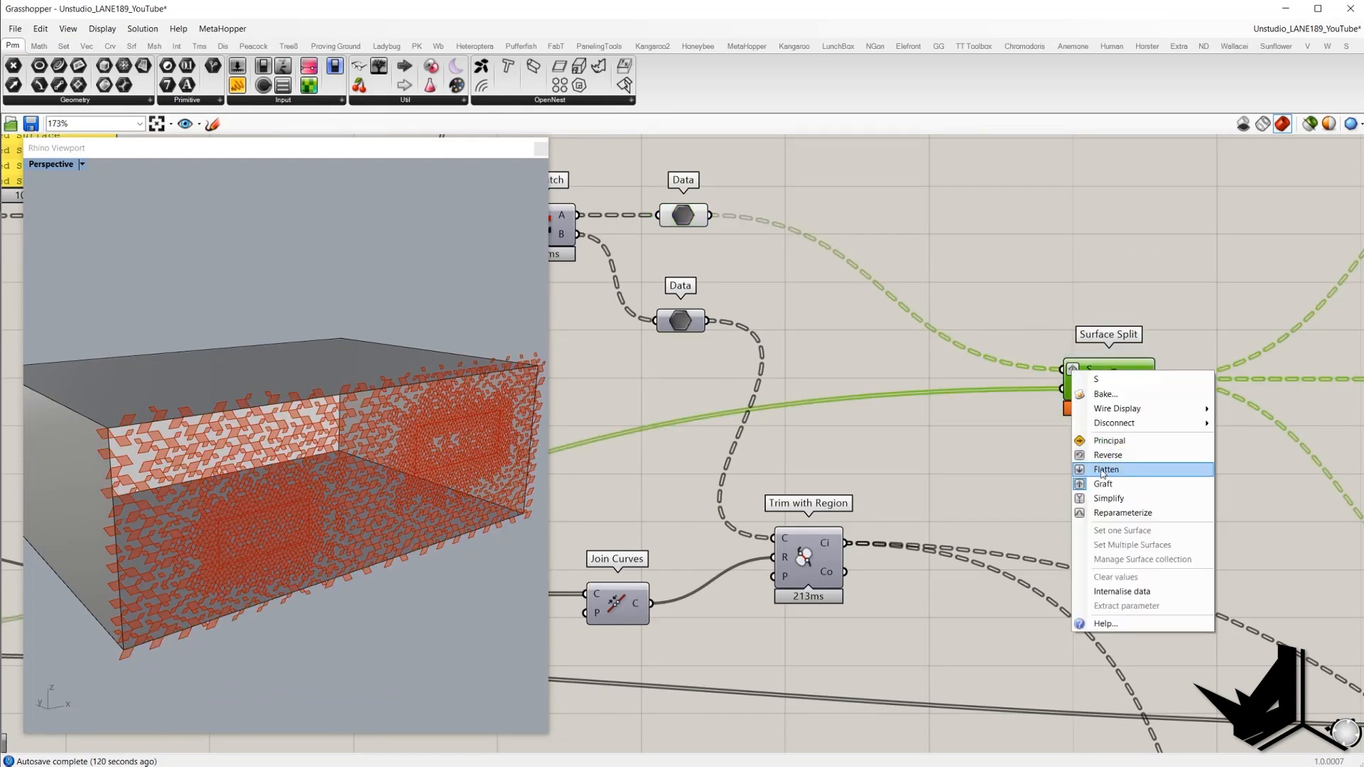
{"action": "left_click", "coordinate": [984, 461]}
{"action": "scroll", "coordinate": [1090, 387], "scroll_direction": "up", "scroll_amount": 2}
{"action": "scroll", "coordinate": [1090, 386], "scroll_direction": "down", "scroll_amount": 1}
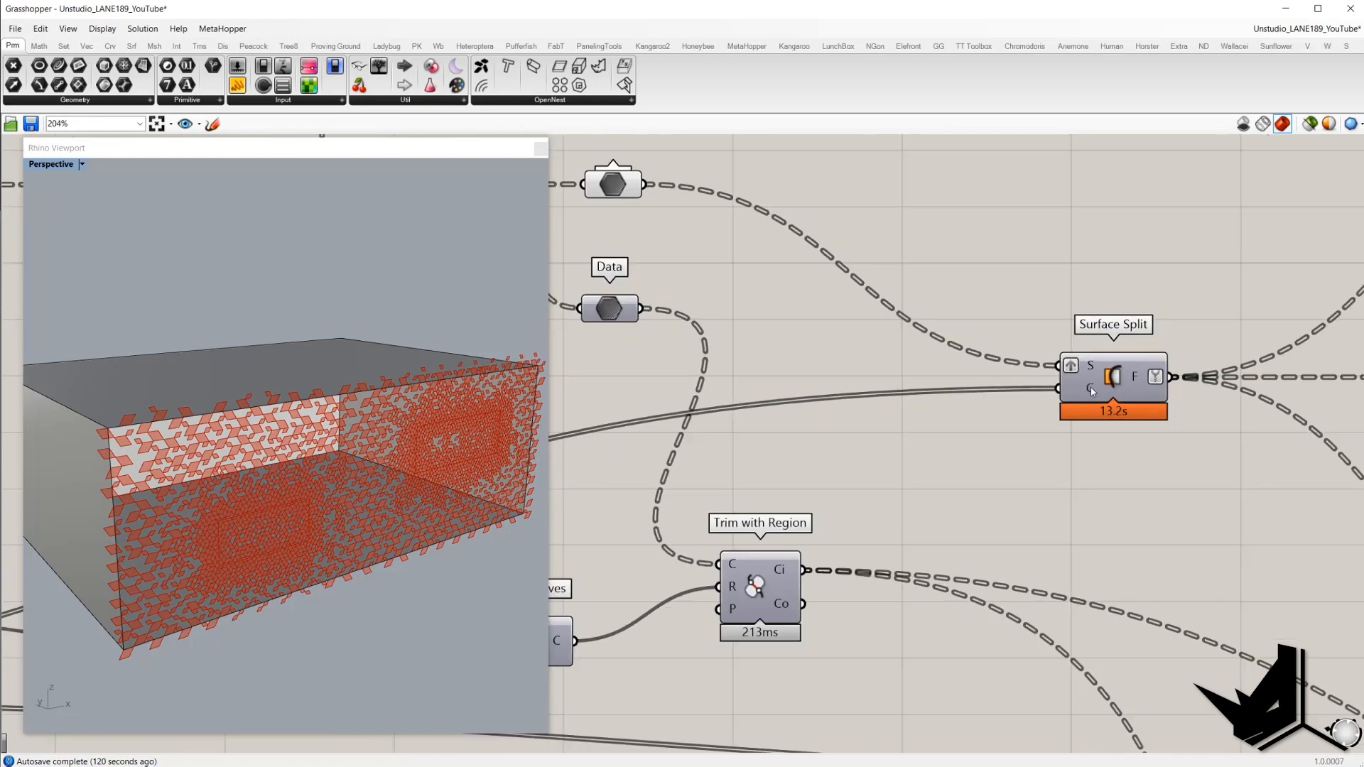
- Trace the C input of Surface Split back to Join Curves and highlight the façade and window outlines
{"action": "scroll", "coordinate": [1090, 387], "scroll_direction": "down", "scroll_amount": 4}
{"action": "right_click_drag", "start_coordinate": [868, 429], "coordinate": [1207, 320]}
{"action": "right_click_drag", "start_coordinate": [717, 436], "coordinate": [928, 405]}
{"action": "scroll", "coordinate": [790, 420], "scroll_direction": "up", "scroll_amount": 1}
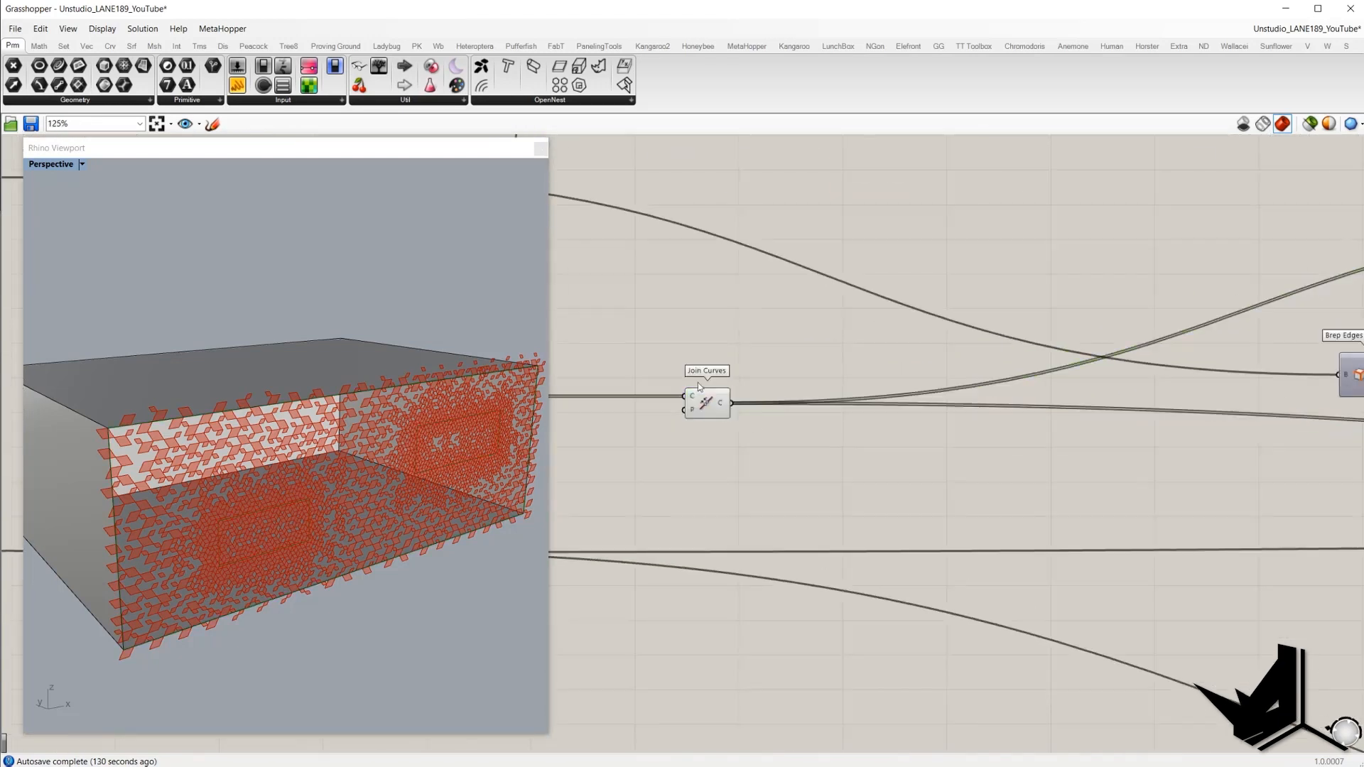
{"action": "left_click_drag", "start_coordinate": [633, 327], "coordinate": [828, 439]}
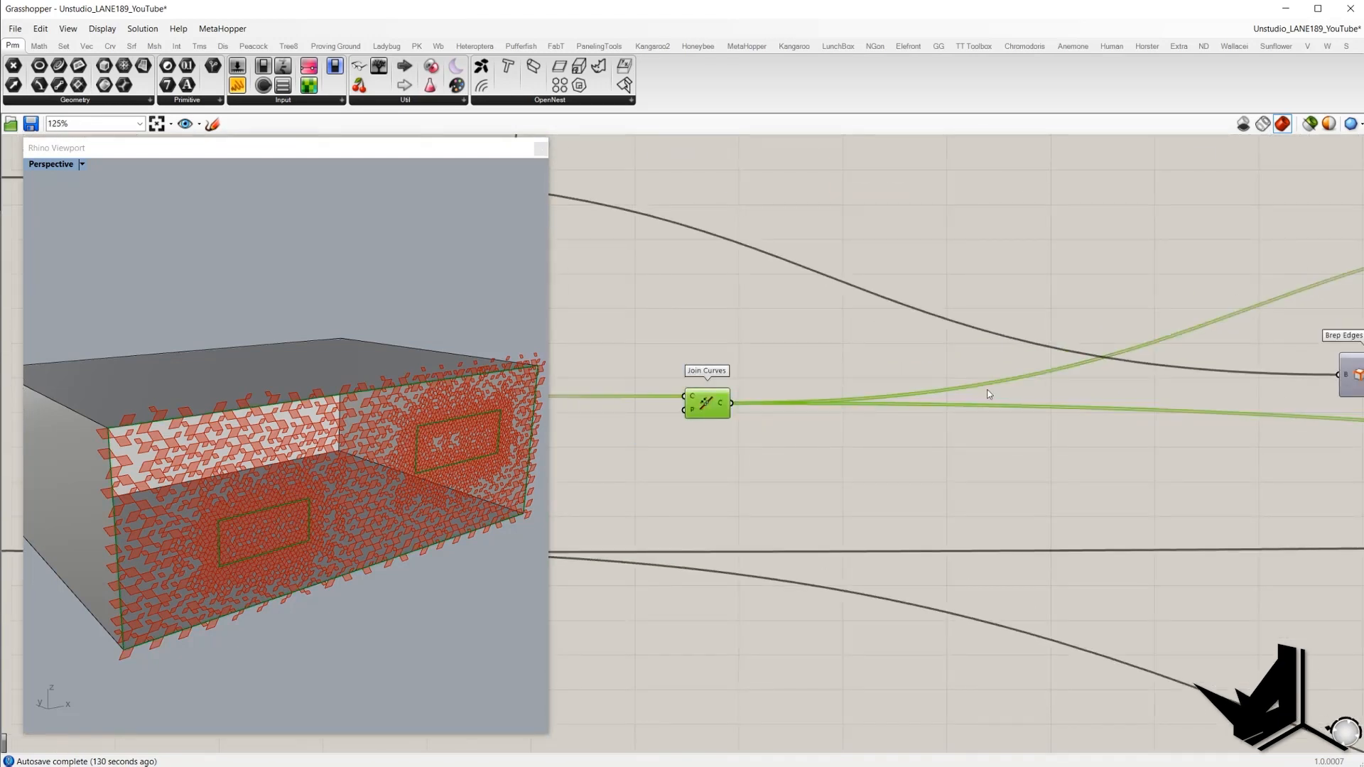
{"action": "right_click_drag", "start_coordinate": [1128, 380], "coordinate": [430, 456]}
{"action": "left_click", "coordinate": [888, 426]}
- Locate Surface Split's downstream components and inspect the surface modules crossing the façade edges up close
{"action": "scroll", "coordinate": [853, 391], "scroll_direction": "down", "scroll_amount": 2}
{"action": "right_click_drag", "start_coordinate": [1030, 369], "coordinate": [616, 376]}
{"action": "scroll", "coordinate": [238, 513], "scroll_direction": "up", "scroll_amount": 6}
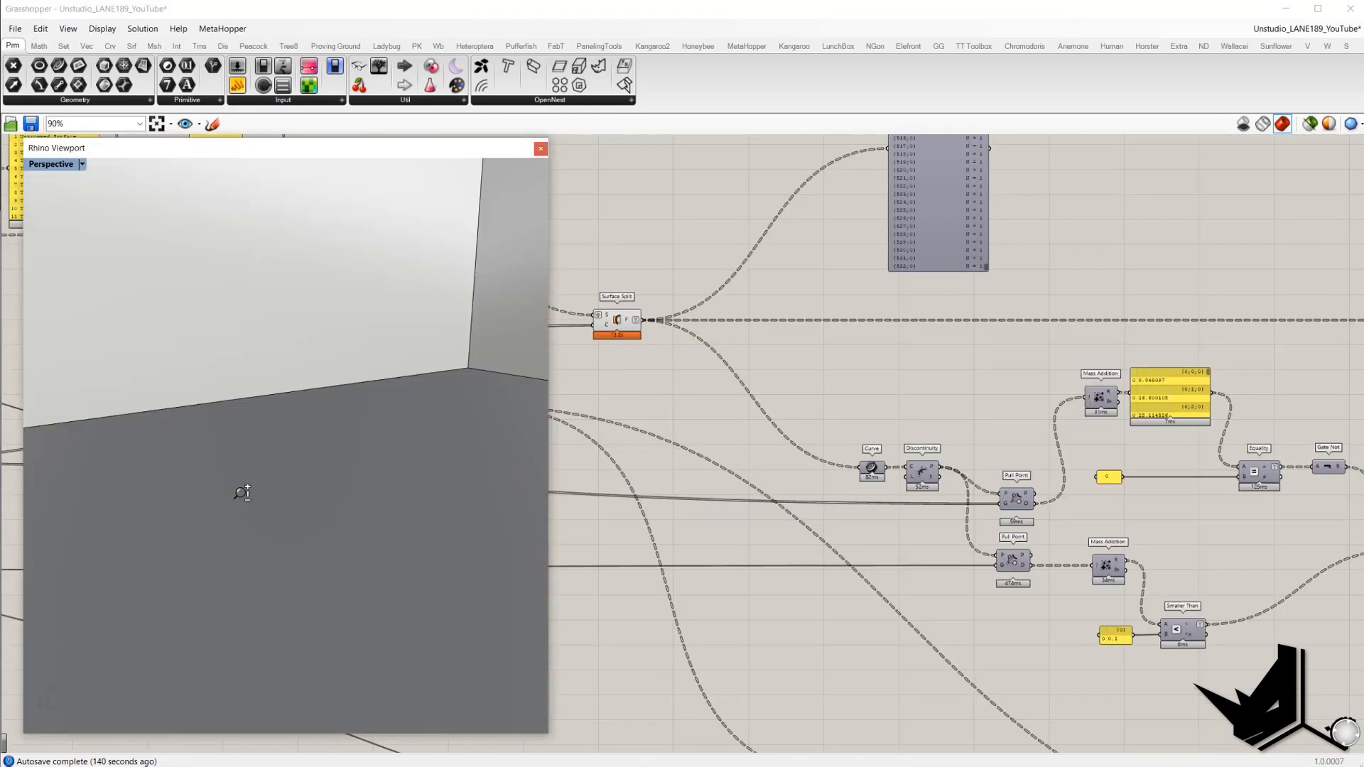
{"action": "scroll", "coordinate": [242, 493], "scroll_direction": "down", "scroll_amount": 6}
{"action": "right_click_drag", "start_coordinate": [253, 513], "coordinate": [284, 506]}
{"action": "scroll", "coordinate": [279, 499], "scroll_direction": "up", "scroll_amount": 3}
{"action": "scroll", "coordinate": [280, 499], "scroll_direction": "down", "scroll_amount": 3}
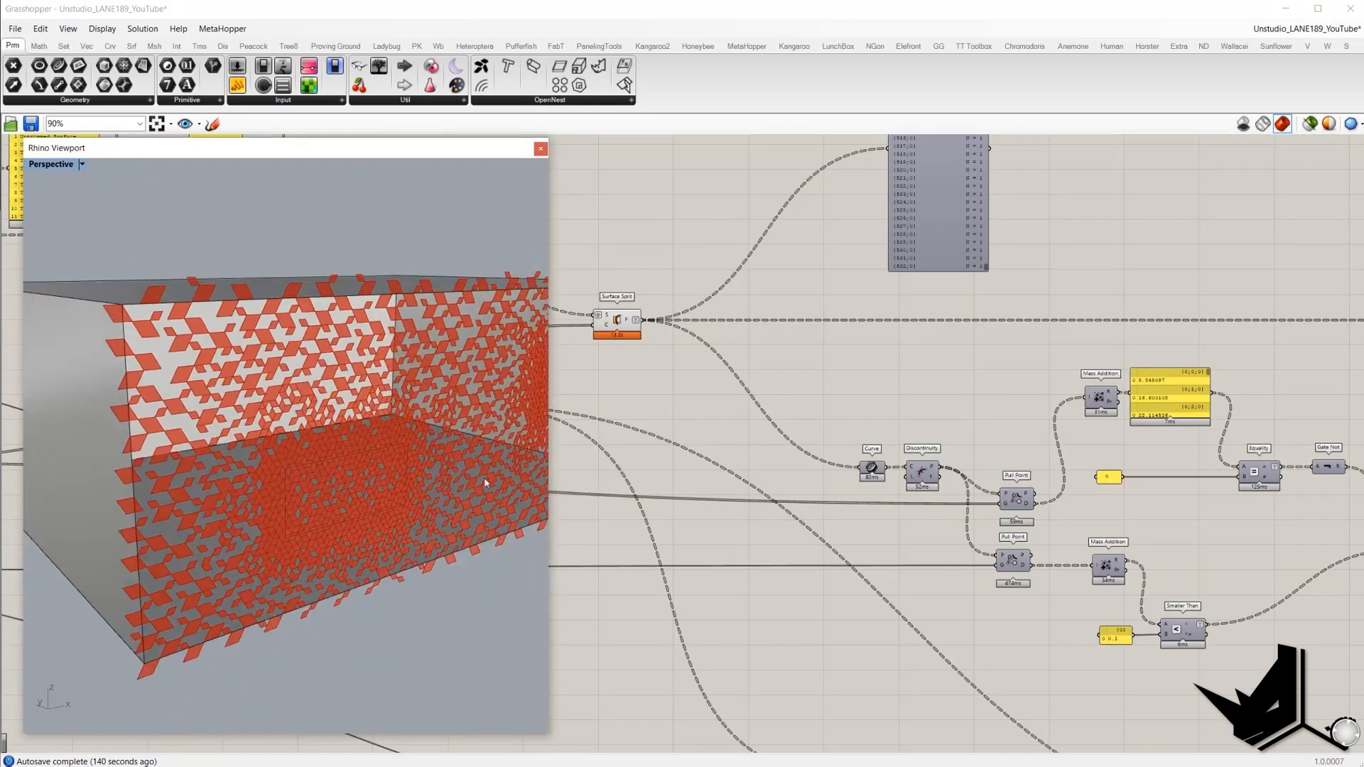
- Examine the Param Viewer attached to Surface Split's output and highlight the split modules around the façade and window edges
{"action": "right_click_drag", "start_coordinate": [859, 347], "coordinate": [859, 451]}
{"action": "scroll", "coordinate": [1002, 324], "scroll_direction": "up", "scroll_amount": 2}
{"action": "right_click_drag", "start_coordinate": [1002, 324], "coordinate": [1010, 470]}
{"action": "scroll", "coordinate": [991, 495], "scroll_direction": "down", "scroll_amount": 1}
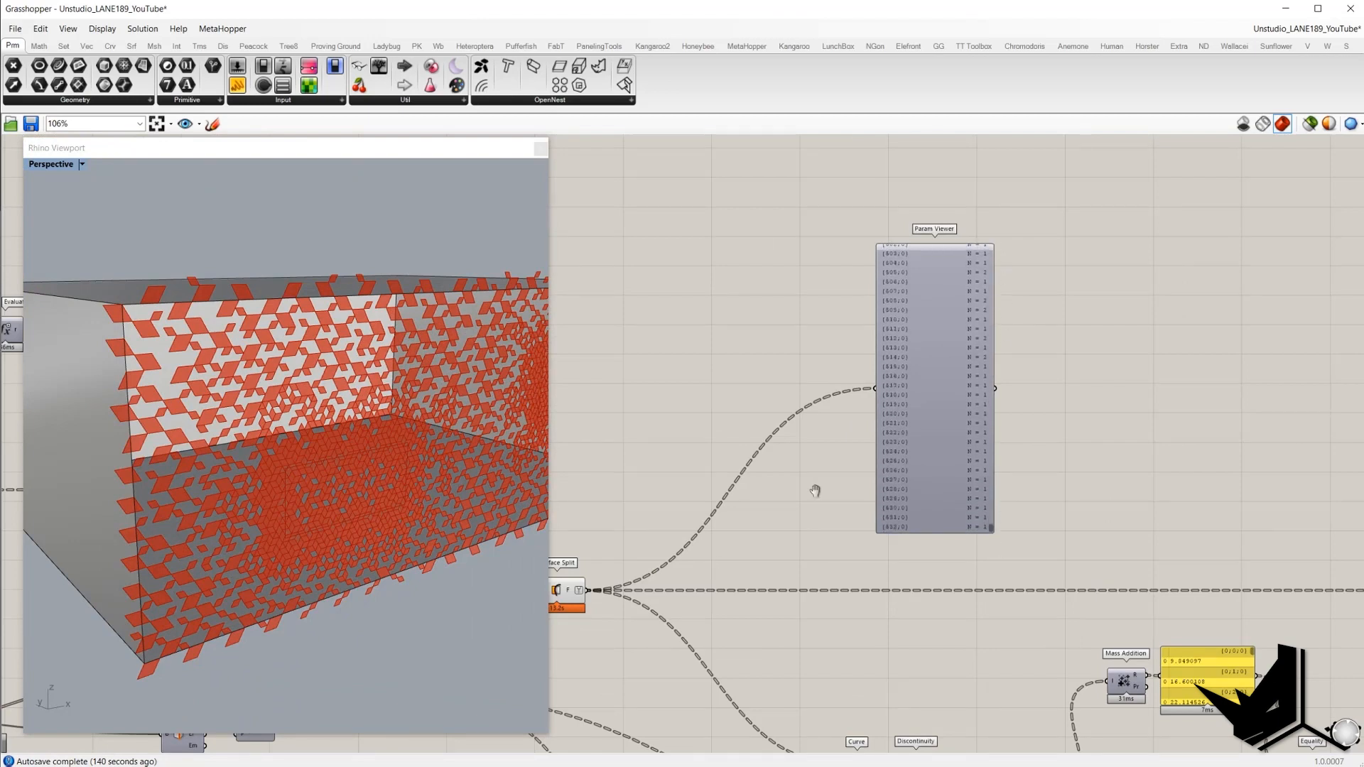
{"action": "right_click_drag", "start_coordinate": [815, 491], "coordinate": [1018, 323]}
{"action": "left_click", "coordinate": [750, 431]}
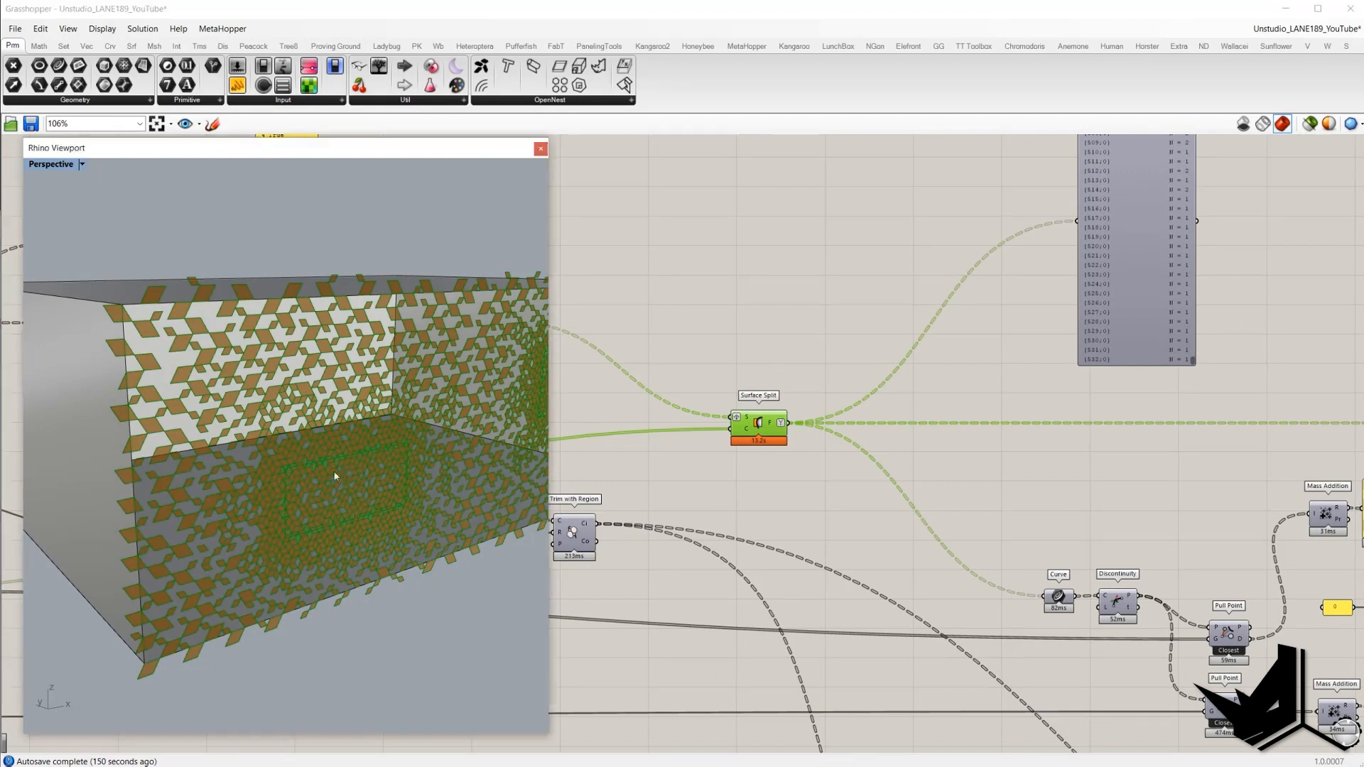
{"action": "right_click_drag", "start_coordinate": [334, 470], "coordinate": [443, 430]}
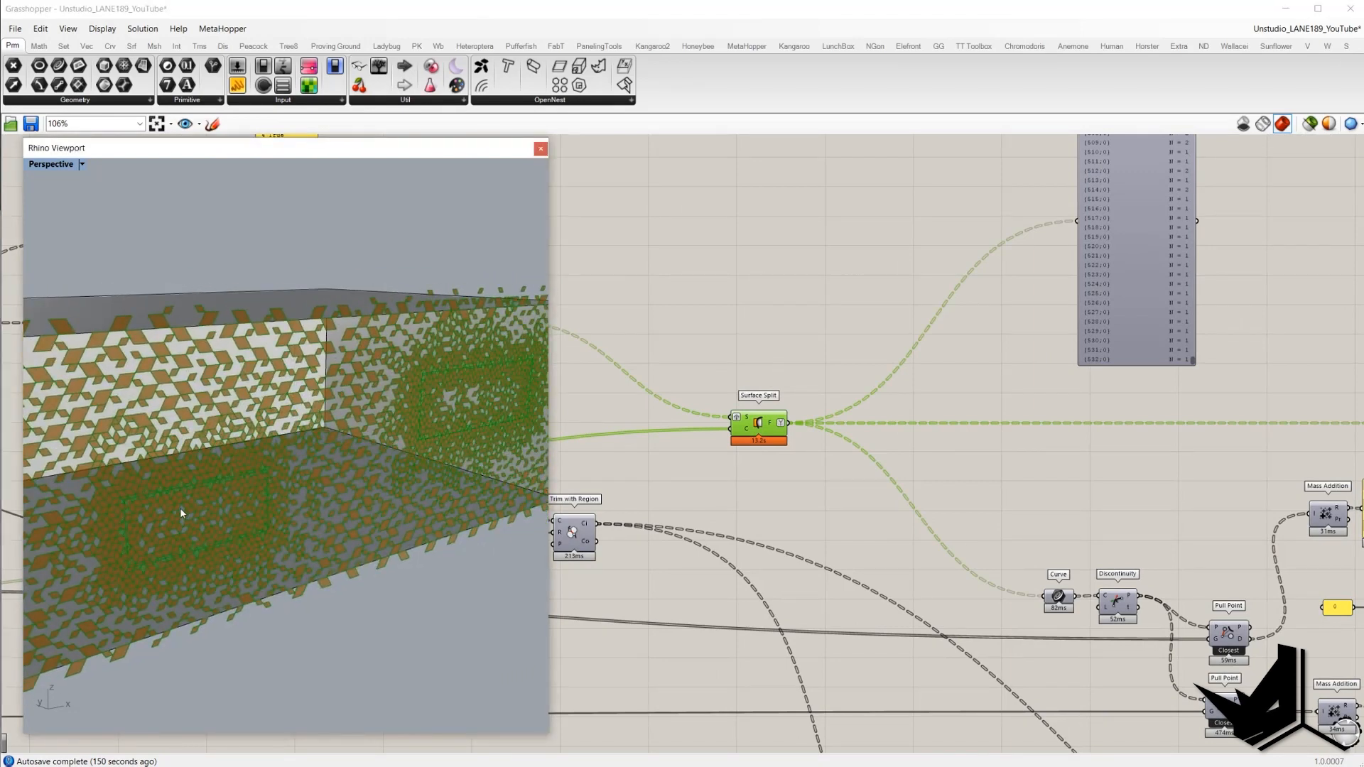
{"action": "right_click_drag", "start_coordinate": [180, 508], "coordinate": [202, 449]}
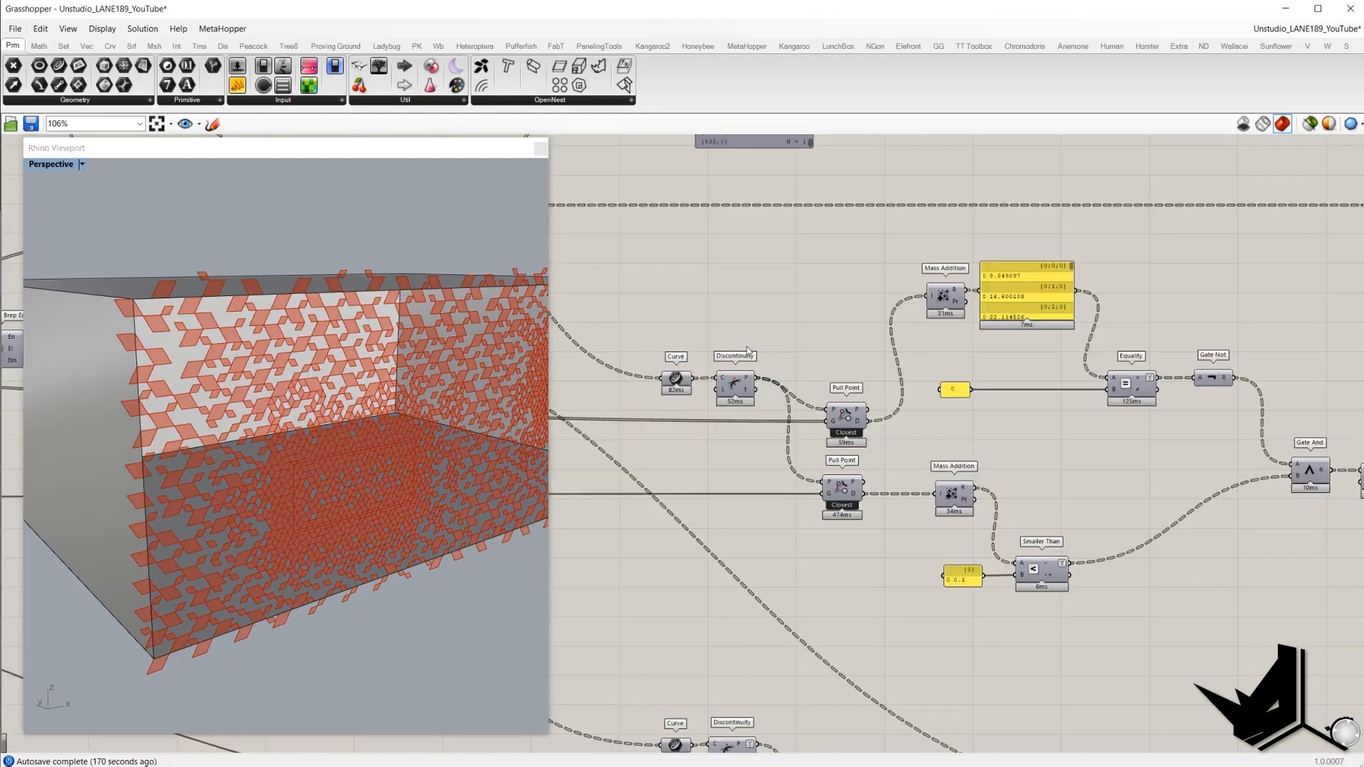
- Turn on the preview of the Curve parameter downstream of Surface Split to display the outlines of the split modules
{"action": "right_click_drag", "start_coordinate": [744, 368], "coordinate": [921, 431]}
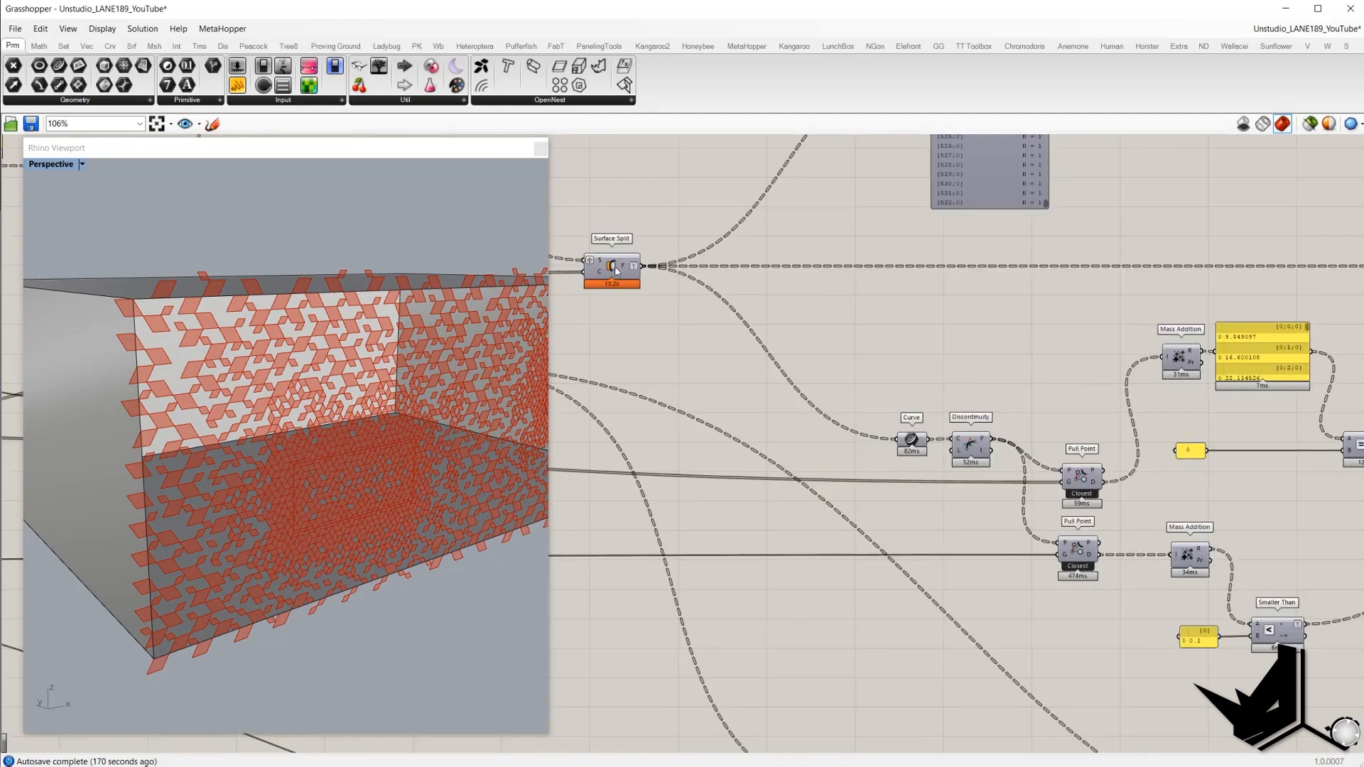
{"action": "left_click", "coordinate": [911, 440]}
{"action": "middle_click", "coordinate": [891, 356]}
{"action": "left_click", "coordinate": [903, 364]}
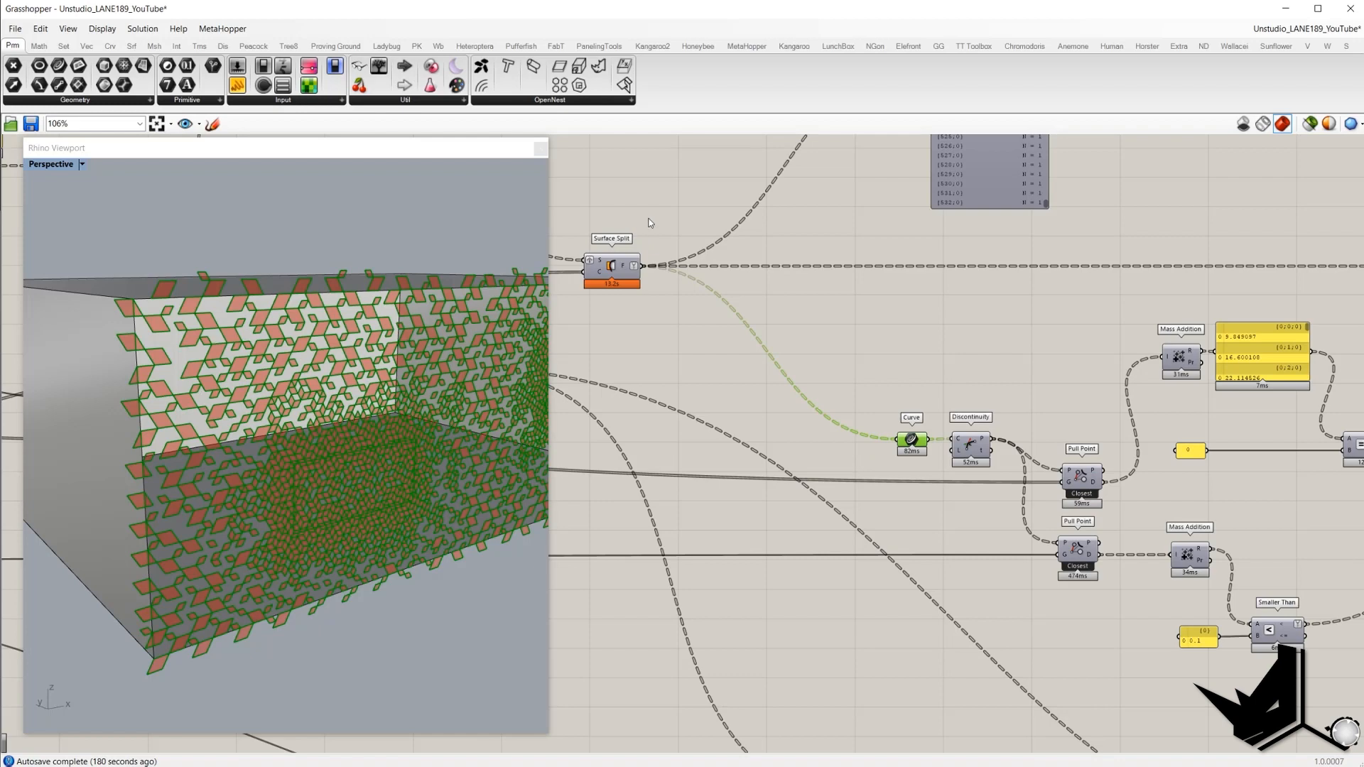
{"action": "right_click_drag", "start_coordinate": [915, 438], "coordinate": [830, 429]}
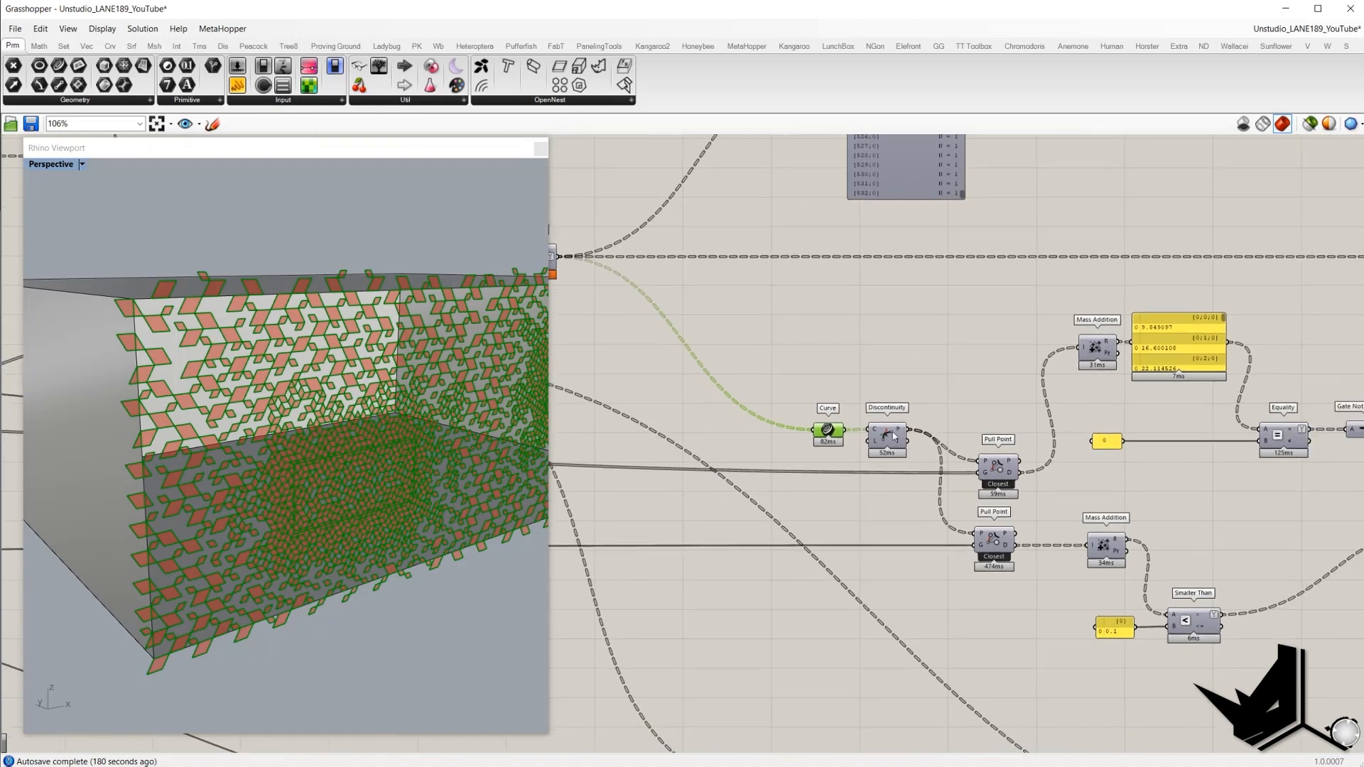
- Turn on Discontinuity's preview and compare its corner points with the module outlines from Curve up close
{"action": "left_click", "coordinate": [885, 435]}
{"action": "right_click", "coordinate": [901, 366]}
{"action": "left_click", "coordinate": [939, 370]}
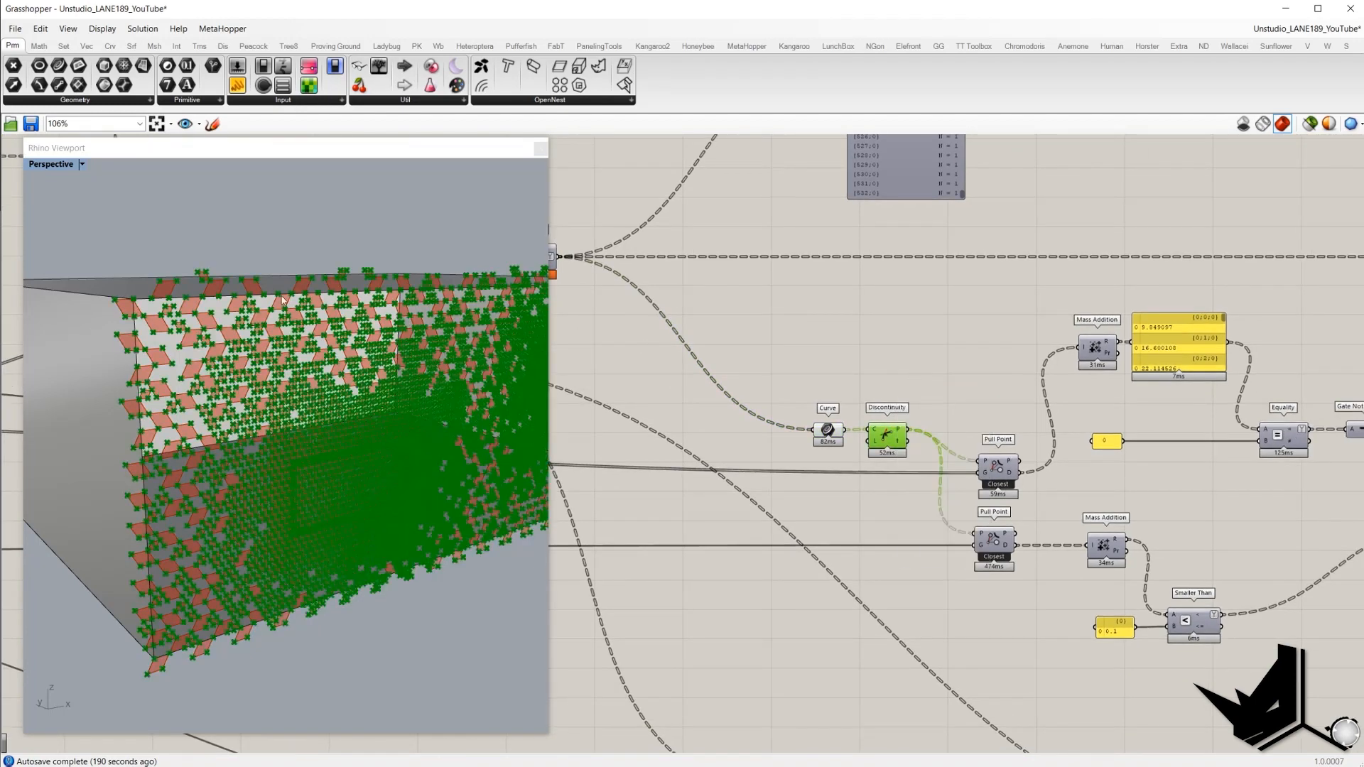
{"action": "scroll", "coordinate": [283, 301], "scroll_direction": "up", "scroll_amount": 10}
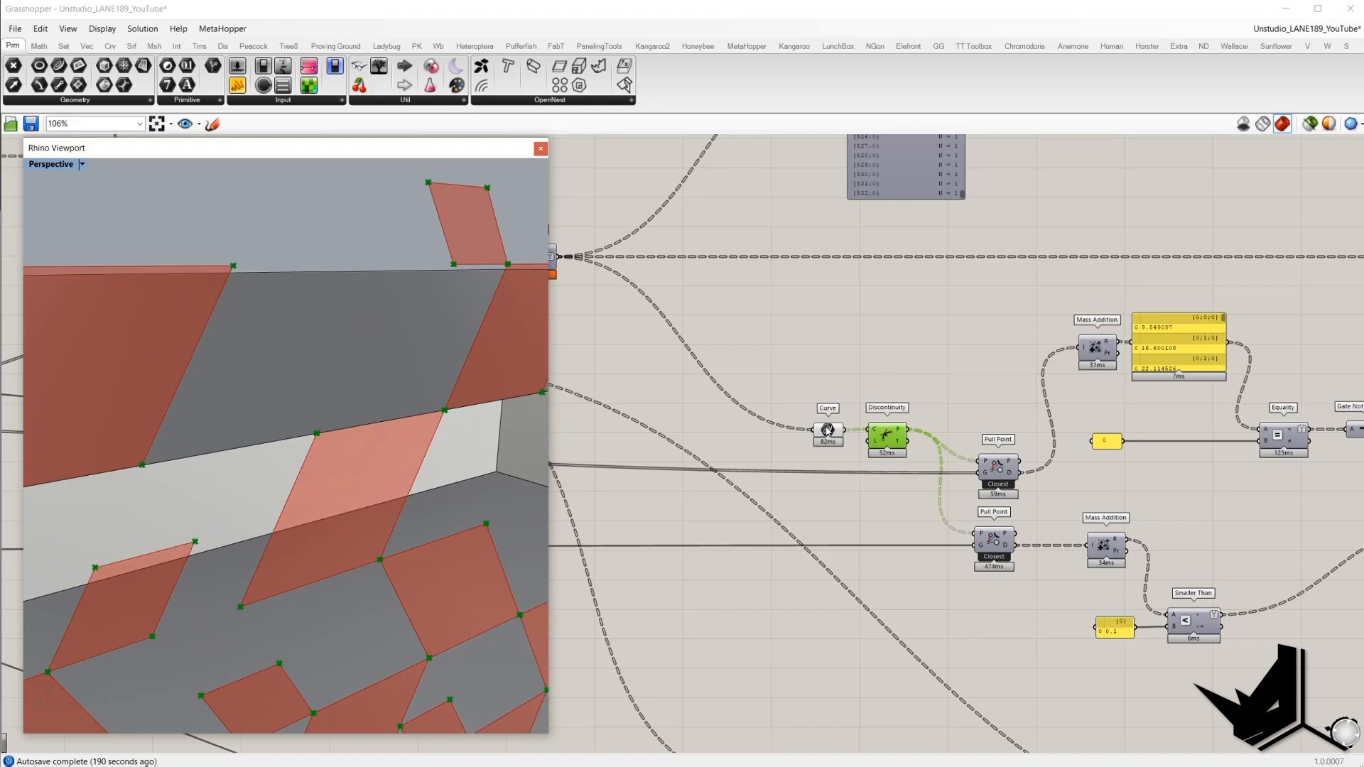
{"action": "left_click", "coordinate": [827, 430]}
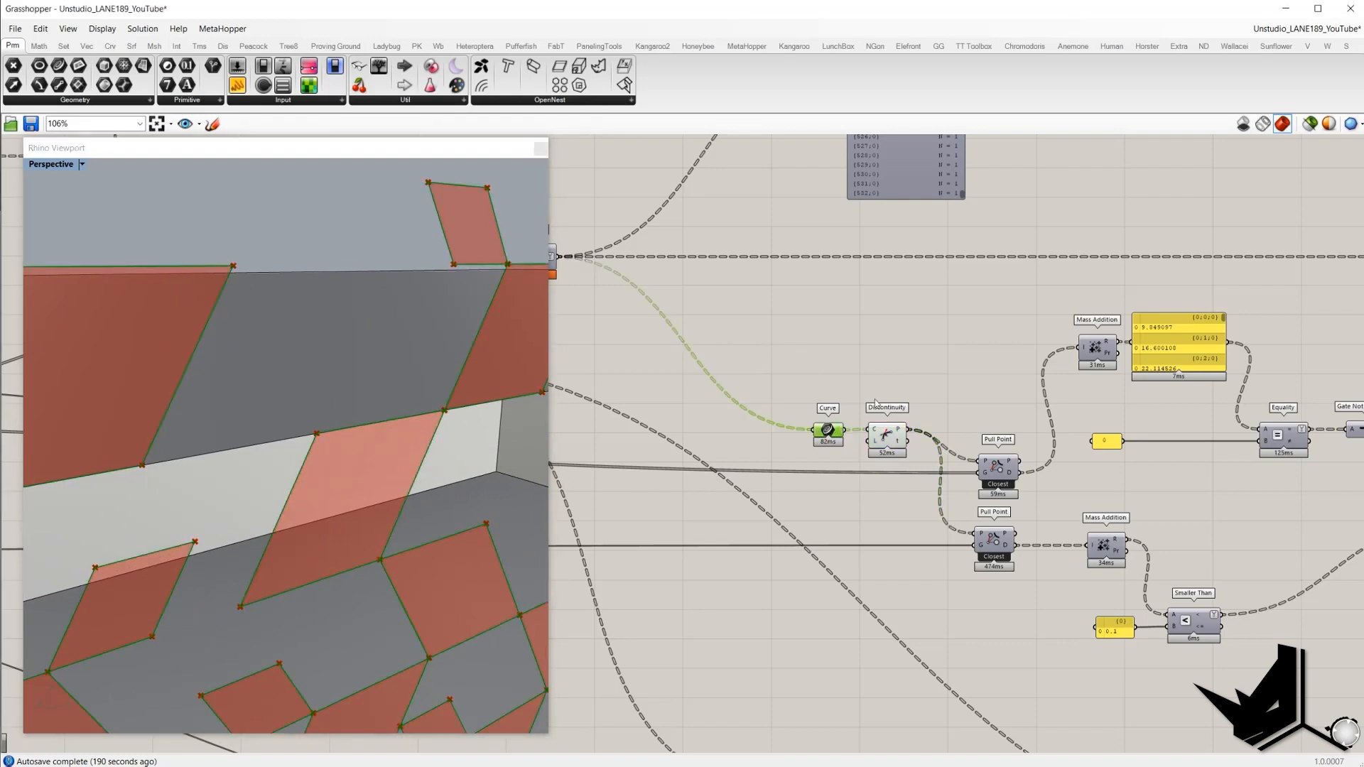
{"action": "right_click_drag", "start_coordinate": [884, 371], "coordinate": [868, 313]}
{"action": "scroll", "coordinate": [867, 314], "scroll_direction": "up", "scroll_amount": 2}
{"action": "left_click", "coordinate": [866, 316]}
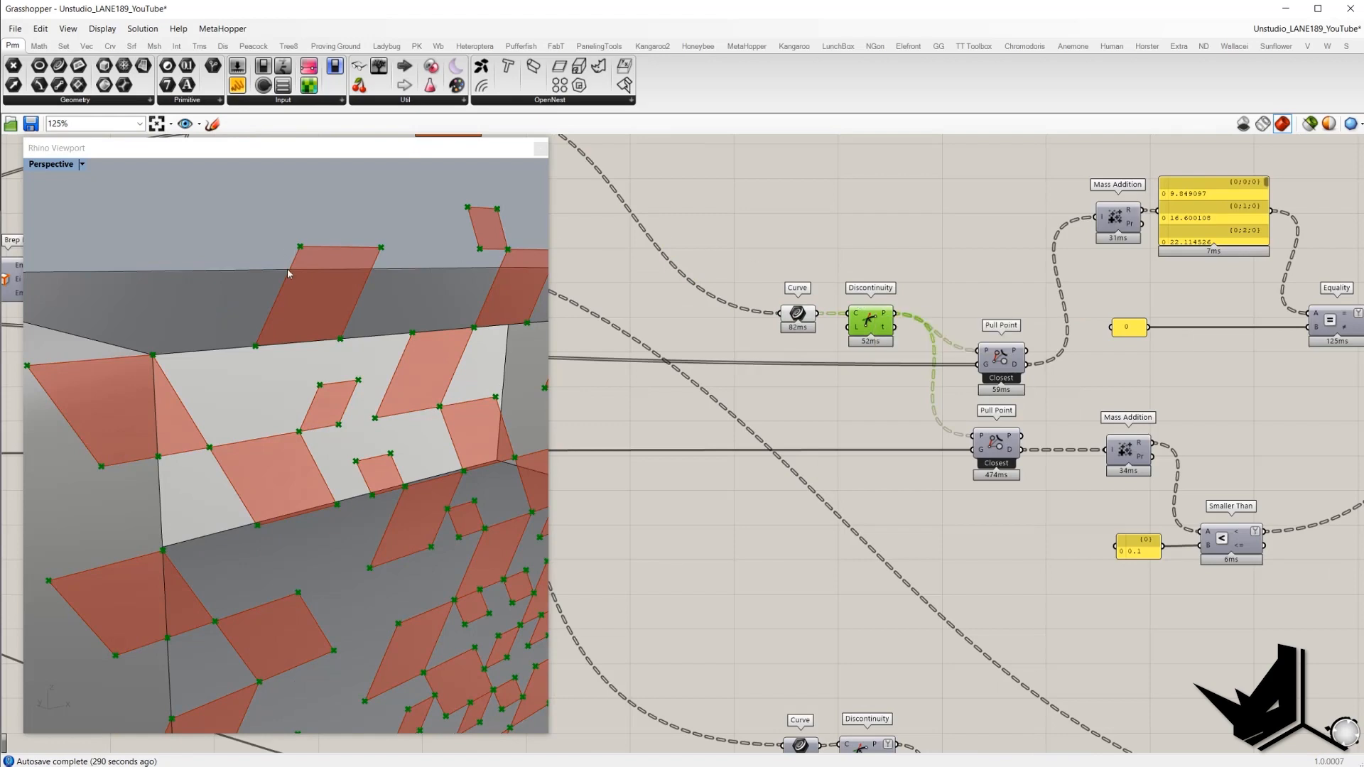
{"action": "scroll", "coordinate": [748, 344], "scroll_direction": "down", "scroll_amount": 5}
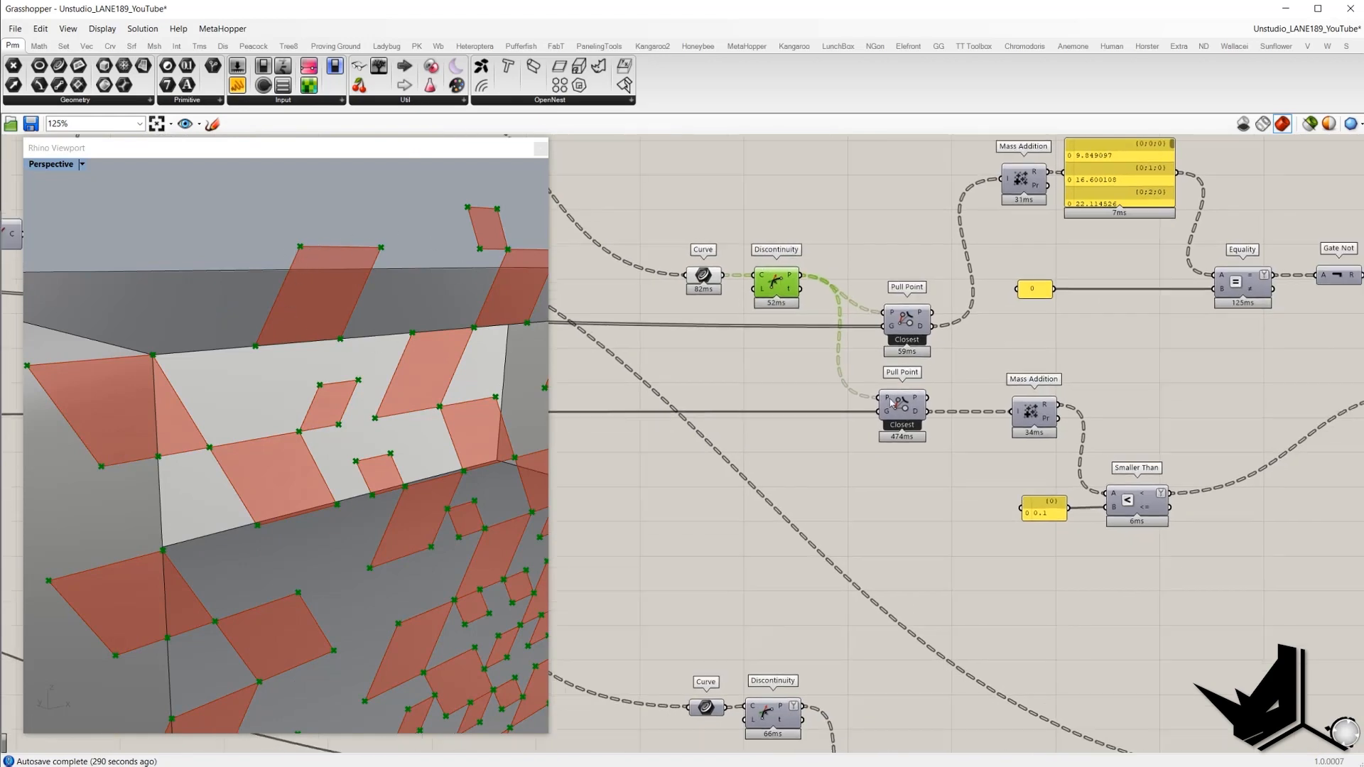
- Trace the G input of the lower Pull Point back to the relay below Brep Edges and highlight it
{"action": "left_click", "coordinate": [900, 407]}
{"action": "scroll", "coordinate": [797, 419], "scroll_direction": "down", "scroll_amount": 1}
{"action": "right_click_drag", "start_coordinate": [757, 430], "coordinate": [1201, 414]}
{"action": "scroll", "coordinate": [1201, 413], "scroll_direction": "down", "scroll_amount": 4}
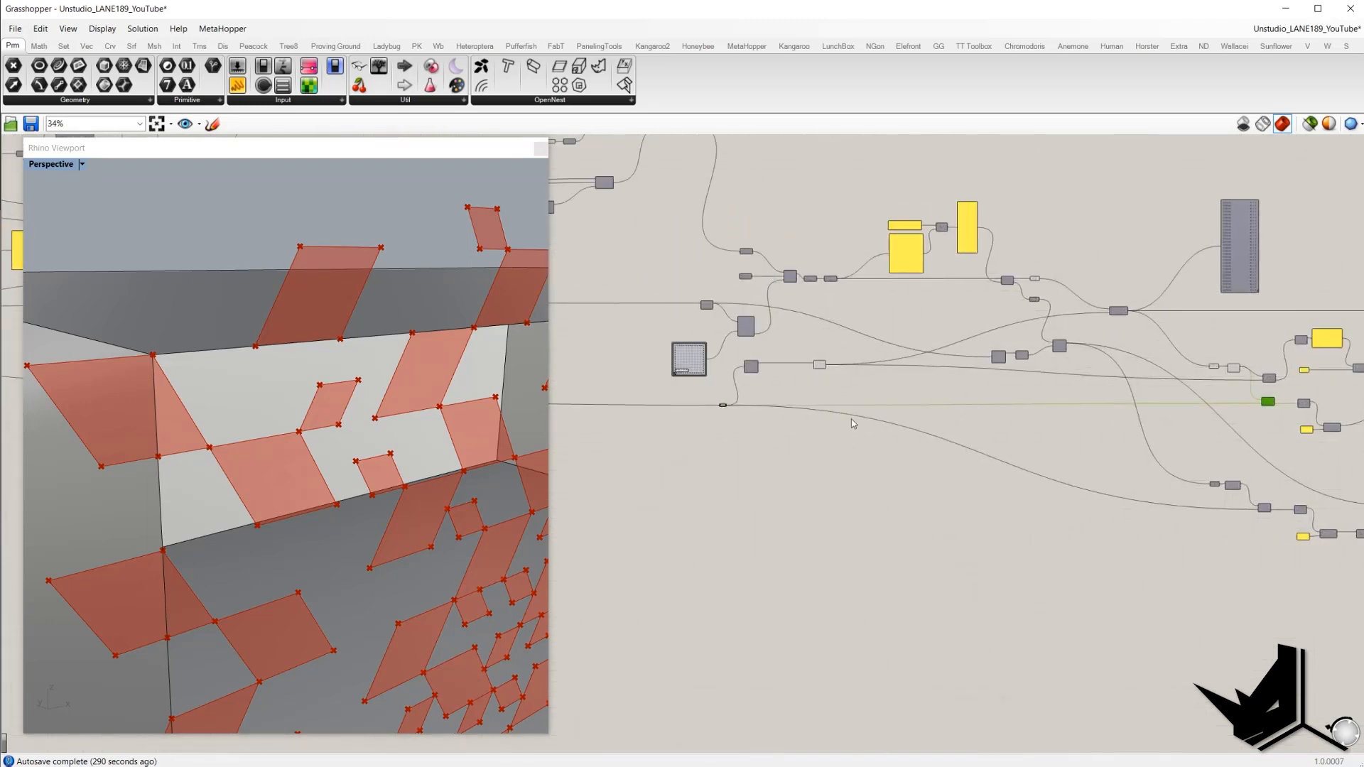
{"action": "scroll", "coordinate": [725, 408], "scroll_direction": "up", "scroll_amount": 5}
{"action": "left_click", "coordinate": [723, 405]}
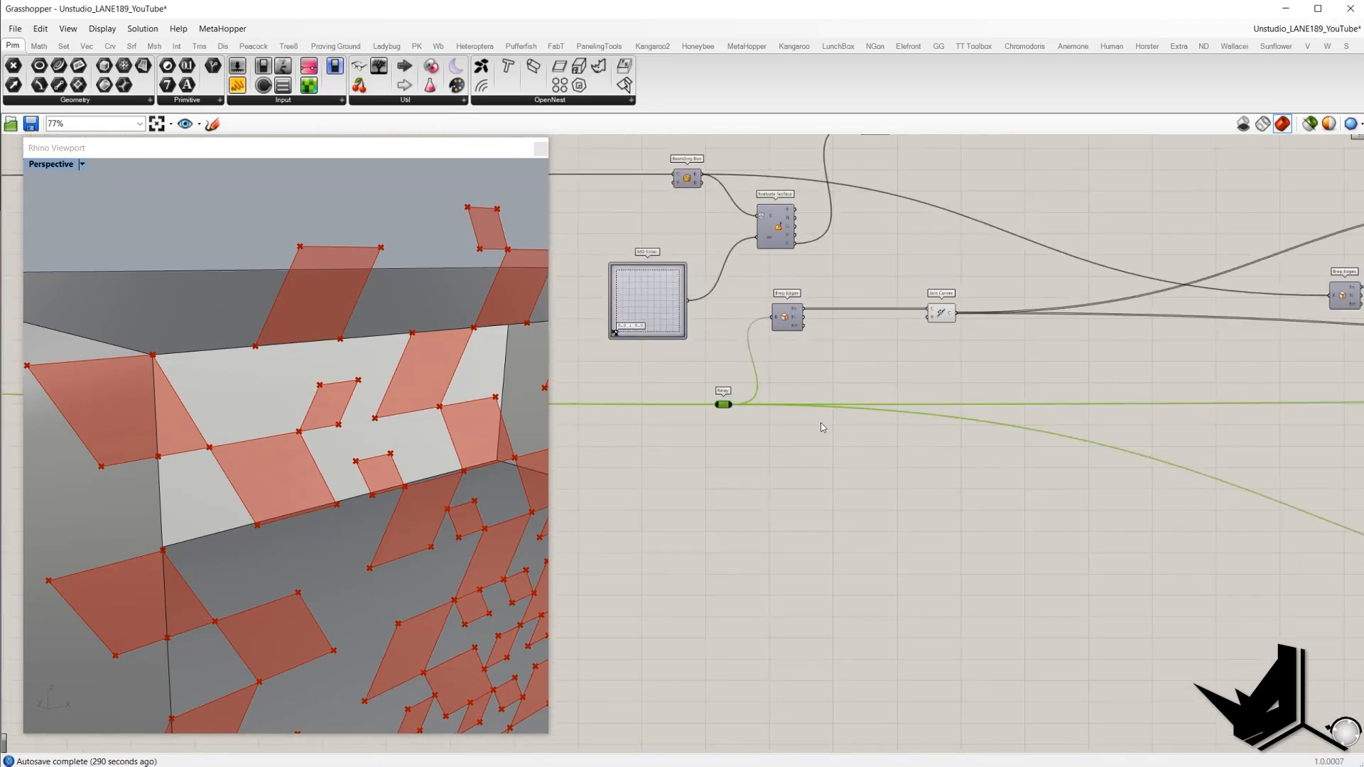
- Follow the relay's incoming wire upstream across the definition and return to the two Pull Point components
{"action": "scroll", "coordinate": [695, 397], "scroll_direction": "down", "scroll_amount": 5}
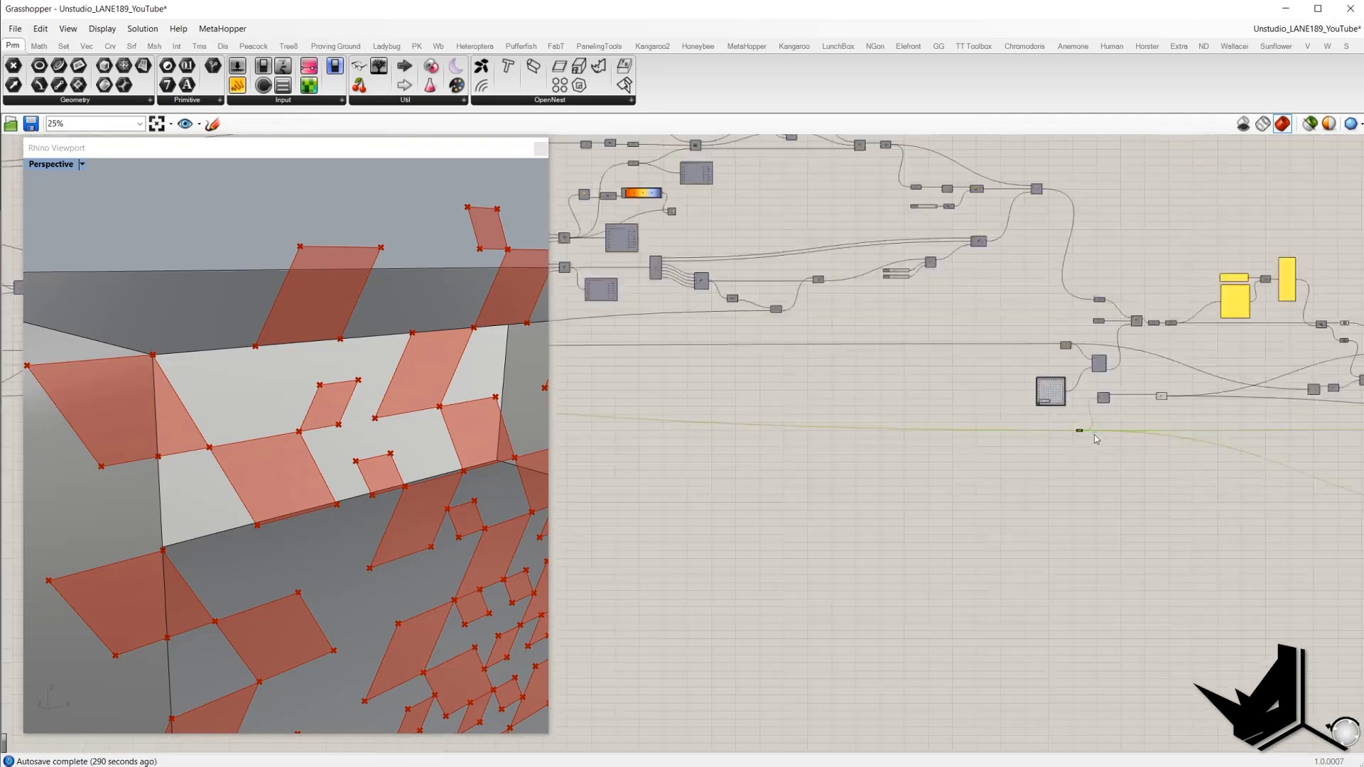
{"action": "scroll", "coordinate": [787, 424], "scroll_direction": "up", "scroll_amount": 4}
{"action": "scroll", "coordinate": [803, 427], "scroll_direction": "up", "scroll_amount": 3}
{"action": "left_click_drag", "start_coordinate": [781, 403], "coordinate": [895, 470]}
{"action": "scroll", "coordinate": [781, 424], "scroll_direction": "down", "scroll_amount": 6}
{"action": "right_click_drag", "start_coordinate": [1030, 433], "coordinate": [841, 431]}
{"action": "right_click_drag", "start_coordinate": [1214, 442], "coordinate": [987, 442]}
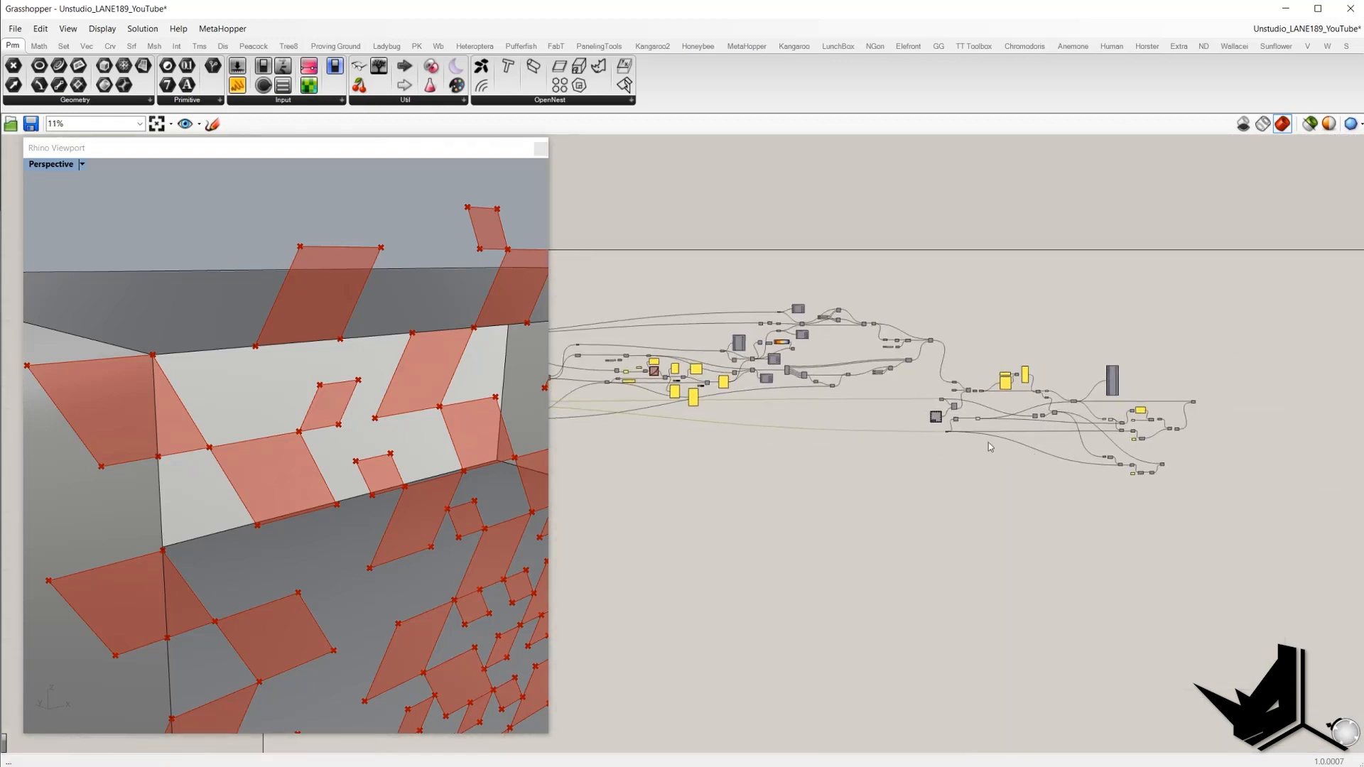
{"action": "scroll", "coordinate": [987, 444], "scroll_direction": "up", "scroll_amount": 7}
{"action": "scroll", "coordinate": [985, 454], "scroll_direction": "up", "scroll_amount": 6}
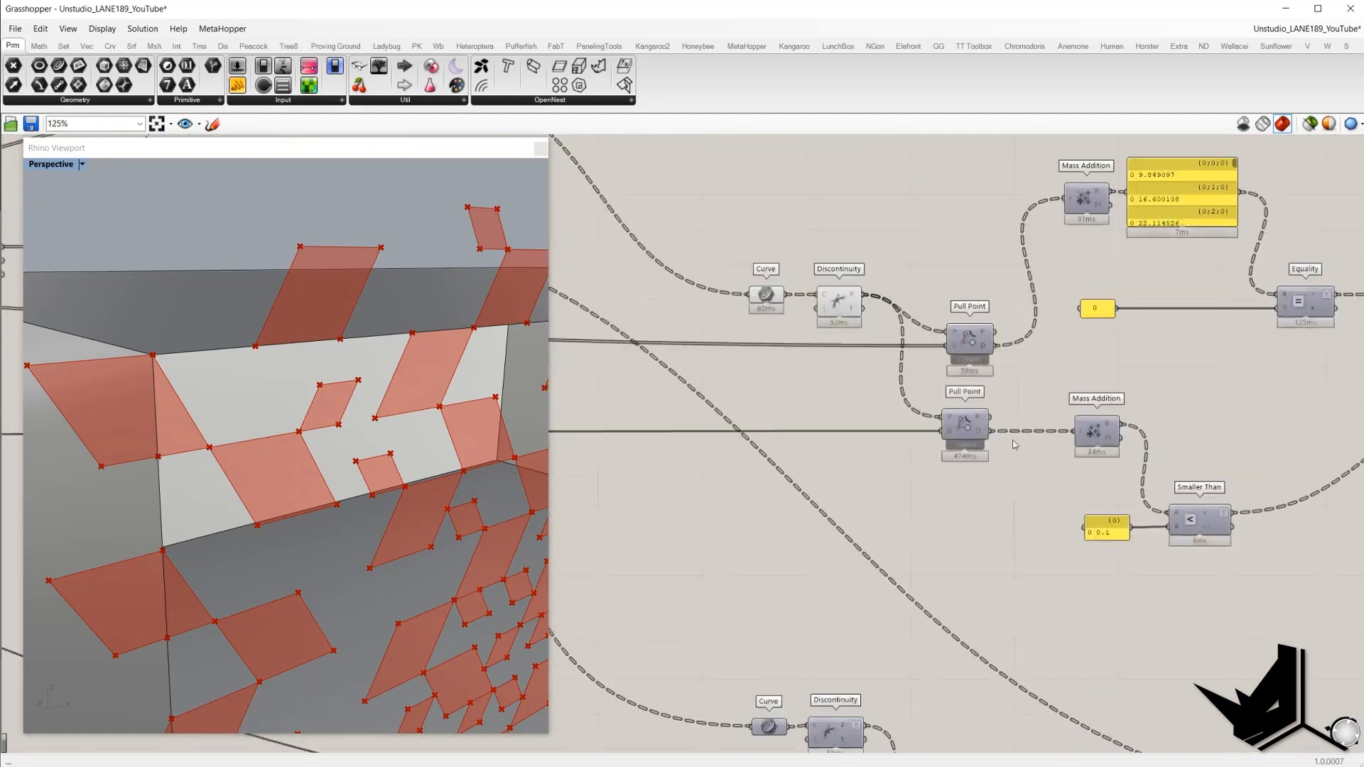
- Highlight the lower Pull Point and the Discontinuity points that feed its P input
{"action": "left_click", "coordinate": [953, 470]}
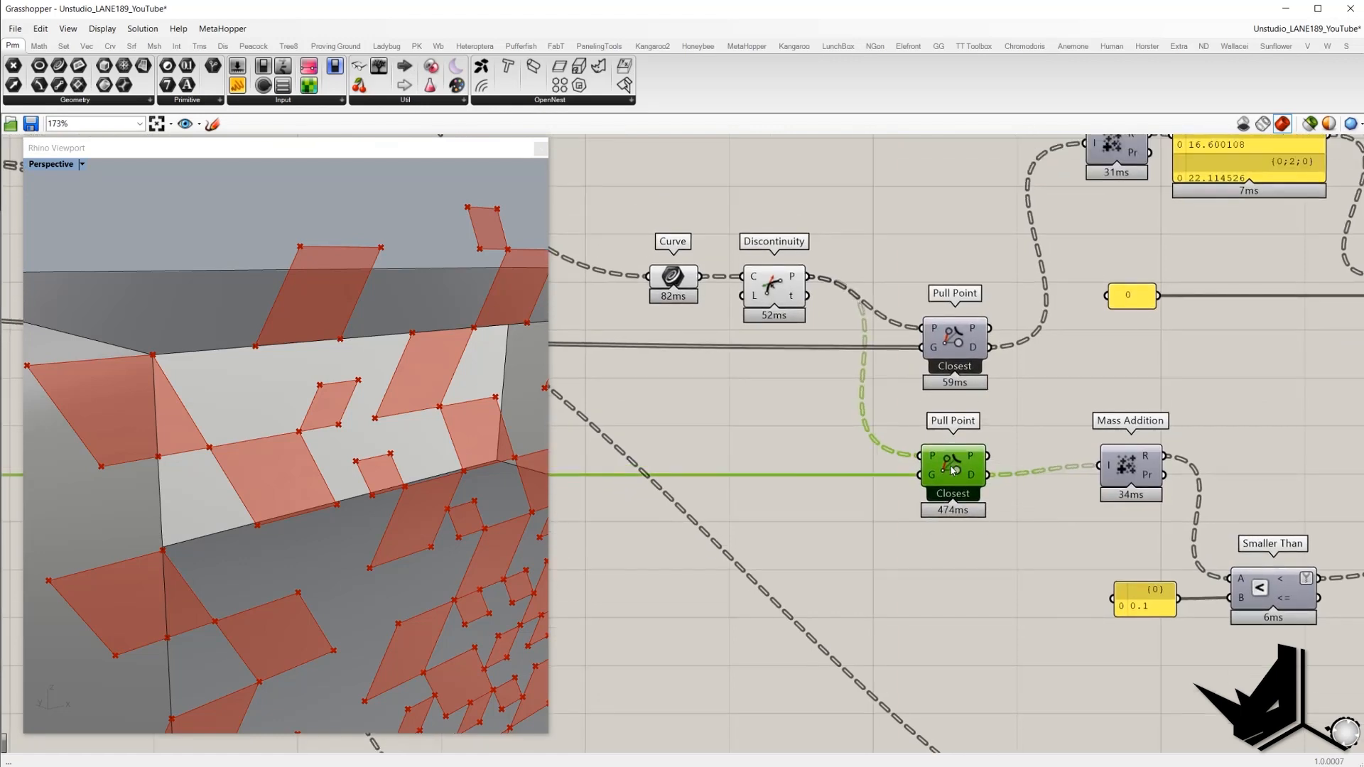
{"action": "left_click", "coordinate": [802, 279]}
{"action": "left_click", "coordinate": [971, 476]}
{"action": "right_click_drag", "start_coordinate": [972, 476], "coordinate": [948, 449]}
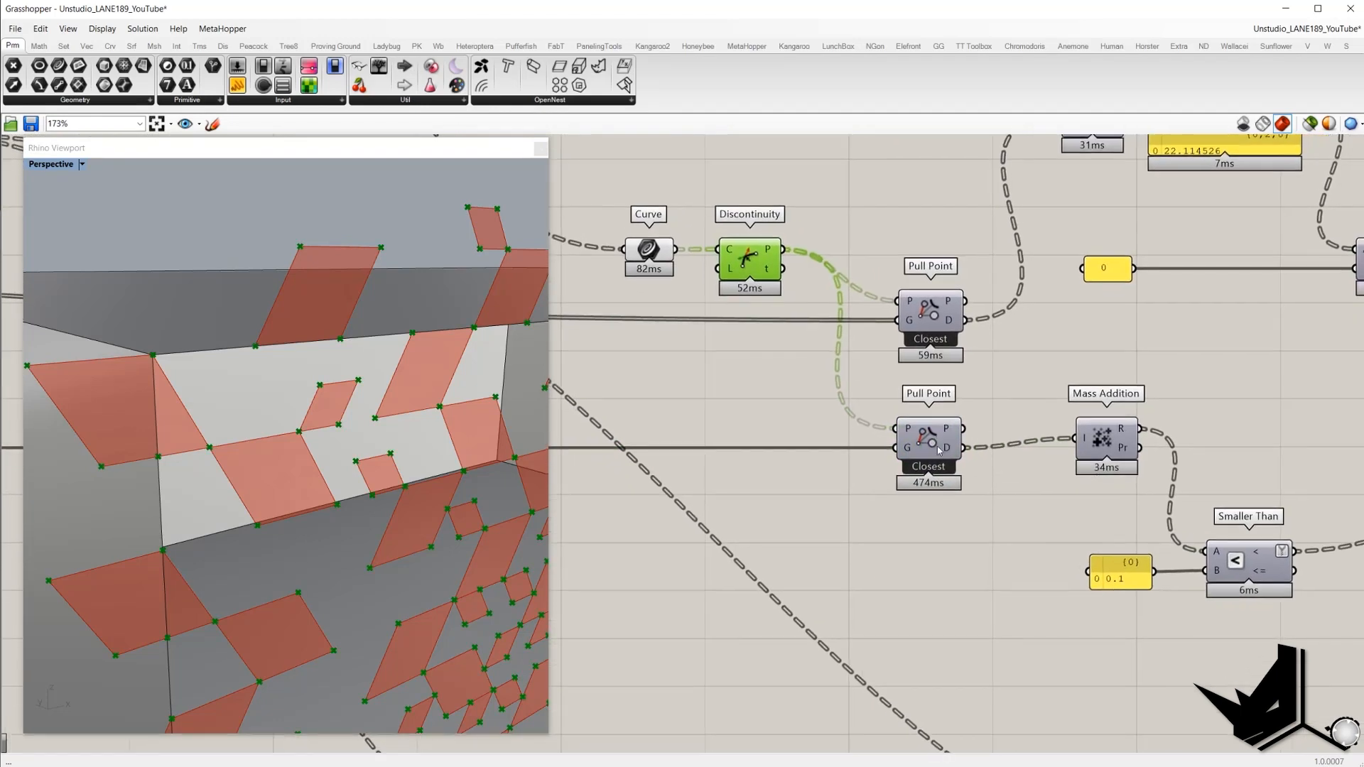
- Capture a screen region and mark the edge-crossing module's corners, Pull Point's D output, Mass Addition and the 0.1 panel
{"action": "key", "text": "Print"}
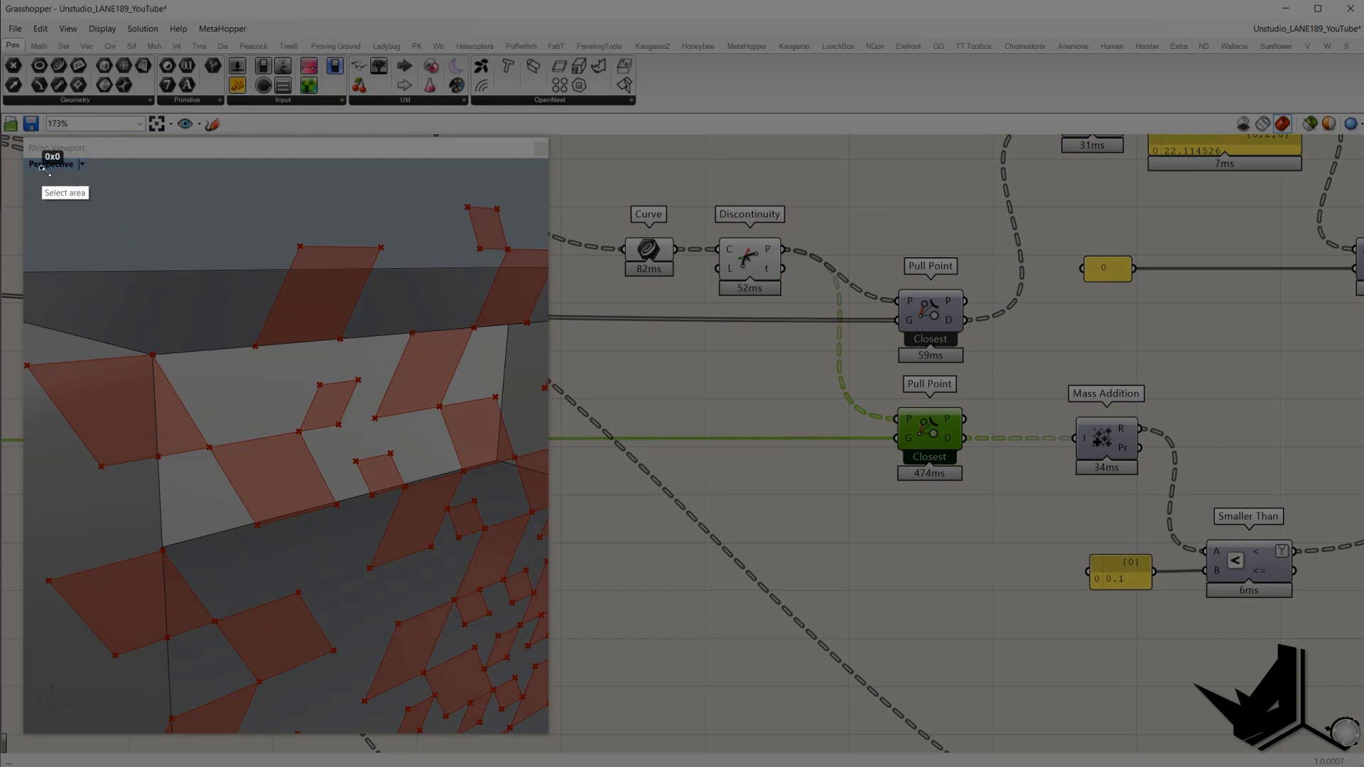
{"action": "left_click_drag", "start_coordinate": [41, 168], "coordinate": [1361, 751]}
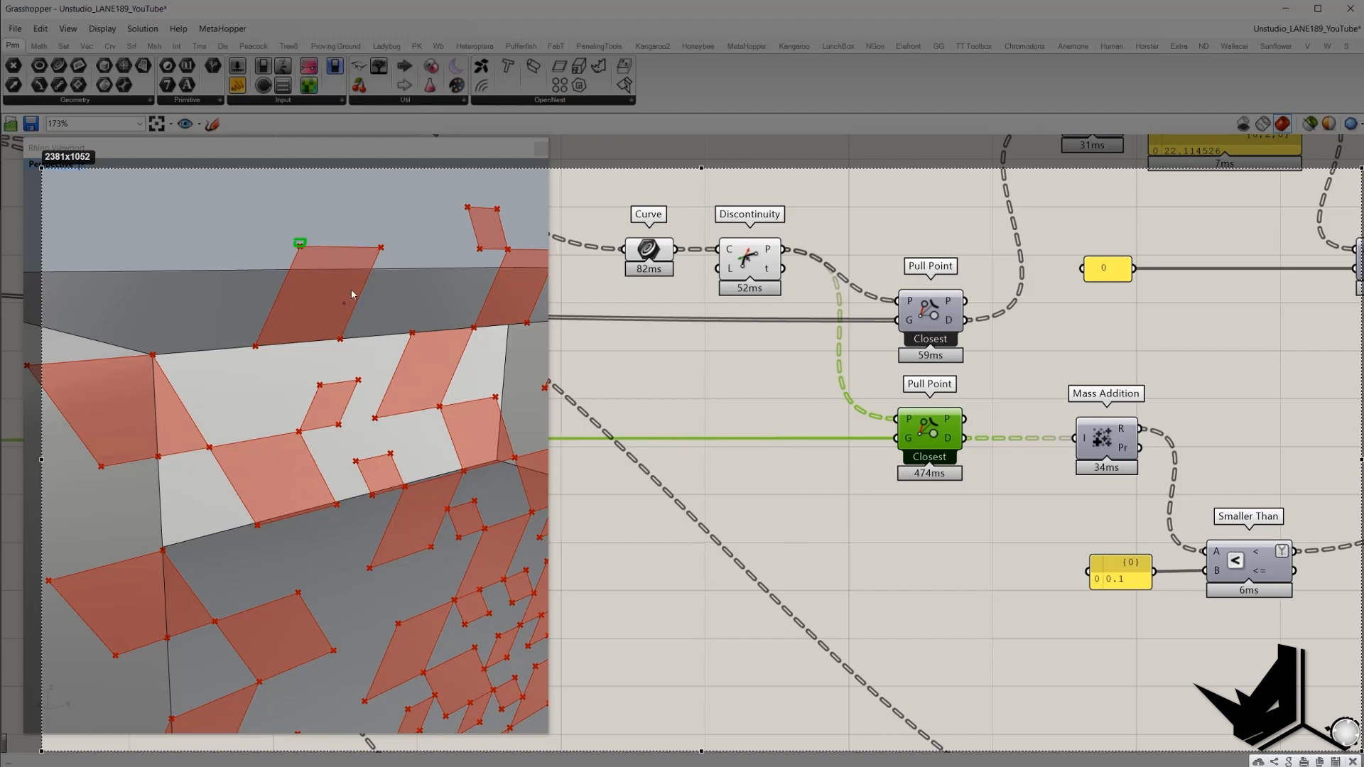
{"action": "left_click", "coordinate": [381, 246]}
{"action": "left_click", "coordinate": [255, 345]}
{"action": "mouse_move", "coordinate": [1072, 451]}
{"action": "left_mouse_down"}
{"action": "mouse_move", "coordinate": [1073, 463]}
{"action": "mouse_move", "coordinate": [1143, 465]}
{"action": "mouse_move", "coordinate": [1068, 461]}
{"action": "left_mouse_up"}
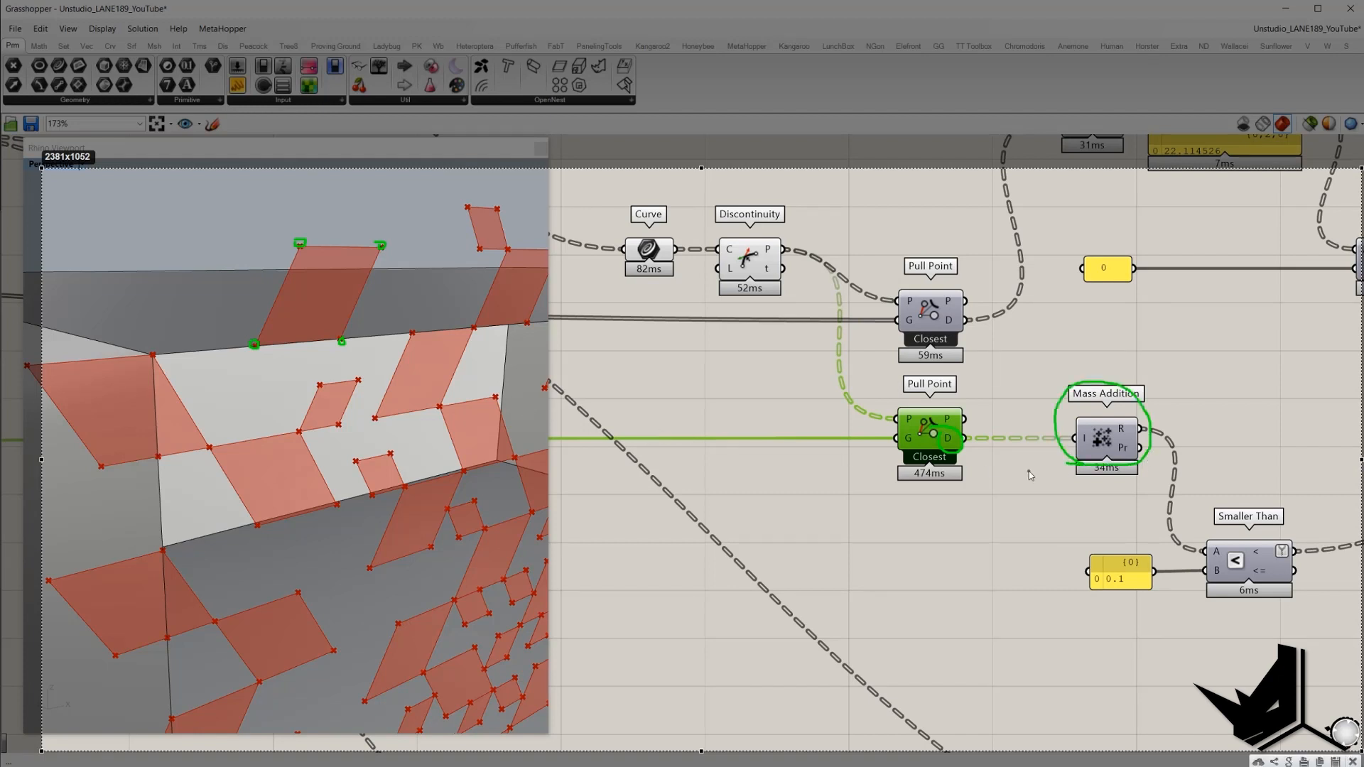
{"action": "left_click_drag", "start_coordinate": [1133, 559], "coordinate": [1116, 601]}
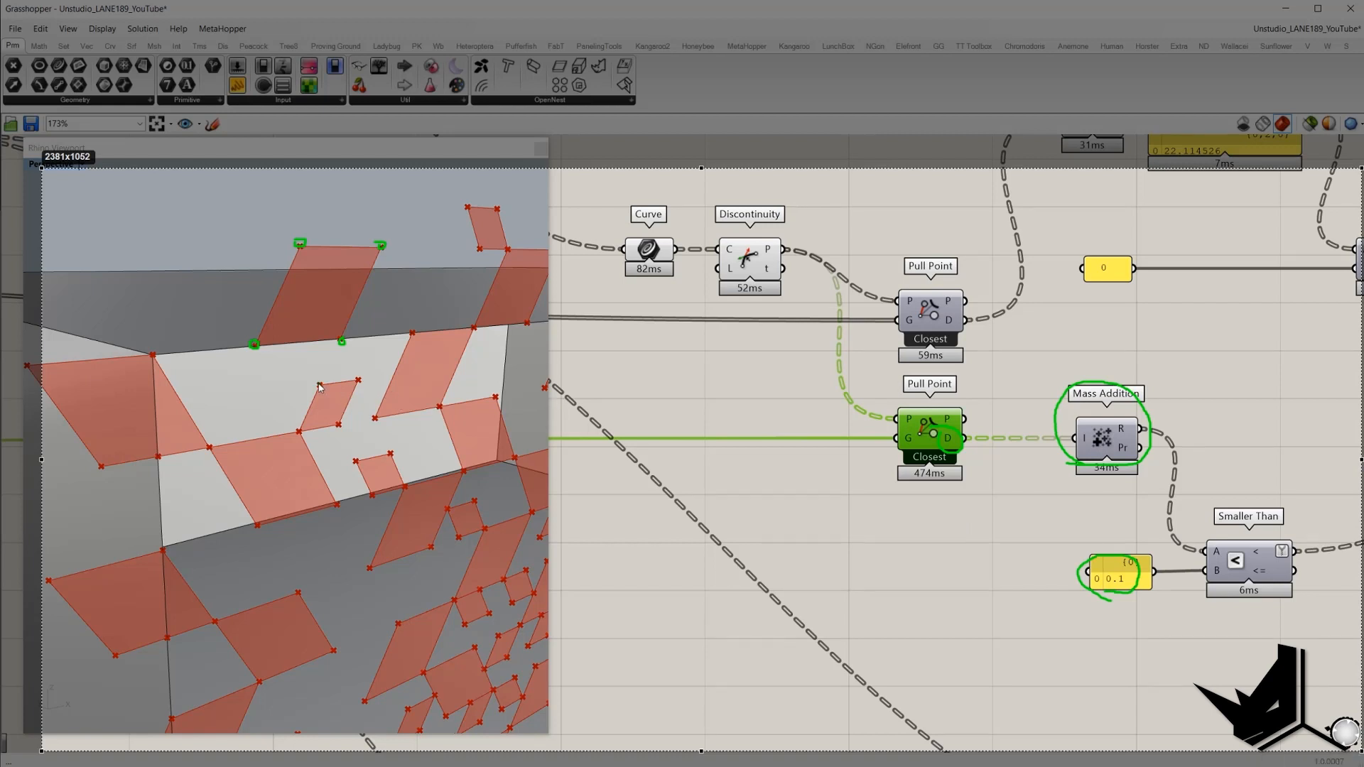
- Outline a module lying inside the façade on the screen capture and label its corners with 0
{"action": "mouse_move", "coordinate": [317, 403]}
{"action": "left_mouse_down"}
{"action": "mouse_move", "coordinate": [295, 426]}
{"action": "mouse_move", "coordinate": [362, 380]}
{"action": "mouse_move", "coordinate": [340, 426]}
{"action": "mouse_move", "coordinate": [297, 427]}
{"action": "mouse_move", "coordinate": [317, 386]}
{"action": "mouse_move", "coordinate": [361, 382]}
{"action": "left_mouse_up"}
{"action": "left_click_drag", "start_coordinate": [297, 427], "coordinate": [341, 424]}
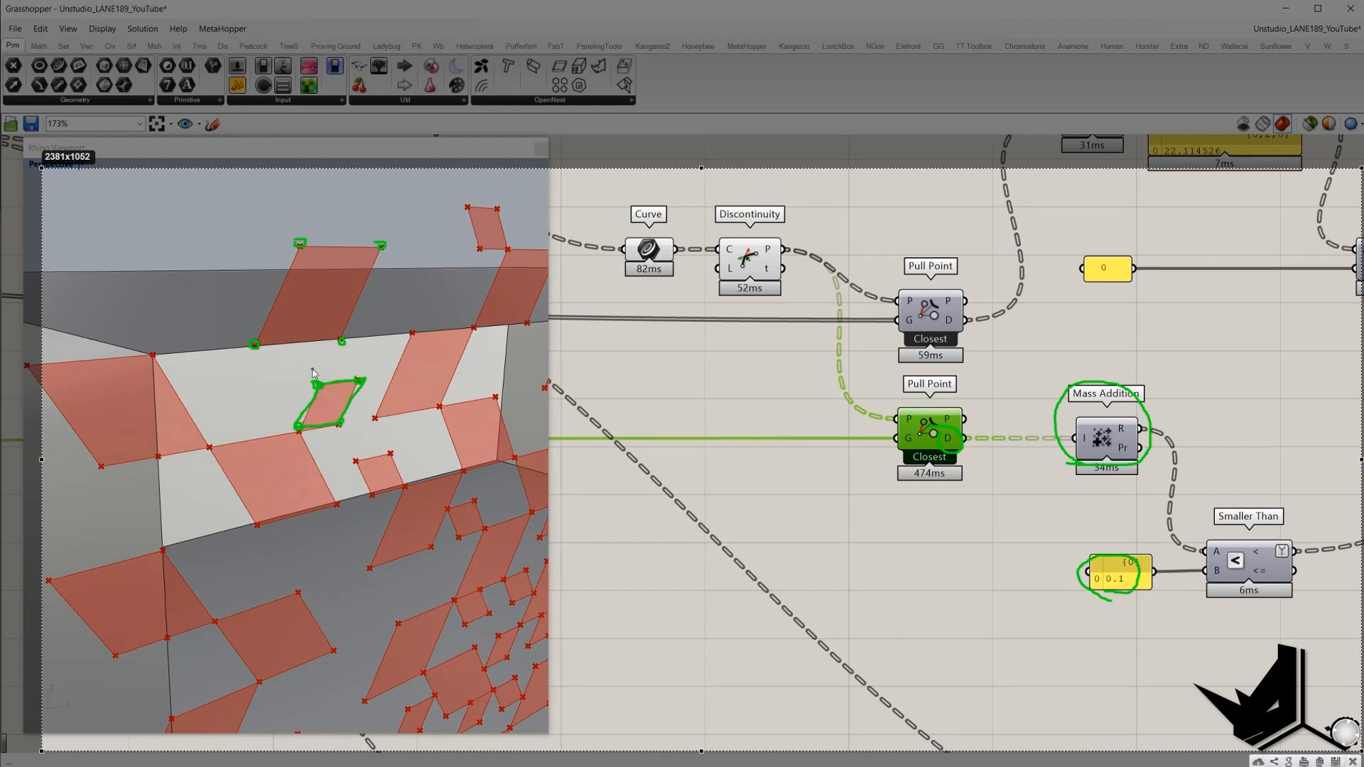
{"action": "left_click_drag", "start_coordinate": [315, 370], "coordinate": [373, 368]}
{"action": "left_click_drag", "start_coordinate": [350, 436], "coordinate": [290, 446]}
- Label the edge-crossing module's two corners on the façade with 0 and its two outer corners with ≠0
{"action": "left_click_drag", "start_coordinate": [251, 354], "coordinate": [250, 356]}
{"action": "mouse_move", "coordinate": [356, 346]}
{"action": "left_mouse_down"}
{"action": "mouse_move", "coordinate": [351, 361]}
{"action": "mouse_move", "coordinate": [352, 344]}
{"action": "left_mouse_up"}
{"action": "left_click_drag", "start_coordinate": [379, 244], "coordinate": [384, 245]}
{"action": "left_click_drag", "start_coordinate": [297, 243], "coordinate": [304, 244]}
{"action": "left_click_drag", "start_coordinate": [377, 227], "coordinate": [389, 225]}
{"action": "left_click_drag", "start_coordinate": [377, 231], "coordinate": [402, 221]}
{"action": "left_click_drag", "start_coordinate": [284, 224], "coordinate": [293, 228]}
{"action": "mouse_move", "coordinate": [296, 215]}
{"action": "left_mouse_down"}
{"action": "mouse_move", "coordinate": [287, 231]}
{"action": "mouse_move", "coordinate": [307, 218]}
{"action": "left_mouse_up"}
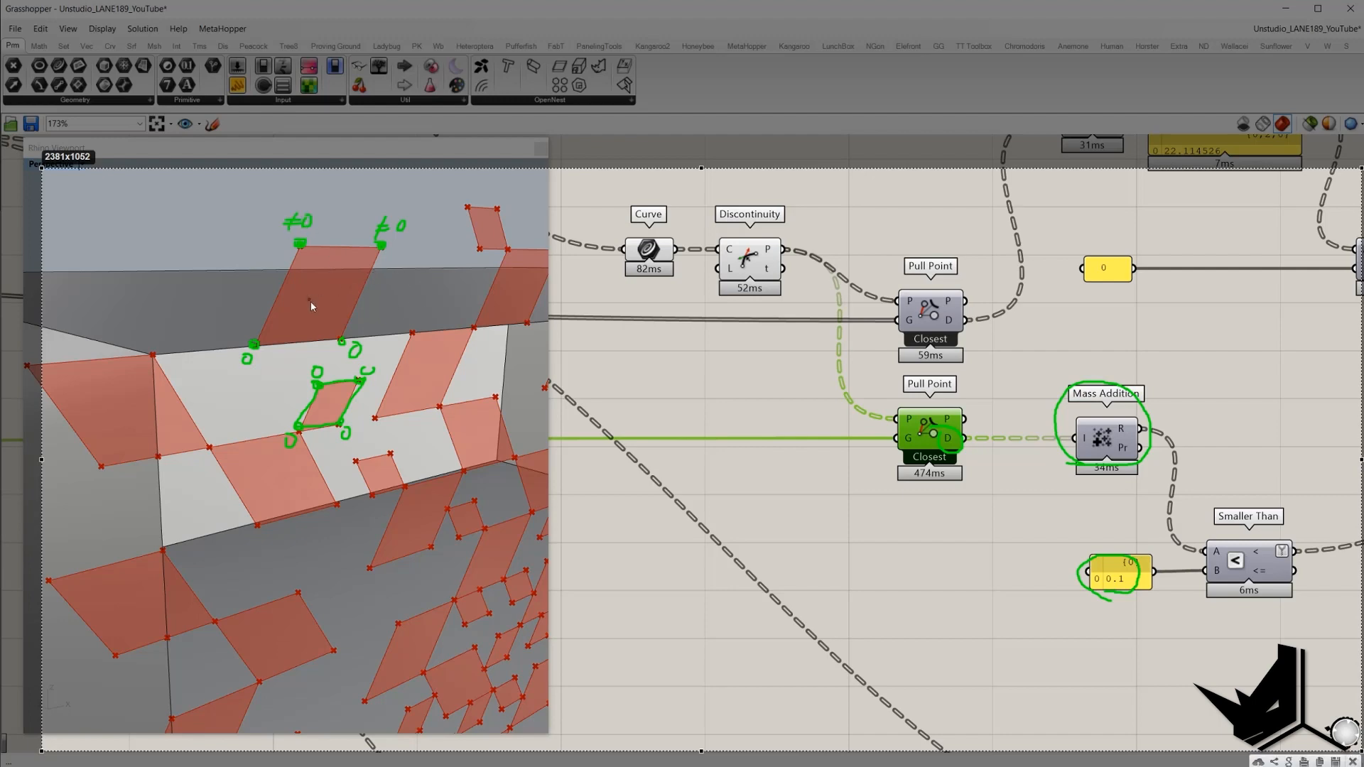
{"action": "mouse_move", "coordinate": [307, 302]}
{"action": "left_mouse_down"}
{"action": "mouse_move", "coordinate": [375, 280]}
{"action": "mouse_move", "coordinate": [345, 309]}
{"action": "left_mouse_up"}
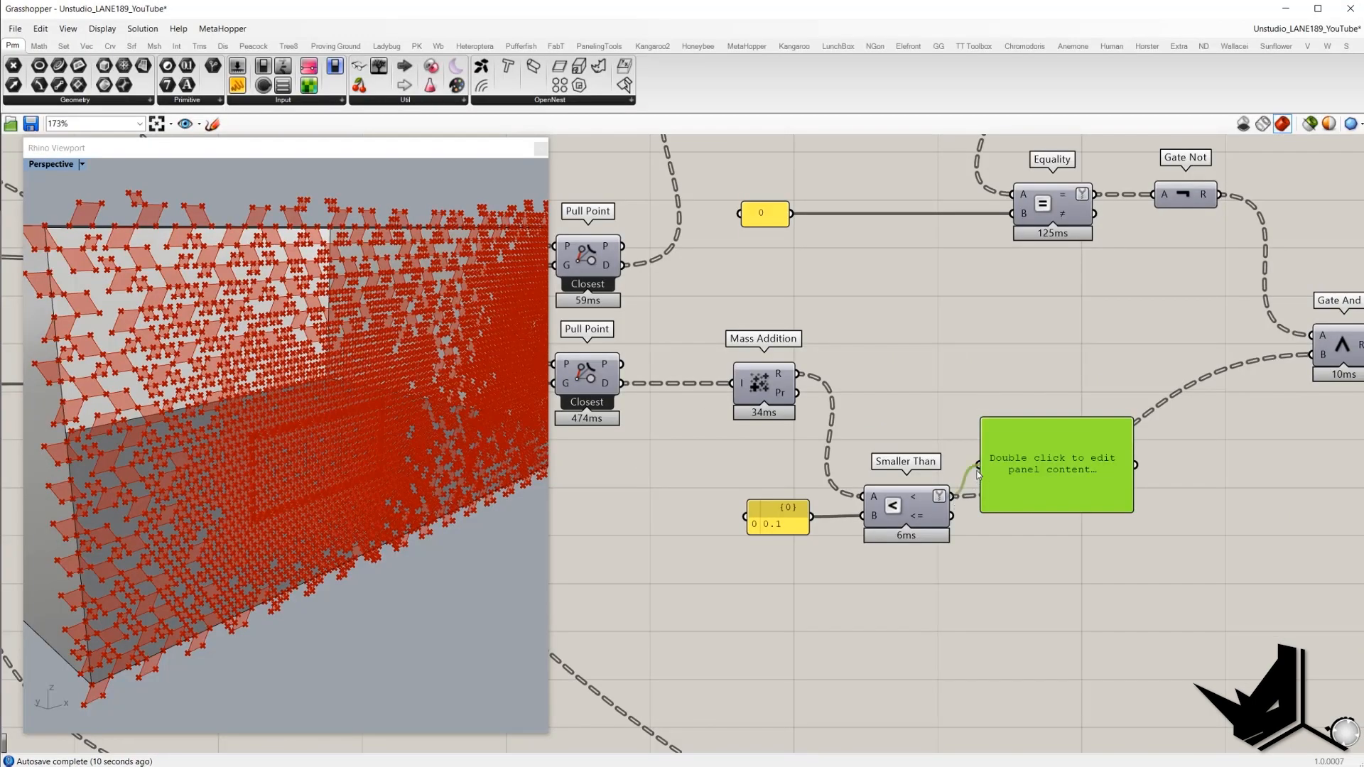
- Connect a panel to Smaller Than's output to read its Boolean values, and delete the panel again
{"action": "left_click_drag", "start_coordinate": [951, 496], "coordinate": [989, 404]}
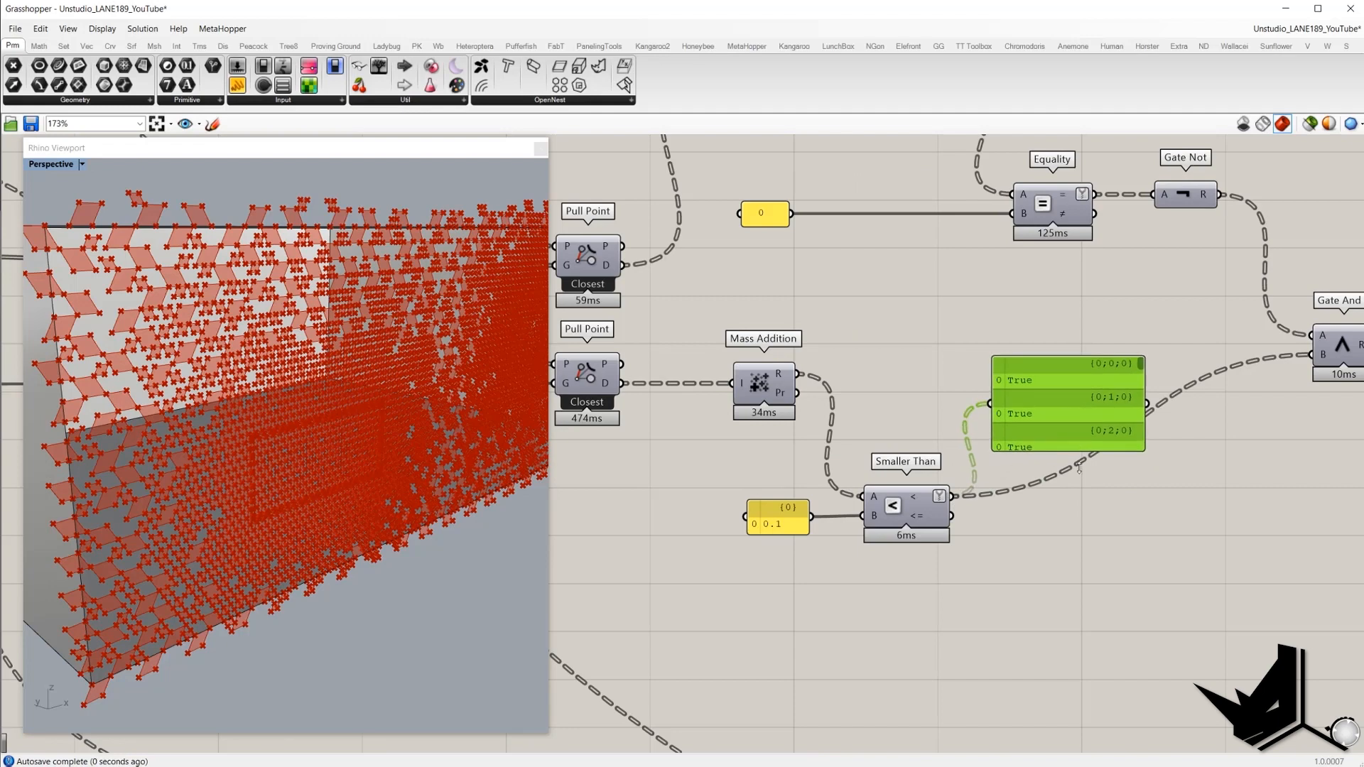
{"action": "left_click_drag", "start_coordinate": [1079, 468], "coordinate": [1079, 644]}
{"action": "left_click_drag", "start_coordinate": [1139, 368], "coordinate": [1132, 456]}
{"action": "scroll", "coordinate": [1140, 461], "scroll_direction": "down", "scroll_amount": 1}
{"action": "key", "text": "Delete"}
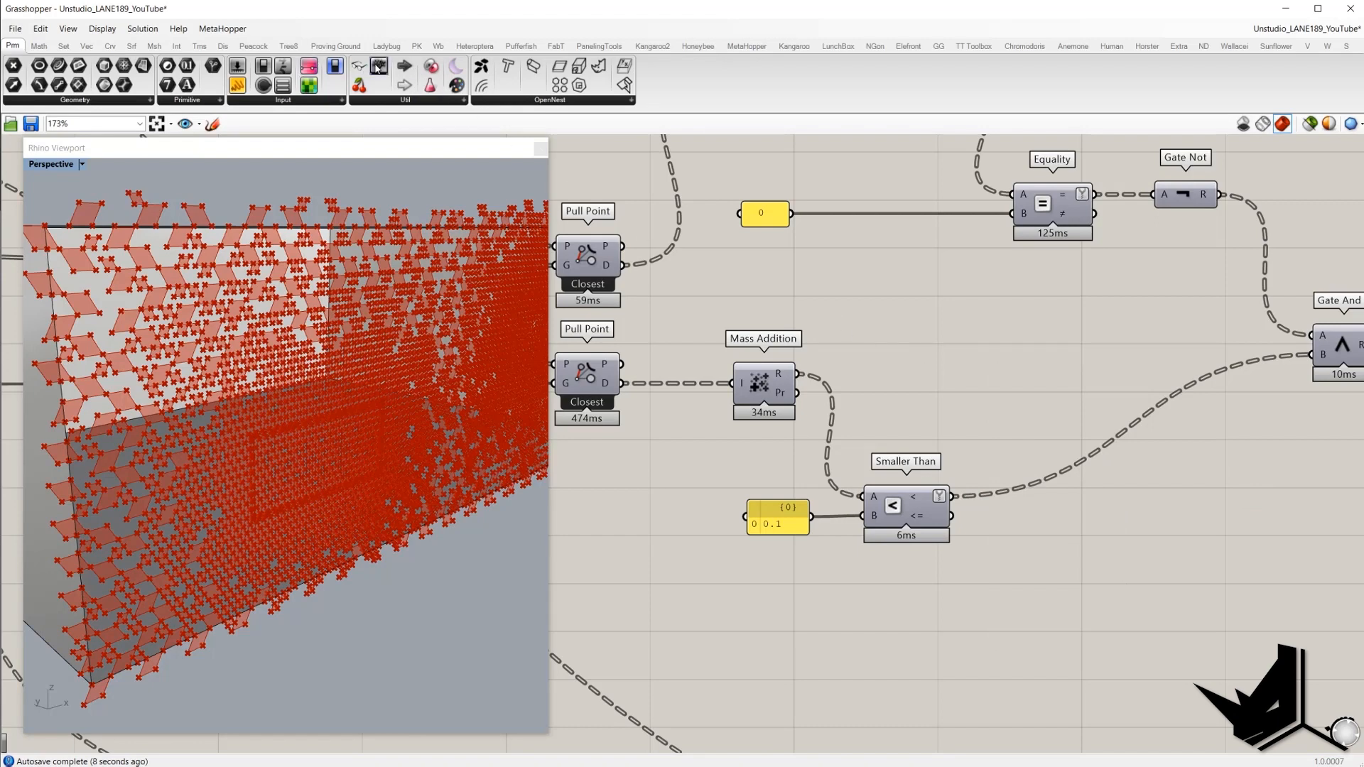
- Add a Param Viewer to Smaller Than's output, enlarge it and show the start of its branch list
{"action": "left_click", "coordinate": [1035, 432]}
{"action": "left_click_drag", "start_coordinate": [987, 469], "coordinate": [1042, 450]}
{"action": "left_click_drag", "start_coordinate": [952, 496], "coordinate": [1084, 507]}
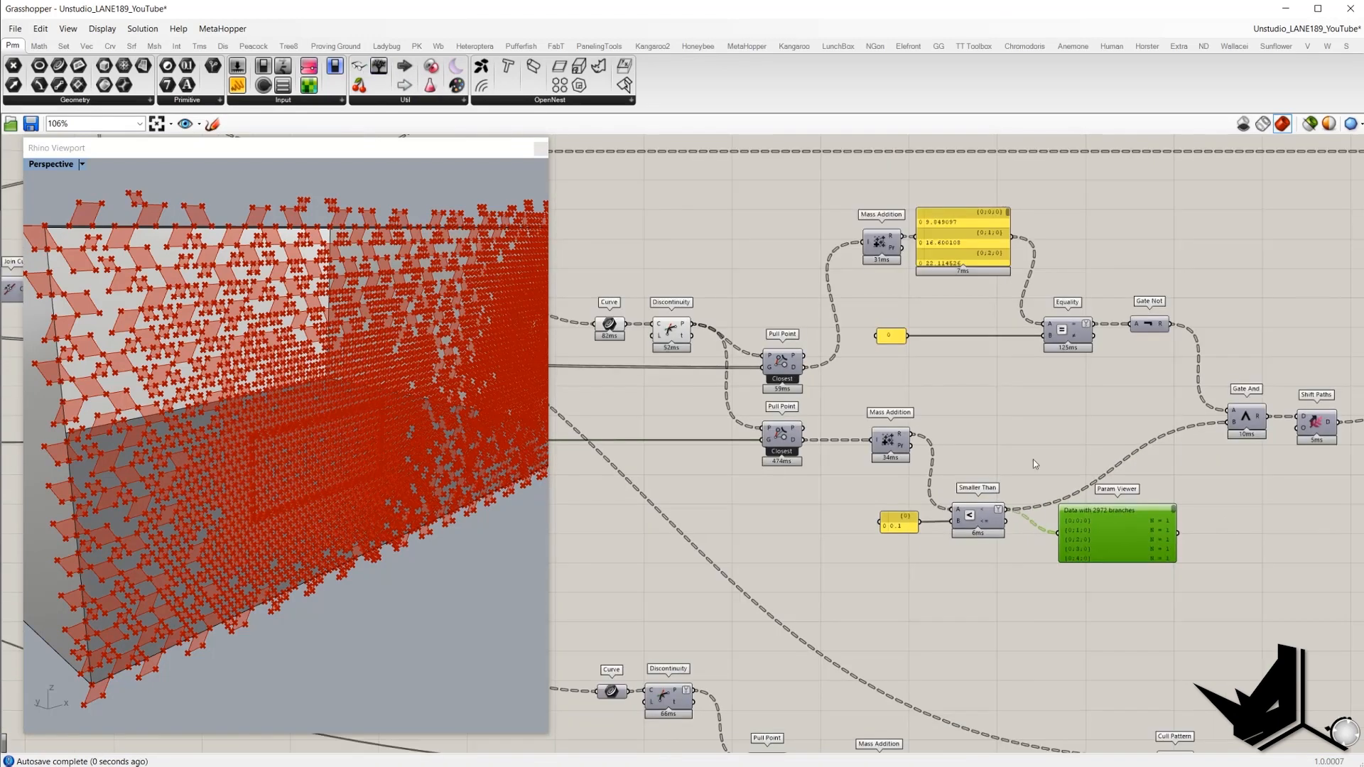
{"action": "scroll", "coordinate": [1125, 595], "scroll_direction": "up", "scroll_amount": 3}
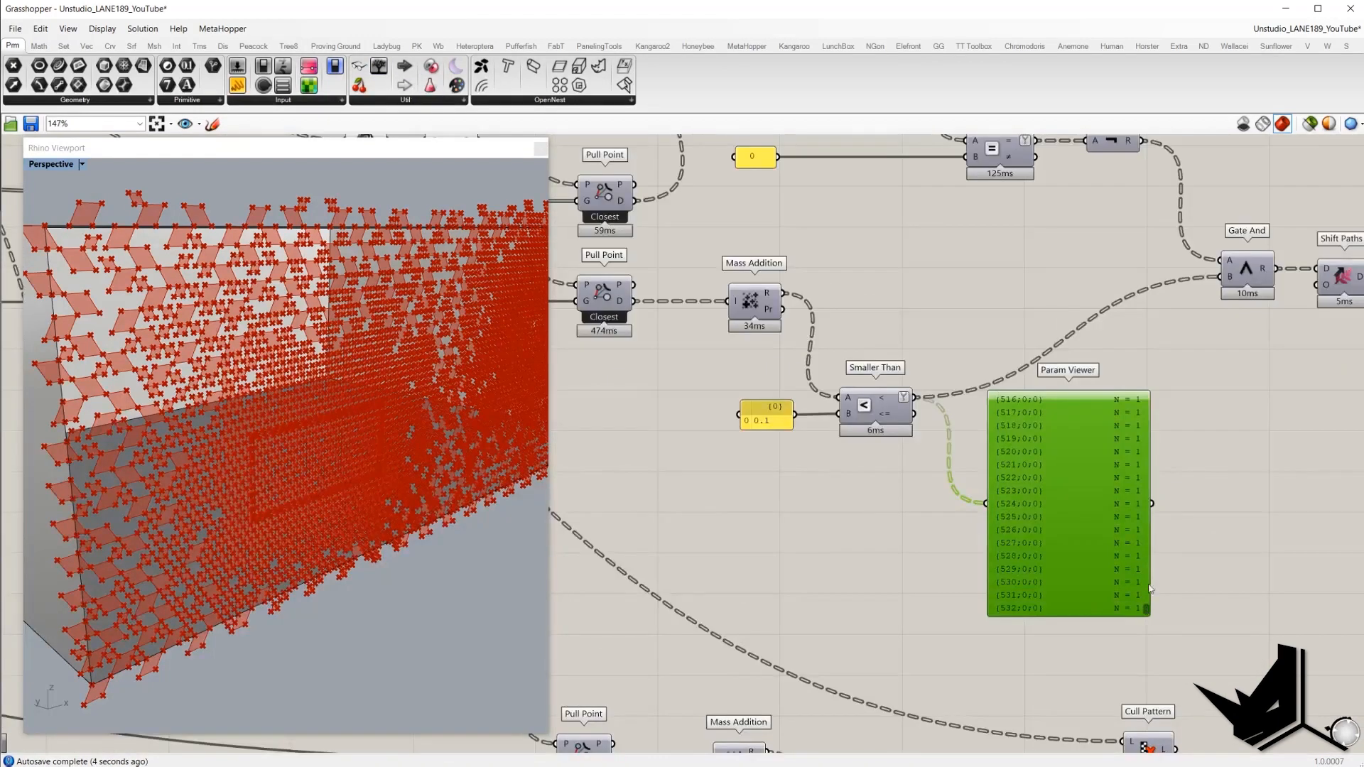
{"action": "left_click_drag", "start_coordinate": [1149, 586], "coordinate": [1143, 358]}
{"action": "right_click_drag", "start_coordinate": [1058, 416], "coordinate": [1104, 494]}
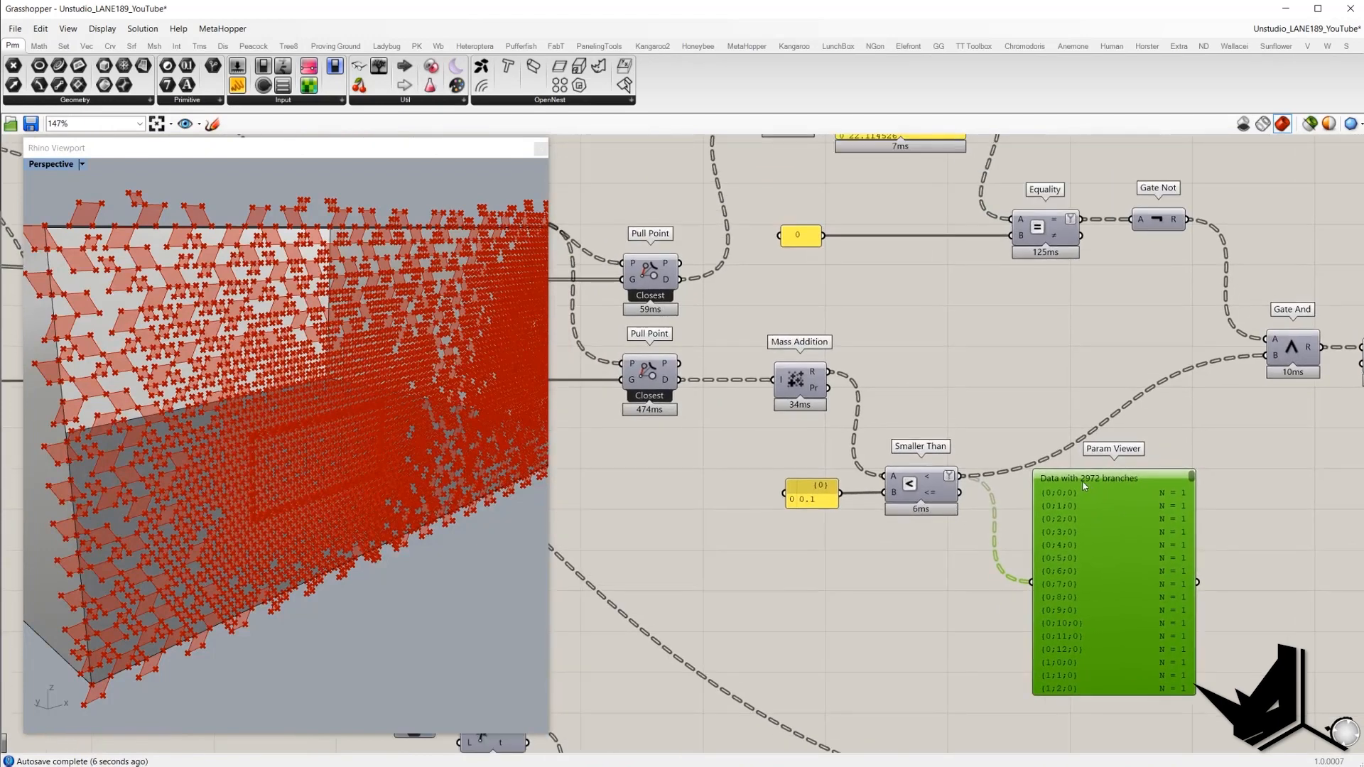
- Add a second Param Viewer and connect it to the F output of Surface Split
{"action": "right_click_drag", "start_coordinate": [908, 342], "coordinate": [1277, 518]}
{"action": "right_click_drag", "start_coordinate": [710, 273], "coordinate": [989, 420]}
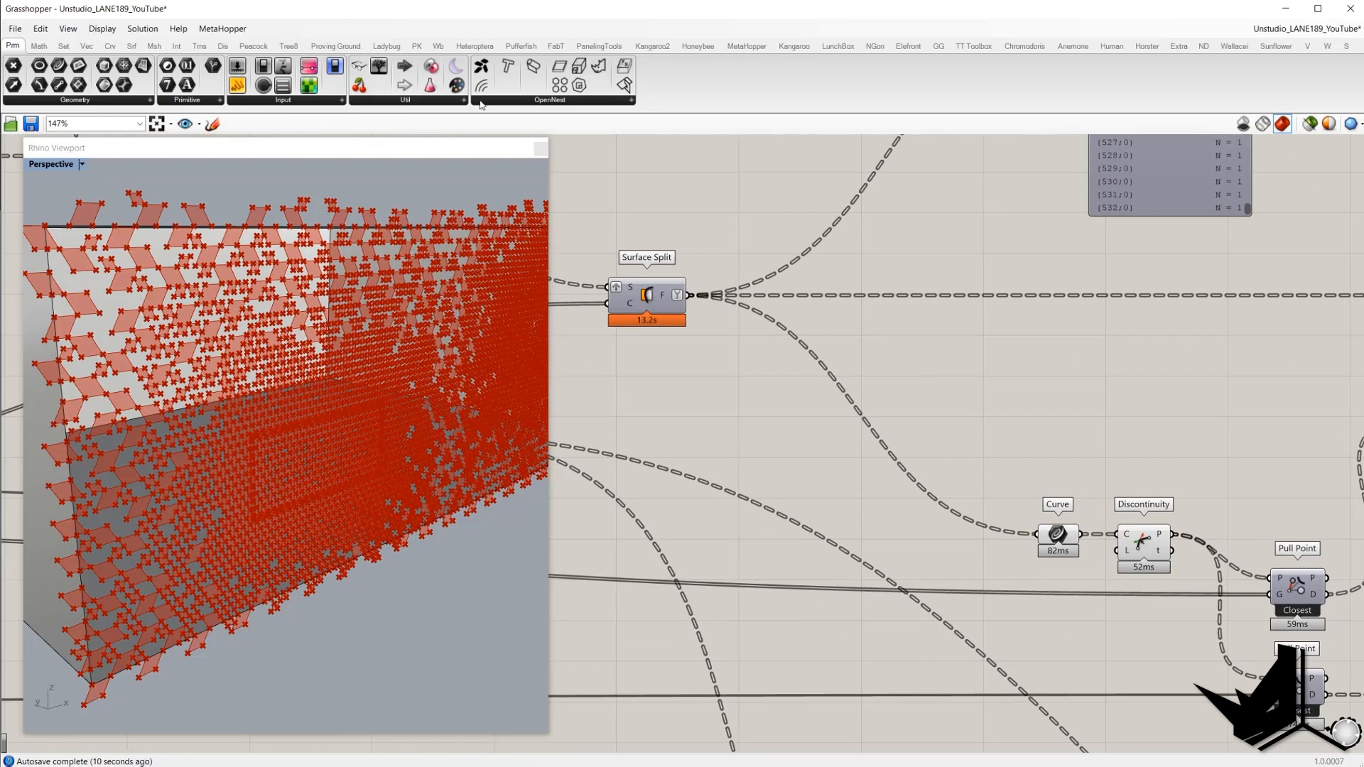
{"action": "left_click_drag", "start_coordinate": [379, 66], "coordinate": [912, 339]}
{"action": "left_click_drag", "start_coordinate": [691, 296], "coordinate": [831, 341]}
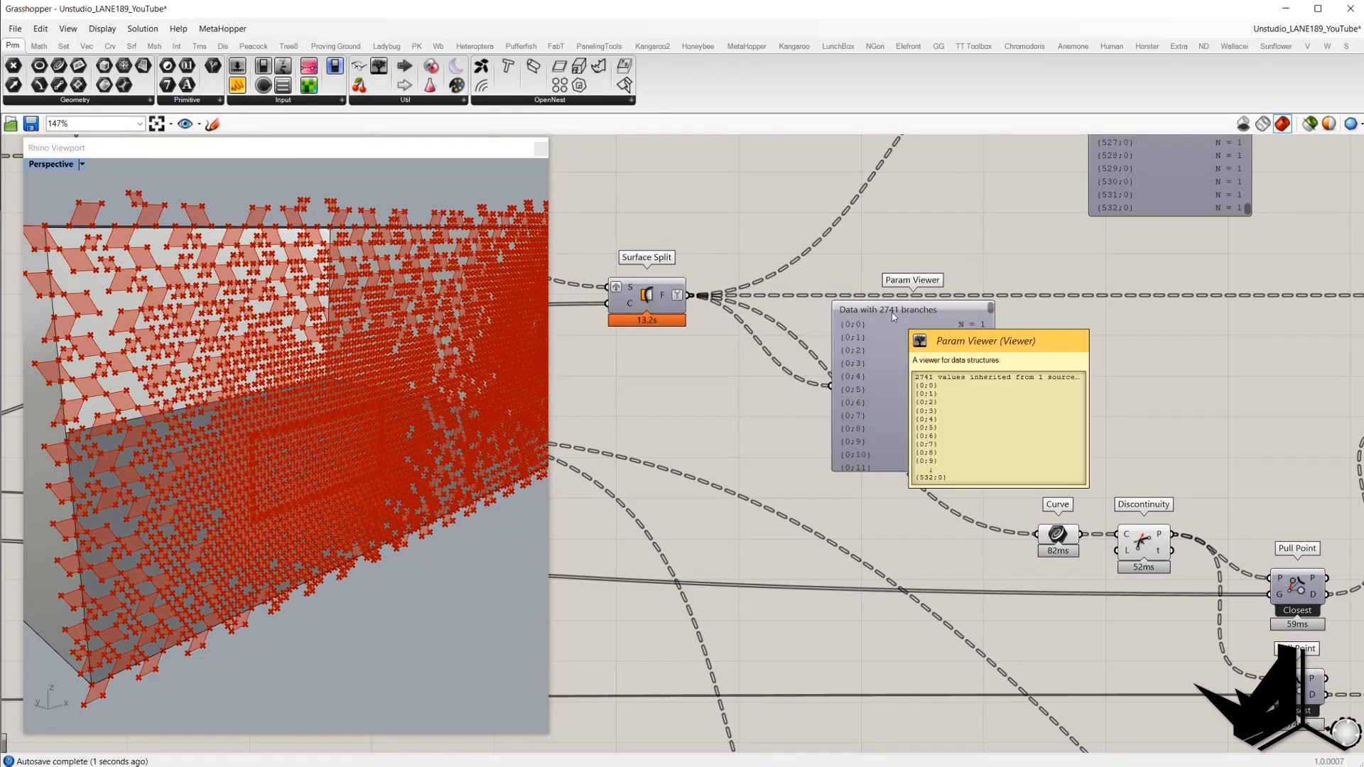
- Move Surface Split's new Param Viewer across the canvas next to the one on Smaller Than's output
{"action": "scroll", "coordinate": [835, 295], "scroll_direction": "down", "scroll_amount": 5}
{"action": "left_click_drag", "start_coordinate": [902, 337], "coordinate": [996, 364]}
{"action": "scroll", "coordinate": [1014, 353], "scroll_direction": "up", "scroll_amount": 4}
{"action": "left_click", "coordinate": [998, 524], "text": "shift"}
{"action": "left_click_drag", "start_coordinate": [994, 473], "coordinate": [1036, 517]}
{"action": "right_click_drag", "start_coordinate": [1036, 516], "coordinate": [1016, 418]}
{"action": "left_click", "coordinate": [1134, 503]}
{"action": "left_click_drag", "start_coordinate": [1003, 391], "coordinate": [1004, 371]}
- Arrange the two Param Viewers one above the other and compare their branch paths
{"action": "scroll", "coordinate": [1056, 542], "scroll_direction": "up", "scroll_amount": 2}
{"action": "left_click_drag", "start_coordinate": [1117, 429], "coordinate": [993, 667]}
{"action": "scroll", "coordinate": [991, 668], "scroll_direction": "up", "scroll_amount": 2}
{"action": "scroll", "coordinate": [996, 712], "scroll_direction": "down", "scroll_amount": 1}
{"action": "left_click_drag", "start_coordinate": [1006, 725], "coordinate": [977, 339]}
{"action": "left_click_drag", "start_coordinate": [1136, 686], "coordinate": [1128, 466]}
{"action": "left_click_drag", "start_coordinate": [1040, 456], "coordinate": [1080, 479]}
{"action": "scroll", "coordinate": [1082, 481], "scroll_direction": "down", "scroll_amount": 3}
- Add a Shift Paths component and connect its D input to Smaller Than's output
{"action": "double_click", "coordinate": [910, 469]}
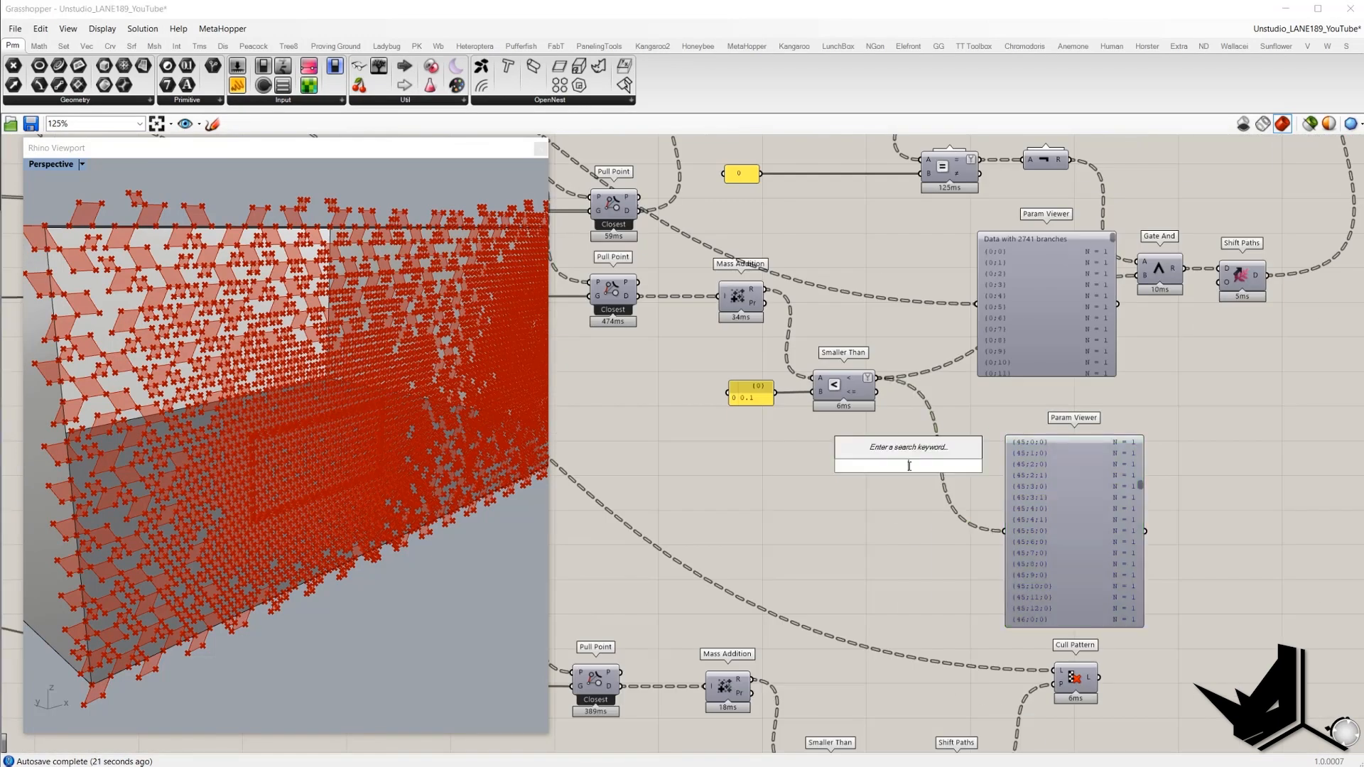
{"action": "type", "text": "shift"}
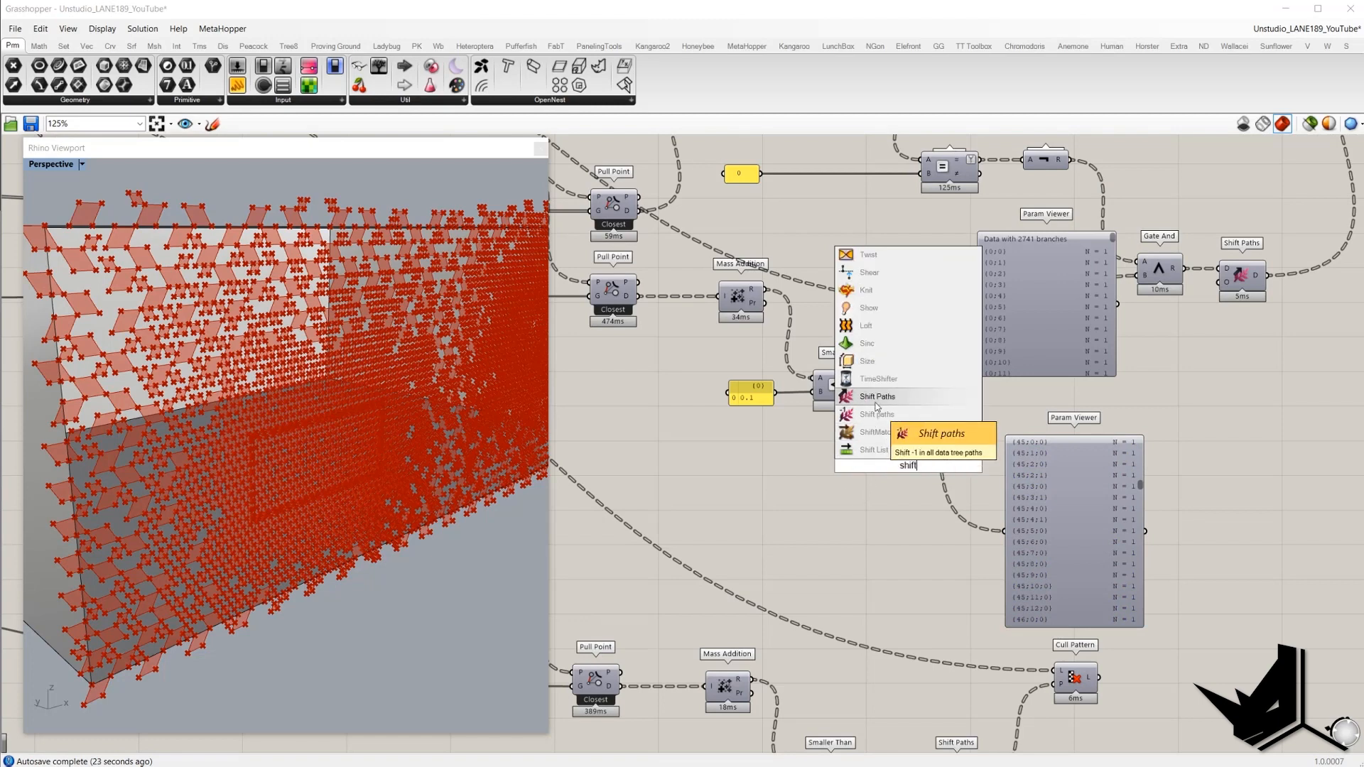
{"action": "left_click", "coordinate": [893, 398]}
{"action": "left_click_drag", "start_coordinate": [892, 465], "coordinate": [878, 378]}
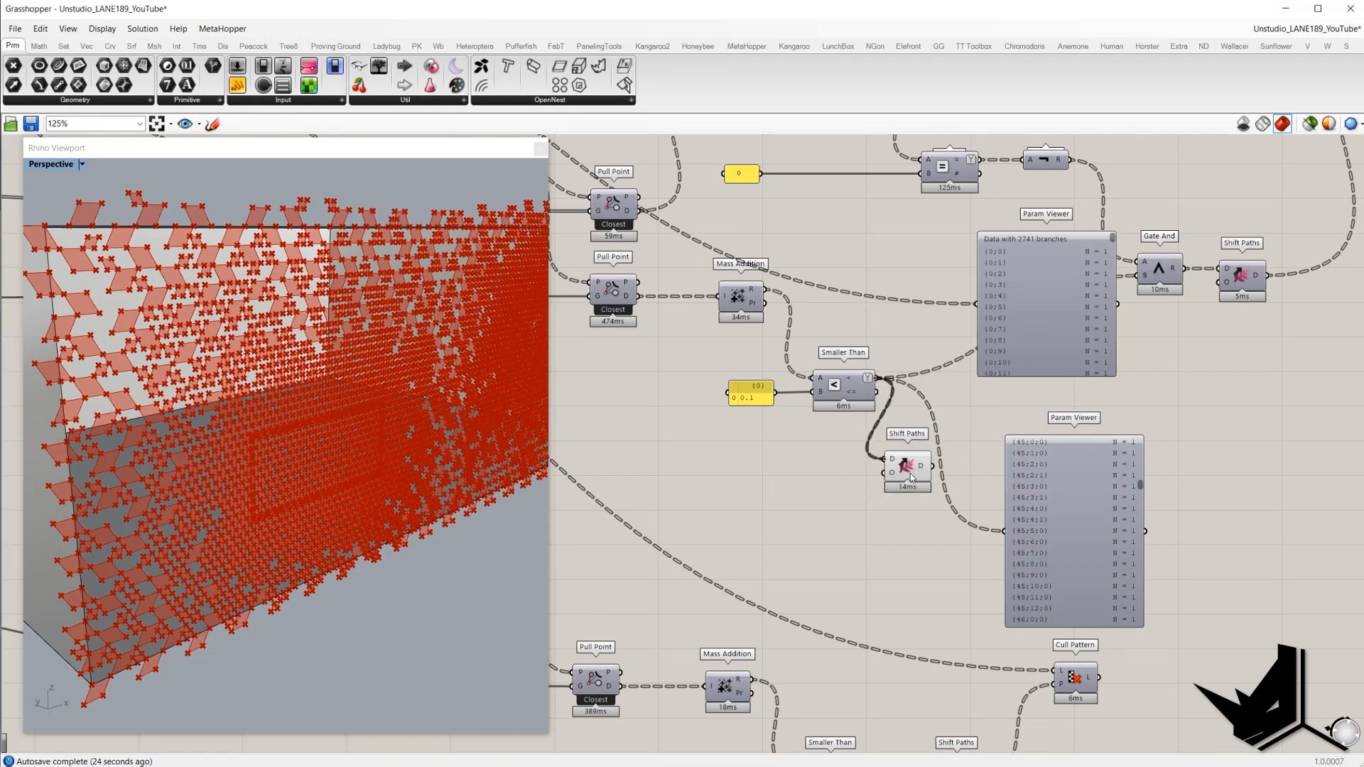
- Feed Shift Paths an offset of -1 from a panel and route its result into the lower Param Viewer
{"action": "double_click", "coordinate": [828, 481]}
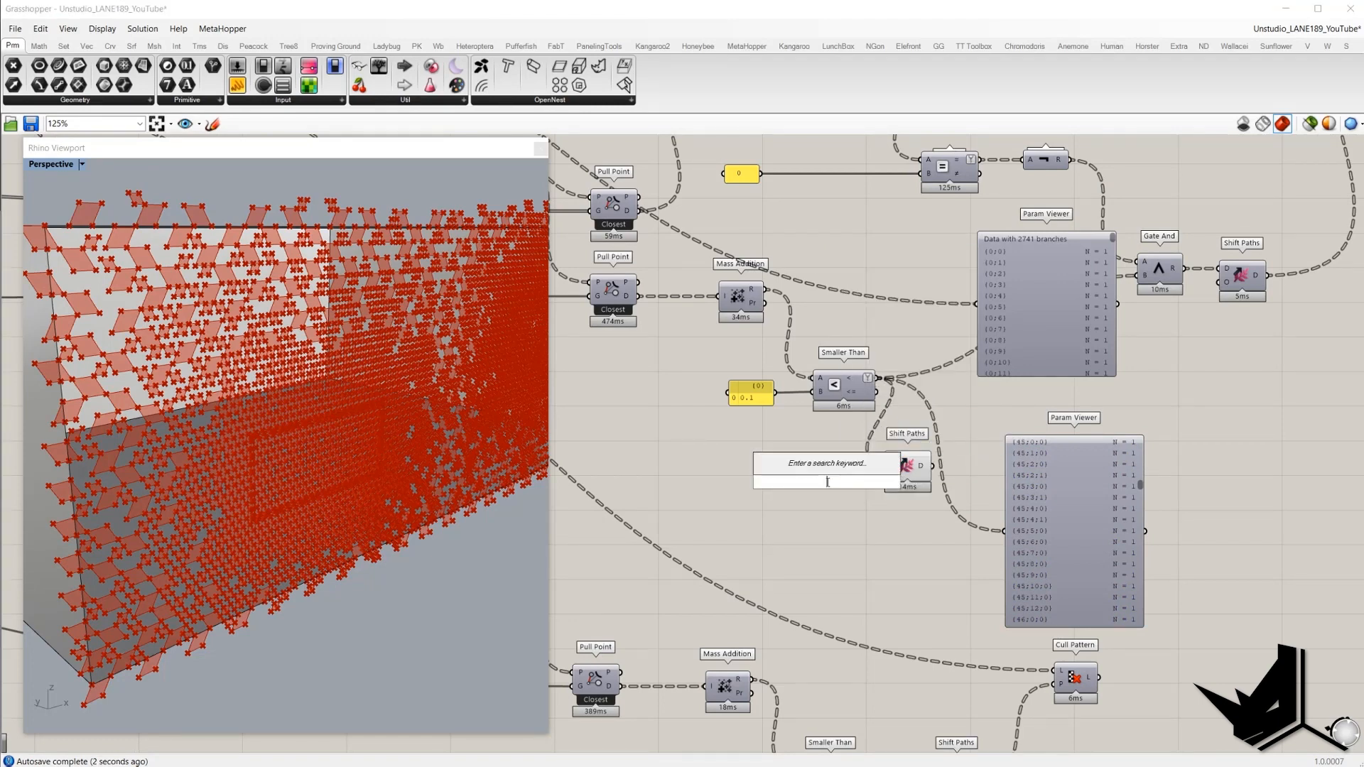
{"action": "type", "text": "//-1"}
{"action": "key", "text": "Return"}
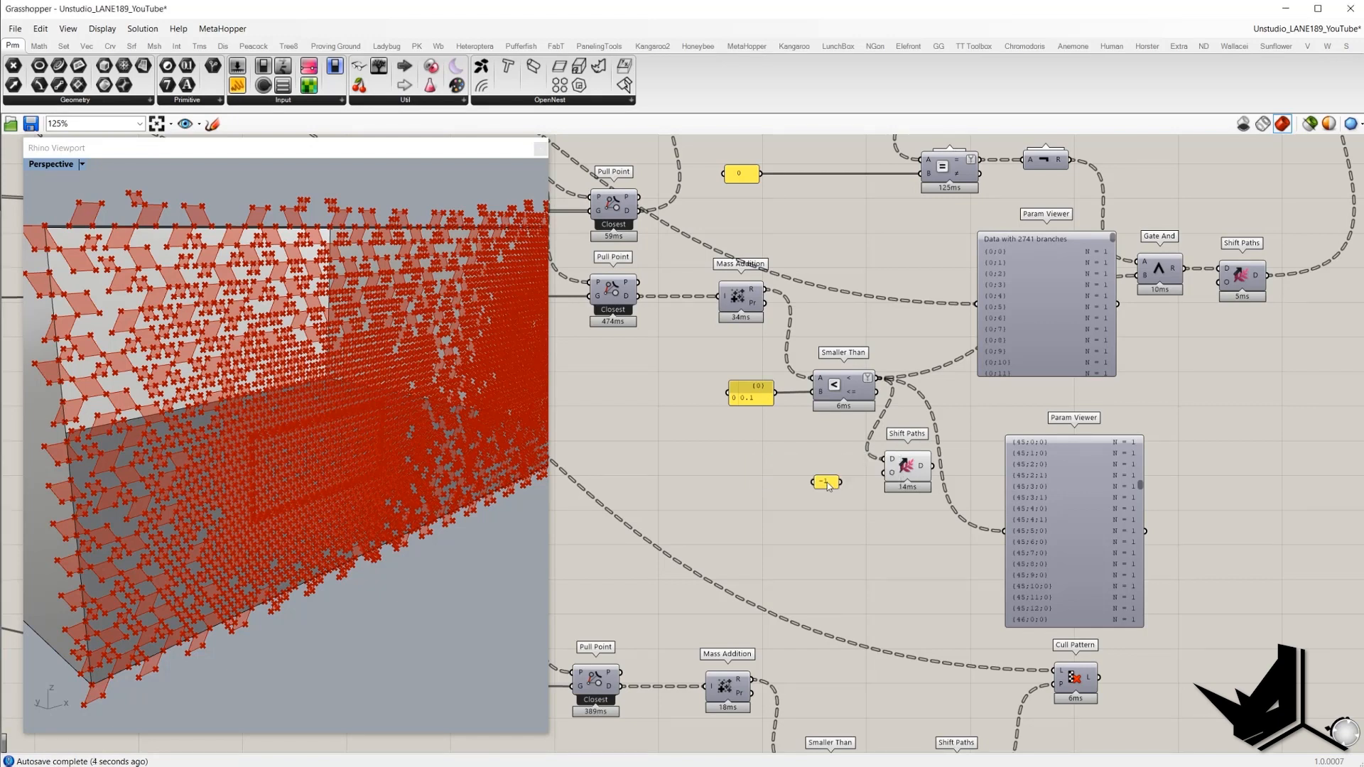
{"action": "scroll", "coordinate": [847, 489], "scroll_direction": "up", "scroll_amount": 2}
{"action": "left_click_drag", "start_coordinate": [843, 480], "coordinate": [1035, 537]}
{"action": "left_click_drag", "start_coordinate": [1194, 478], "coordinate": [1197, 395]}
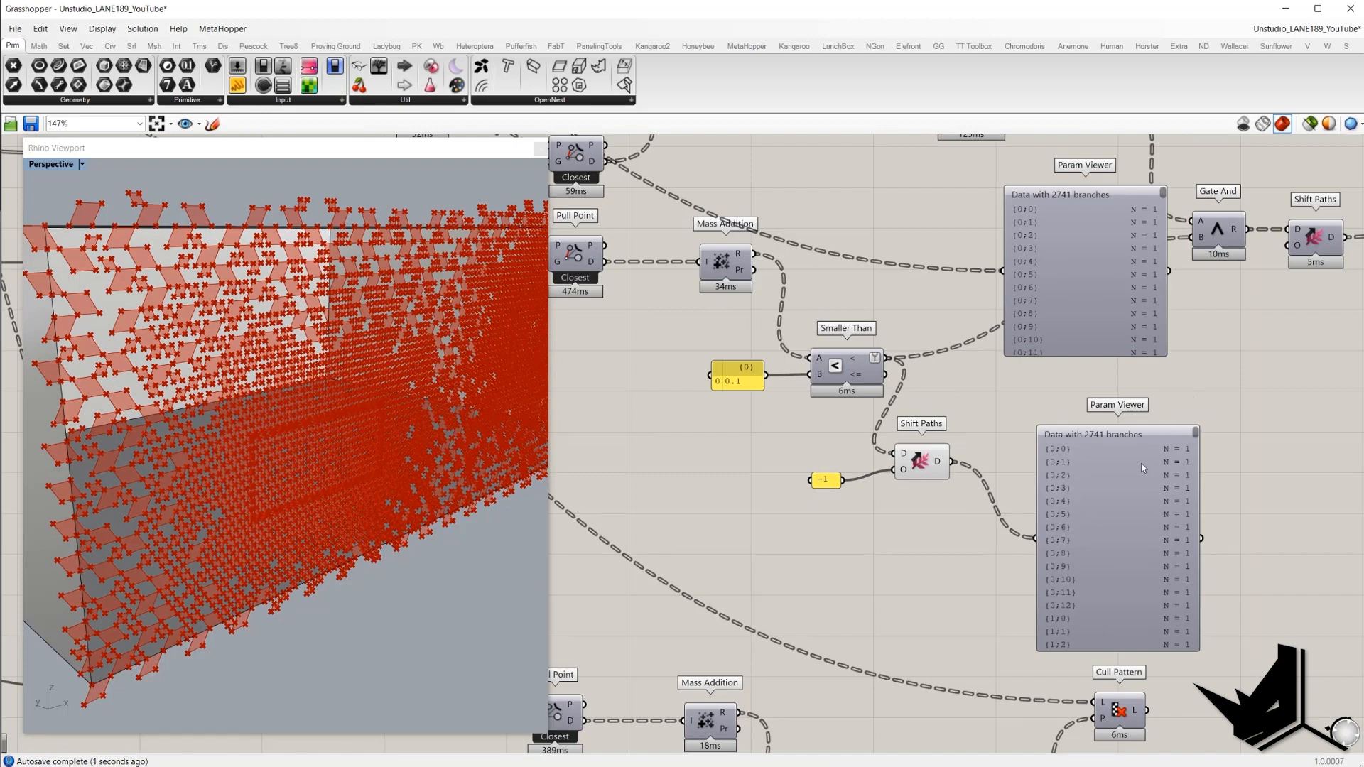
{"action": "left_click_drag", "start_coordinate": [1141, 464], "coordinate": [1178, 506]}
{"action": "left_click", "coordinate": [1093, 263]}
- Add a Cull Pattern component with Surface Split's pieces as its list and the Shift Paths result as its pattern
{"action": "double_click", "coordinate": [1021, 431]}
{"action": "type", "text": "cull"}
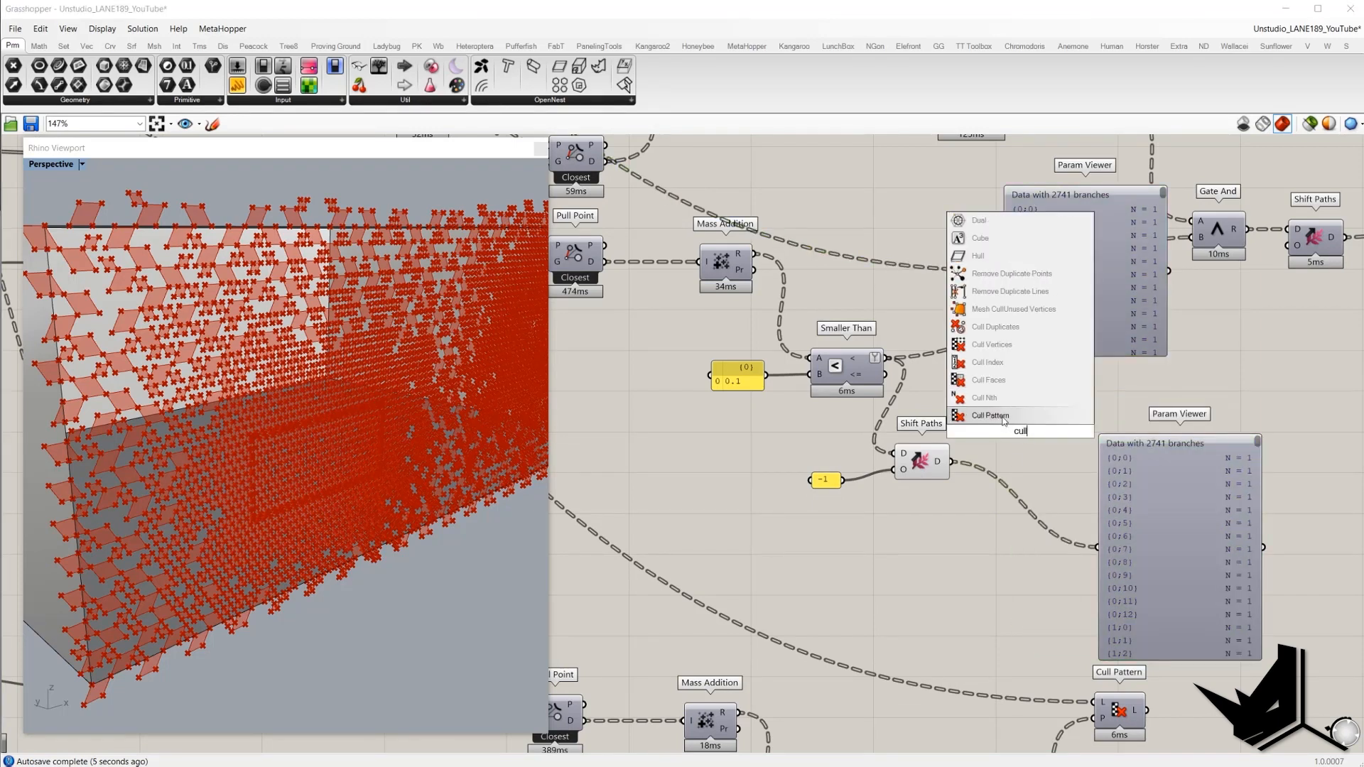
{"action": "left_click", "coordinate": [995, 415]}
{"action": "scroll", "coordinate": [980, 420], "scroll_direction": "down", "scroll_amount": 5}
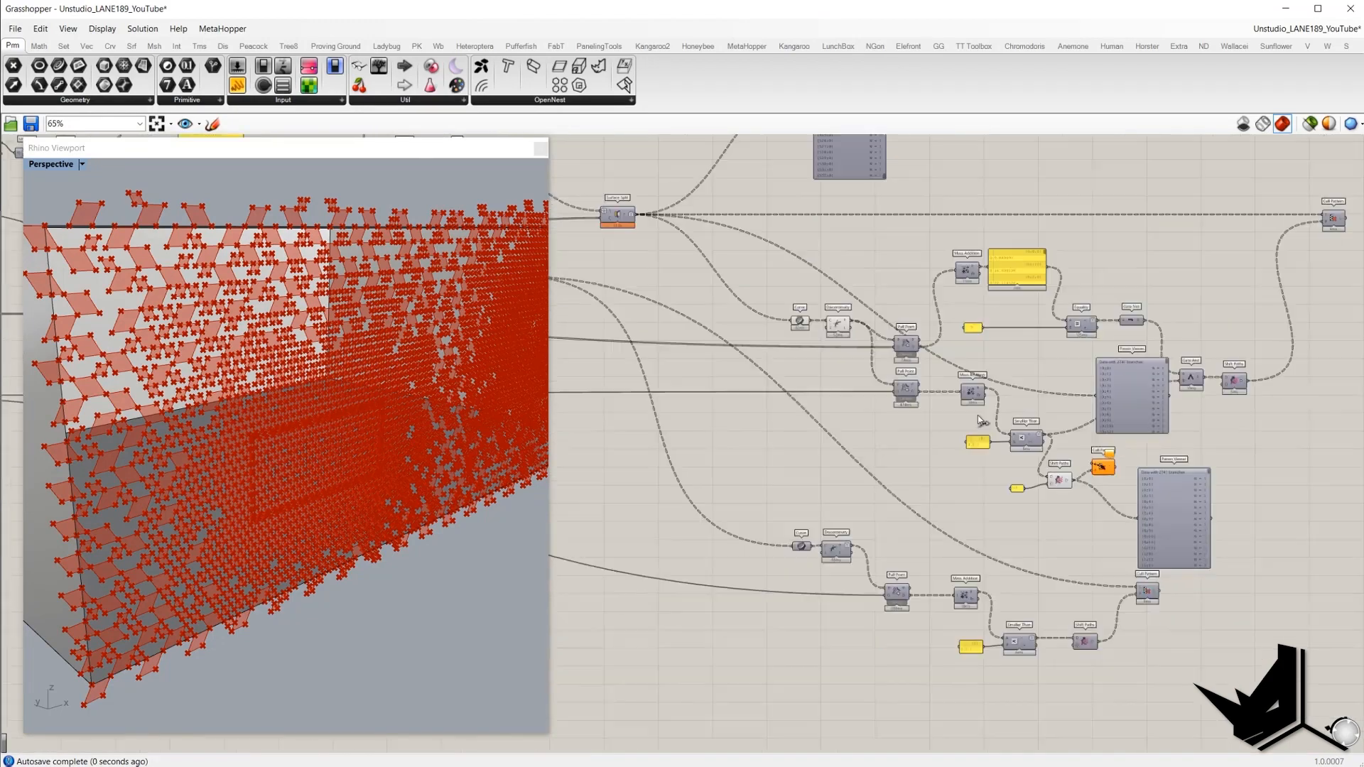
{"action": "left_click_drag", "start_coordinate": [1092, 462], "coordinate": [635, 216]}
{"action": "scroll", "coordinate": [1103, 468], "scroll_direction": "up", "scroll_amount": 5}
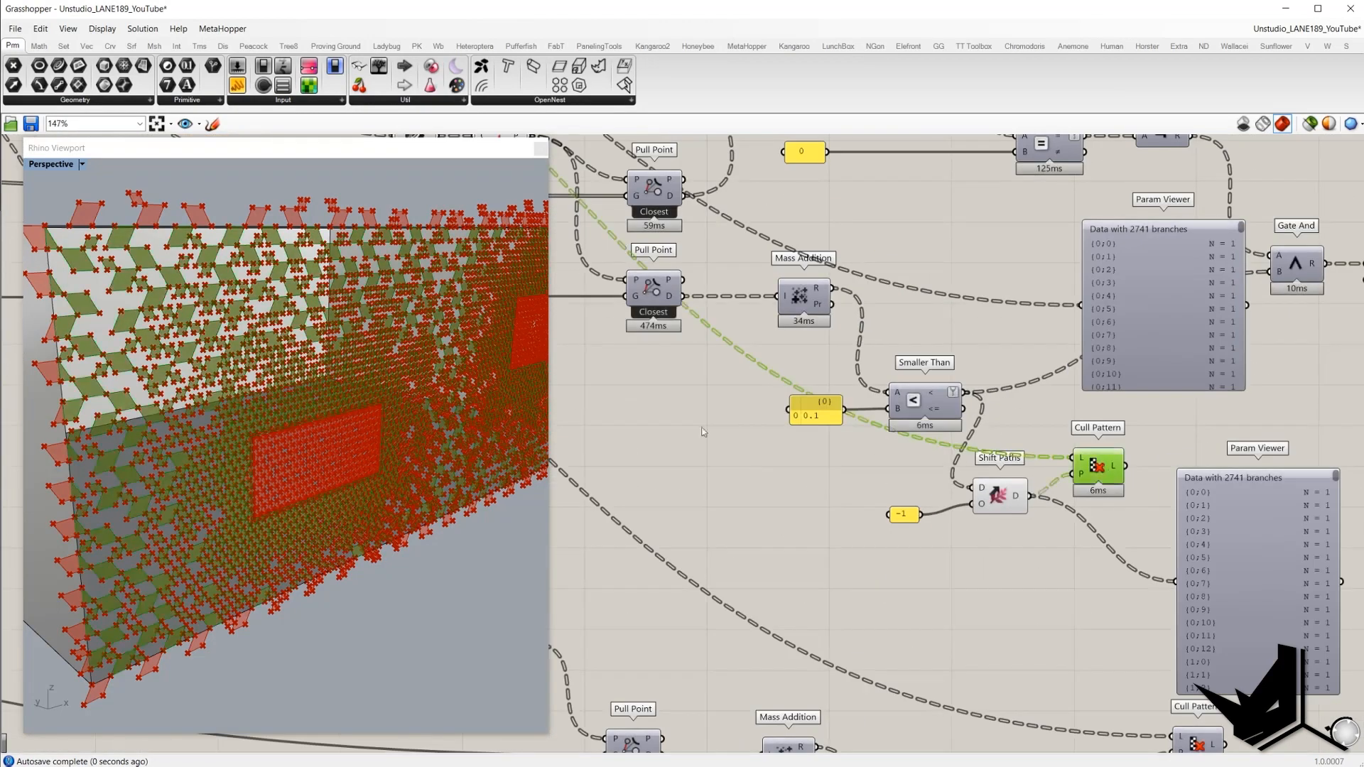
- Hide the previews of the preceding components to isolate the new Cull Pattern's surfaces in the viewport
{"action": "scroll", "coordinate": [295, 411], "scroll_direction": "down", "scroll_amount": 6}
{"action": "right_click_drag", "start_coordinate": [296, 411], "coordinate": [320, 347]}
{"action": "right_click_drag", "start_coordinate": [938, 392], "coordinate": [1110, 454]}
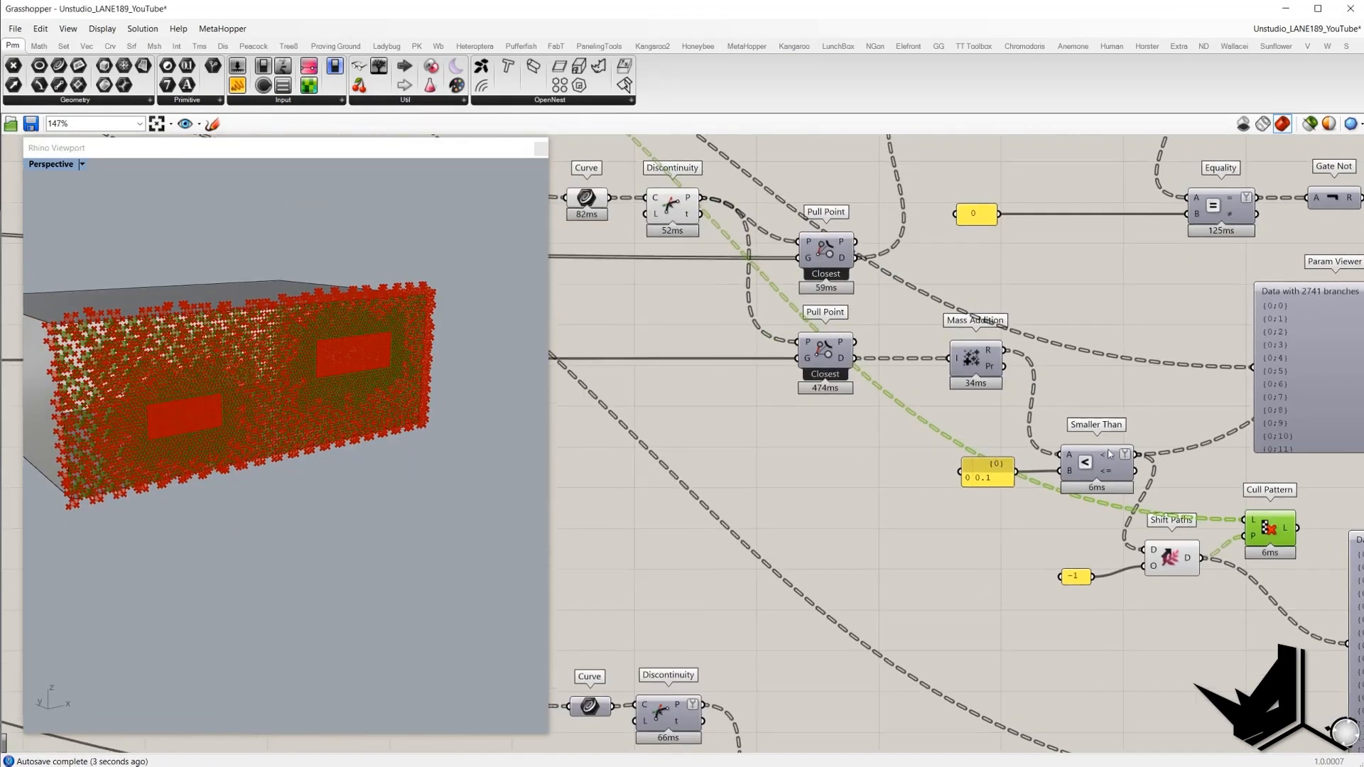
{"action": "scroll", "coordinate": [922, 377], "scroll_direction": "down", "scroll_amount": 3}
{"action": "left_click_drag", "start_coordinate": [993, 396], "coordinate": [657, 212]}
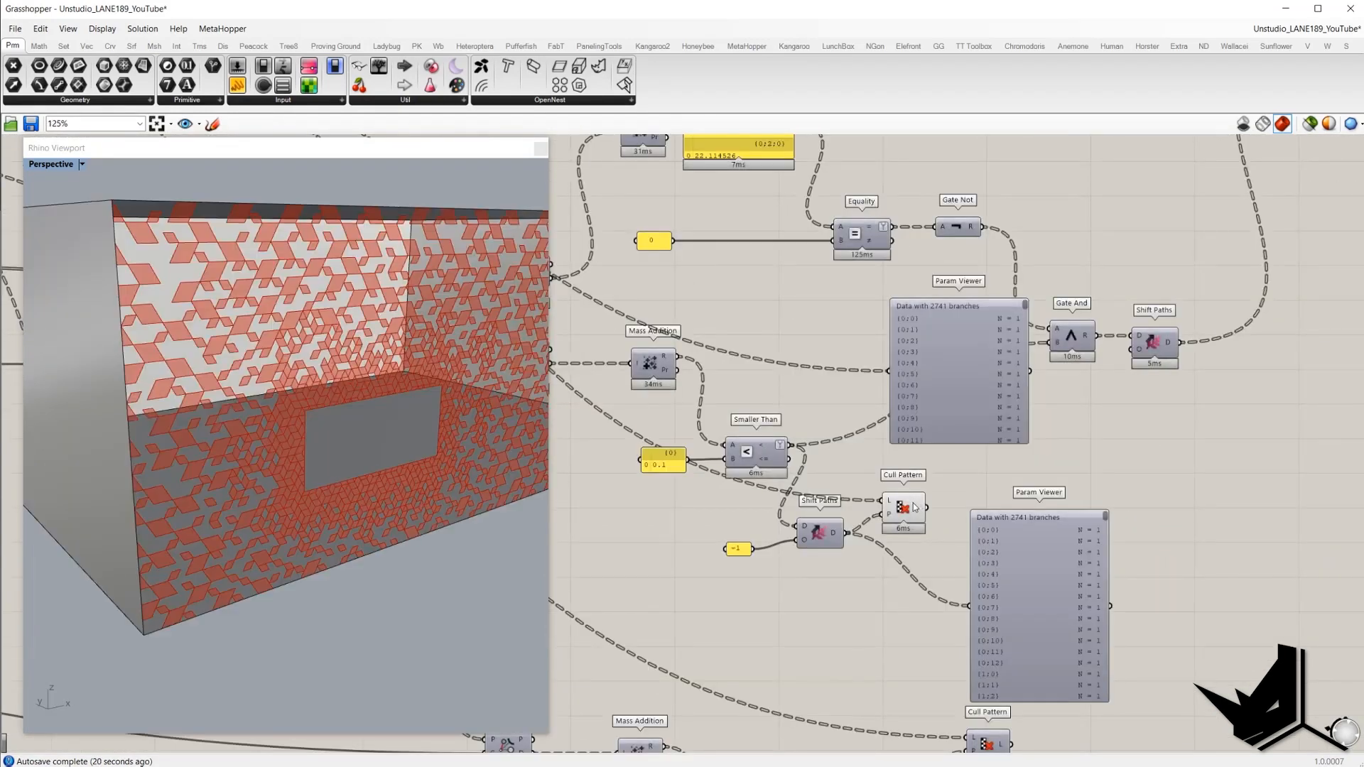
- Highlight the new Cull Pattern's result and examine the remaining façade pieces around the window openings
{"action": "left_click", "coordinate": [903, 507]}
{"action": "scroll", "coordinate": [257, 354], "scroll_direction": "down", "scroll_amount": 4}
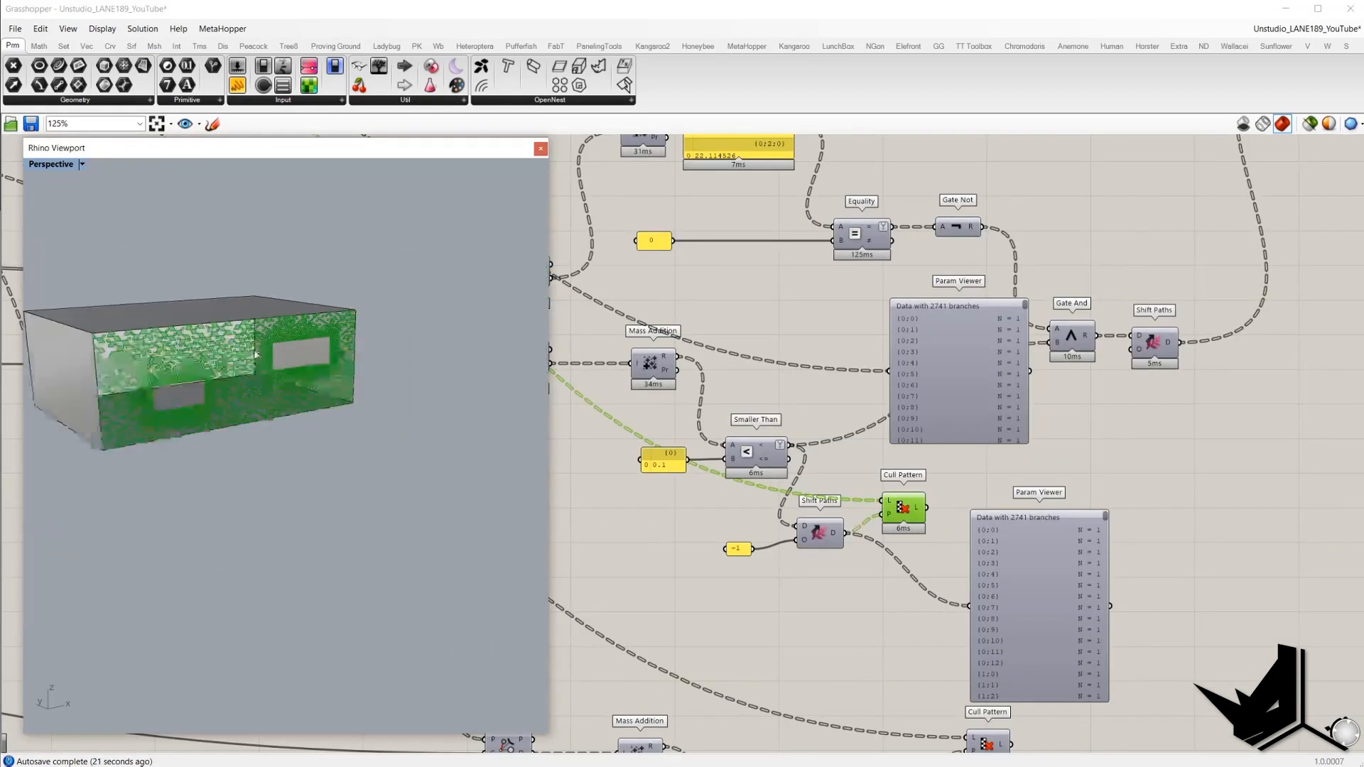
{"action": "scroll", "coordinate": [267, 337], "scroll_direction": "up", "scroll_amount": 4}
{"action": "right_click_drag", "start_coordinate": [296, 342], "coordinate": [328, 344]}
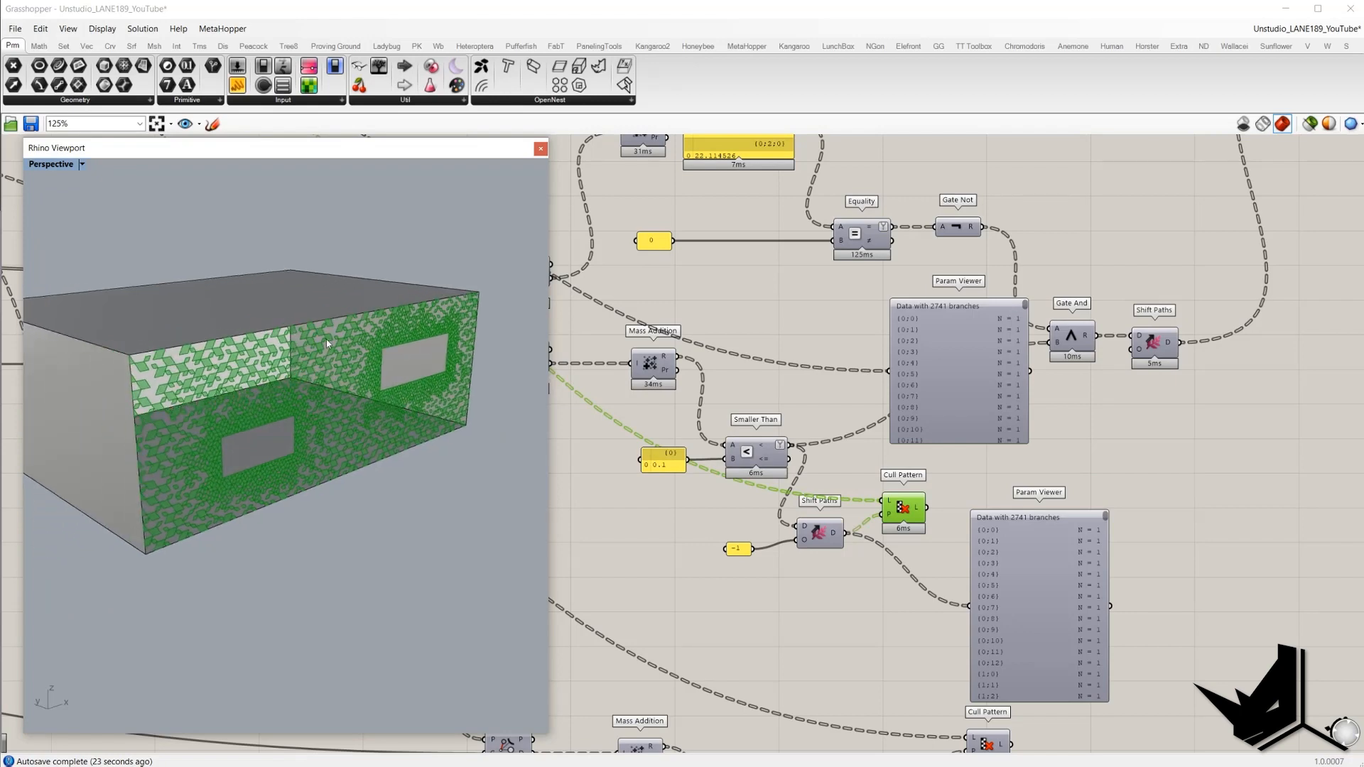
{"action": "scroll", "coordinate": [213, 429], "scroll_direction": "up", "scroll_amount": 5}
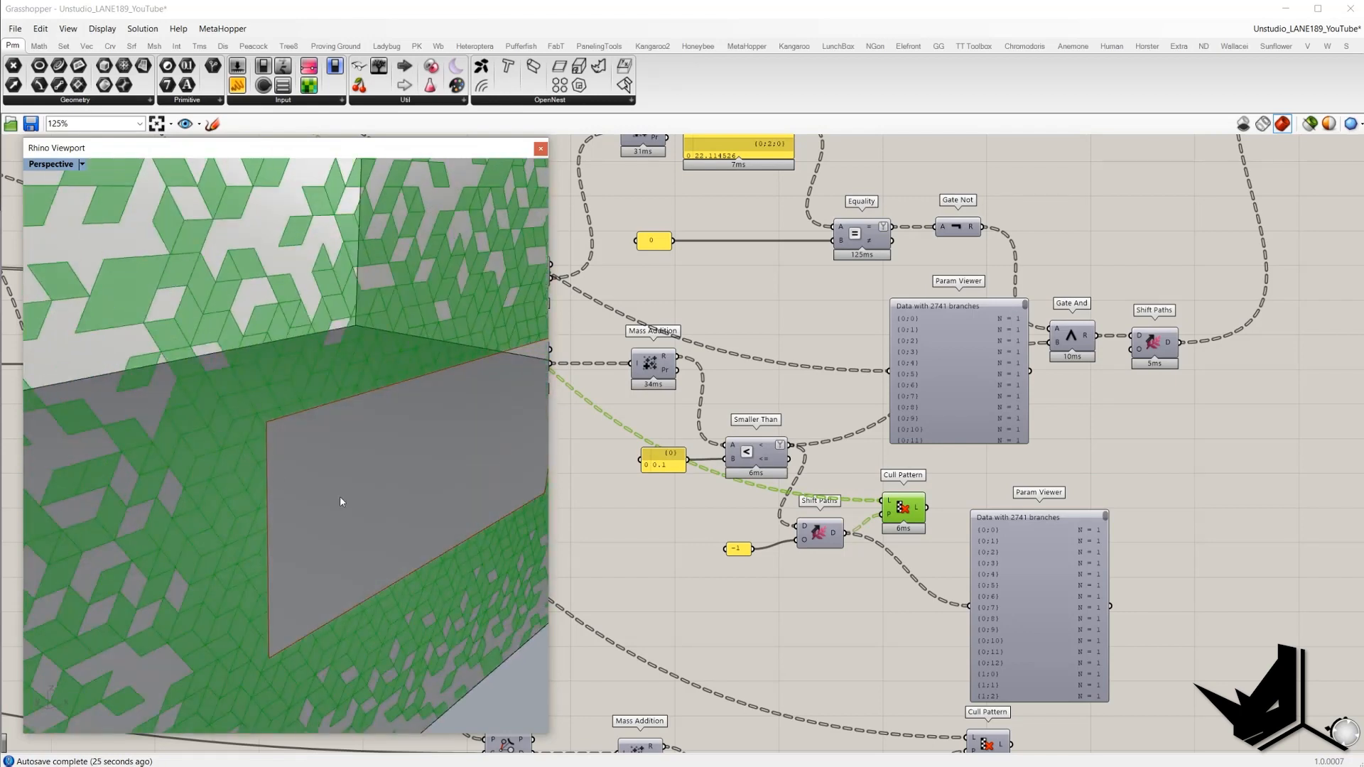
{"action": "right_click_drag", "start_coordinate": [341, 503], "coordinate": [259, 466]}
{"action": "right_click_drag", "start_coordinate": [177, 398], "coordinate": [191, 420]}
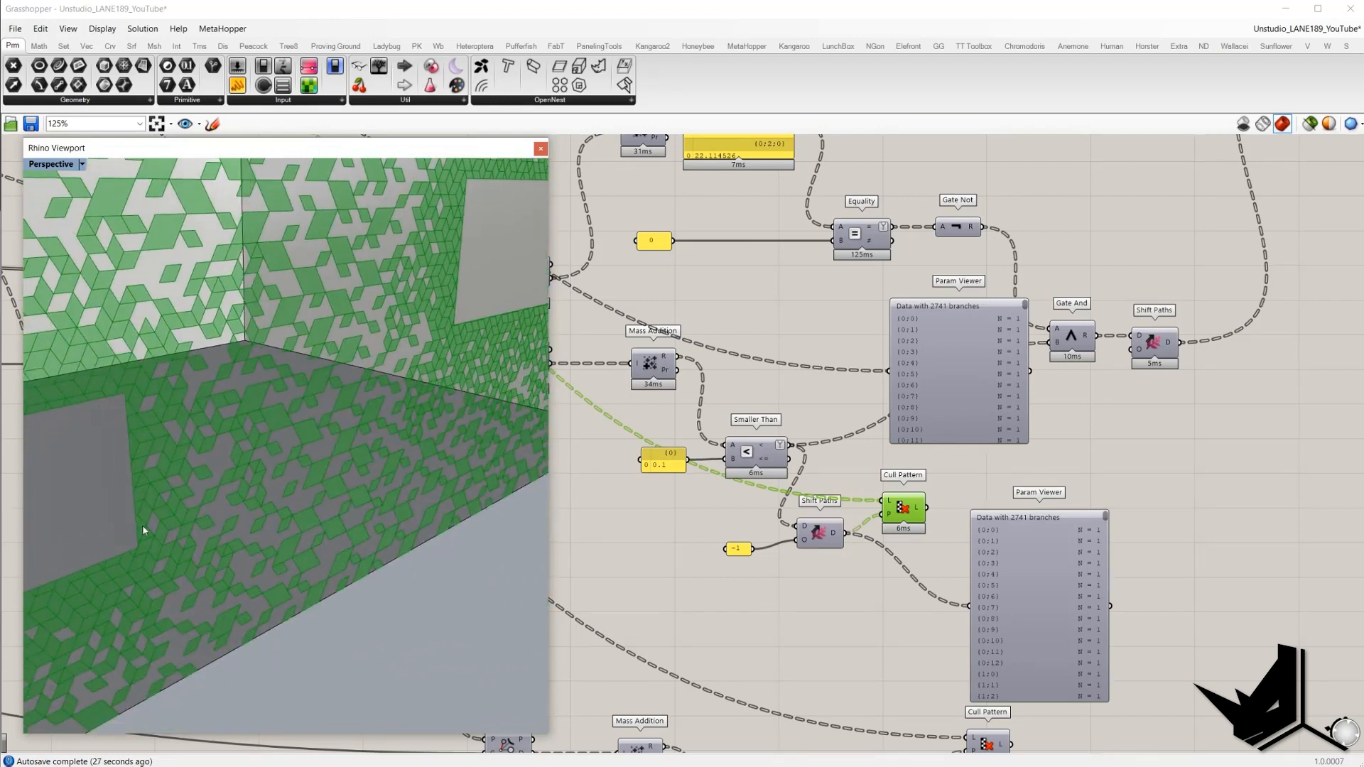
{"action": "scroll", "coordinate": [122, 544], "scroll_direction": "up", "scroll_amount": 3}
{"action": "scroll", "coordinate": [122, 544], "scroll_direction": "up", "scroll_amount": 3}
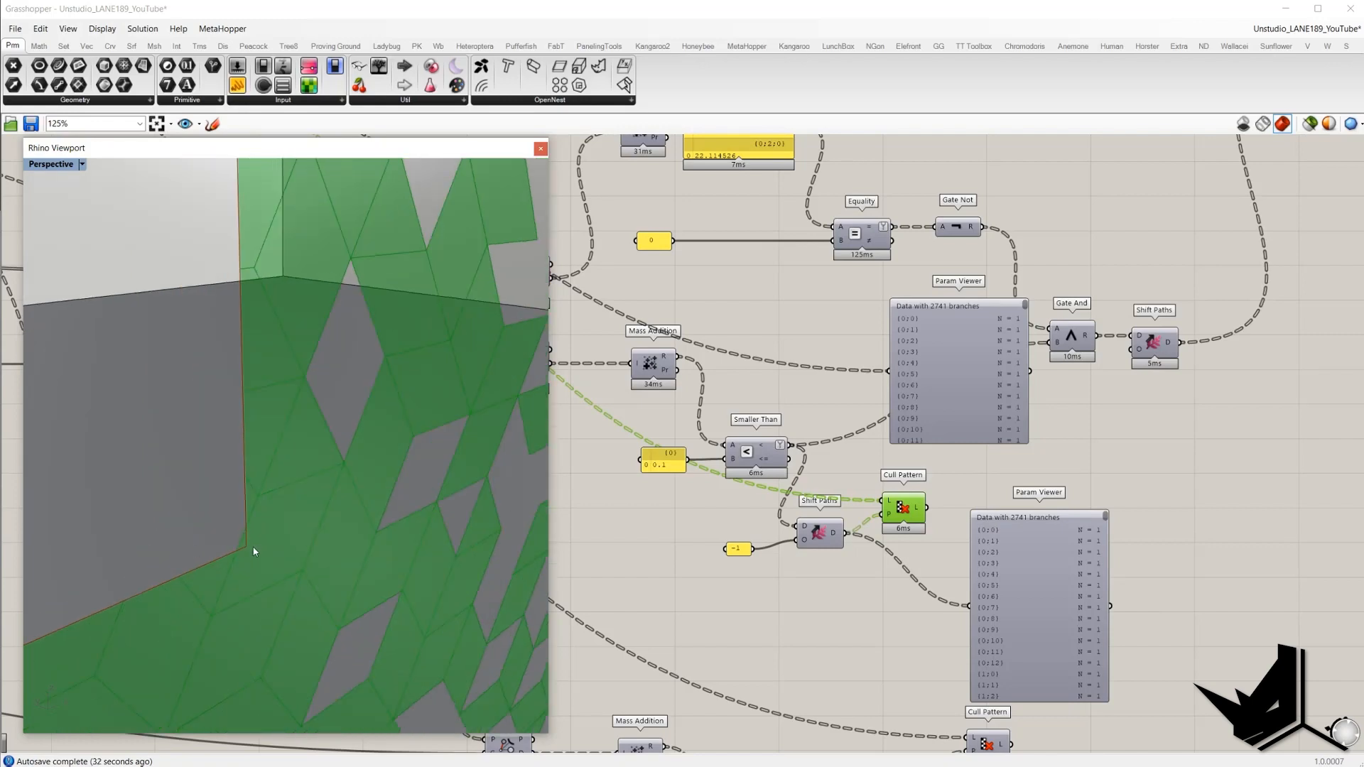
- Mark the window opening's edge near its lower corner on a temporary screen capture, discarding the capture
{"action": "key", "text": "Print"}
{"action": "left_click", "coordinate": [1319, 606]}
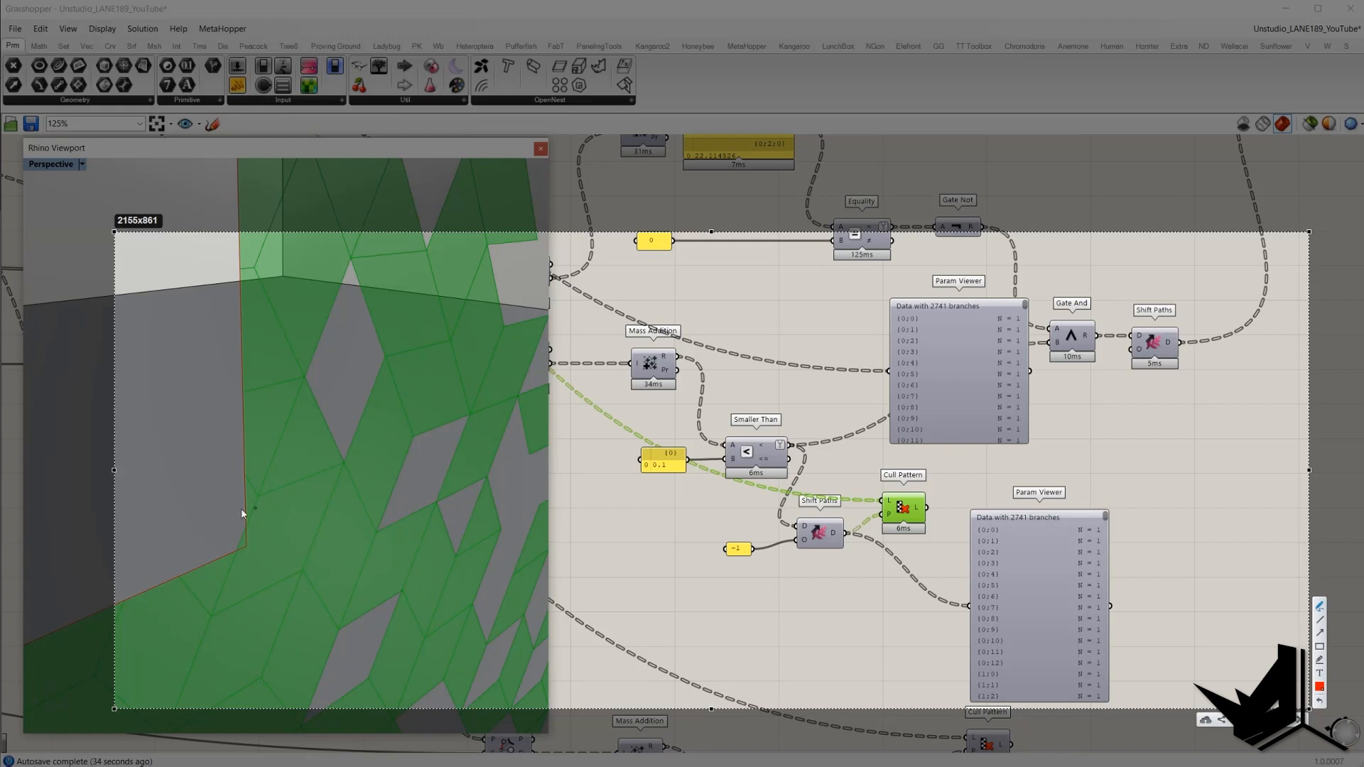
{"action": "mouse_move", "coordinate": [246, 520]}
{"action": "left_mouse_down"}
{"action": "mouse_move", "coordinate": [232, 556]}
{"action": "mouse_move", "coordinate": [244, 549]}
{"action": "left_mouse_up"}
{"action": "key", "text": "Escape"}
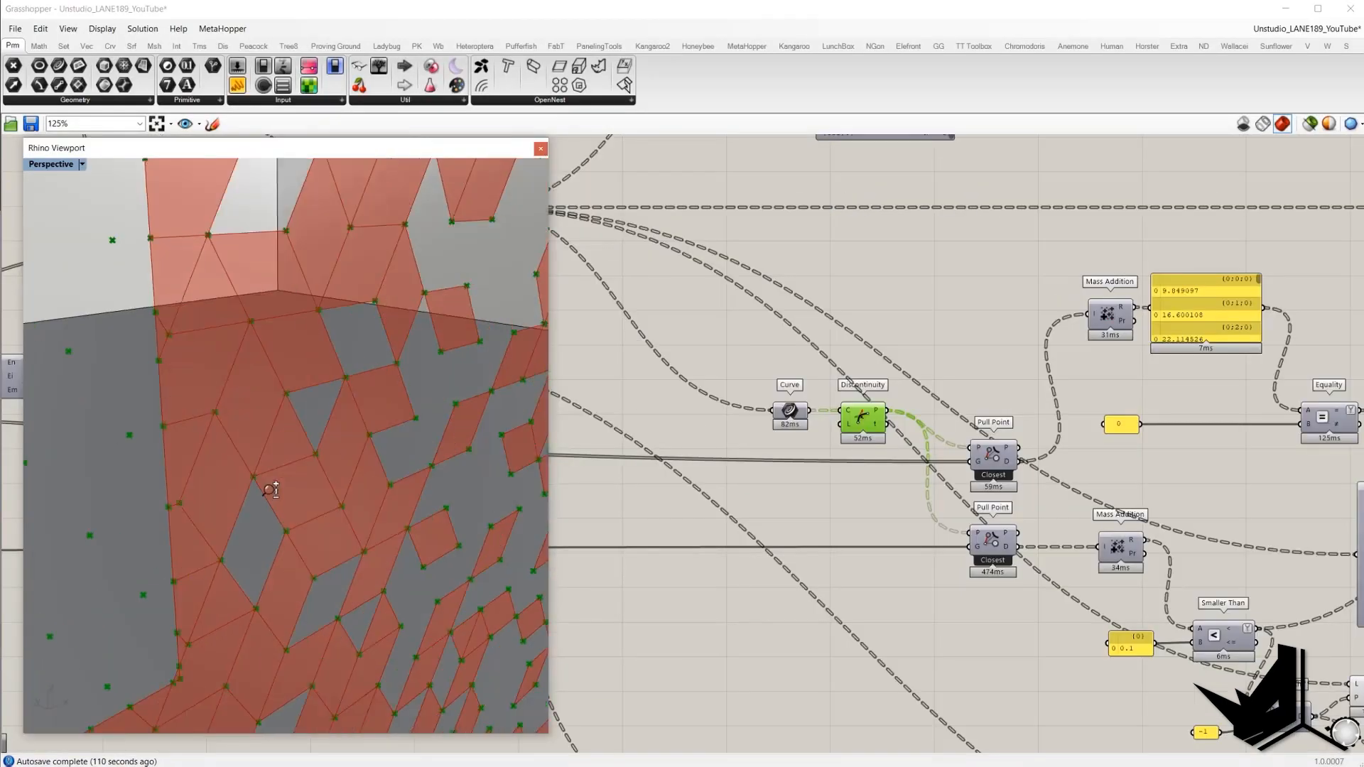
- Trace the window opening's corner and edges in red on a temporary capture of the corner points, discarding the capture
{"action": "scroll", "coordinate": [268, 488], "scroll_direction": "up", "scroll_amount": 3}
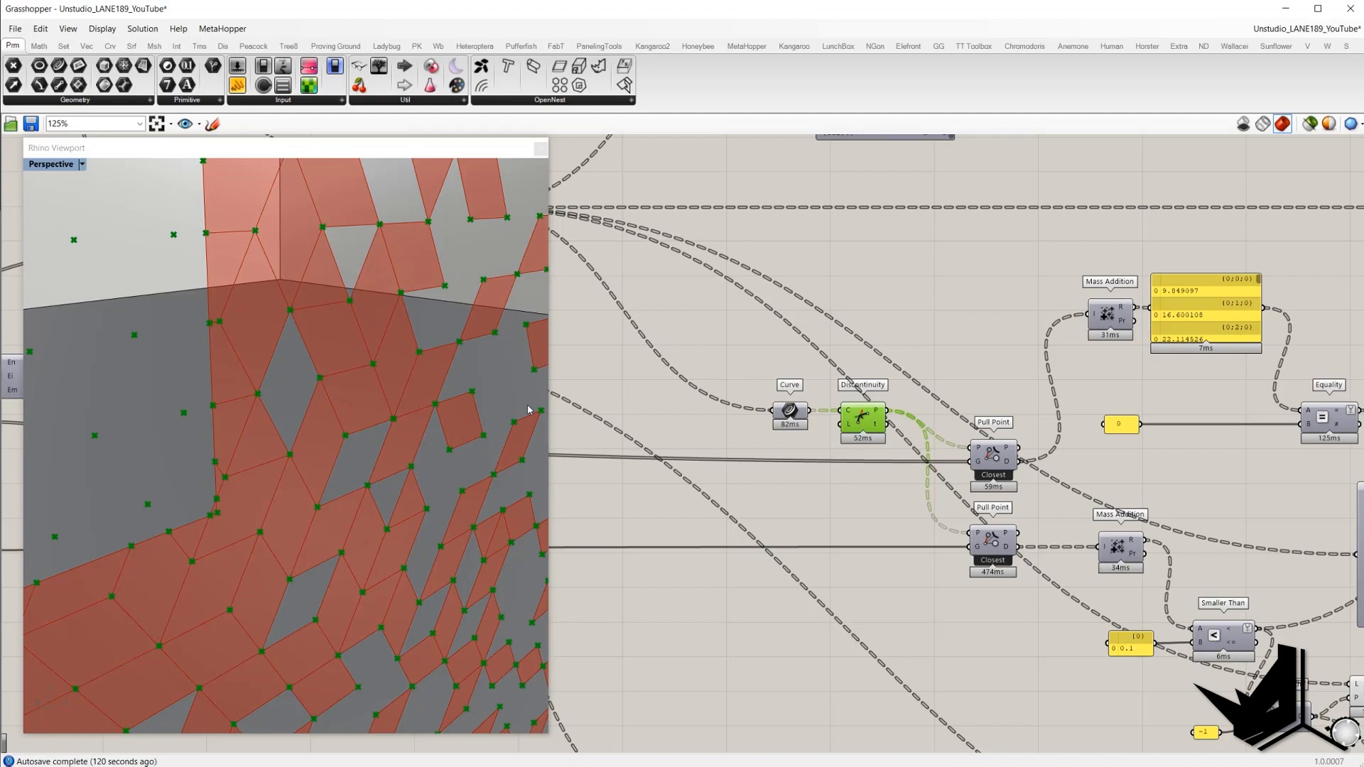
{"action": "key", "text": "Print"}
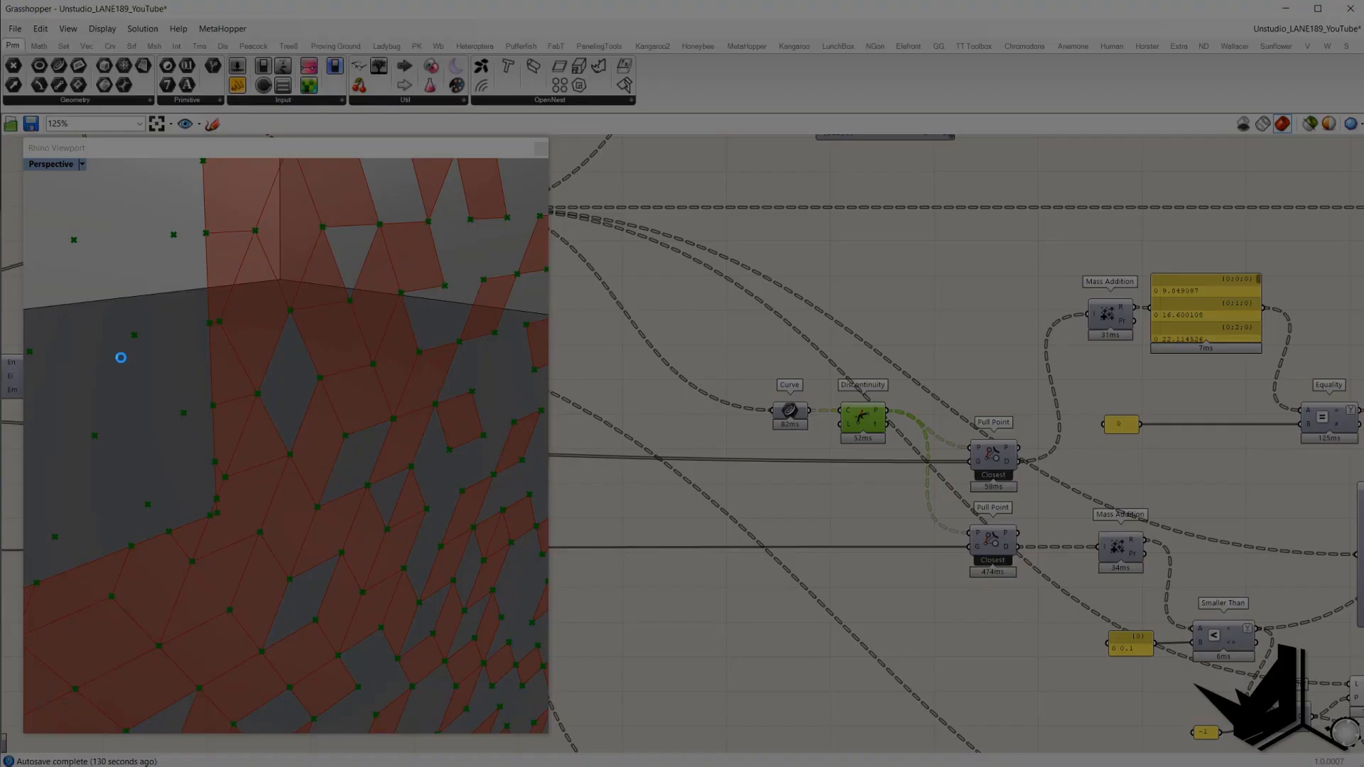
{"action": "left_click_drag", "start_coordinate": [121, 358], "coordinate": [424, 648]}
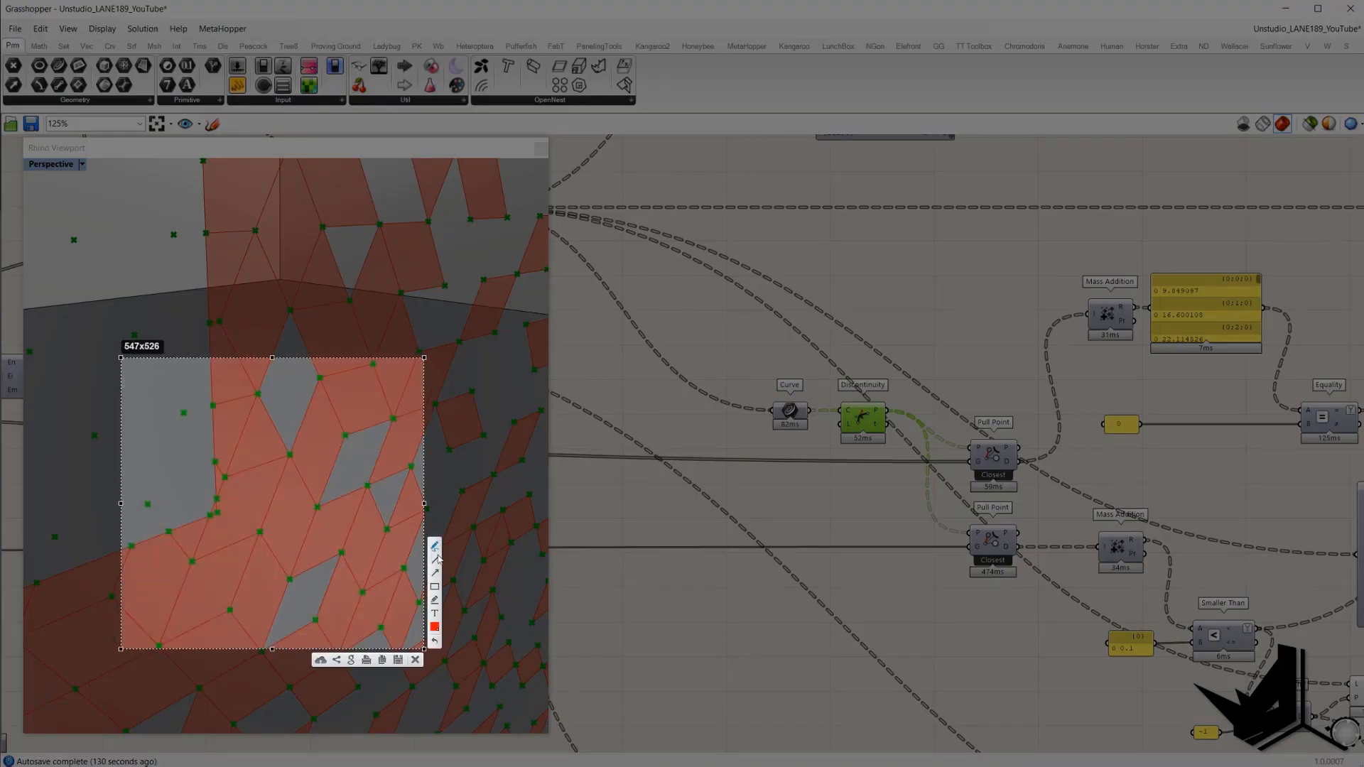
{"action": "left_click_drag", "start_coordinate": [212, 498], "coordinate": [218, 498]}
{"action": "left_click_drag", "start_coordinate": [217, 511], "coordinate": [219, 510]}
{"action": "left_click_drag", "start_coordinate": [206, 516], "coordinate": [212, 515]}
{"action": "mouse_move", "coordinate": [206, 341]}
{"action": "left_mouse_down"}
{"action": "mouse_move", "coordinate": [209, 522]}
{"action": "mouse_move", "coordinate": [103, 547]}
{"action": "left_mouse_up"}
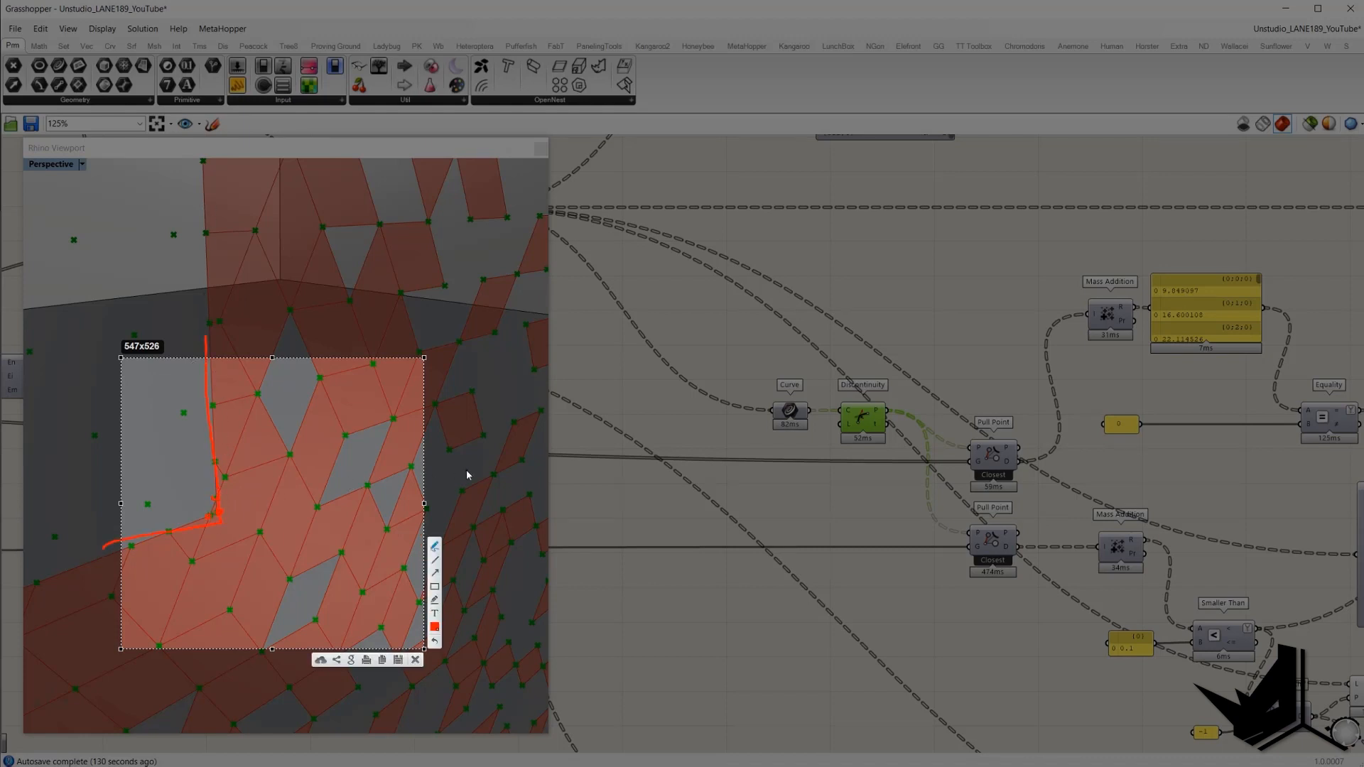
{"action": "key", "text": "Escape"}
- Examine how the Discontinuity points relate to the Join Curves outline that feeds the first Pull Point
{"action": "left_click", "coordinate": [998, 442]}
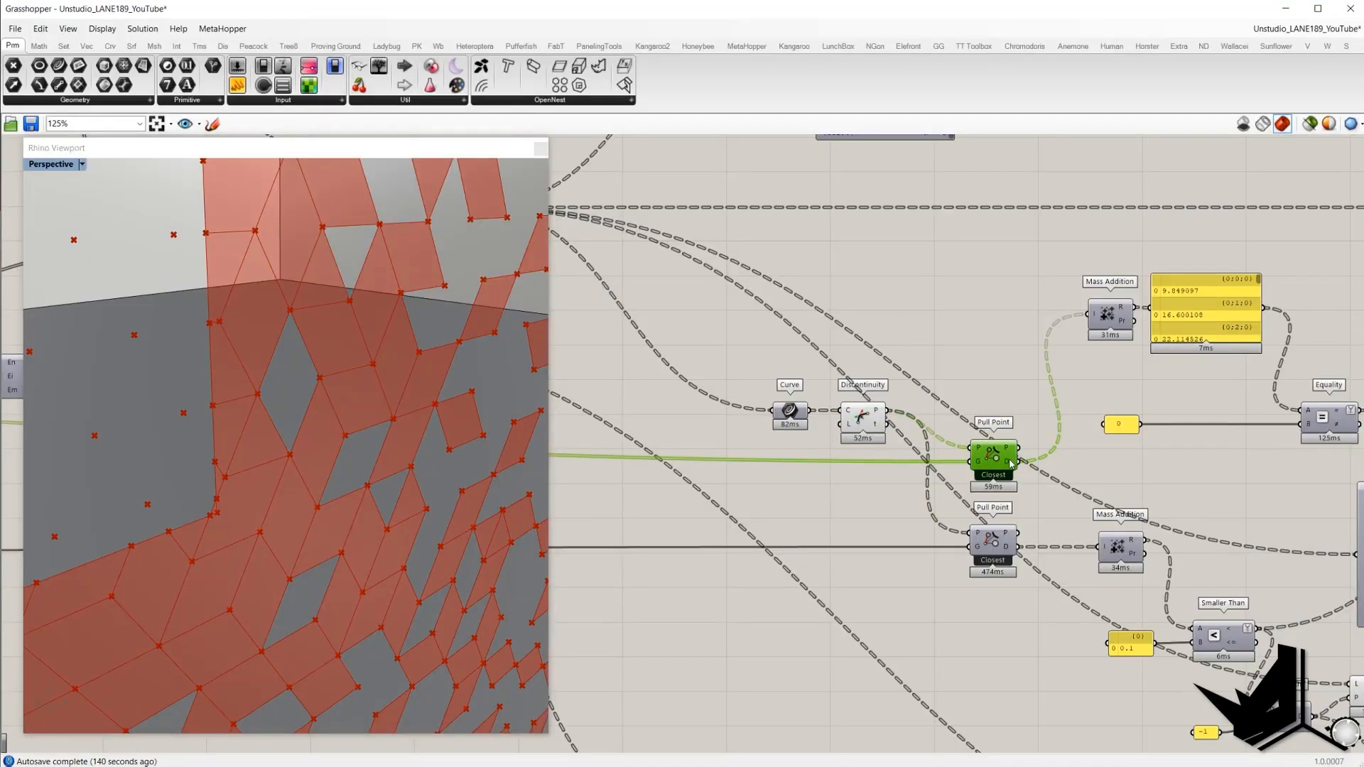
{"action": "left_click", "coordinate": [872, 416]}
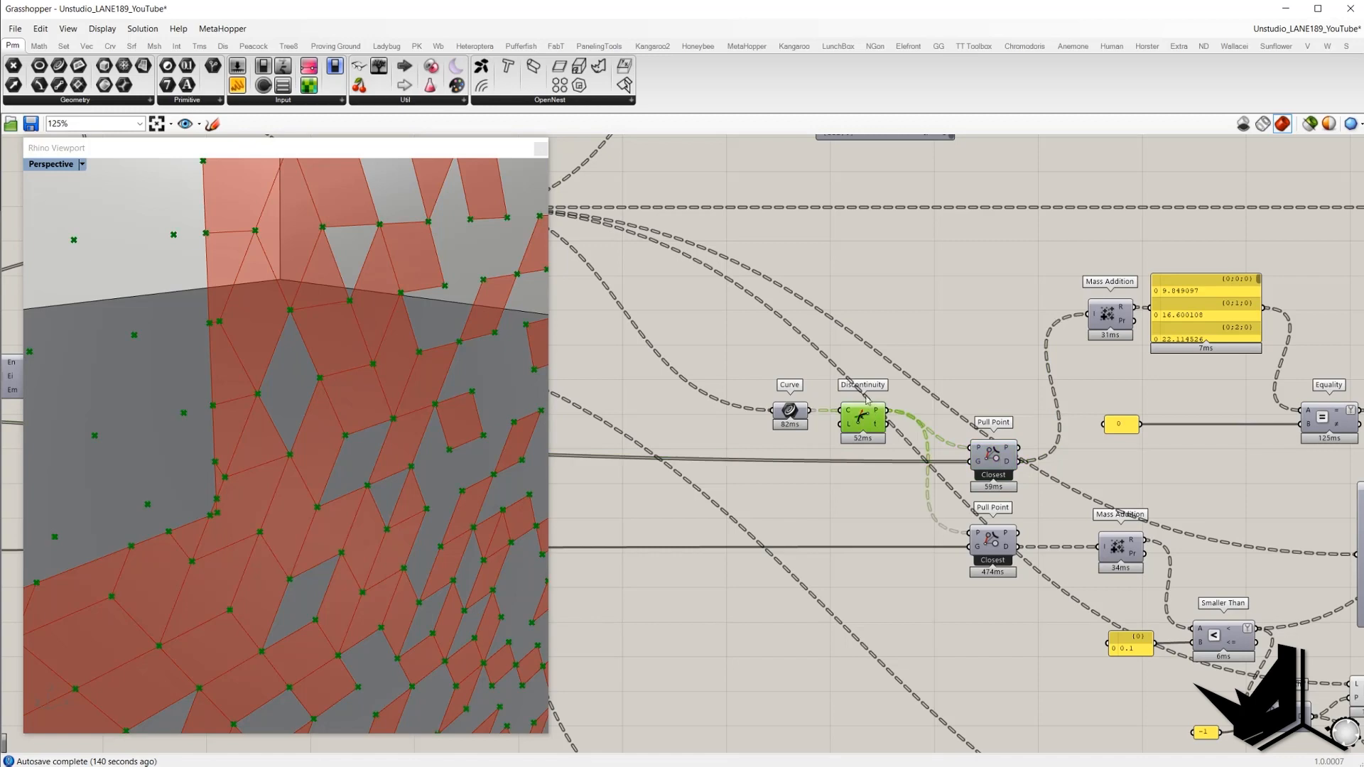
{"action": "left_click", "coordinate": [998, 455]}
{"action": "scroll", "coordinate": [995, 454], "scroll_direction": "down", "scroll_amount": 5}
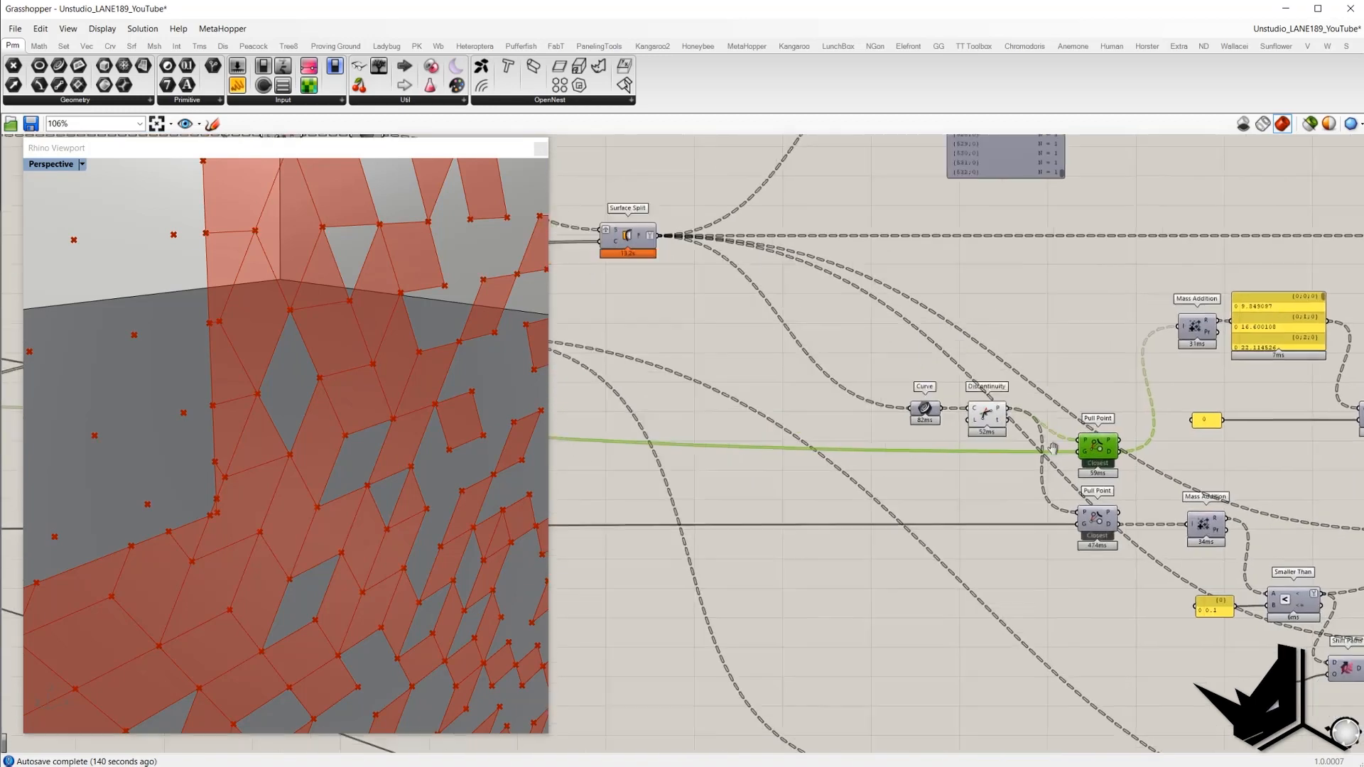
{"action": "scroll", "coordinate": [764, 448], "scroll_direction": "up", "scroll_amount": 5}
{"action": "left_click", "coordinate": [681, 413]}
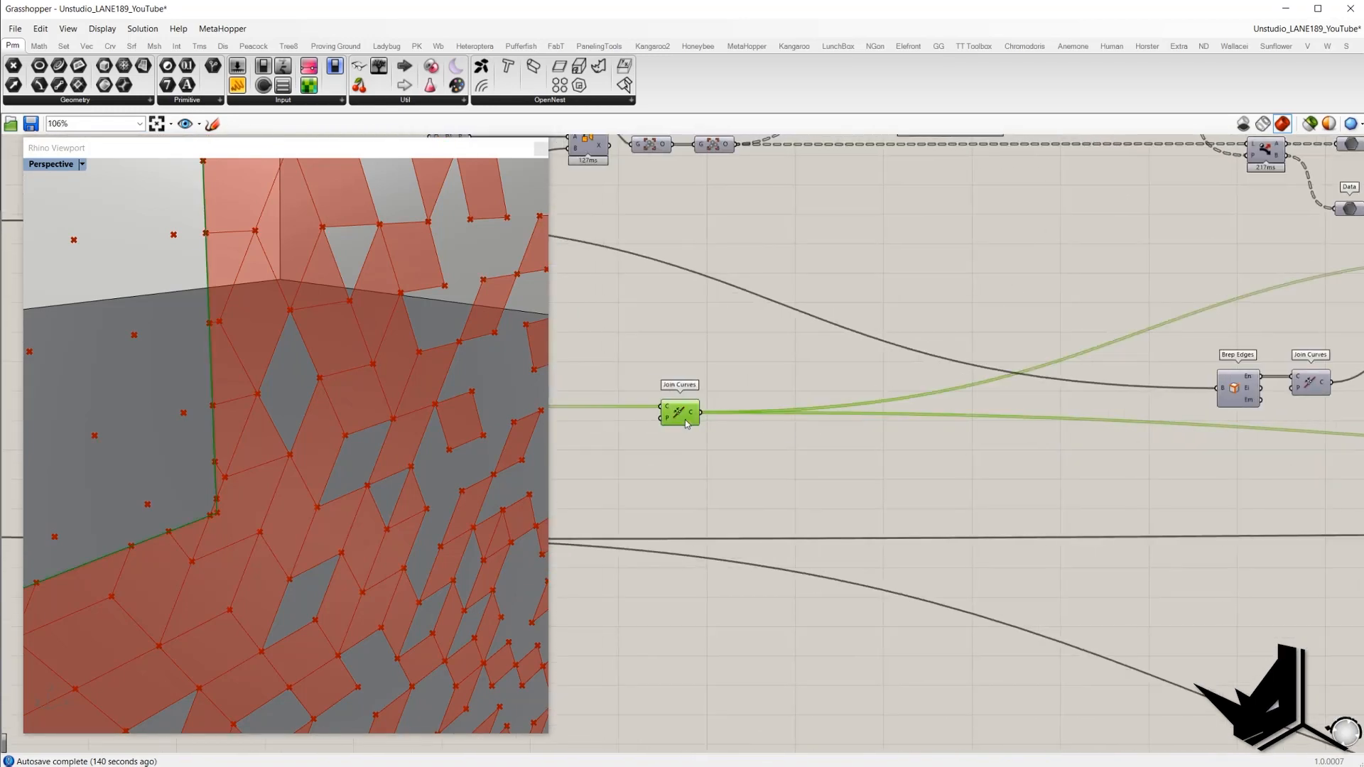
{"action": "scroll", "coordinate": [317, 408], "scroll_direction": "down", "scroll_amount": 10}
{"action": "scroll", "coordinate": [368, 390], "scroll_direction": "up", "scroll_amount": 2}
{"action": "scroll", "coordinate": [782, 432], "scroll_direction": "down", "scroll_amount": 5}
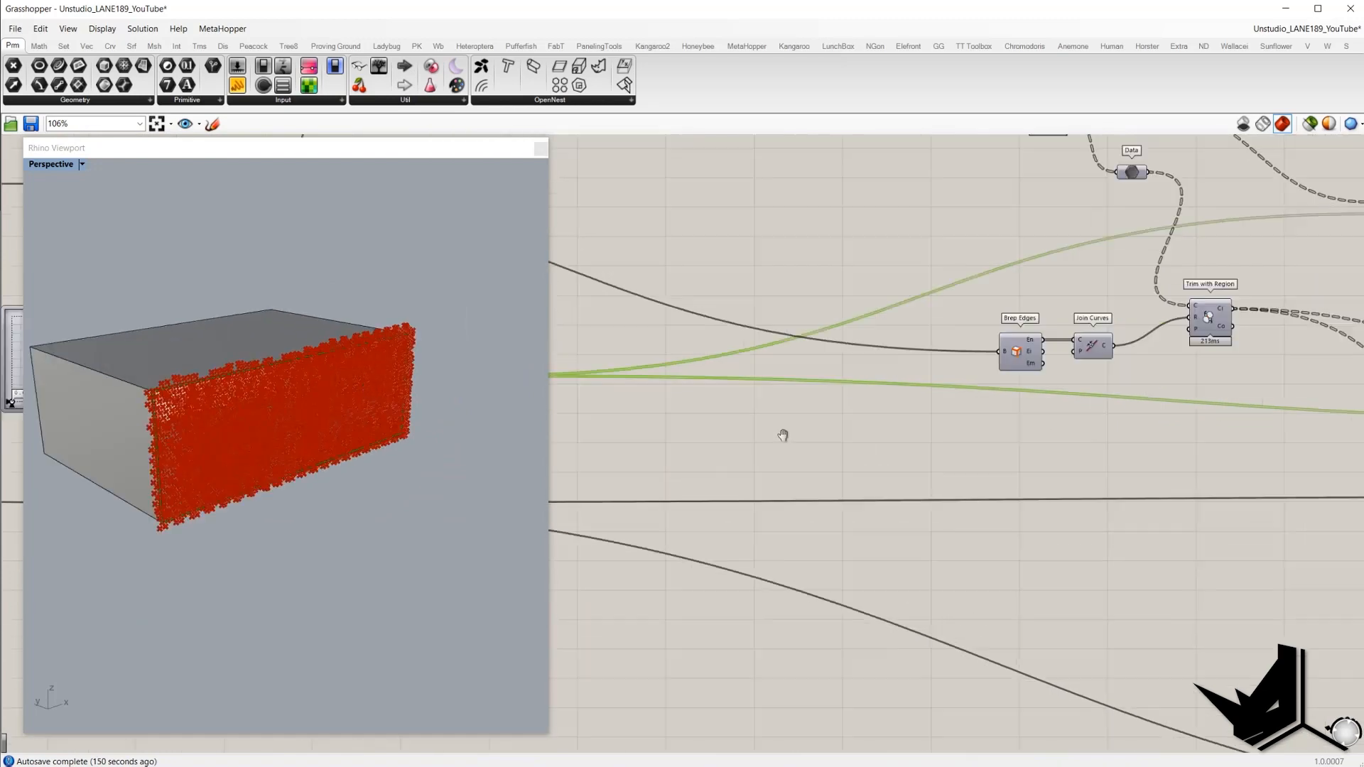
{"action": "scroll", "coordinate": [866, 439], "scroll_direction": "up", "scroll_amount": 8}
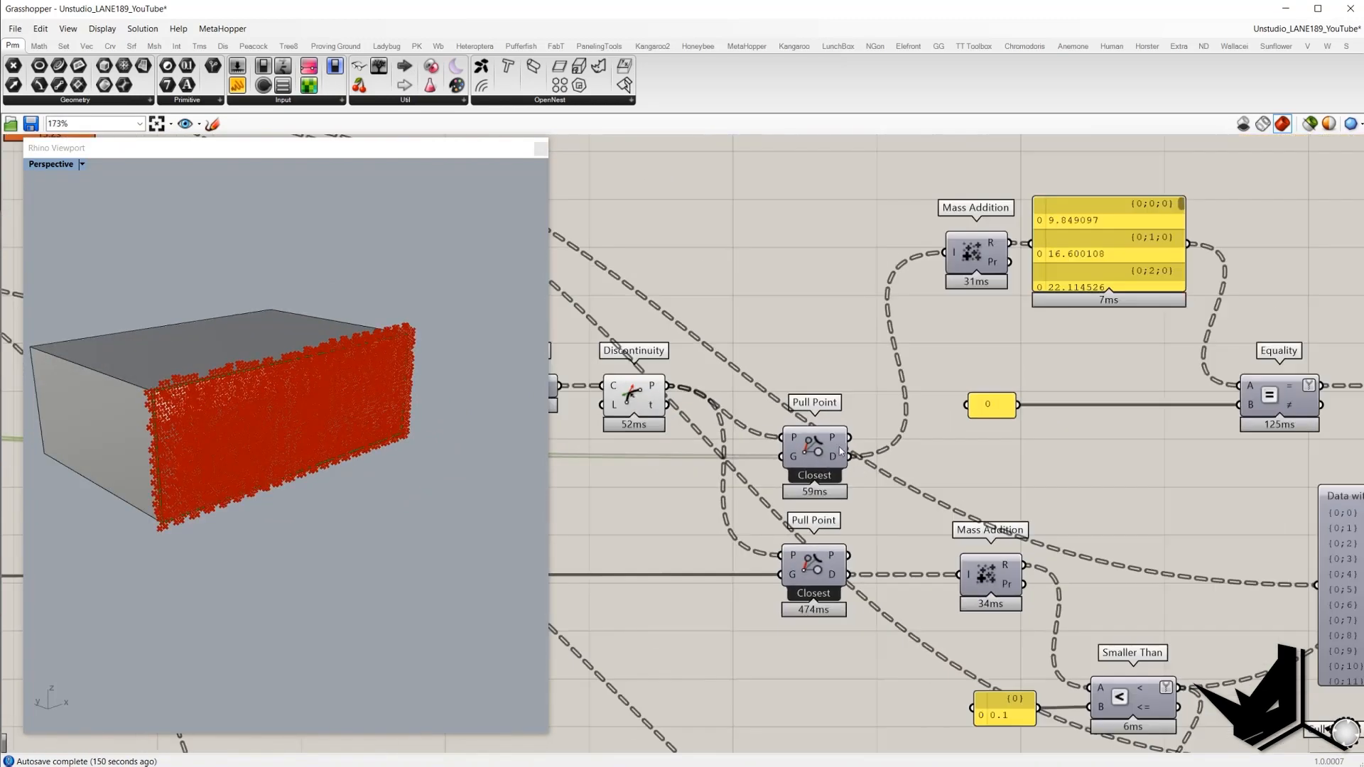
- Inspect the first Pull Point's distances and the summed values in the panel after its Mass Addition
{"action": "left_click_drag", "start_coordinate": [877, 478], "coordinate": [834, 457]}
{"action": "right_click_drag", "start_coordinate": [1085, 204], "coordinate": [932, 289]}
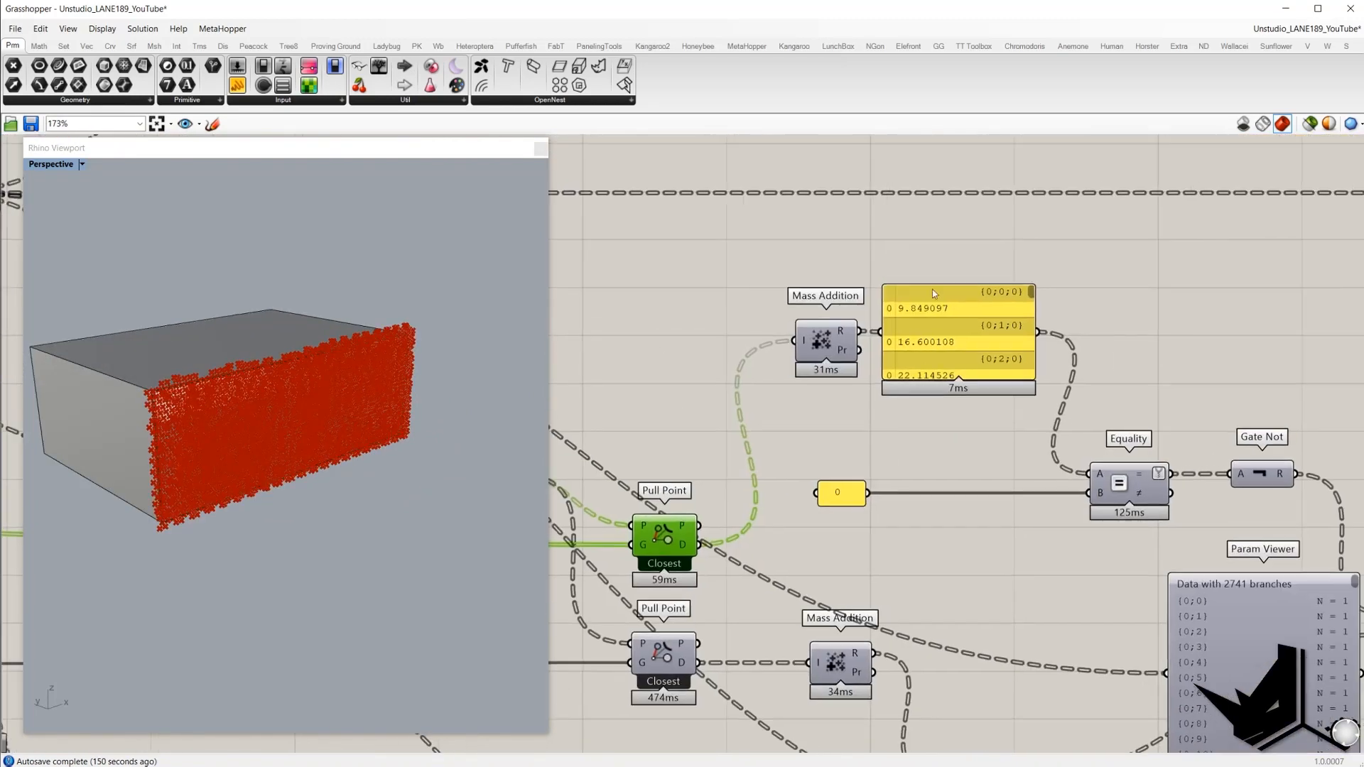
{"action": "left_click_drag", "start_coordinate": [743, 260], "coordinate": [1077, 416]}
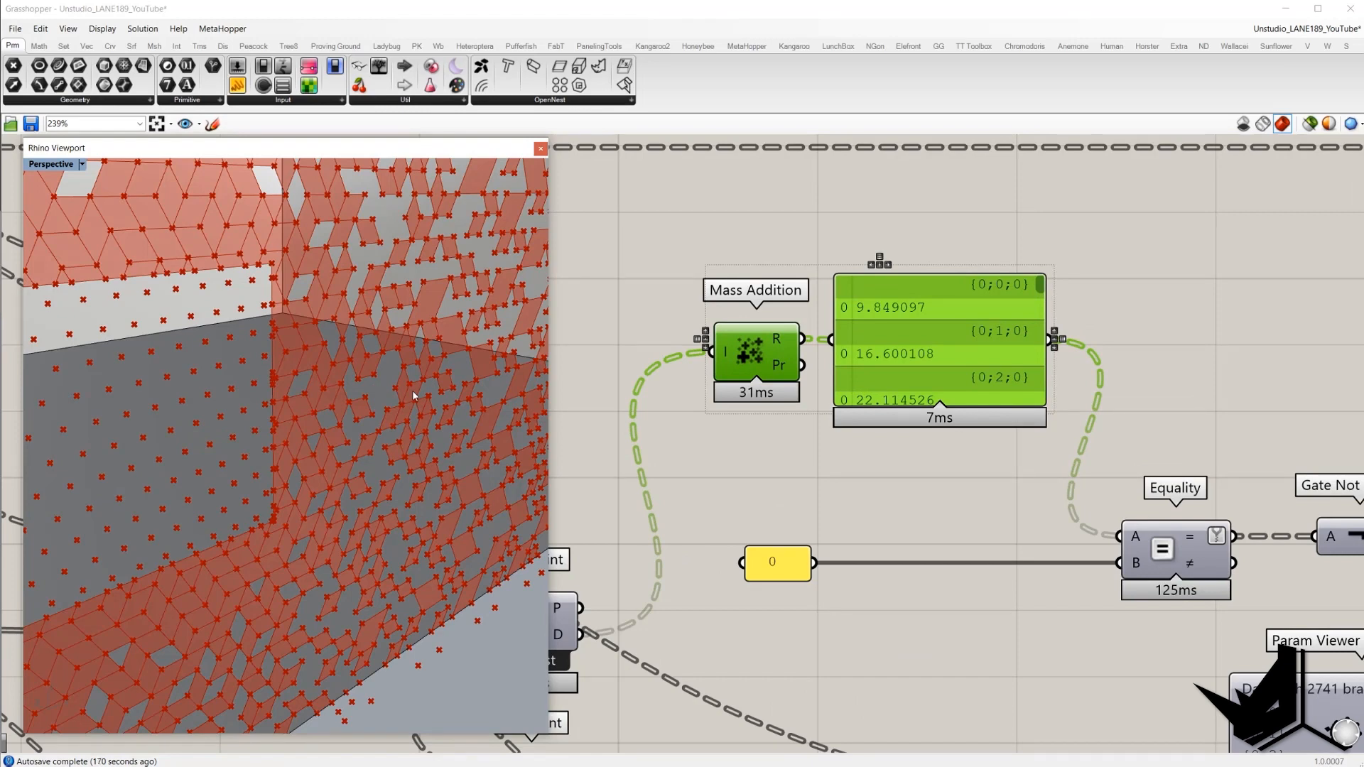
- Move the panel containing 0 closer to Equality's B input
{"action": "scroll", "coordinate": [863, 393], "scroll_direction": "down", "scroll_amount": 2}
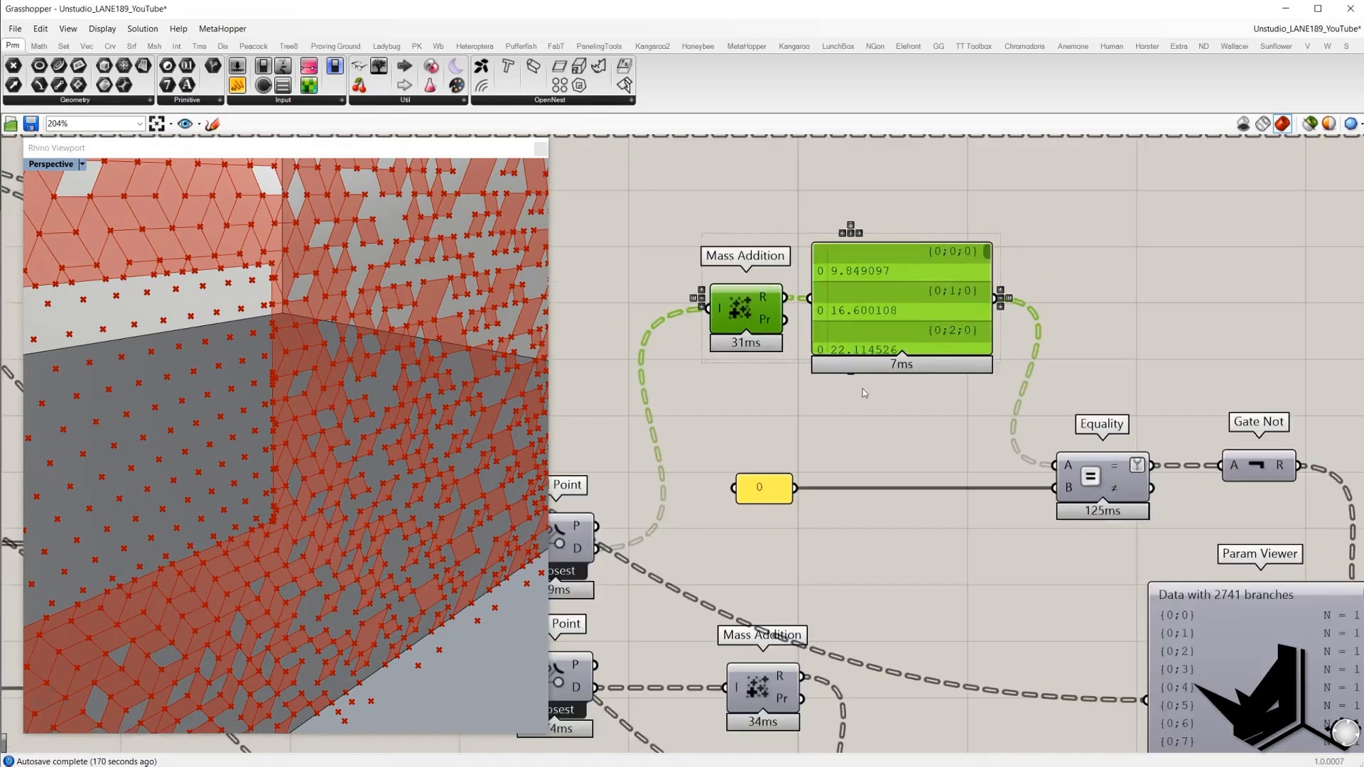
{"action": "left_click_drag", "start_coordinate": [765, 487], "coordinate": [954, 487]}
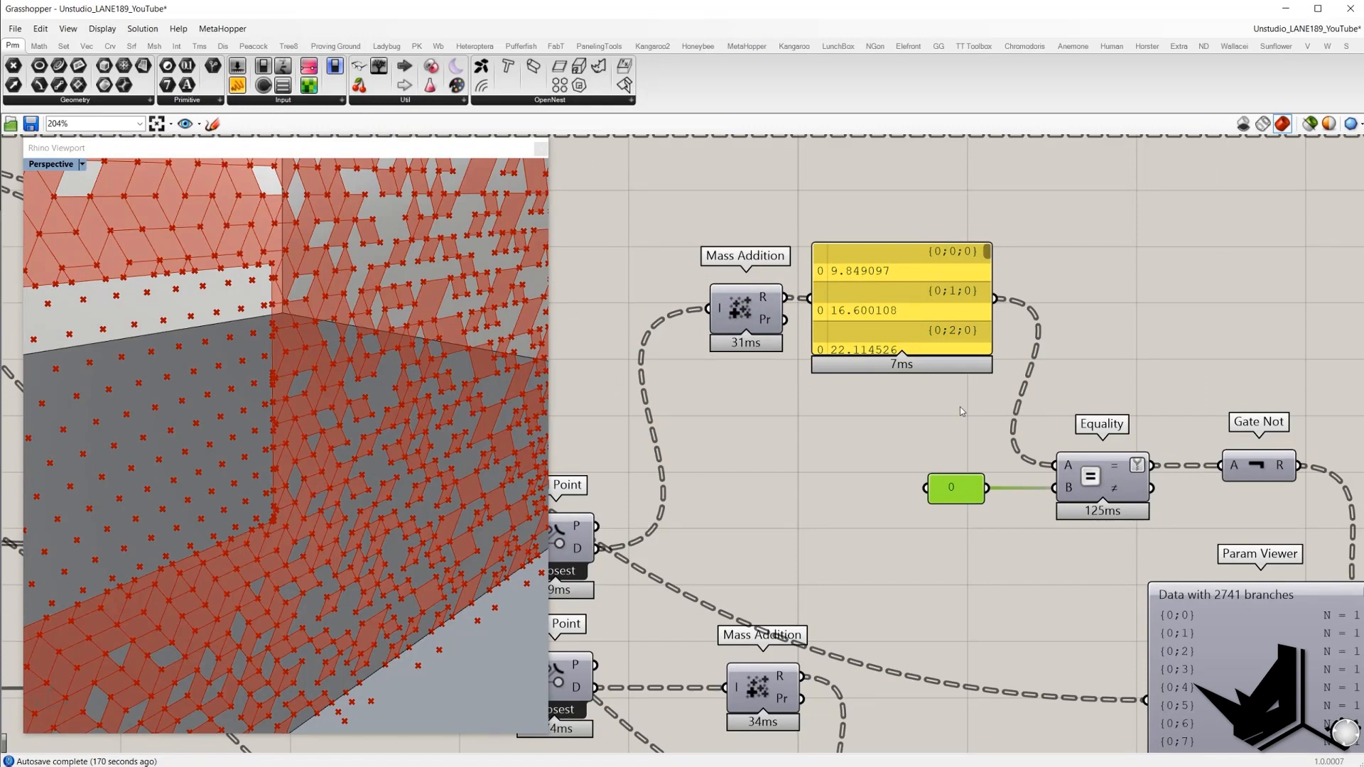
{"action": "scroll", "coordinate": [1093, 402], "scroll_direction": "down", "scroll_amount": 2}
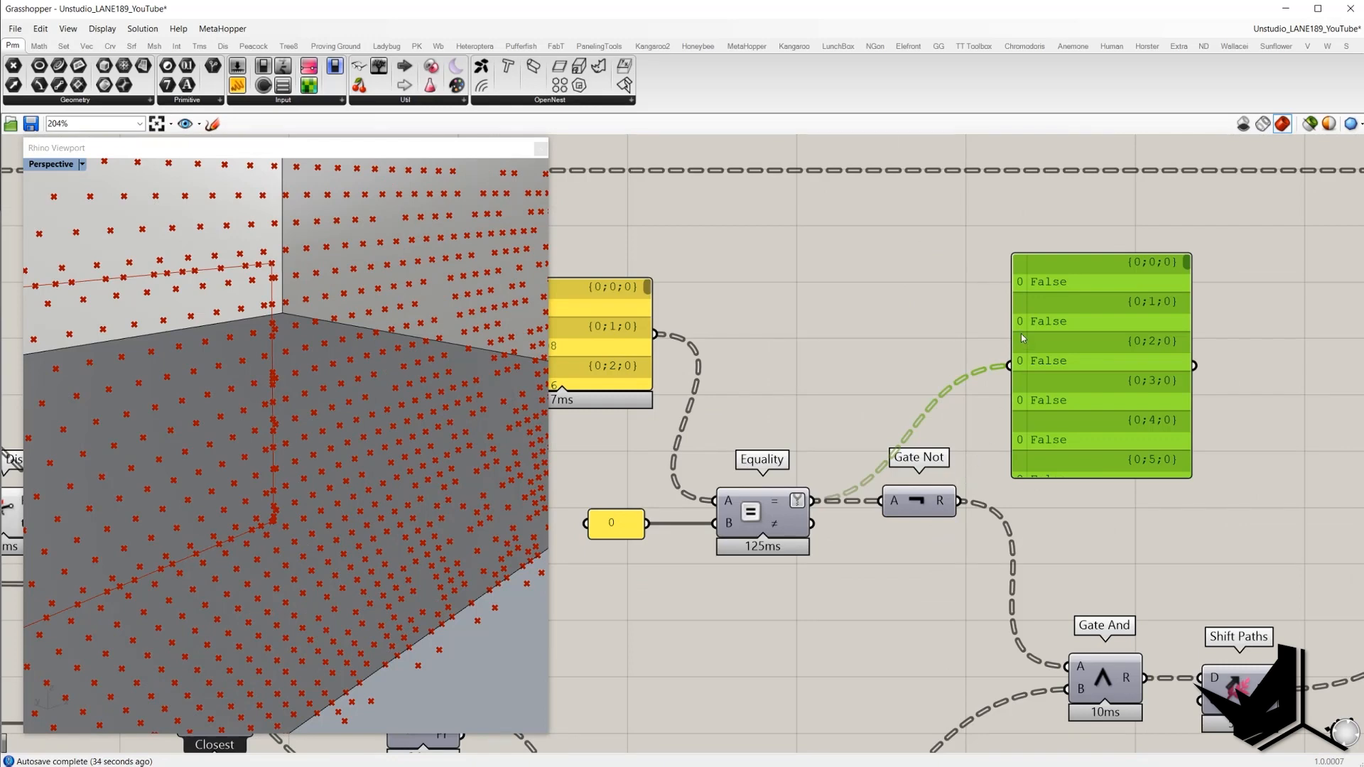
- Connect the Boolean results panel to Gate Not's R output to show the inverted values
{"action": "left_click_drag", "start_coordinate": [958, 500], "coordinate": [1104, 395]}
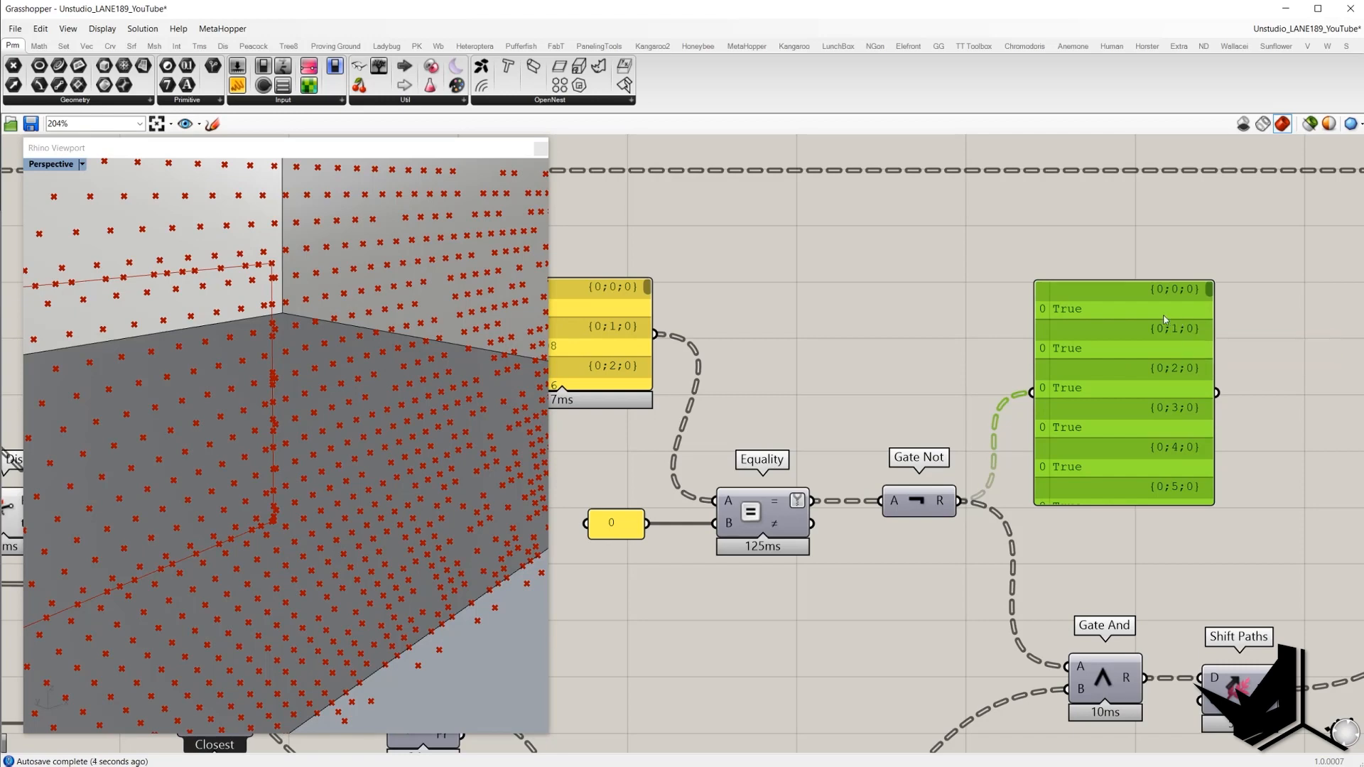
{"action": "scroll", "coordinate": [923, 448], "scroll_direction": "down", "scroll_amount": 2}
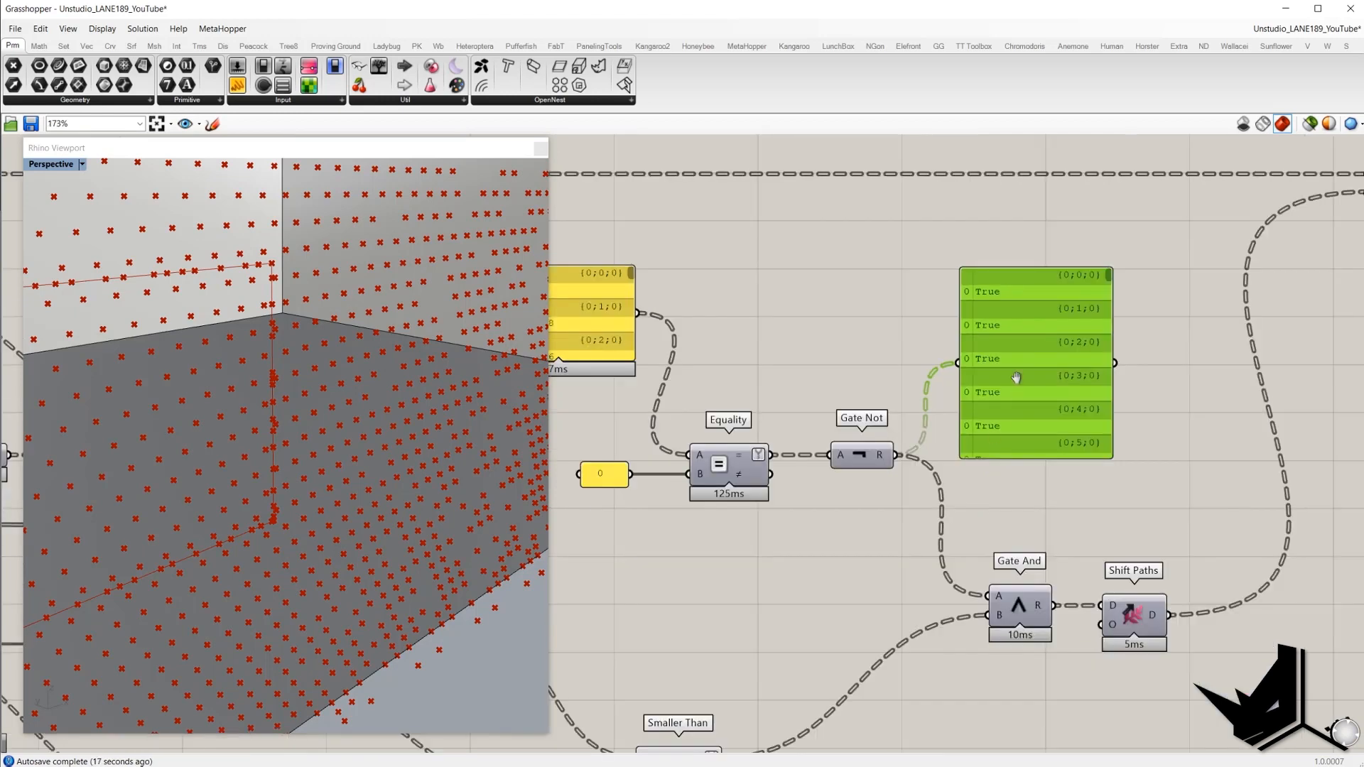
- Examine how Gate And combines the Gate Not output with the Smaller Than result
{"action": "right_click_drag", "start_coordinate": [918, 449], "coordinate": [953, 332]}
{"action": "left_click_drag", "start_coordinate": [989, 399], "coordinate": [1099, 565]}
{"action": "right_click_drag", "start_coordinate": [1037, 434], "coordinate": [1020, 485]}
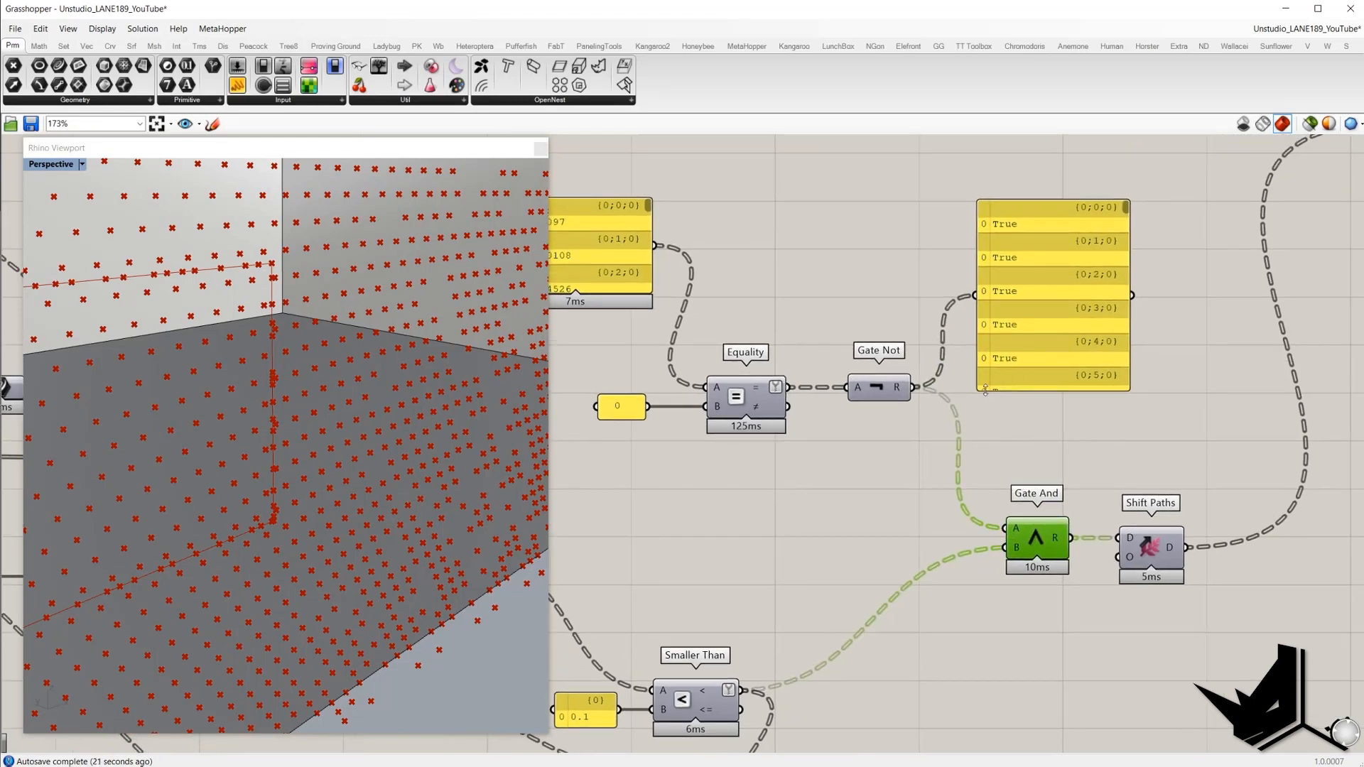
{"action": "right_click_drag", "start_coordinate": [917, 474], "coordinate": [976, 366]}
{"action": "left_click", "coordinate": [745, 602]}
{"action": "left_click", "coordinate": [945, 275]}
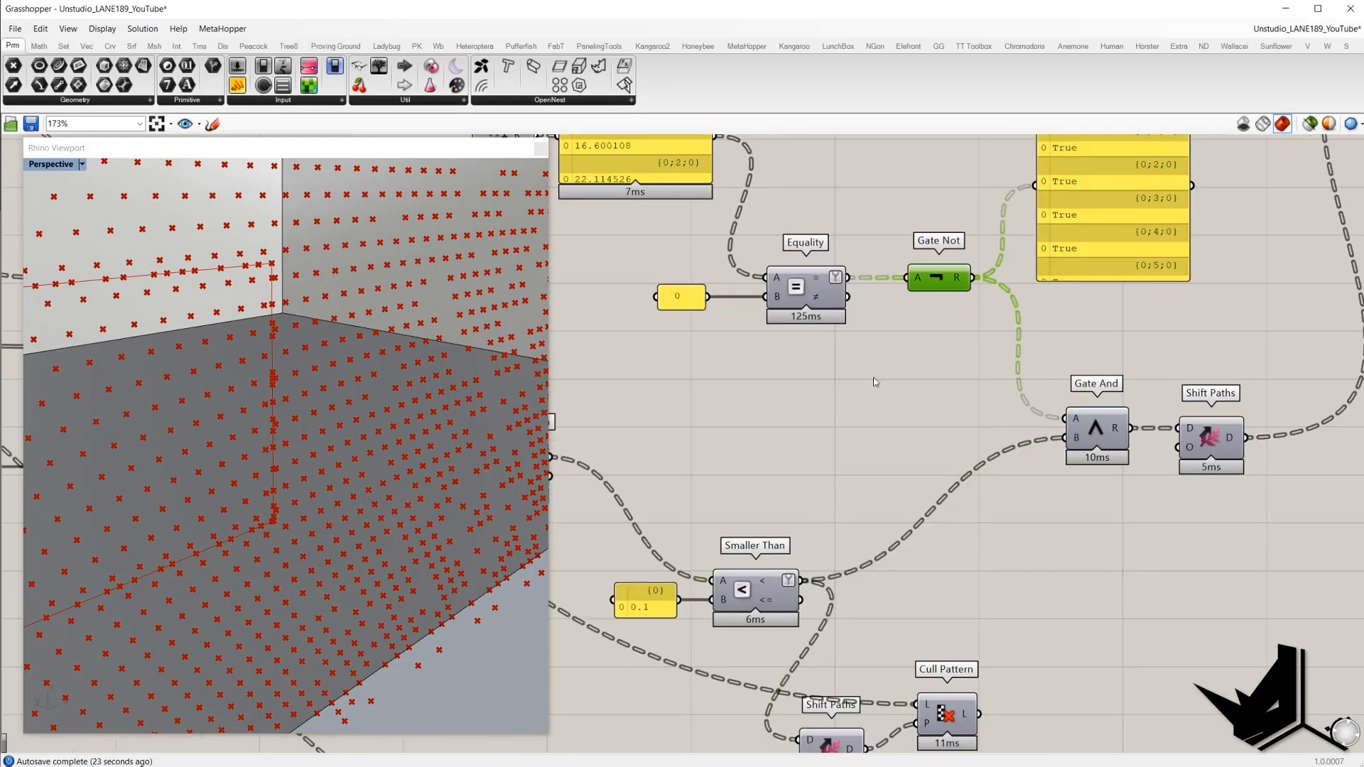
- Delete the Shift Paths and Cull Pattern components directly below Smaller Than
{"action": "scroll", "coordinate": [795, 600], "scroll_direction": "down", "scroll_amount": 3}
{"action": "left_click_drag", "start_coordinate": [955, 695], "coordinate": [852, 551]}
{"action": "key", "text": "Delete"}
- Tidy the layout by moving Smaller Than with its 0.1 panel nearer to Gate And and aligning Shift Paths with Gate And's output
{"action": "left_click", "coordinate": [918, 475]}
{"action": "scroll", "coordinate": [917, 474], "scroll_direction": "up", "scroll_amount": 2}
{"action": "left_click", "coordinate": [1004, 459]}
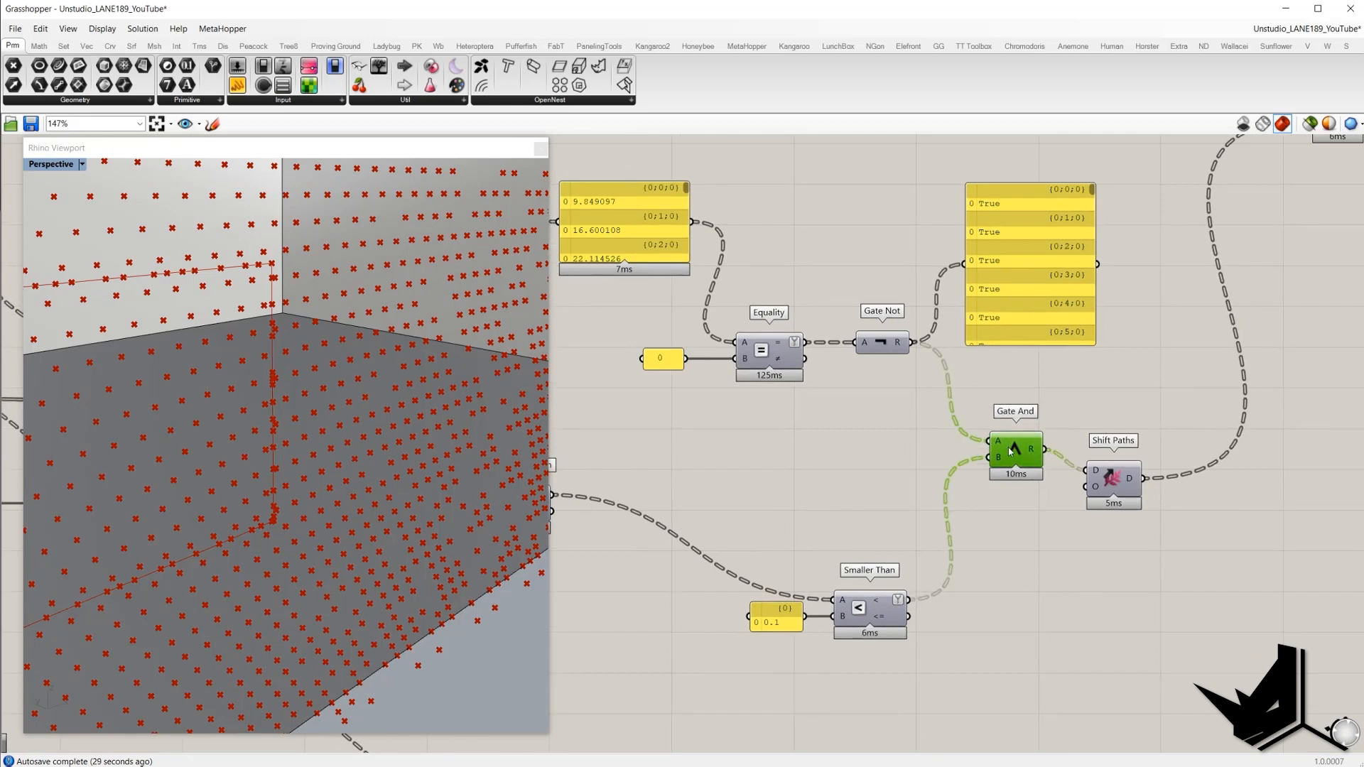
{"action": "left_click_drag", "start_coordinate": [1129, 494], "coordinate": [1130, 473]}
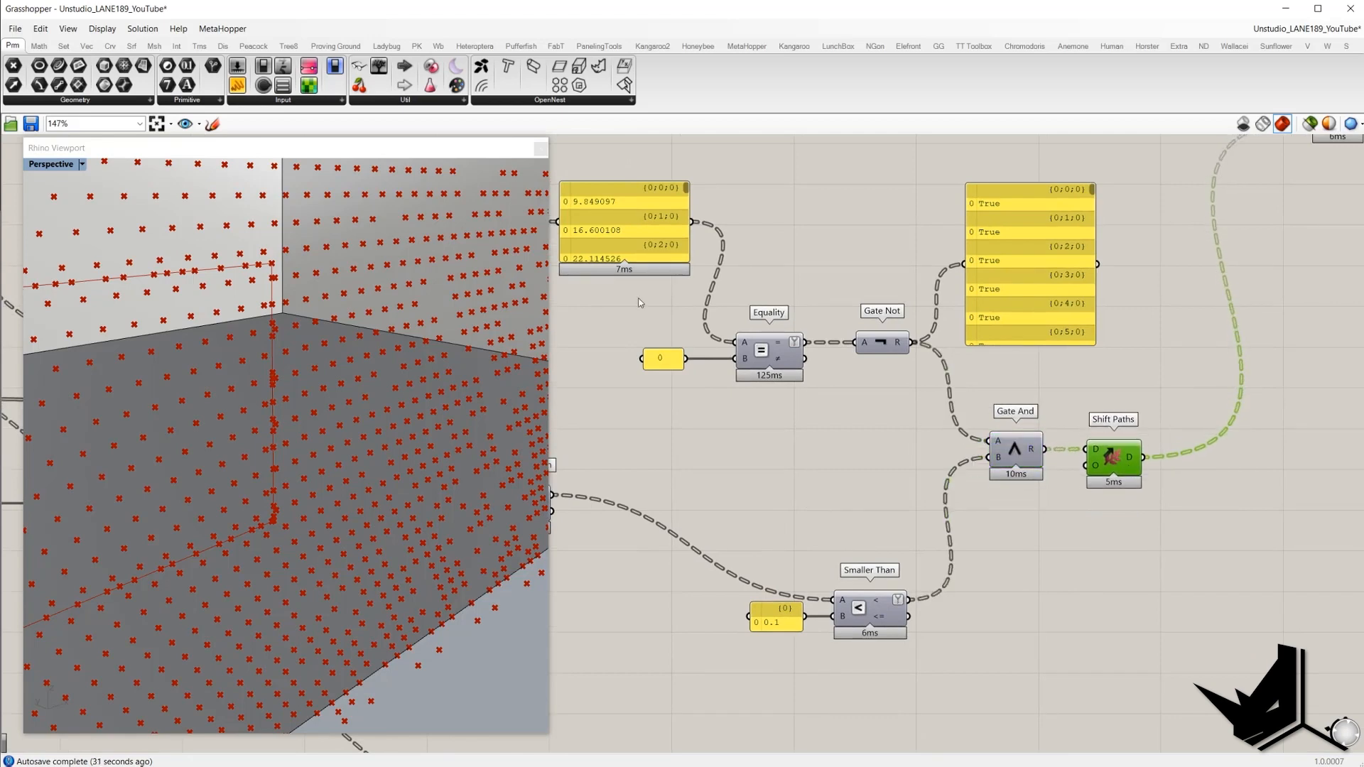
- Sketch circles around Gate And and Smaller Than, and handwrite a column of 0 and 1 values below Equality
{"action": "left_click", "coordinate": [212, 124]}
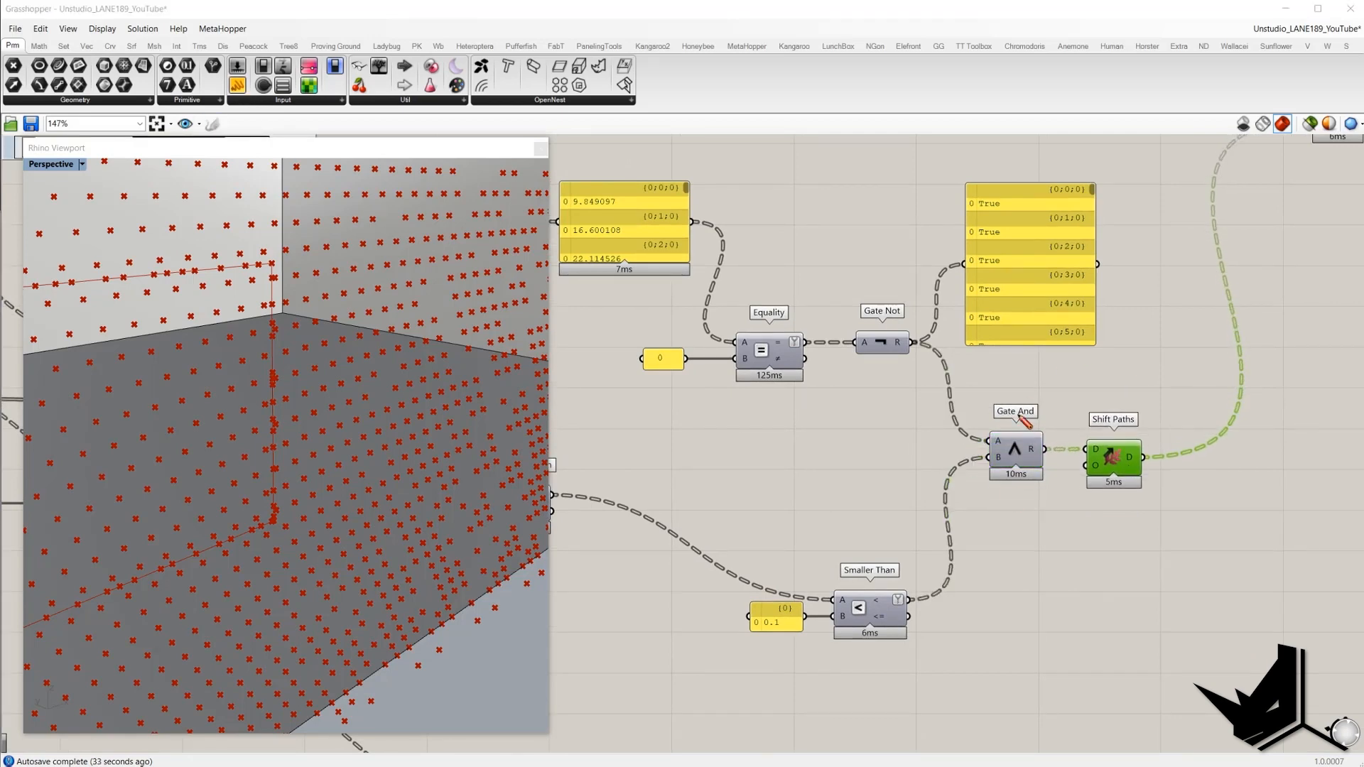
{"action": "mouse_move", "coordinate": [1014, 388]}
{"action": "left_mouse_down"}
{"action": "mouse_move", "coordinate": [1044, 492]}
{"action": "mouse_move", "coordinate": [1015, 389]}
{"action": "left_mouse_up"}
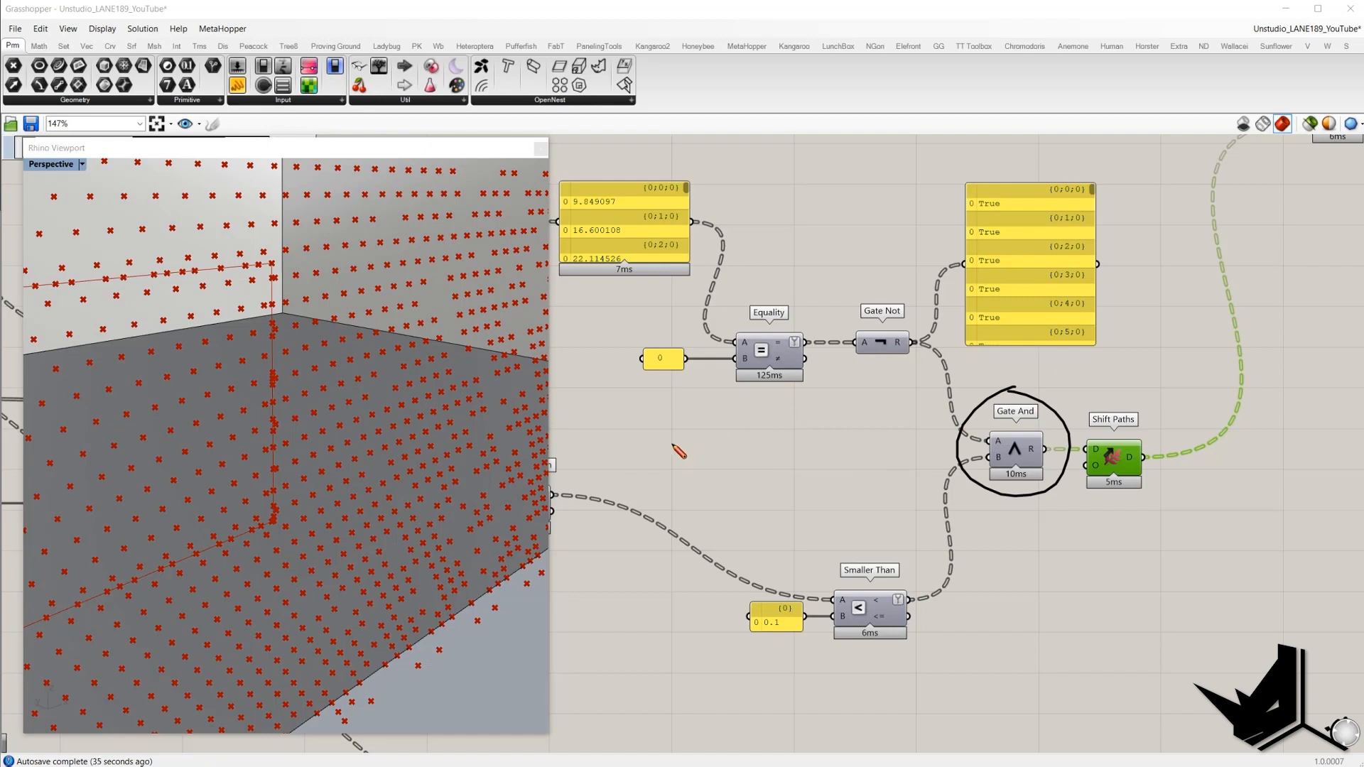
{"action": "mouse_move", "coordinate": [671, 438]}
{"action": "left_mouse_down"}
{"action": "mouse_move", "coordinate": [685, 460]}
{"action": "mouse_move", "coordinate": [677, 439]}
{"action": "left_mouse_up"}
{"action": "mouse_move", "coordinate": [853, 534]}
{"action": "left_mouse_down"}
{"action": "mouse_move", "coordinate": [920, 640]}
{"action": "mouse_move", "coordinate": [856, 572]}
{"action": "left_mouse_up"}
{"action": "mouse_move", "coordinate": [661, 483]}
{"action": "left_mouse_down"}
{"action": "mouse_move", "coordinate": [673, 500]}
{"action": "mouse_move", "coordinate": [648, 726]}
{"action": "left_mouse_up"}
{"action": "left_click_drag", "start_coordinate": [652, 744], "coordinate": [653, 749]}
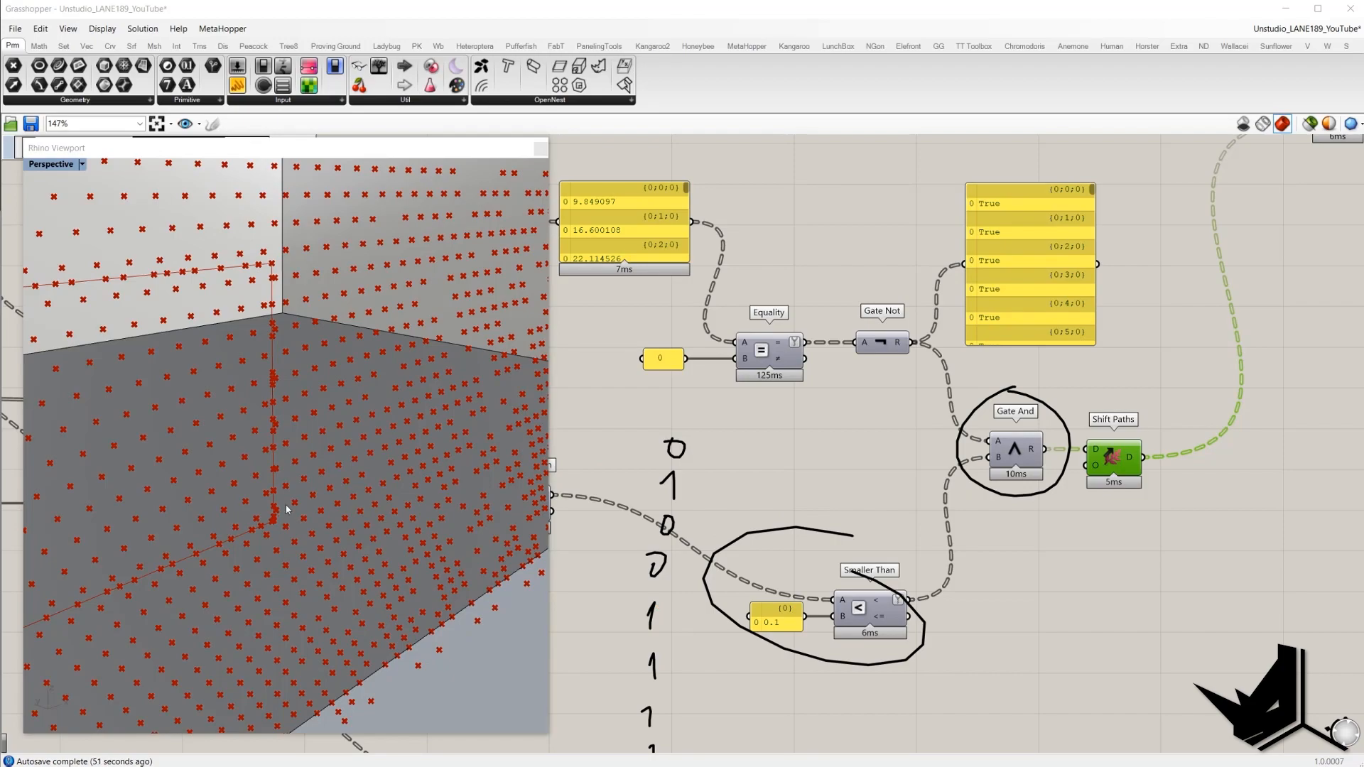
- Start a screen capture of the canvas, handwrite a second column of 1s and one 0 beside the first, and circle Gate And in red
{"action": "key", "text": "Print"}
{"action": "left_click_drag", "start_coordinate": [71, 140], "coordinate": [1349, 747]}
{"action": "key", "text": "ctrl+c"}
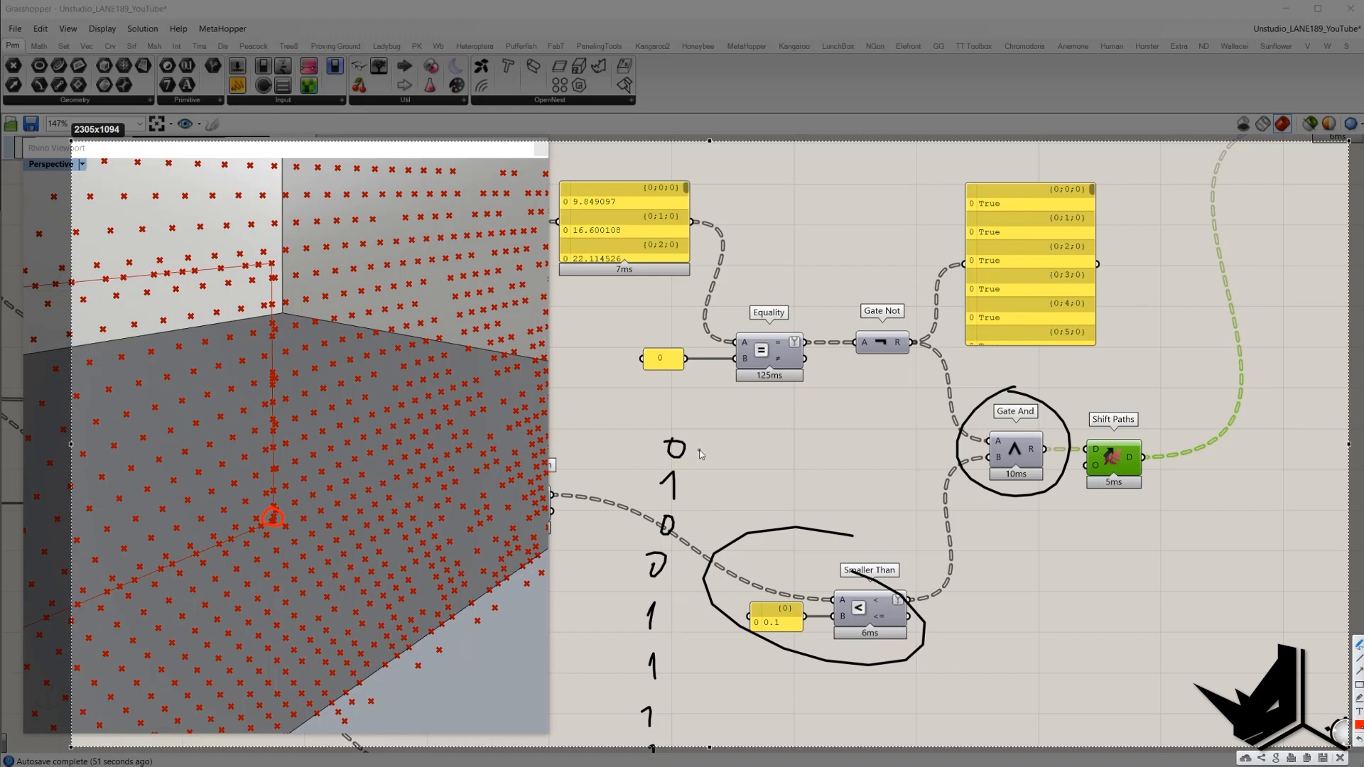
{"action": "mouse_move", "coordinate": [700, 452]}
{"action": "left_mouse_down"}
{"action": "mouse_move", "coordinate": [699, 534]}
{"action": "mouse_move", "coordinate": [663, 728]}
{"action": "mouse_move", "coordinate": [676, 764]}
{"action": "left_mouse_up"}
{"action": "mouse_move", "coordinate": [1016, 390]}
{"action": "left_mouse_down"}
{"action": "mouse_move", "coordinate": [1030, 408]}
{"action": "mouse_move", "coordinate": [967, 490]}
{"action": "mouse_move", "coordinate": [1069, 455]}
{"action": "mouse_move", "coordinate": [1014, 391]}
{"action": "left_mouse_up"}
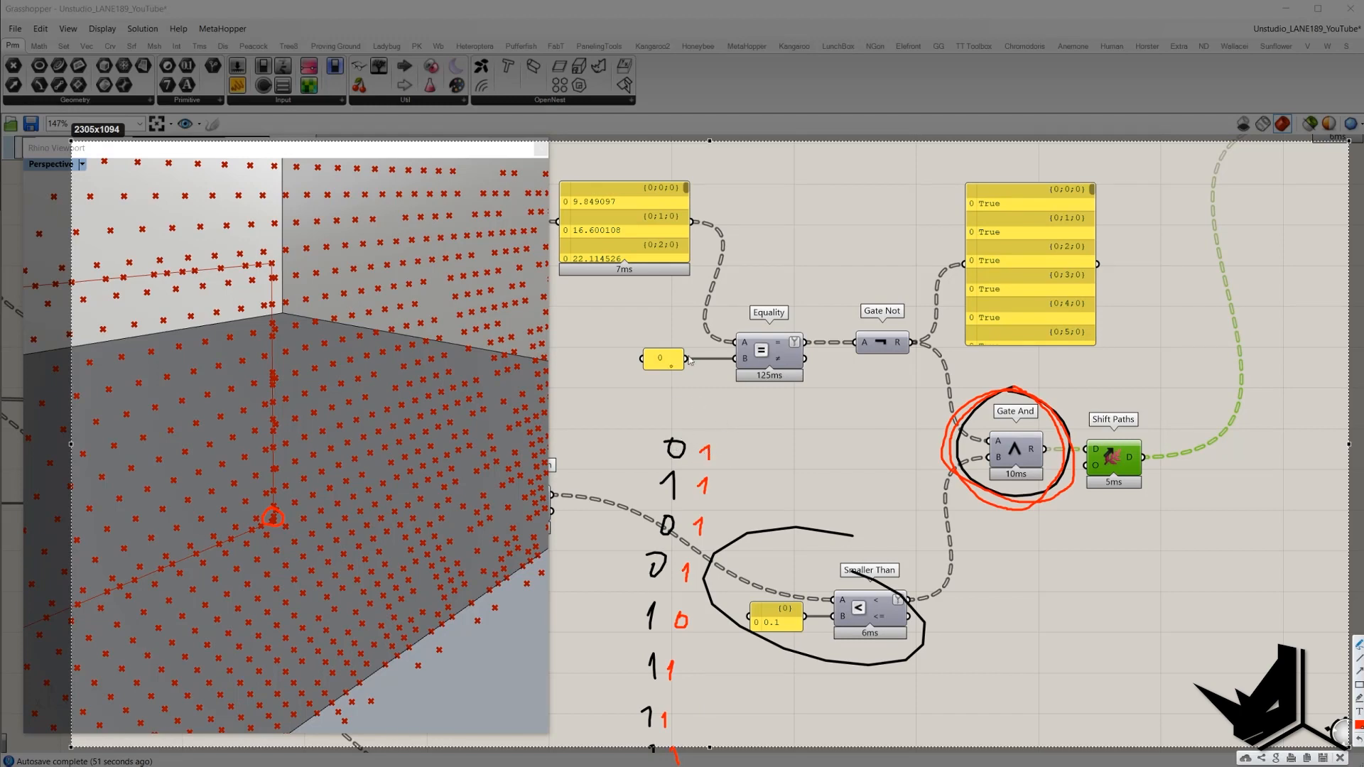
- Handwrite the AND truth table 0∧1=0, 1∧0=0, 0∧0=0 and 1∧1=1, and circle the last row
{"action": "mouse_move", "coordinate": [820, 161]}
{"action": "left_mouse_down"}
{"action": "mouse_move", "coordinate": [897, 186]}
{"action": "mouse_move", "coordinate": [1015, 172]}
{"action": "left_mouse_up"}
{"action": "left_click_drag", "start_coordinate": [1006, 183], "coordinate": [1056, 168]}
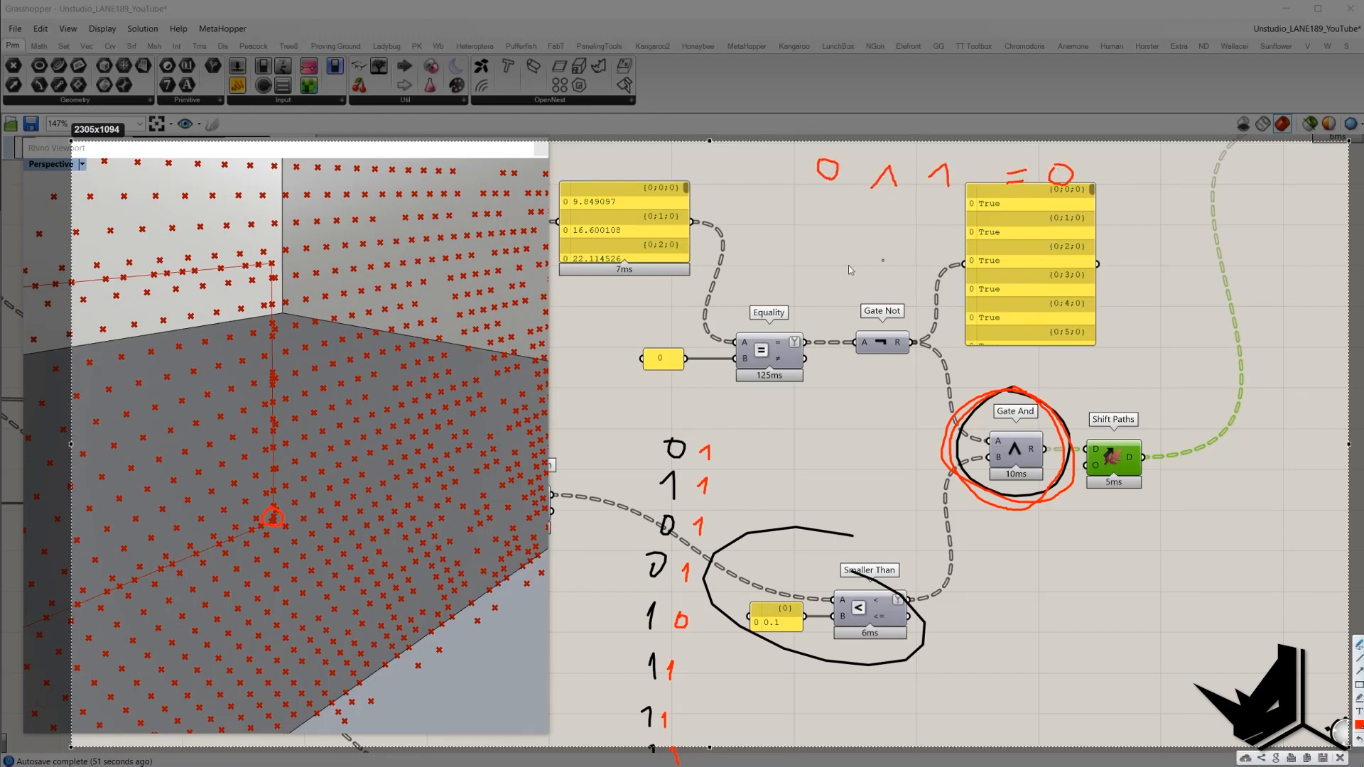
{"action": "mouse_move", "coordinate": [817, 218]}
{"action": "left_mouse_down"}
{"action": "mouse_move", "coordinate": [893, 211]}
{"action": "mouse_move", "coordinate": [901, 224]}
{"action": "left_mouse_up"}
{"action": "left_click_drag", "start_coordinate": [952, 207], "coordinate": [1006, 210]}
{"action": "left_click_drag", "start_coordinate": [987, 220], "coordinate": [1039, 209]}
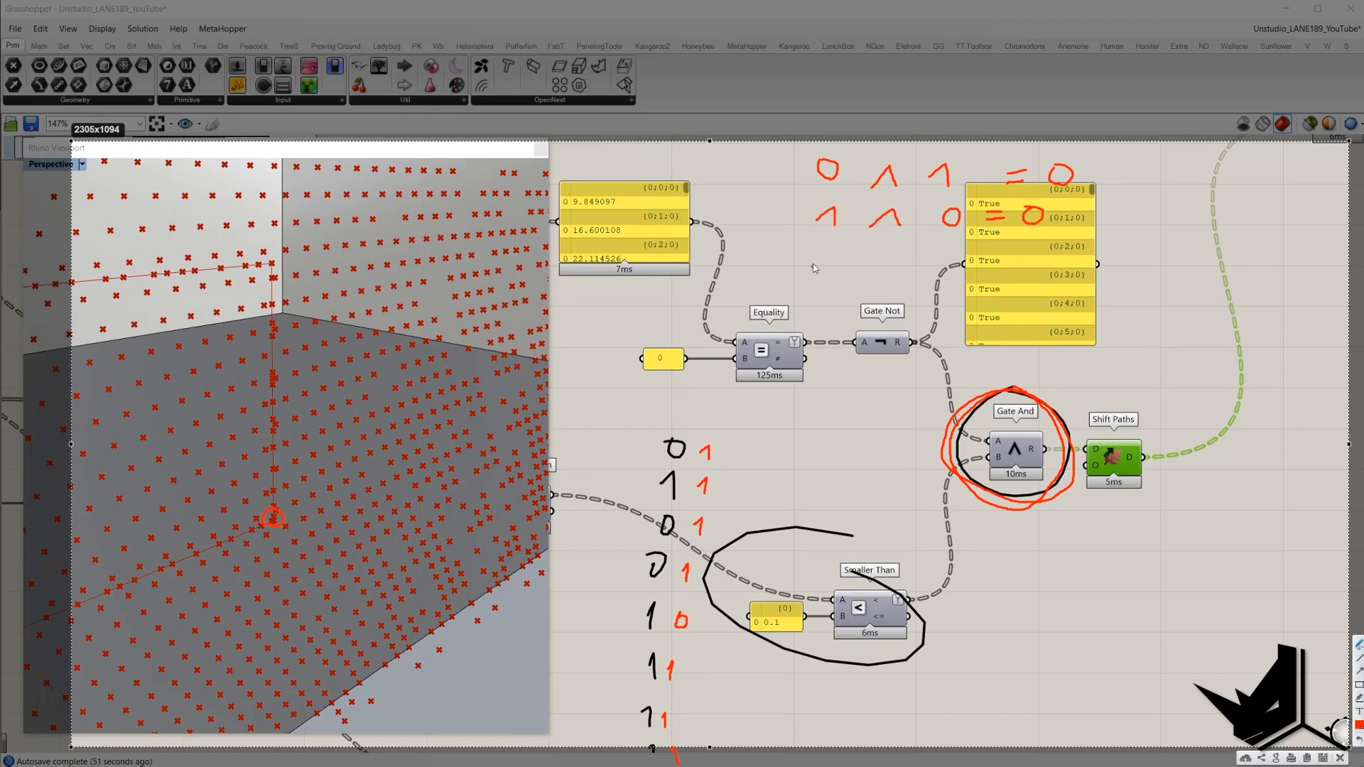
{"action": "mouse_move", "coordinate": [824, 249]}
{"action": "left_mouse_down"}
{"action": "mouse_move", "coordinate": [825, 267]}
{"action": "mouse_move", "coordinate": [824, 249]}
{"action": "left_mouse_up"}
{"action": "left_click_drag", "start_coordinate": [870, 267], "coordinate": [943, 251]}
{"action": "left_click_drag", "start_coordinate": [980, 260], "coordinate": [994, 264]}
{"action": "left_click_drag", "start_coordinate": [1017, 253], "coordinate": [1018, 251]}
{"action": "mouse_move", "coordinate": [817, 301]}
{"action": "left_mouse_down"}
{"action": "mouse_move", "coordinate": [823, 313]}
{"action": "mouse_move", "coordinate": [996, 305]}
{"action": "left_mouse_up"}
{"action": "mouse_move", "coordinate": [1011, 307]}
{"action": "left_mouse_down"}
{"action": "mouse_move", "coordinate": [1030, 288]}
{"action": "mouse_move", "coordinate": [1037, 321]}
{"action": "left_mouse_up"}
{"action": "mouse_move", "coordinate": [873, 272]}
{"action": "left_mouse_down"}
{"action": "mouse_move", "coordinate": [1003, 339]}
{"action": "mouse_move", "coordinate": [968, 277]}
{"action": "mouse_move", "coordinate": [873, 274]}
{"action": "left_mouse_up"}
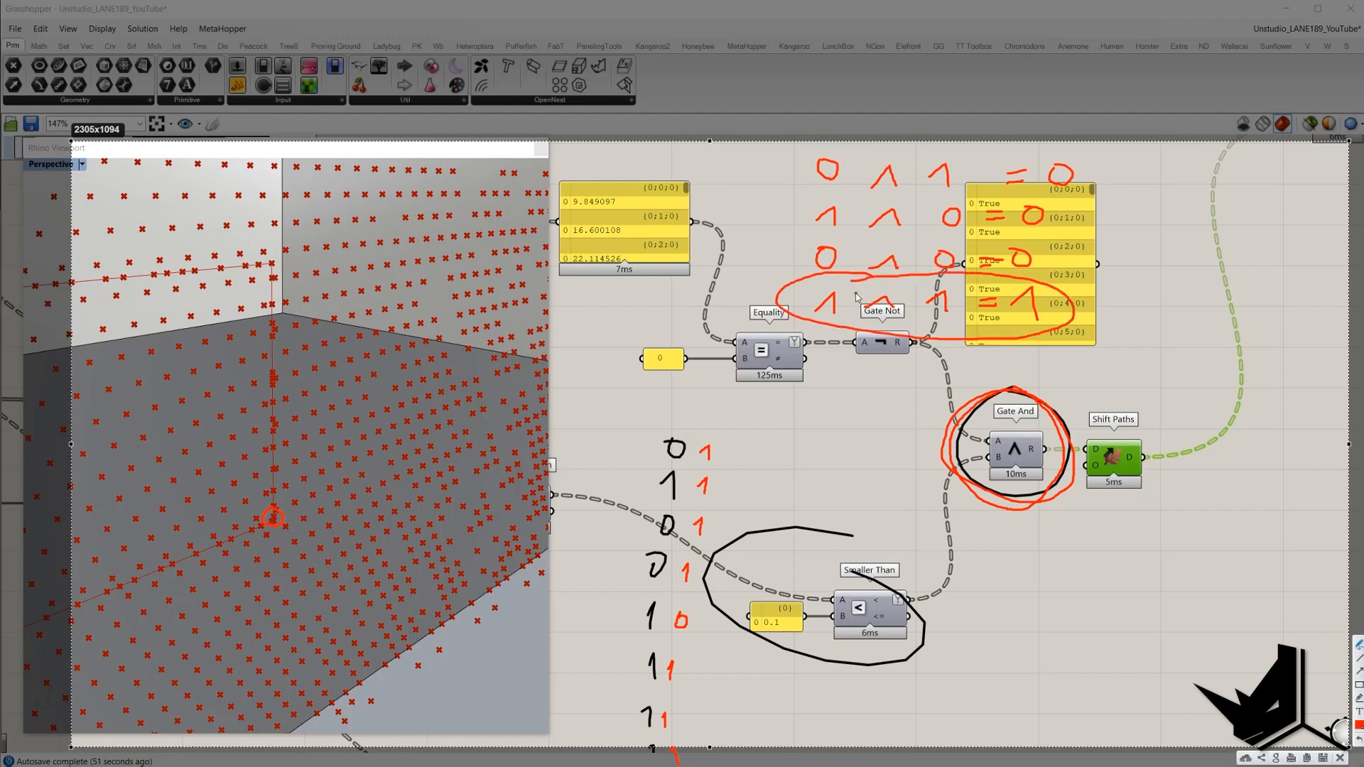
- Circle the 1 0 pair and both value columns, mark the façade corner point and underline Gate Not
{"action": "left_click_drag", "start_coordinate": [685, 603], "coordinate": [627, 615]}
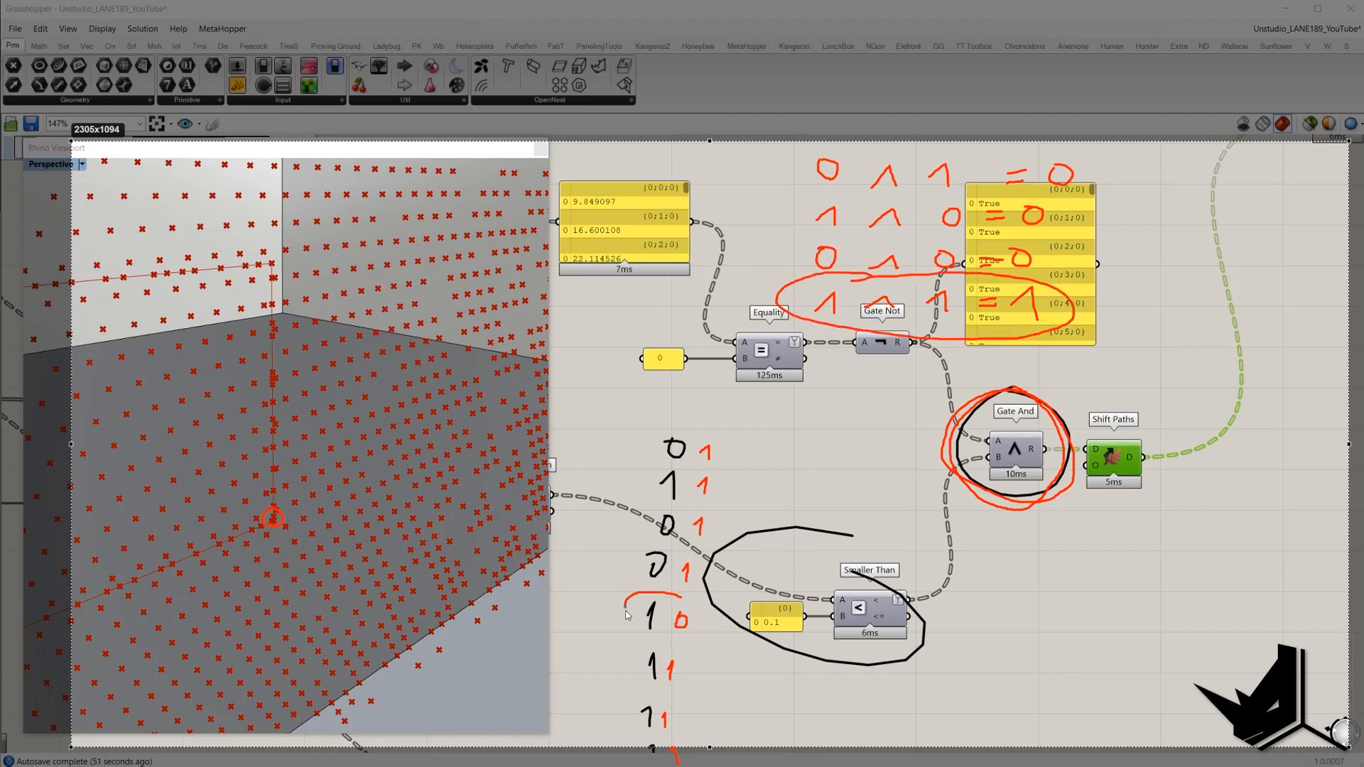
{"action": "left_click_drag", "start_coordinate": [701, 640], "coordinate": [695, 617]}
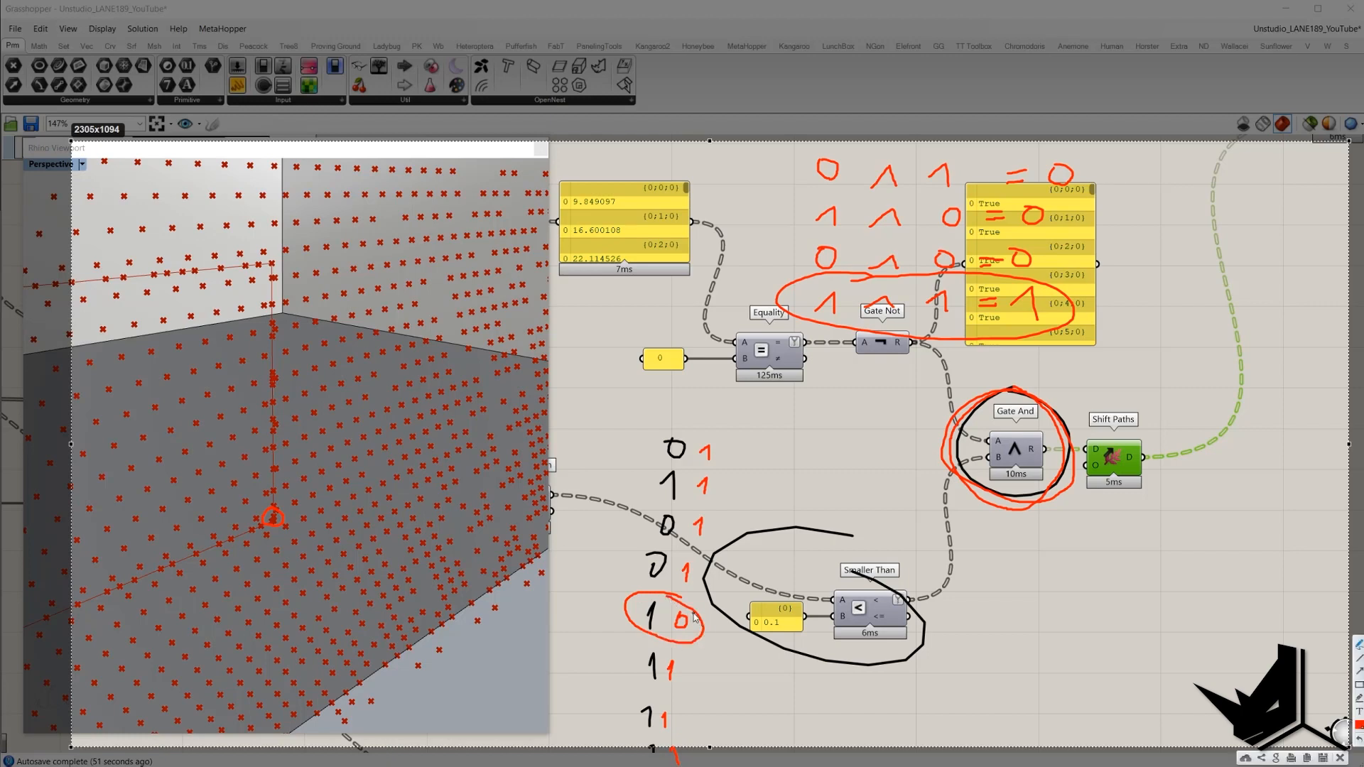
{"action": "mouse_move", "coordinate": [270, 504]}
{"action": "left_mouse_down"}
{"action": "mouse_move", "coordinate": [273, 526]}
{"action": "mouse_move", "coordinate": [275, 513]}
{"action": "left_mouse_up"}
{"action": "left_click_drag", "start_coordinate": [860, 351], "coordinate": [909, 354]}
{"action": "left_click_drag", "start_coordinate": [661, 416], "coordinate": [665, 417]}
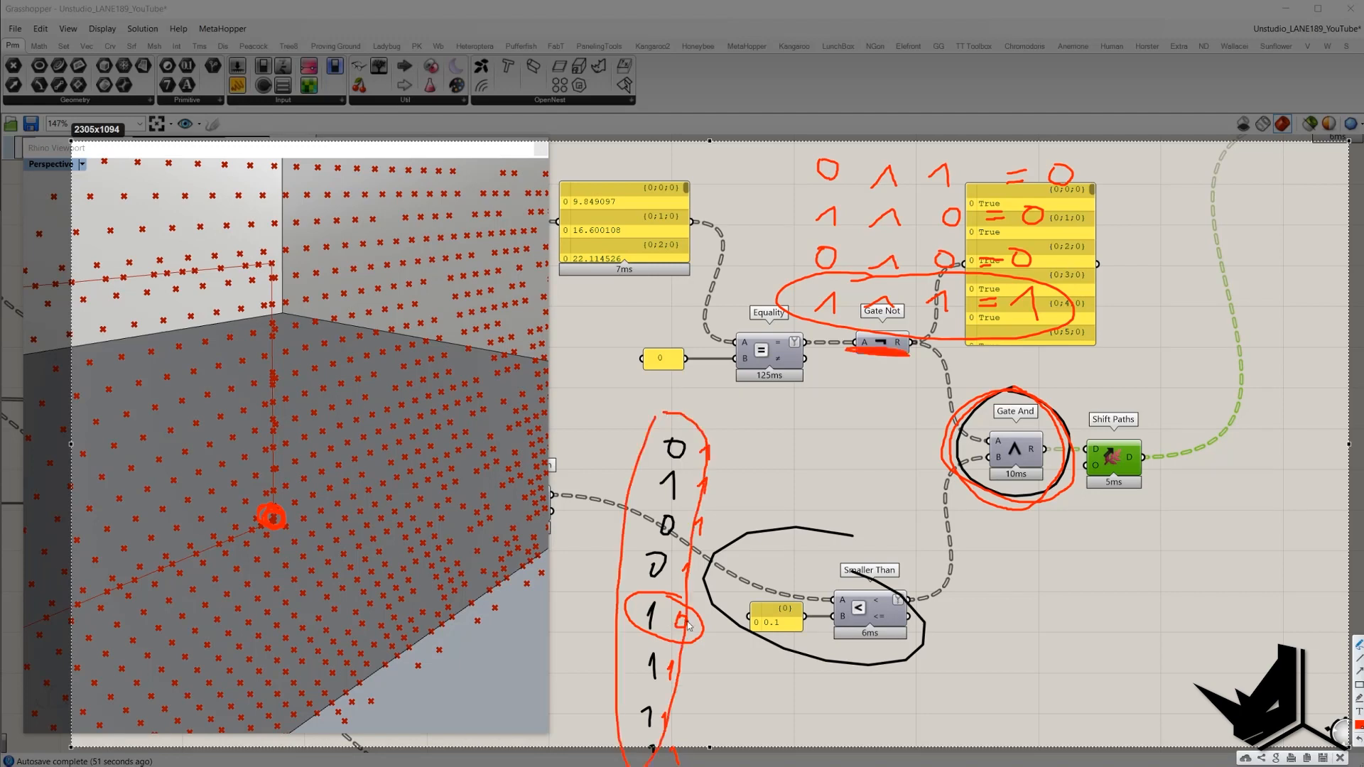
{"action": "left_click_drag", "start_coordinate": [686, 620], "coordinate": [681, 618]}
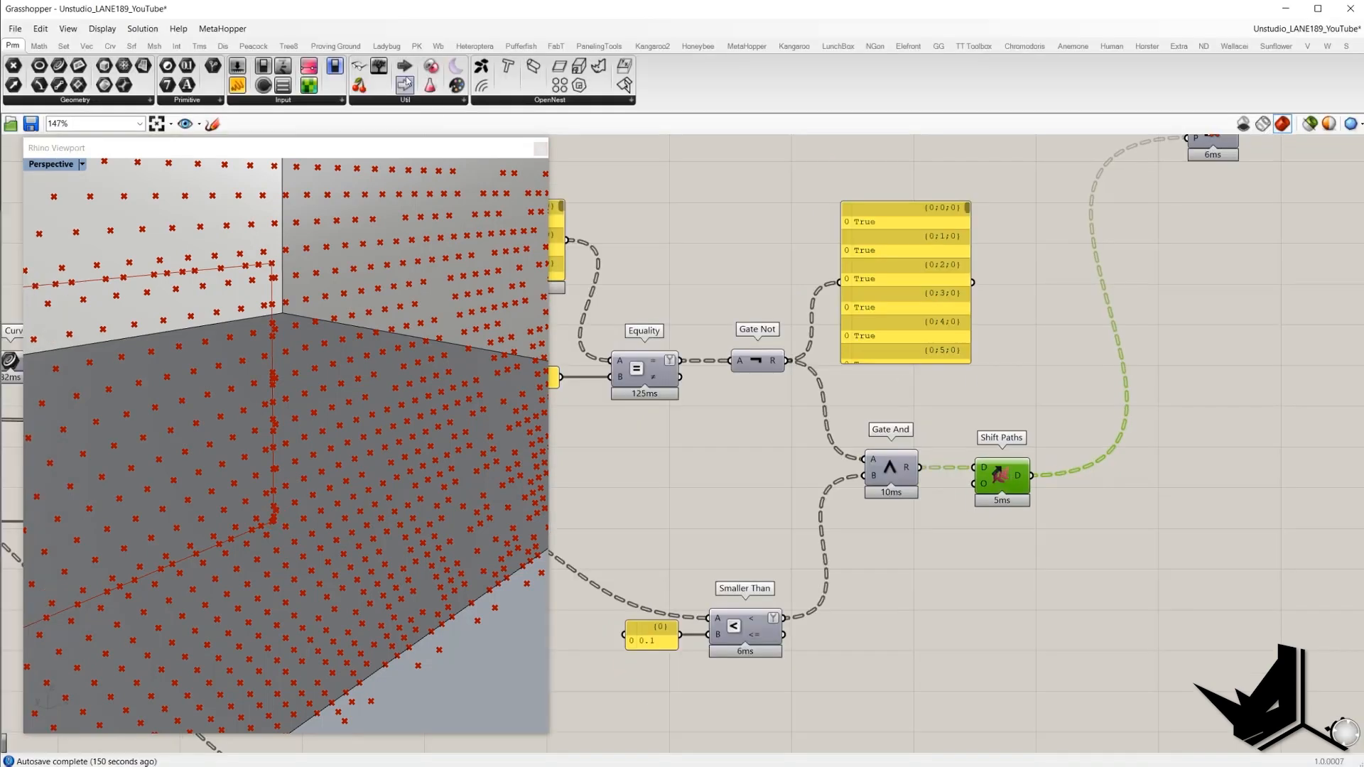
- Add a Param Viewer above Shift Paths and connect it to Gate And's R output
{"action": "mouse_move", "coordinate": [381, 67]}
{"action": "left_mouse_down"}
{"action": "mouse_move", "coordinate": [501, 147]}
{"action": "mouse_move", "coordinate": [1083, 411]}
{"action": "left_mouse_up"}
{"action": "left_click_drag", "start_coordinate": [921, 468], "coordinate": [1001, 410]}
{"action": "left_click_drag", "start_coordinate": [1073, 384], "coordinate": [1077, 342]}
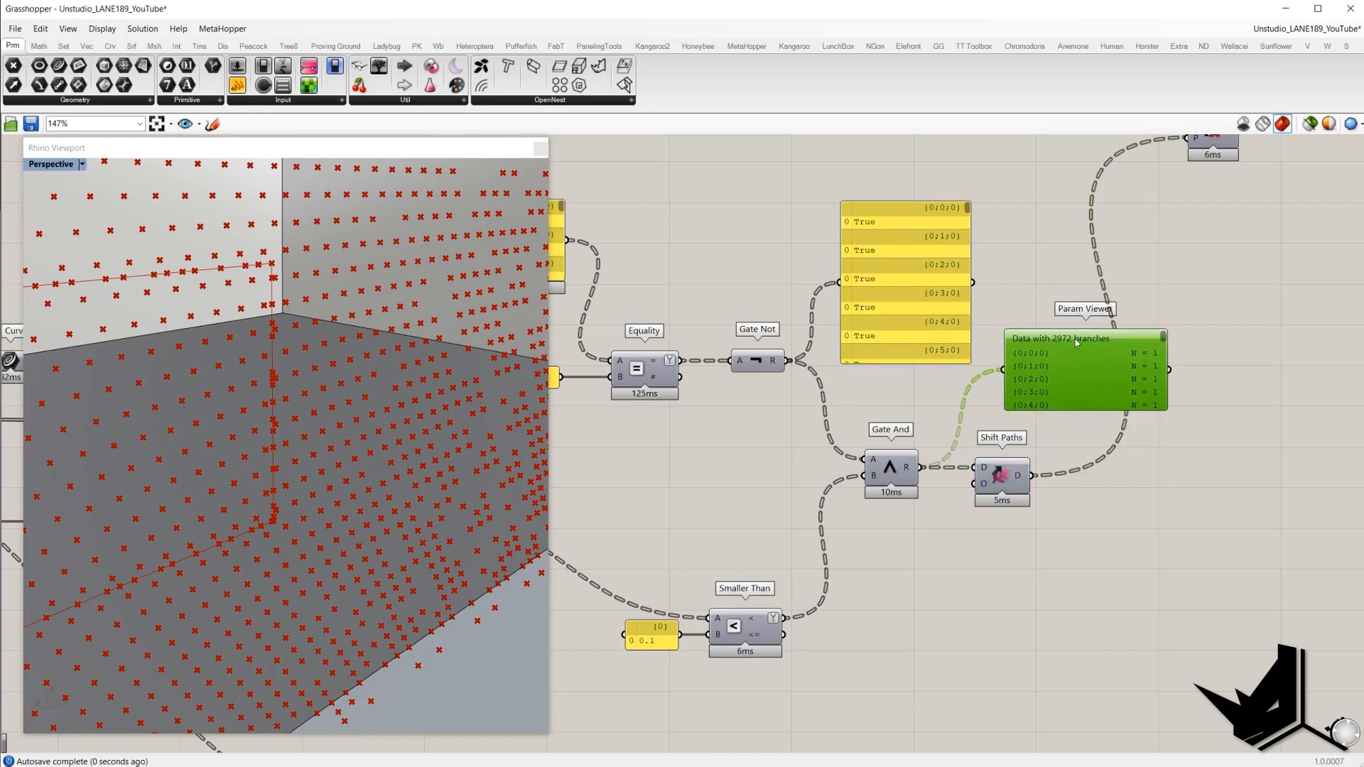
- Add a second Param Viewer connected to the source of Cull Pattern's list input and place it beside Cull Pattern
{"action": "right_click_drag", "start_coordinate": [1015, 352], "coordinate": [1144, 445]}
{"action": "scroll", "coordinate": [1144, 444], "scroll_direction": "down", "scroll_amount": 1}
{"action": "right_click_drag", "start_coordinate": [666, 310], "coordinate": [944, 355]}
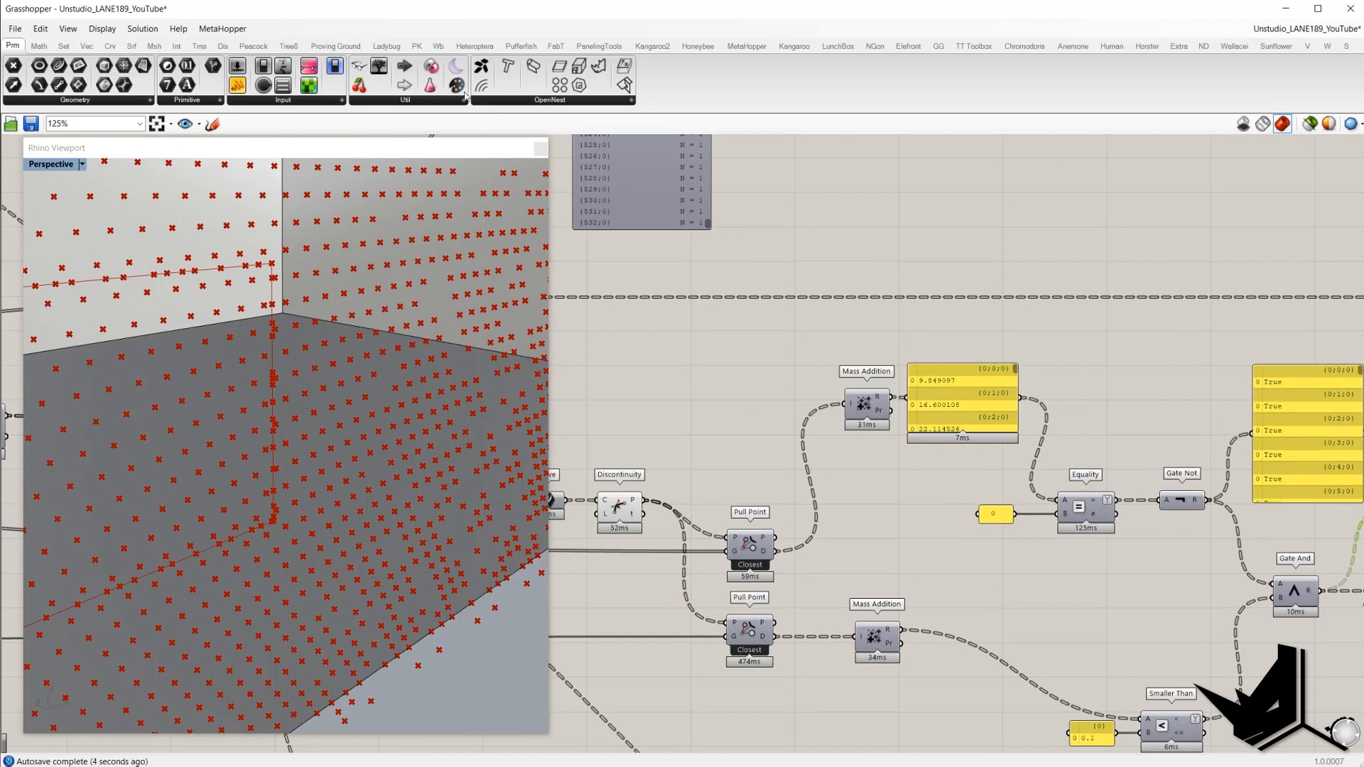
{"action": "left_click_drag", "start_coordinate": [379, 66], "coordinate": [773, 304]}
{"action": "scroll", "coordinate": [1216, 301], "scroll_direction": "down", "scroll_amount": 3}
{"action": "right_click_drag", "start_coordinate": [601, 305], "coordinate": [773, 304]}
{"action": "scroll", "coordinate": [773, 301], "scroll_direction": "up", "scroll_amount": 2}
{"action": "left_click_drag", "start_coordinate": [773, 304], "coordinate": [801, 300]}
{"action": "scroll", "coordinate": [804, 302], "scroll_direction": "down", "scroll_amount": 6}
{"action": "right_click_drag", "start_coordinate": [1093, 324], "coordinate": [843, 330]}
{"action": "scroll", "coordinate": [843, 330], "scroll_direction": "up", "scroll_amount": 5}
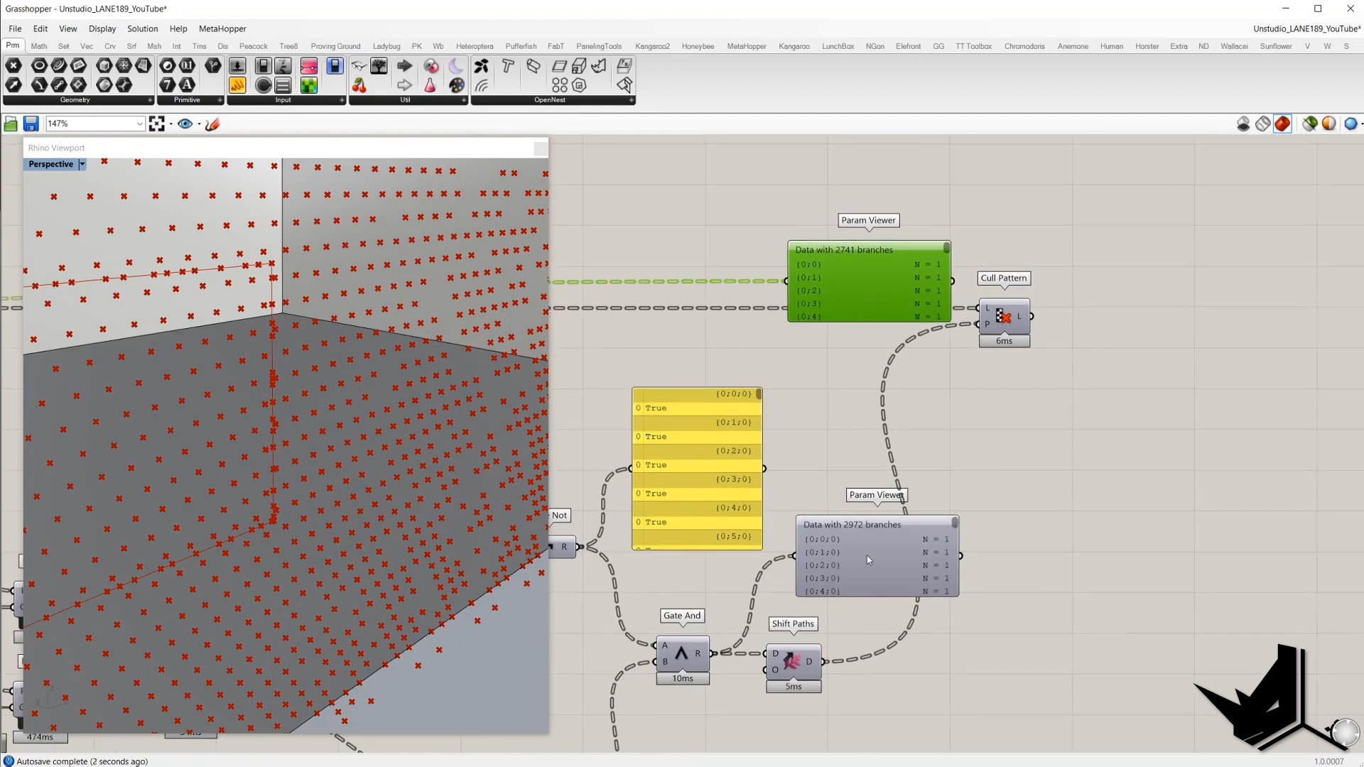
- Reconnect the lower Param Viewer to the D output of Shift Paths to compare its tree paths
{"action": "left_click", "coordinate": [861, 547]}
{"action": "right_click_drag", "start_coordinate": [846, 649], "coordinate": [835, 581]}
{"action": "left_click_drag", "start_coordinate": [812, 596], "coordinate": [879, 407]}
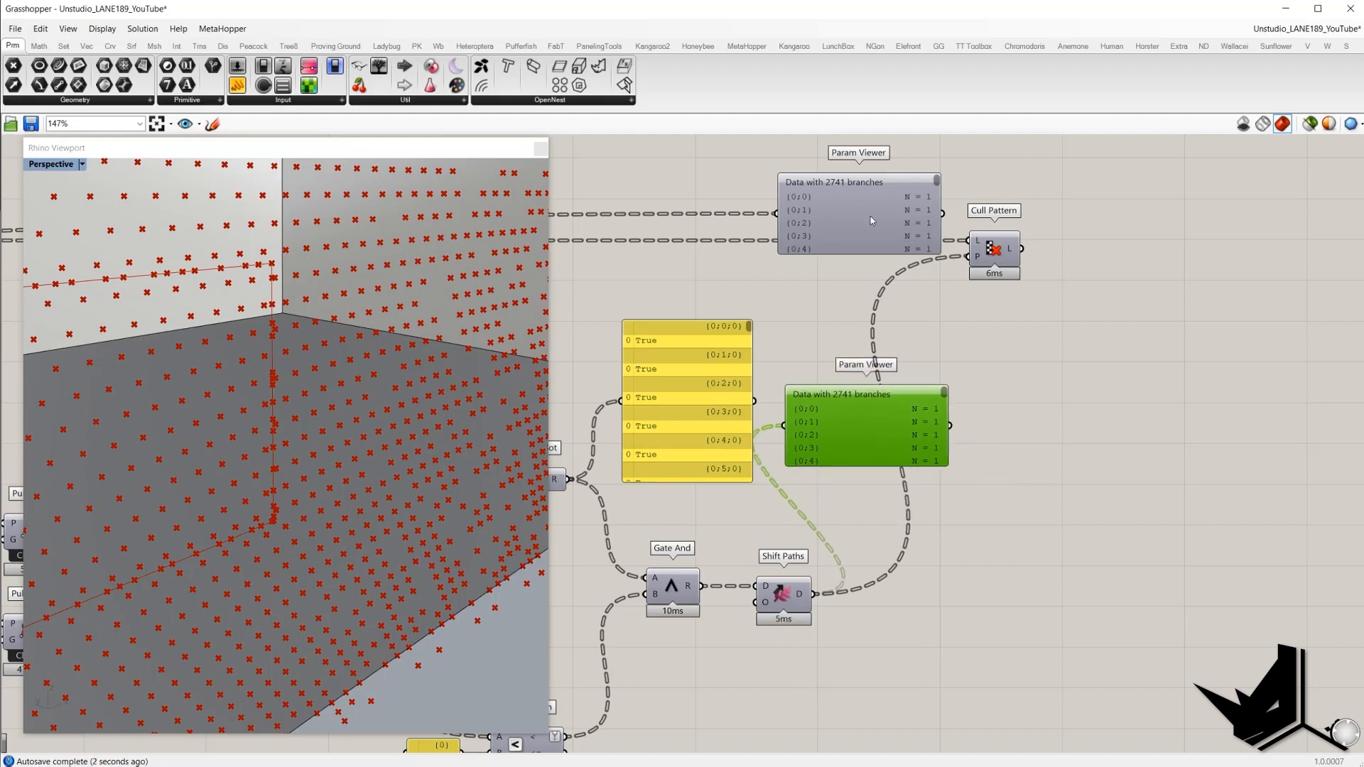
- Turn on the preview of the final Cull Pattern and inspect the remaining façade pieces around the edges
{"action": "left_click", "coordinate": [996, 255]}
{"action": "right_click", "coordinate": [1081, 286]}
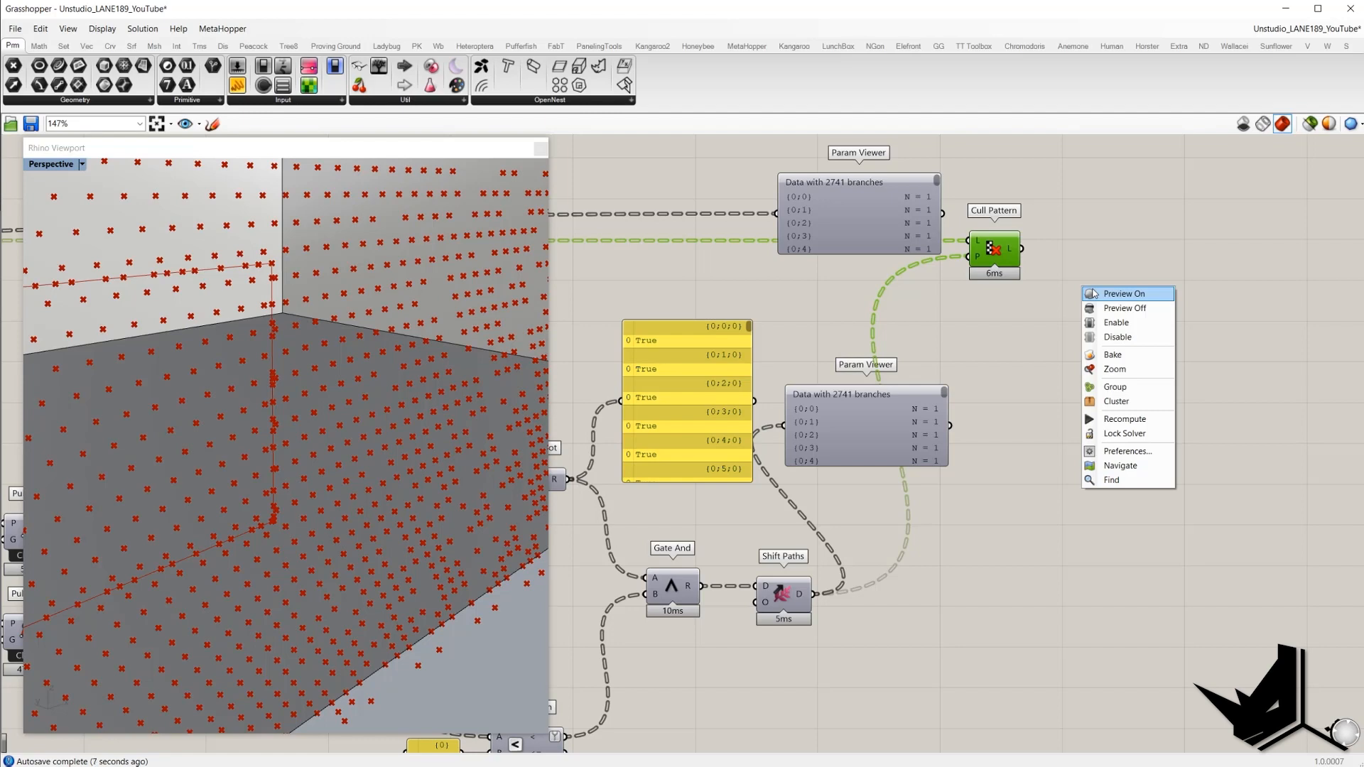
{"action": "left_click", "coordinate": [1094, 294]}
{"action": "scroll", "coordinate": [231, 482], "scroll_direction": "up", "scroll_amount": 2}
{"action": "scroll", "coordinate": [246, 505], "scroll_direction": "up", "scroll_amount": 3}
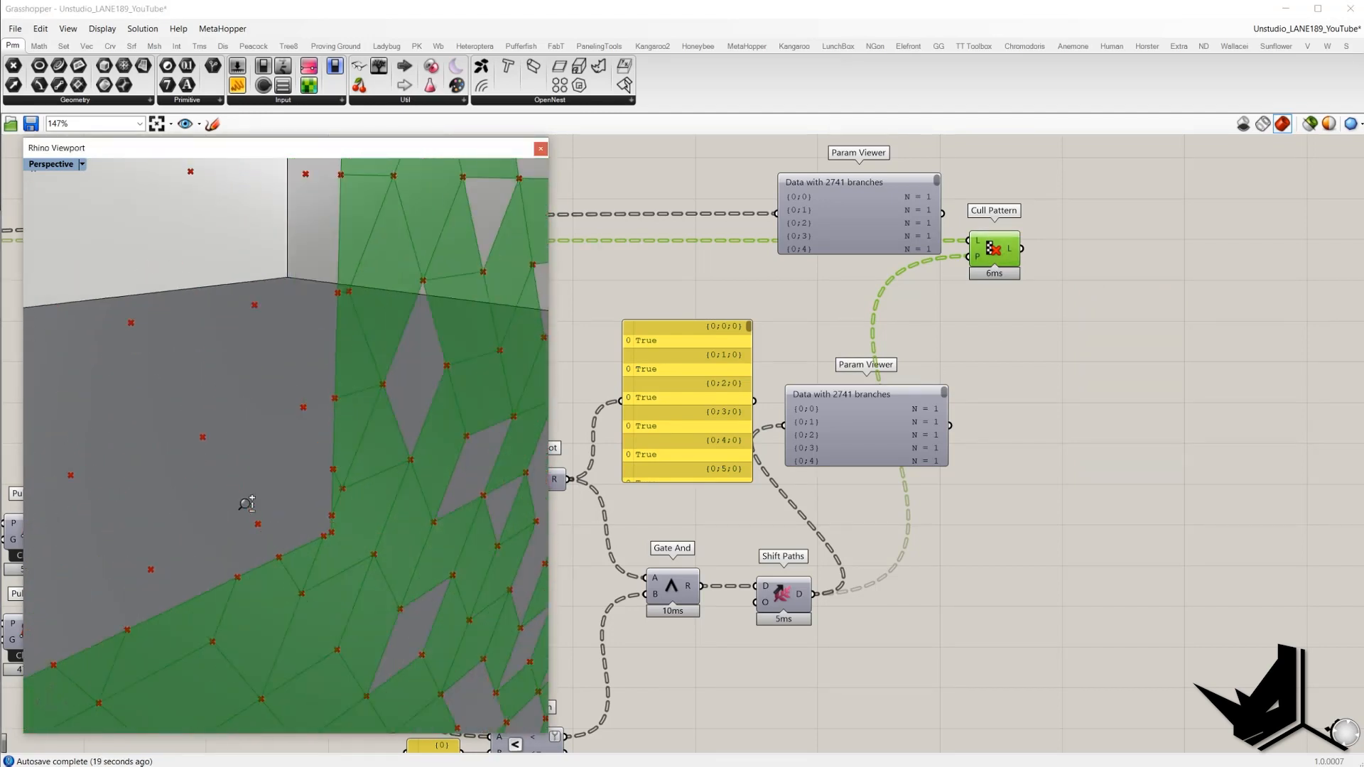
{"action": "right_click_drag", "start_coordinate": [398, 497], "coordinate": [265, 470], "text": "shift"}
{"action": "scroll", "coordinate": [265, 471], "scroll_direction": "down", "scroll_amount": 8}
{"action": "scroll", "coordinate": [925, 395], "scroll_direction": "down", "scroll_amount": 6}
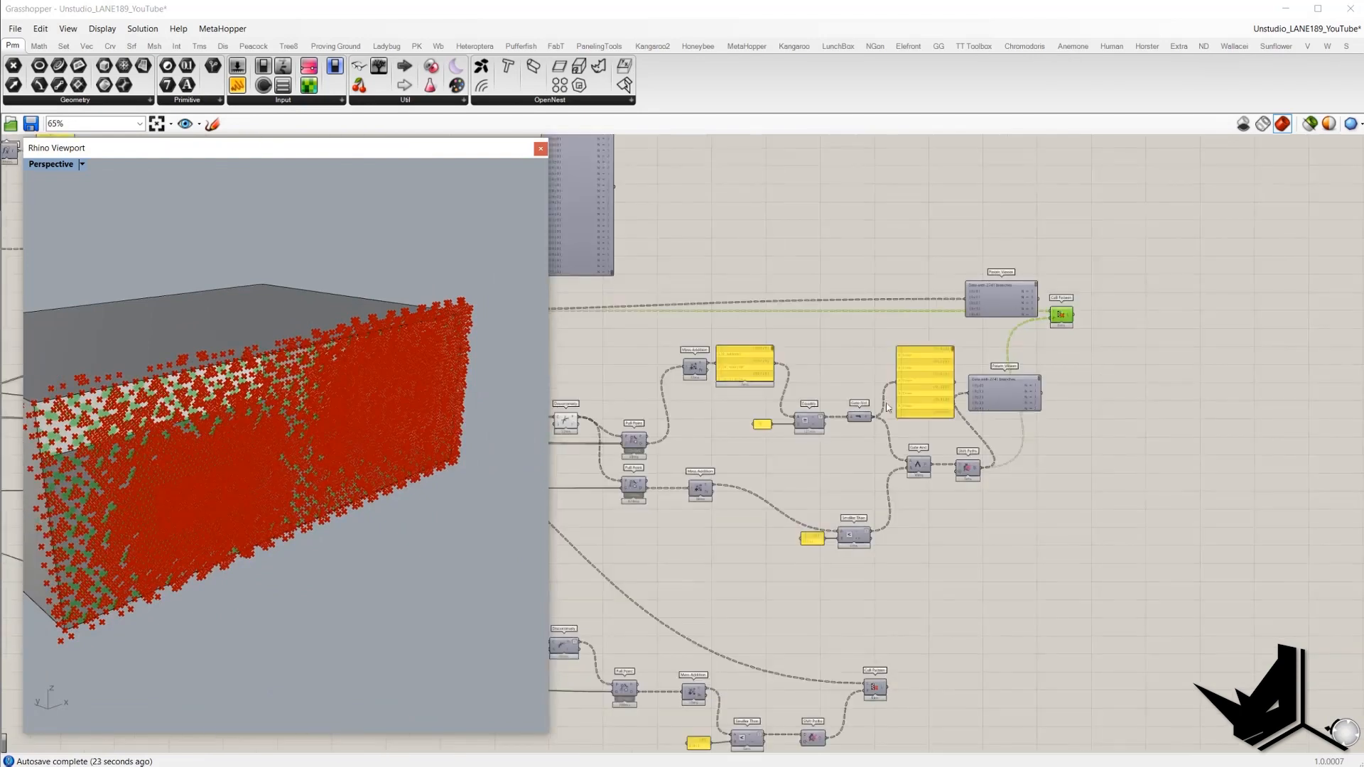
- Turn off the preview of the Discontinuity, Pull Point and Mass Addition components and view the façade from the corner
{"action": "left_click_drag", "start_coordinate": [804, 324], "coordinate": [945, 481]}
{"action": "right_click", "coordinate": [906, 269]}
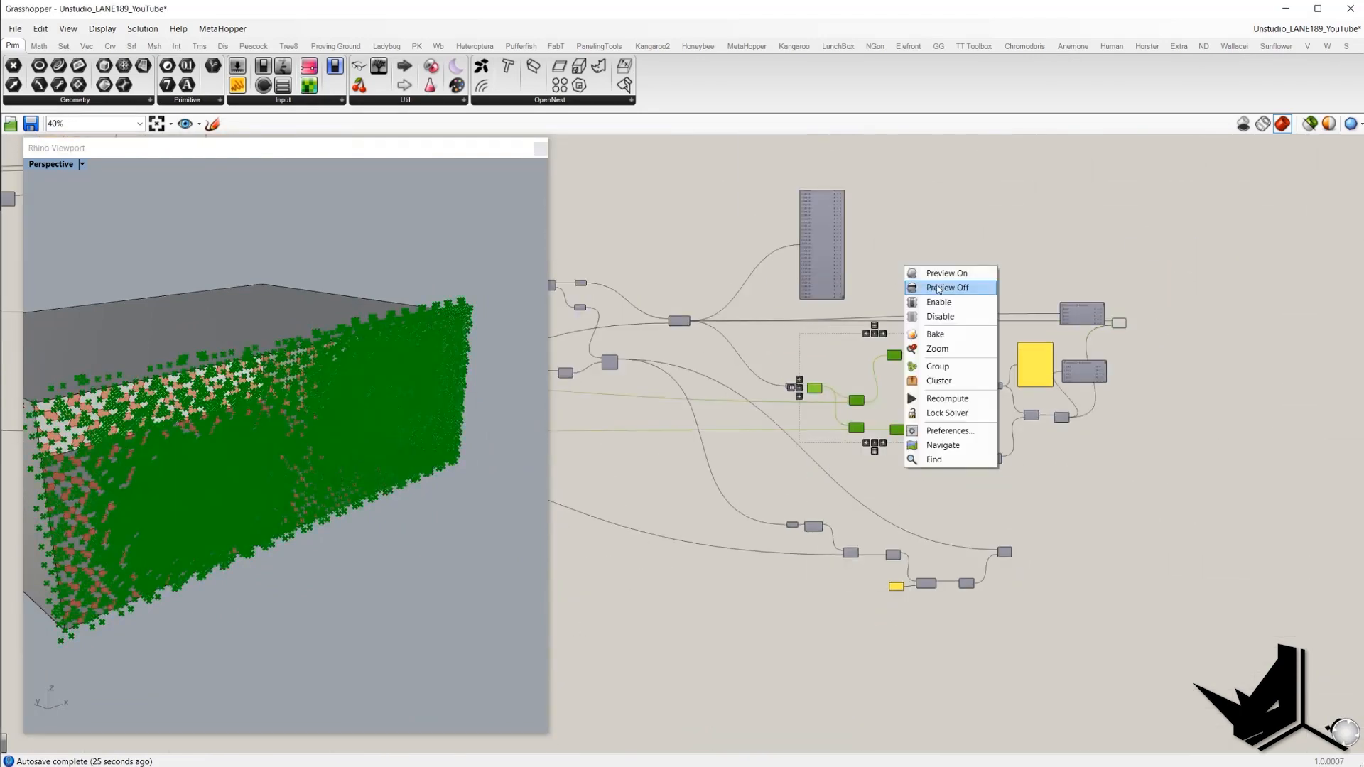
{"action": "left_click", "coordinate": [939, 289]}
{"action": "right_click_drag", "start_coordinate": [389, 414], "coordinate": [423, 409]}
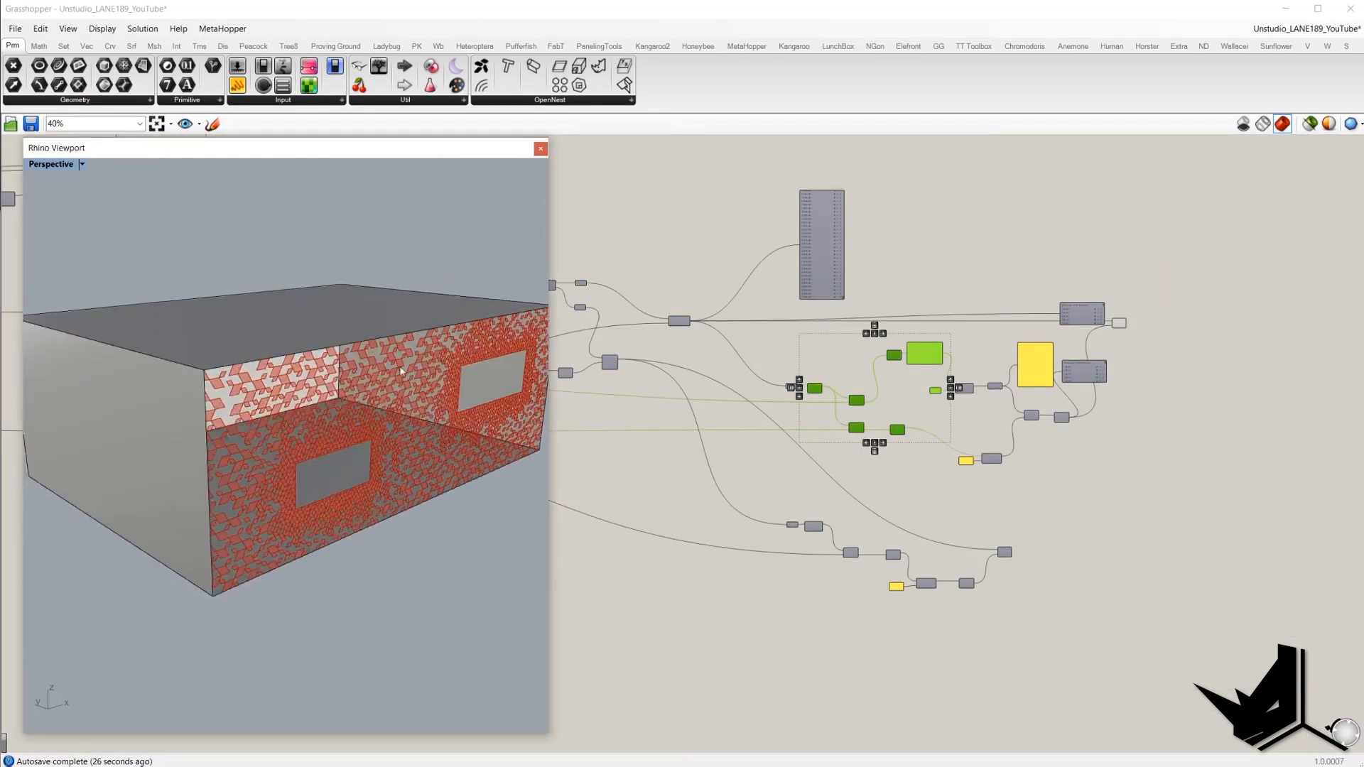
{"action": "scroll", "coordinate": [1122, 353], "scroll_direction": "up", "scroll_amount": 4}
- Delete both Param Viewers near Cull Pattern
{"action": "left_click", "coordinate": [1058, 289]}
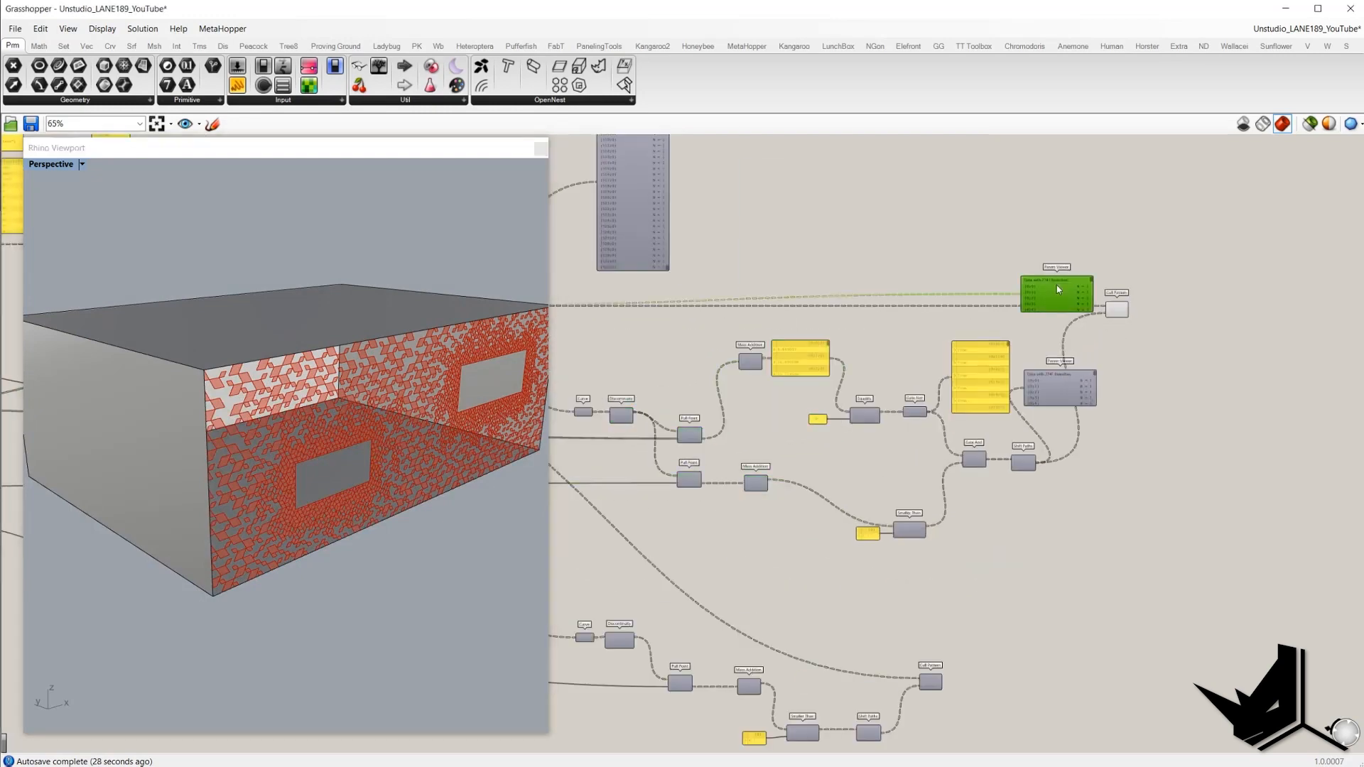
{"action": "key", "text": "Delete"}
{"action": "left_click", "coordinate": [1063, 391]}
{"action": "key", "text": "Delete"}
- Turn on the preview of the Data component holding Dispatch's B output
{"action": "scroll", "coordinate": [1073, 346], "scroll_direction": "down", "scroll_amount": 1}
{"action": "right_click_drag", "start_coordinate": [878, 415], "coordinate": [1255, 334]}
{"action": "scroll", "coordinate": [1073, 347], "scroll_direction": "down", "scroll_amount": 3}
{"action": "scroll", "coordinate": [941, 301], "scroll_direction": "up", "scroll_amount": 5}
{"action": "scroll", "coordinate": [937, 306], "scroll_direction": "down", "scroll_amount": 2}
{"action": "middle_click", "coordinate": [1025, 334]}
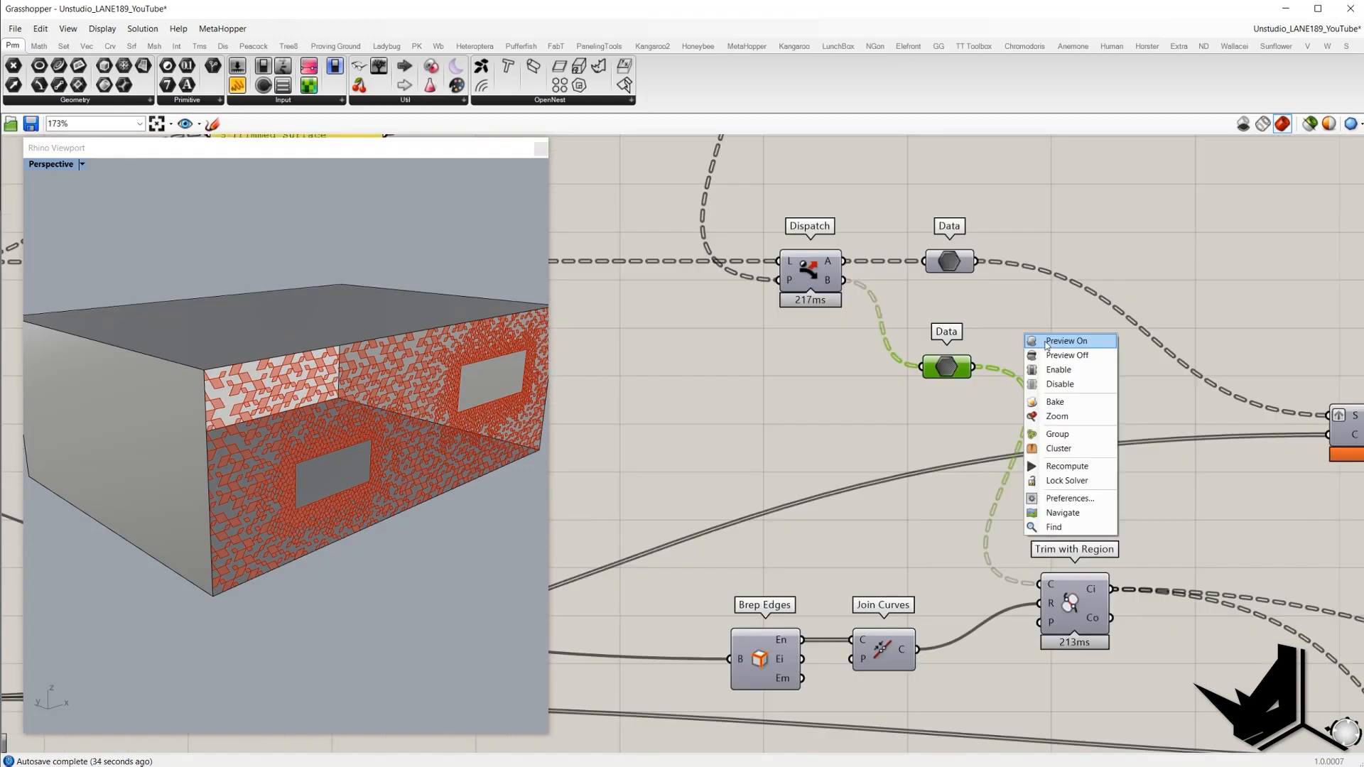
{"action": "left_click", "coordinate": [1065, 341]}
{"action": "right_click_drag", "start_coordinate": [955, 403], "coordinate": [951, 305]}
{"action": "scroll", "coordinate": [1086, 498], "scroll_direction": "up", "scroll_amount": 2}
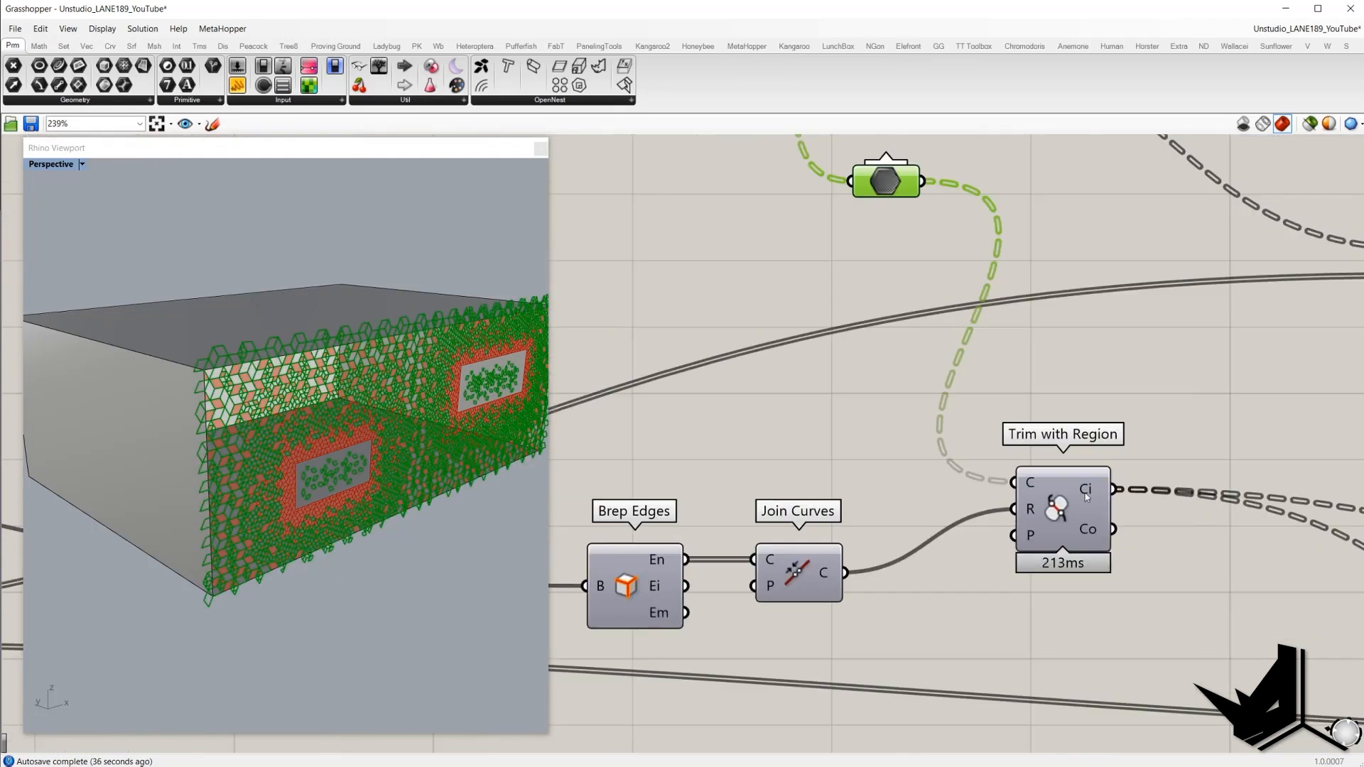
- Trace Trim with Region's inputs back through Join Curves and Brep Edges to the Bounding Box
{"action": "left_click_drag", "start_coordinate": [1130, 605], "coordinate": [974, 391]}
{"action": "scroll", "coordinate": [983, 396], "scroll_direction": "down", "scroll_amount": 5}
{"action": "right_click_drag", "start_coordinate": [731, 436], "coordinate": [770, 447]}
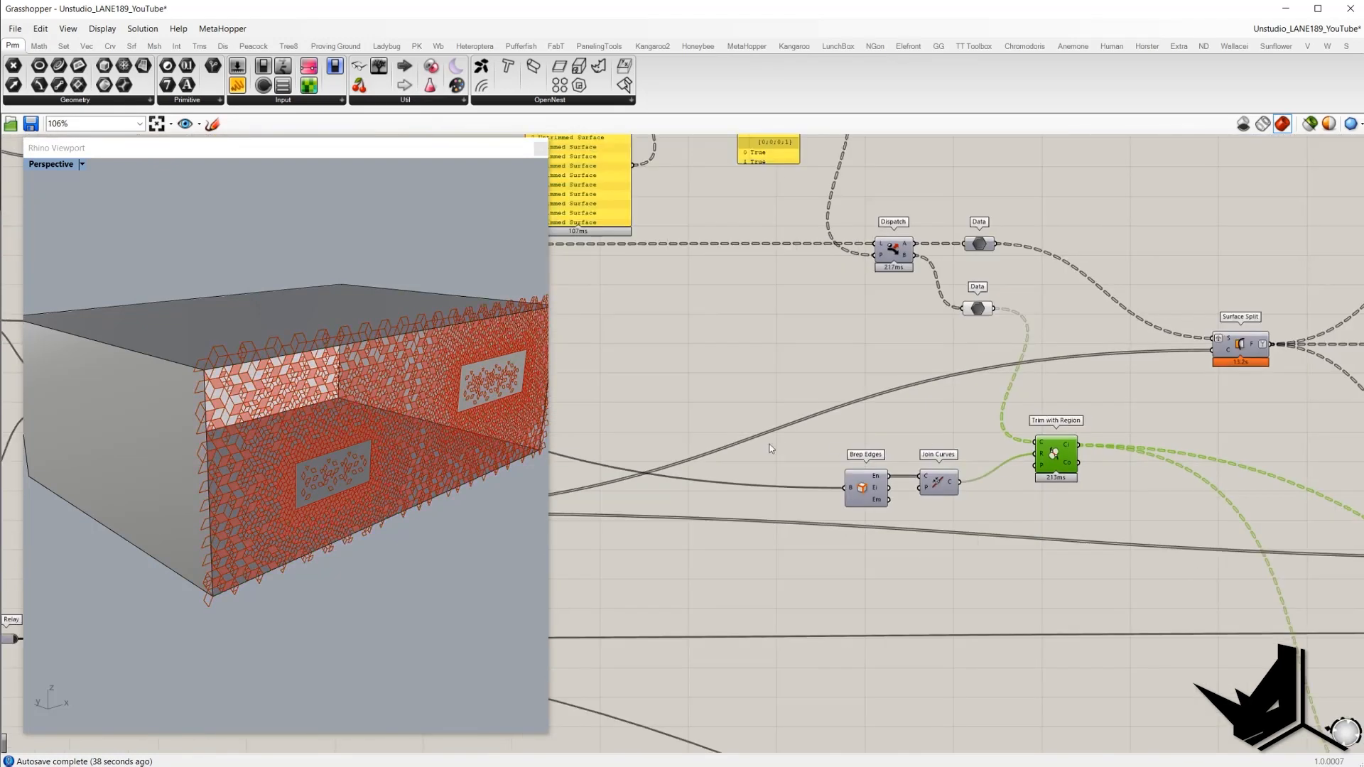
{"action": "right_click_drag", "start_coordinate": [770, 448], "coordinate": [881, 444]}
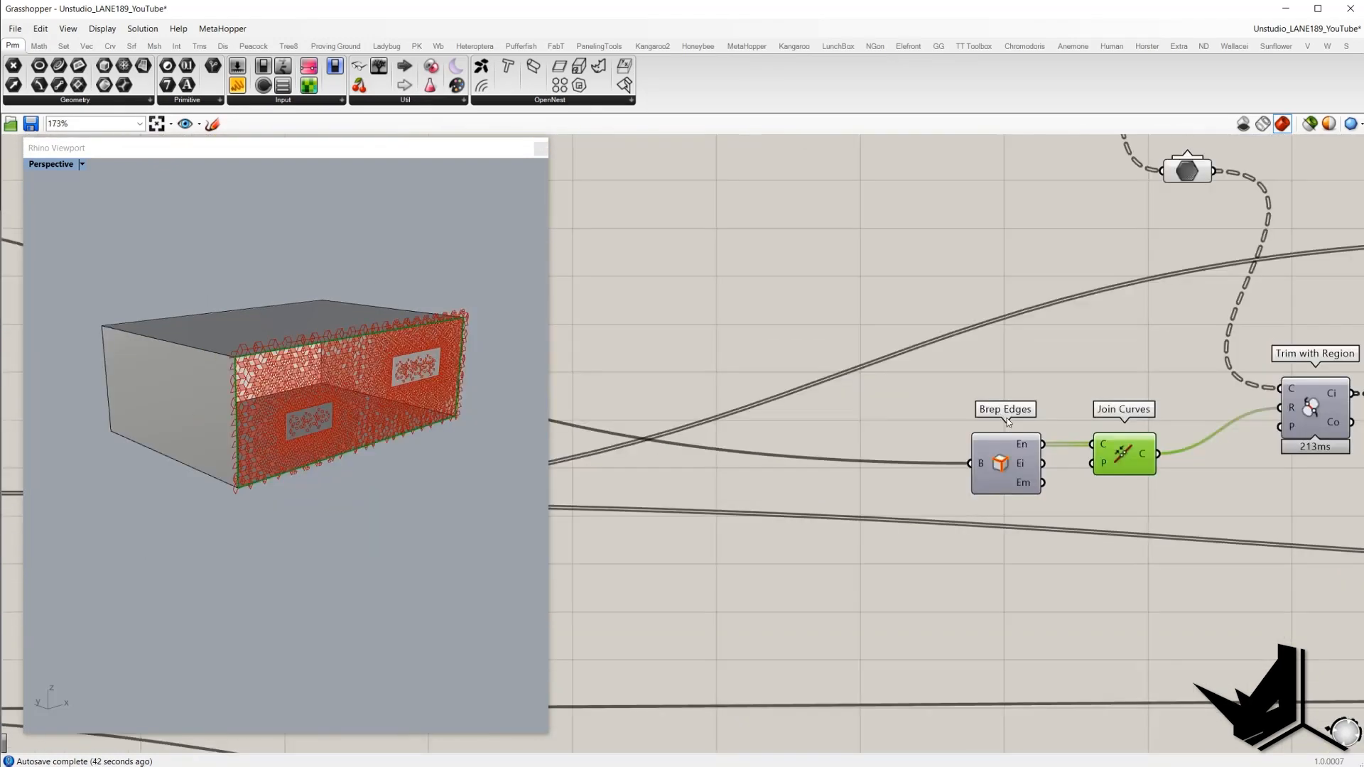
{"action": "scroll", "coordinate": [910, 395], "scroll_direction": "down", "scroll_amount": 5}
{"action": "right_click_drag", "start_coordinate": [671, 373], "coordinate": [940, 395]}
{"action": "right_click_drag", "start_coordinate": [616, 341], "coordinate": [910, 390]}
{"action": "scroll", "coordinate": [910, 389], "scroll_direction": "up", "scroll_amount": 4}
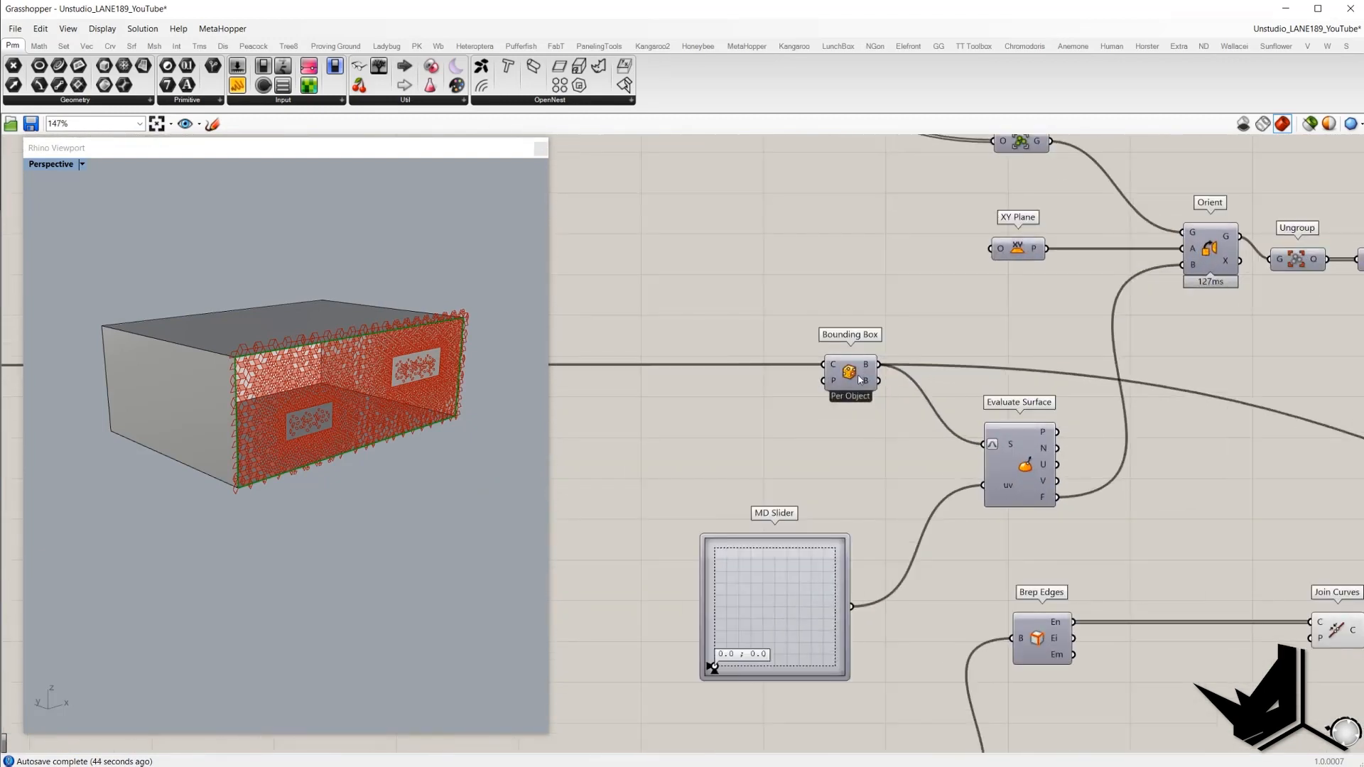
- Show the Bounding Box preview briefly to inspect the façade geometry it passes on, and hide it again
{"action": "left_click", "coordinate": [852, 374]}
{"action": "right_click", "coordinate": [807, 298]}
{"action": "left_click", "coordinate": [852, 306]}
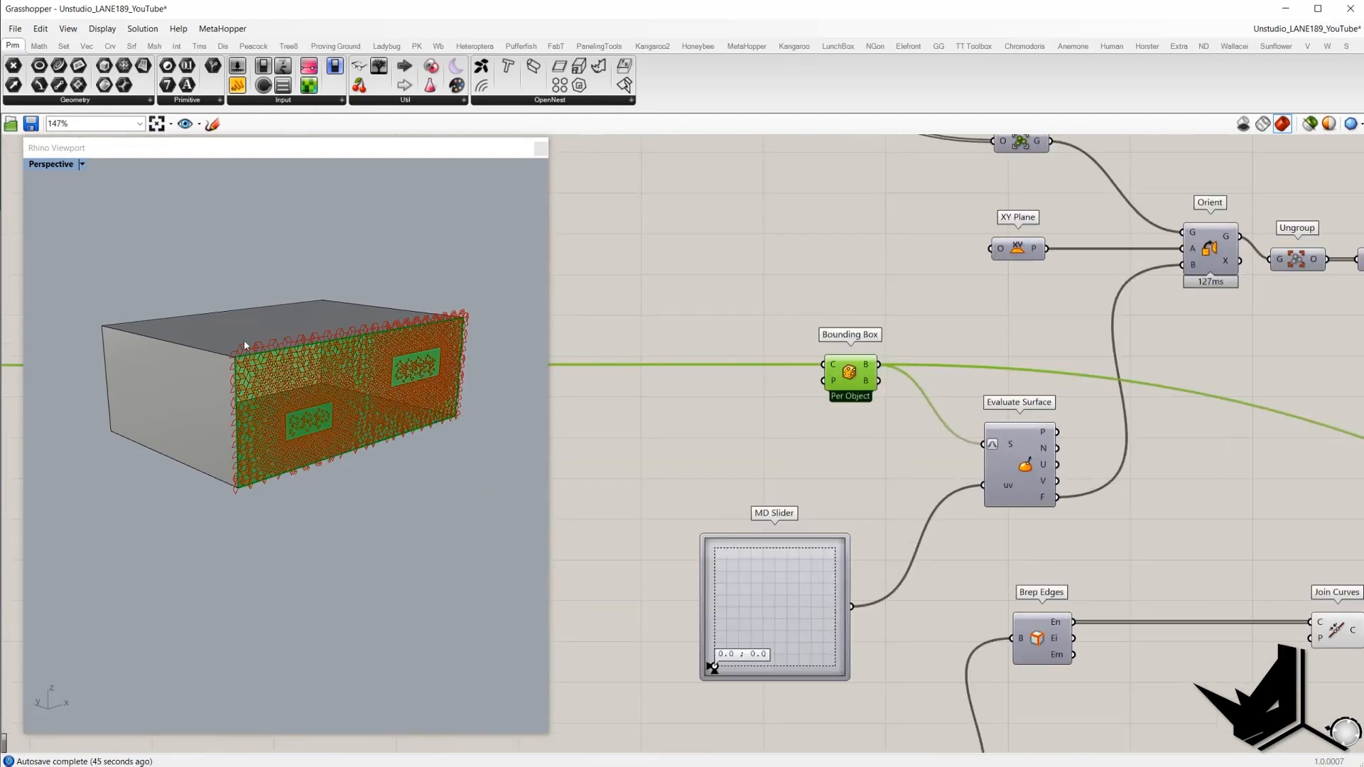
{"action": "right_click", "coordinate": [815, 297]}
{"action": "left_click", "coordinate": [841, 317]}
{"action": "left_click", "coordinate": [1059, 348]}
- Examine how Brep Edges and Join Curves supply the façade outline to Trim with Region's R input
{"action": "right_click_drag", "start_coordinate": [1063, 350], "coordinate": [779, 318]}
{"action": "right_click_drag", "start_coordinate": [1032, 377], "coordinate": [354, 281]}
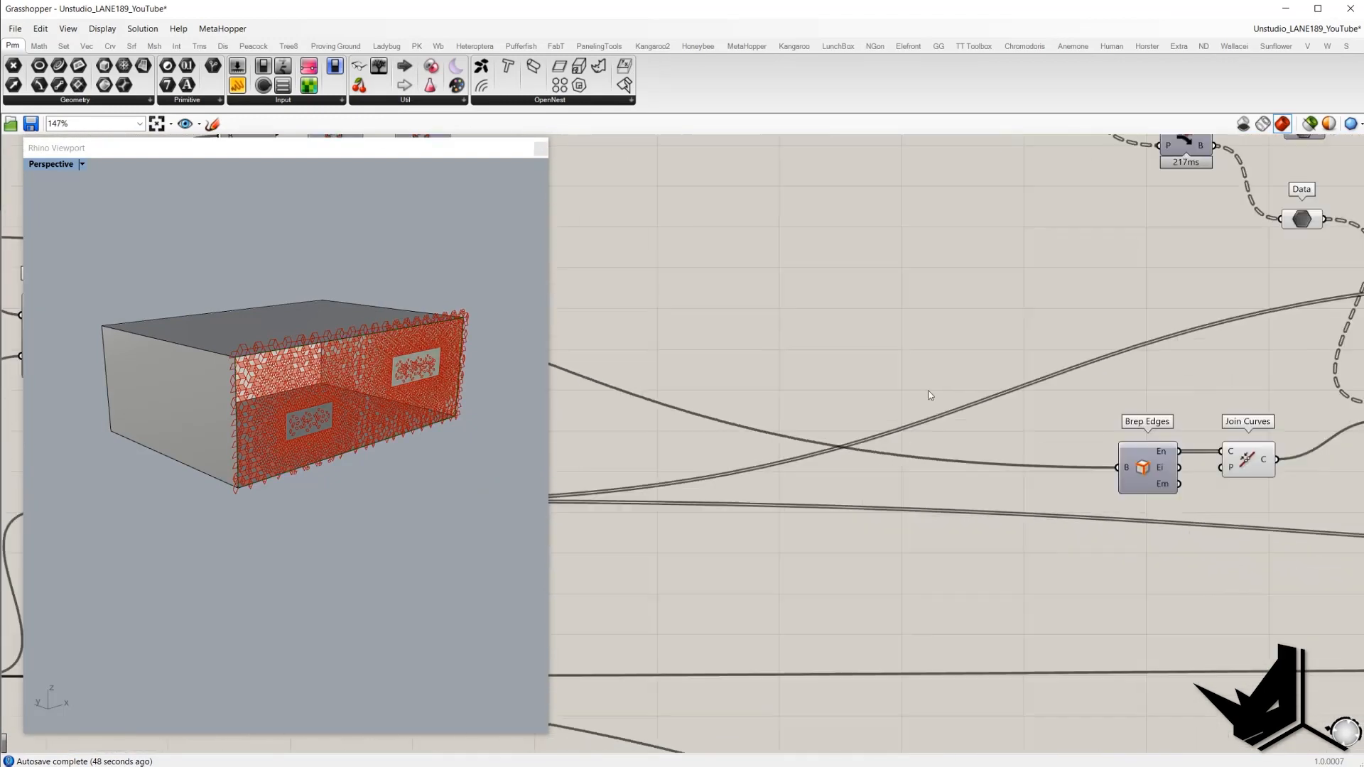
{"action": "right_click_drag", "start_coordinate": [1185, 467], "coordinate": [959, 428]}
{"action": "left_click_drag", "start_coordinate": [925, 421], "coordinate": [968, 469]}
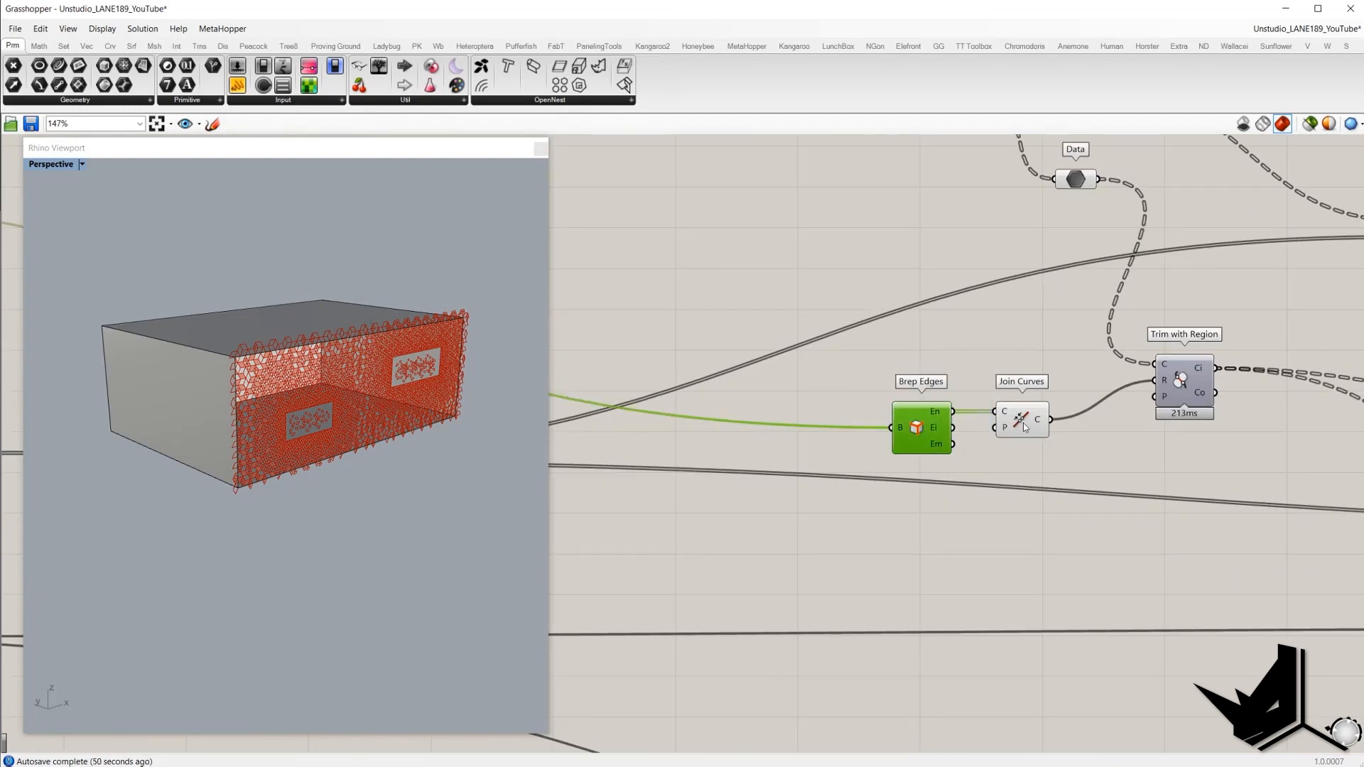
{"action": "left_click", "coordinate": [1022, 421]}
{"action": "scroll", "coordinate": [1083, 387], "scroll_direction": "up", "scroll_amount": 2}
{"action": "scroll", "coordinate": [1193, 380], "scroll_direction": "up", "scroll_amount": 2}
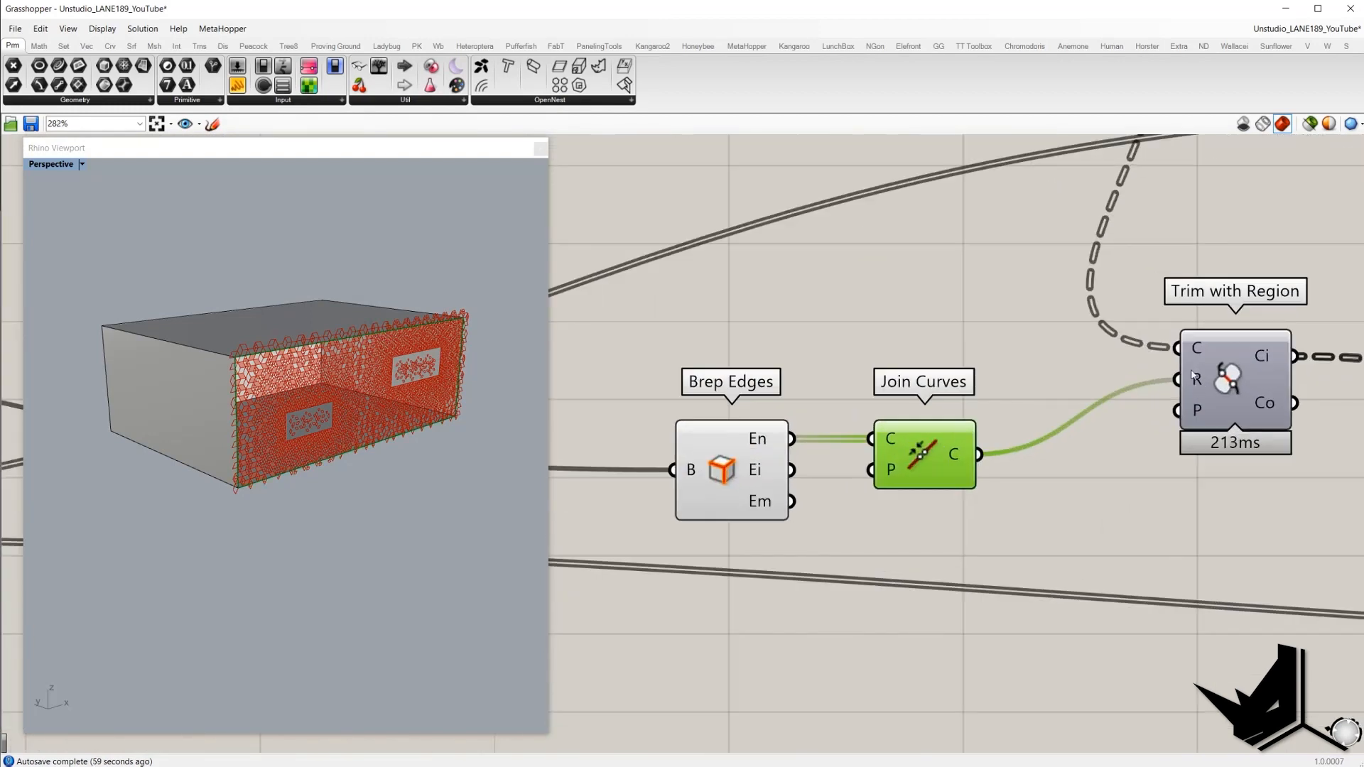
- Examine Trim with Region's C and R inputs and follow its Ci output to the Curve and Cull Pattern branch
{"action": "scroll", "coordinate": [987, 453], "scroll_direction": "down", "scroll_amount": 2}
{"action": "left_click", "coordinate": [1127, 402]}
{"action": "scroll", "coordinate": [1127, 402], "scroll_direction": "up", "scroll_amount": 3}
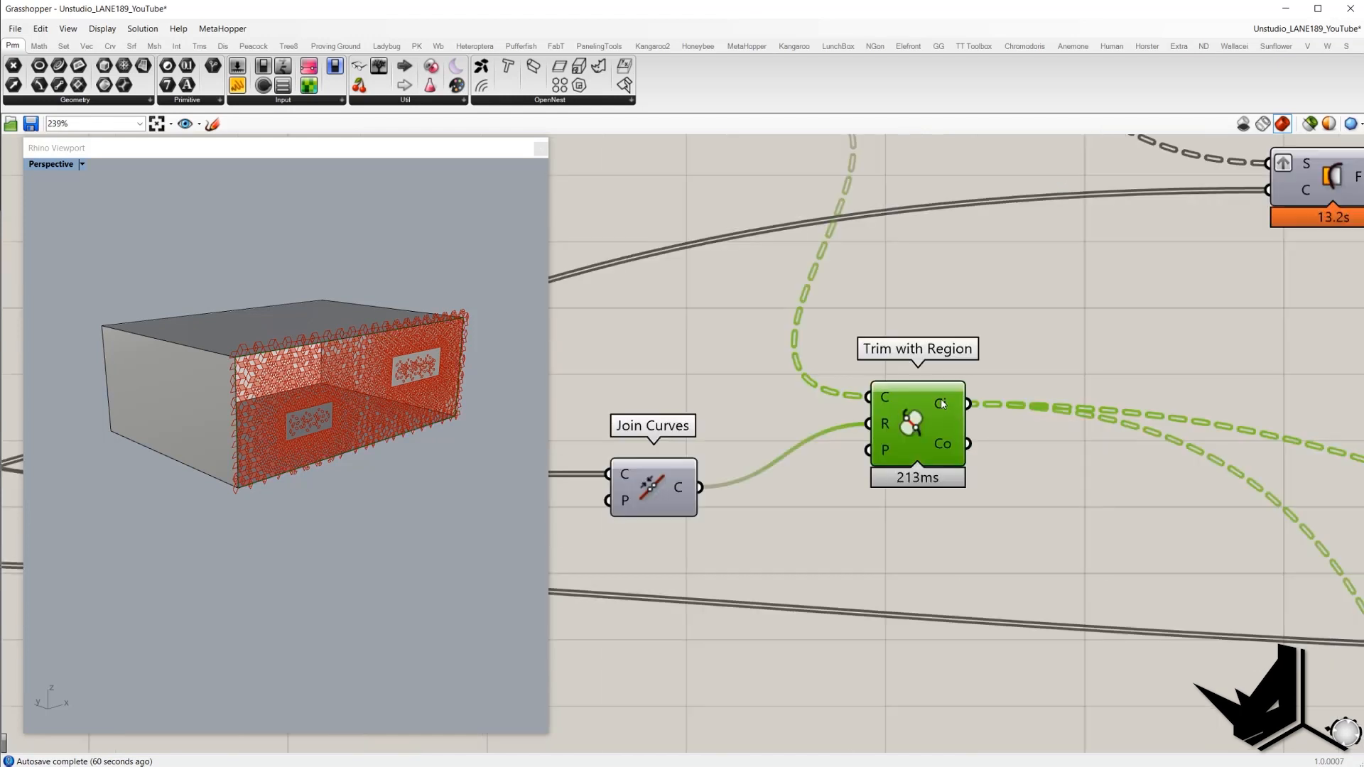
{"action": "scroll", "coordinate": [938, 434], "scroll_direction": "up", "scroll_amount": 1}
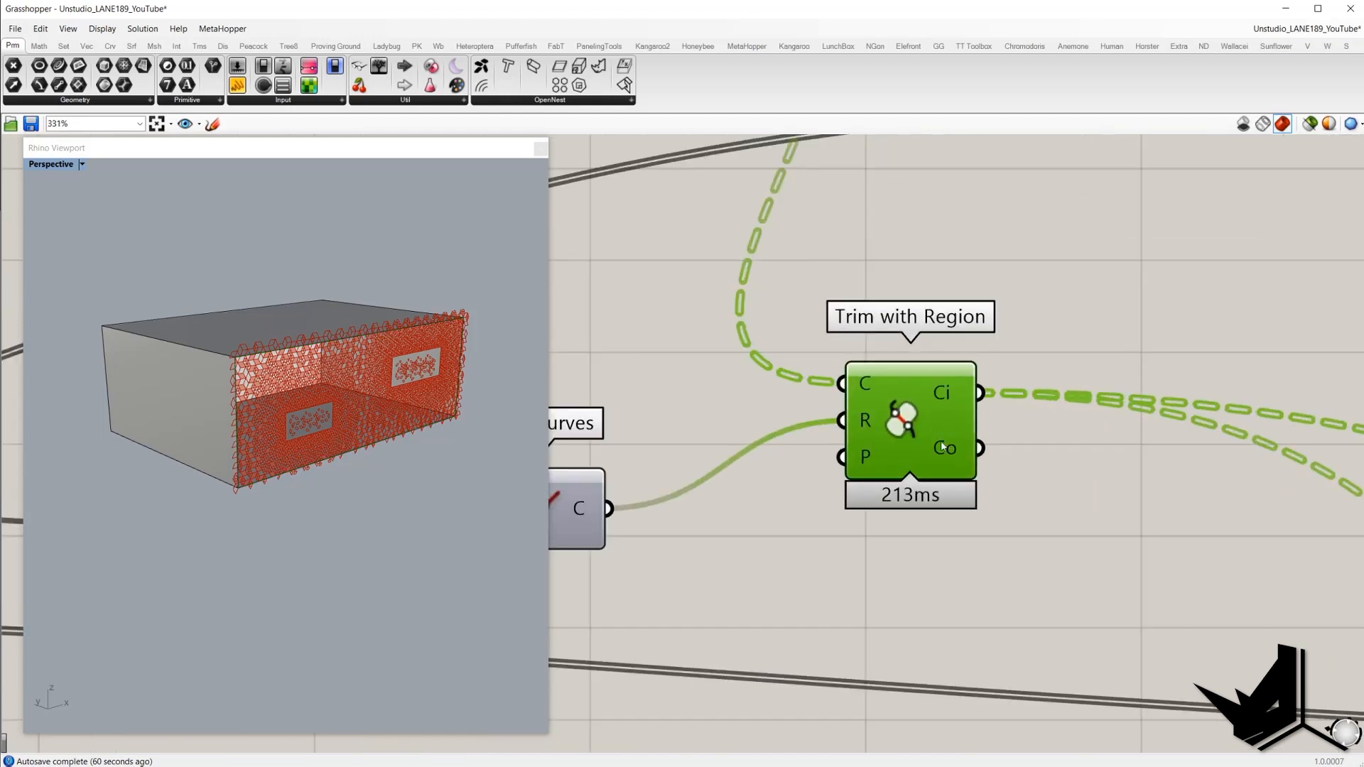
{"action": "scroll", "coordinate": [944, 427], "scroll_direction": "down", "scroll_amount": 3}
{"action": "scroll", "coordinate": [940, 405], "scroll_direction": "up", "scroll_amount": 3}
{"action": "left_click_drag", "start_coordinate": [896, 288], "coordinate": [995, 451]}
{"action": "scroll", "coordinate": [909, 437], "scroll_direction": "down", "scroll_amount": 6}
{"action": "right_click_drag", "start_coordinate": [1137, 483], "coordinate": [797, 313]}
{"action": "scroll", "coordinate": [797, 313], "scroll_direction": "down", "scroll_amount": 4}
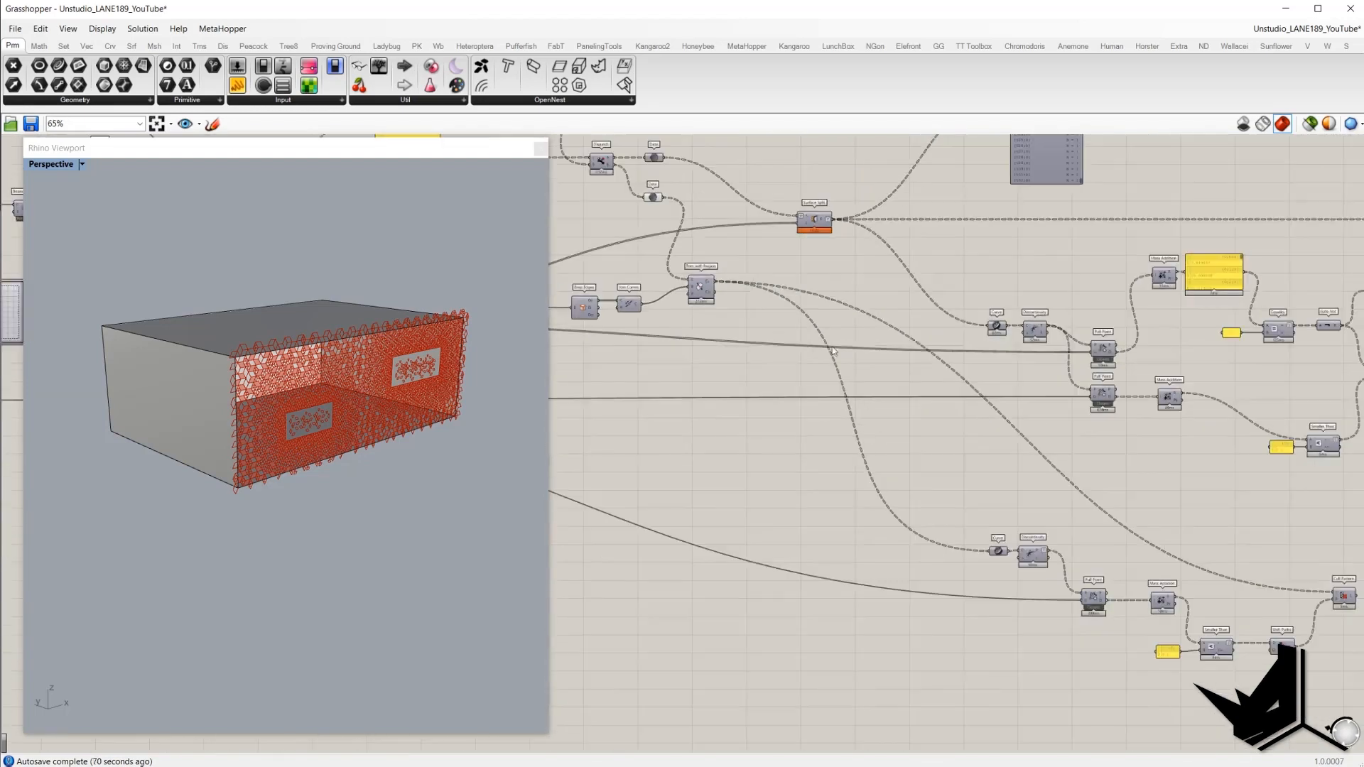
- Inspect the trimmed curves held in the Curve component fed by Trim with Region, close up around the window openings
{"action": "scroll", "coordinate": [1121, 574], "scroll_direction": "up", "scroll_amount": 3}
{"action": "left_click", "coordinate": [922, 539]}
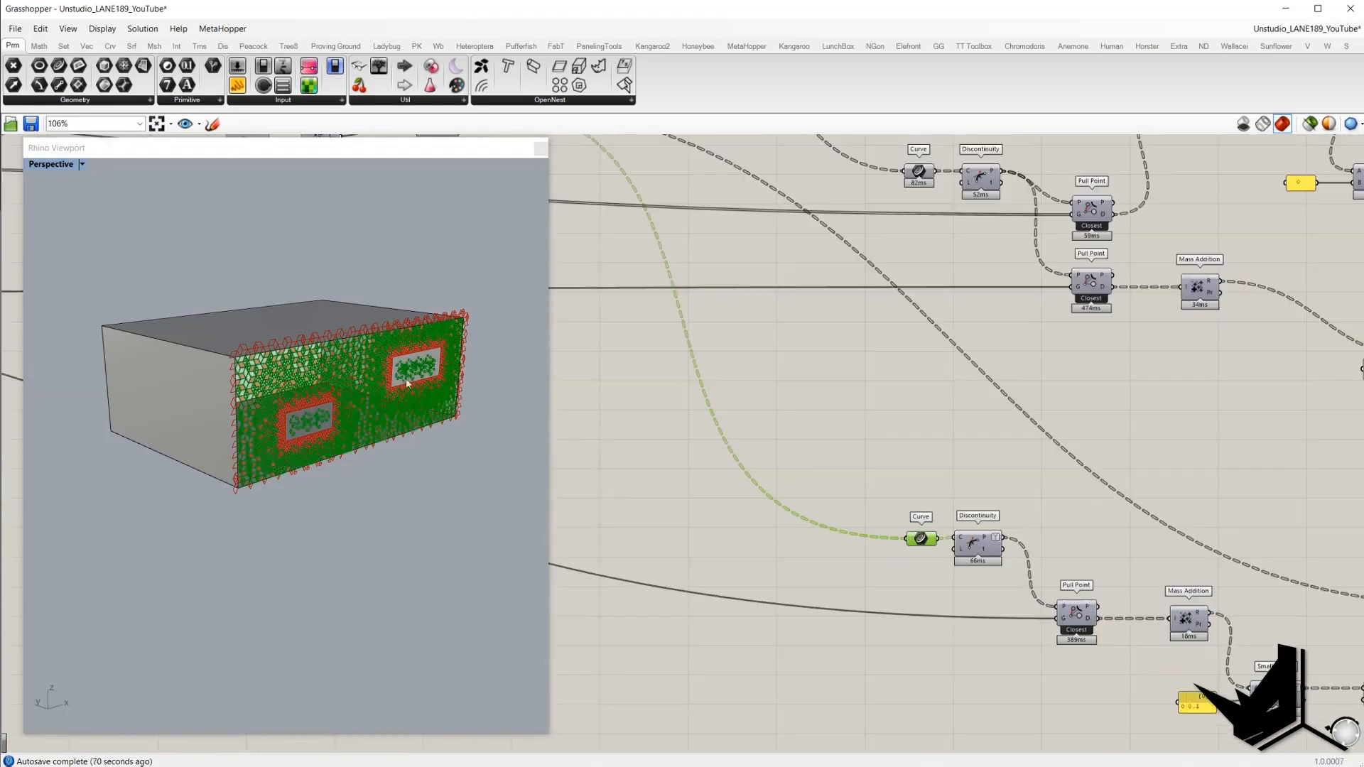
{"action": "scroll", "coordinate": [405, 383], "scroll_direction": "up", "scroll_amount": 5}
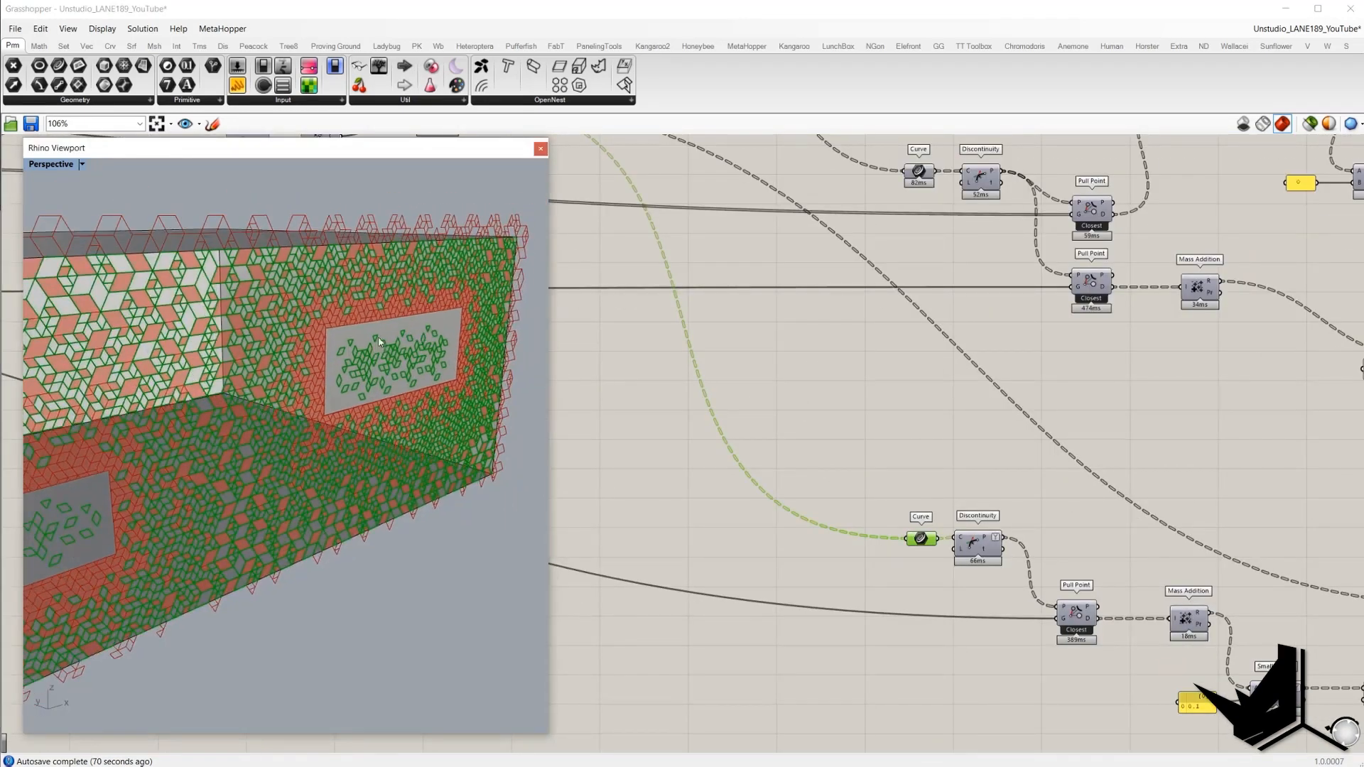
- Turn off the preview of the whole component group from the upstream curve components through Trim with Region
{"action": "right_click_drag", "start_coordinate": [427, 368], "coordinate": [985, 445]}
{"action": "scroll", "coordinate": [650, 382], "scroll_direction": "down", "scroll_amount": 5}
{"action": "left_click_drag", "start_coordinate": [953, 463], "coordinate": [611, 204]}
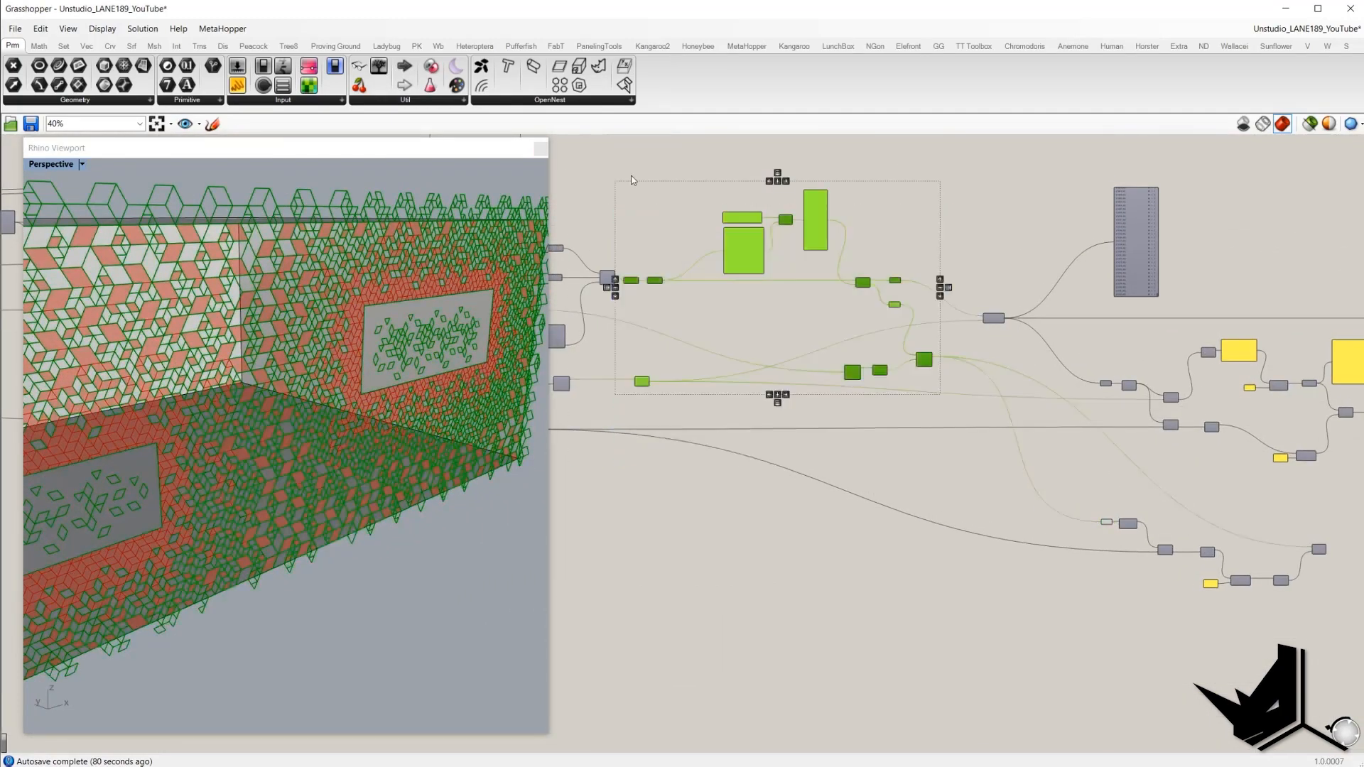
{"action": "right_click", "coordinate": [632, 177]}
{"action": "left_click", "coordinate": [657, 200]}
{"action": "scroll", "coordinate": [466, 362], "scroll_direction": "down", "scroll_amount": 10}
{"action": "scroll", "coordinate": [409, 377], "scroll_direction": "up", "scroll_amount": 10}
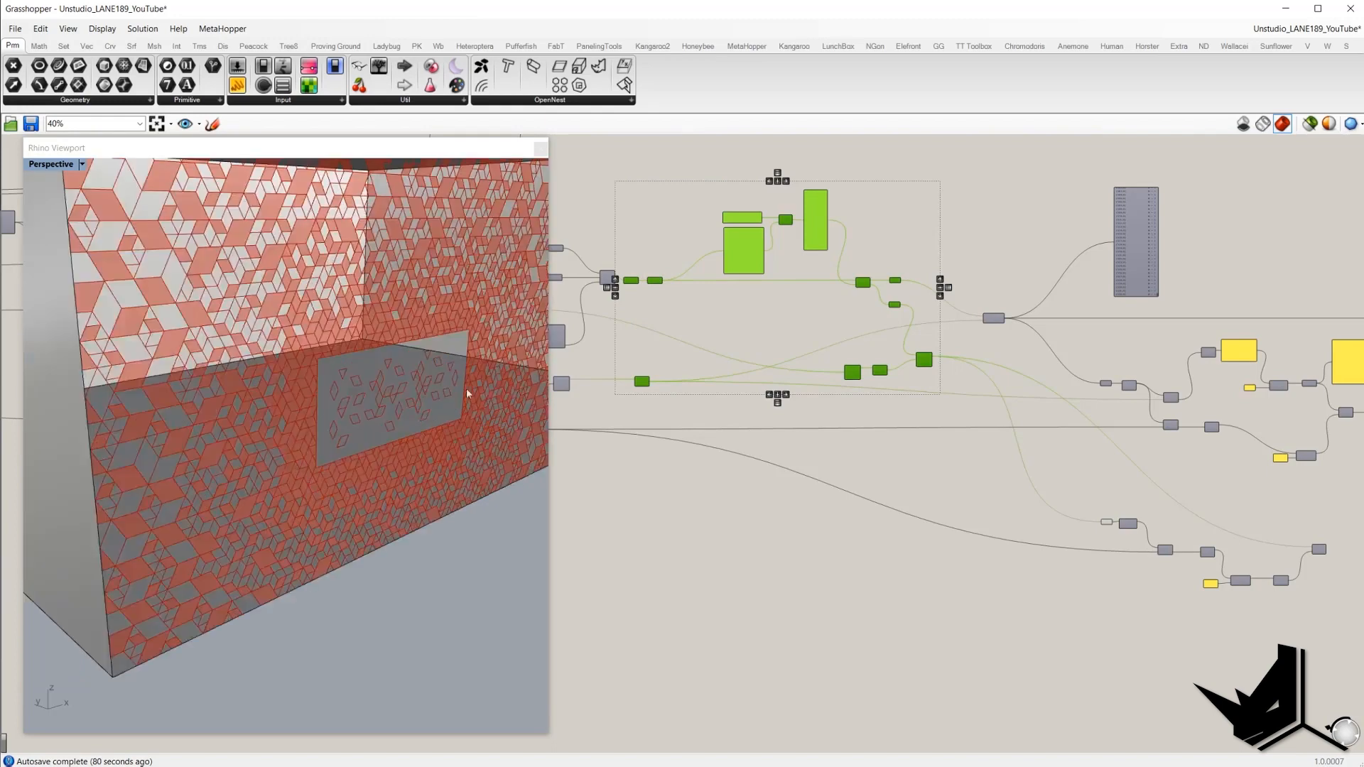
- Examine the Curve component's trimmed outlines and compare its culling branch with the one used for the split surfaces
{"action": "right_click_drag", "start_coordinate": [998, 448], "coordinate": [834, 417]}
{"action": "scroll", "coordinate": [834, 418], "scroll_direction": "up", "scroll_amount": 4}
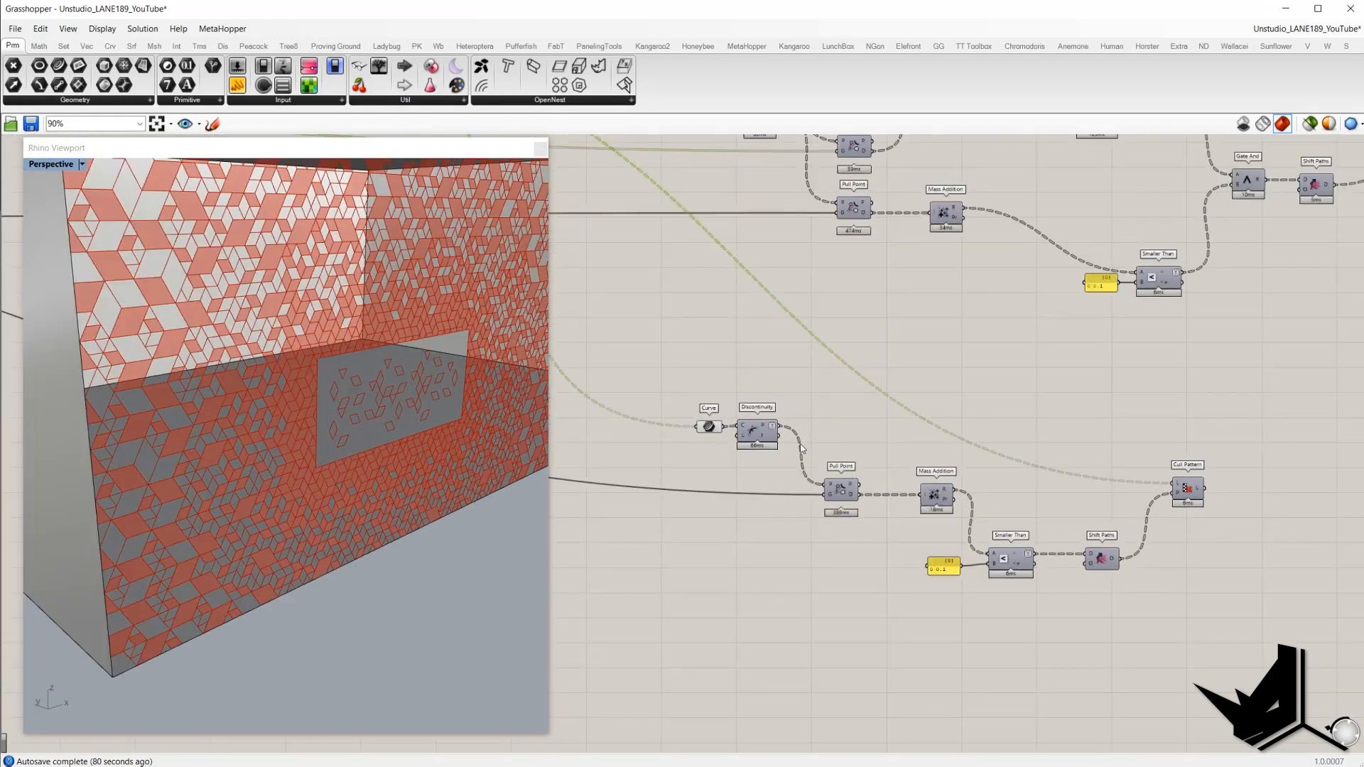
{"action": "scroll", "coordinate": [774, 462], "scroll_direction": "up", "scroll_amount": 3}
{"action": "left_click", "coordinate": [661, 407]}
{"action": "scroll", "coordinate": [871, 433], "scroll_direction": "down", "scroll_amount": 6}
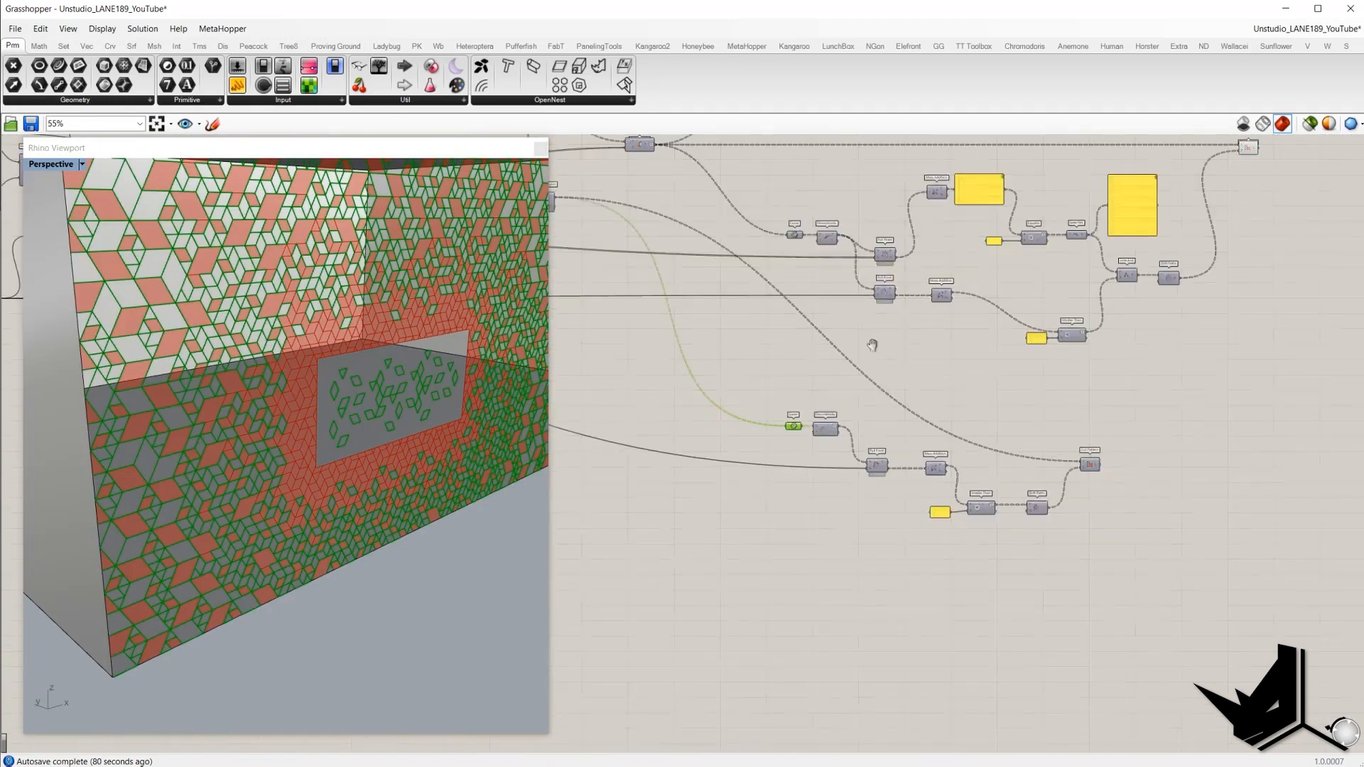
{"action": "right_click_drag", "start_coordinate": [921, 267], "coordinate": [974, 390]}
{"action": "scroll", "coordinate": [974, 390], "scroll_direction": "up", "scroll_amount": 4}
{"action": "left_click_drag", "start_coordinate": [974, 390], "coordinate": [729, 282]}
{"action": "scroll", "coordinate": [932, 379], "scroll_direction": "down", "scroll_amount": 3}
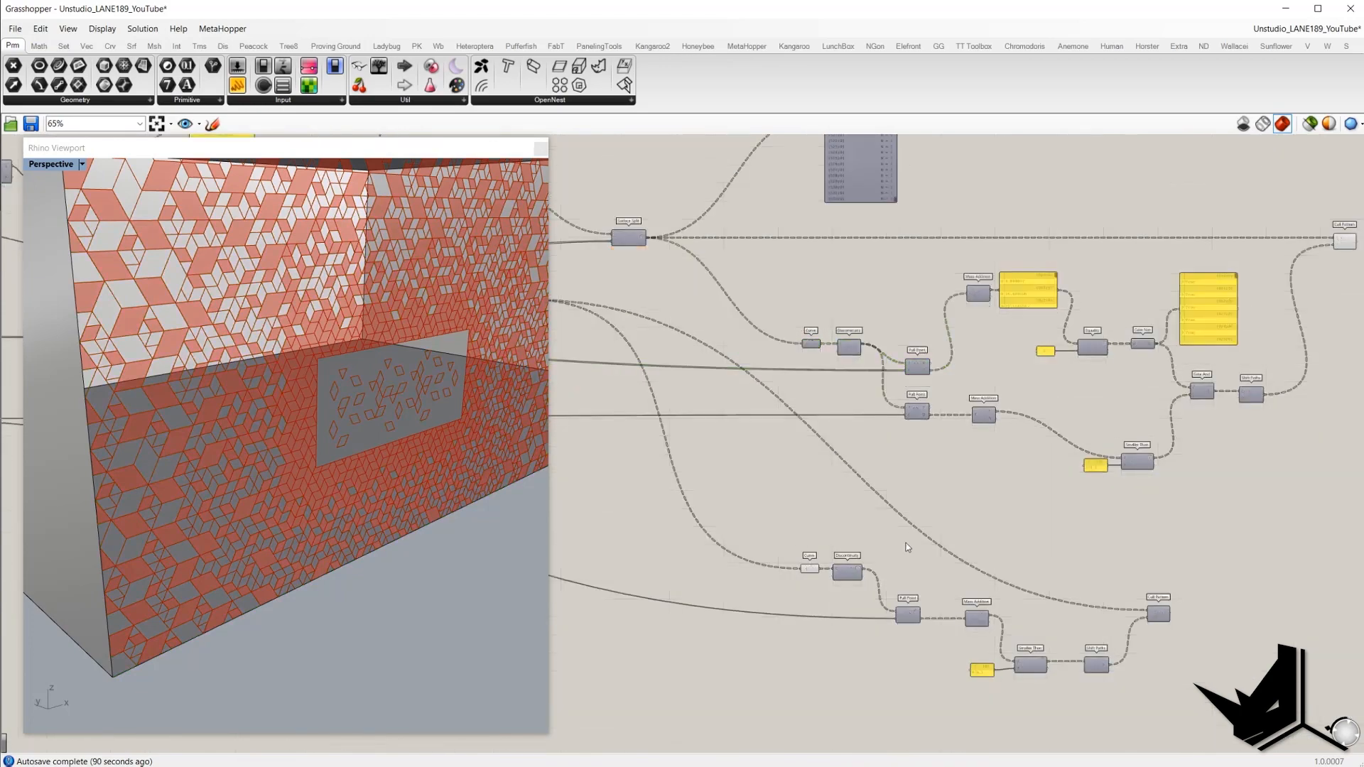
- Turn on the preview of the Discontinuity component in the trimmed-curve branch to show the curves' corner points on the façade
{"action": "scroll", "coordinate": [907, 445], "scroll_direction": "up", "scroll_amount": 3}
{"action": "left_click", "coordinate": [887, 431]}
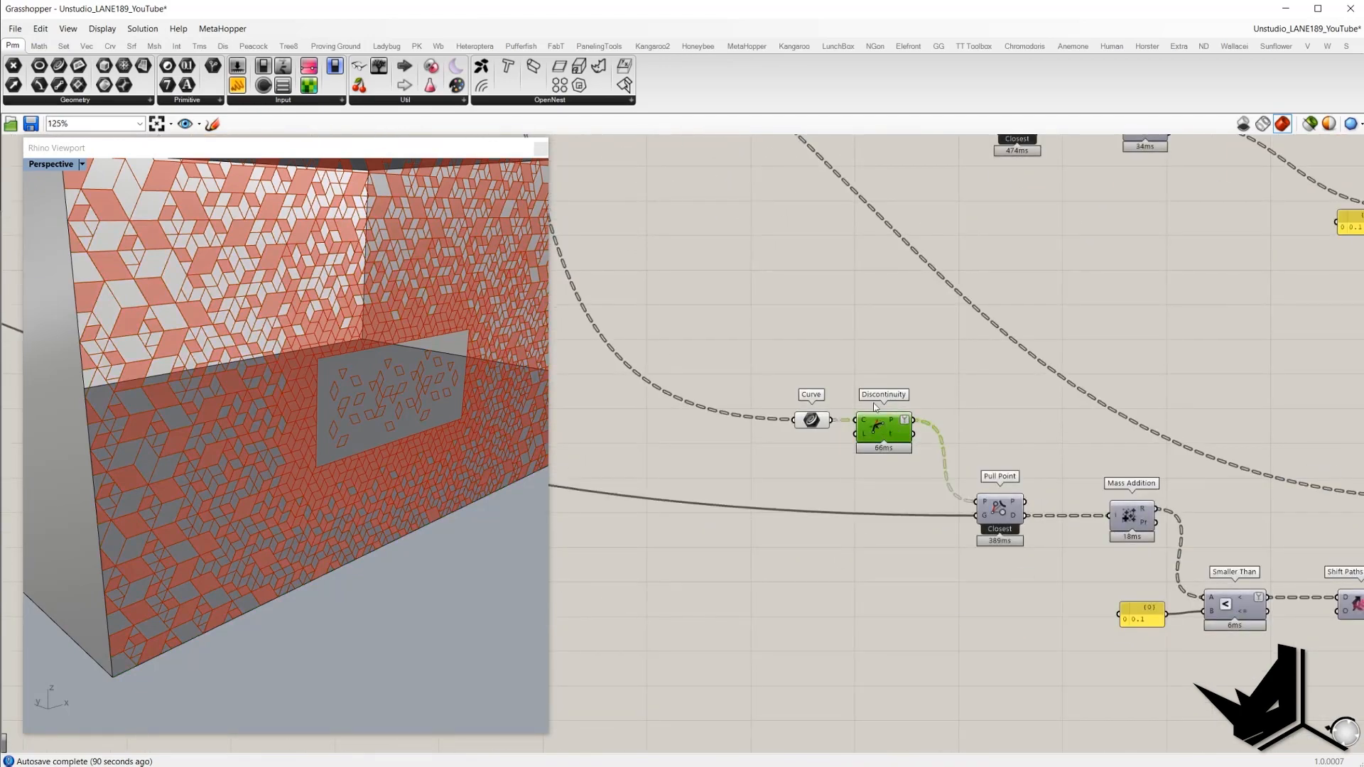
{"action": "right_click", "coordinate": [874, 403]}
{"action": "left_click", "coordinate": [908, 409]}
{"action": "scroll", "coordinate": [335, 380], "scroll_direction": "up", "scroll_amount": 5}
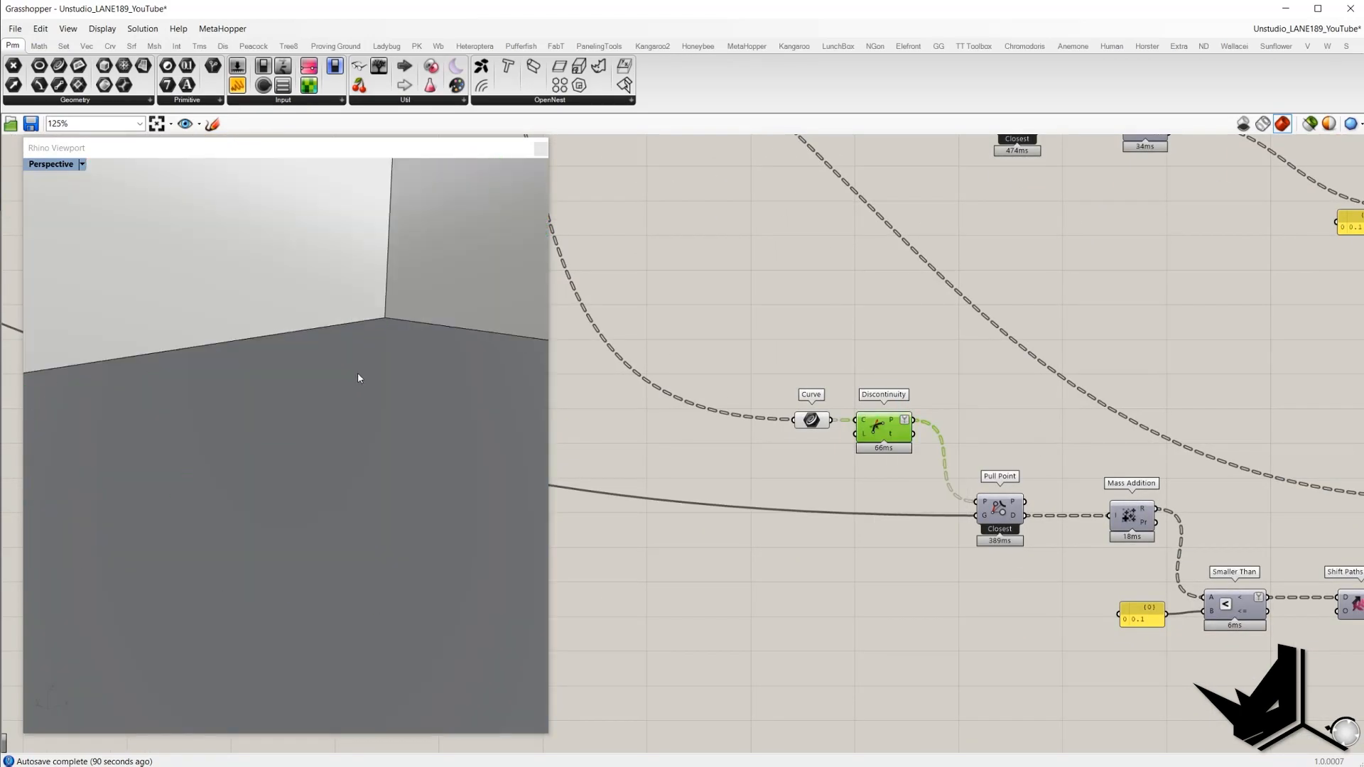
{"action": "scroll", "coordinate": [359, 376], "scroll_direction": "down", "scroll_amount": 3}
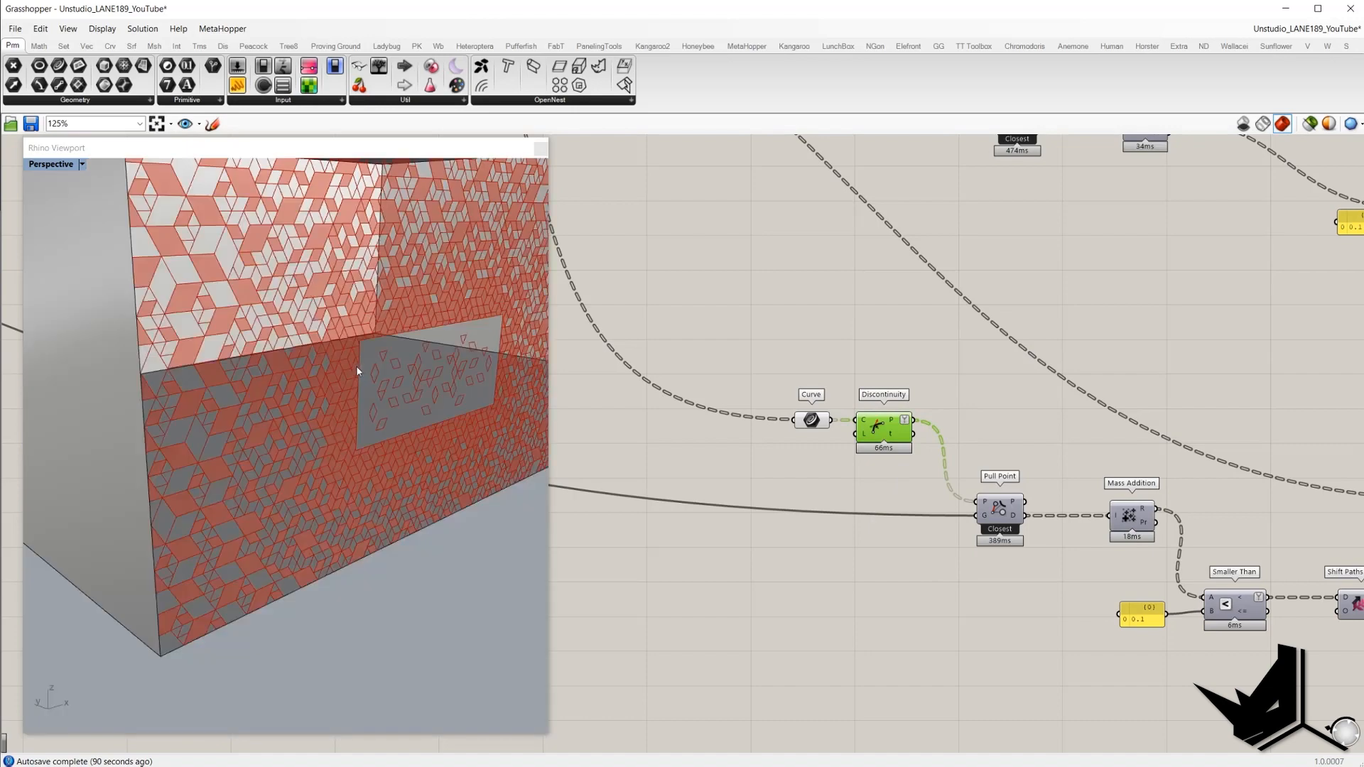
- Trace the chain from Pull Point through Mass Addition, Smaller Than 0.1 and Shift Paths, and inspect the points inside the window opening
{"action": "left_click", "coordinate": [989, 520]}
{"action": "scroll", "coordinate": [991, 516], "scroll_direction": "up", "scroll_amount": 1}
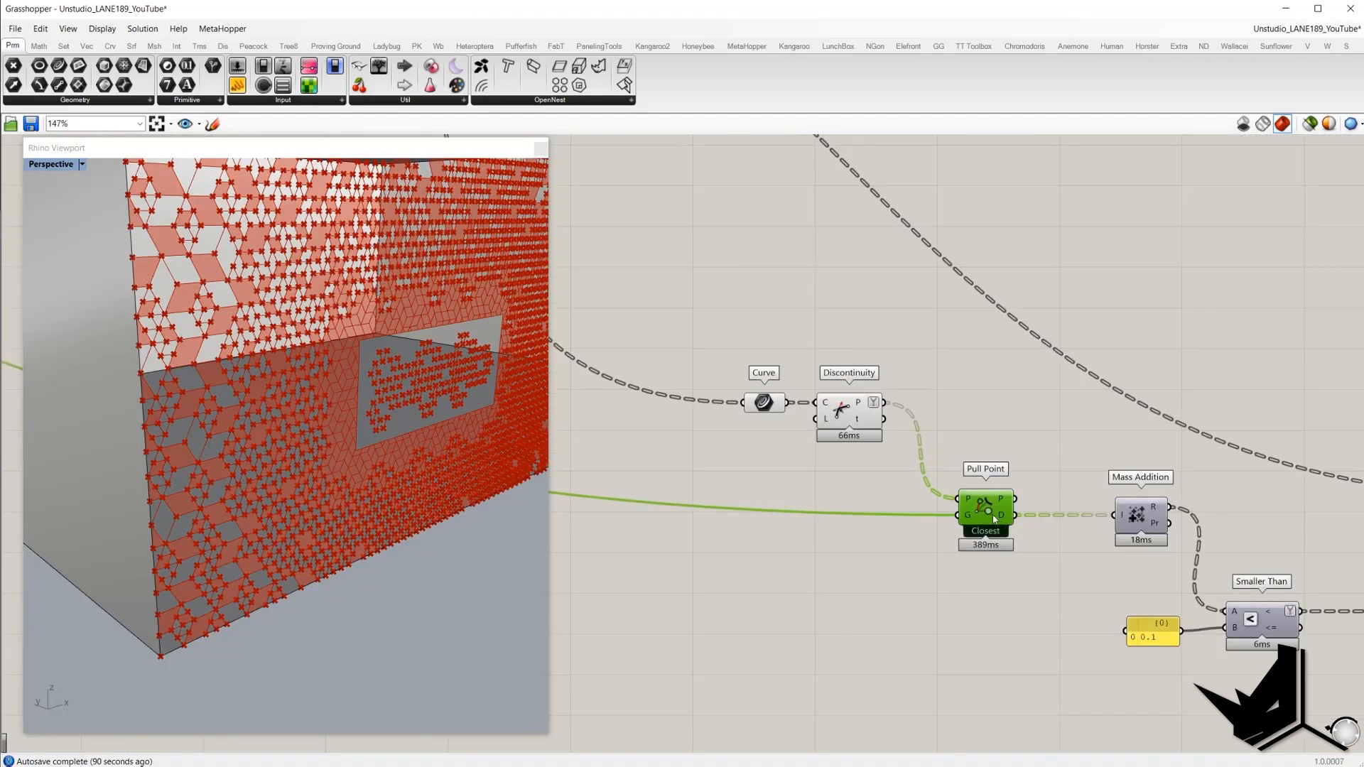
{"action": "right_click_drag", "start_coordinate": [991, 516], "coordinate": [851, 481]}
{"action": "right_click_drag", "start_coordinate": [970, 468], "coordinate": [794, 429]}
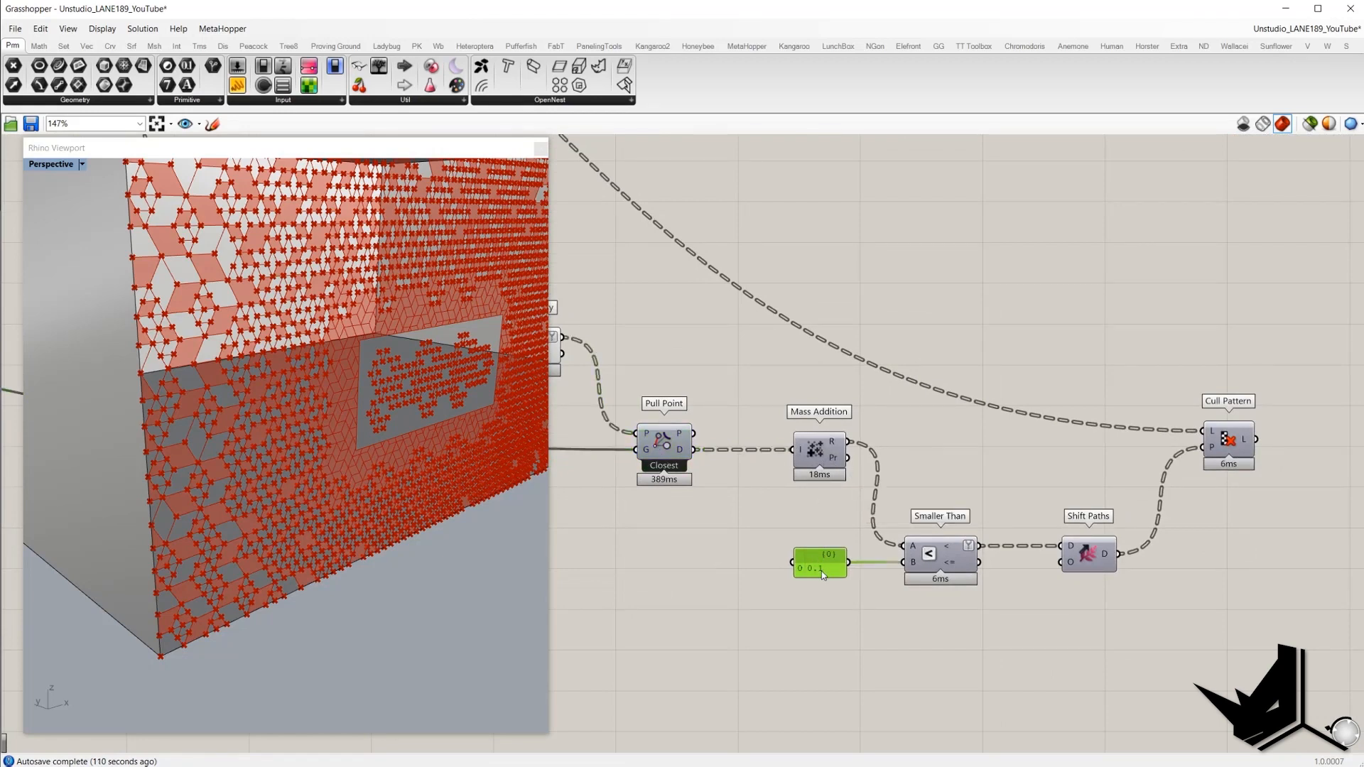
{"action": "right_click_drag", "start_coordinate": [1018, 551], "coordinate": [927, 542]}
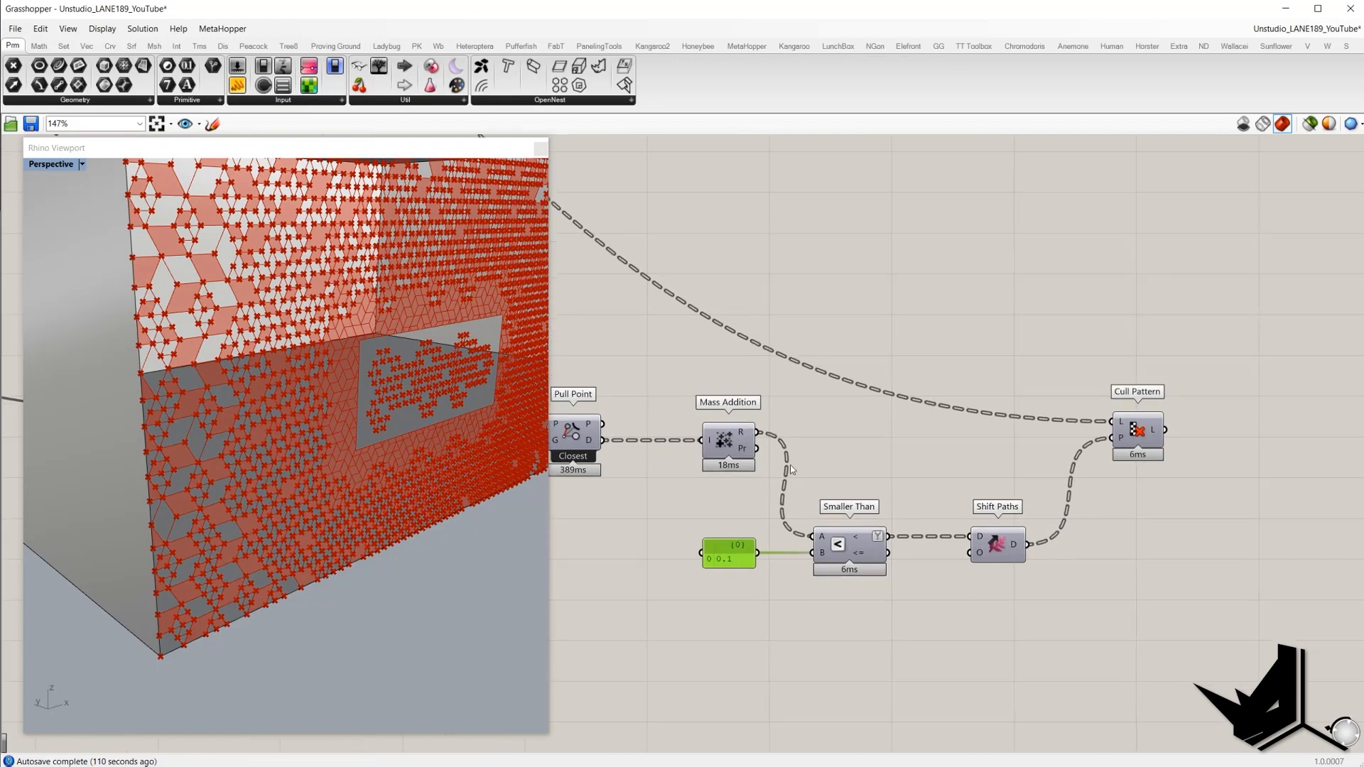
{"action": "left_click", "coordinate": [986, 554]}
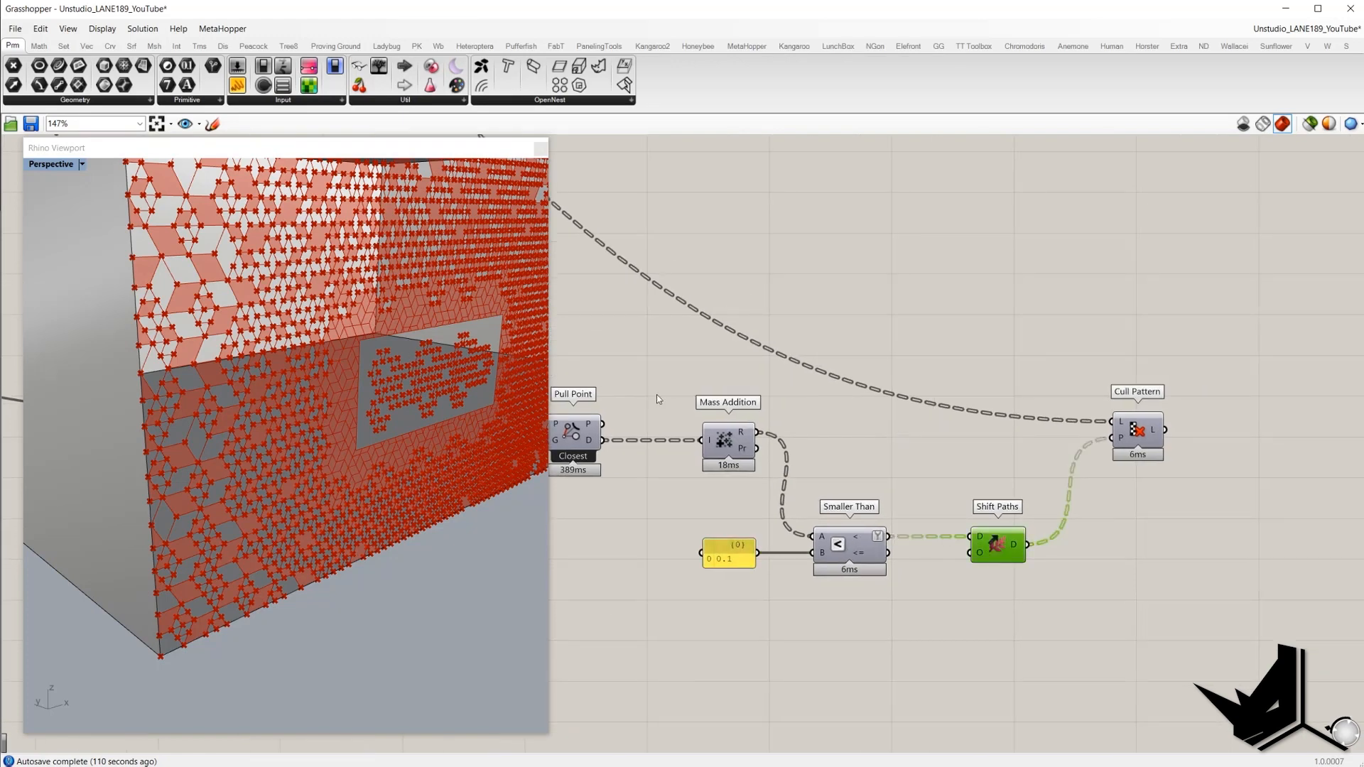
{"action": "right_click_drag", "start_coordinate": [389, 361], "coordinate": [423, 377]}
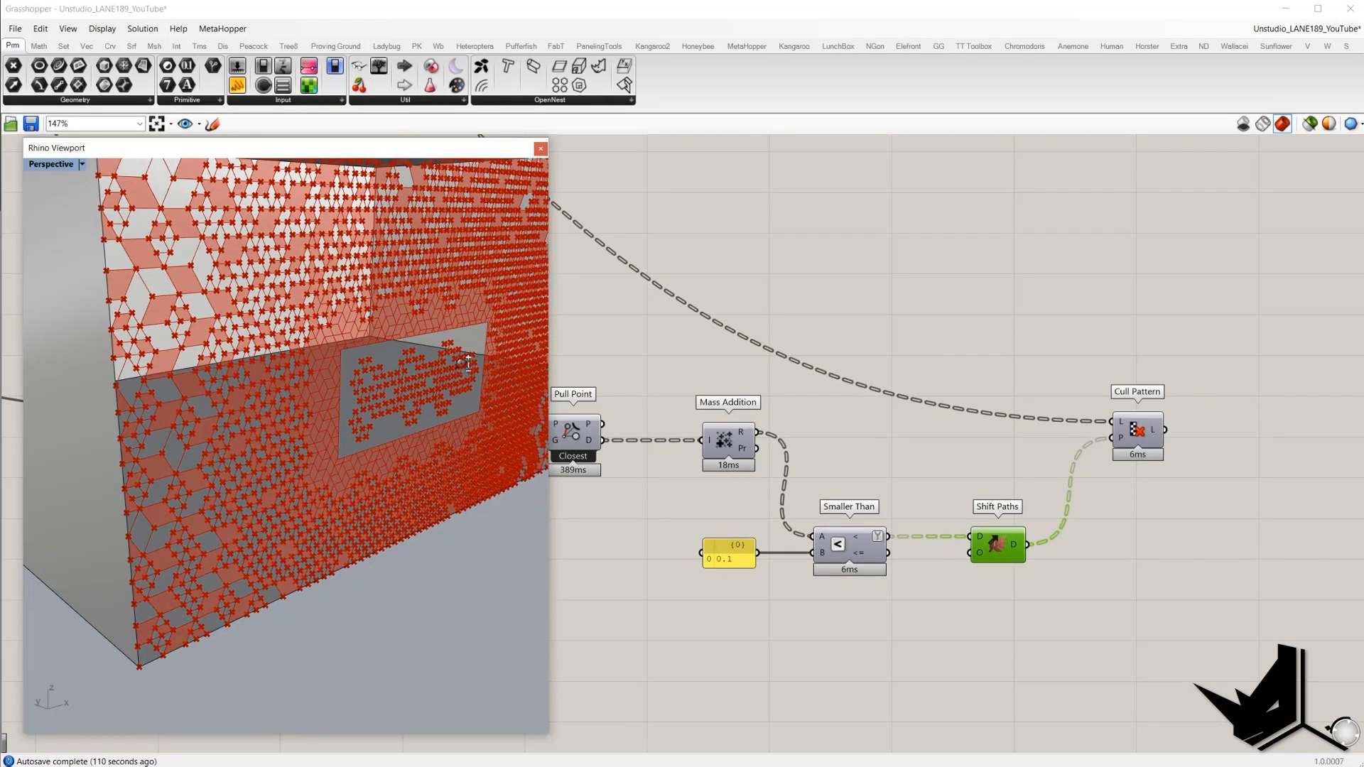
{"action": "scroll", "coordinate": [467, 363], "scroll_direction": "up", "scroll_amount": 5}
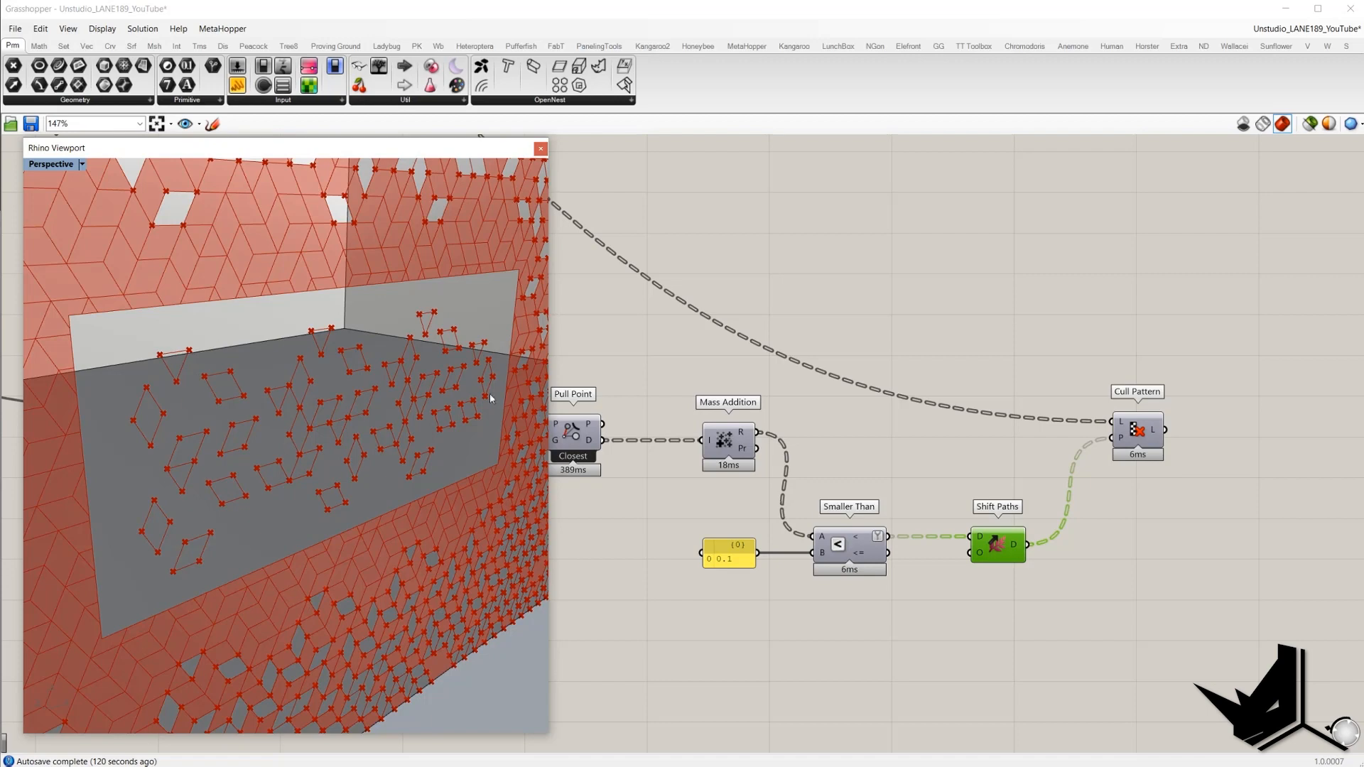
- Preview the trimmed curves' Cull Pattern result and hide the previews of the components from Curve through Smaller Than
{"action": "left_click", "coordinate": [1141, 442]}
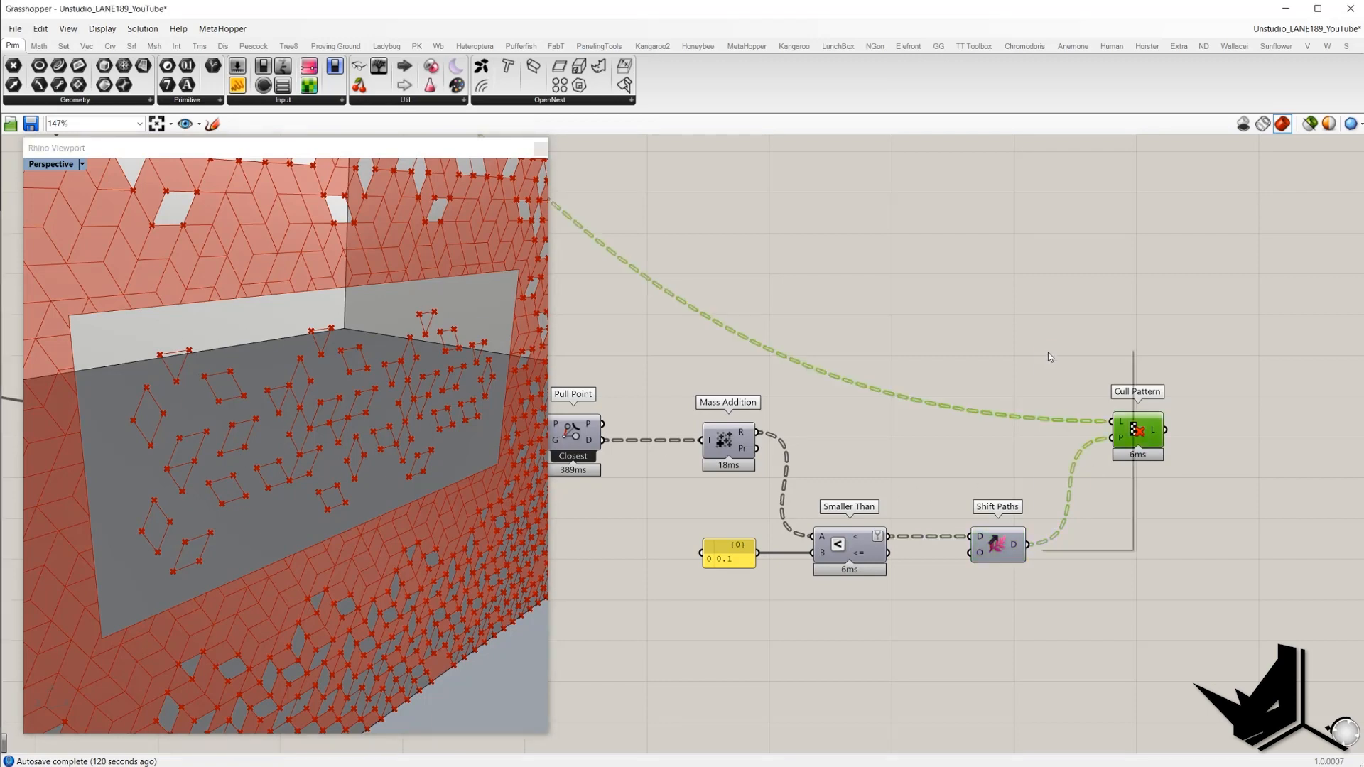
{"action": "scroll", "coordinate": [994, 403], "scroll_direction": "down", "scroll_amount": 5}
{"action": "left_click_drag", "start_coordinate": [969, 497], "coordinate": [783, 365]}
{"action": "right_click", "coordinate": [755, 356]}
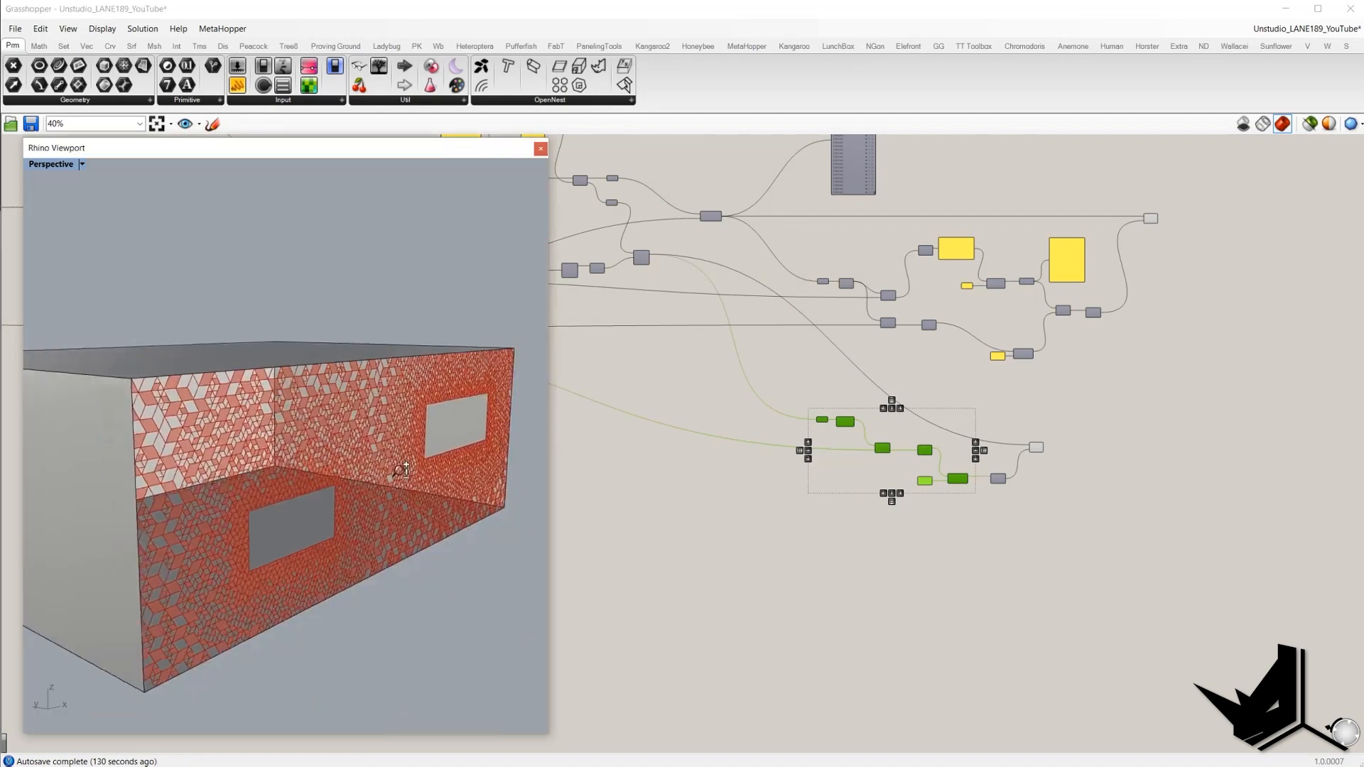
{"action": "right_click_drag", "start_coordinate": [402, 470], "coordinate": [401, 450]}
{"action": "left_click", "coordinate": [1048, 464]}
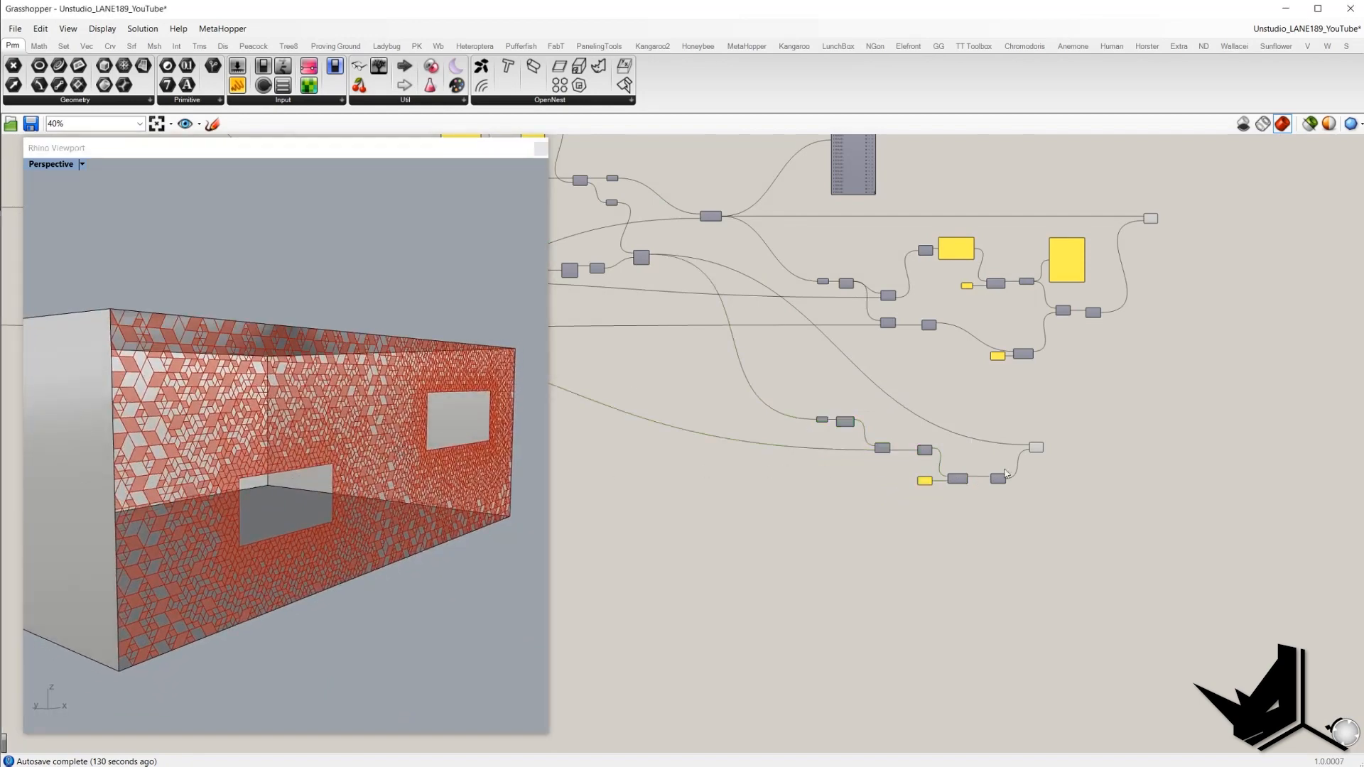
- Compare the trimmed curves' Cull Pattern result with the split surfaces' Cull Pattern result on the façade
{"action": "scroll", "coordinate": [1047, 463], "scroll_direction": "up", "scroll_amount": 4}
{"action": "left_click", "coordinate": [1030, 439]}
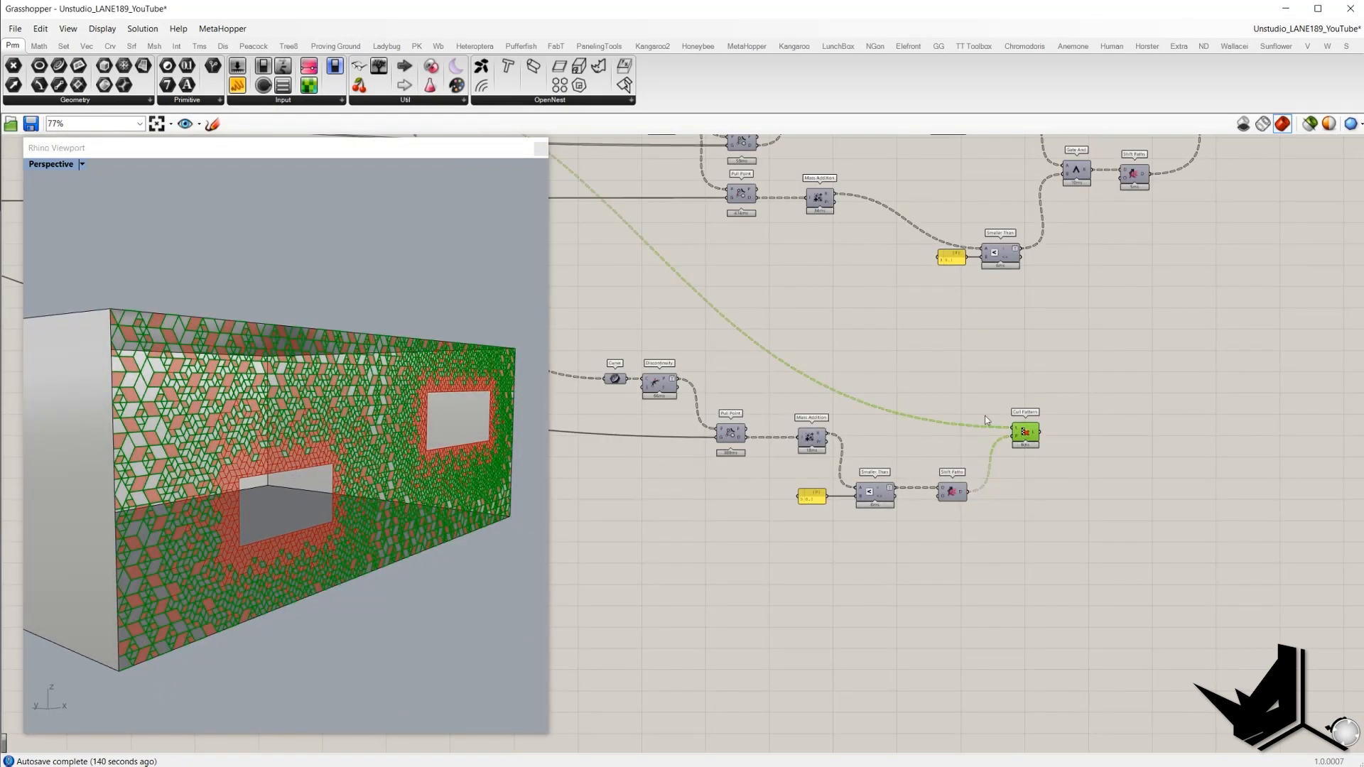
{"action": "right_click_drag", "start_coordinate": [1050, 397], "coordinate": [1030, 496]}
{"action": "scroll", "coordinate": [1029, 492], "scroll_direction": "down", "scroll_amount": 2}
{"action": "right_click_drag", "start_coordinate": [1168, 206], "coordinate": [1064, 248]}
{"action": "scroll", "coordinate": [1064, 247], "scroll_direction": "up", "scroll_amount": 4}
{"action": "left_click", "coordinate": [1065, 246]}
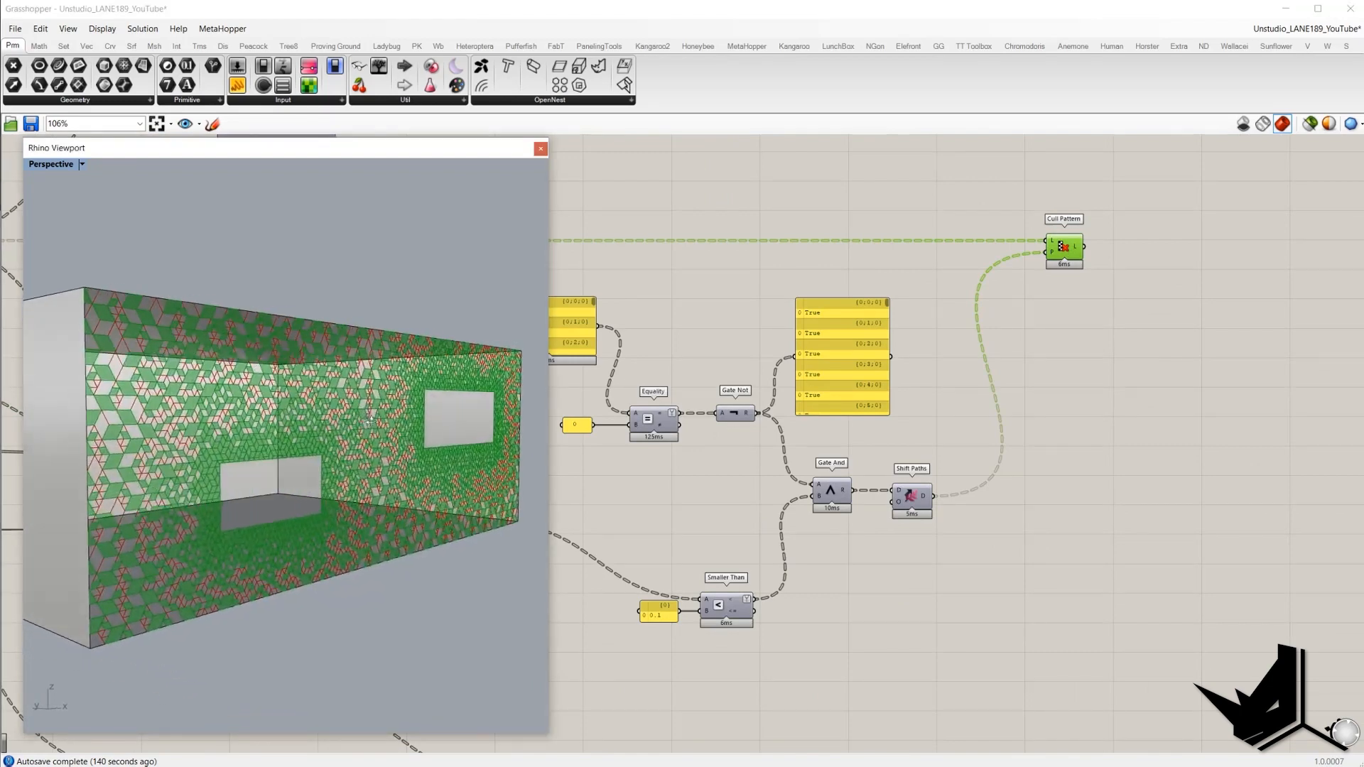
{"action": "left_click", "coordinate": [739, 325]}
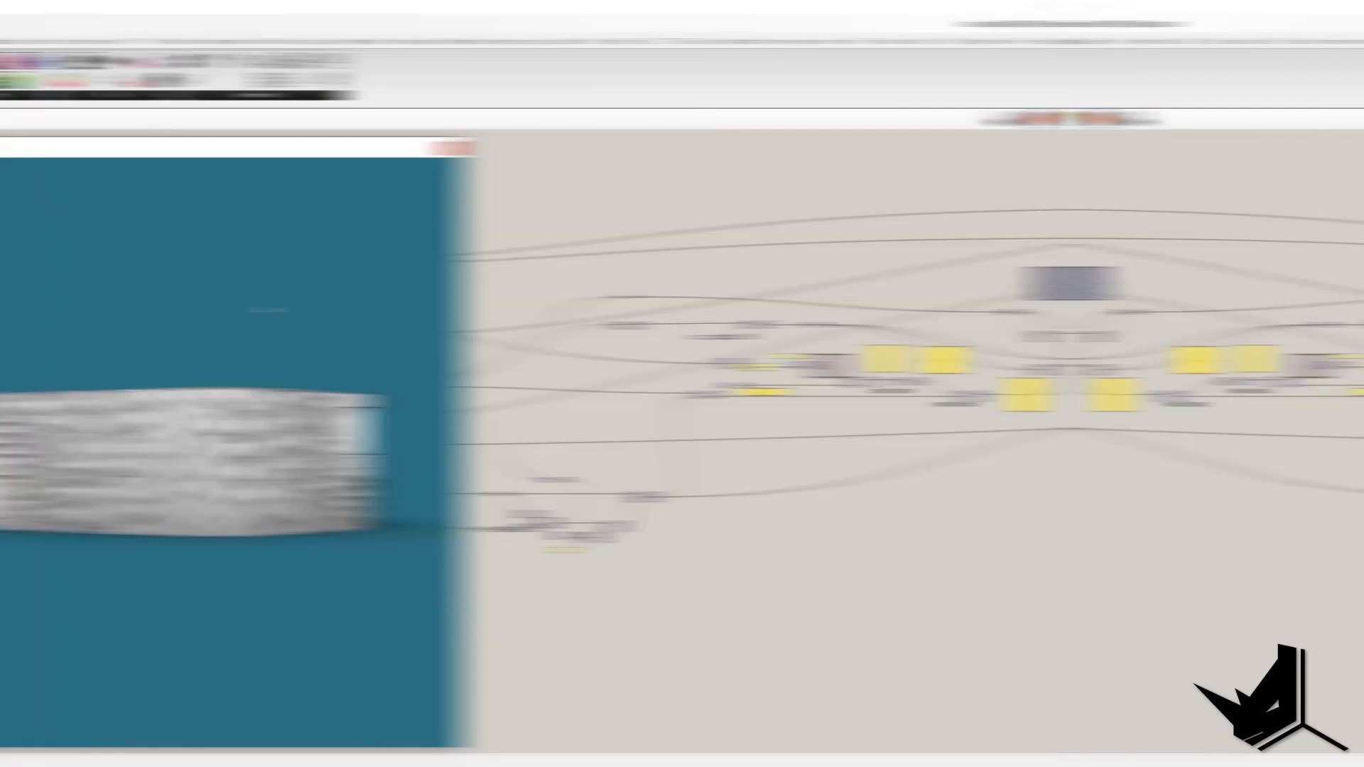